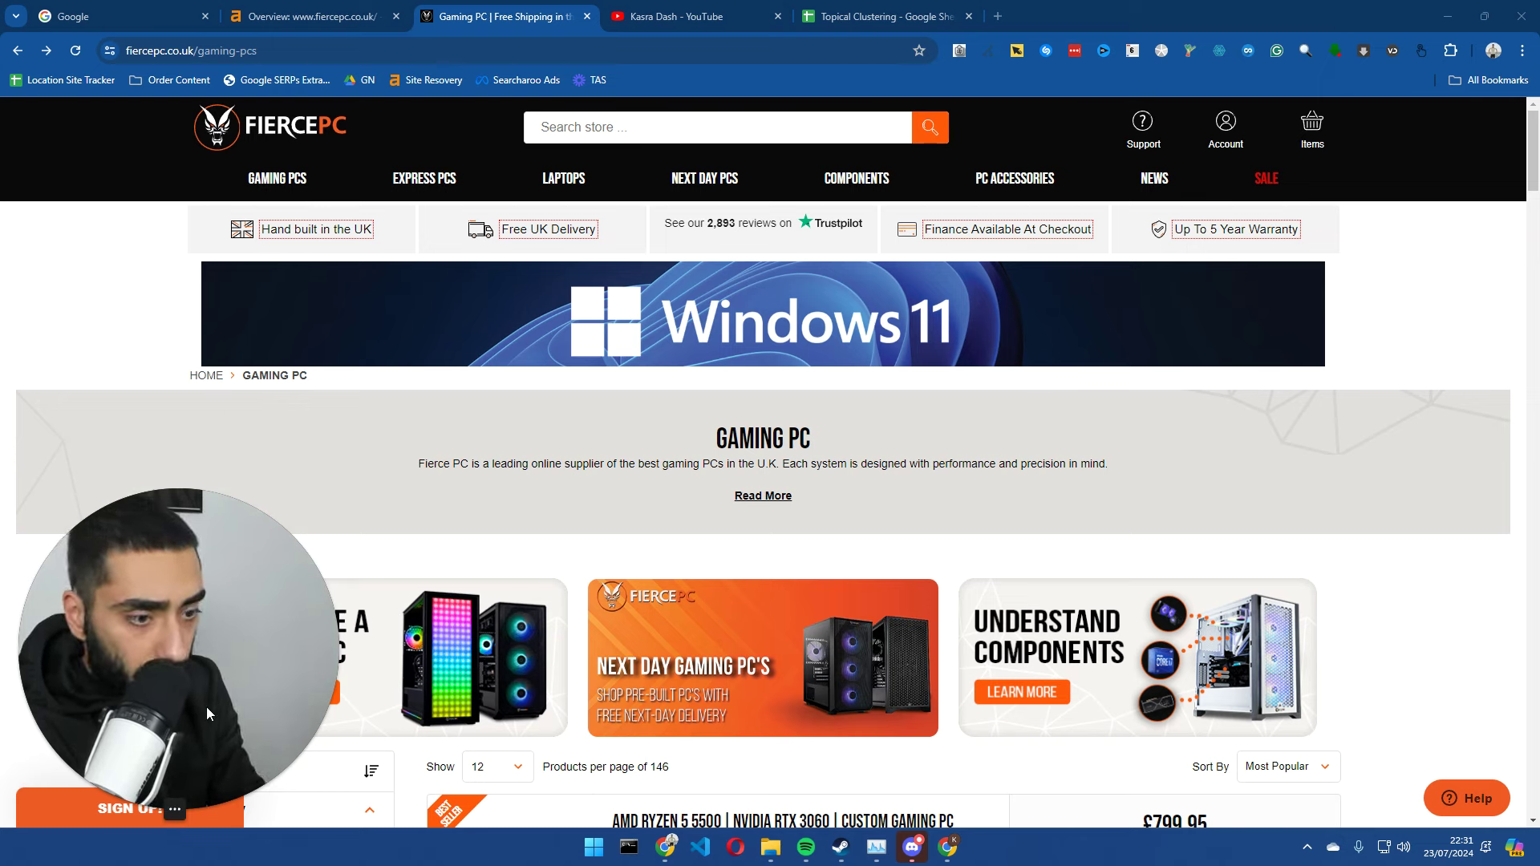
pyautogui.click(156, 810)
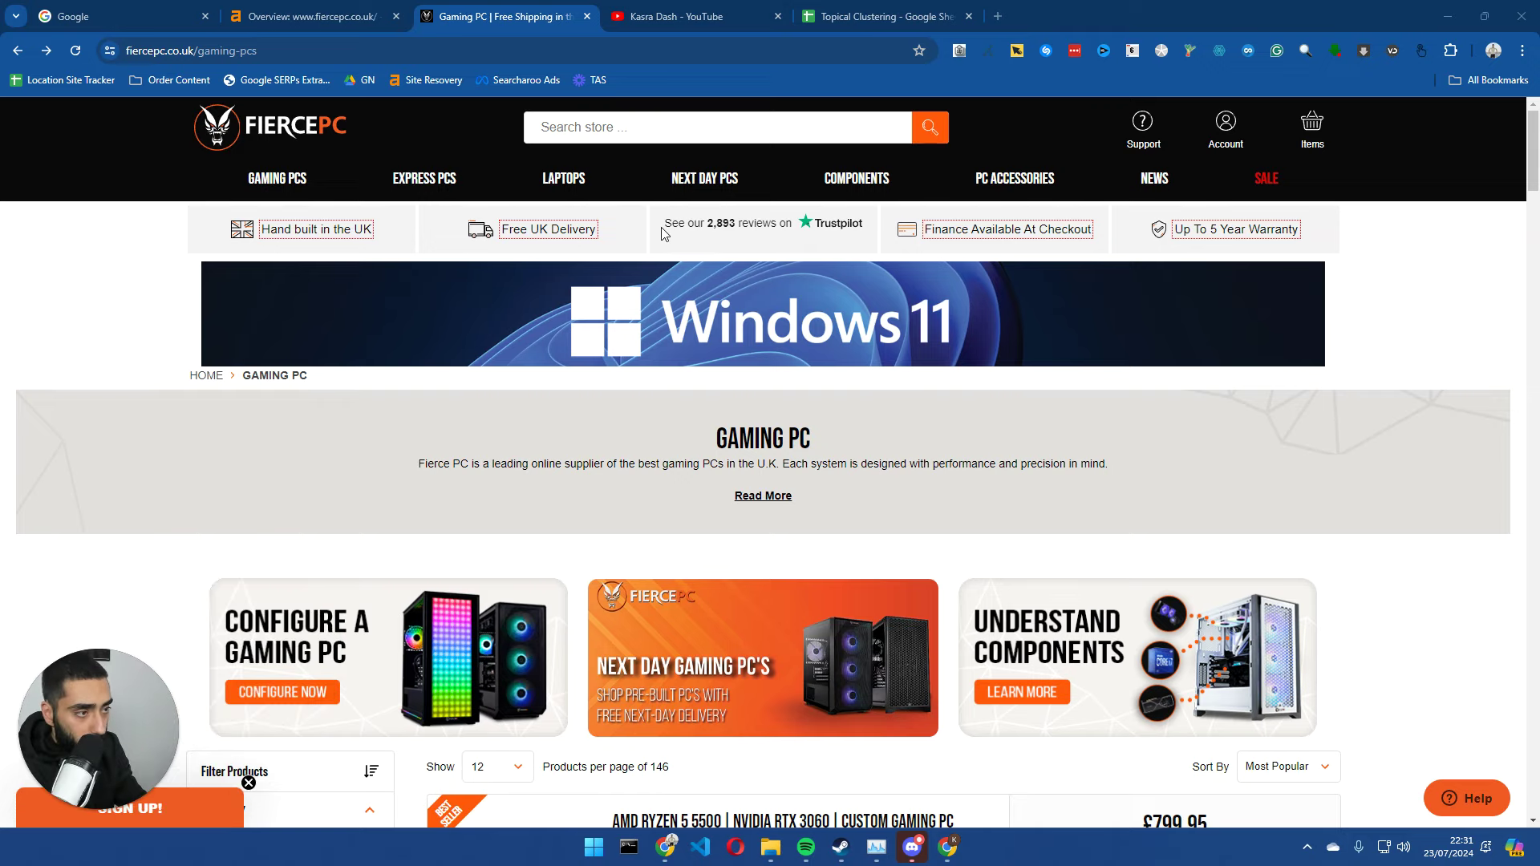
pyautogui.moveTo(557, 180)
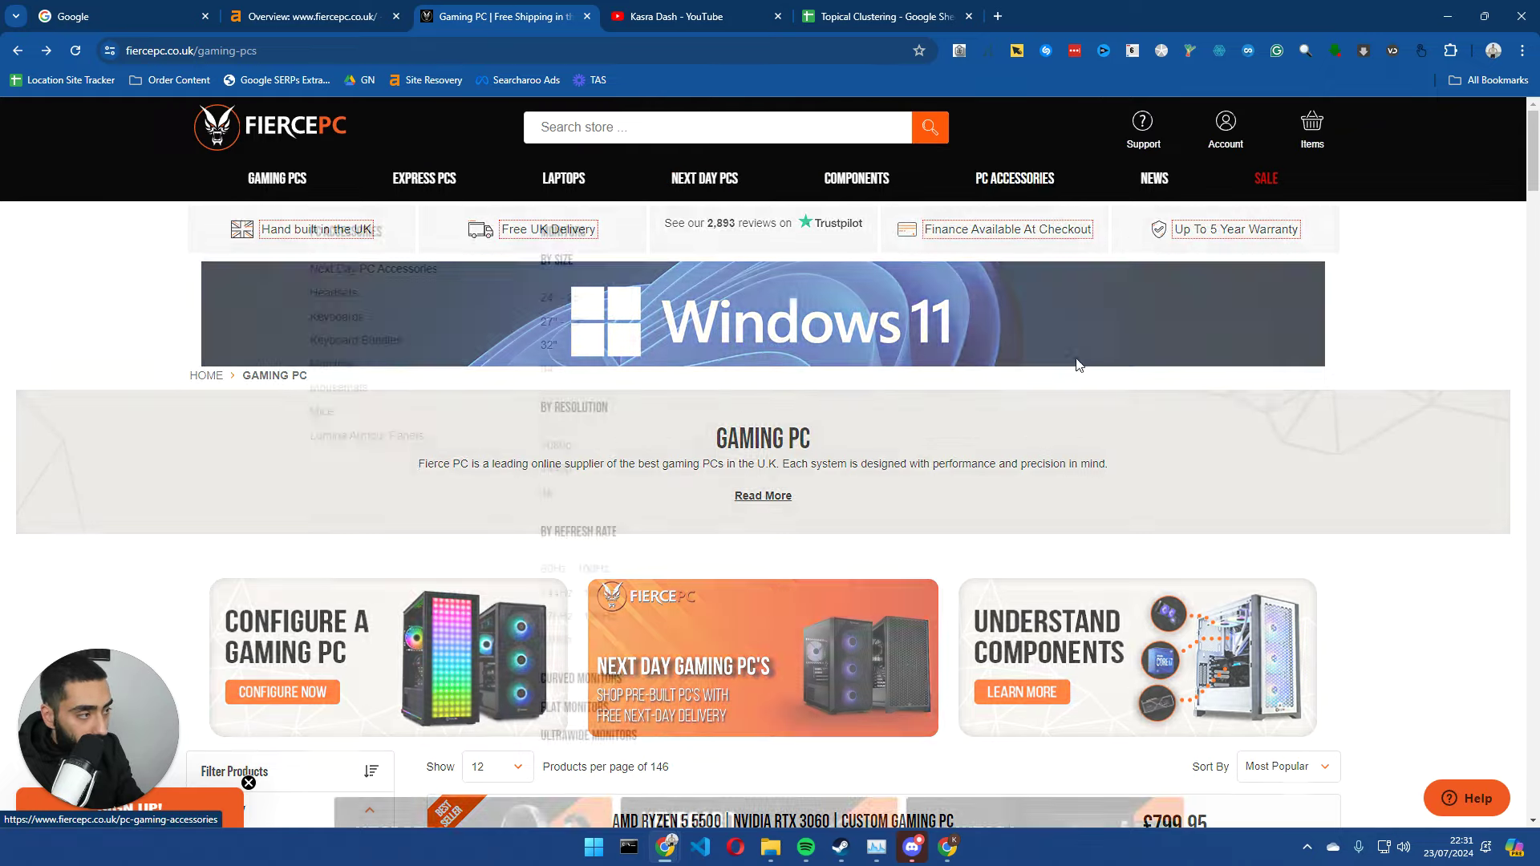
pyautogui.moveTo(303, 179)
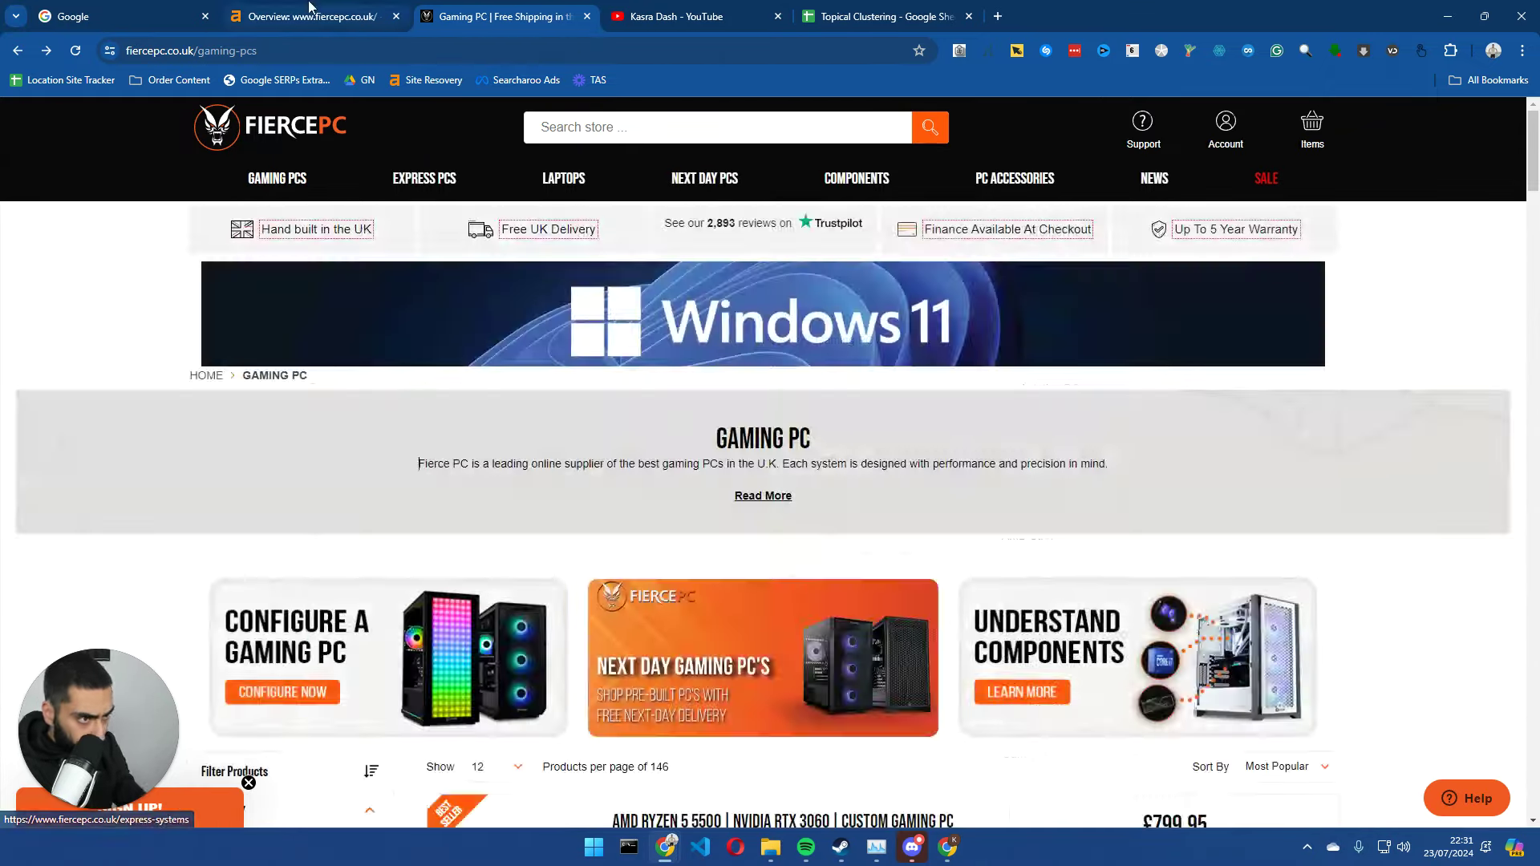
pyautogui.click(313, 16)
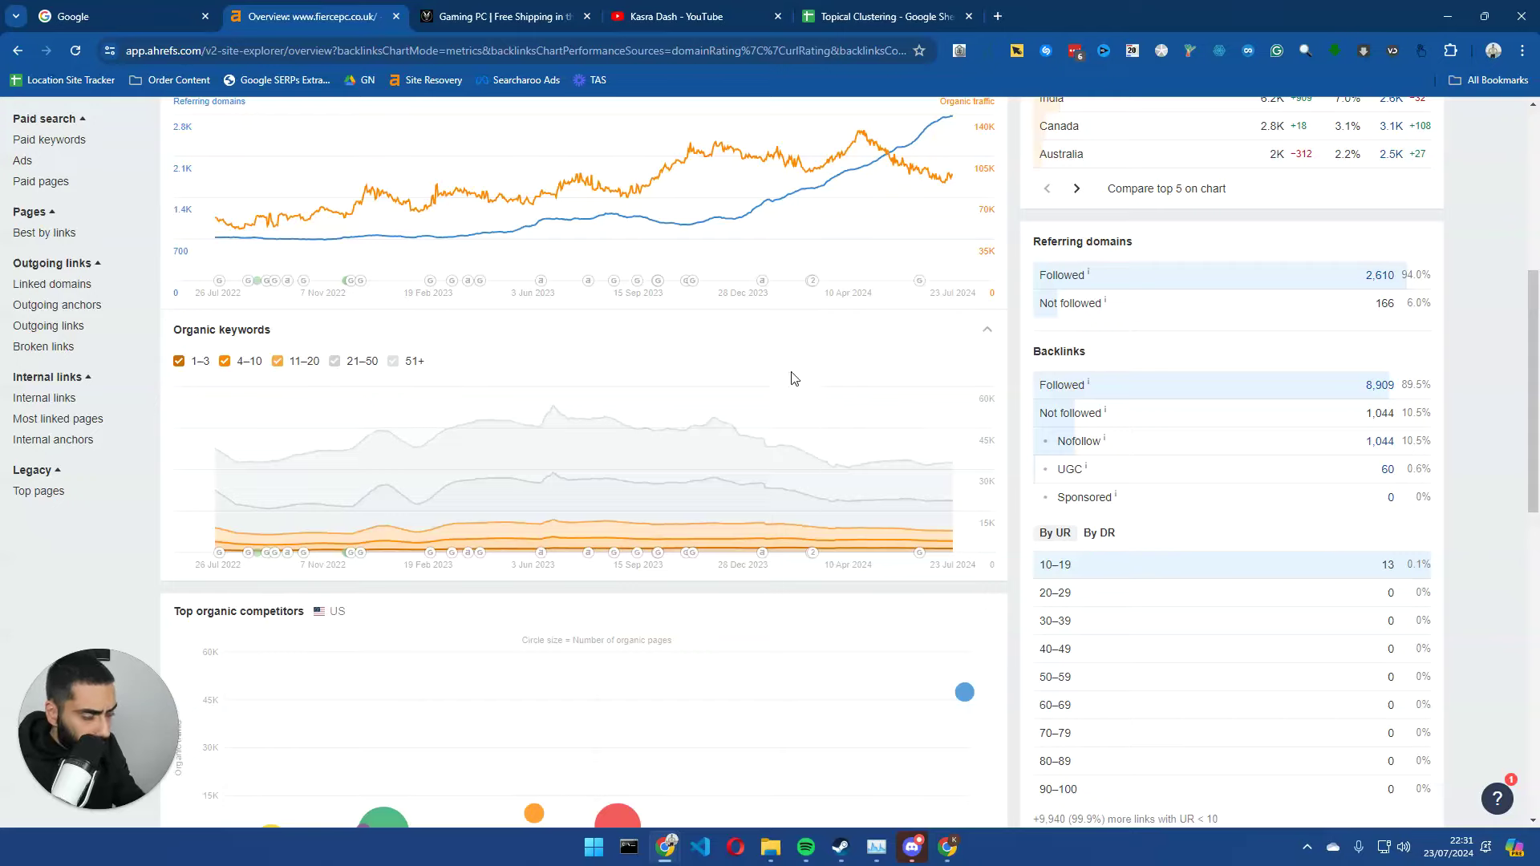
pyautogui.scroll(6, 688, 449)
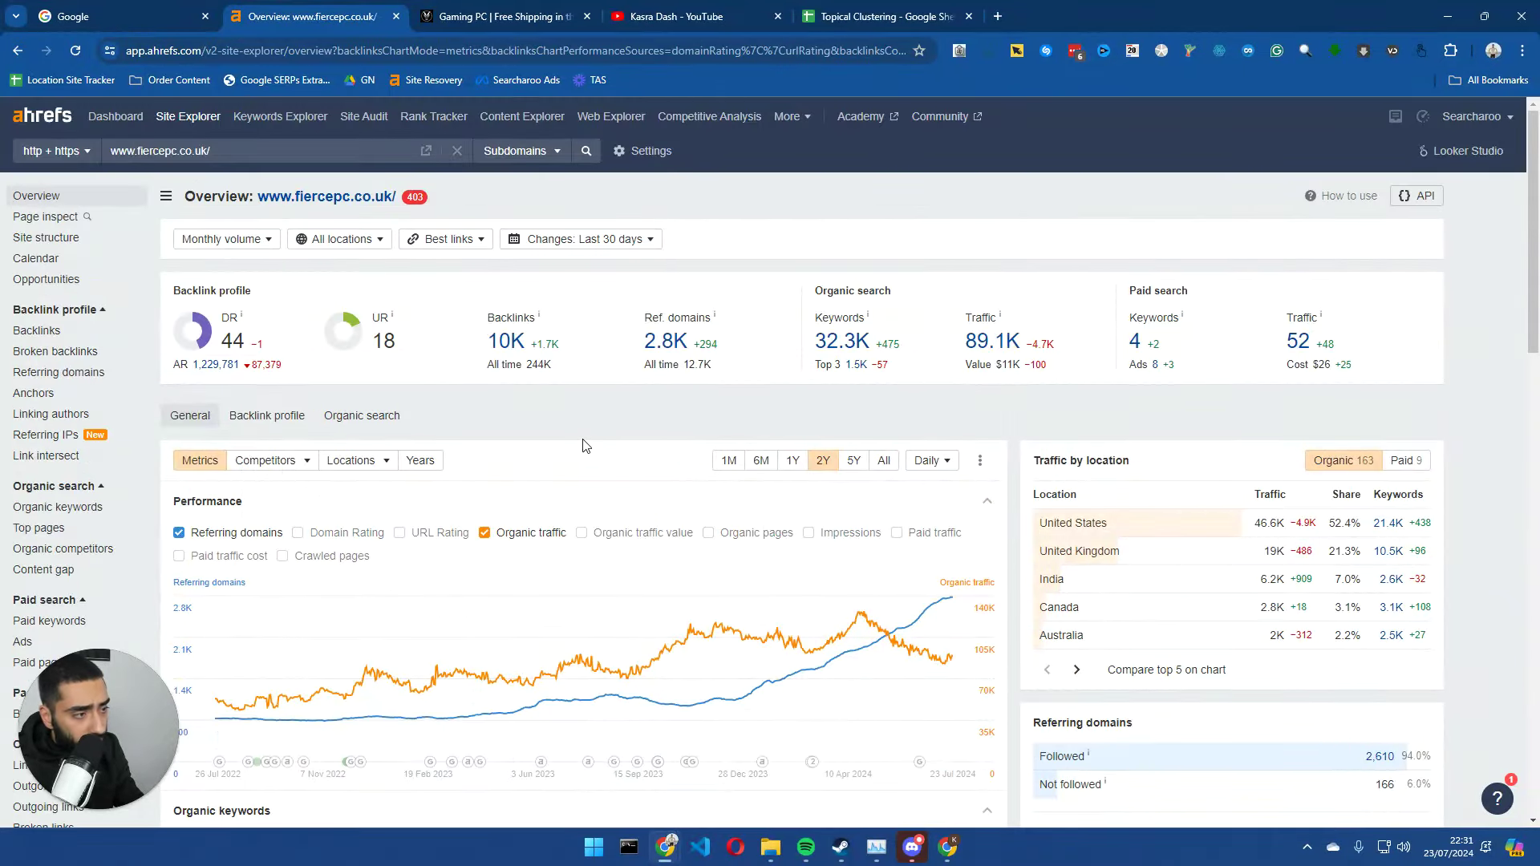
pyautogui.scroll(-2, 585, 440)
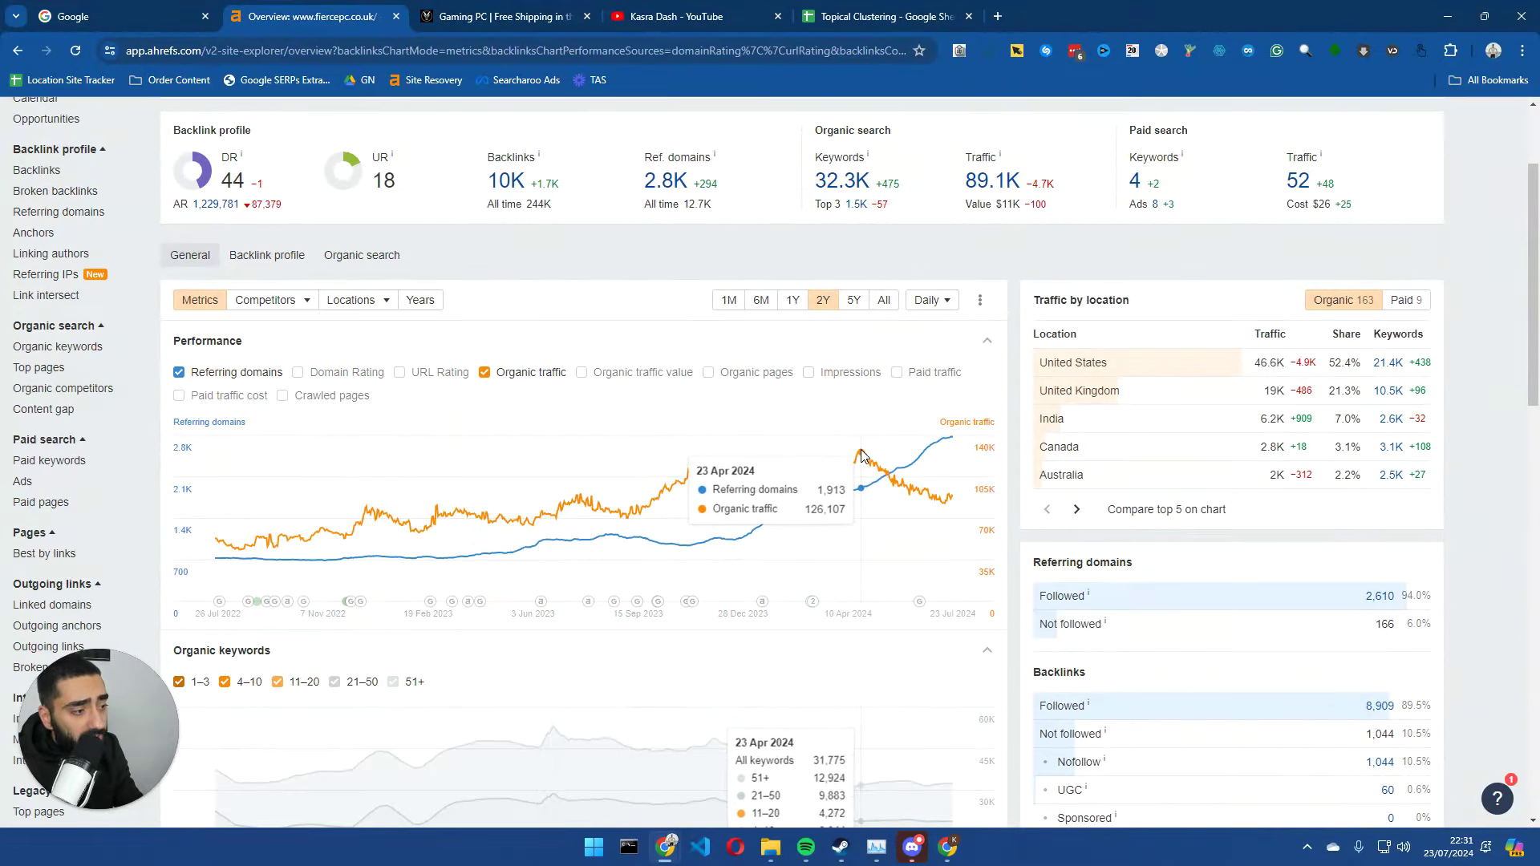
pyautogui.scroll(-2, 861, 450)
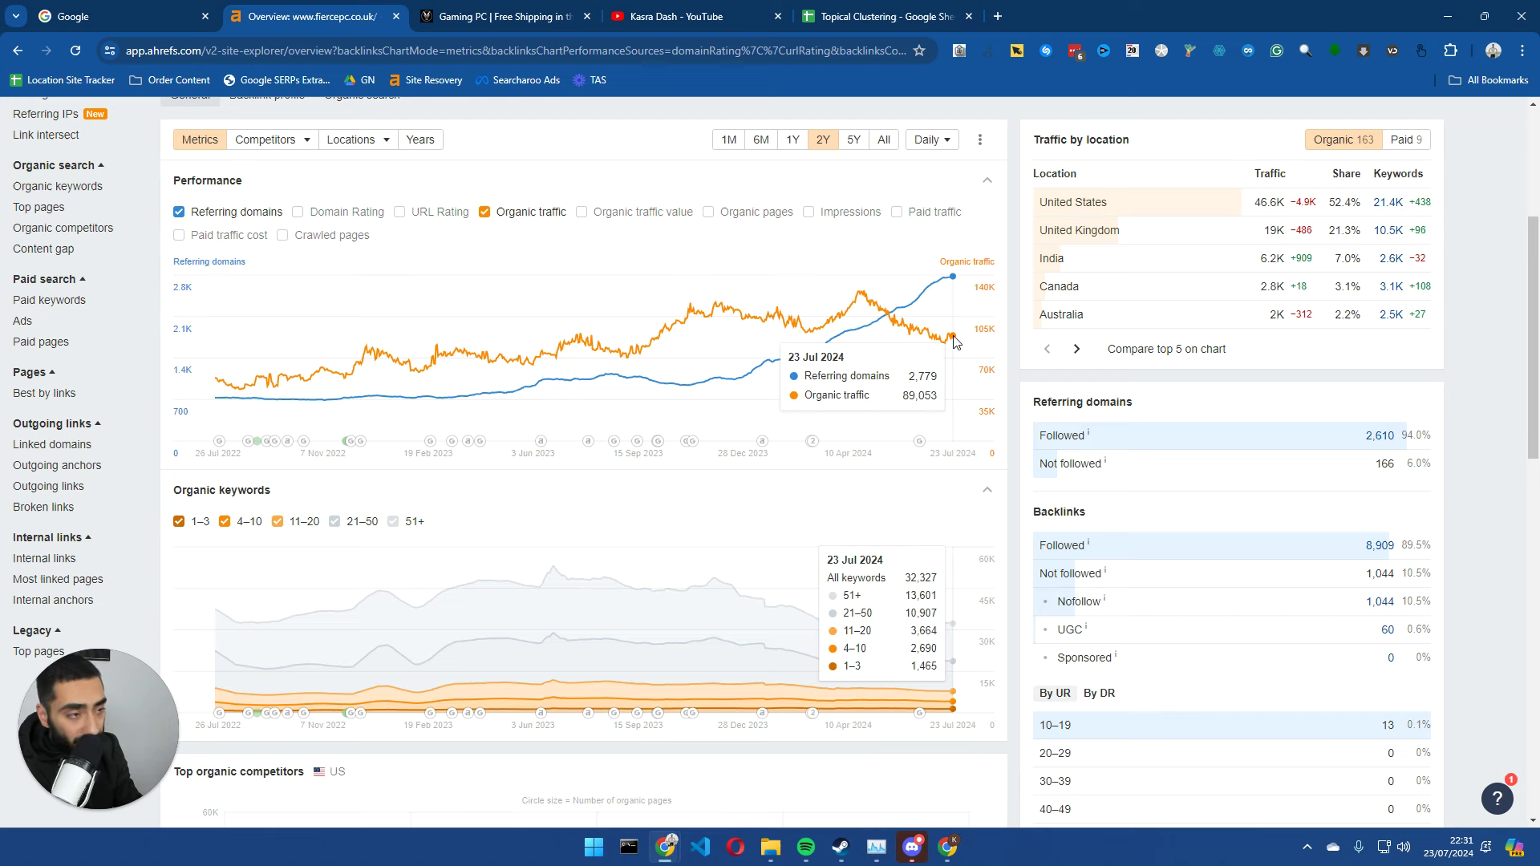
pyautogui.scroll(2, 955, 341)
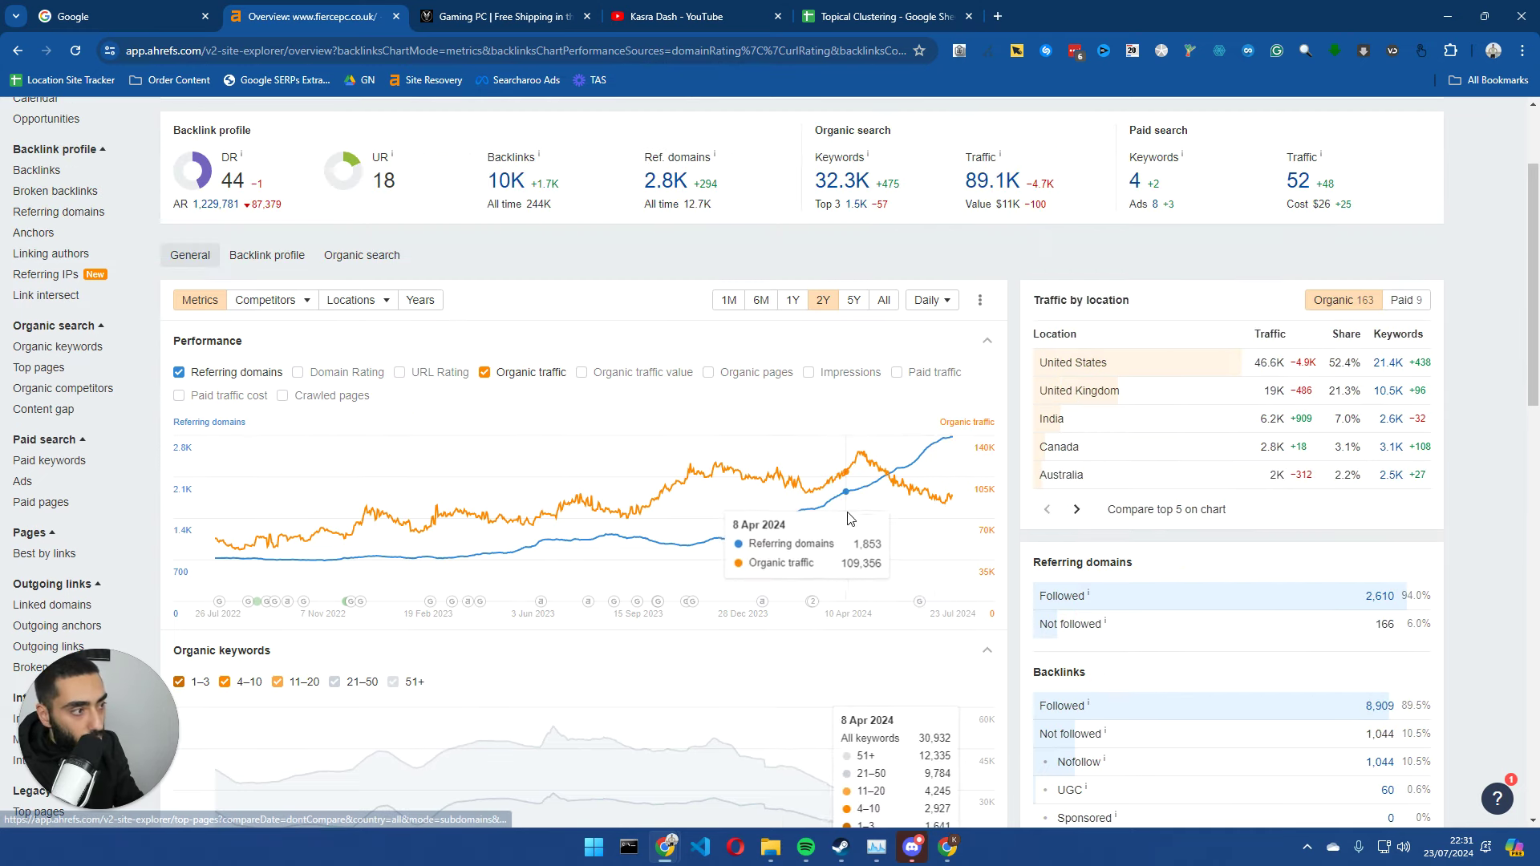
pyautogui.scroll(-1, 867, 433)
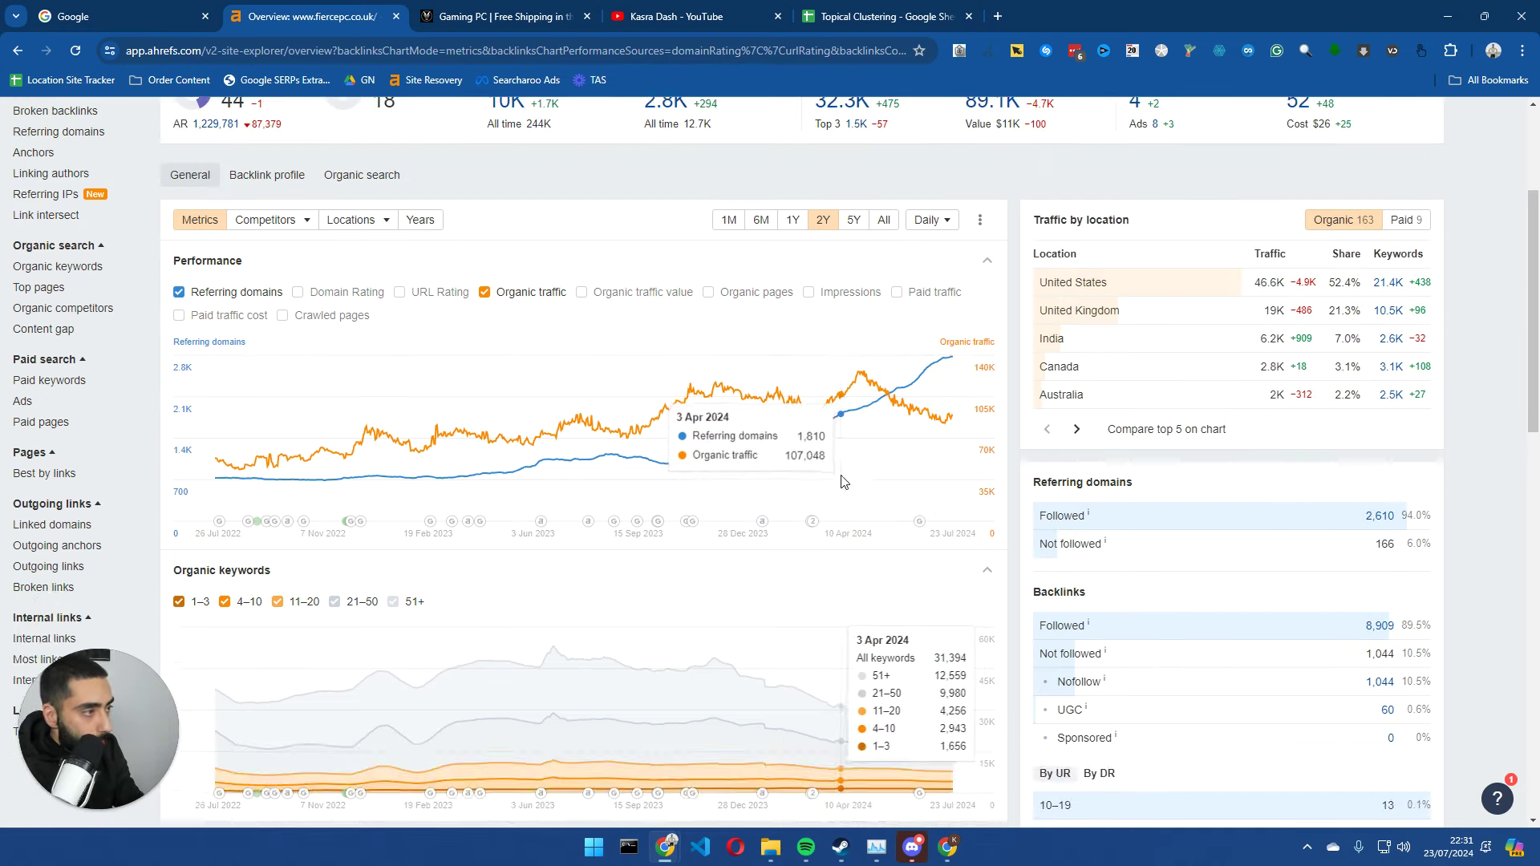
pyautogui.scroll(2, 842, 354)
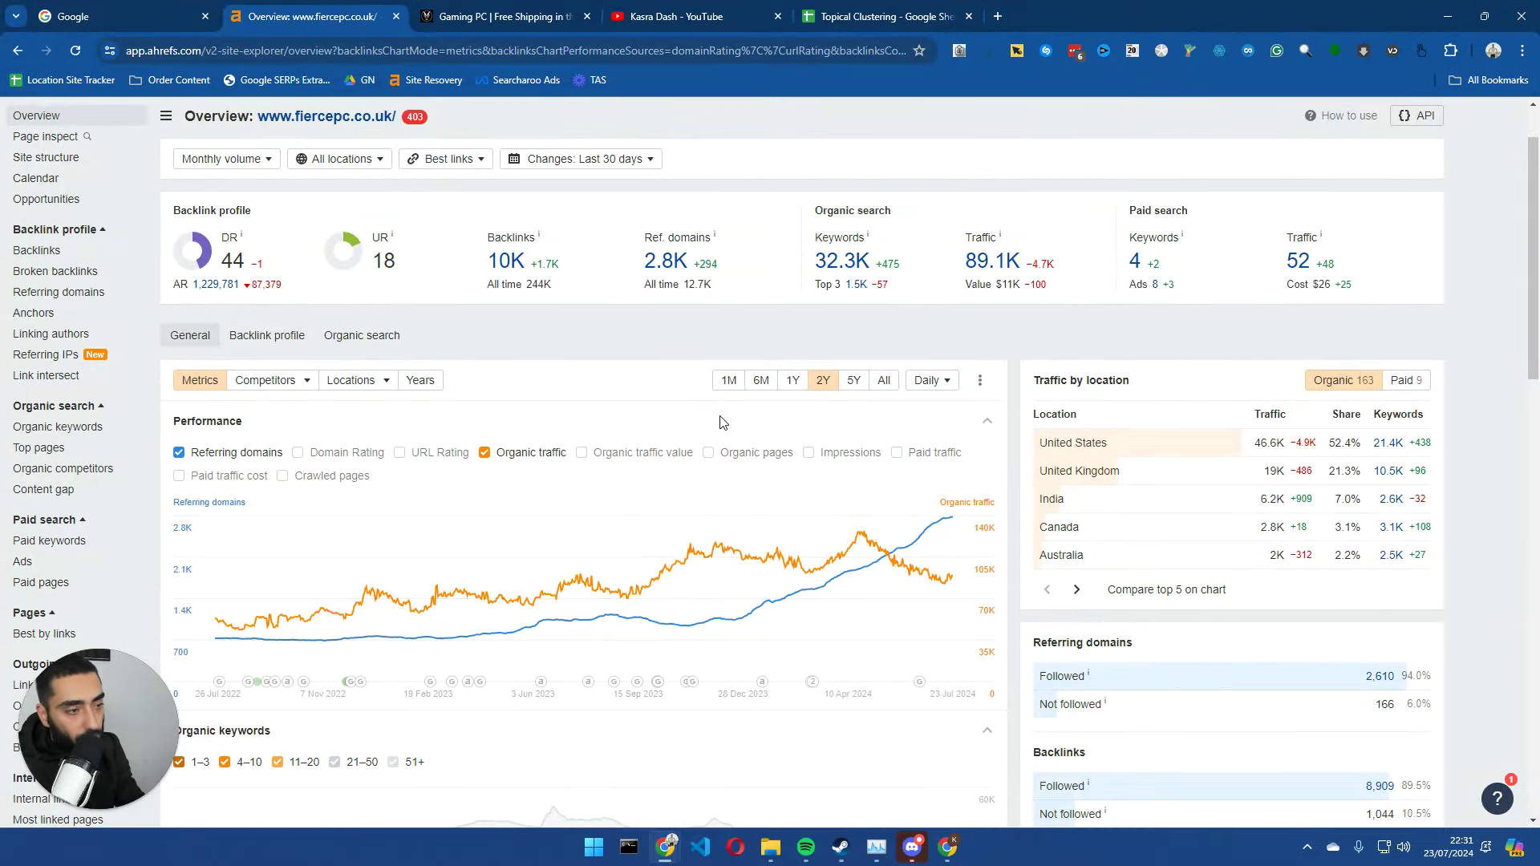
pyautogui.scroll(-3, 723, 422)
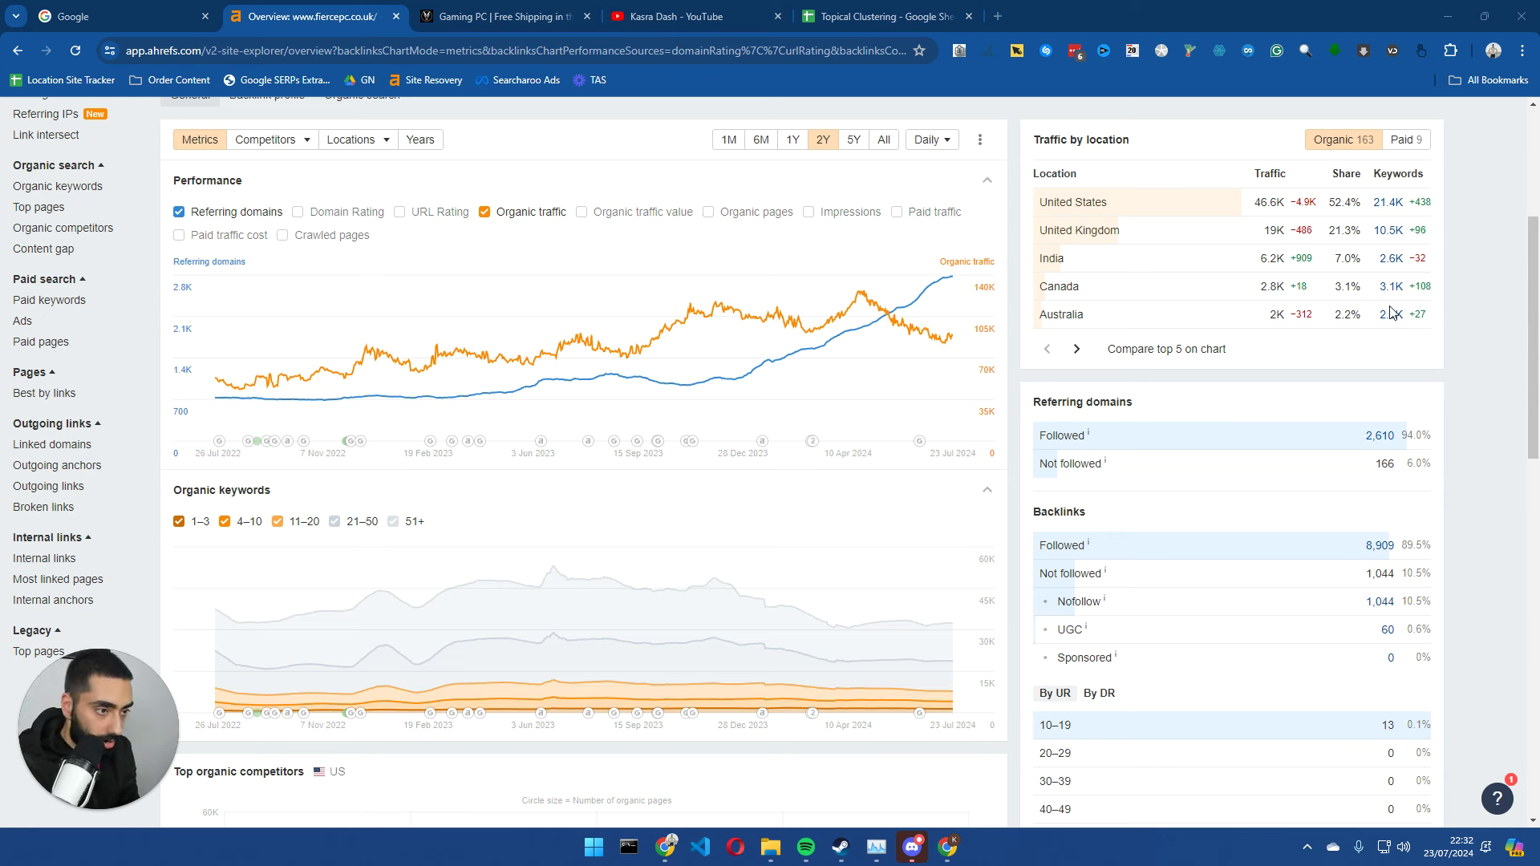
pyautogui.click(495, 18)
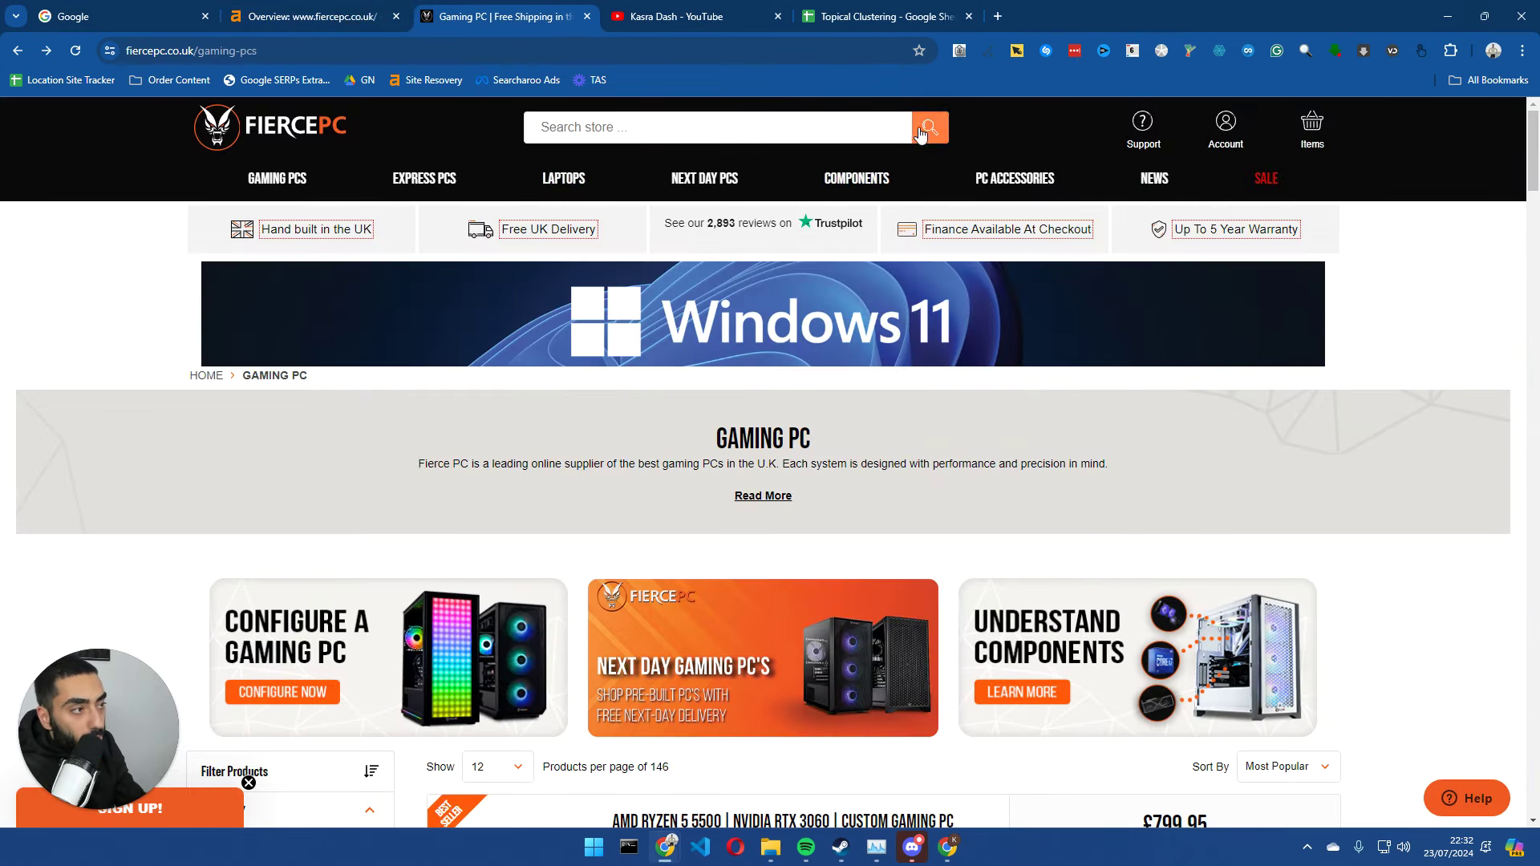
pyautogui.moveTo(1015, 178)
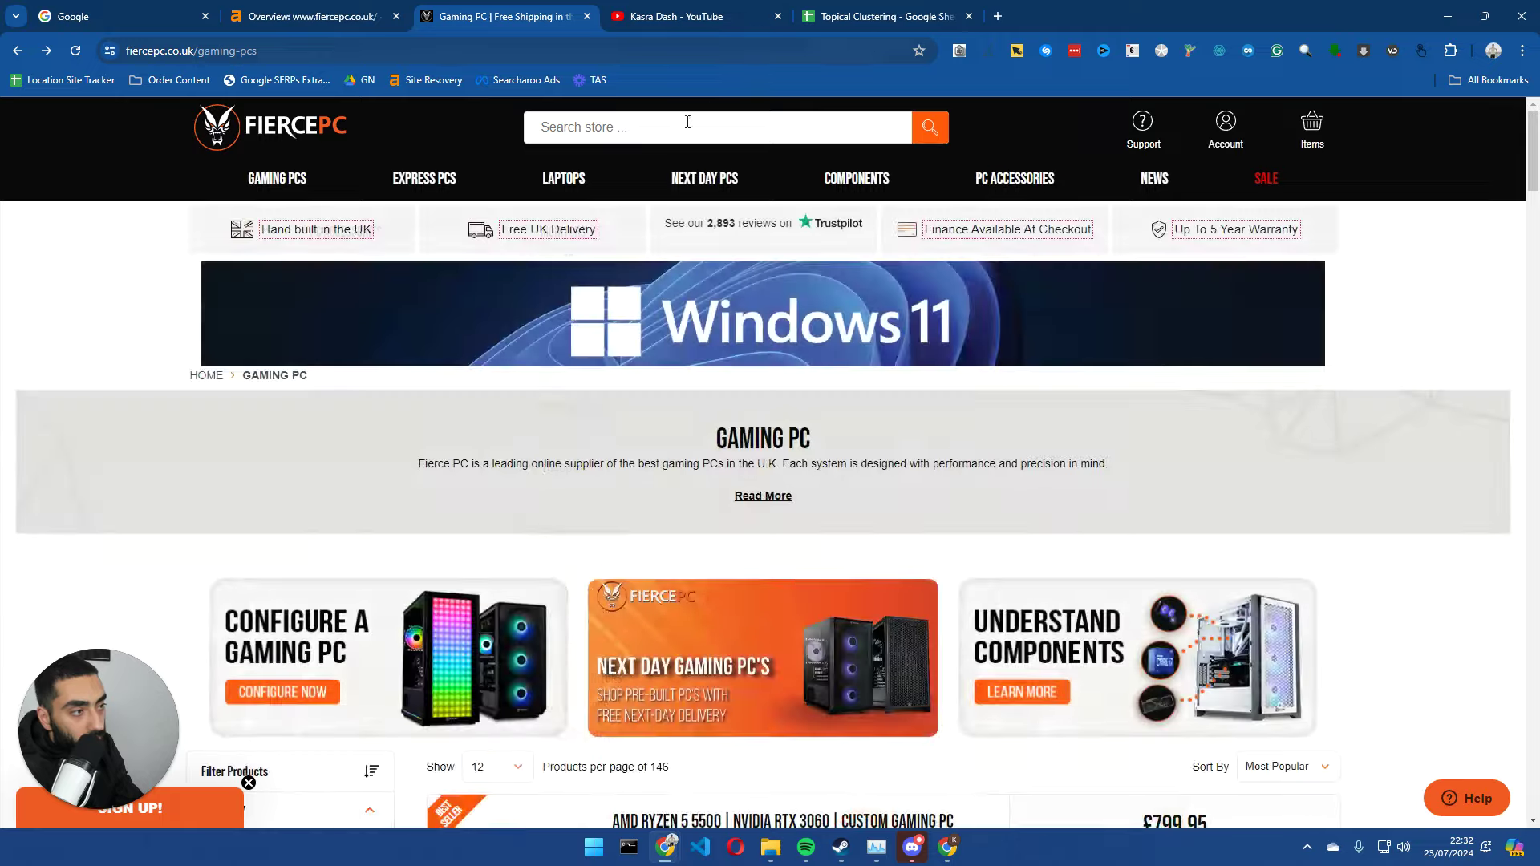
pyautogui.click(696, 18)
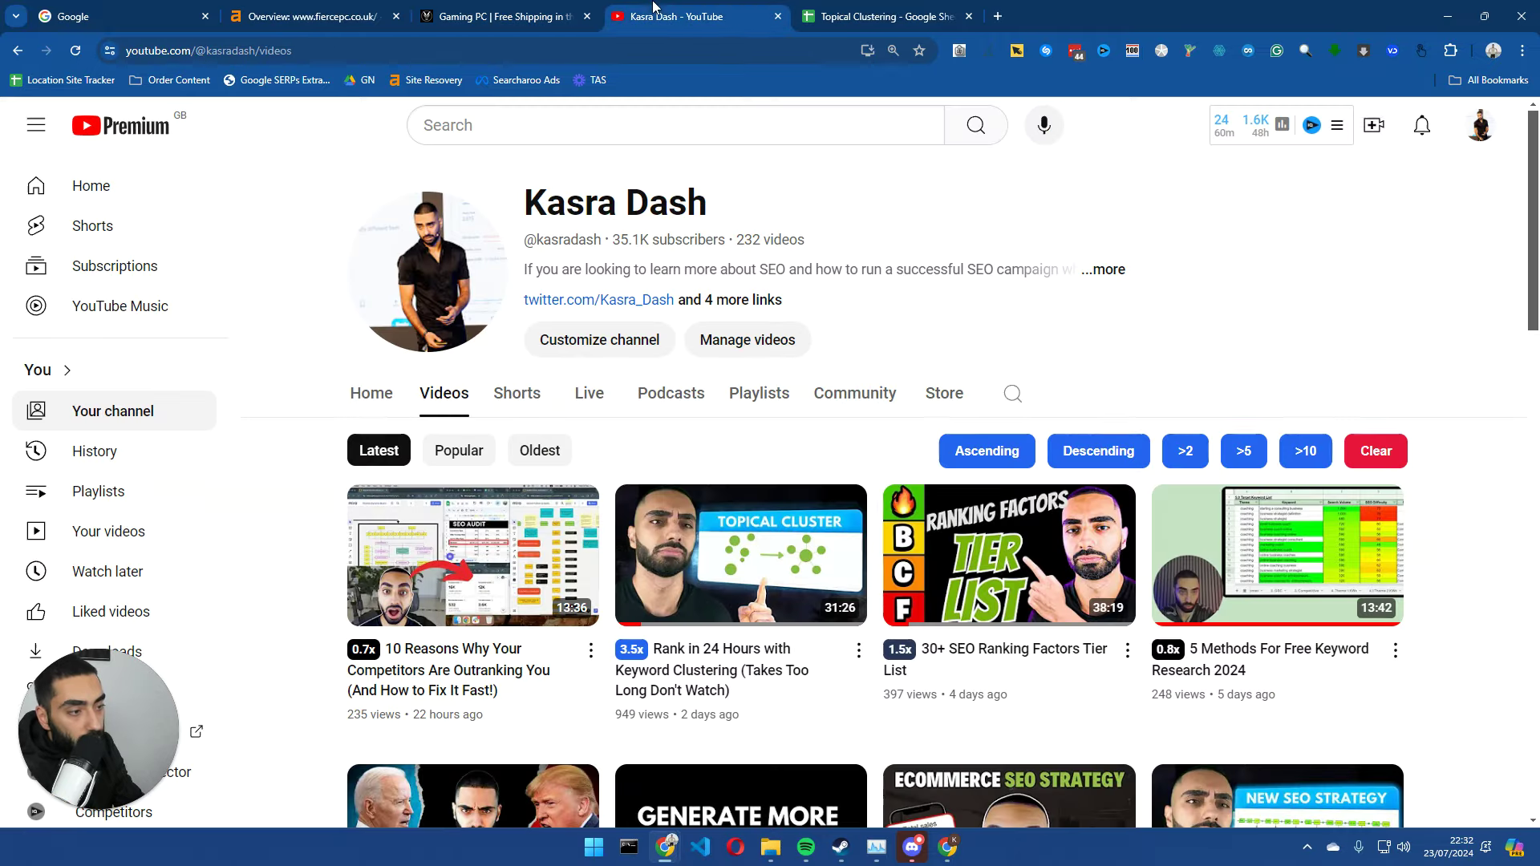
pyautogui.moveTo(736, 566)
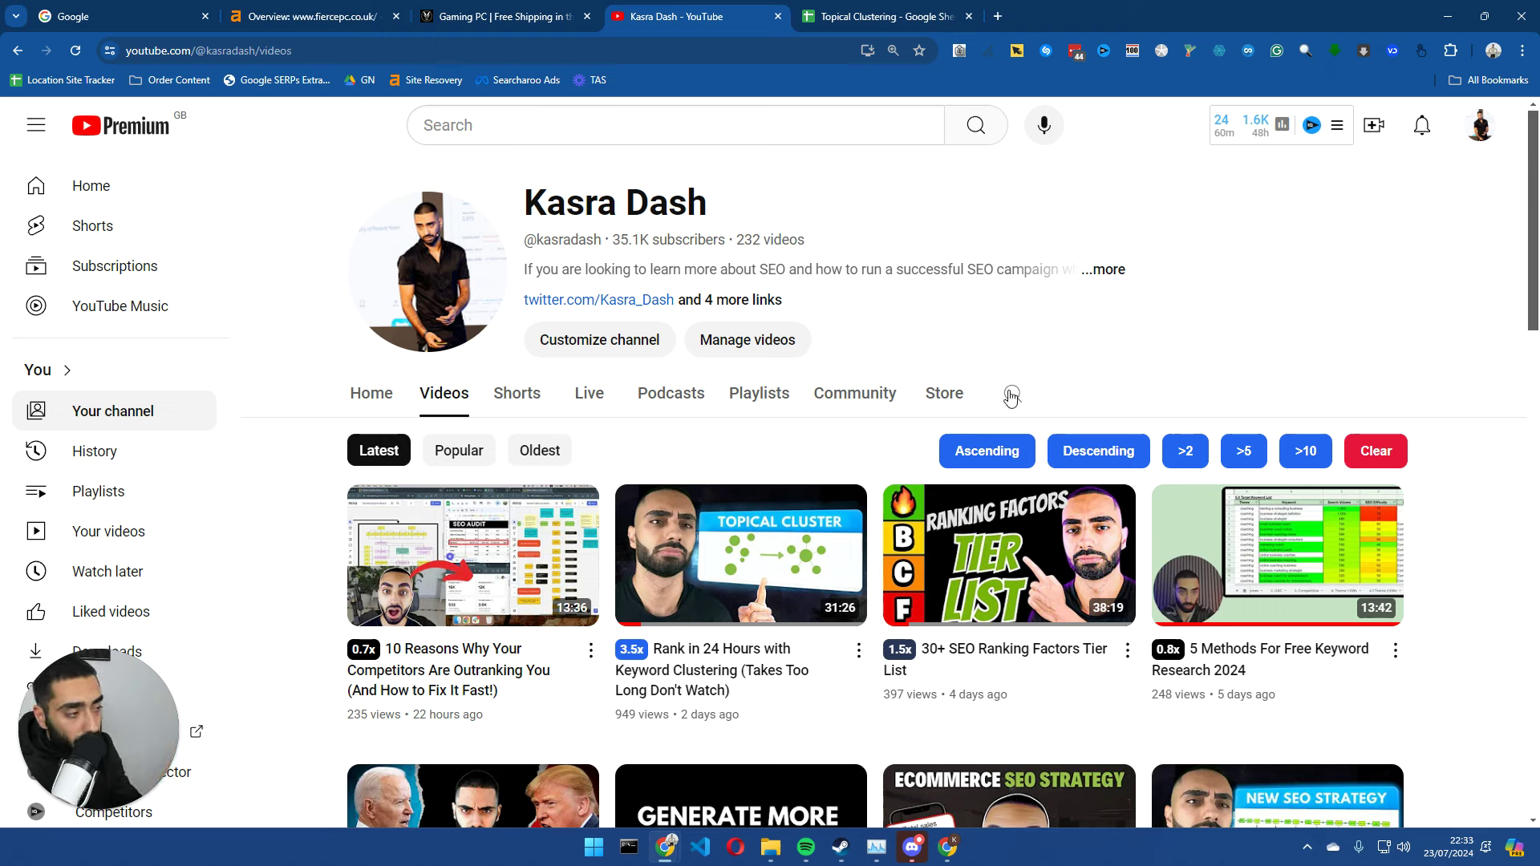
pyautogui.moveTo(678, 566)
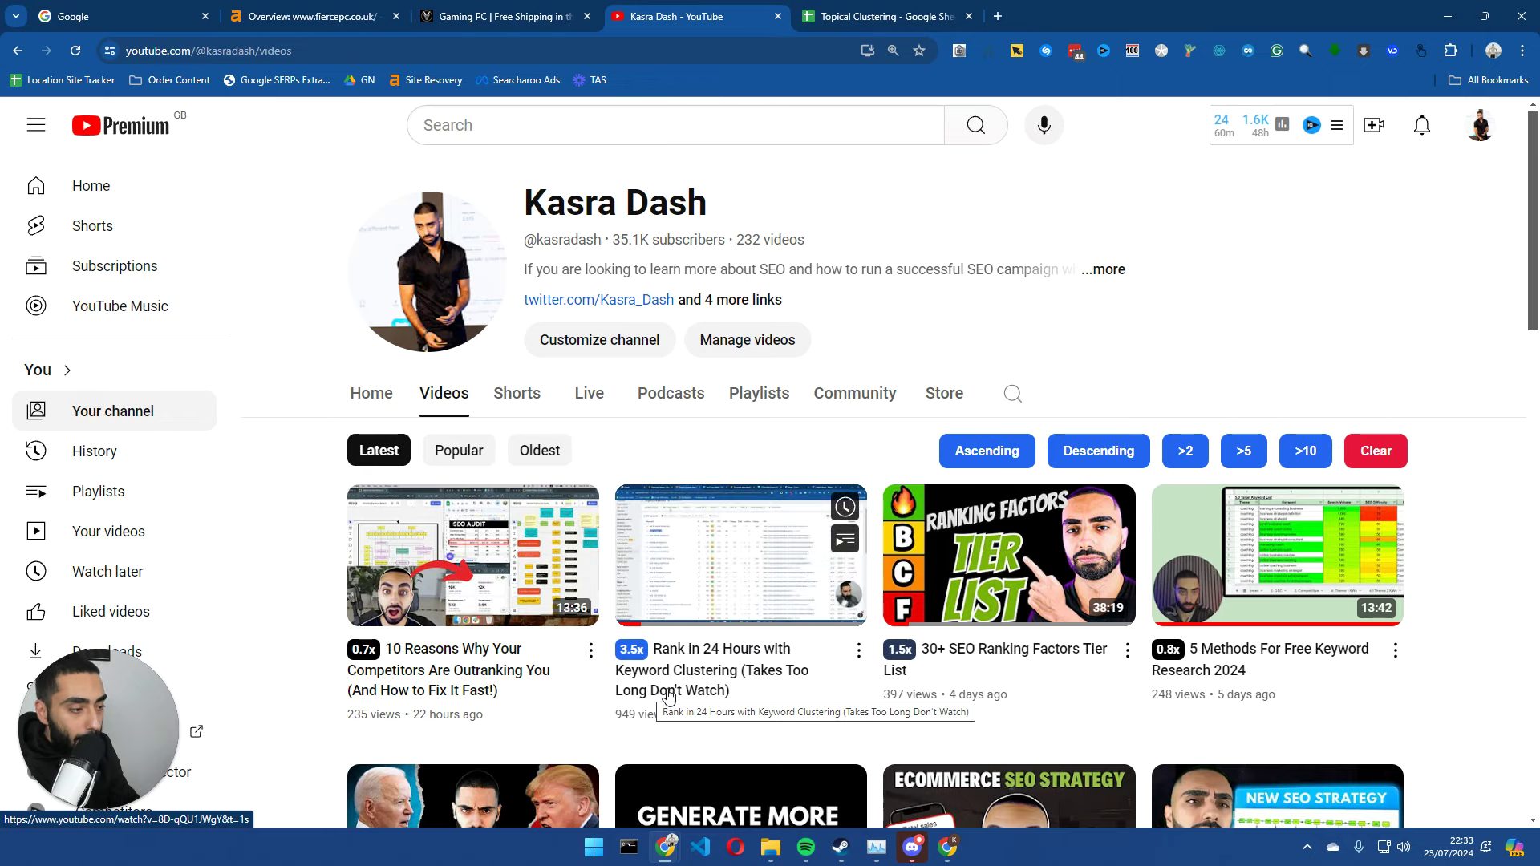
# - Switch to the Topical Clustering spreadsheet and duplicate its Ecom sheet
pyautogui.click(850, 15)
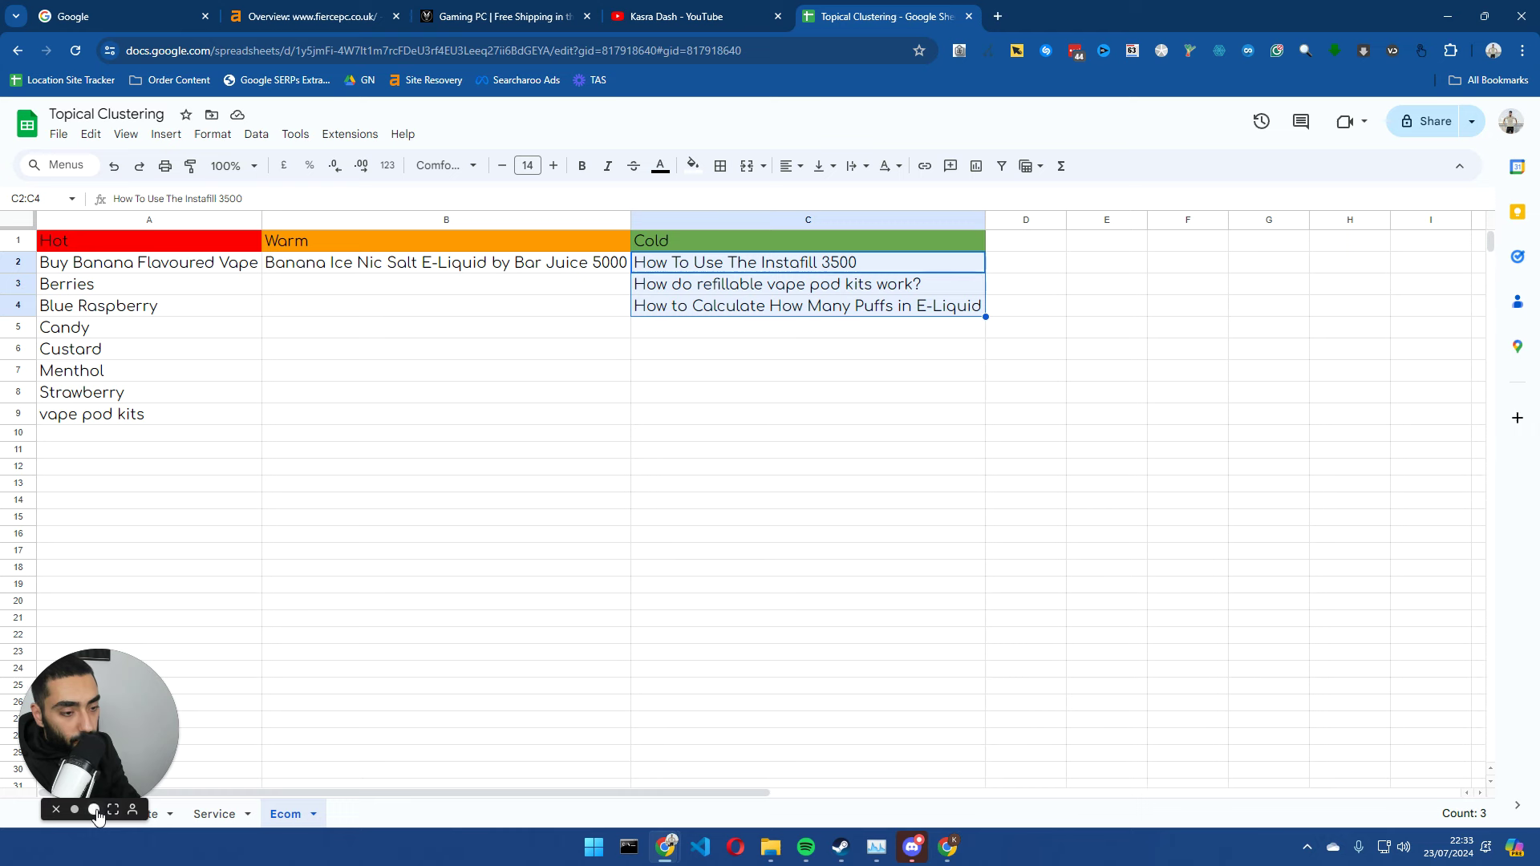
pyautogui.click(95, 811)
pyautogui.moveTo(162, 661); pyautogui.dragTo(1345, 621)
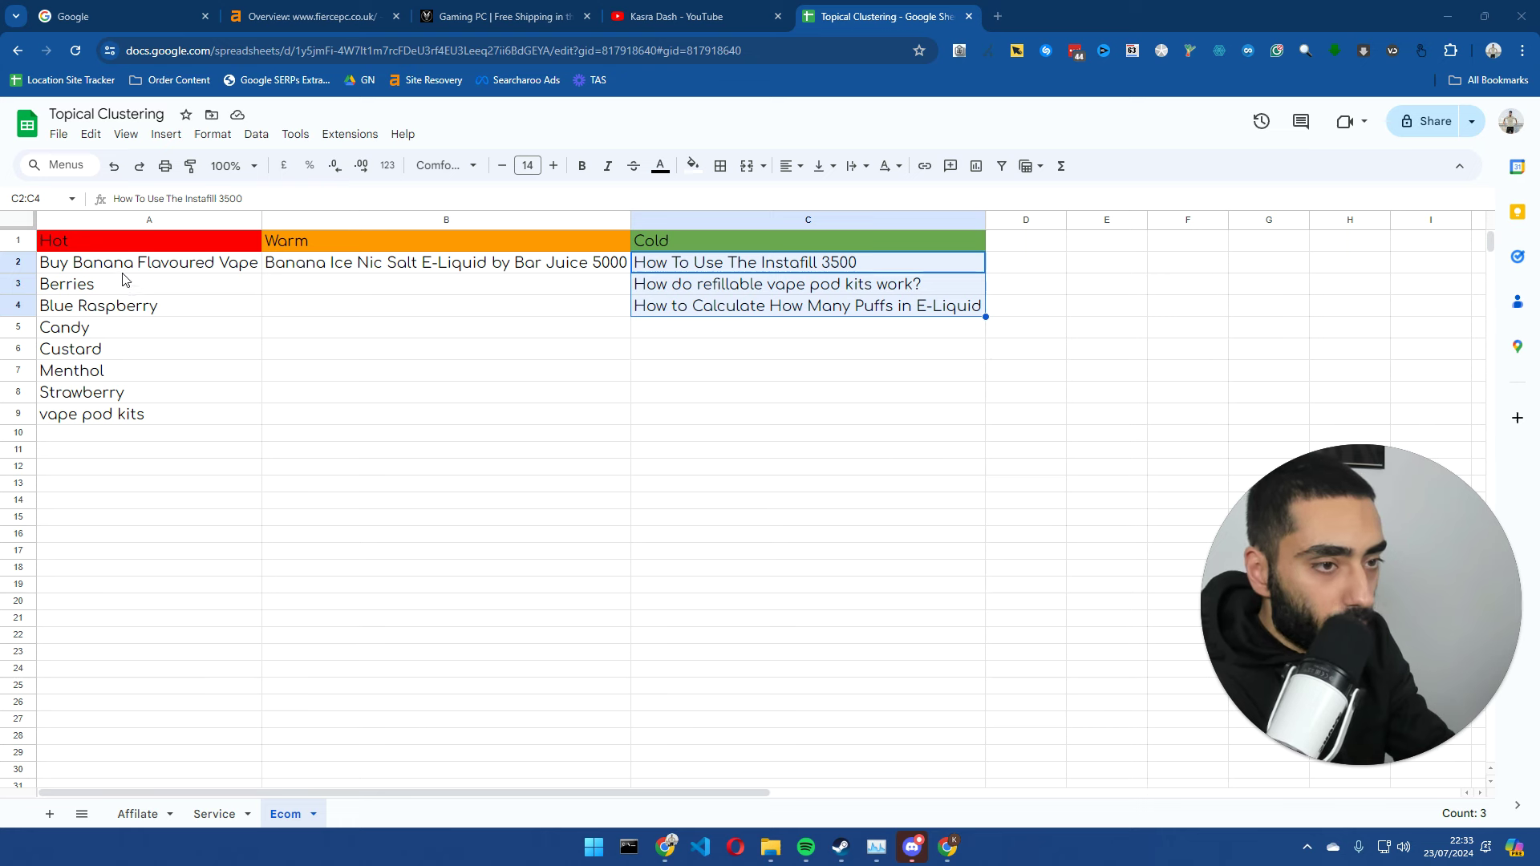
pyautogui.moveTo(120, 262); pyautogui.dragTo(168, 412)
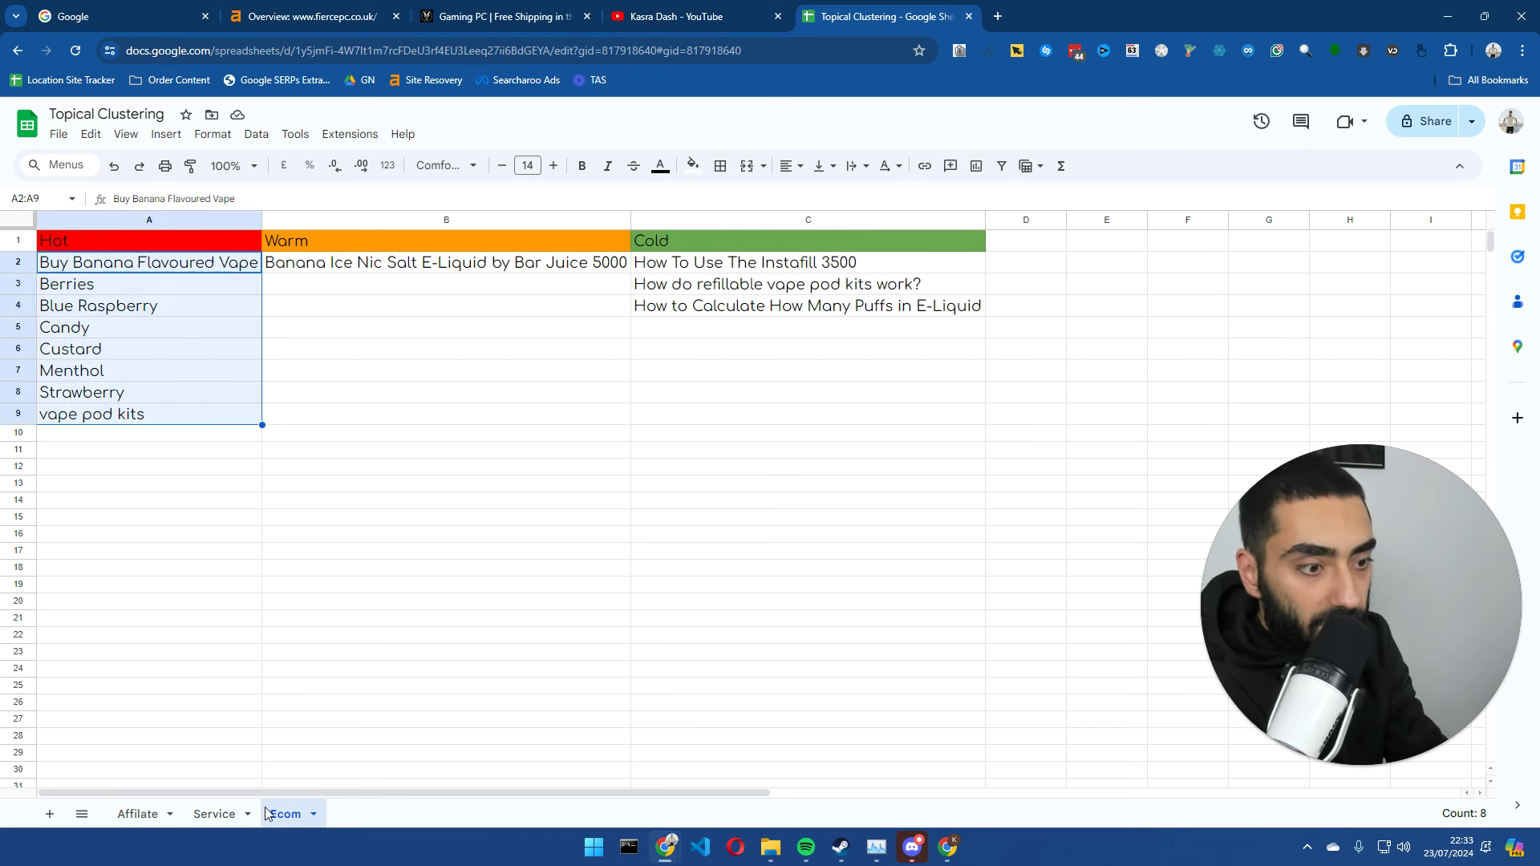
pyautogui.click(312, 815)
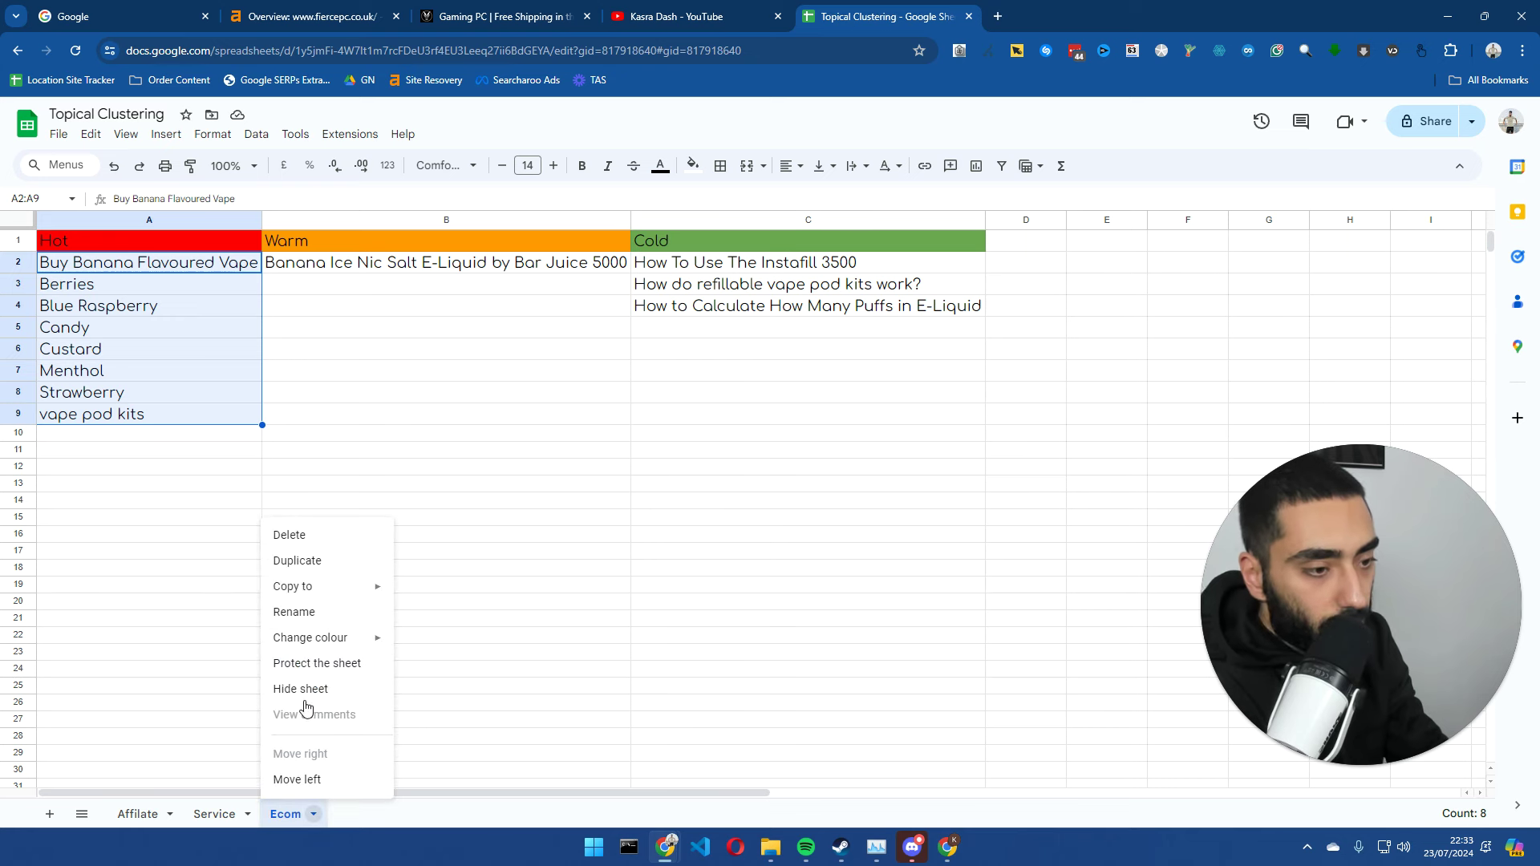
pyautogui.click(299, 564)
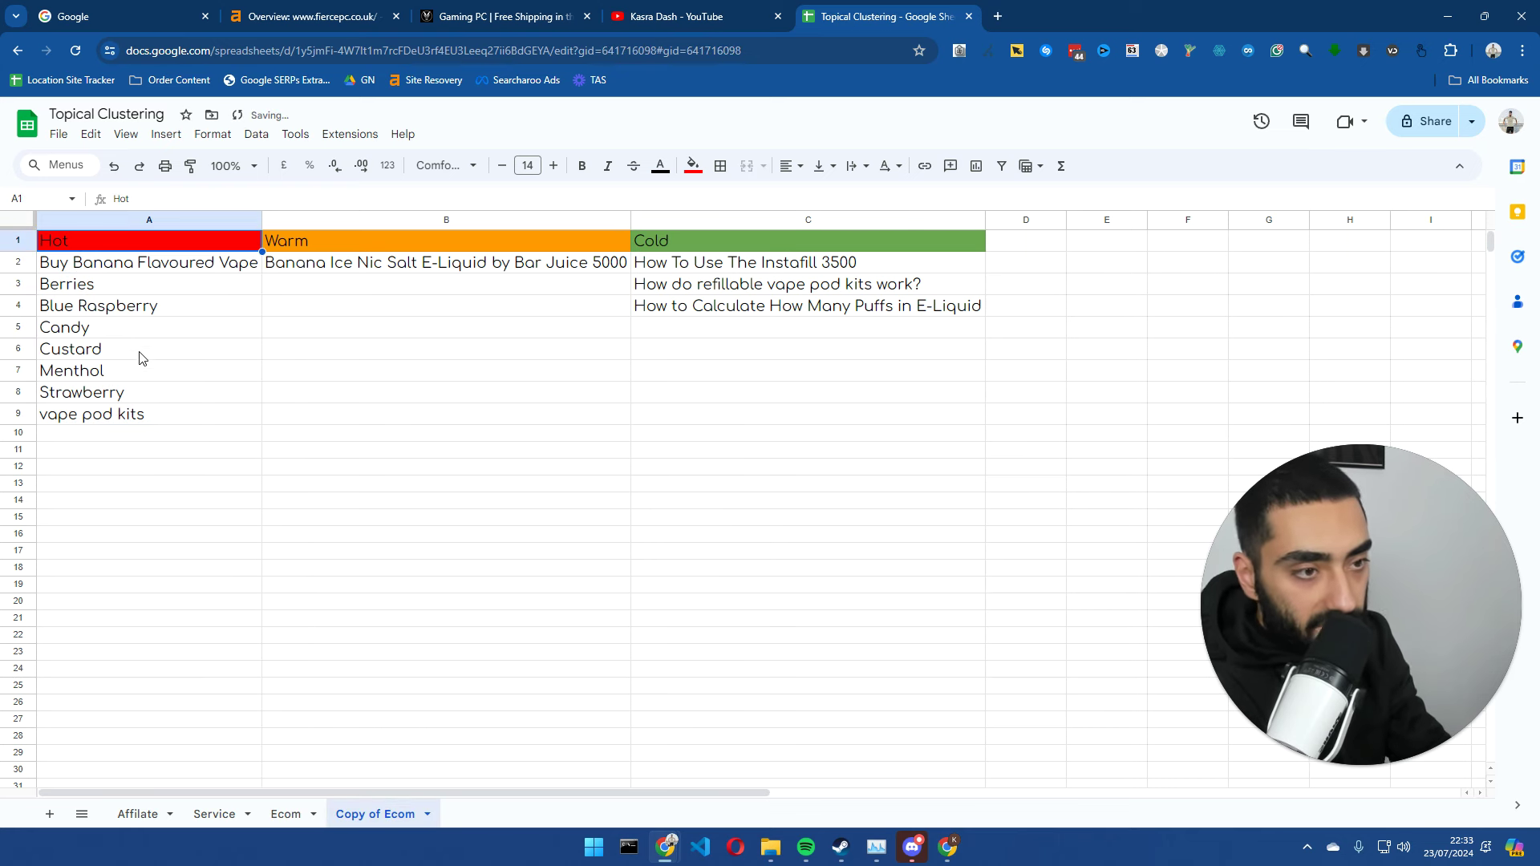
# - Clear all example entries below the Hot, Warm and Cold headers in the duplicated Ecom sheet
pyautogui.moveTo(129, 262); pyautogui.dragTo(126, 422)
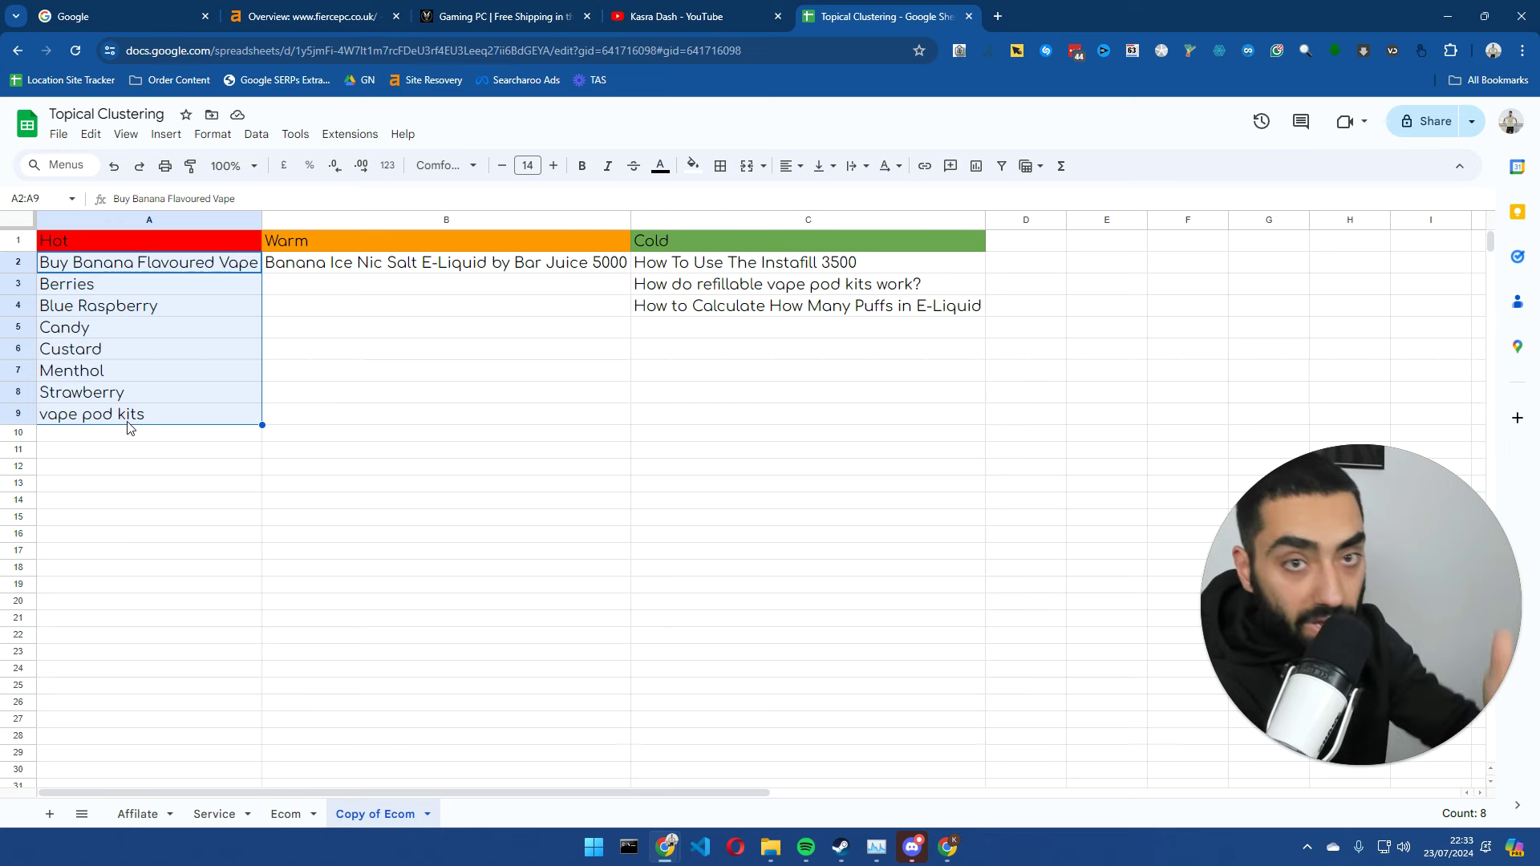
pyautogui.press('Delete')
pyautogui.moveTo(377, 273); pyautogui.dragTo(792, 332)
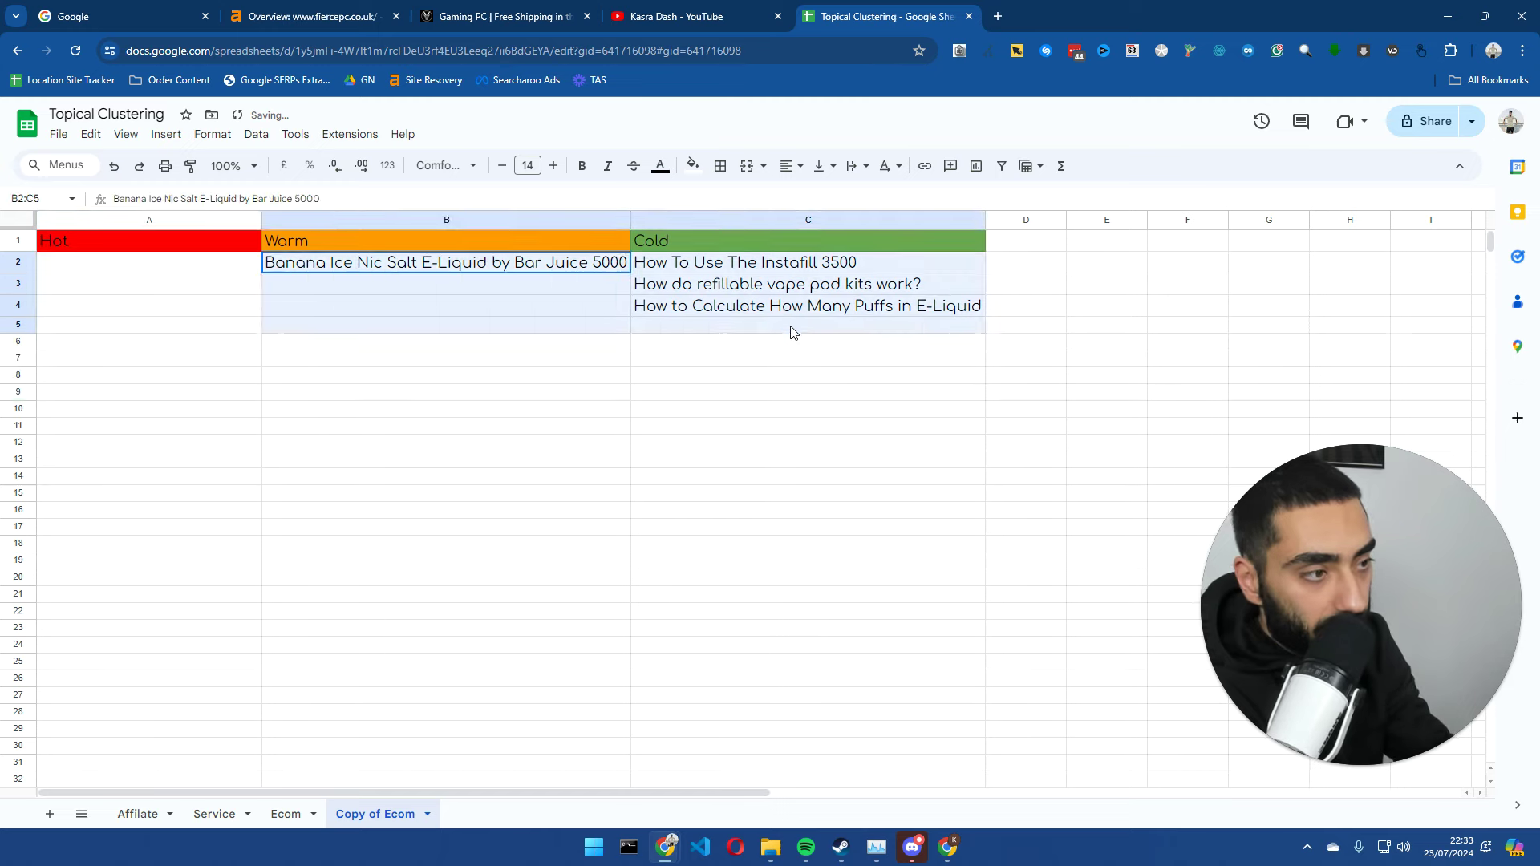
pyautogui.press('Delete')
pyautogui.click(594, 445)
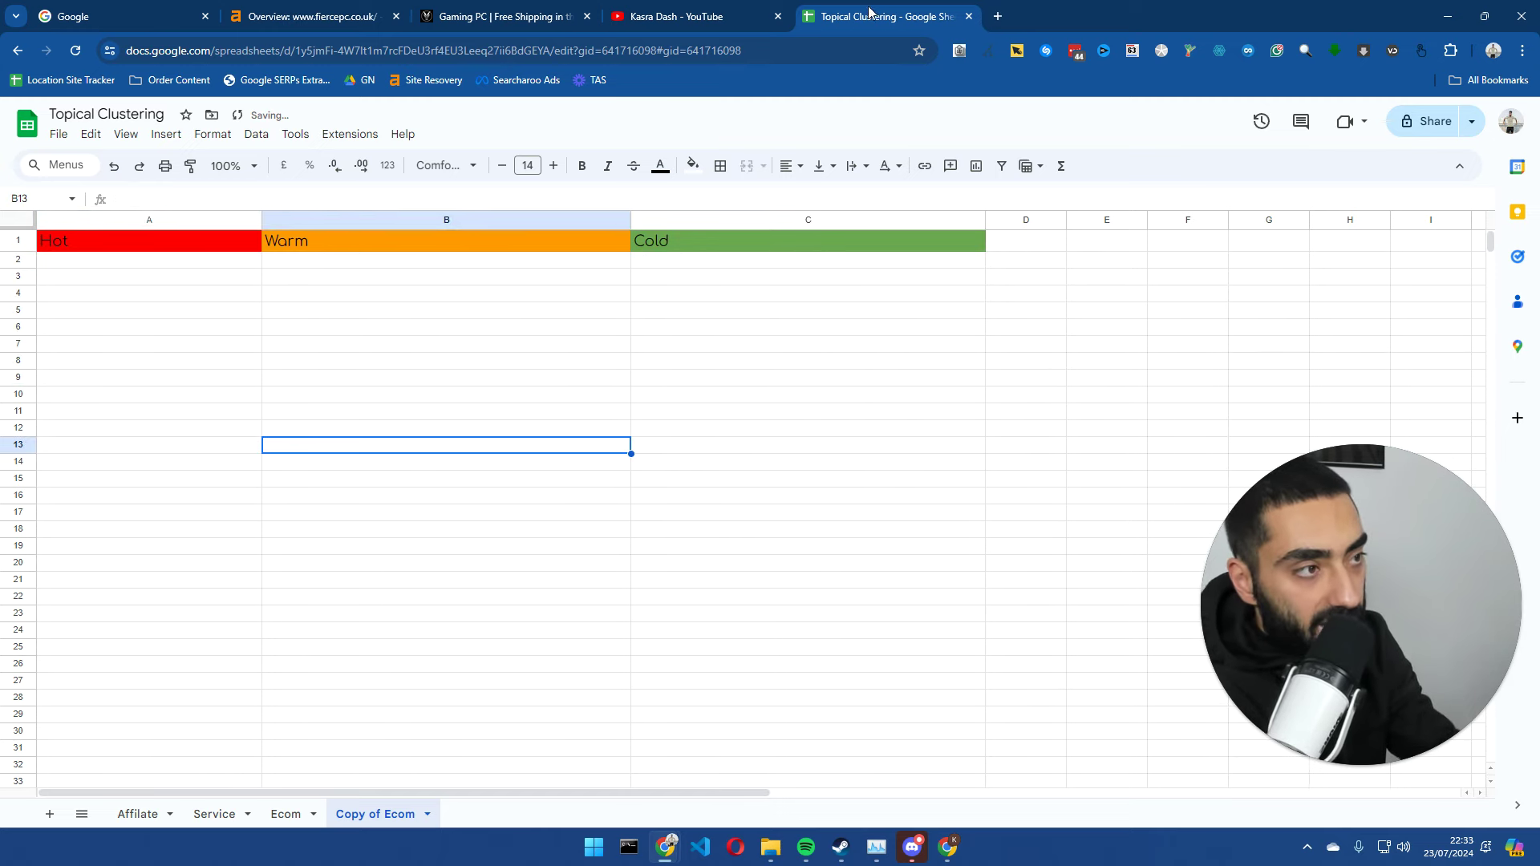
# - Reorder the browser tabs so the spreadsheet sits right after the Fierce PC page, and check the store's Gaming PCs categories
pyautogui.moveTo(876, 16); pyautogui.dragTo(687, 16)
pyautogui.click(449, 22)
pyautogui.moveTo(269, 182)
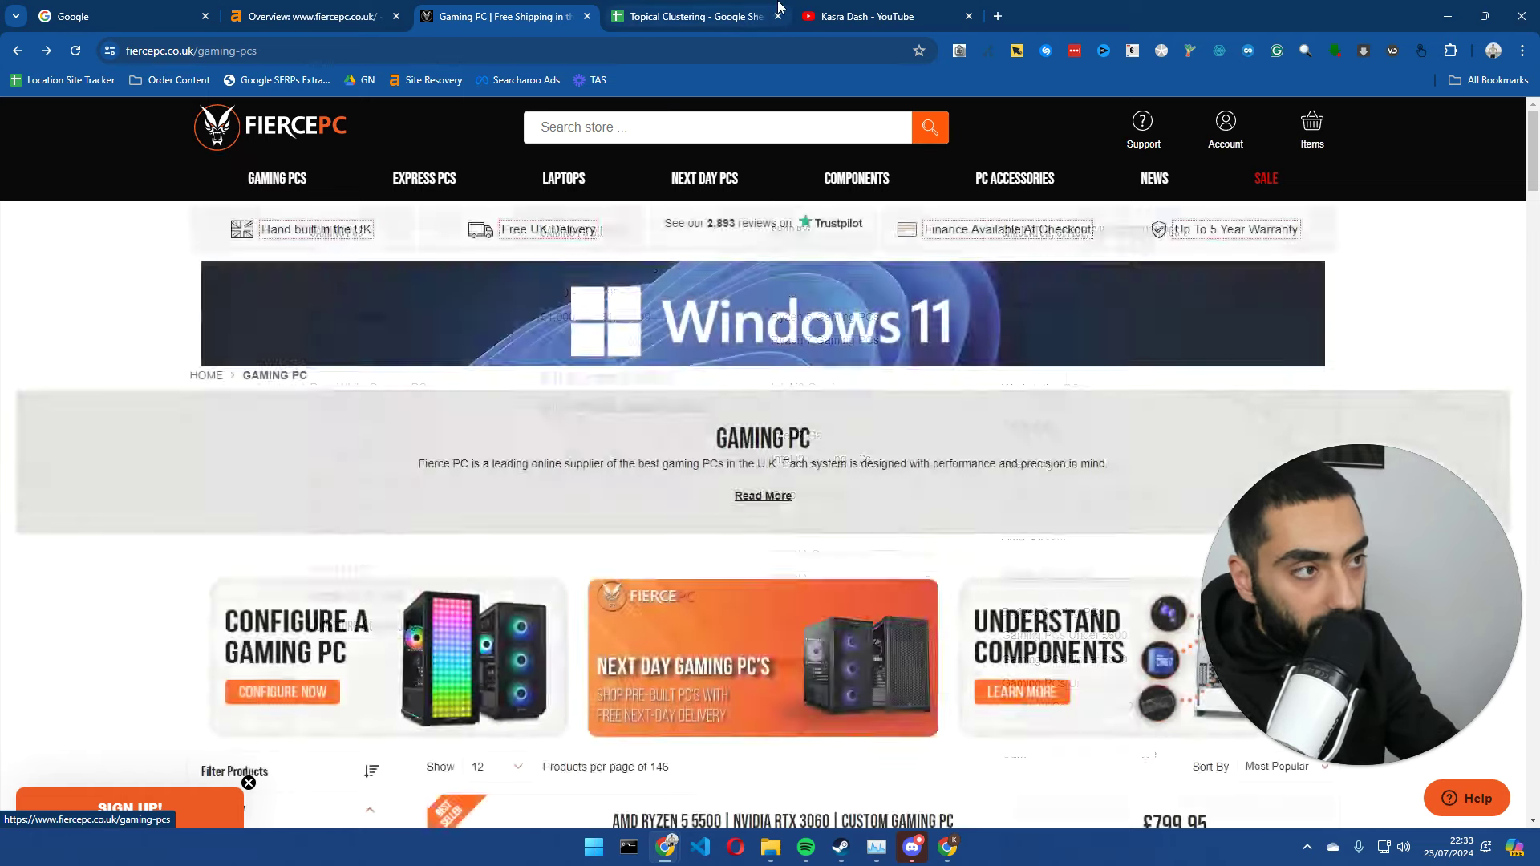
pyautogui.click(692, 16)
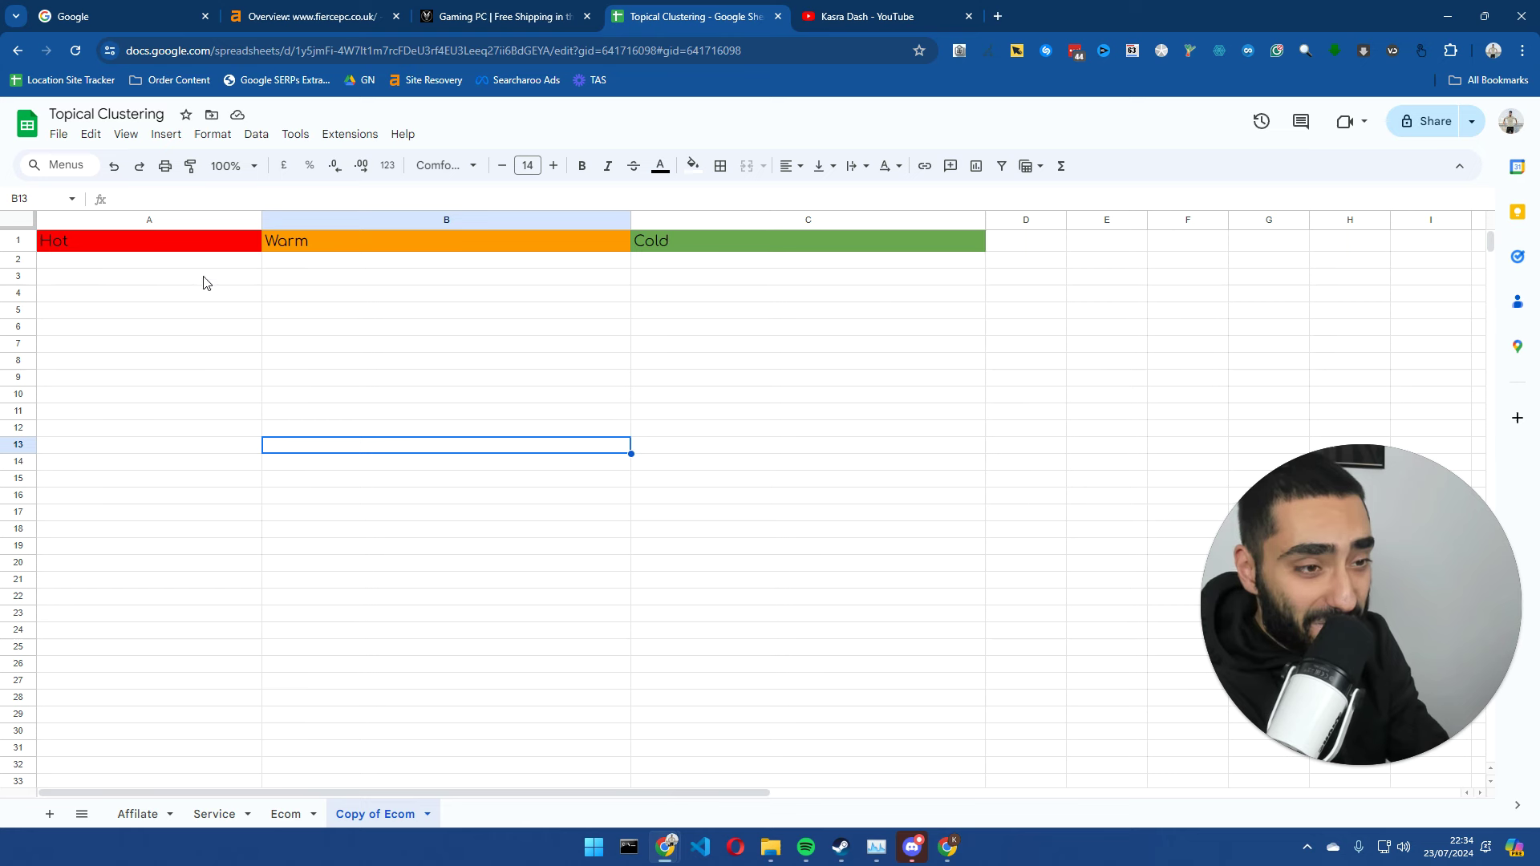
pyautogui.moveTo(203, 282); pyautogui.dragTo(193, 339)
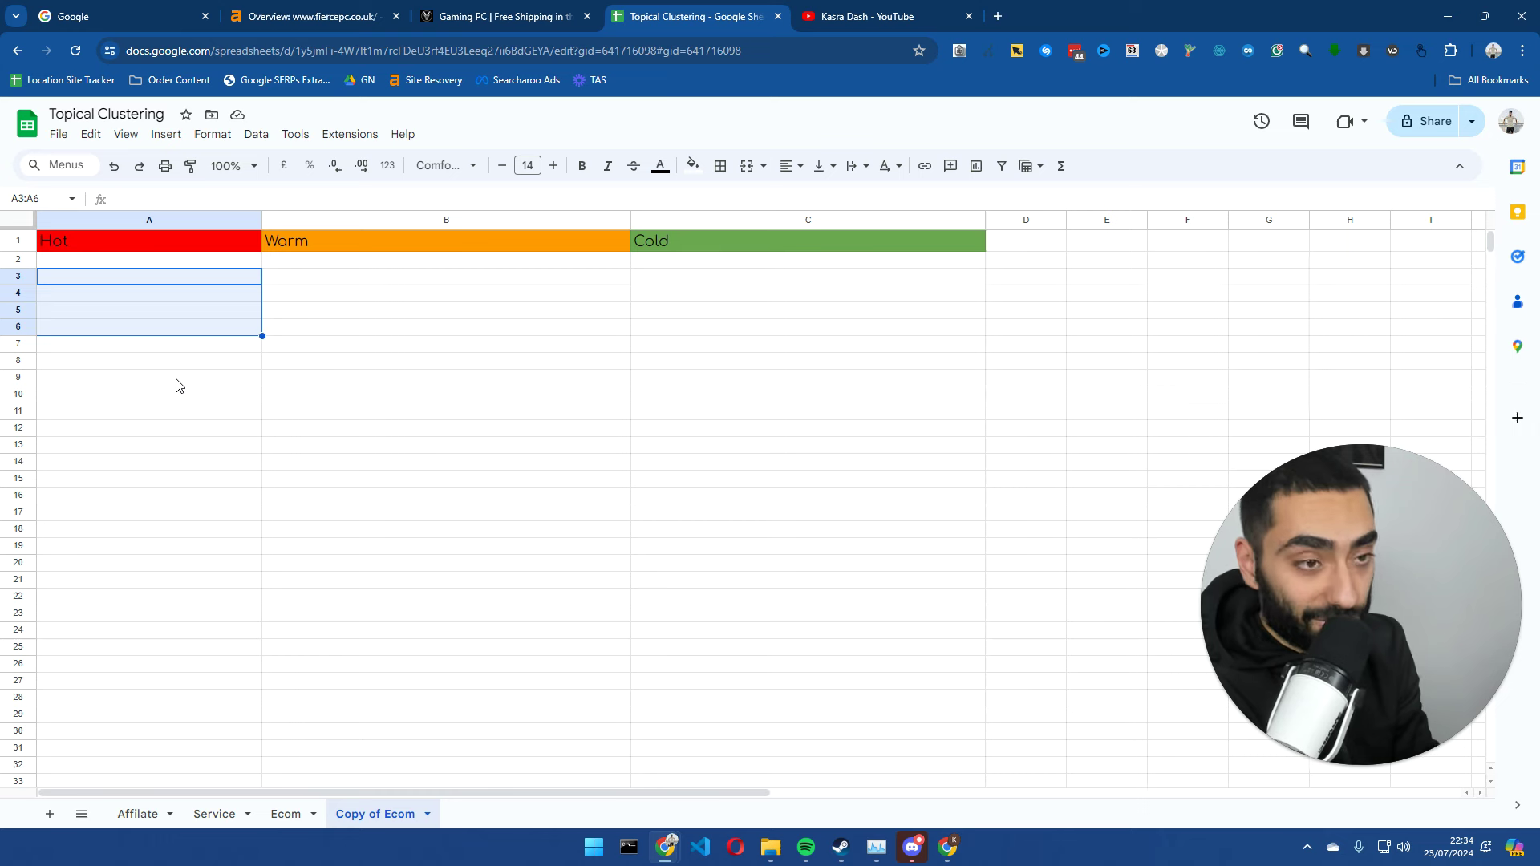
pyautogui.click(193, 259)
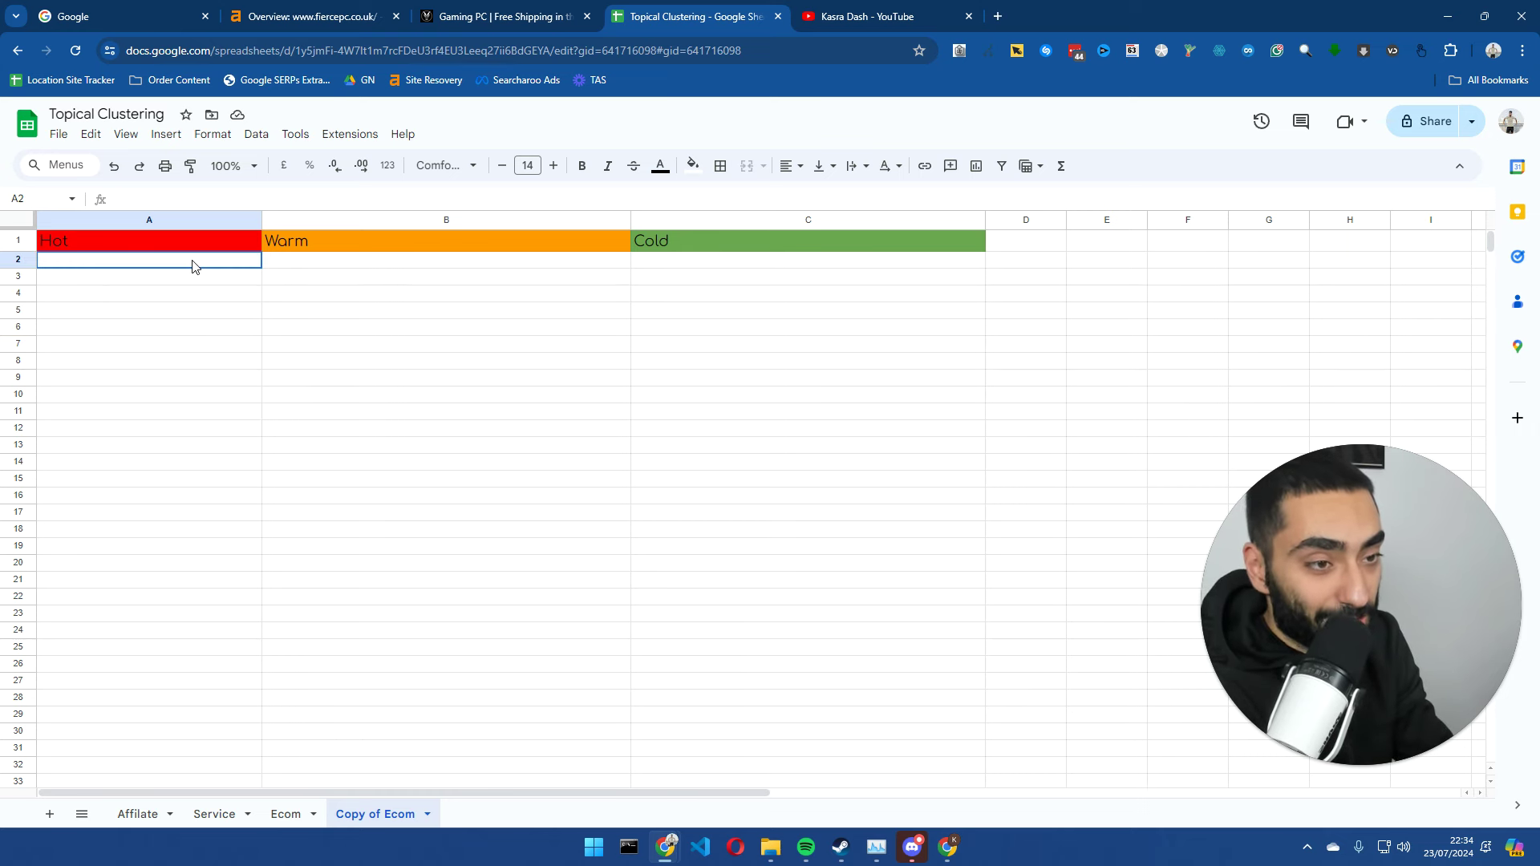
pyautogui.click(224, 245)
pyautogui.click(343, 244)
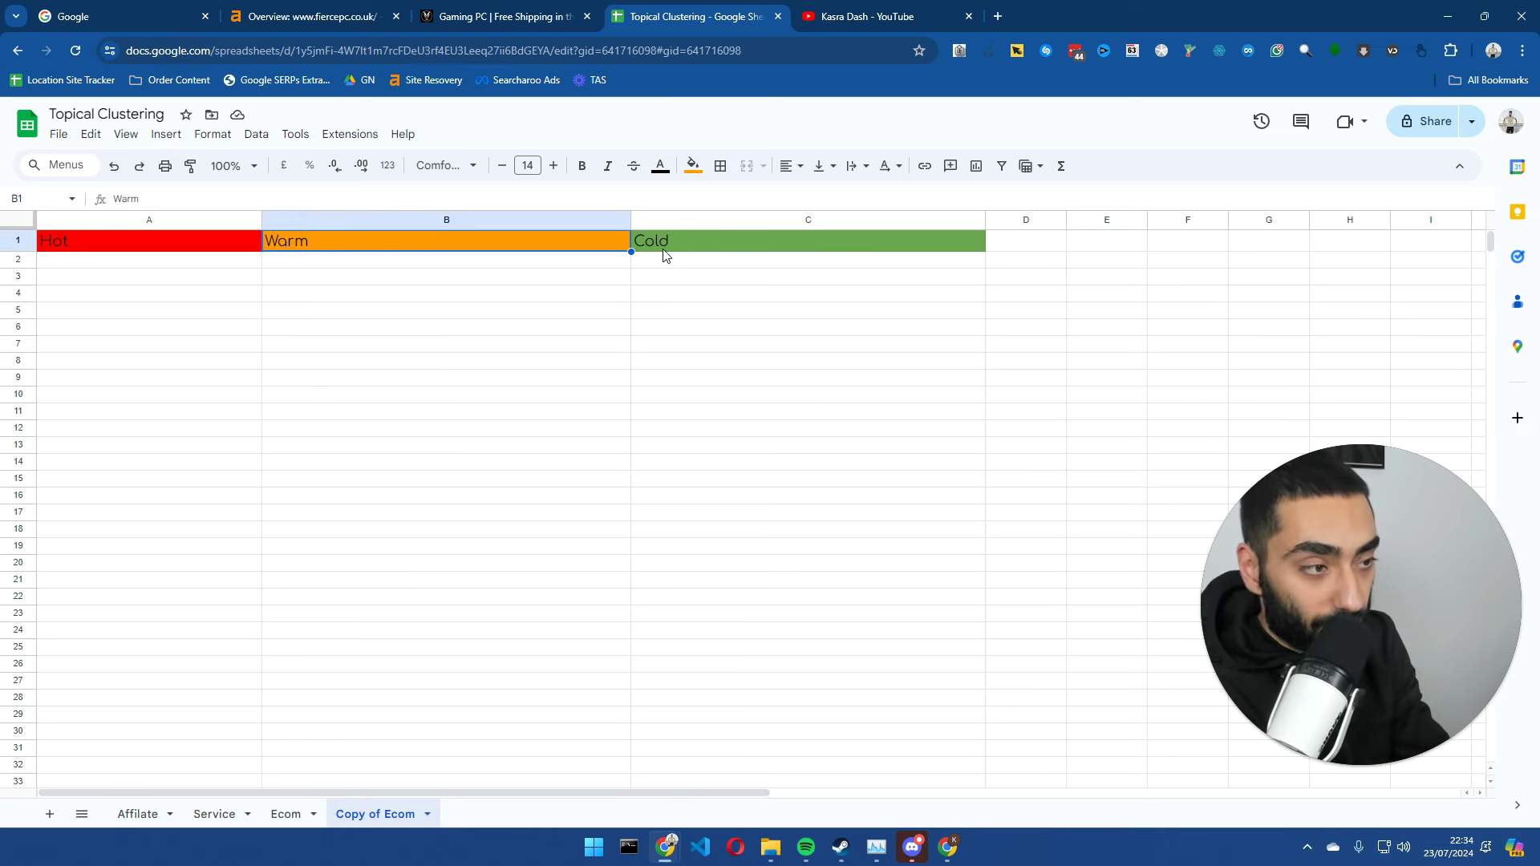
pyautogui.click(660, 245)
pyautogui.click(383, 244)
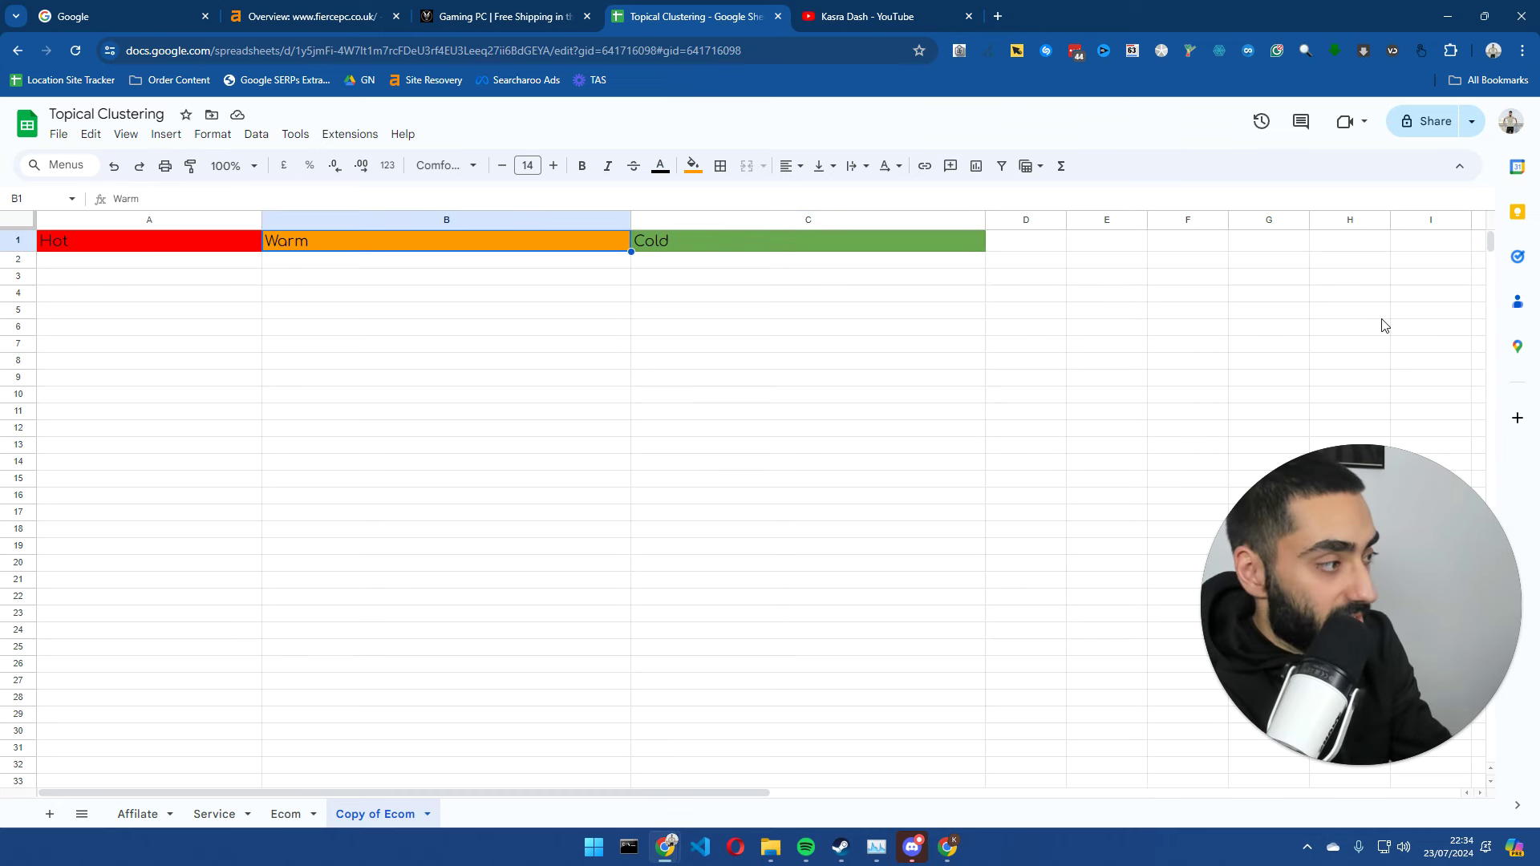
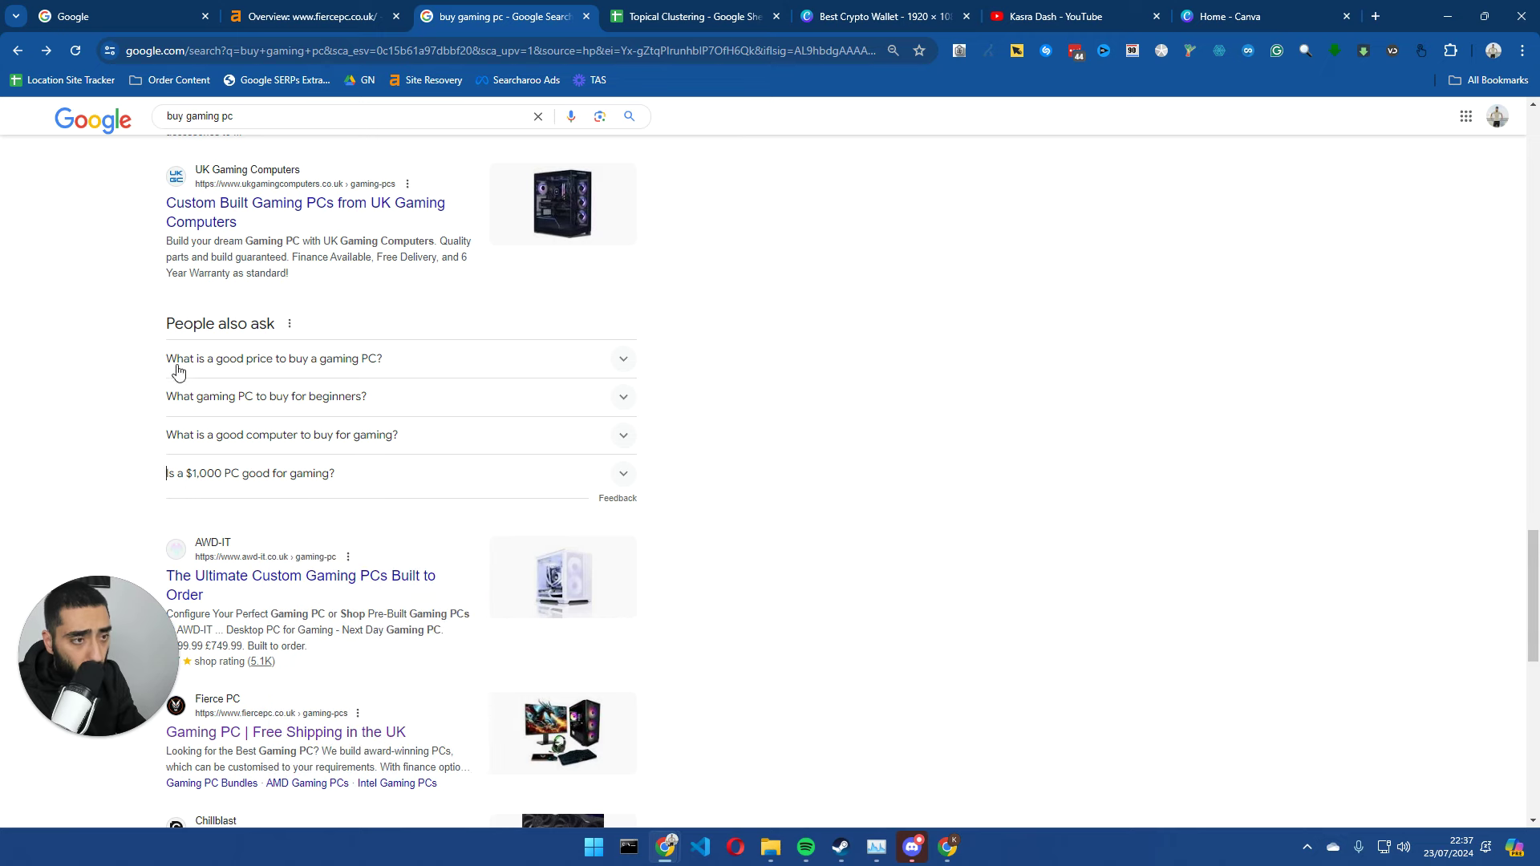
# - Open Fierce PC's gaming PC page from the Google results and copy its "GAMING PC" heading into cell A2 under Hot
pyautogui.click(326, 730)
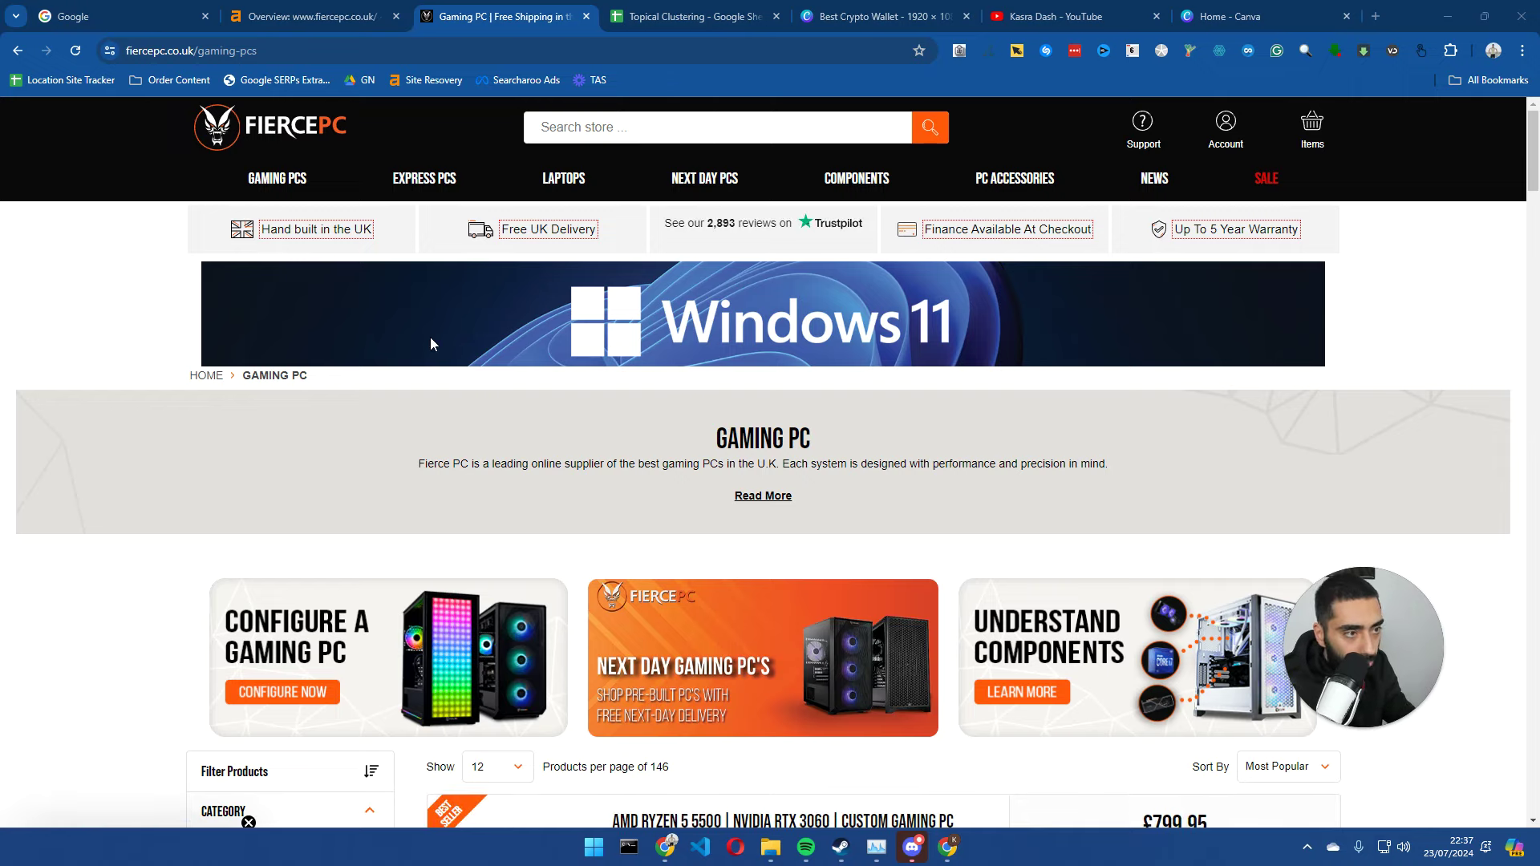
pyautogui.scroll(-5, 301, 321)
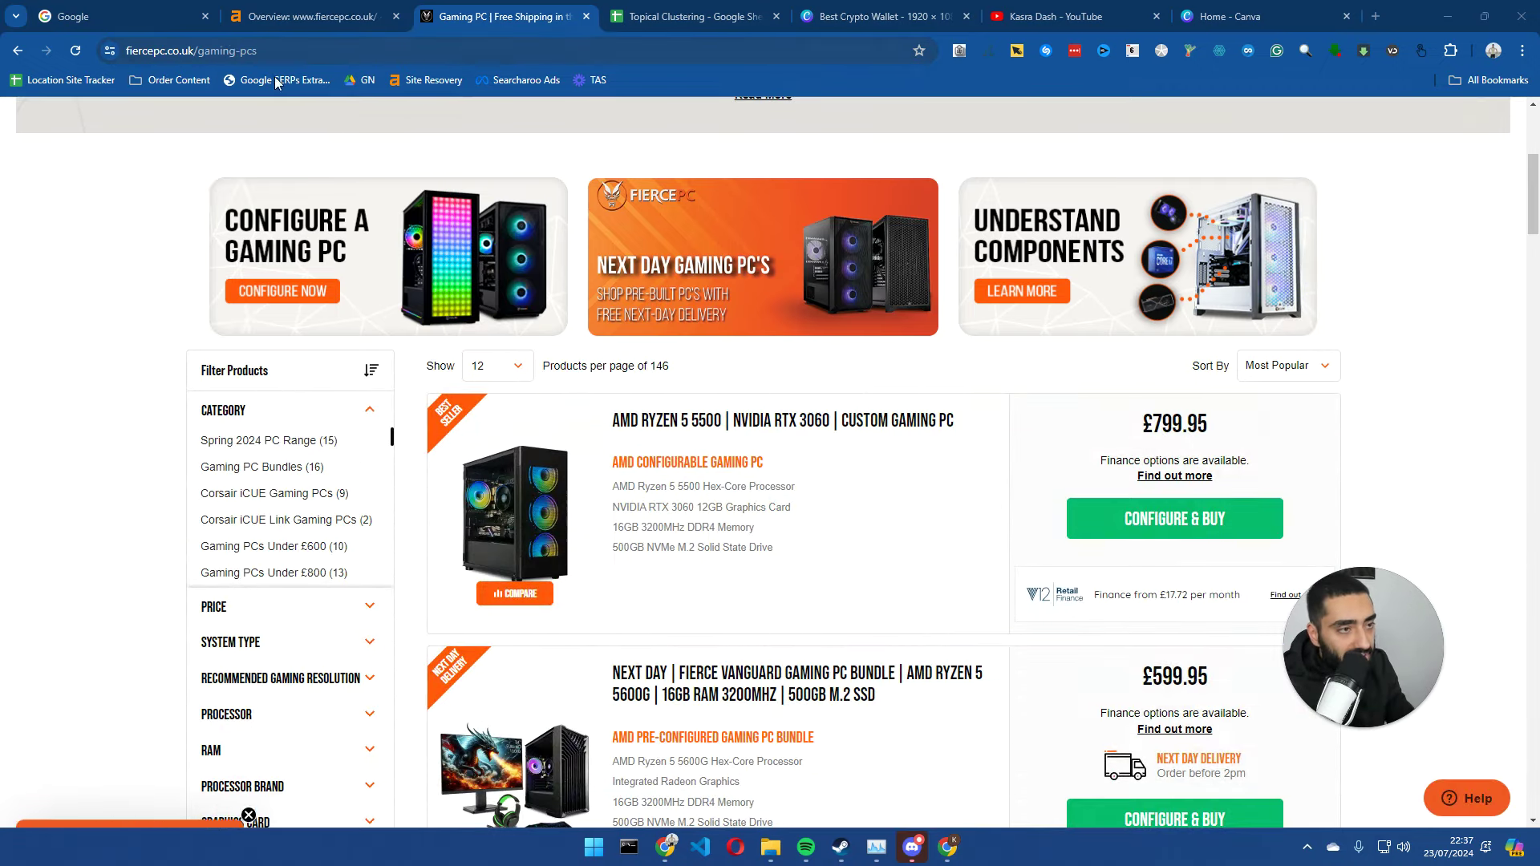
pyautogui.scroll(5, 345, 112)
pyautogui.moveTo(714, 438); pyautogui.dragTo(814, 438)
pyautogui.hotkey('ctrl', 'c')
pyautogui.click(692, 11)
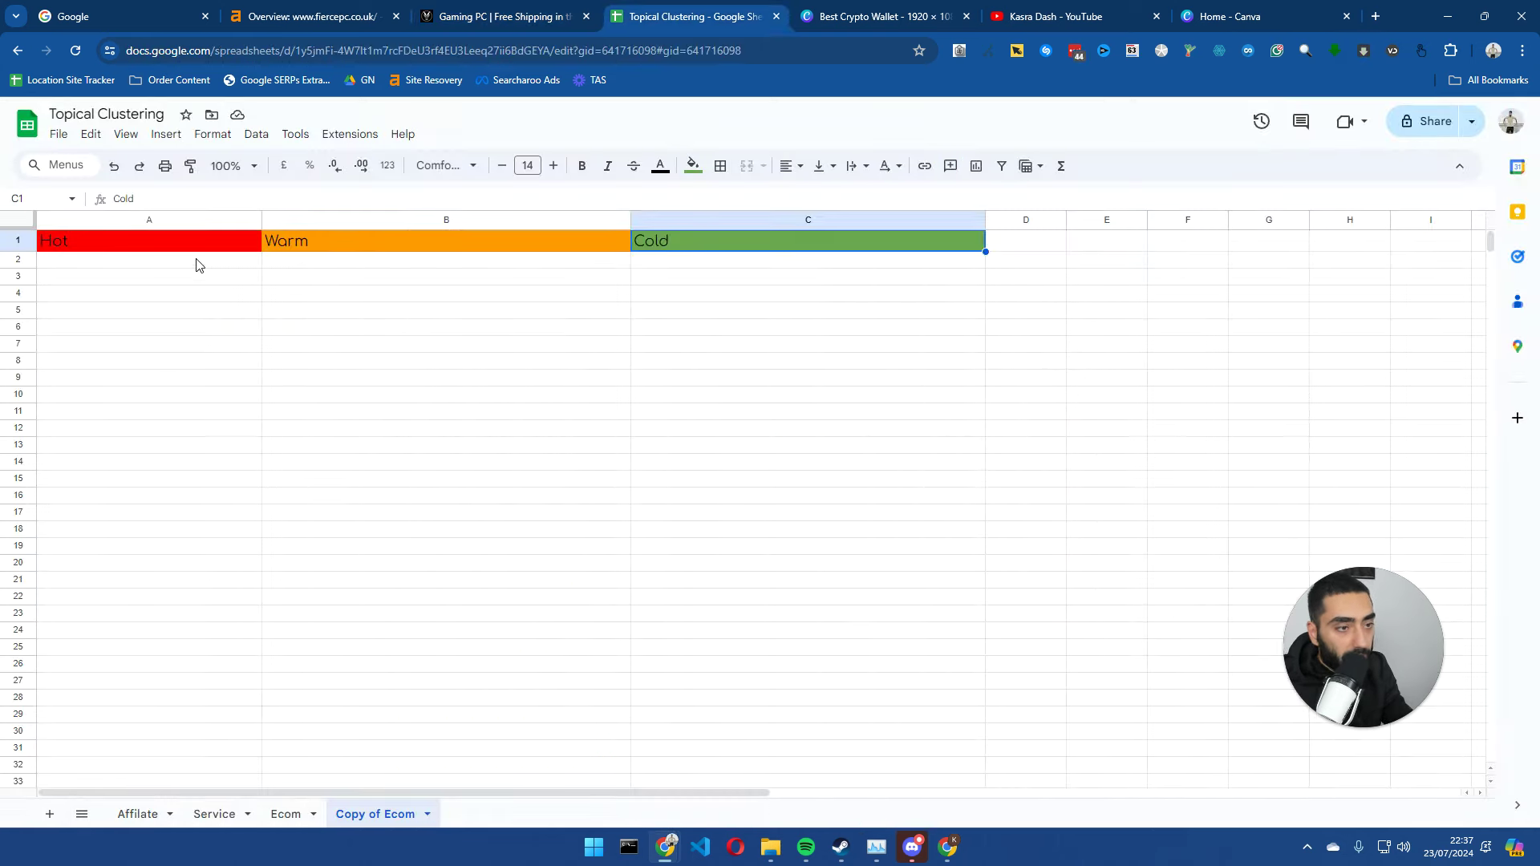
pyautogui.doubleClick(172, 263)
pyautogui.hotkey('ctrl', 'v')
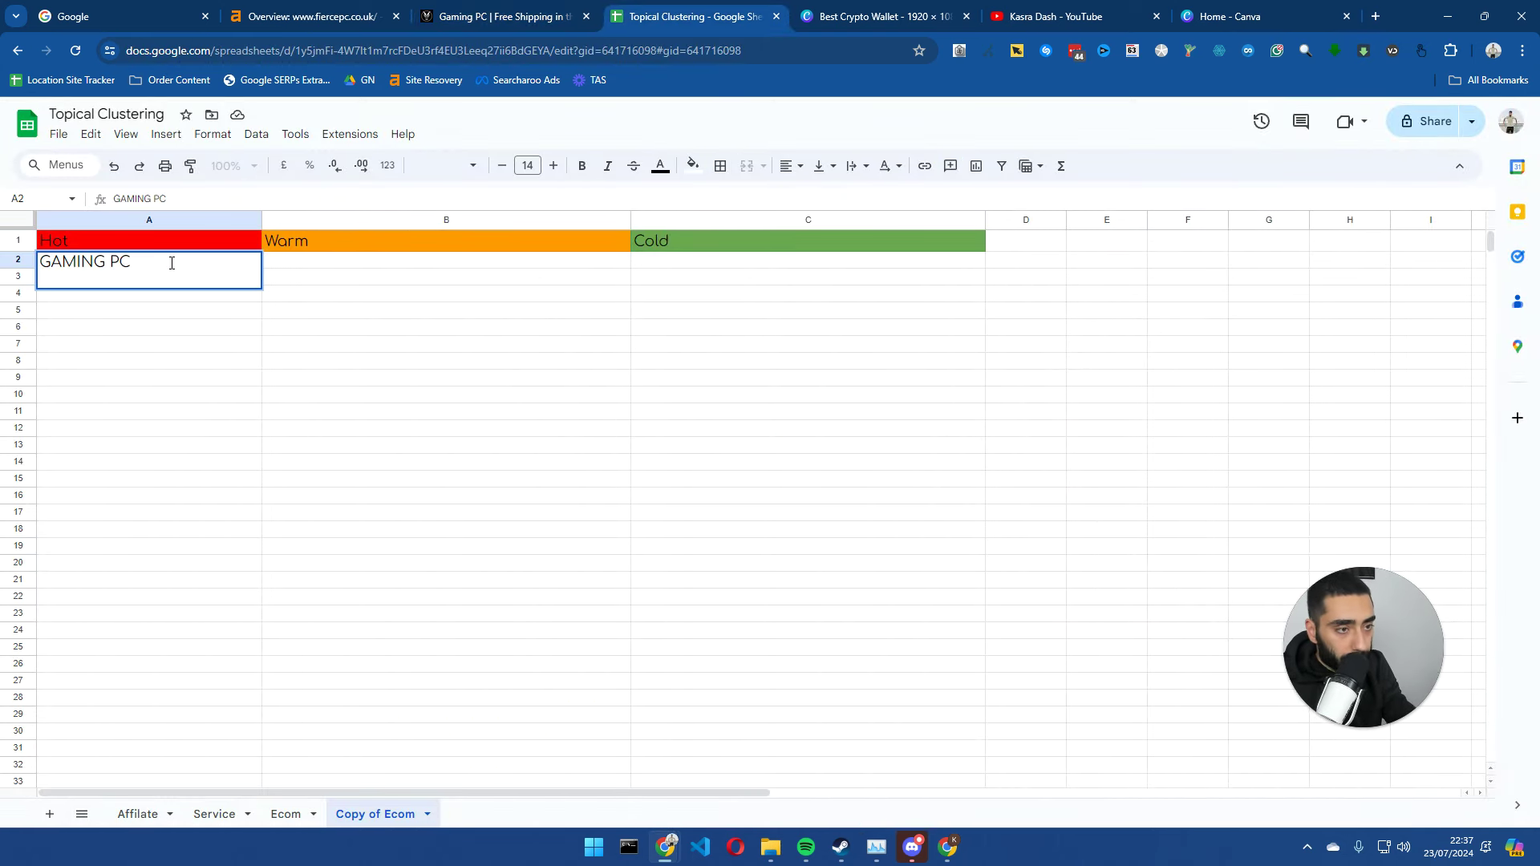
# - Change cell A2 under Hot to "BUY GAMING PC" and remove the trailing line break
pyautogui.click(45, 265)
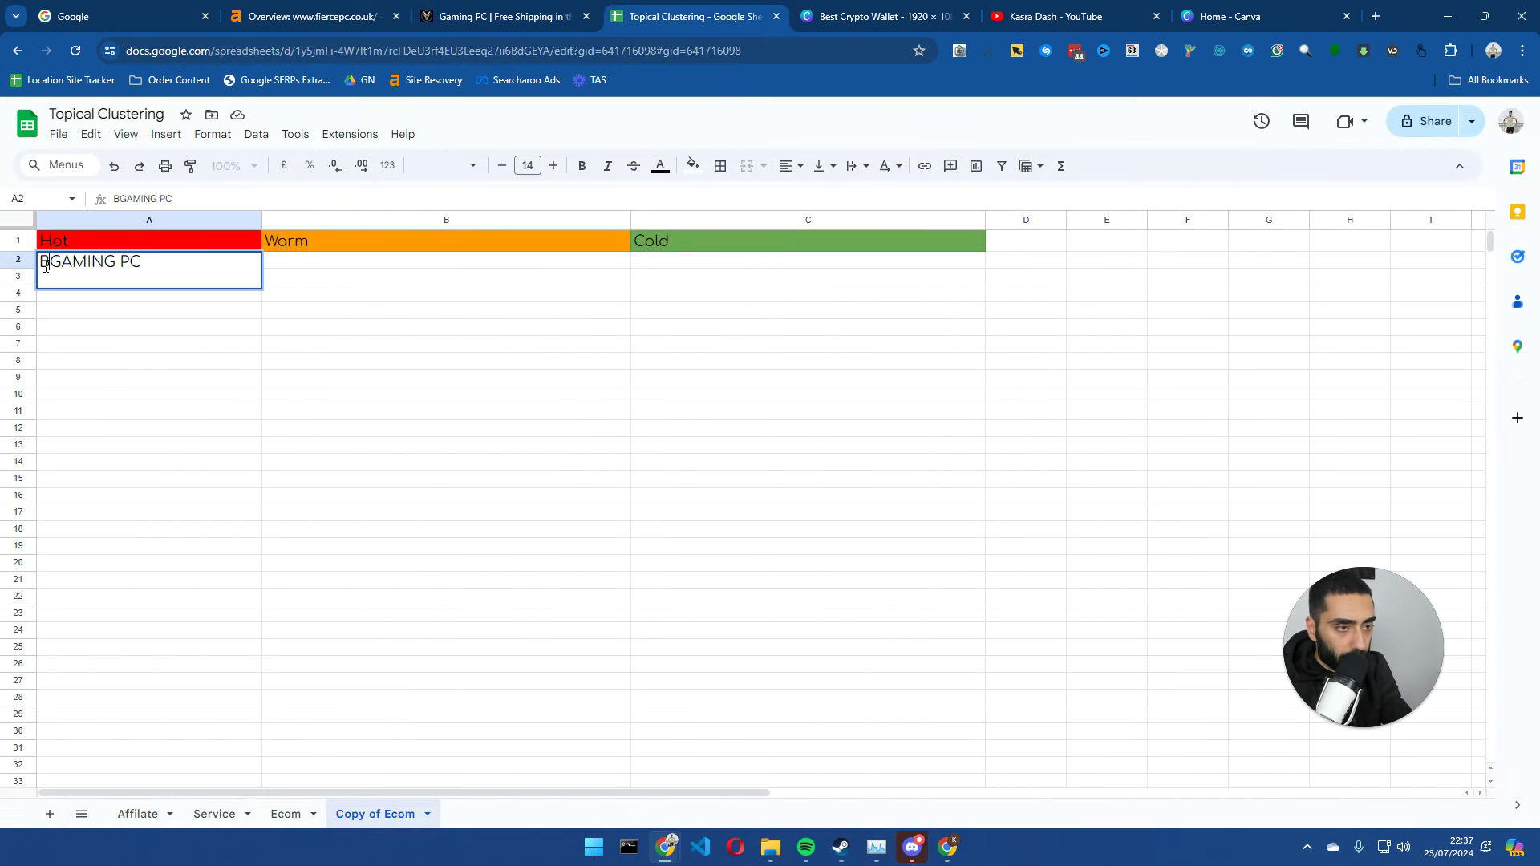
pyautogui.write('Bu')
pyautogui.press('BackSpace')
pyautogui.write('UY')
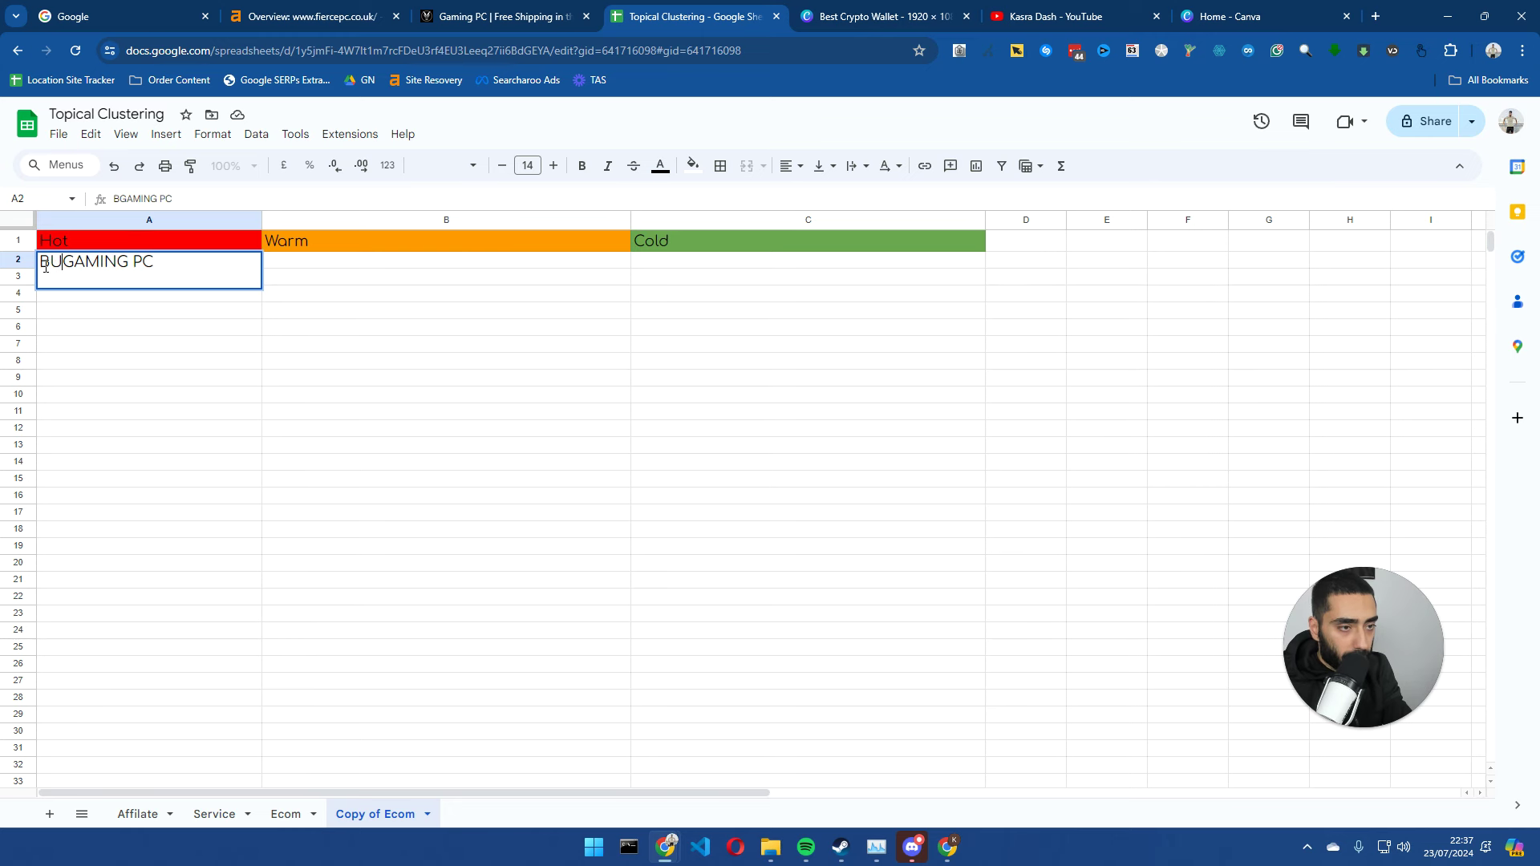
pyautogui.press('Return')
pyautogui.click(102, 273)
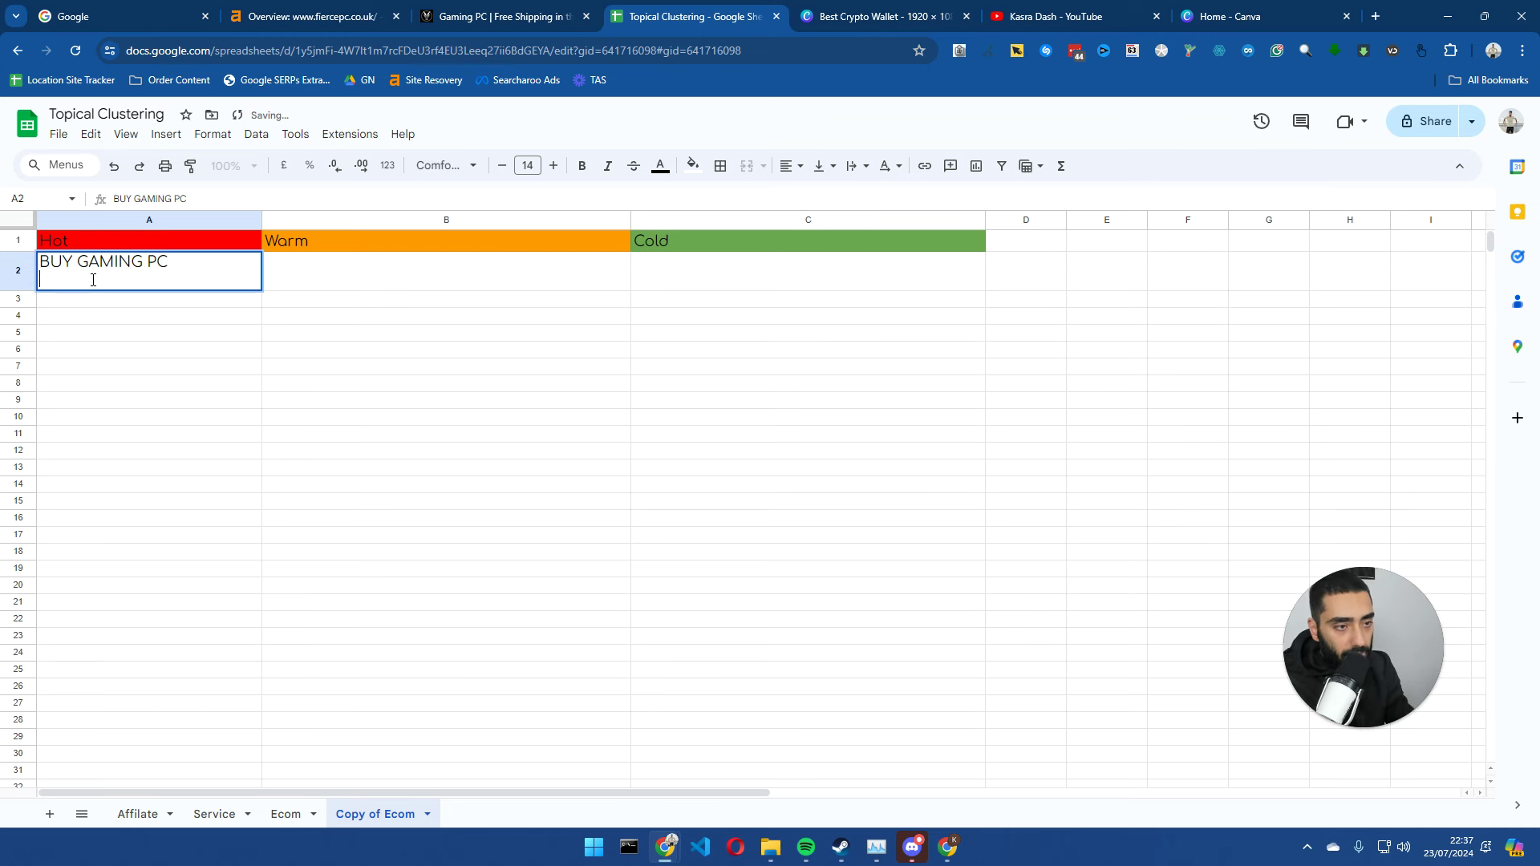
pyautogui.click(93, 285)
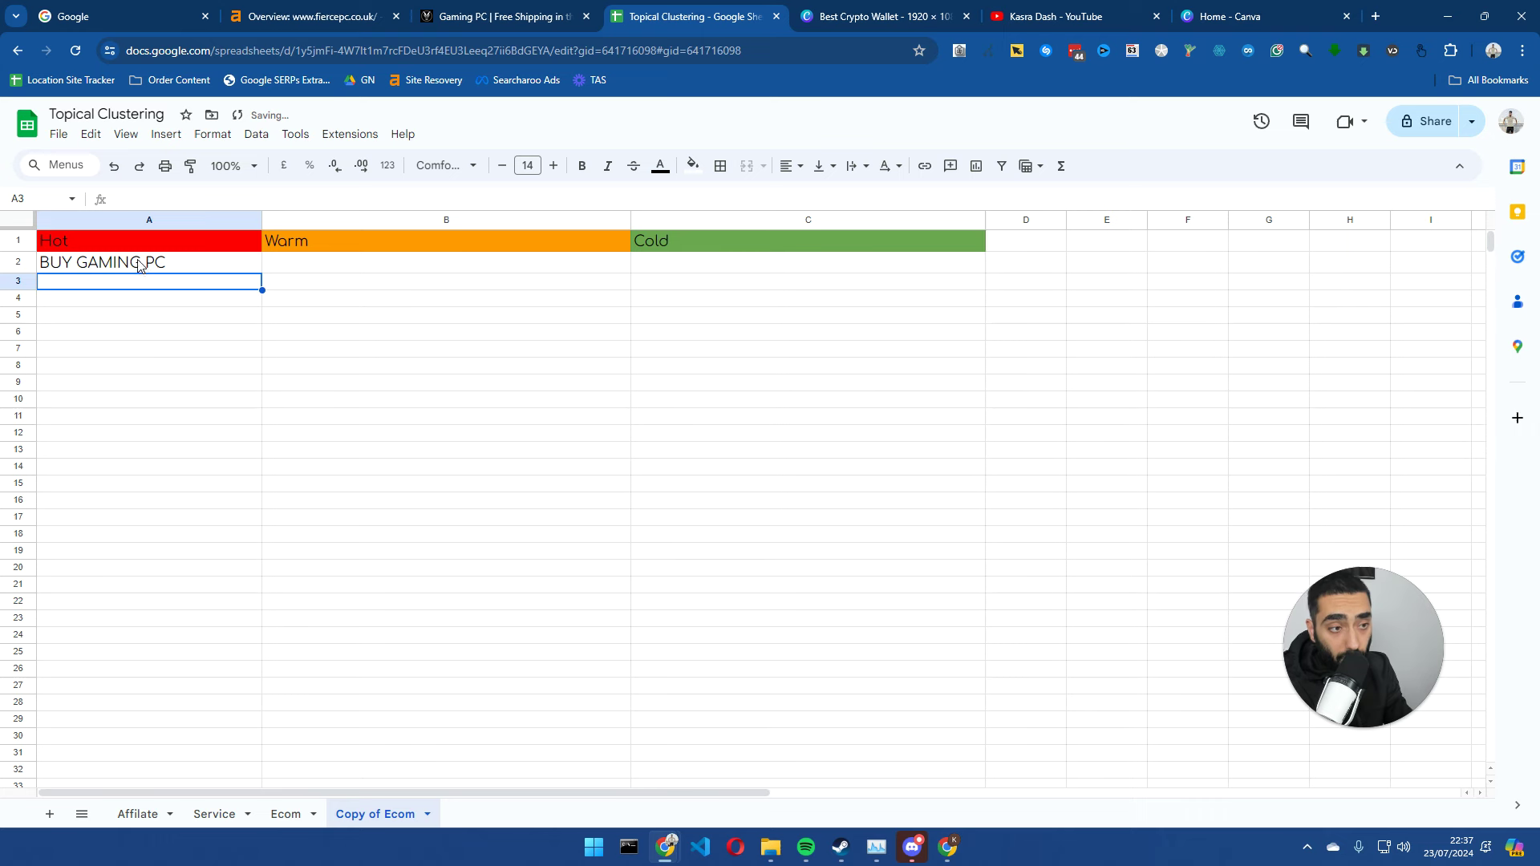
pyautogui.moveTo(139, 264); pyautogui.dragTo(130, 320)
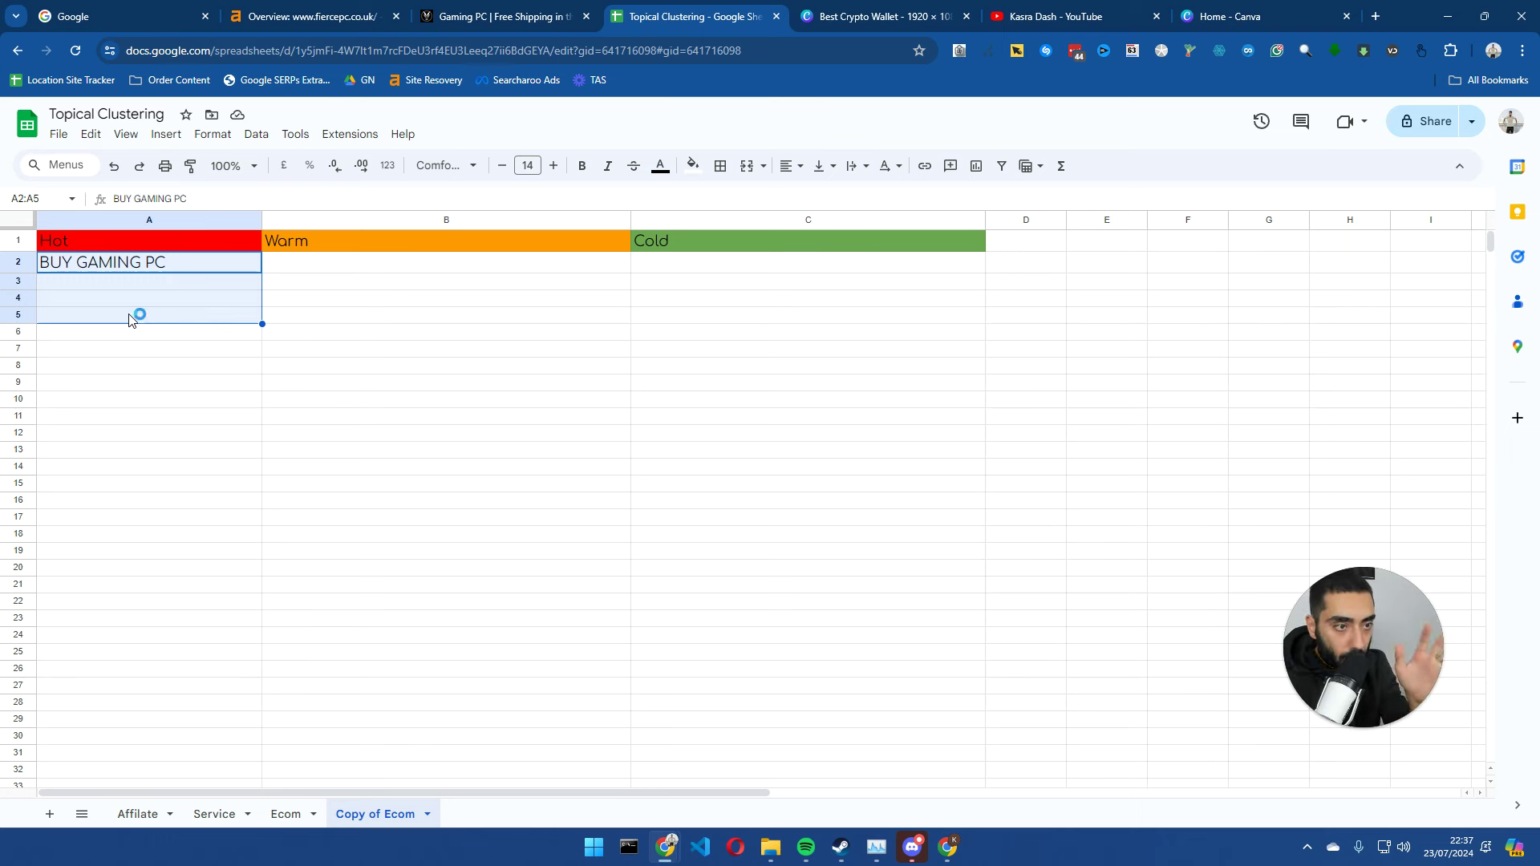
pyautogui.click(128, 401)
pyautogui.moveTo(107, 242); pyautogui.dragTo(137, 406)
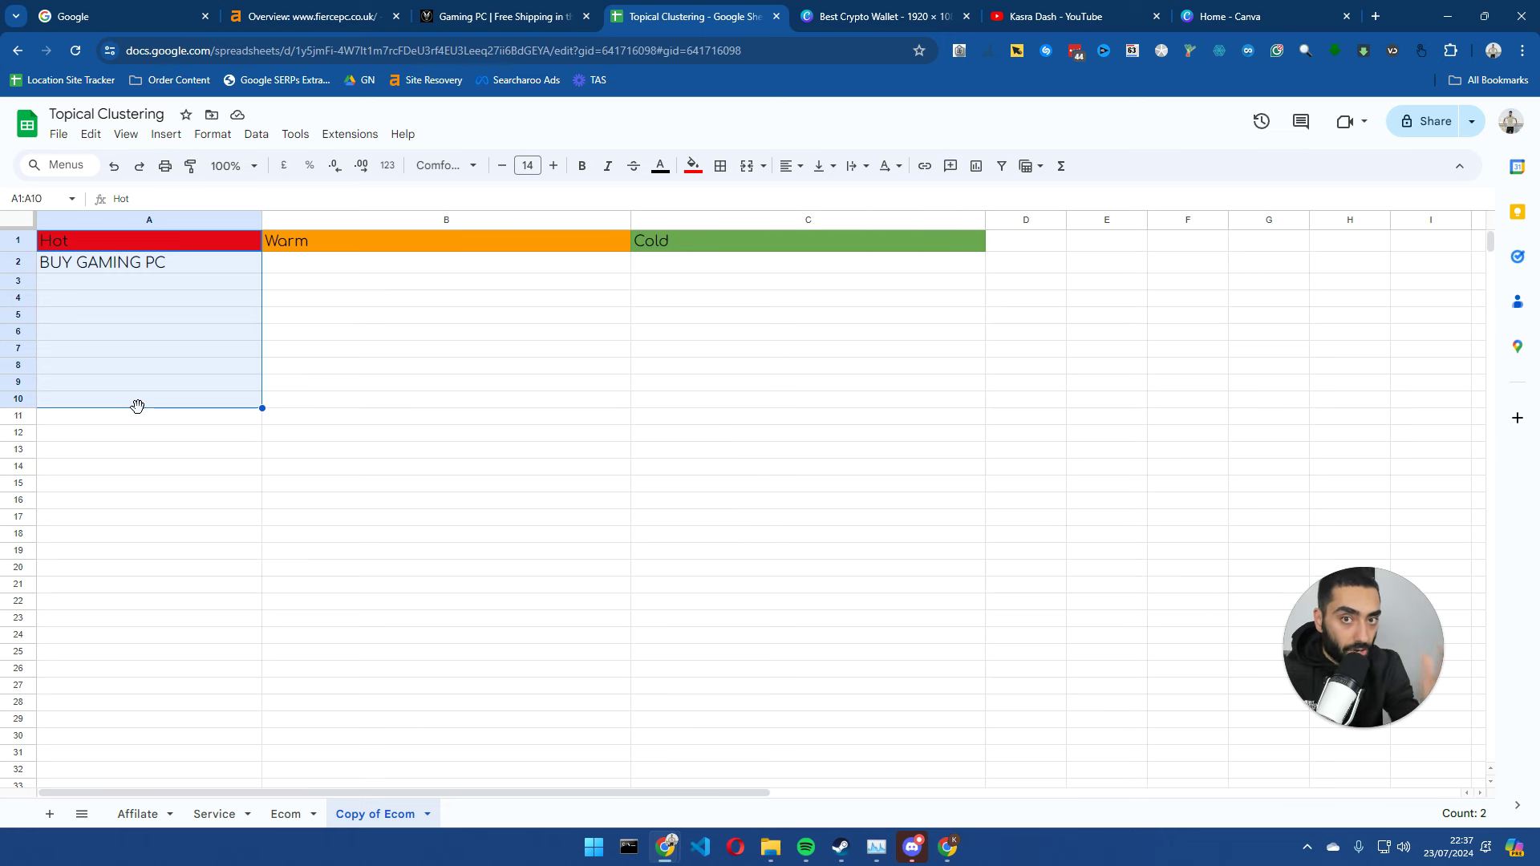
pyautogui.click(151, 473)
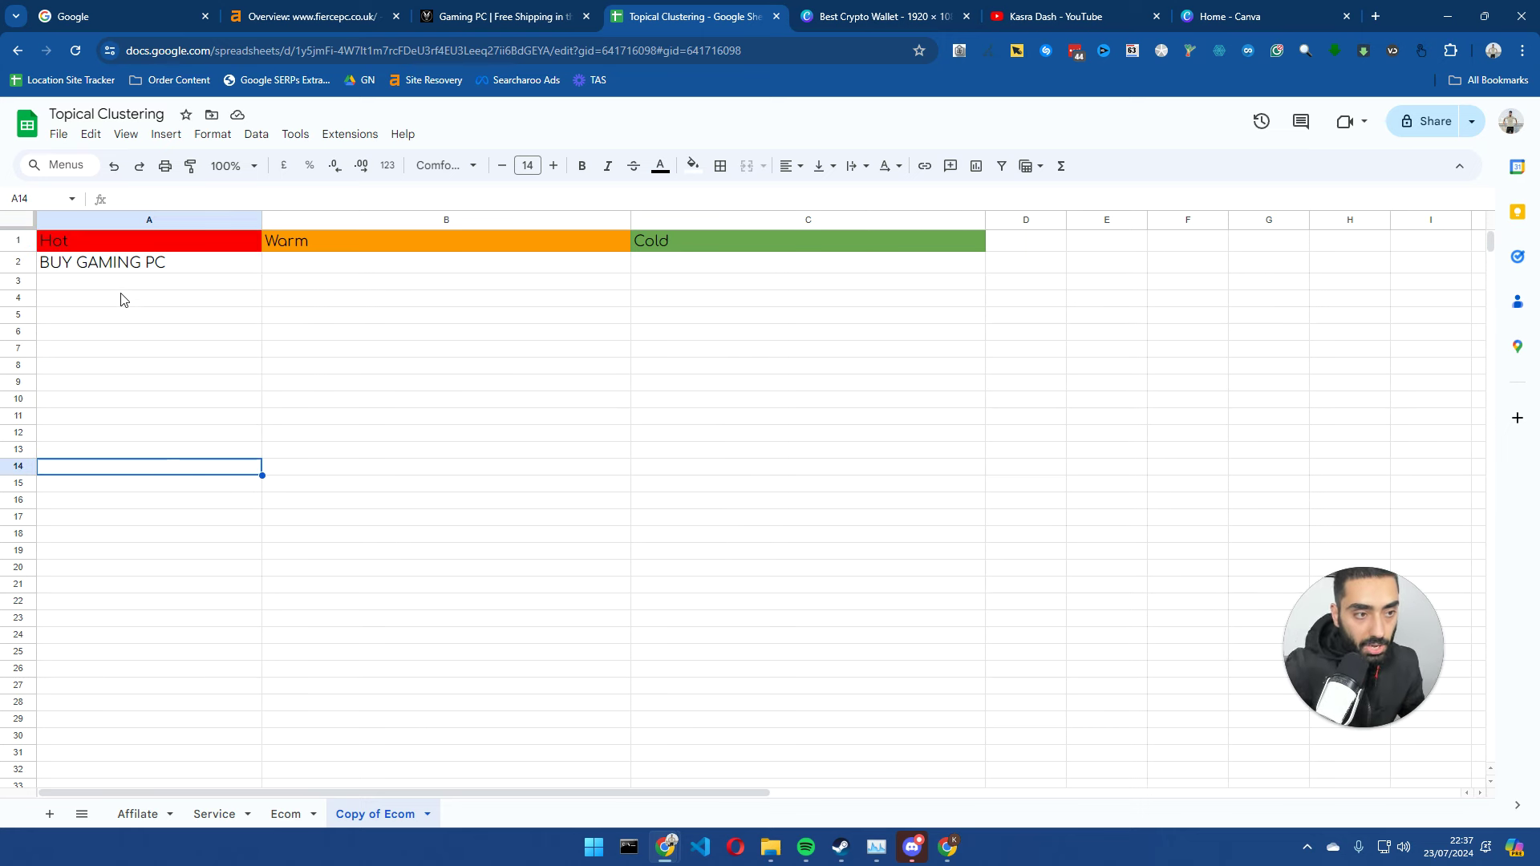
# - Fill cells A2 to A13 under the Hot header with light red
pyautogui.moveTo(120, 264)
pyautogui.mouseDown()
pyautogui.moveTo(158, 503)
pyautogui.moveTo(162, 461)
pyautogui.mouseUp()
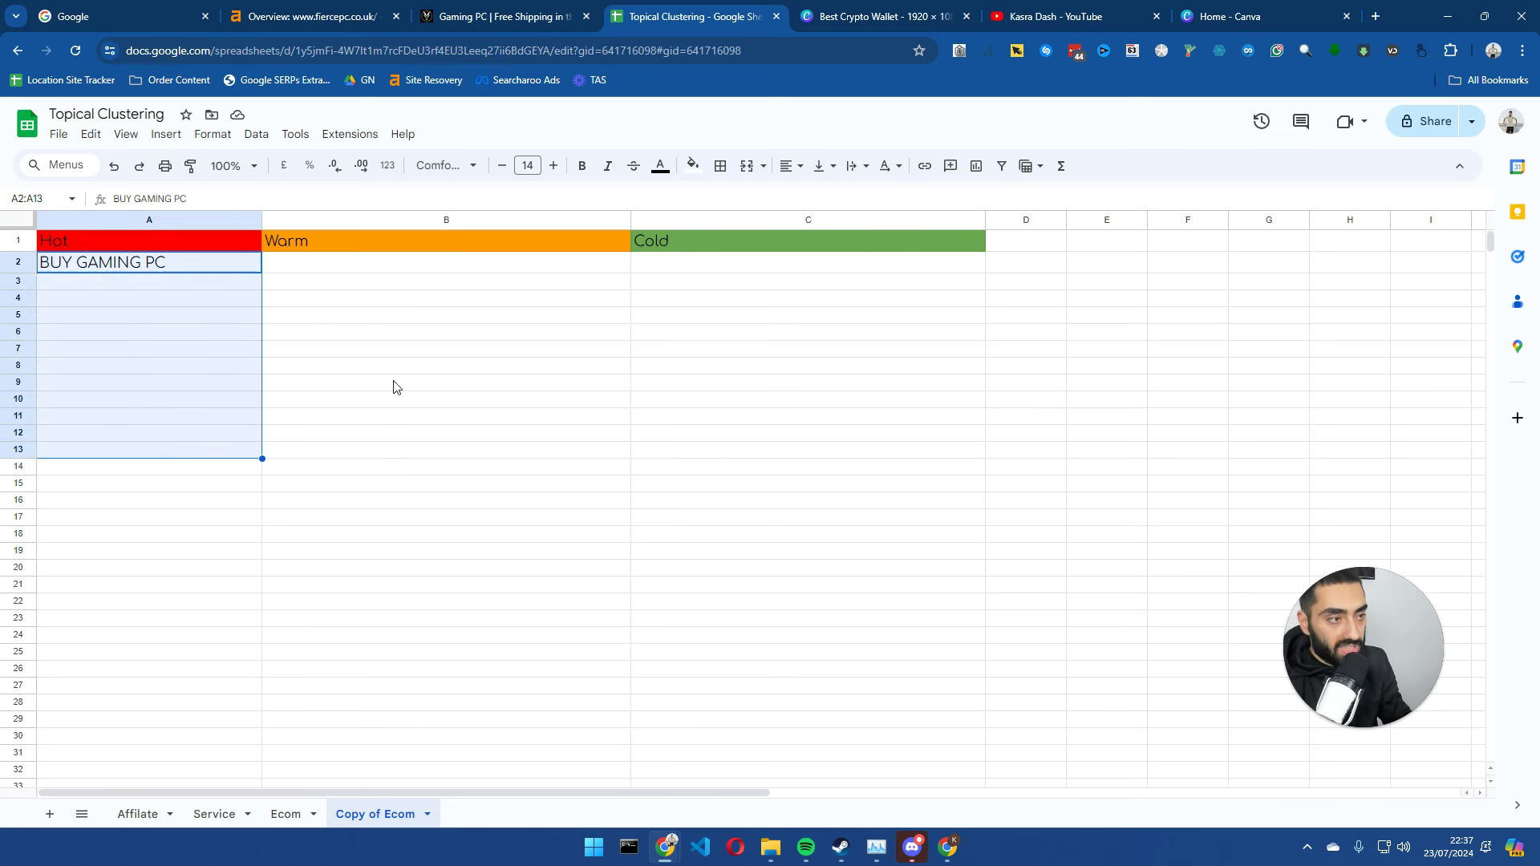
pyautogui.click(693, 165)
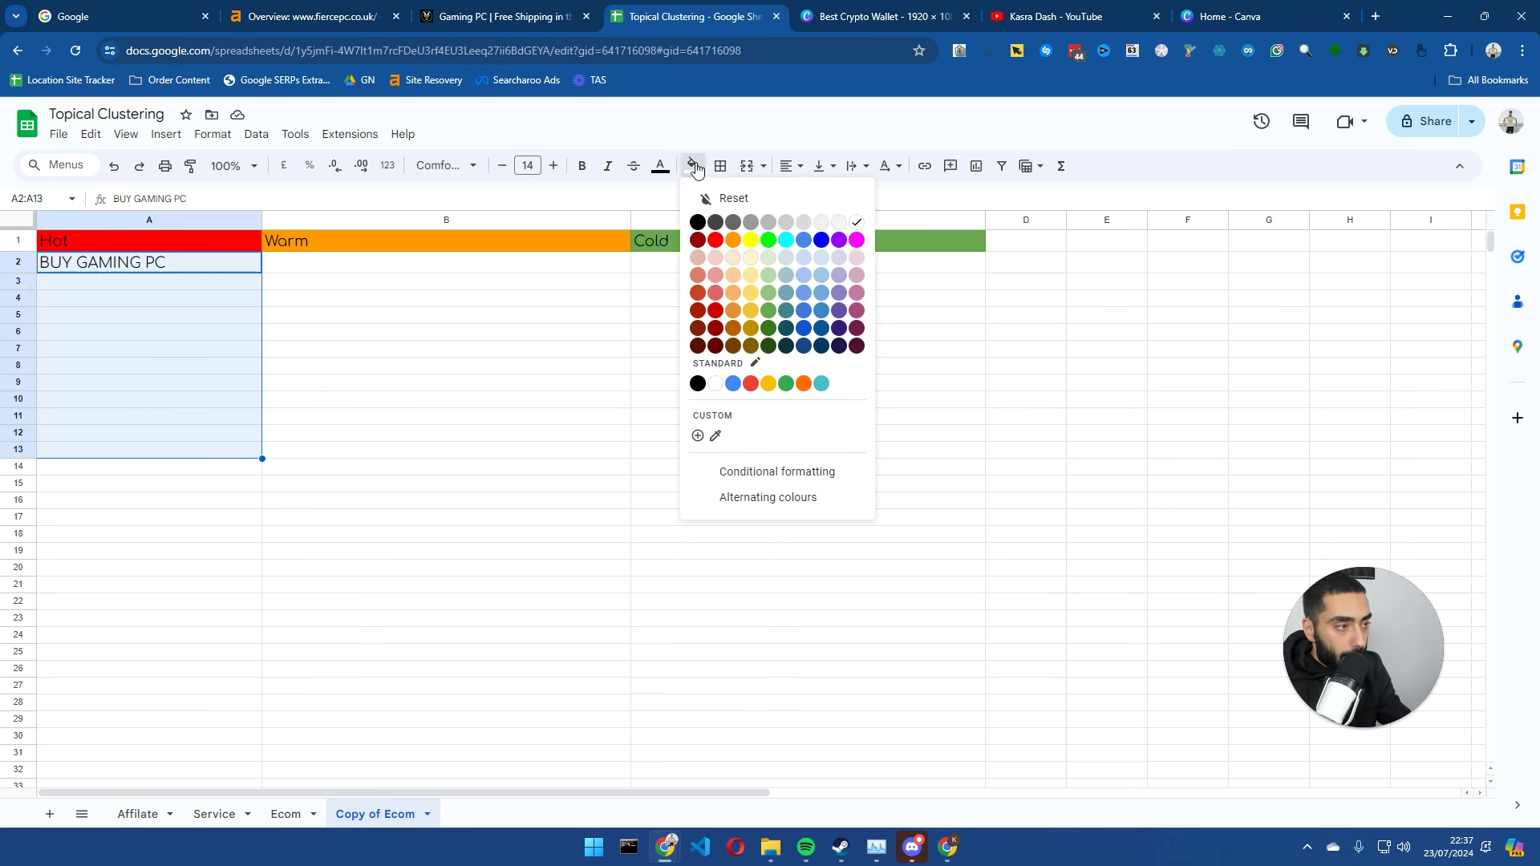
pyautogui.click(716, 257)
pyautogui.click(99, 348)
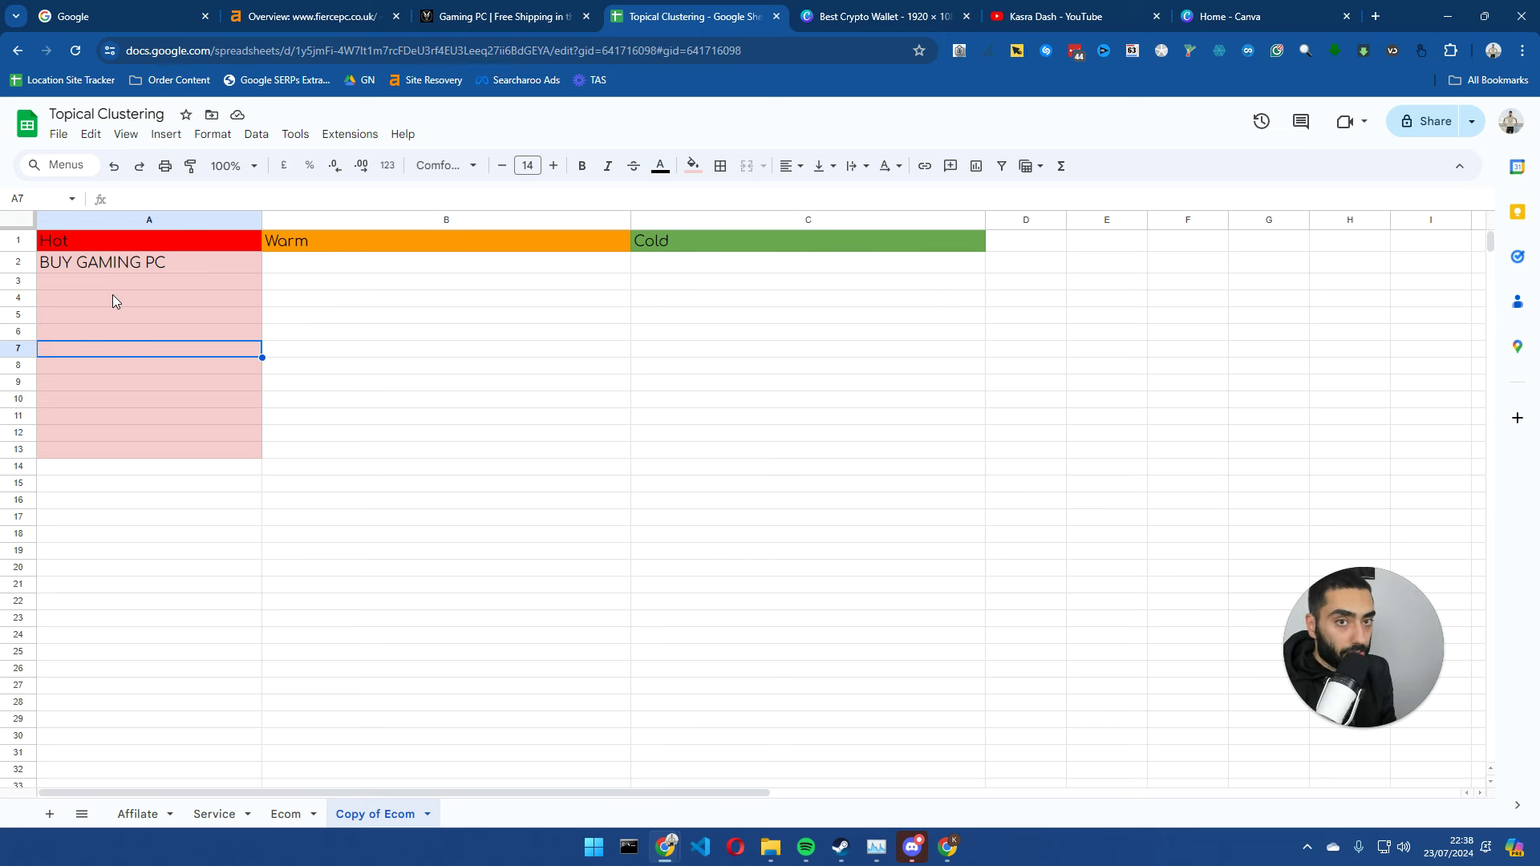
pyautogui.moveTo(278, 275); pyautogui.dragTo(318, 451)
# - Open Fierce PC's AMD Gaming PCs category in a new tab and copy its "AMD GAMING PCS" heading into cell A3 under Hot
pyautogui.click(513, 16)
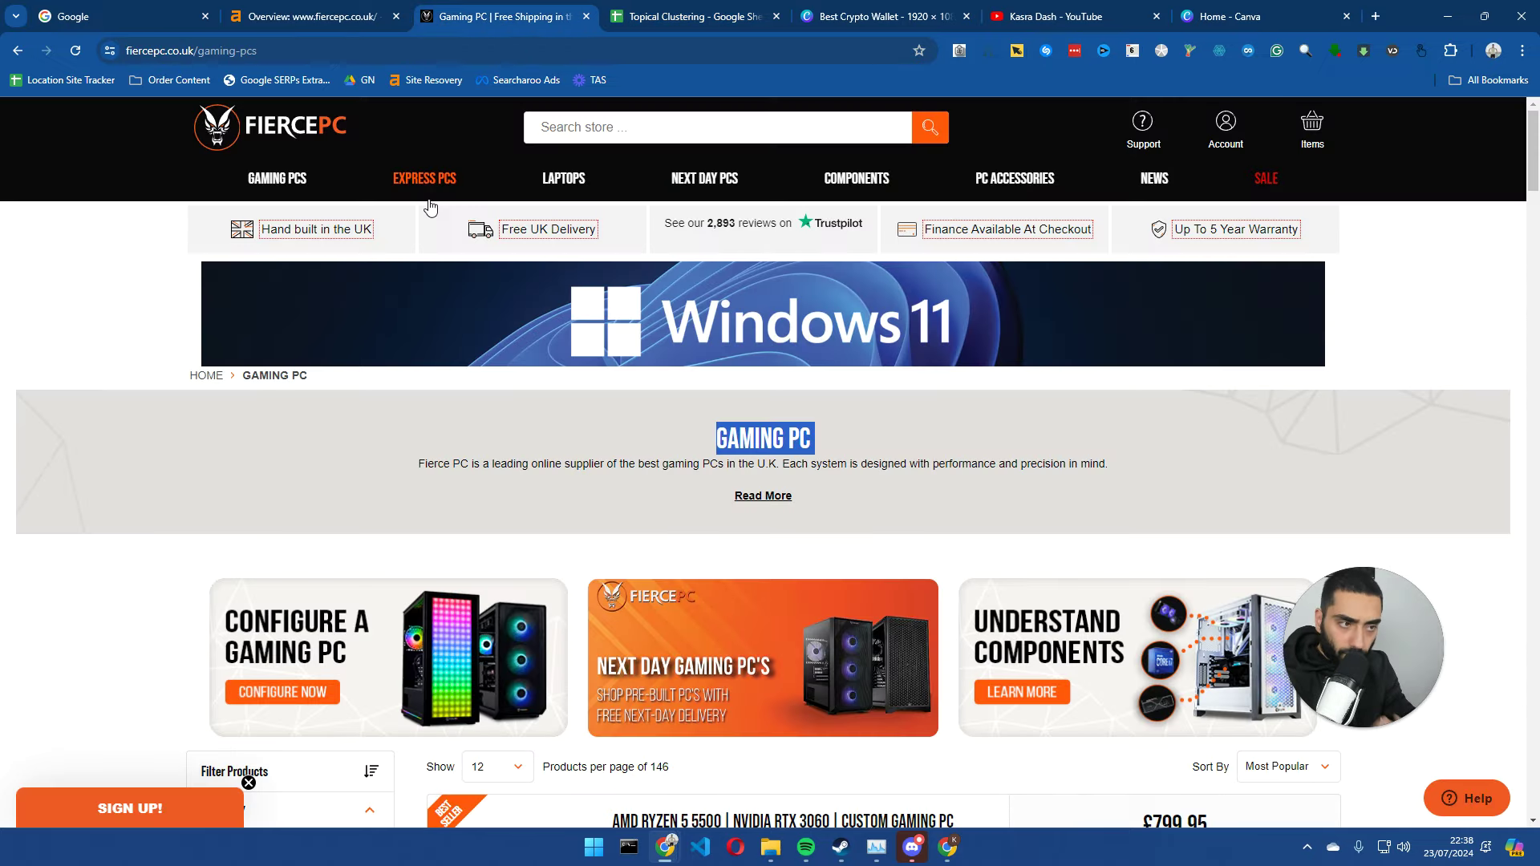
pyautogui.moveTo(295, 186)
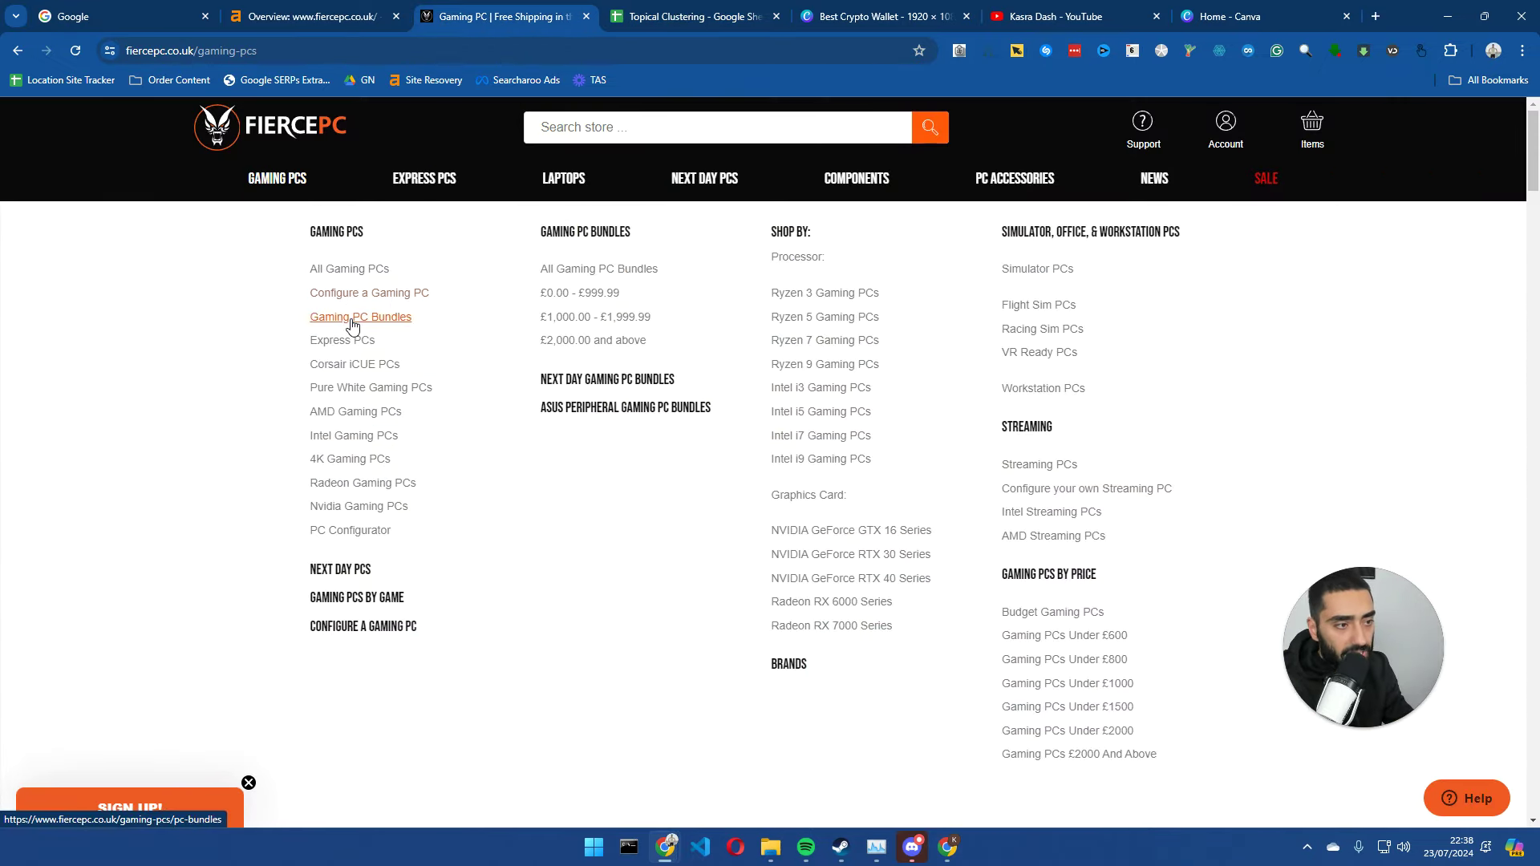
pyautogui.middleClick(337, 412)
pyautogui.click(596, 10)
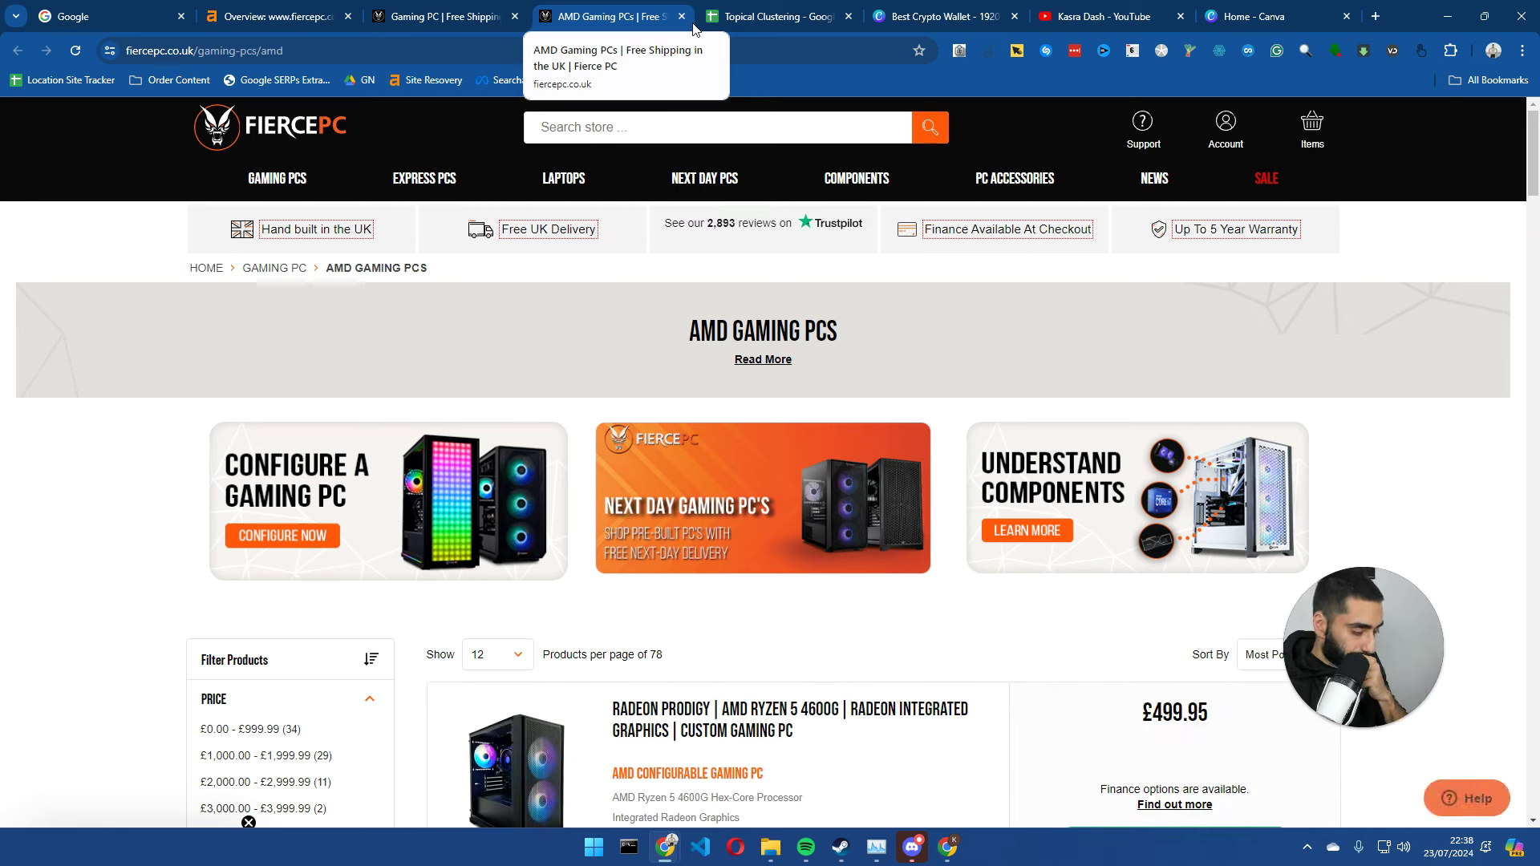
pyautogui.tripleClick(753, 327)
pyautogui.hotkey('ctrl', 'c')
pyautogui.hotkey('ctrl', 'Tab')
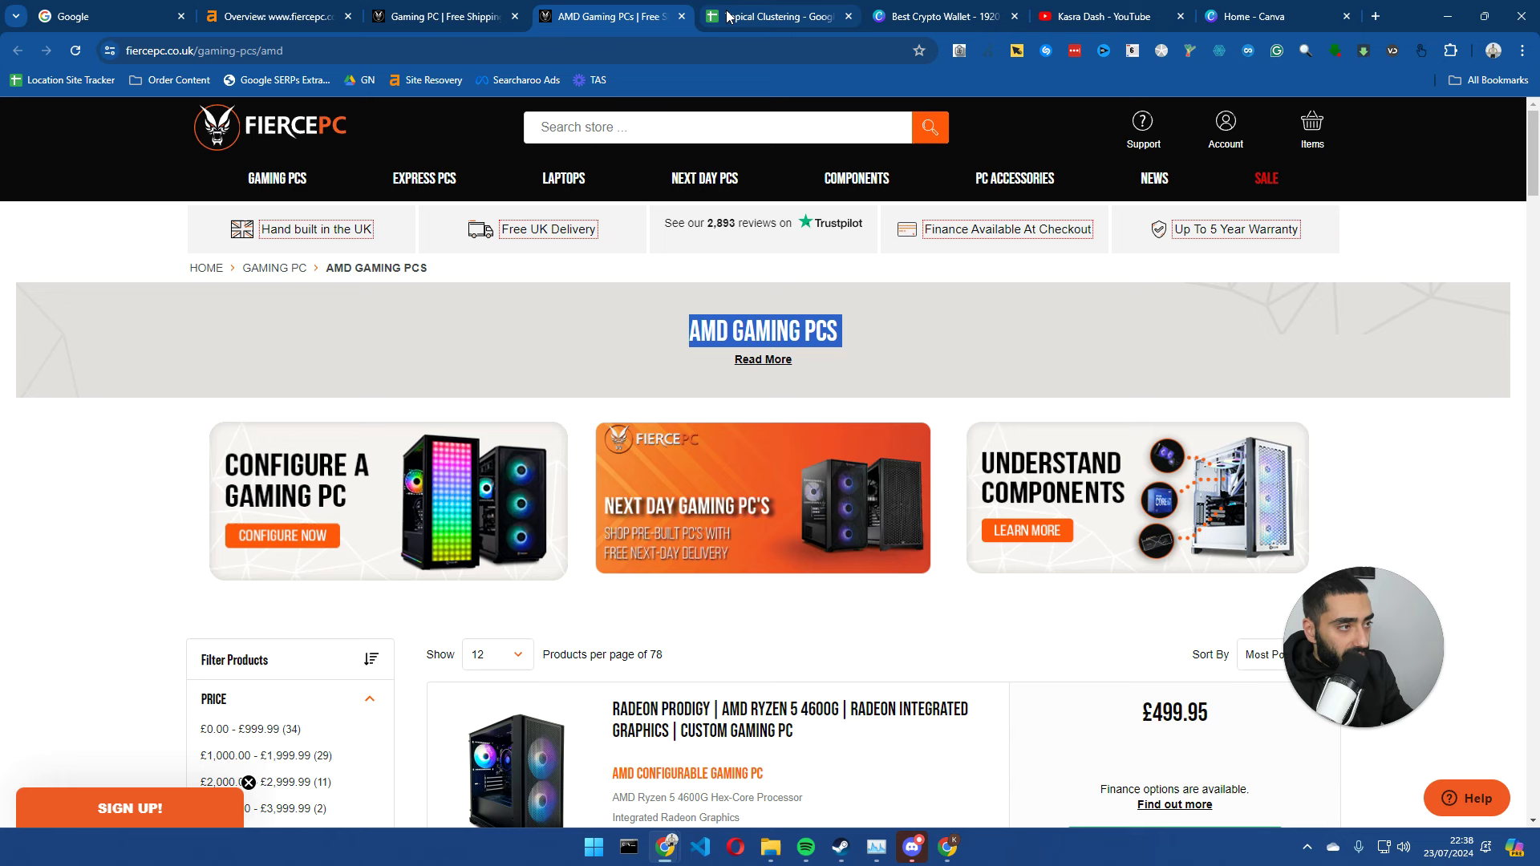
pyautogui.doubleClick(123, 292)
pyautogui.hotkey('ctrl', 'v')
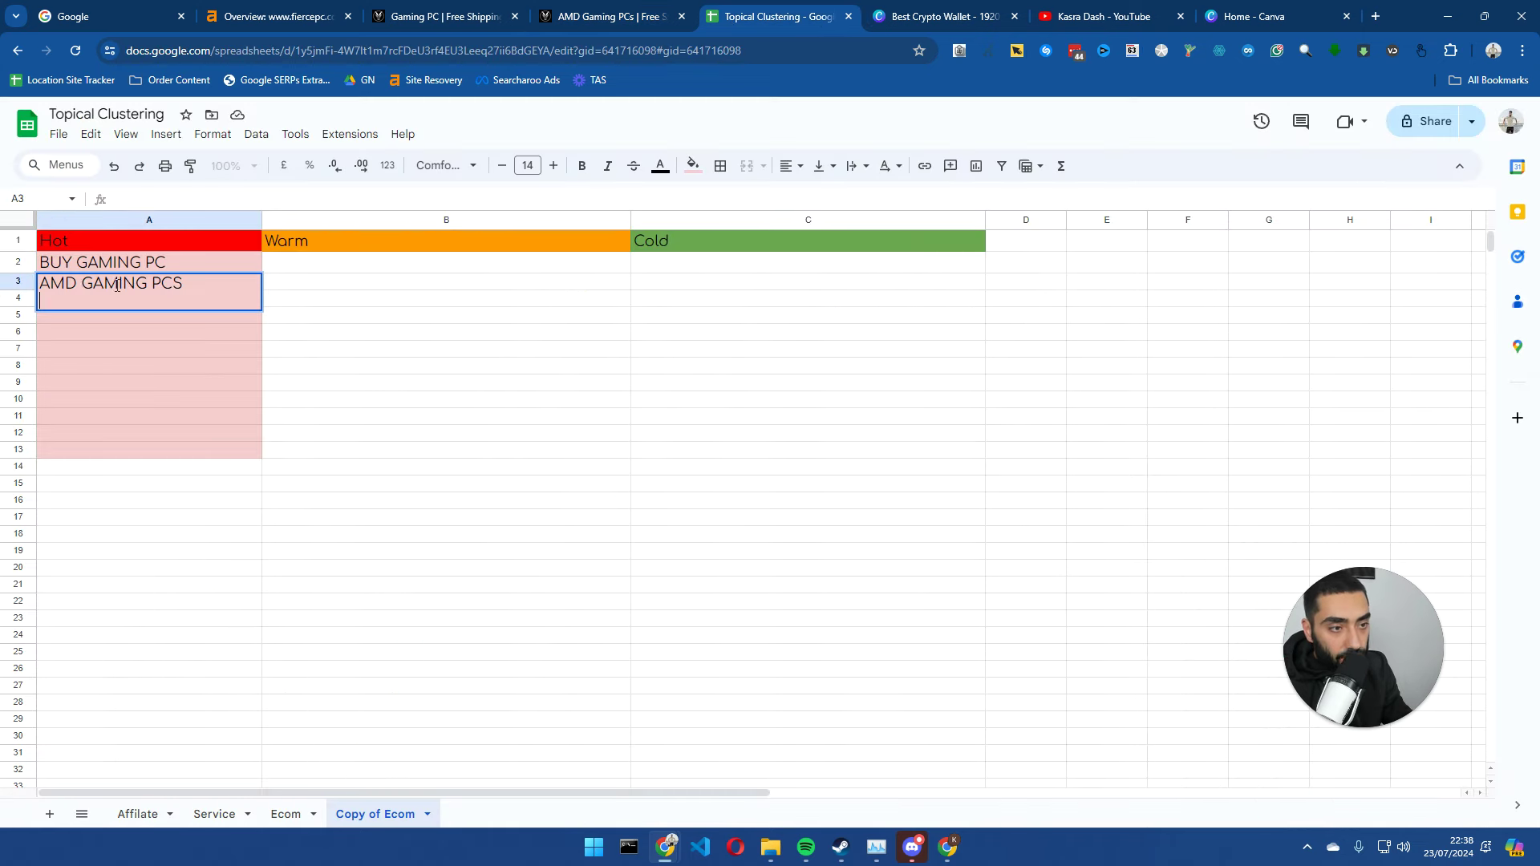
# - Prefix the AMD entry in A3 so it reads "BUY AMD GAMING PCS", and remove its trailing line break
pyautogui.click(40, 285)
pyautogui.write('BU')
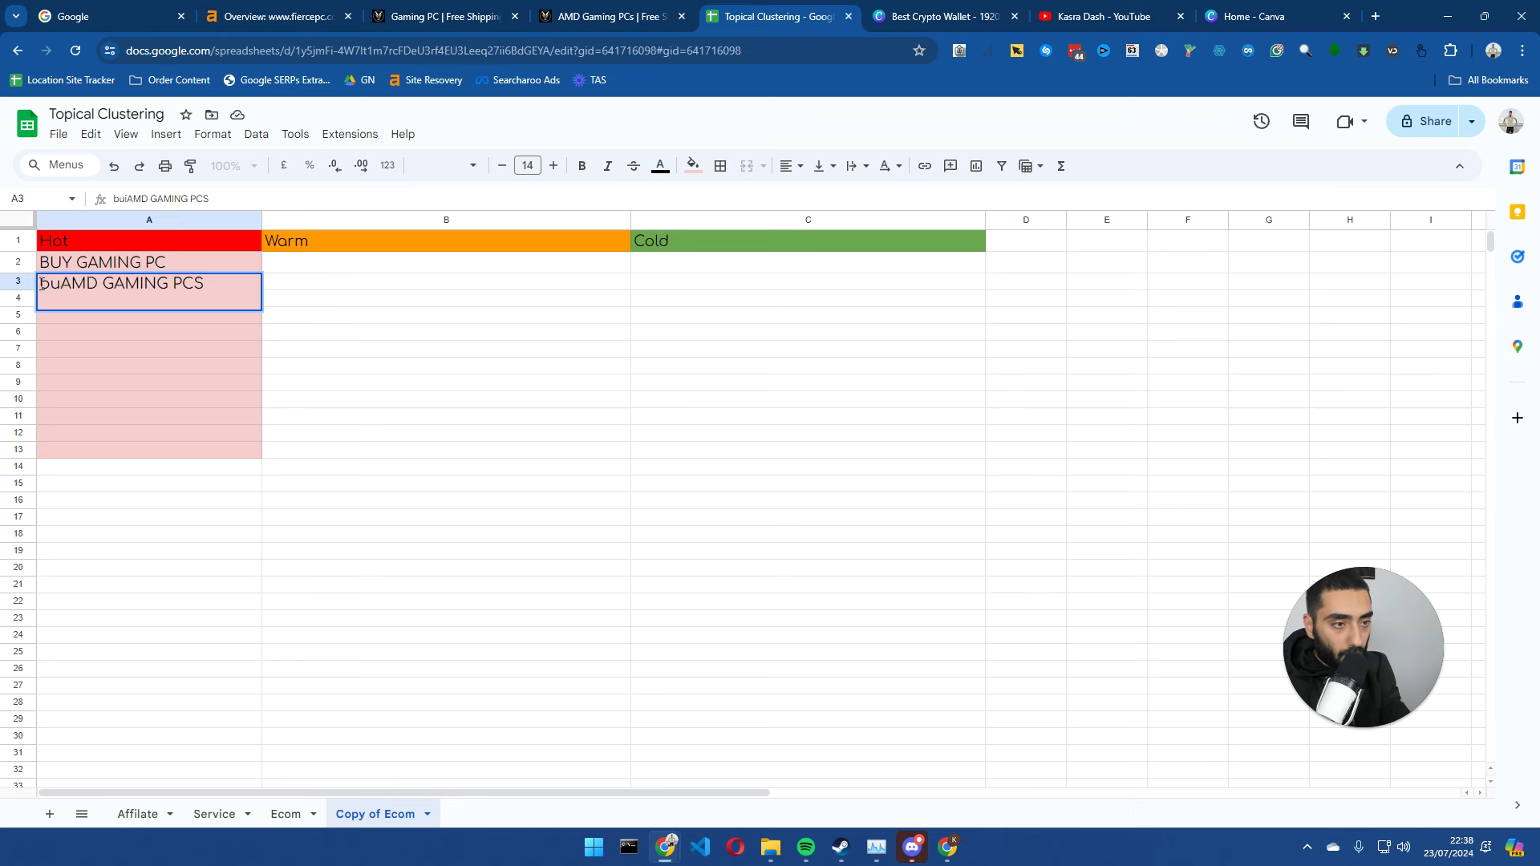
pyautogui.write('Y')
pyautogui.press('Return')
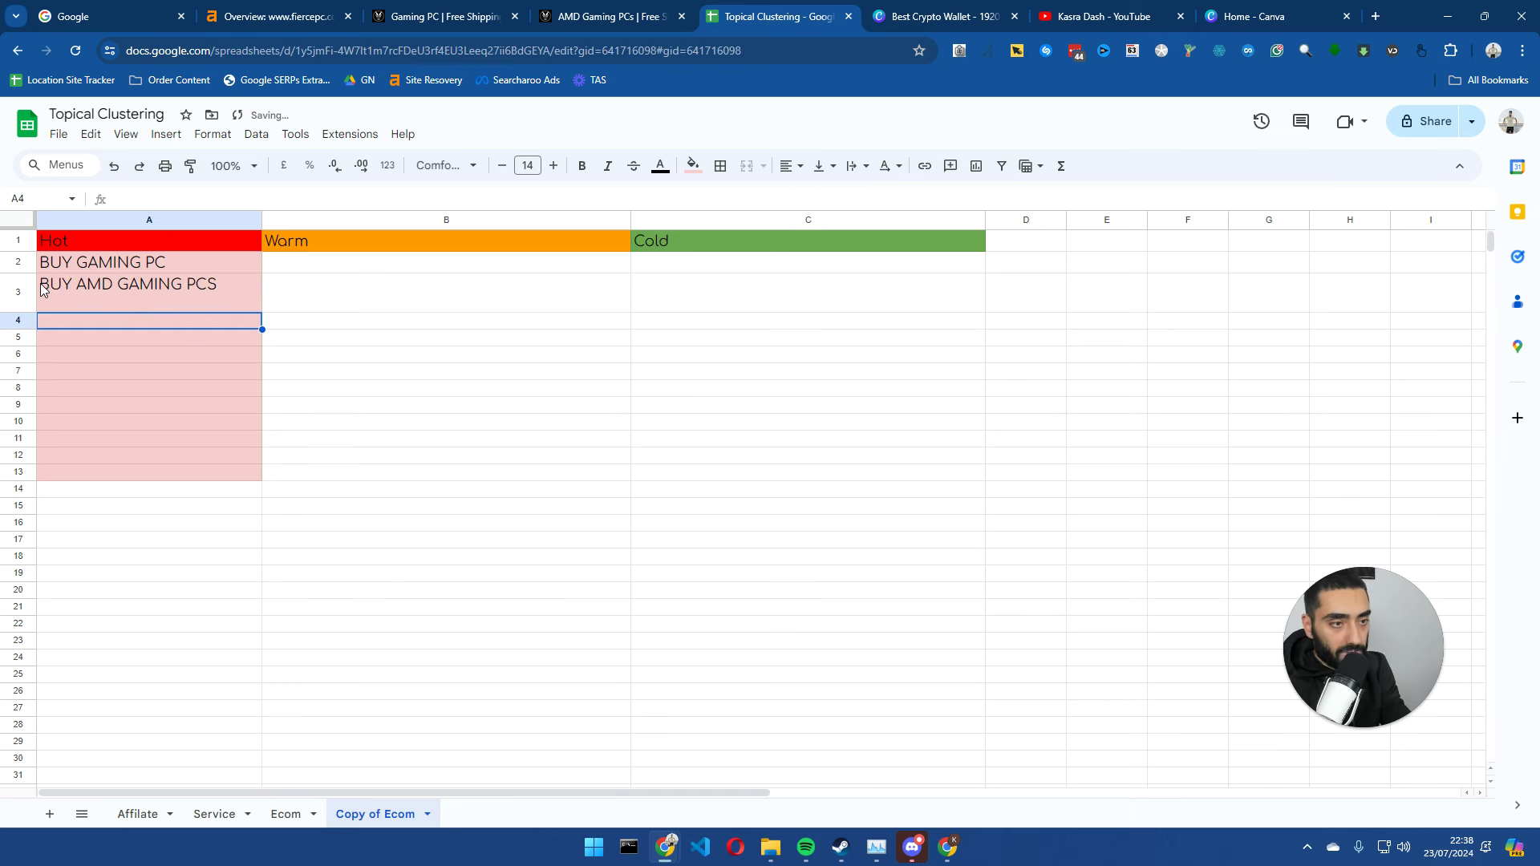
pyautogui.doubleClick(75, 296)
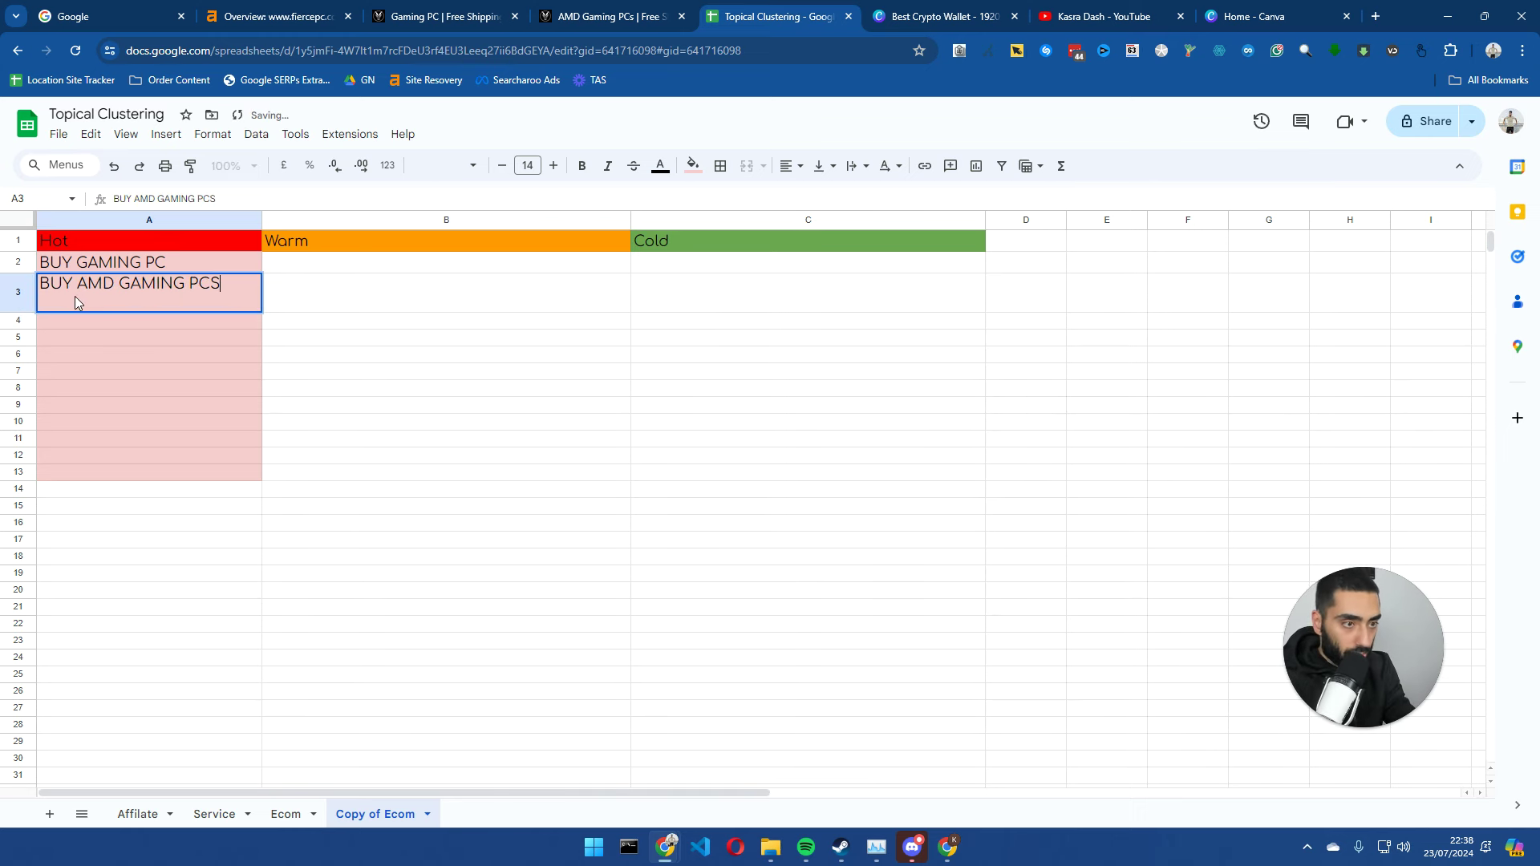
pyautogui.press('Escape')
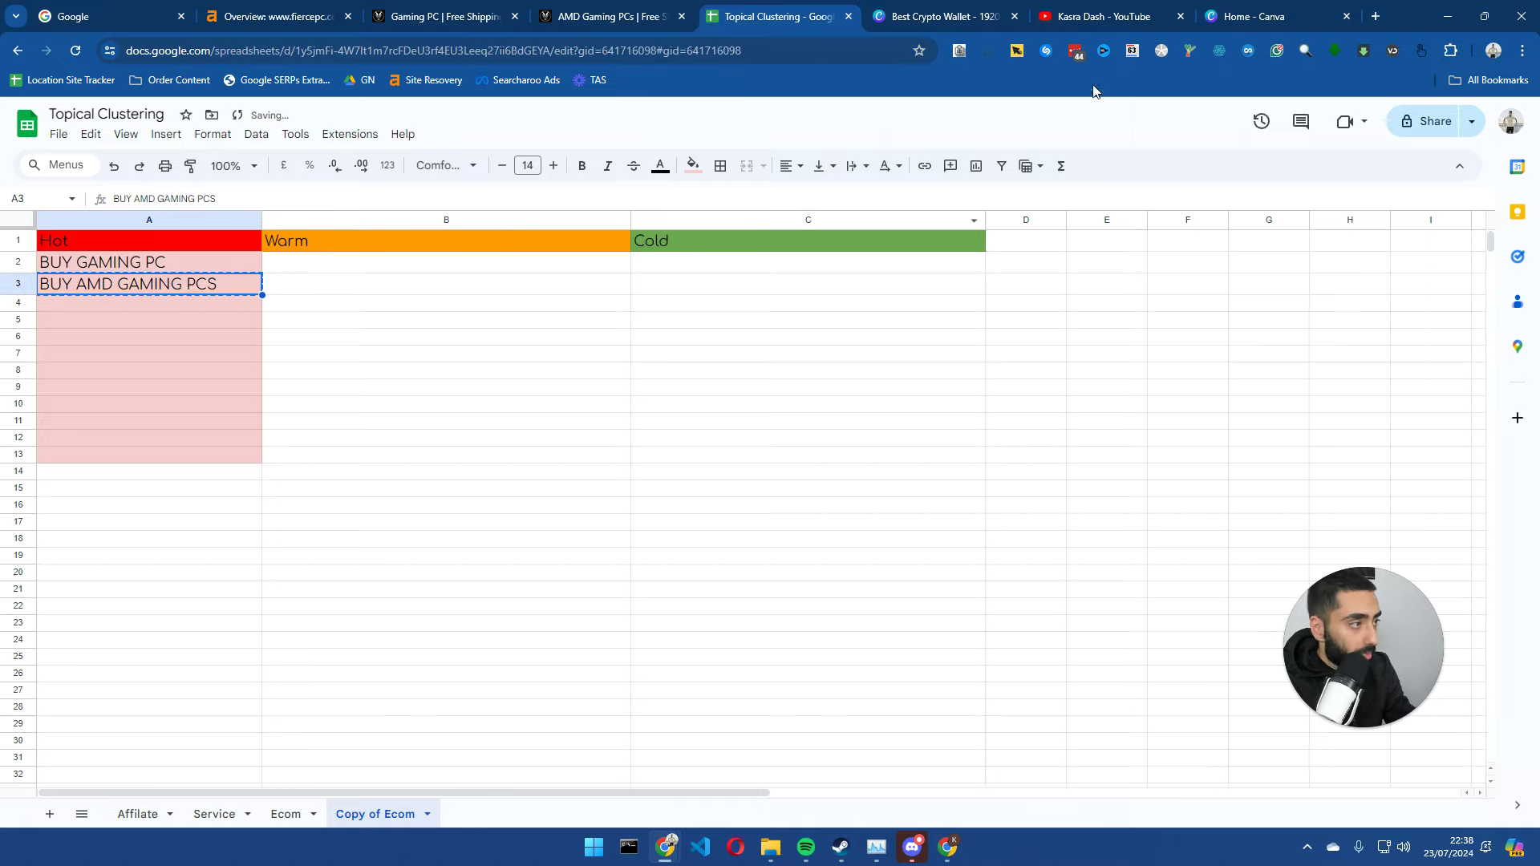
# - Search Google for "BUY AMD GAMING PCS" in a tab placed after the spreadsheet, and examine which kinds of pages rank
pyautogui.click(1376, 16)
pyautogui.write('BUY AMD GAMING PCS')
pyautogui.press('Return')
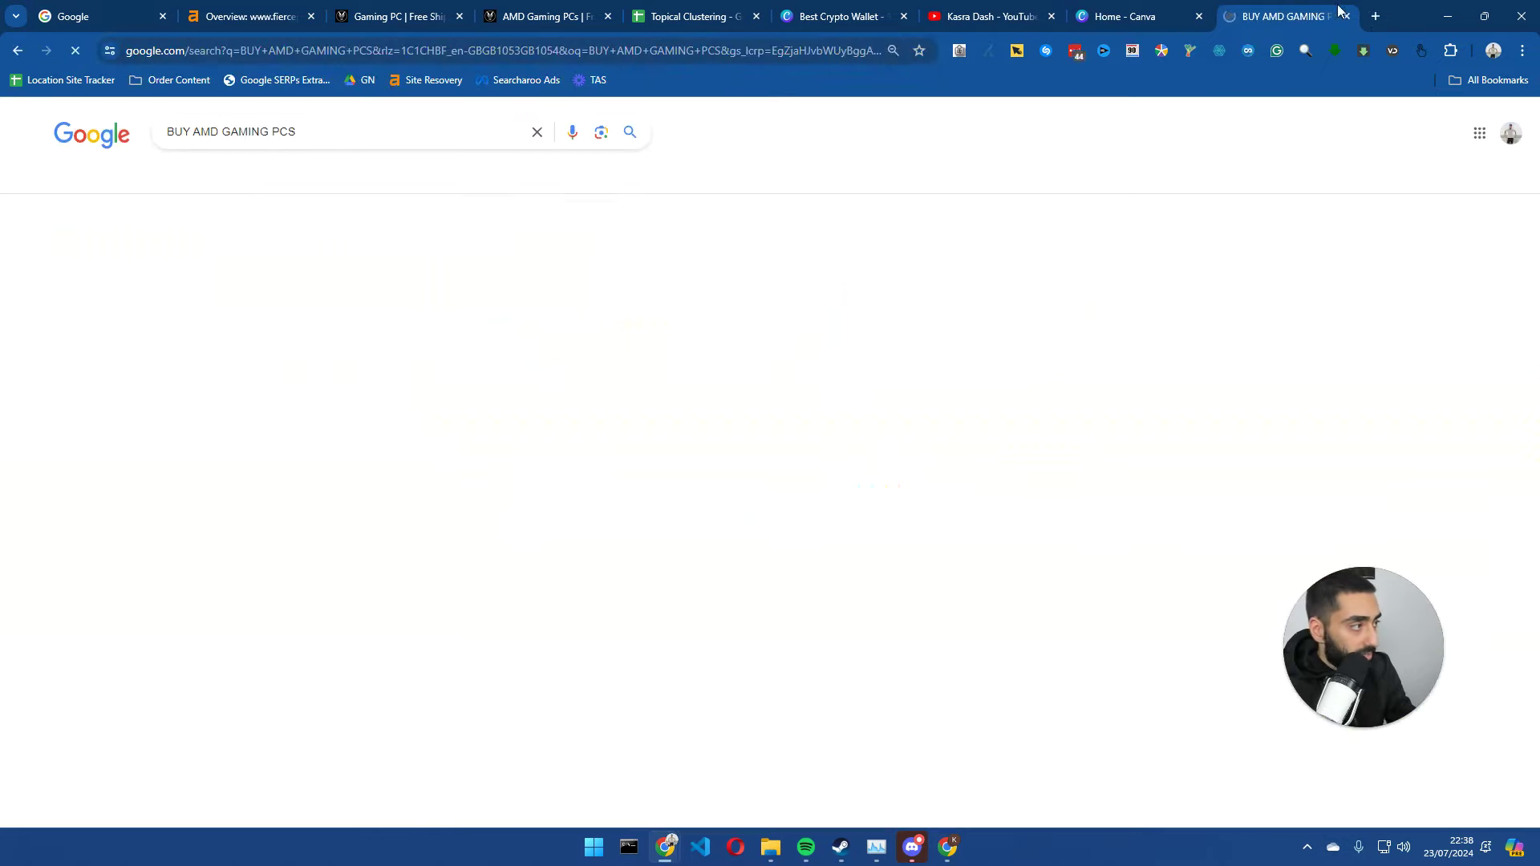
pyautogui.moveTo(1339, 12); pyautogui.dragTo(897, 16)
pyautogui.scroll(-4, 112, 442)
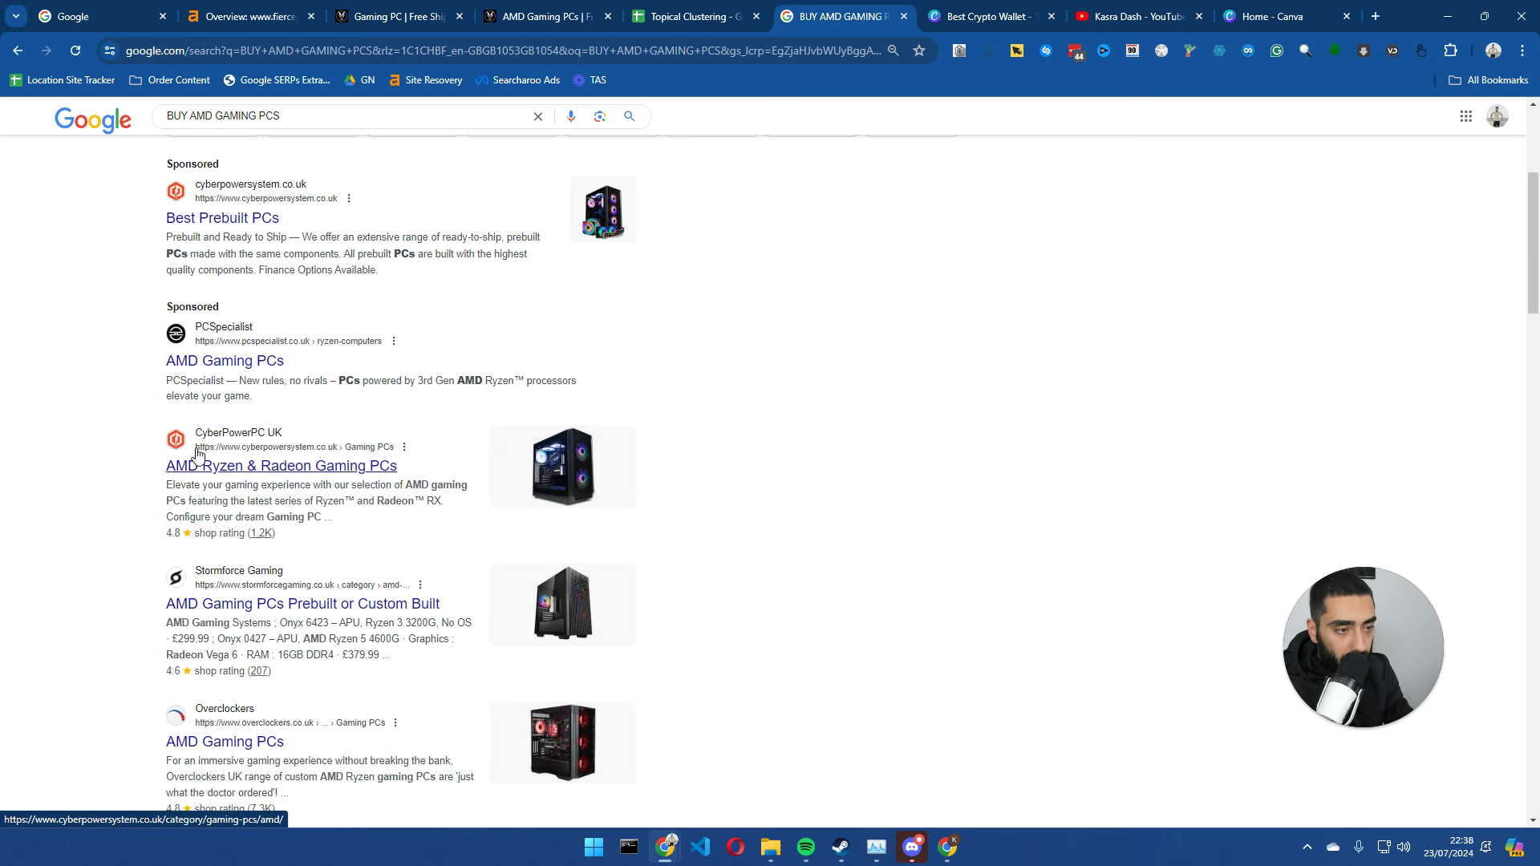
pyautogui.scroll(-1, 177, 497)
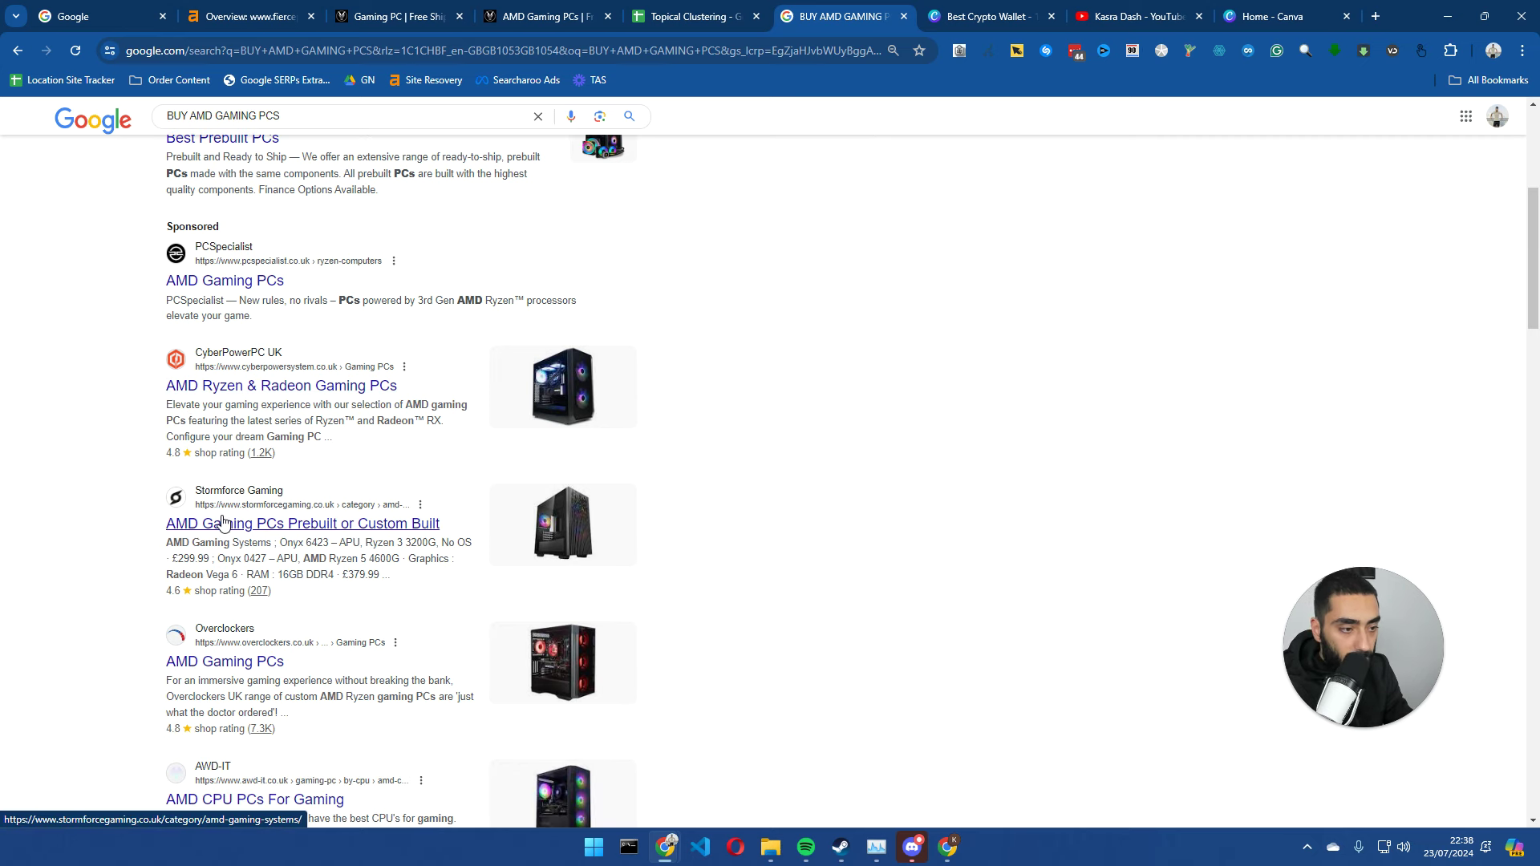
pyautogui.scroll(-1, 252, 526)
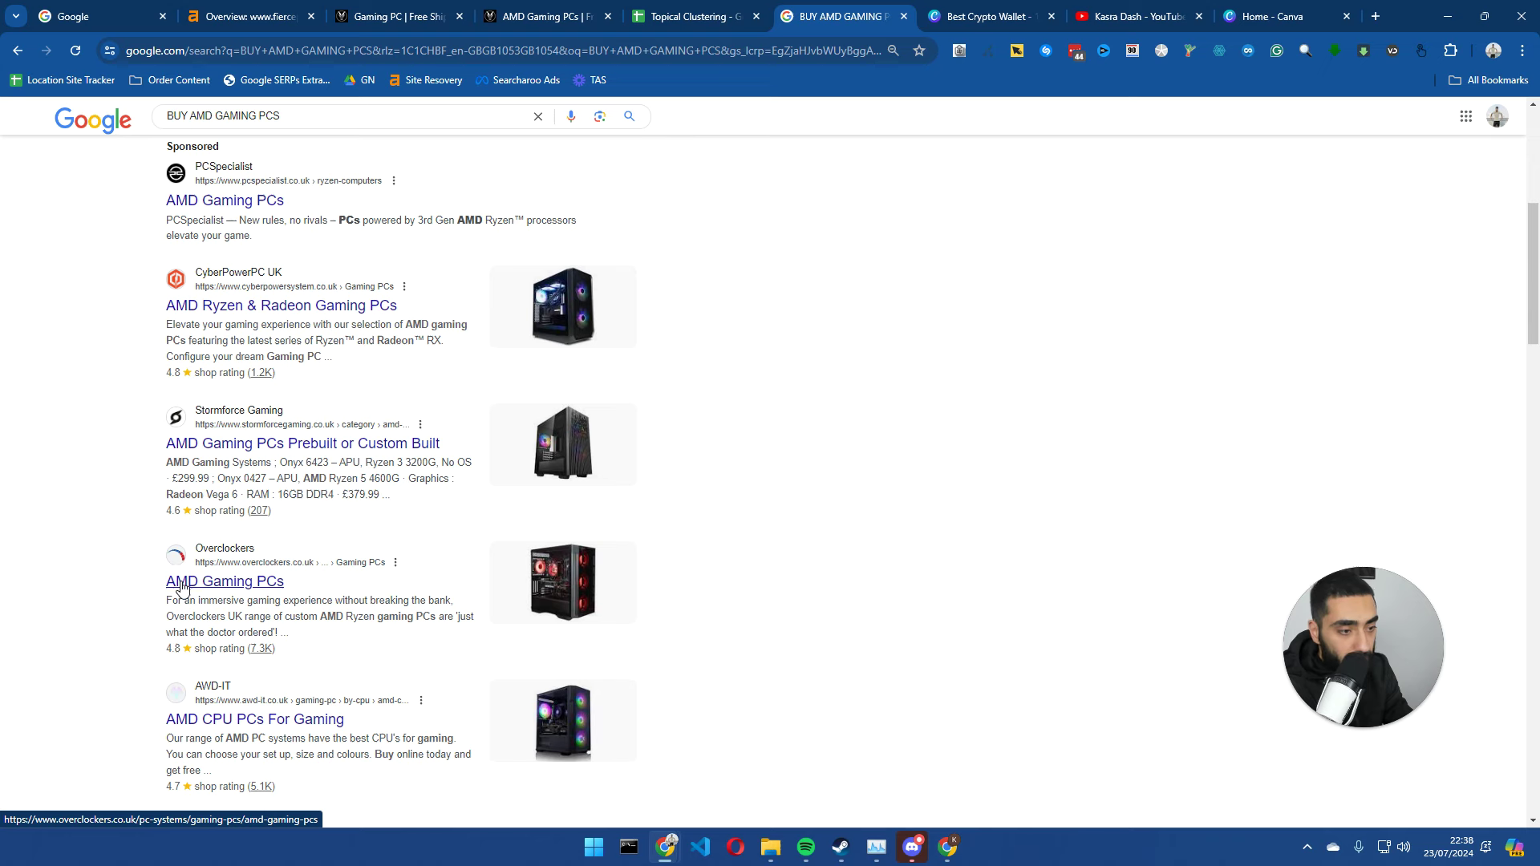
pyautogui.scroll(-1, 236, 552)
pyautogui.scroll(-1, 215, 592)
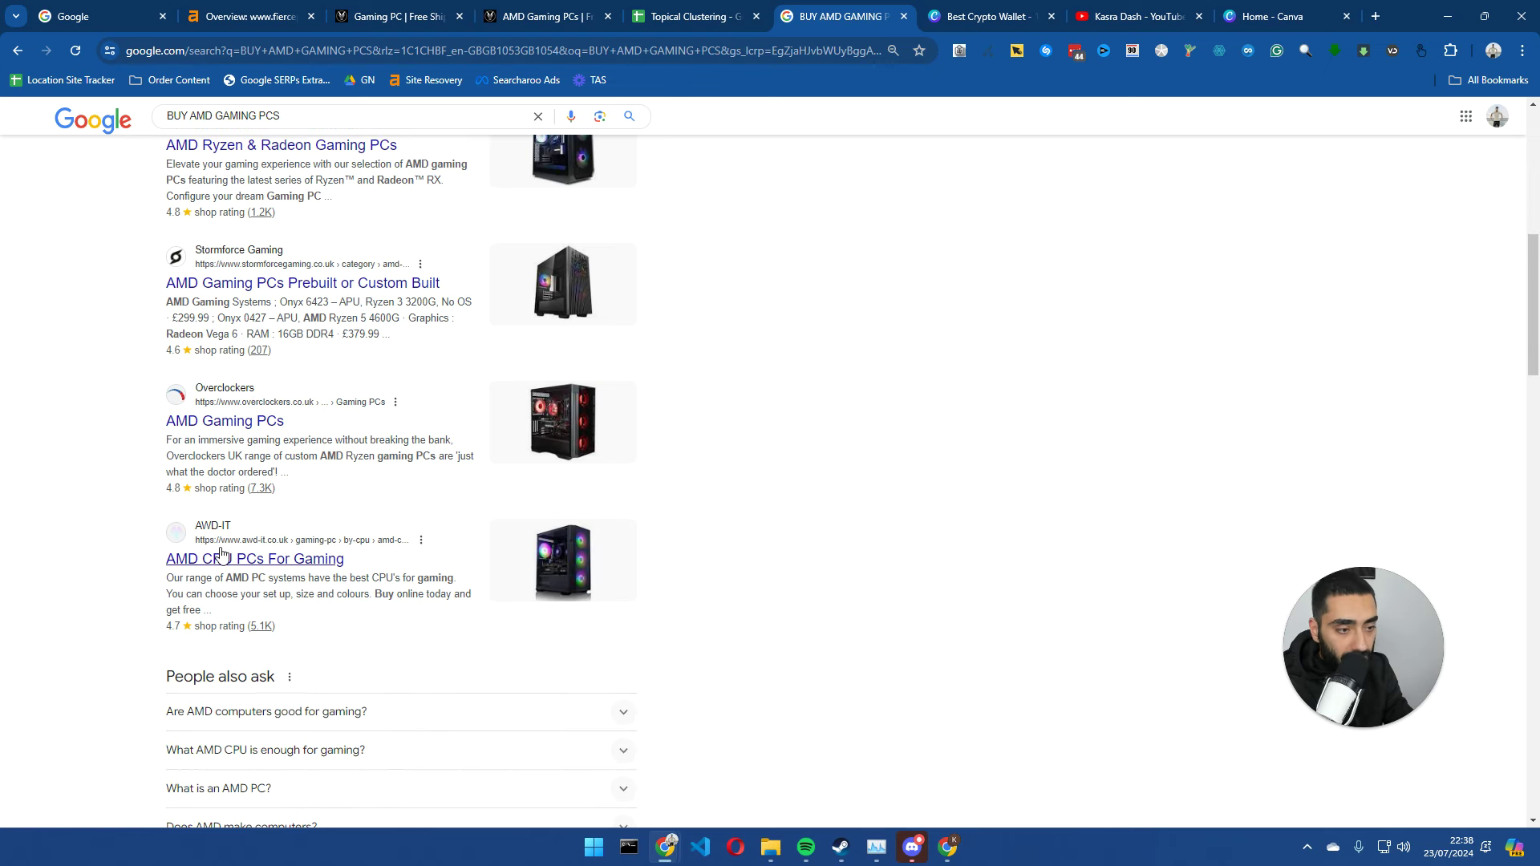
pyautogui.scroll(-7, 224, 549)
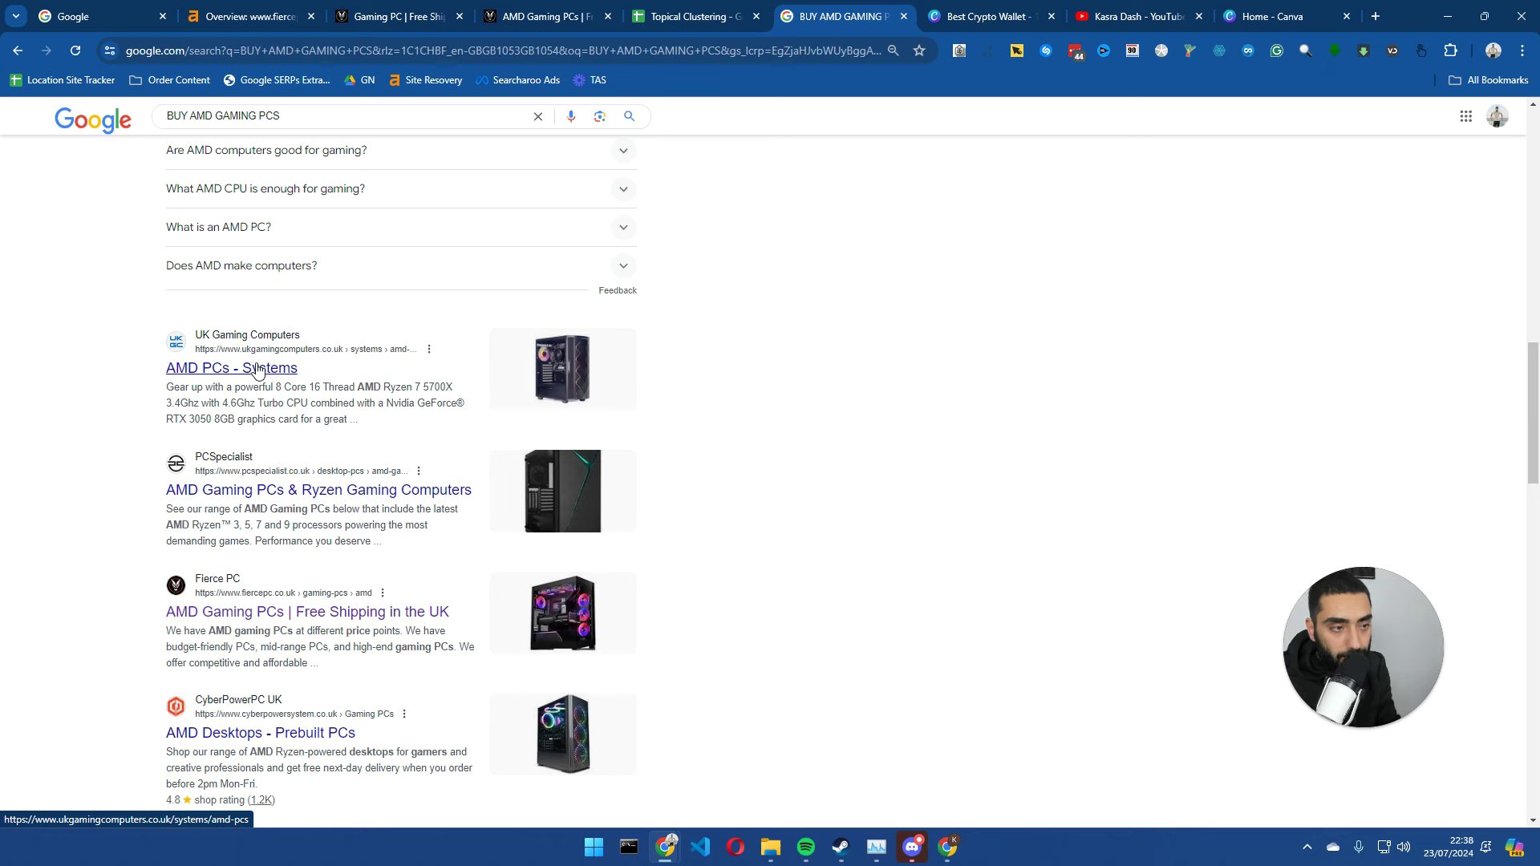
pyautogui.click(676, 10)
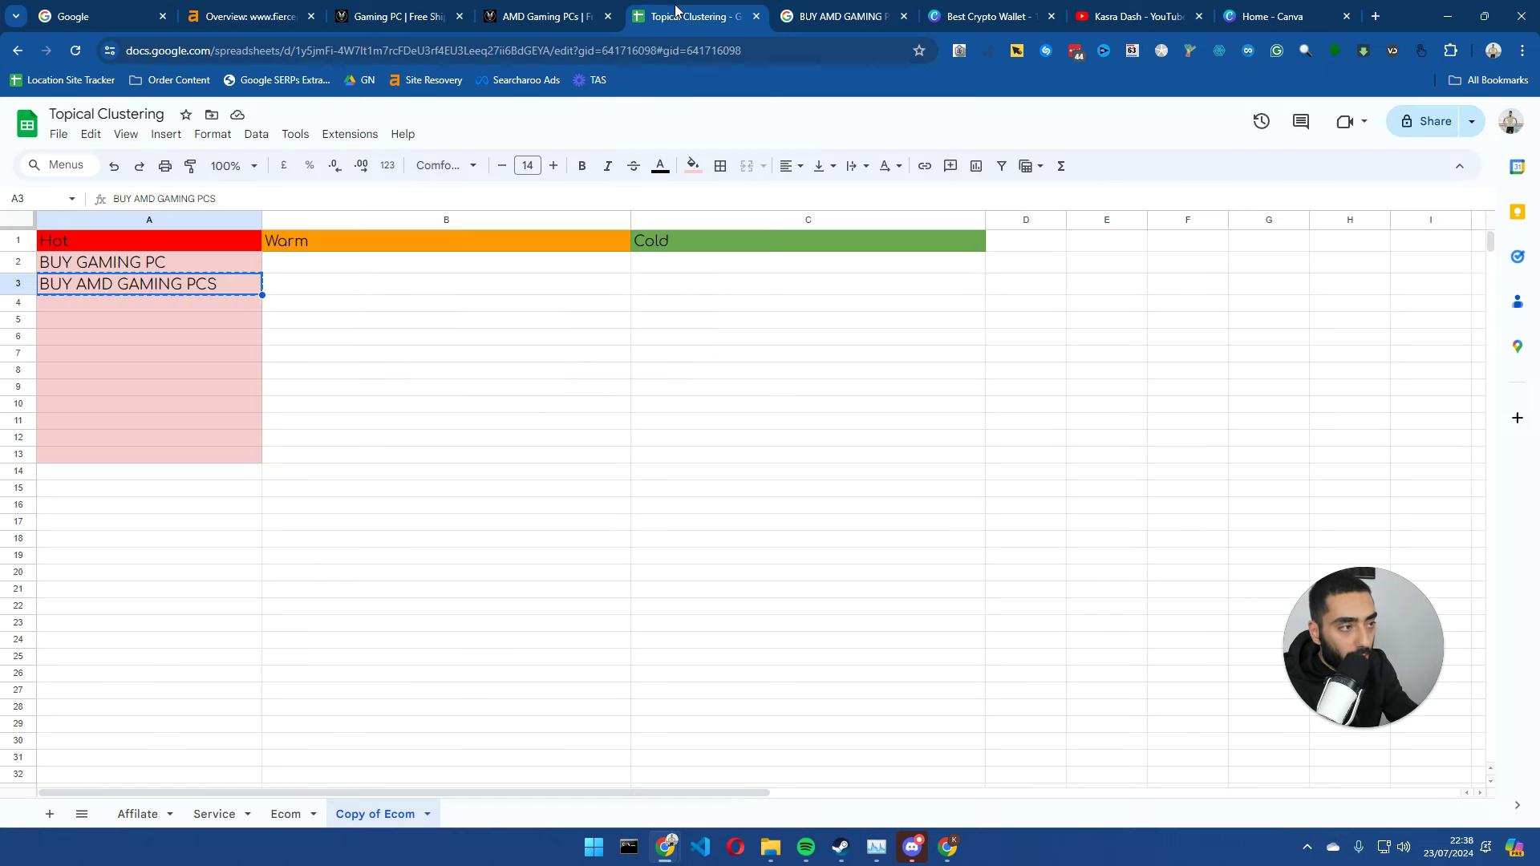
pyautogui.click(183, 309)
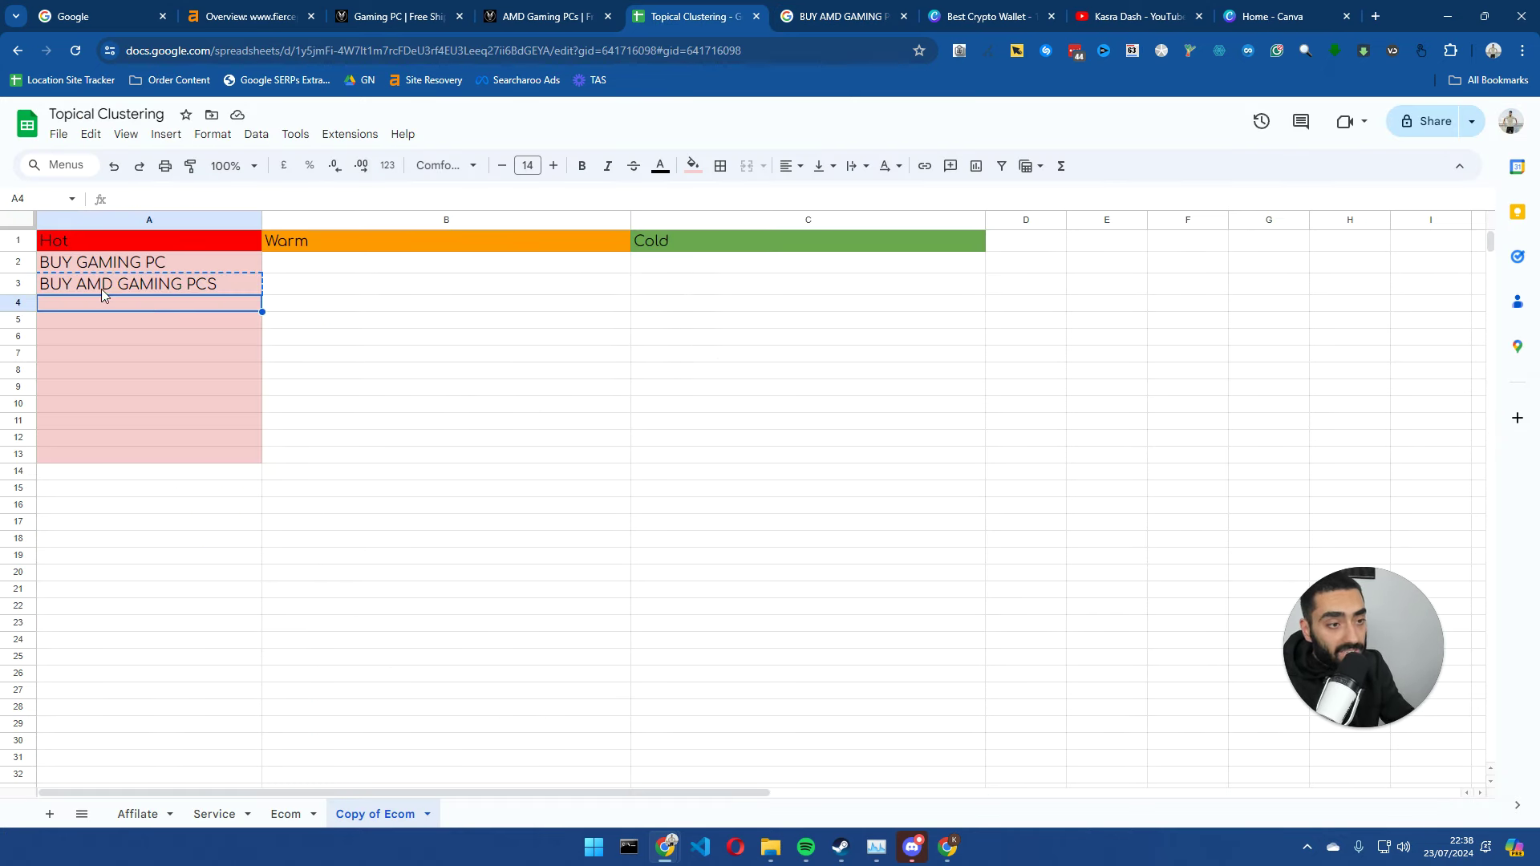
pyautogui.moveTo(101, 264); pyautogui.dragTo(114, 405)
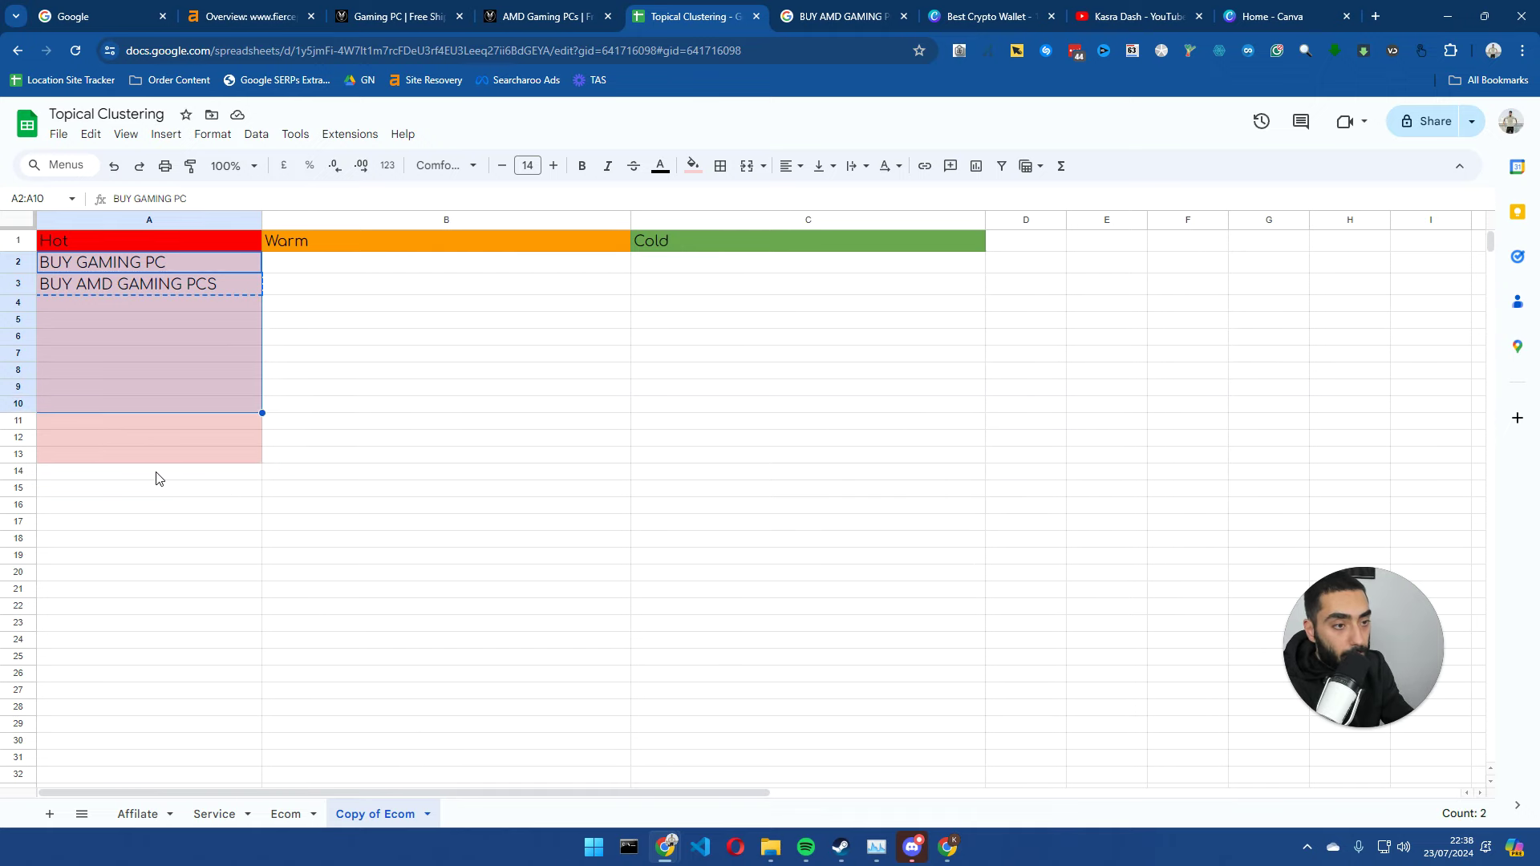
# - Open Fierce PC's 4K Gaming PCs category in a new tab, copy its heading, and look over the listed products
pyautogui.click(532, 10)
pyautogui.moveTo(277, 183)
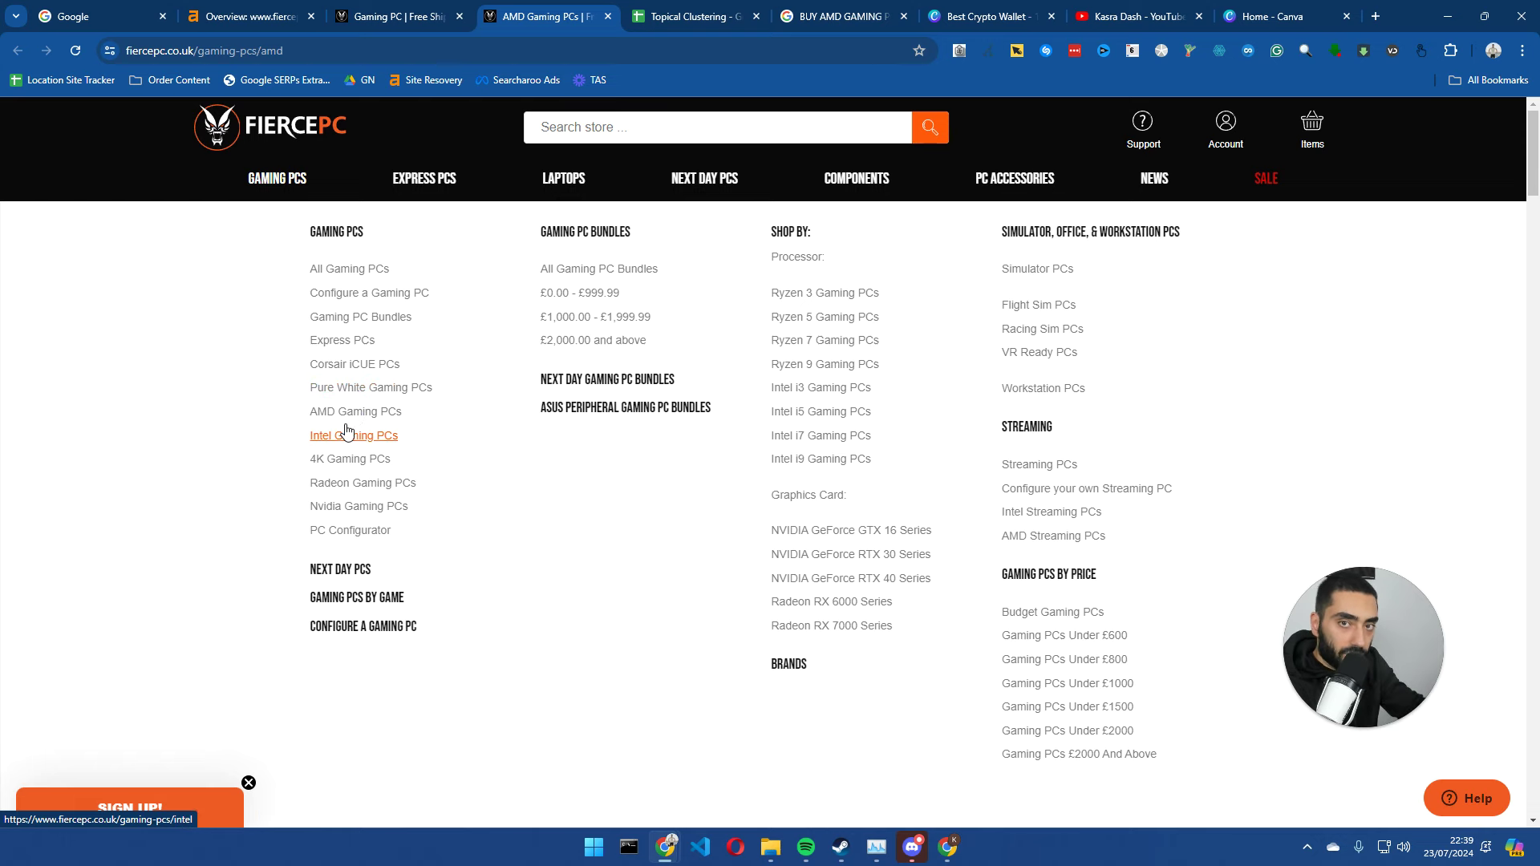
pyautogui.click(340, 470)
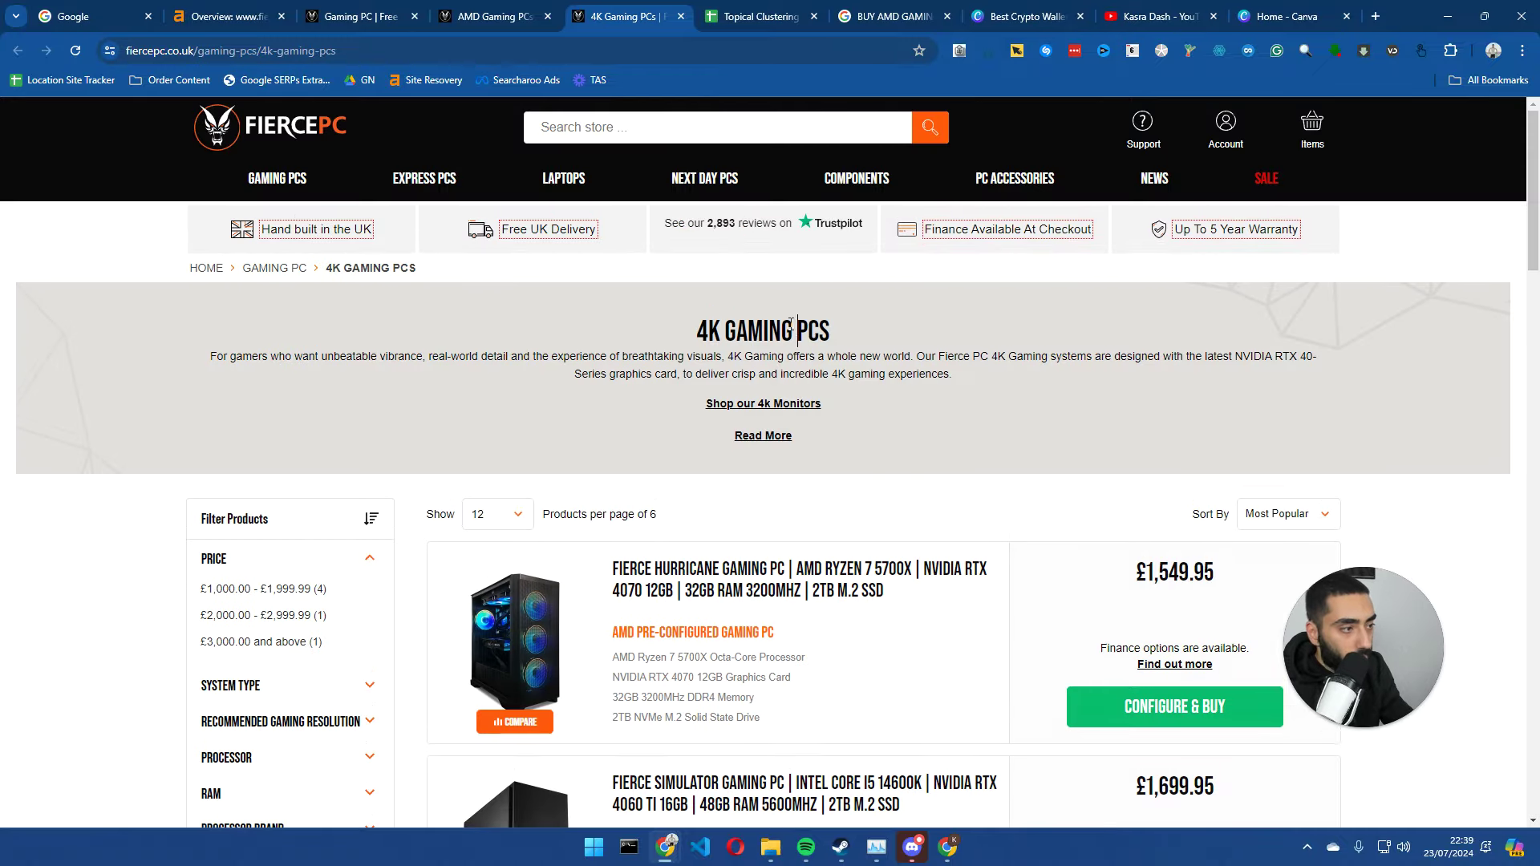
pyautogui.tripleClick(791, 323)
pyautogui.click(485, 16)
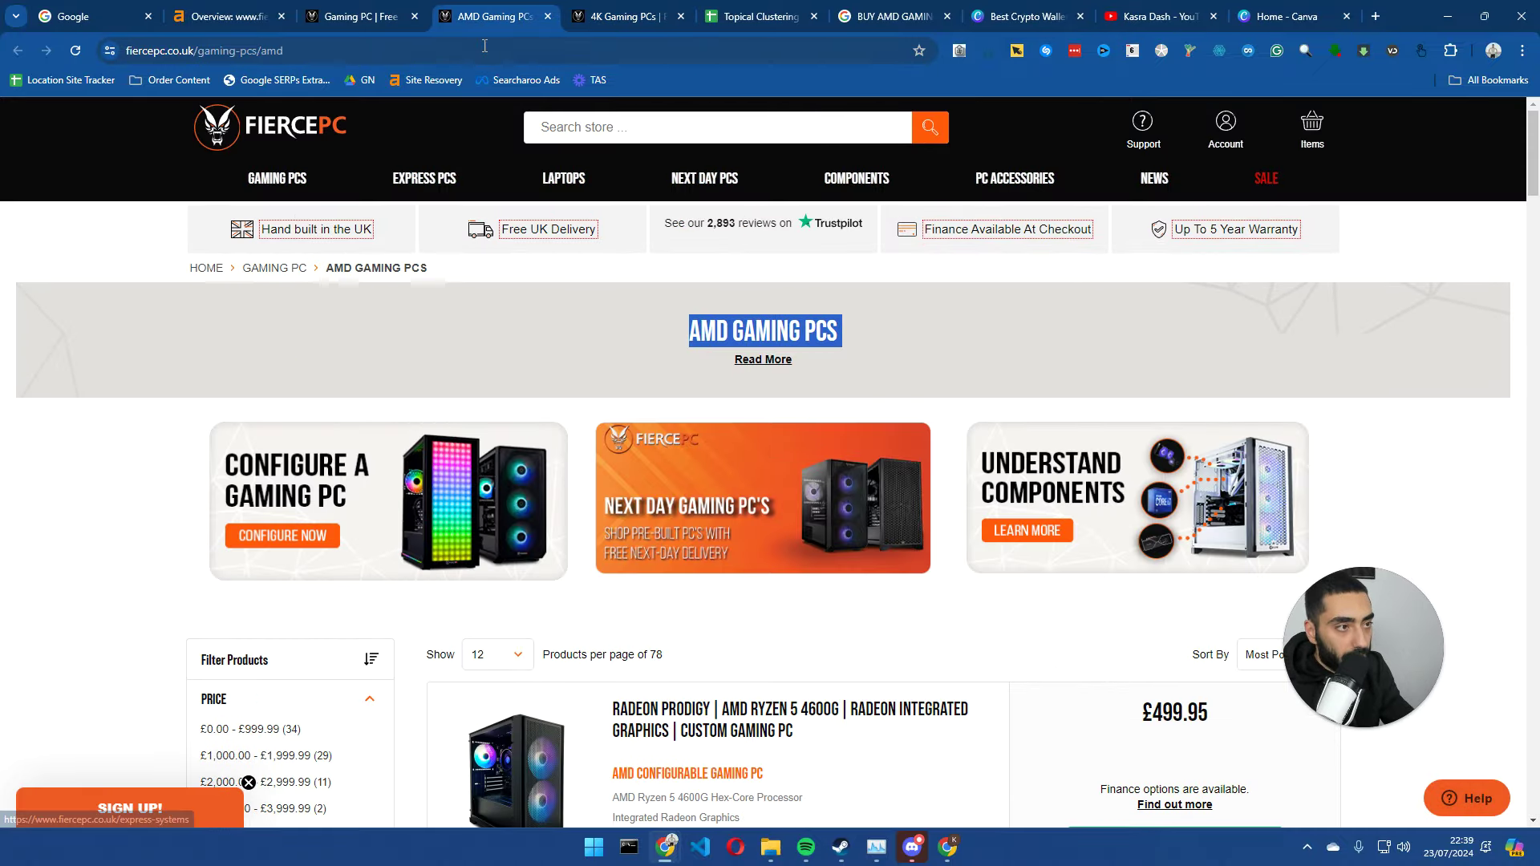
pyautogui.click(622, 16)
pyautogui.scroll(-5, 626, 545)
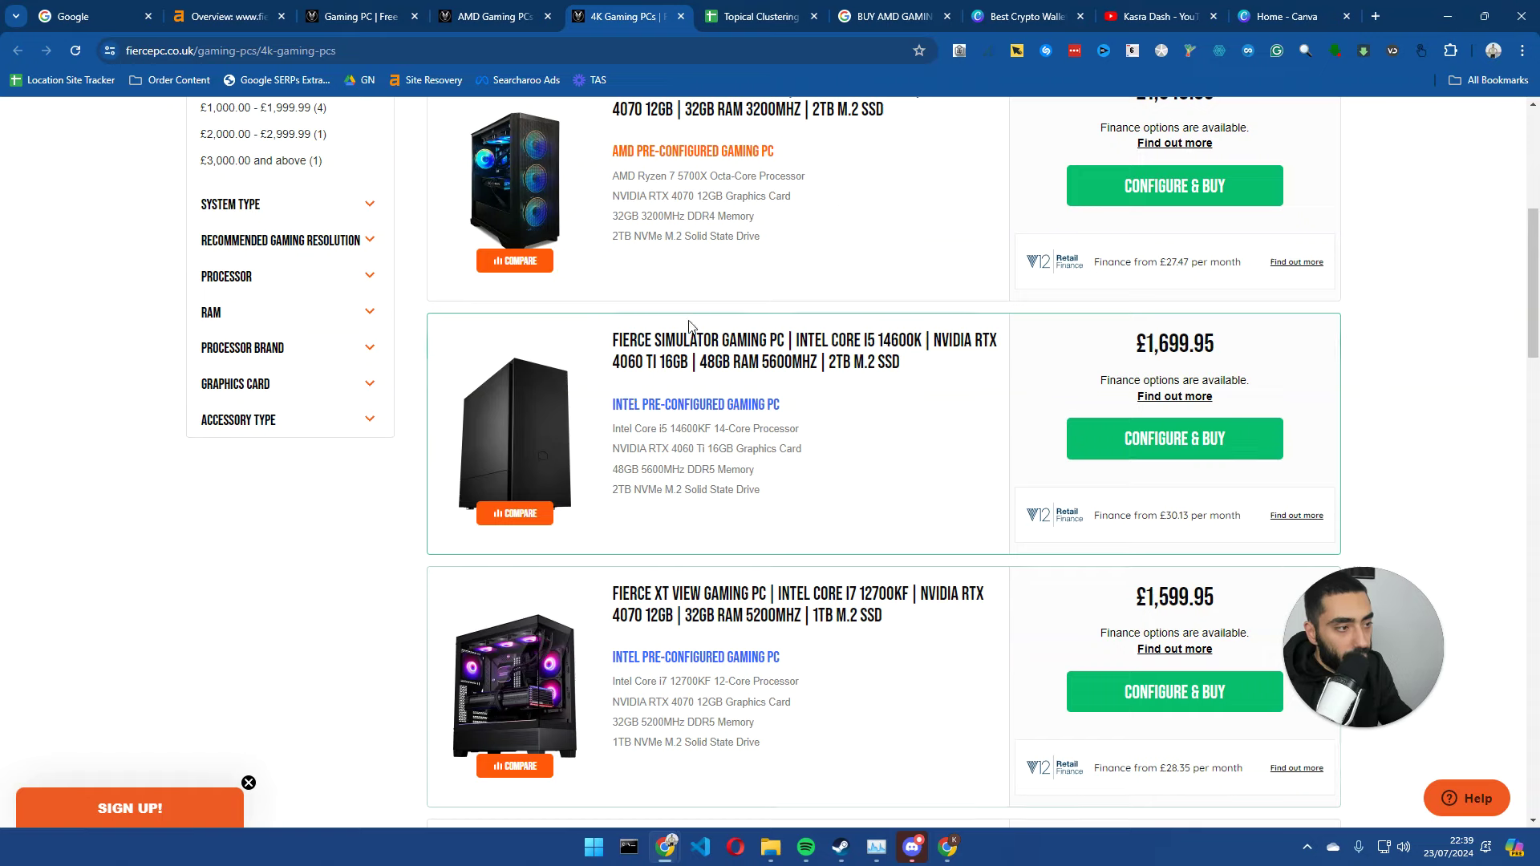
# - Add the copied "4K GAMING PCS" heading to cell A4 under Hot and return to the 4K Gaming PCs page
pyautogui.click(759, 16)
pyautogui.click(121, 305)
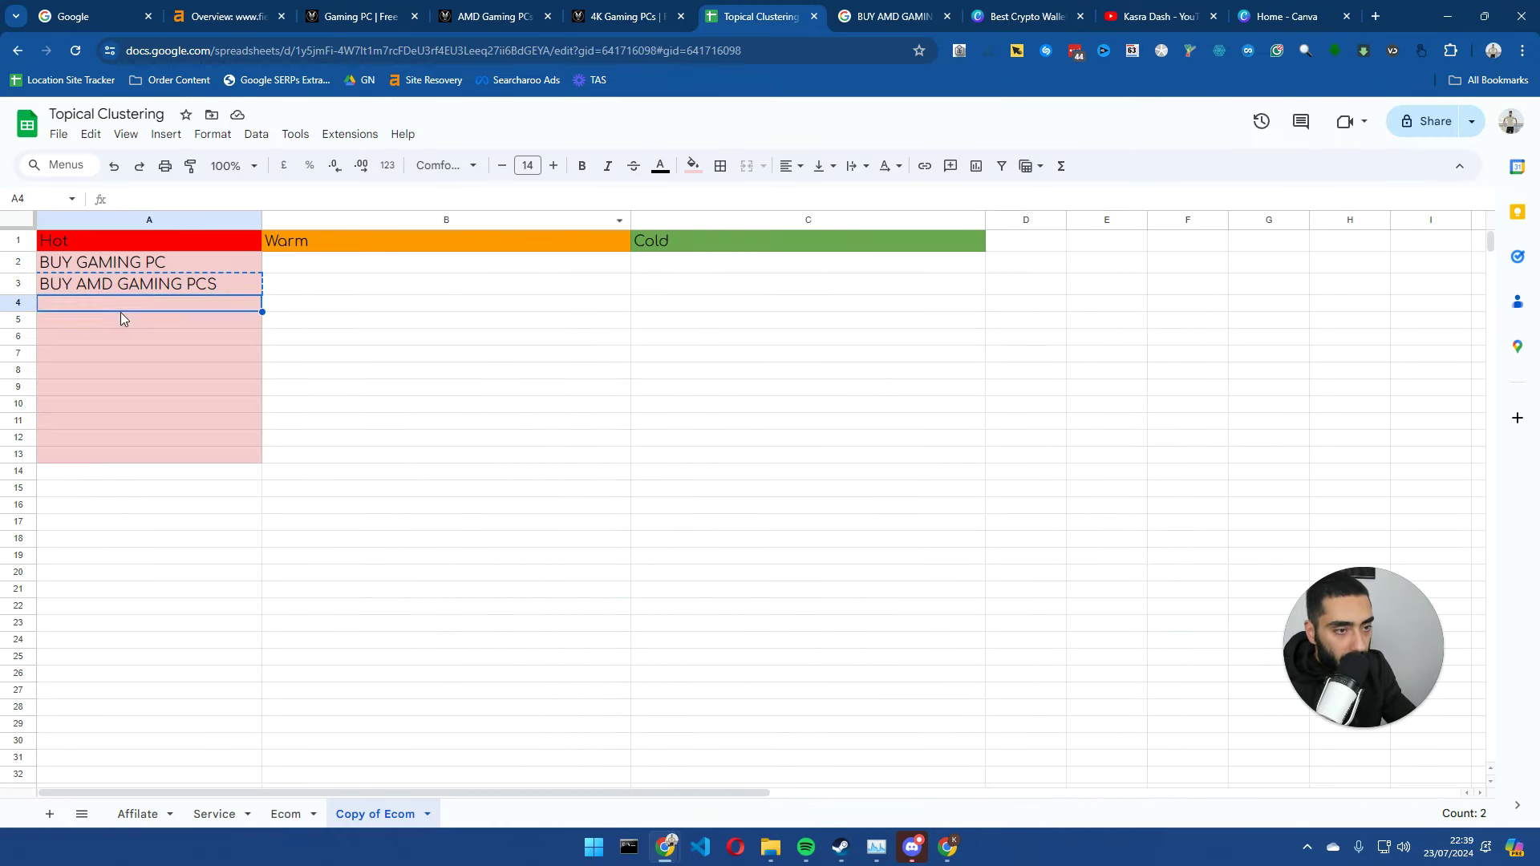
pyautogui.doubleClick(120, 312)
pyautogui.hotkey('ctrl', 'v')
pyautogui.press('Return')
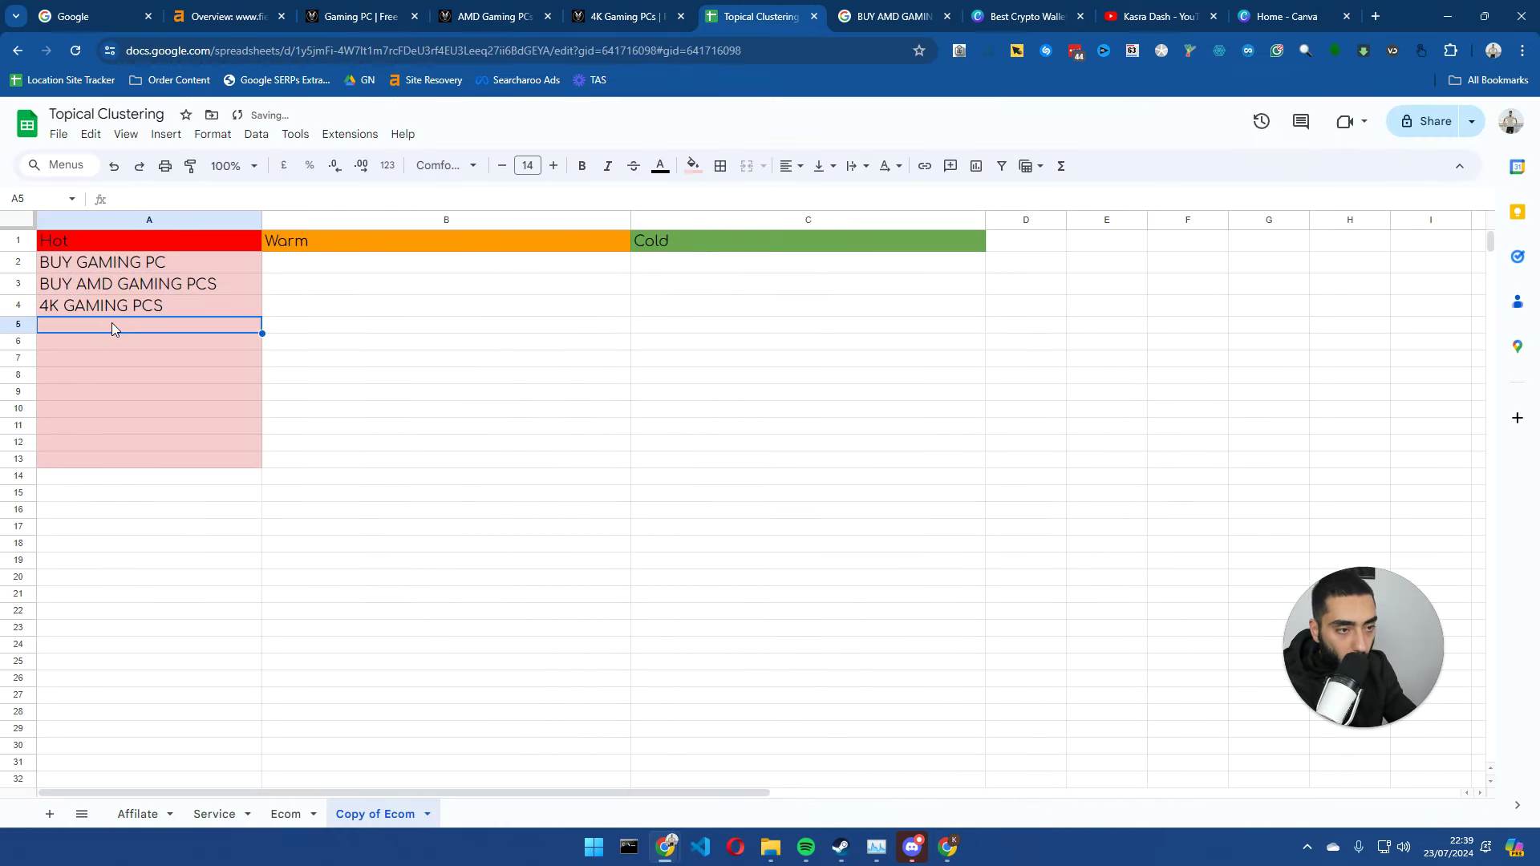
pyautogui.click(634, 16)
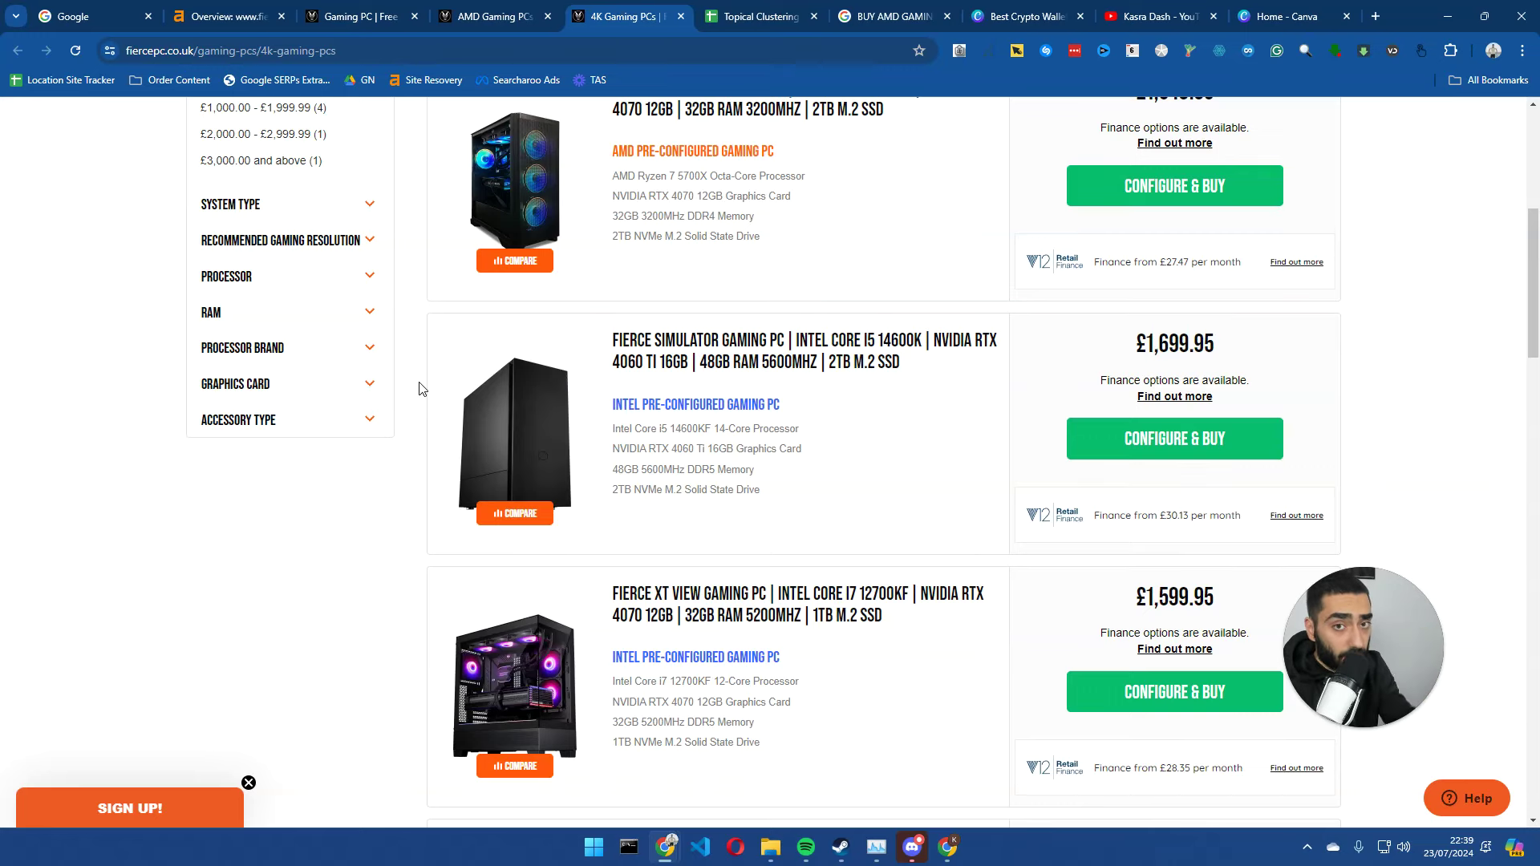
# - Search Google for "buy leather sofa" in the 4K Gaming PCs tab and look over the results
pyautogui.click(246, 51)
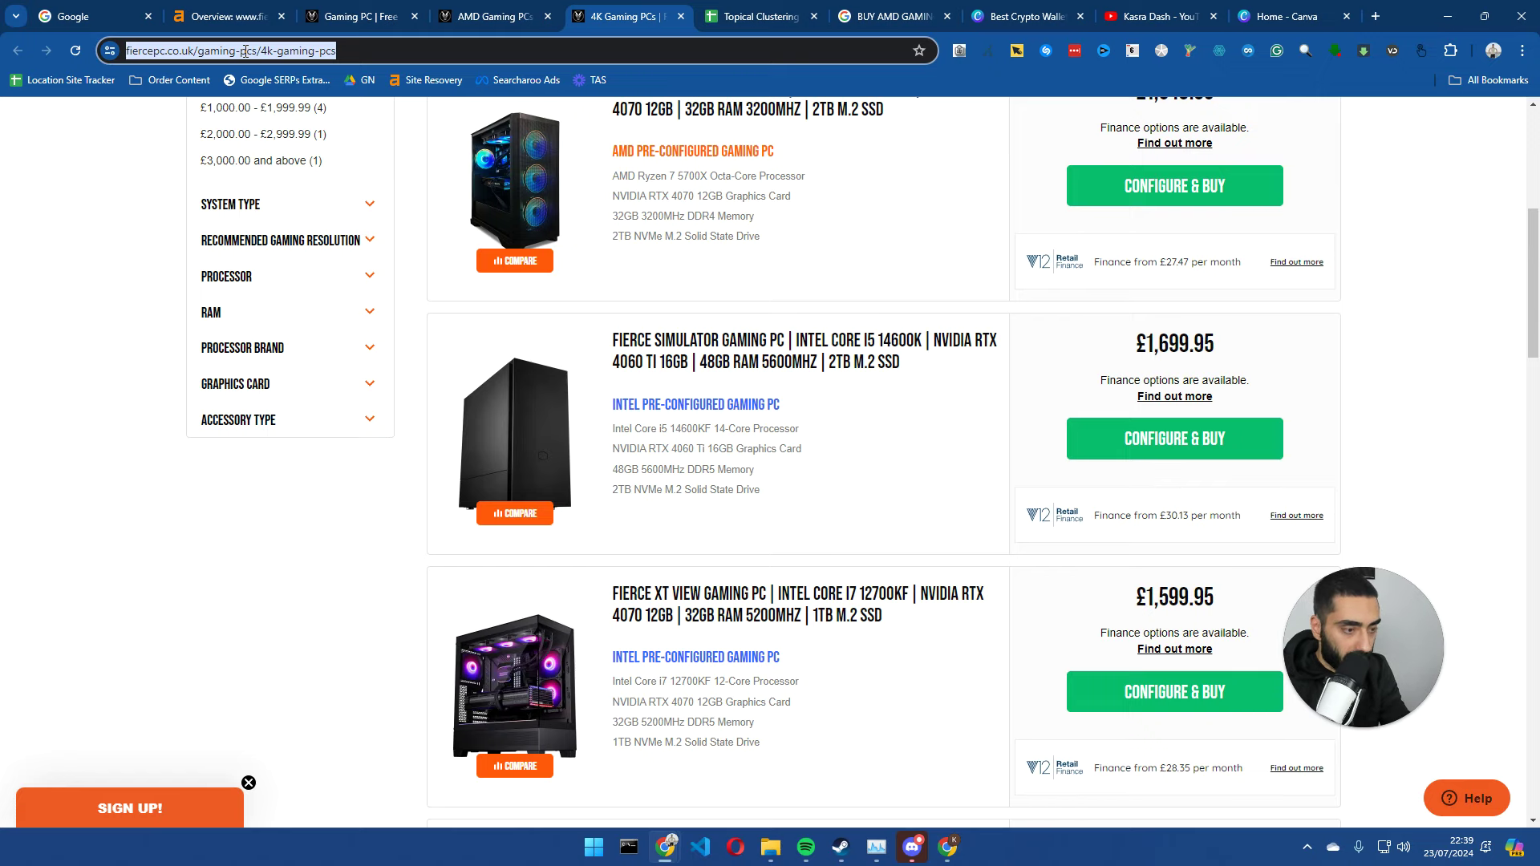
pyautogui.write('google')
pyautogui.press('Return')
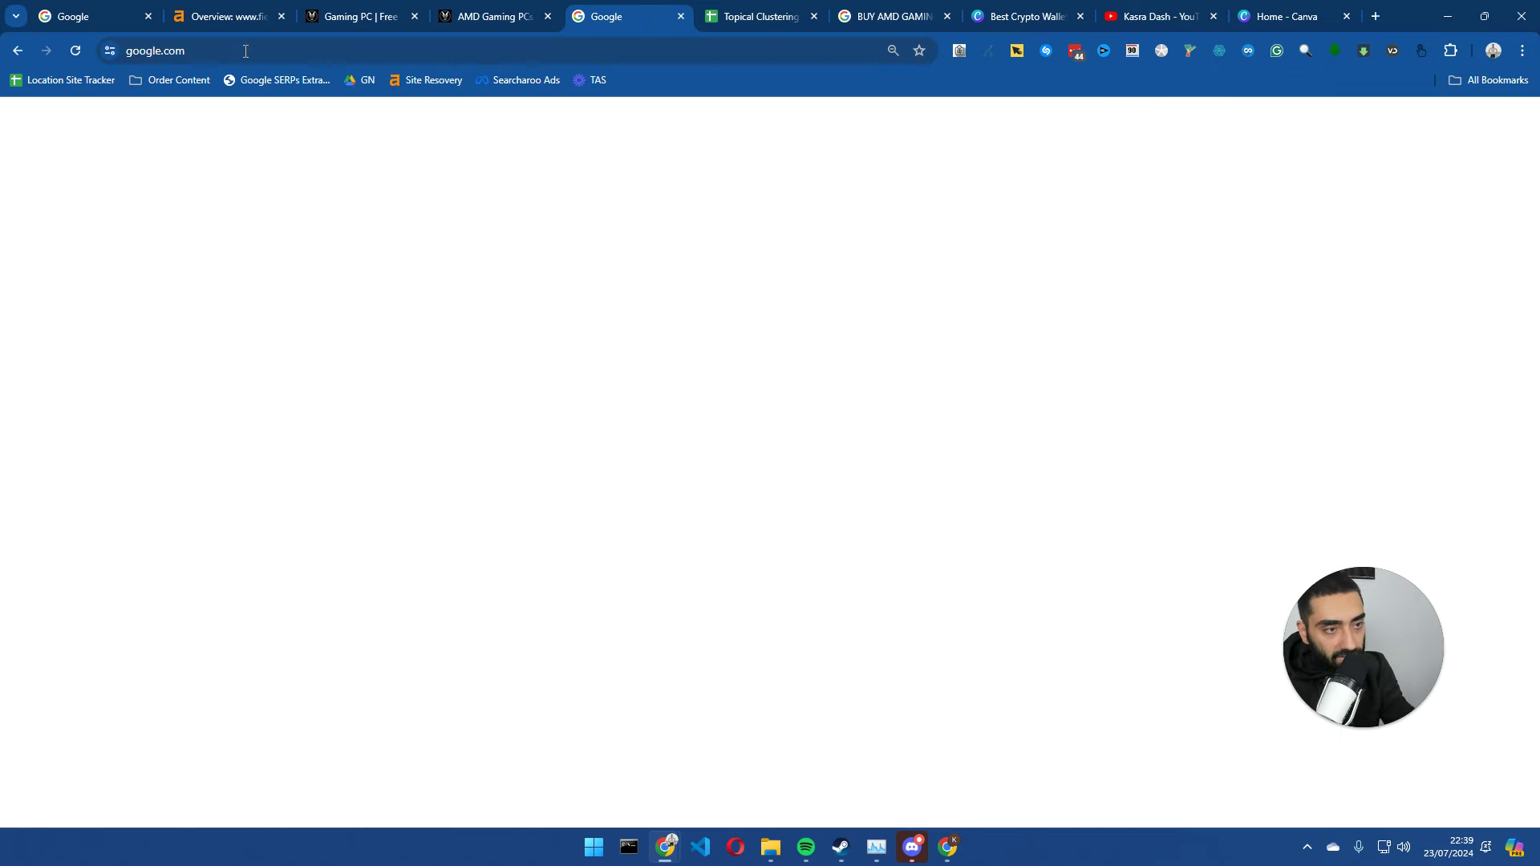
pyautogui.write('buy')
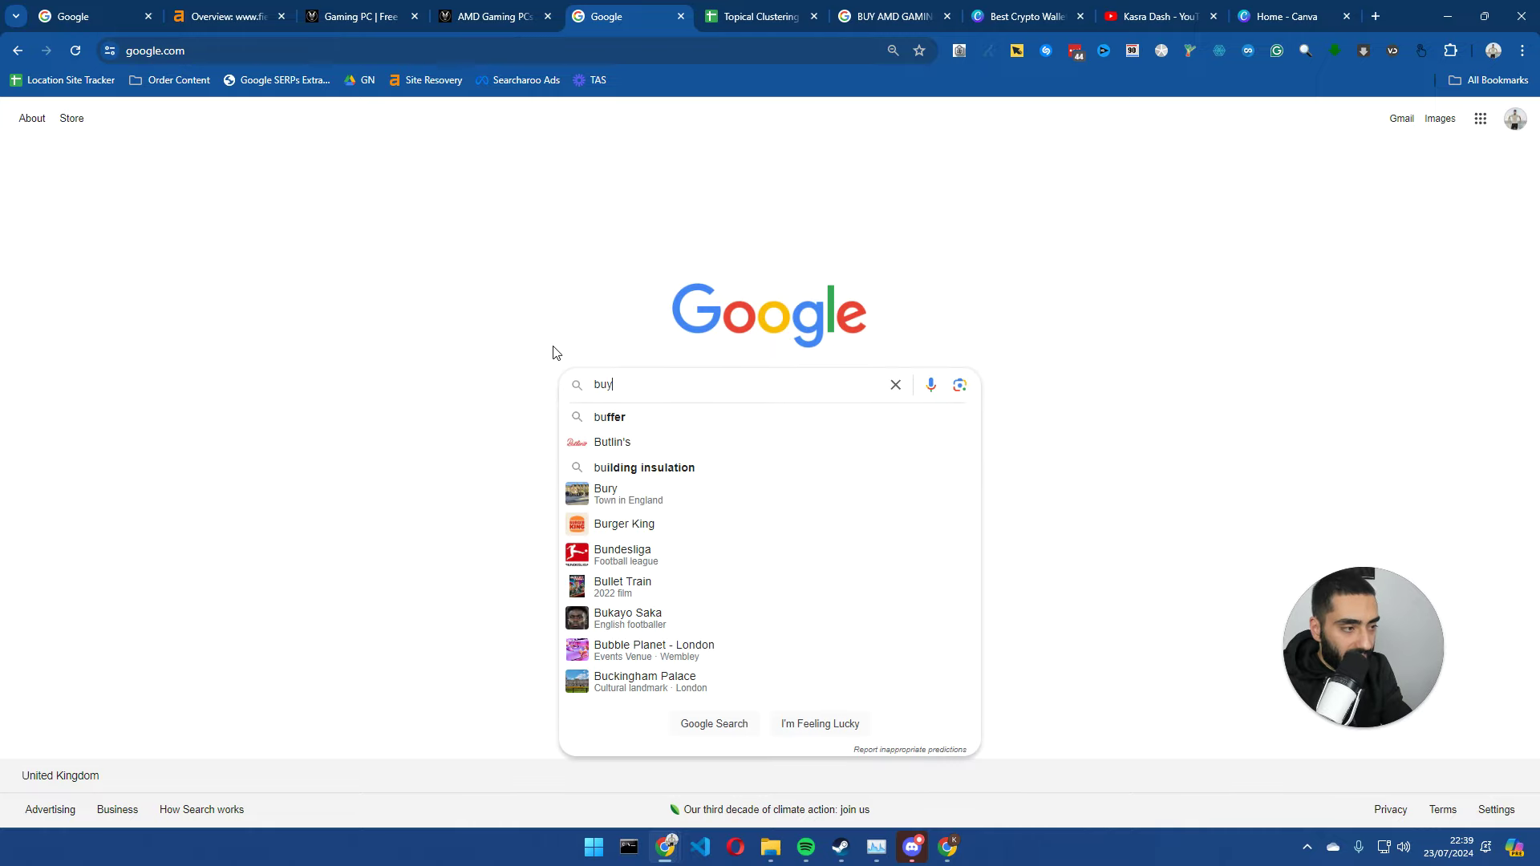
pyautogui.write(' leather sofa')
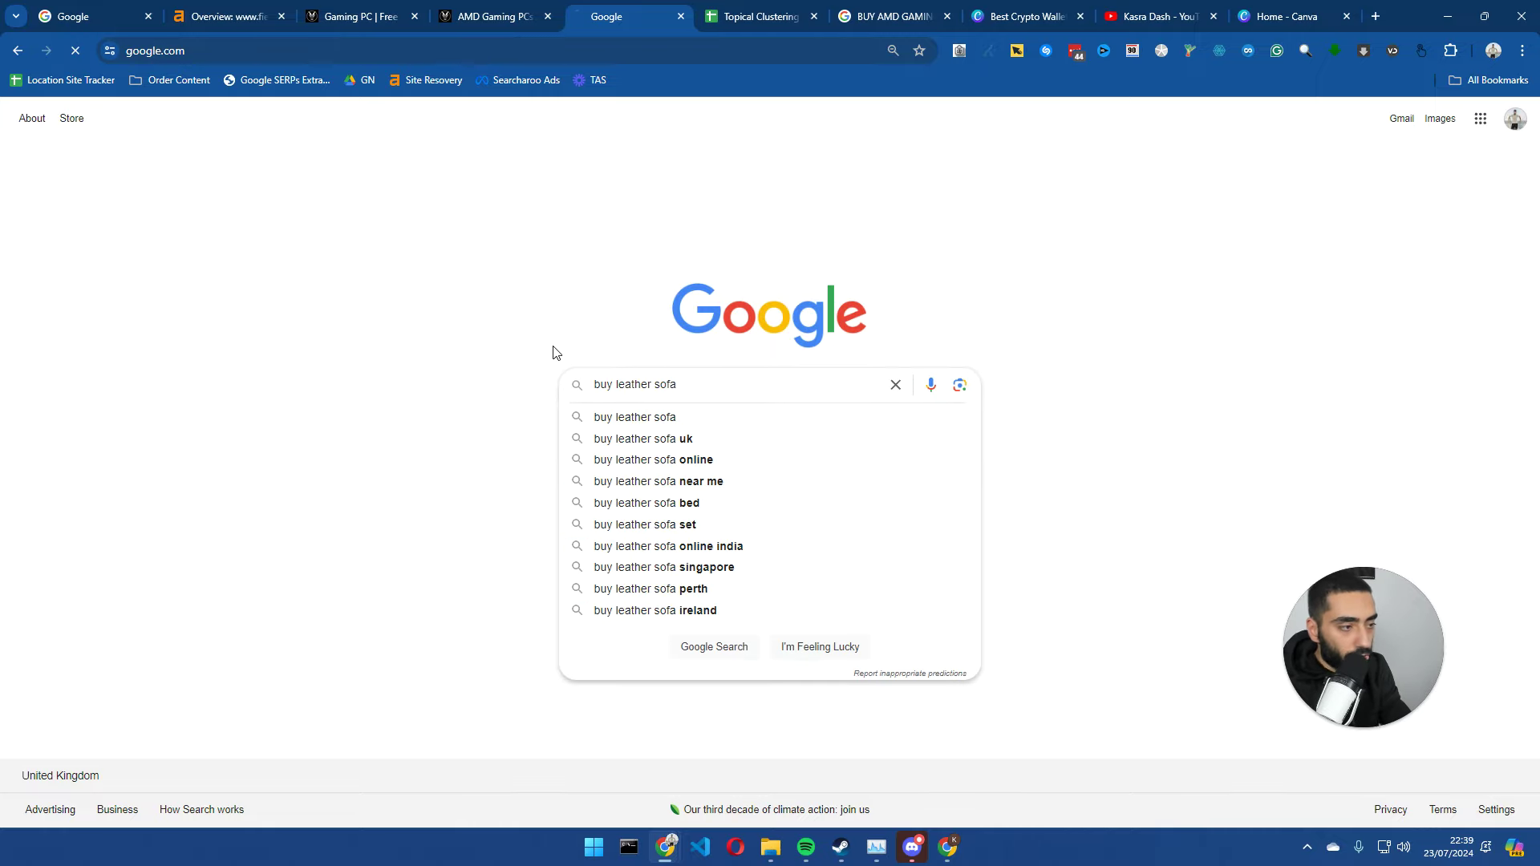
pyautogui.press('Return')
pyautogui.scroll(-15, 104, 406)
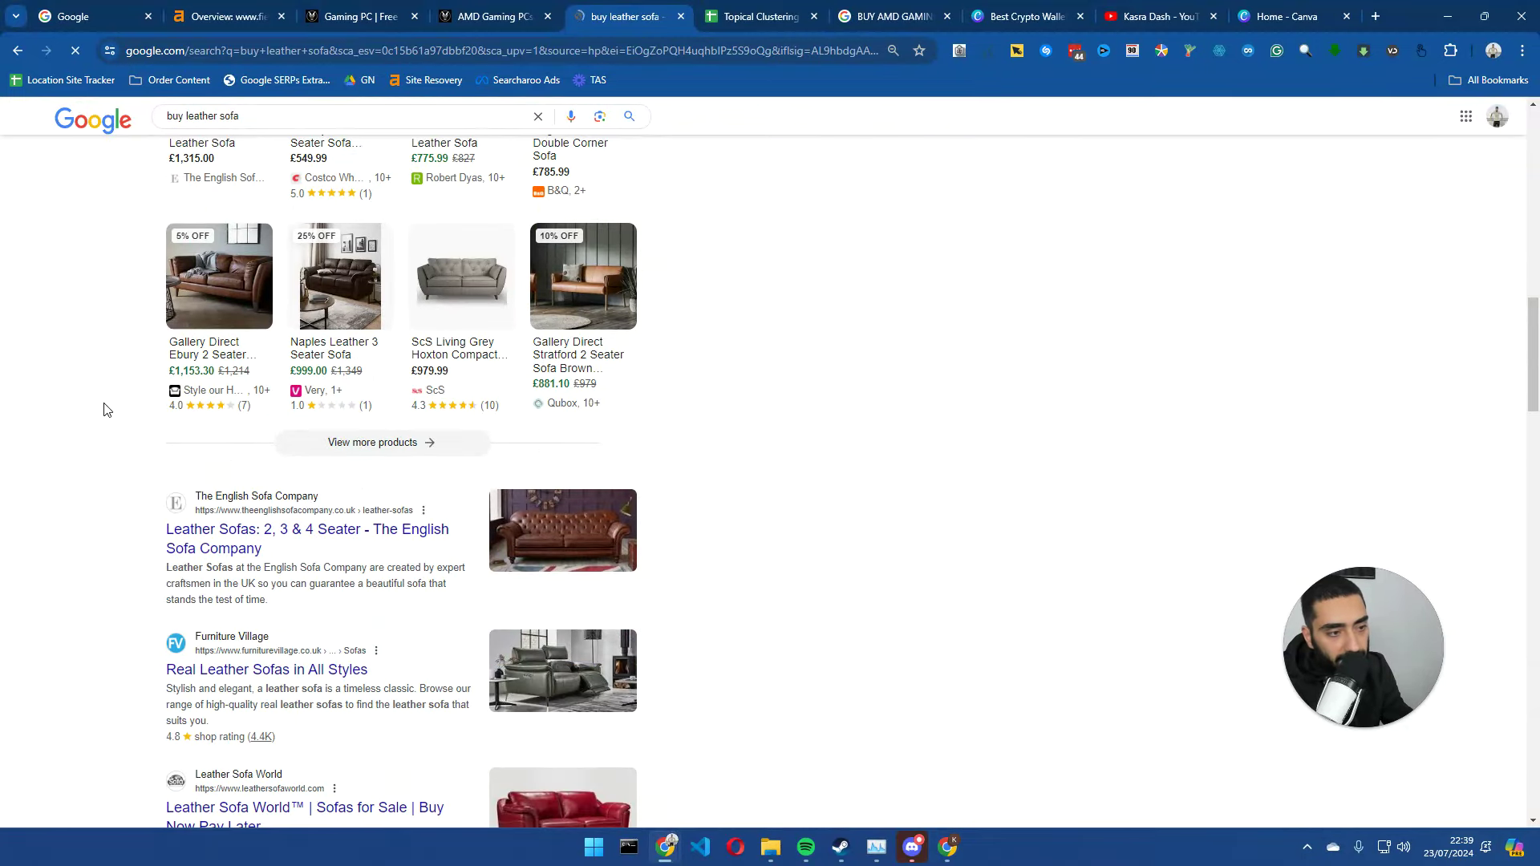
# - Open Furniture Village's leather sofas result, accept all cookies, dismiss the discount offer, and go up to the parent Sofas category
pyautogui.scroll(-2, 129, 425)
pyautogui.click(233, 505)
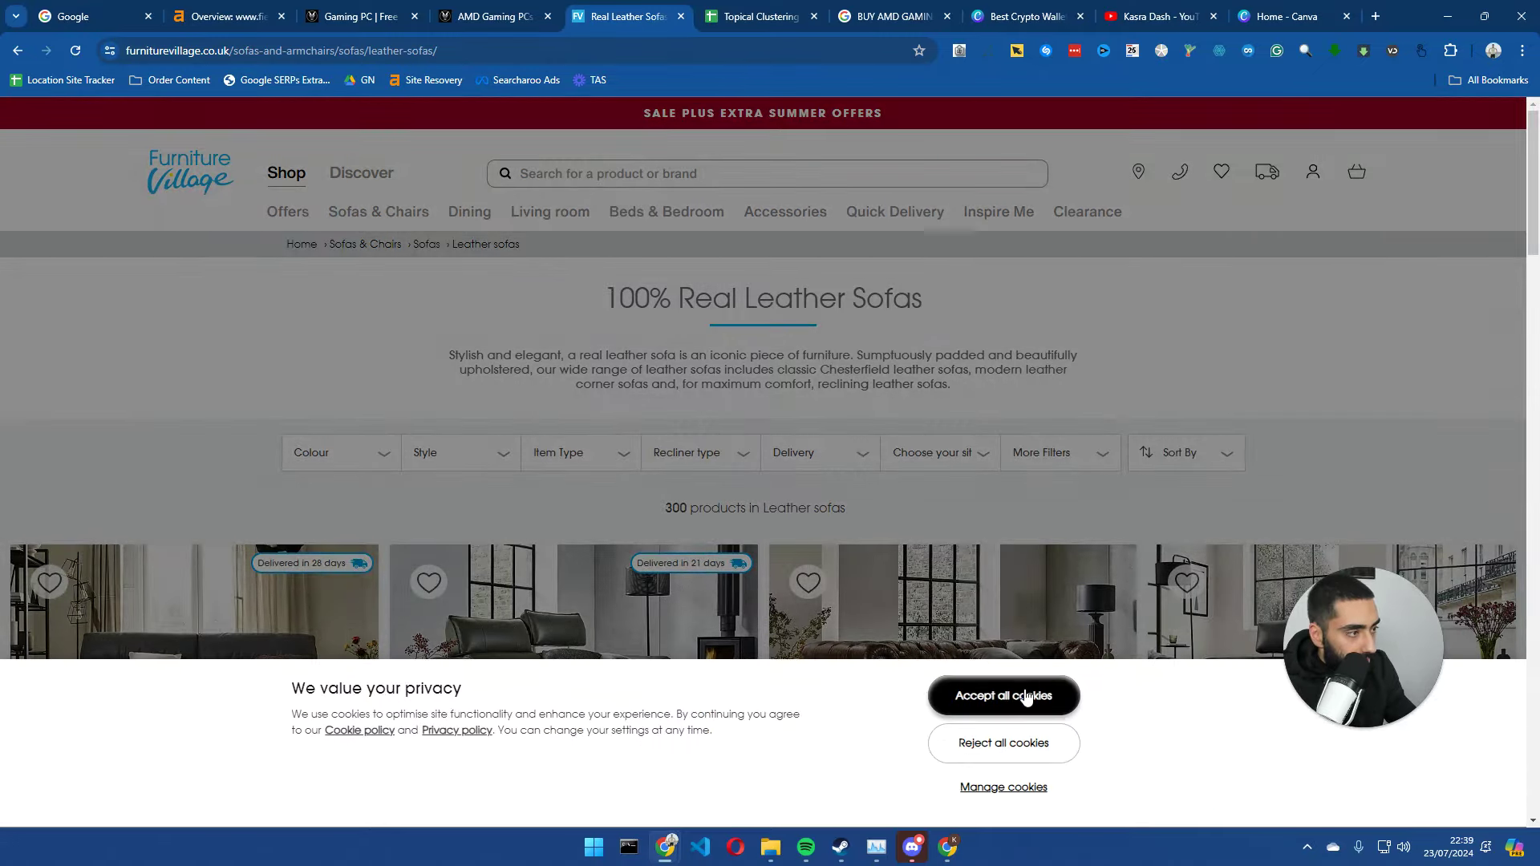
pyautogui.click(1003, 695)
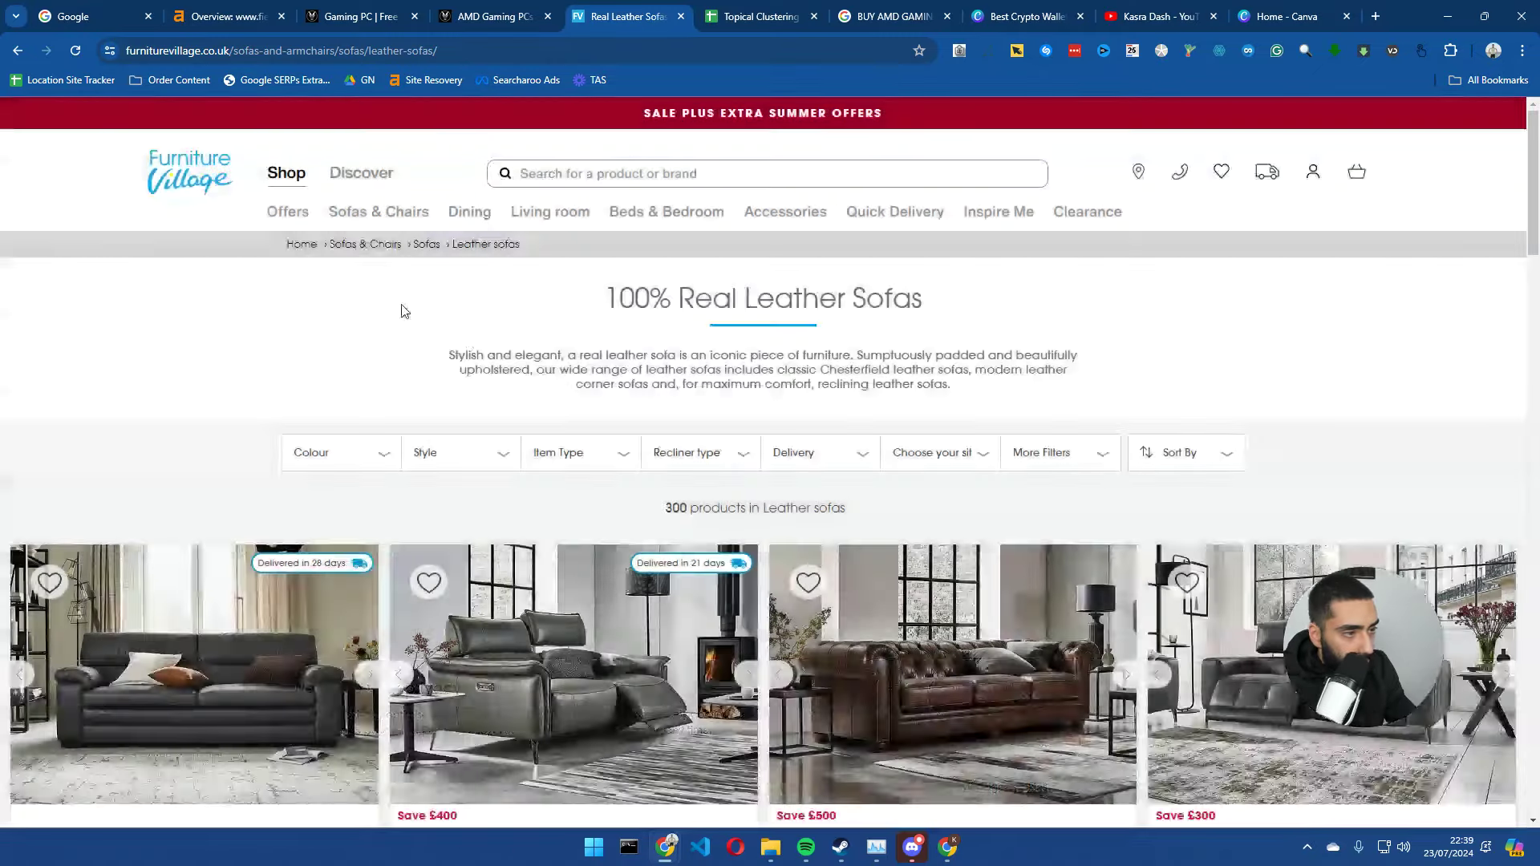
pyautogui.scroll(-1, 315, 336)
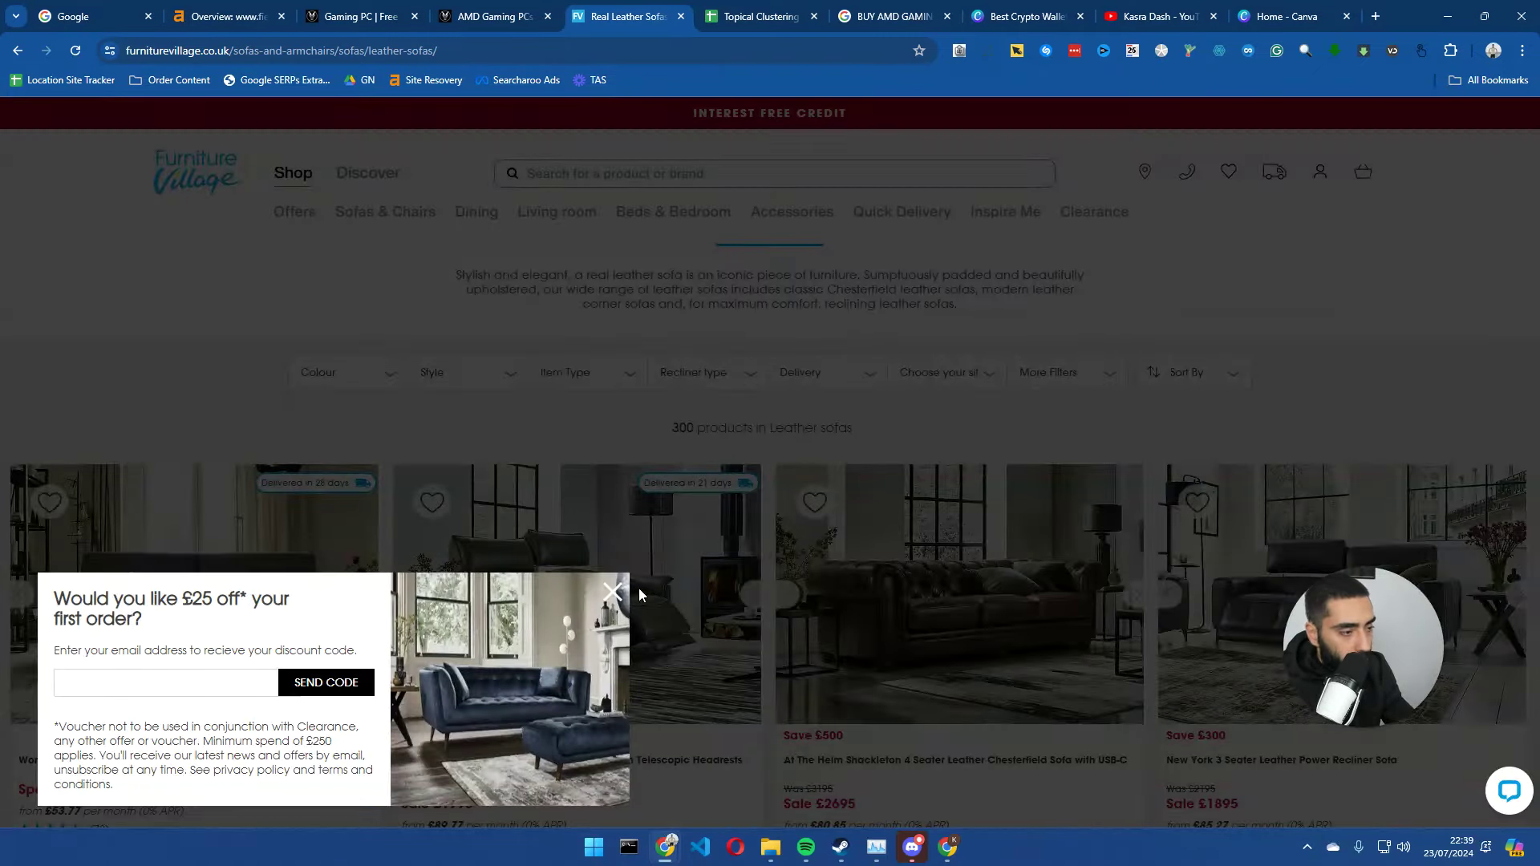
pyautogui.click(613, 592)
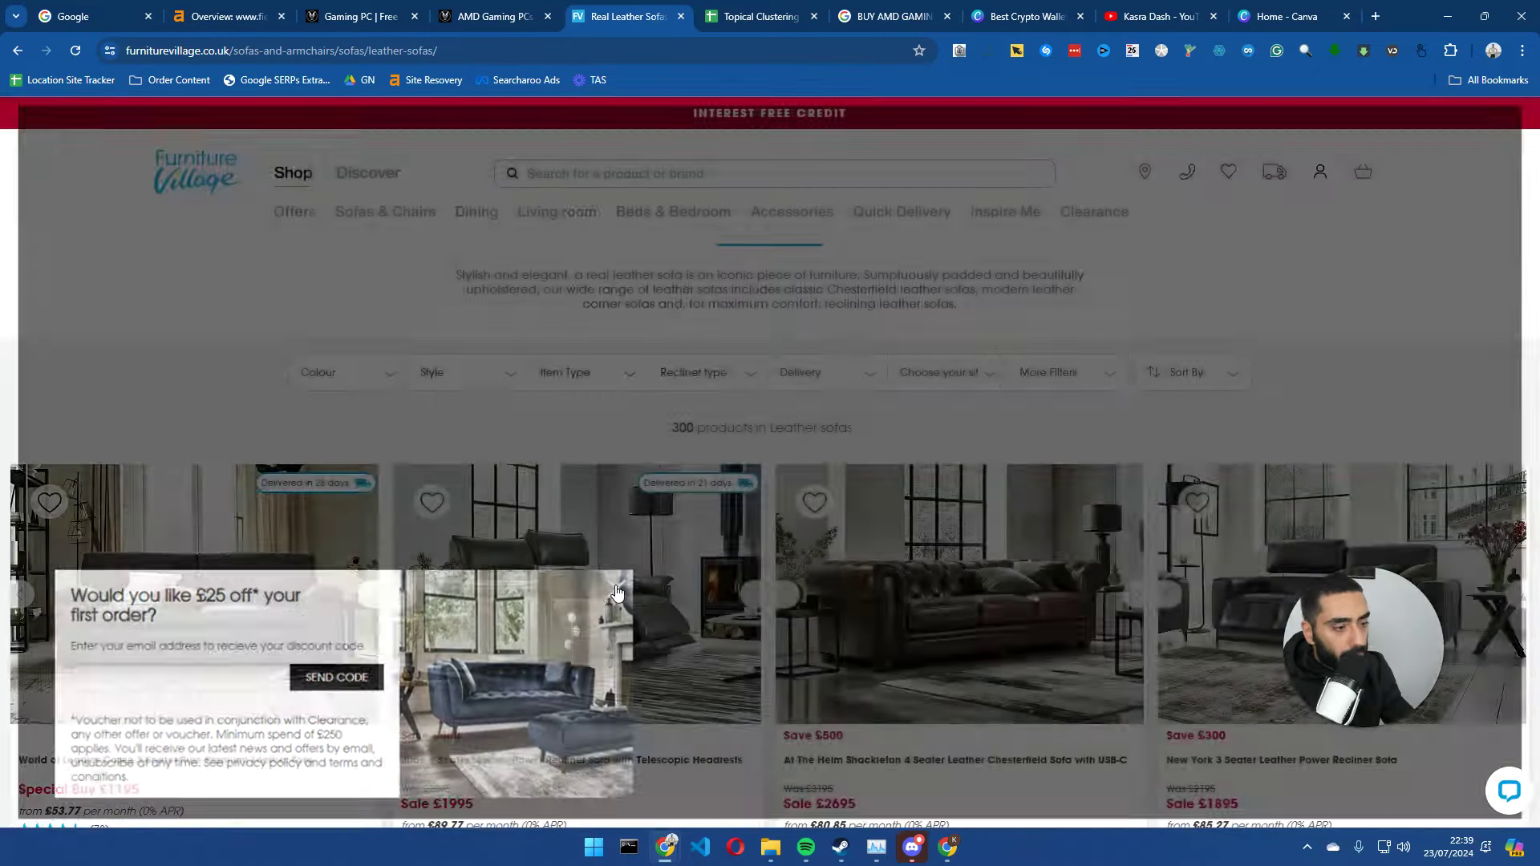
pyautogui.scroll(1, 433, 315)
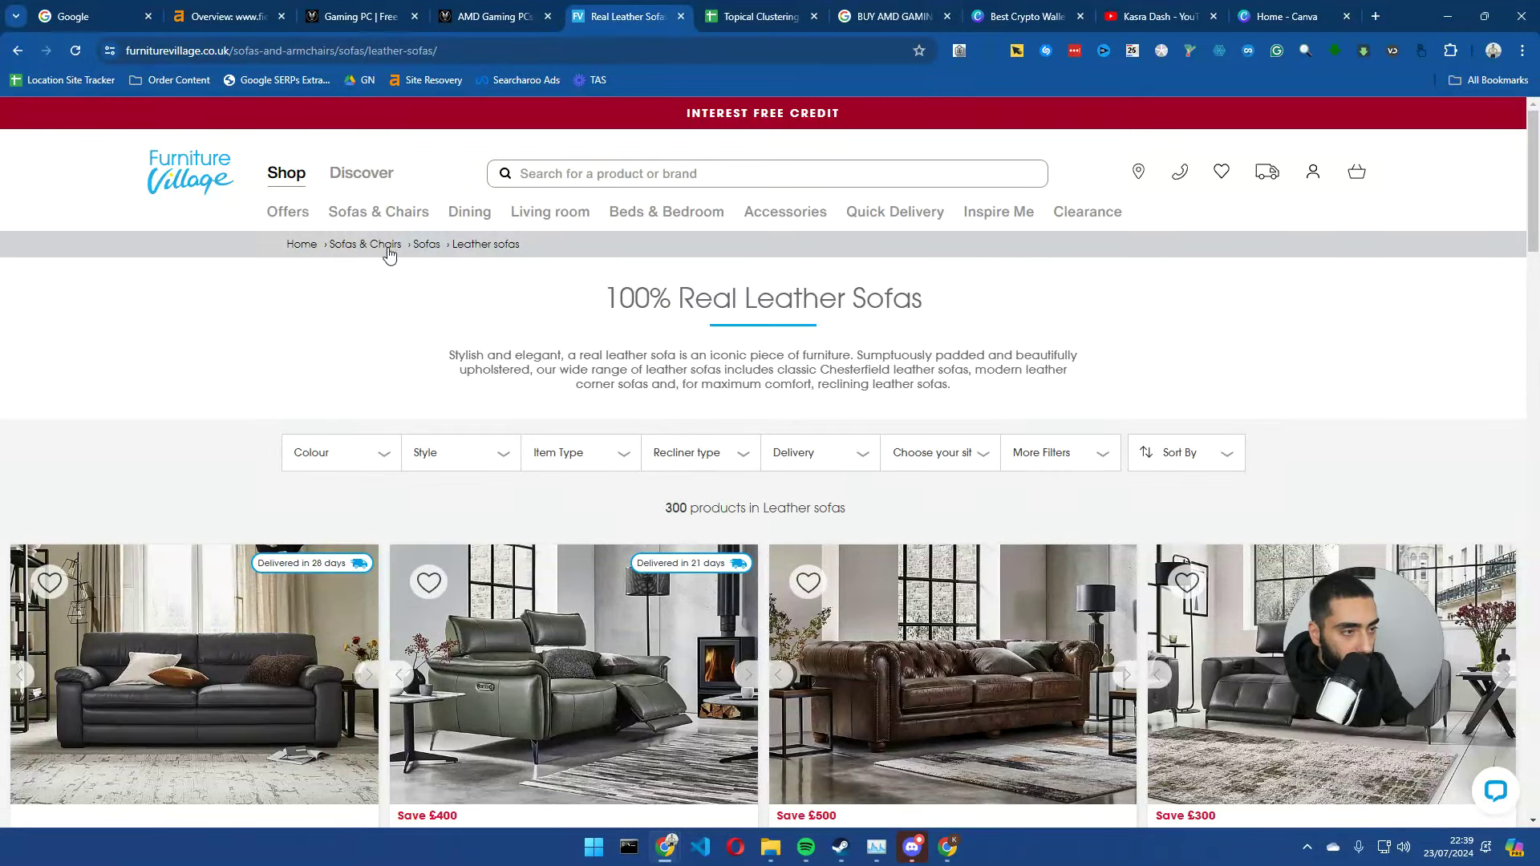
pyautogui.click(428, 247)
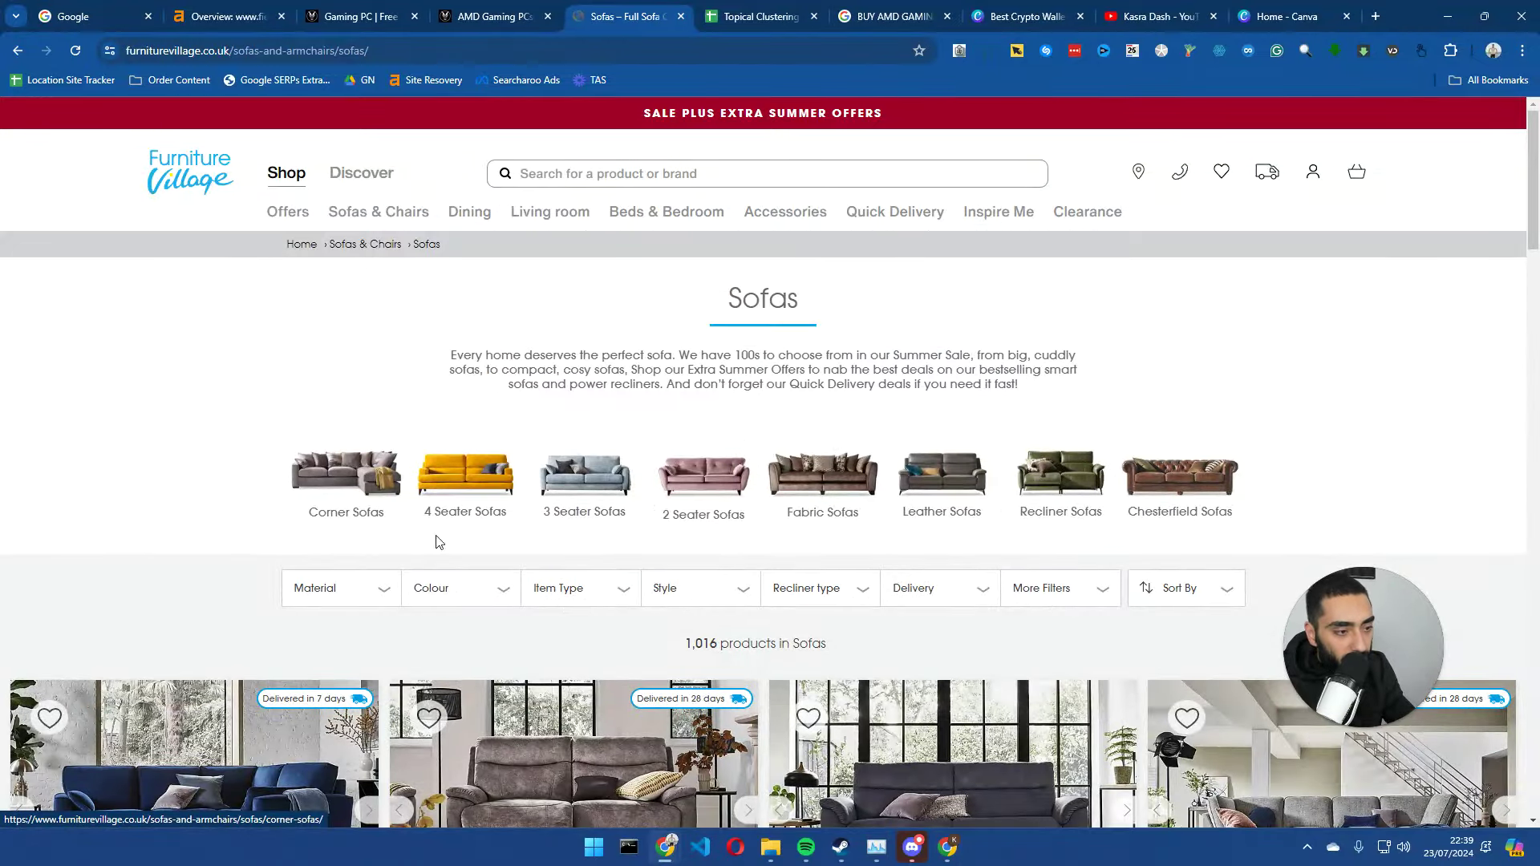
# - Copy the "Corner Sofas" category name from the Sofas page into cell A8 of the Topical Clustering sheet
pyautogui.moveTo(303, 526); pyautogui.dragTo(387, 522)
pyautogui.hotkey('ctrl', 'c')
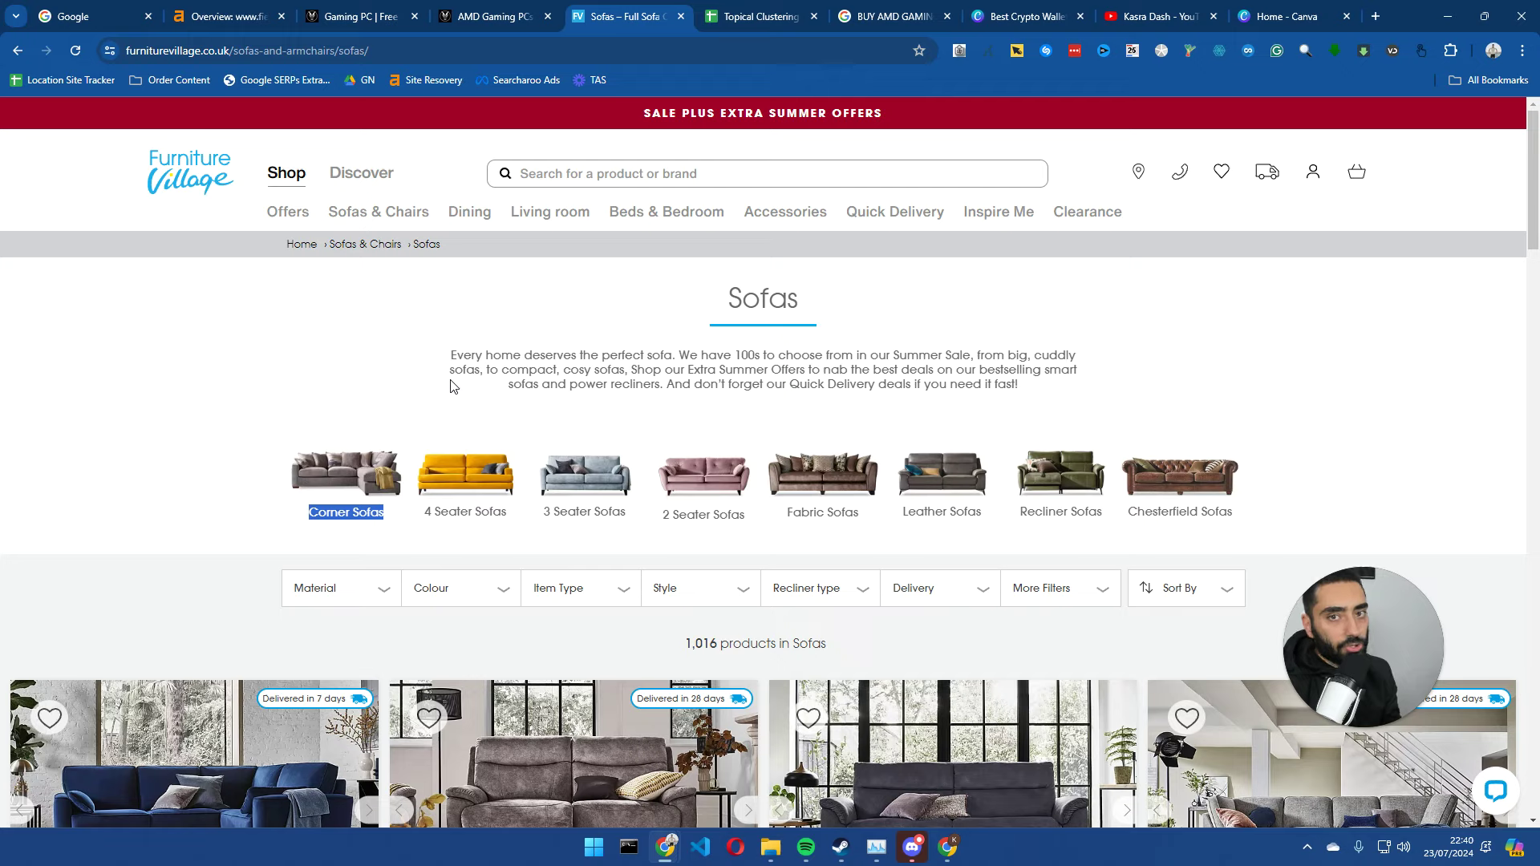
pyautogui.click(754, 16)
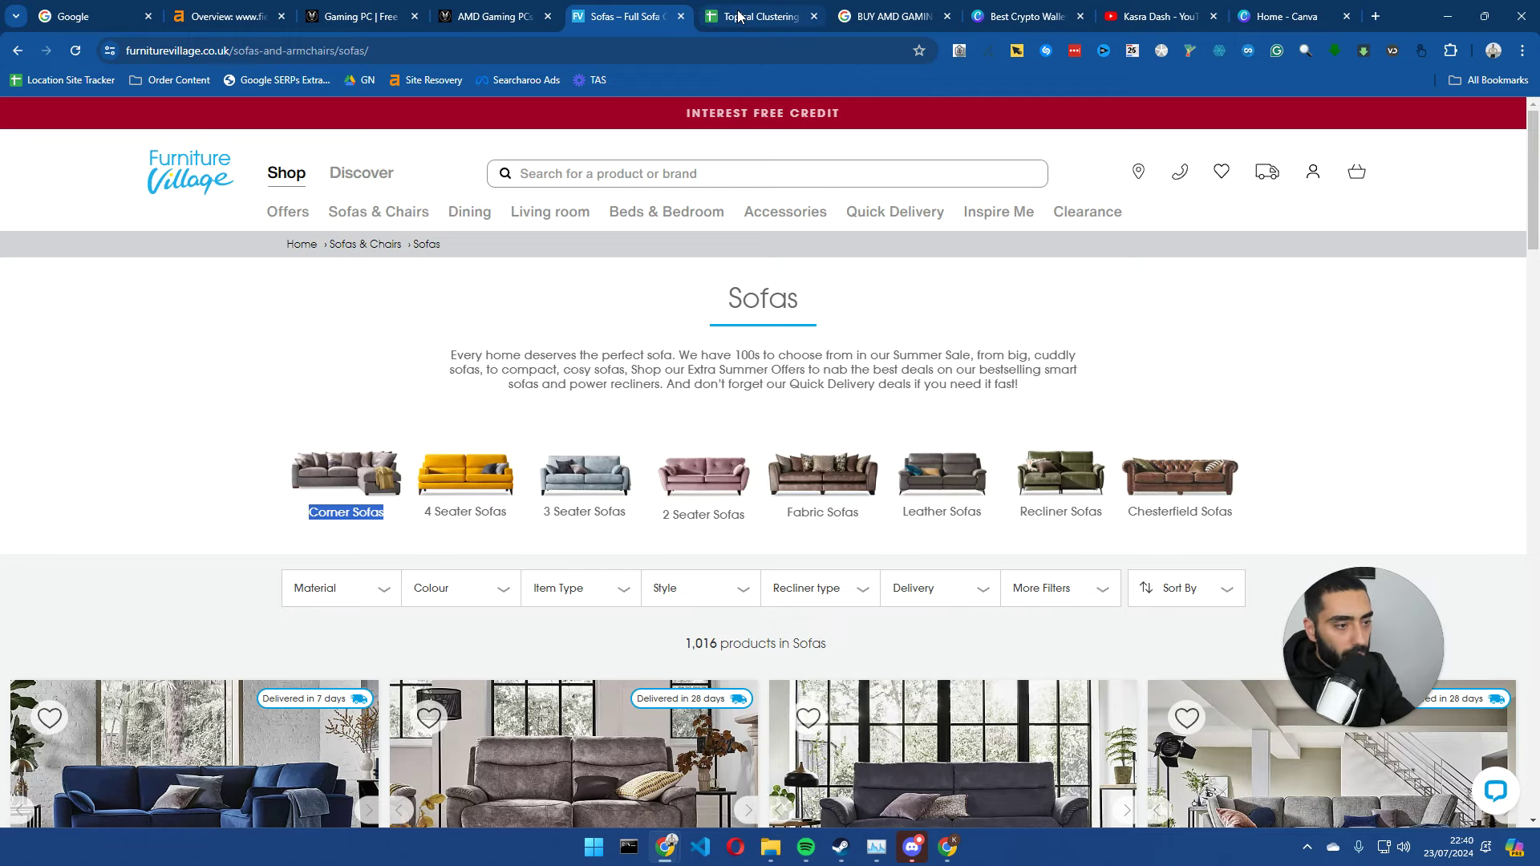
pyautogui.hotkey('ctrl', 'v')
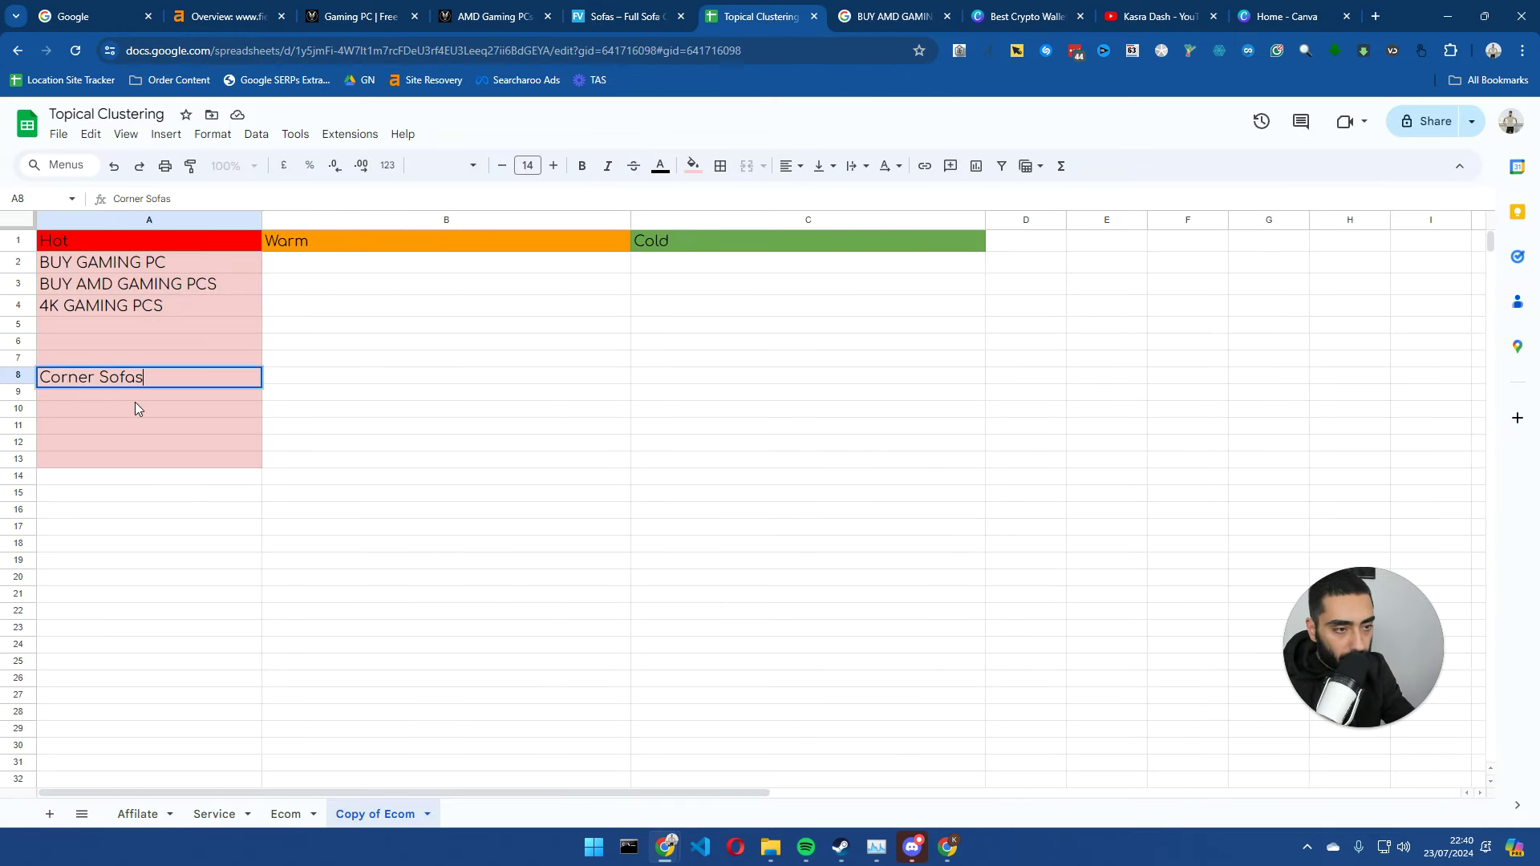
pyautogui.click(138, 403)
# - Copy the "4 Seater Sofas" category name from the Sofas page into cell A9 under Hot
pyautogui.click(611, 9)
pyautogui.moveTo(422, 530); pyautogui.dragTo(510, 527)
pyautogui.hotkey('ctrl', 'c')
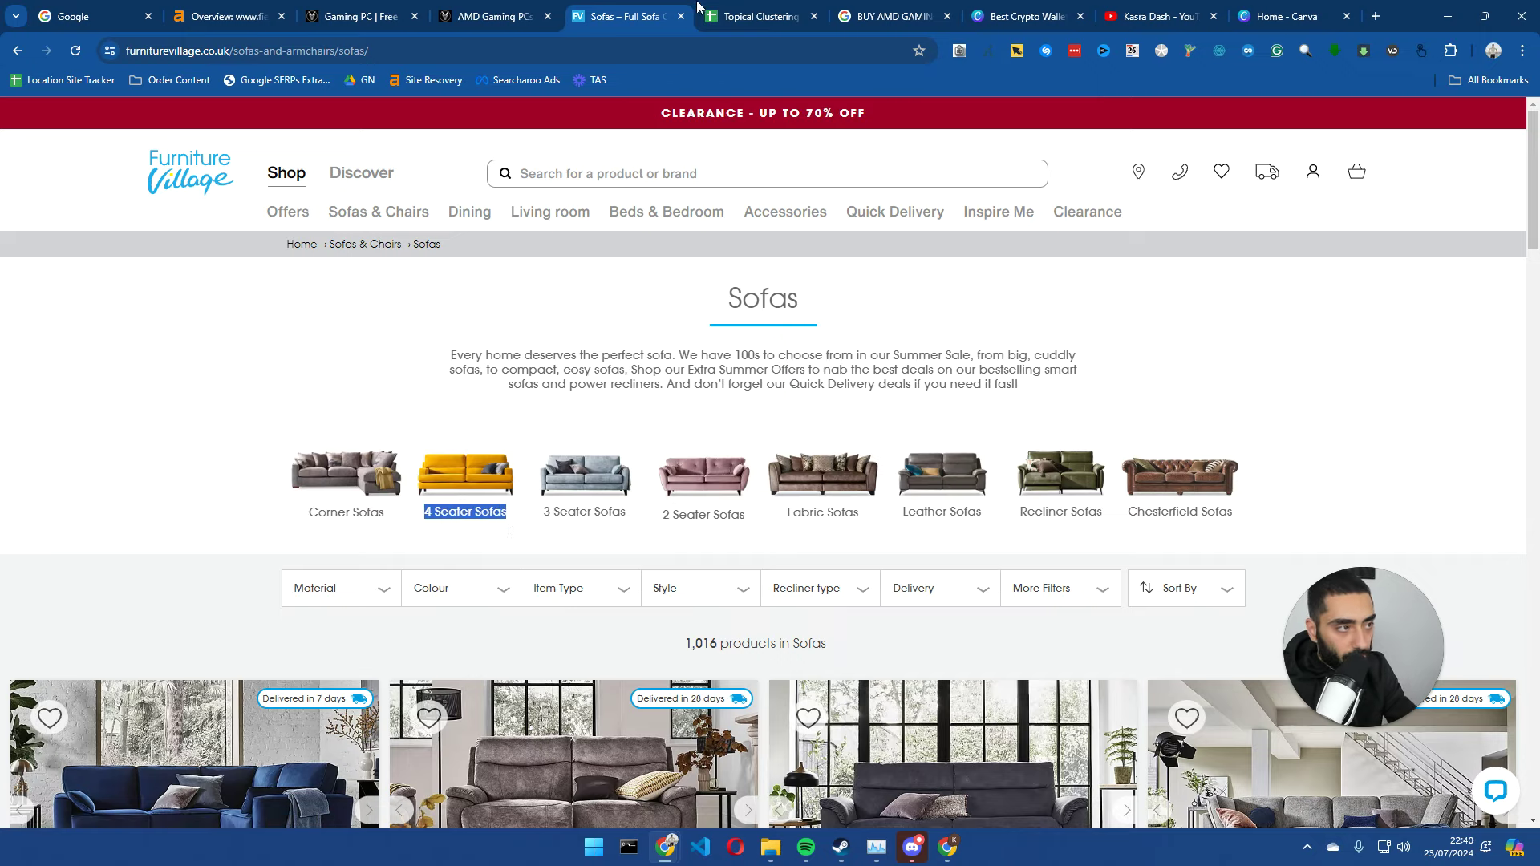
pyautogui.click(722, 23)
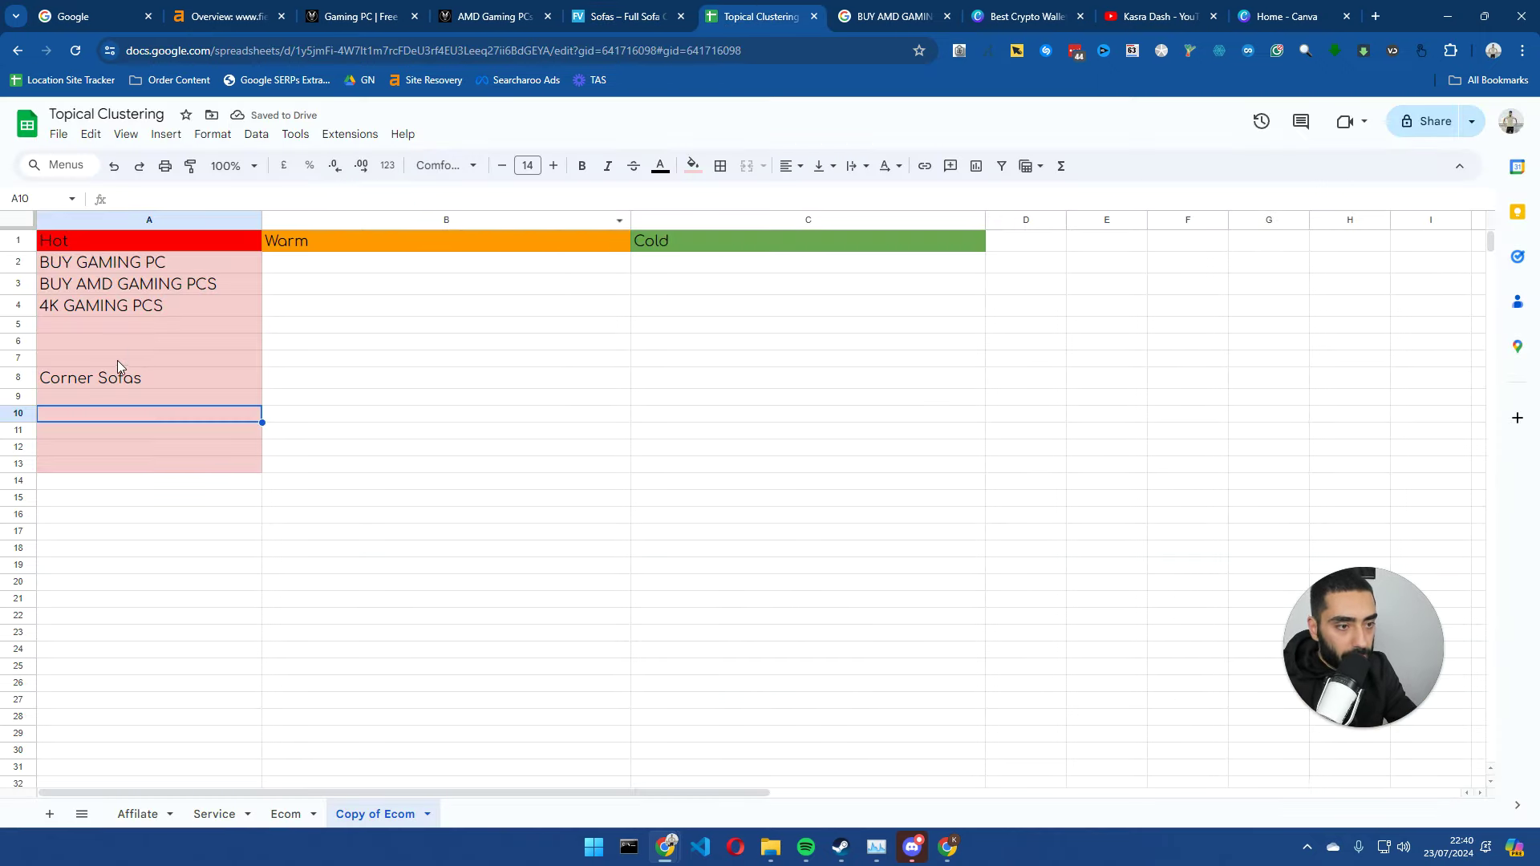
pyautogui.click(94, 396)
pyautogui.hotkey('ctrl', 'v')
pyautogui.press('Return')
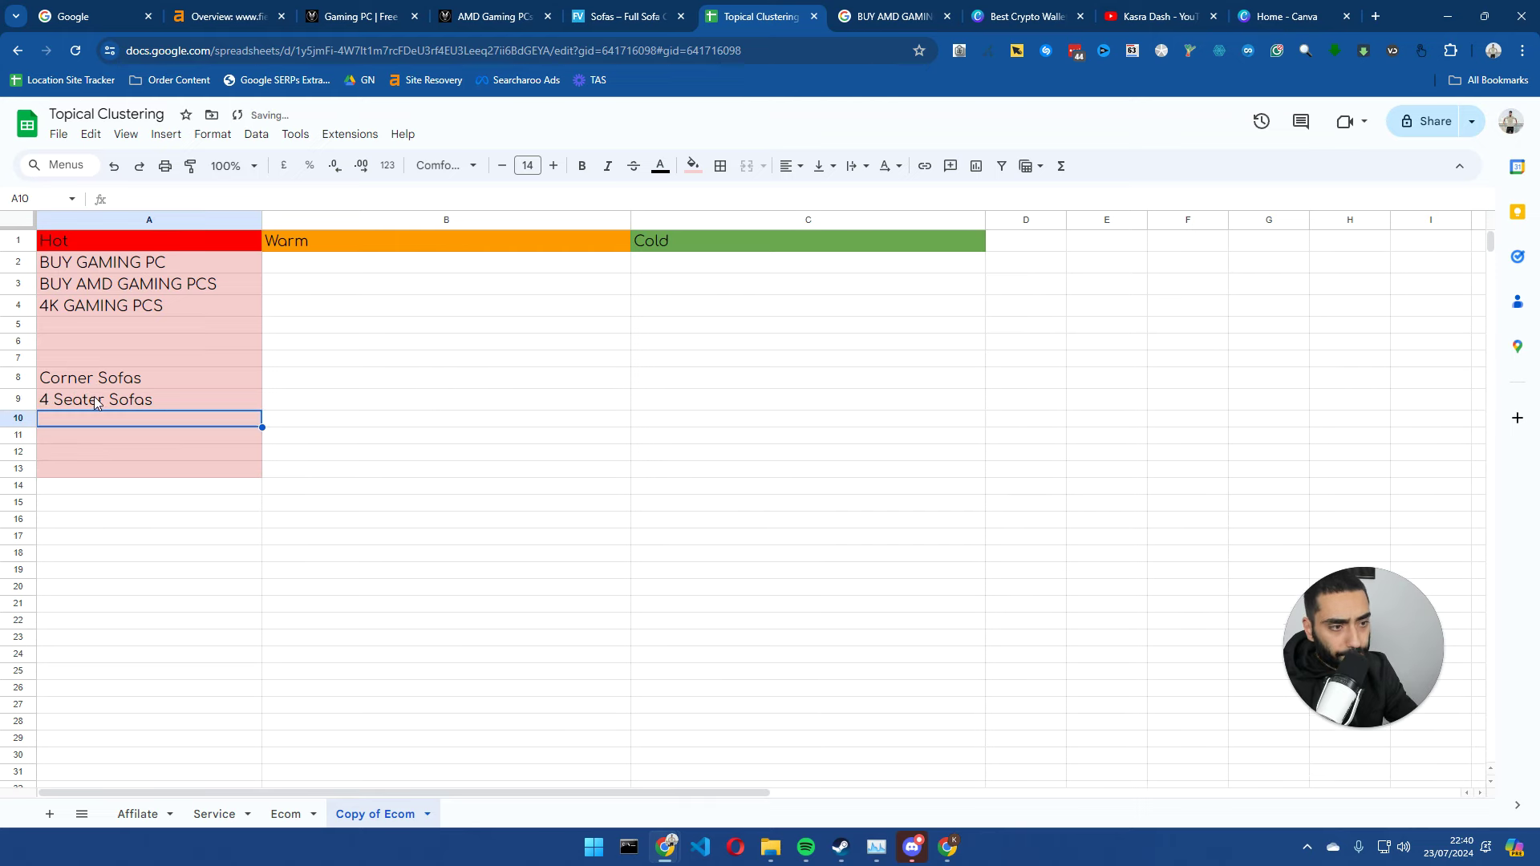
# - Open Furniture Village's 2 Seater Sofas category and copy its heading into cell A10 under Hot
pyautogui.click(625, 16)
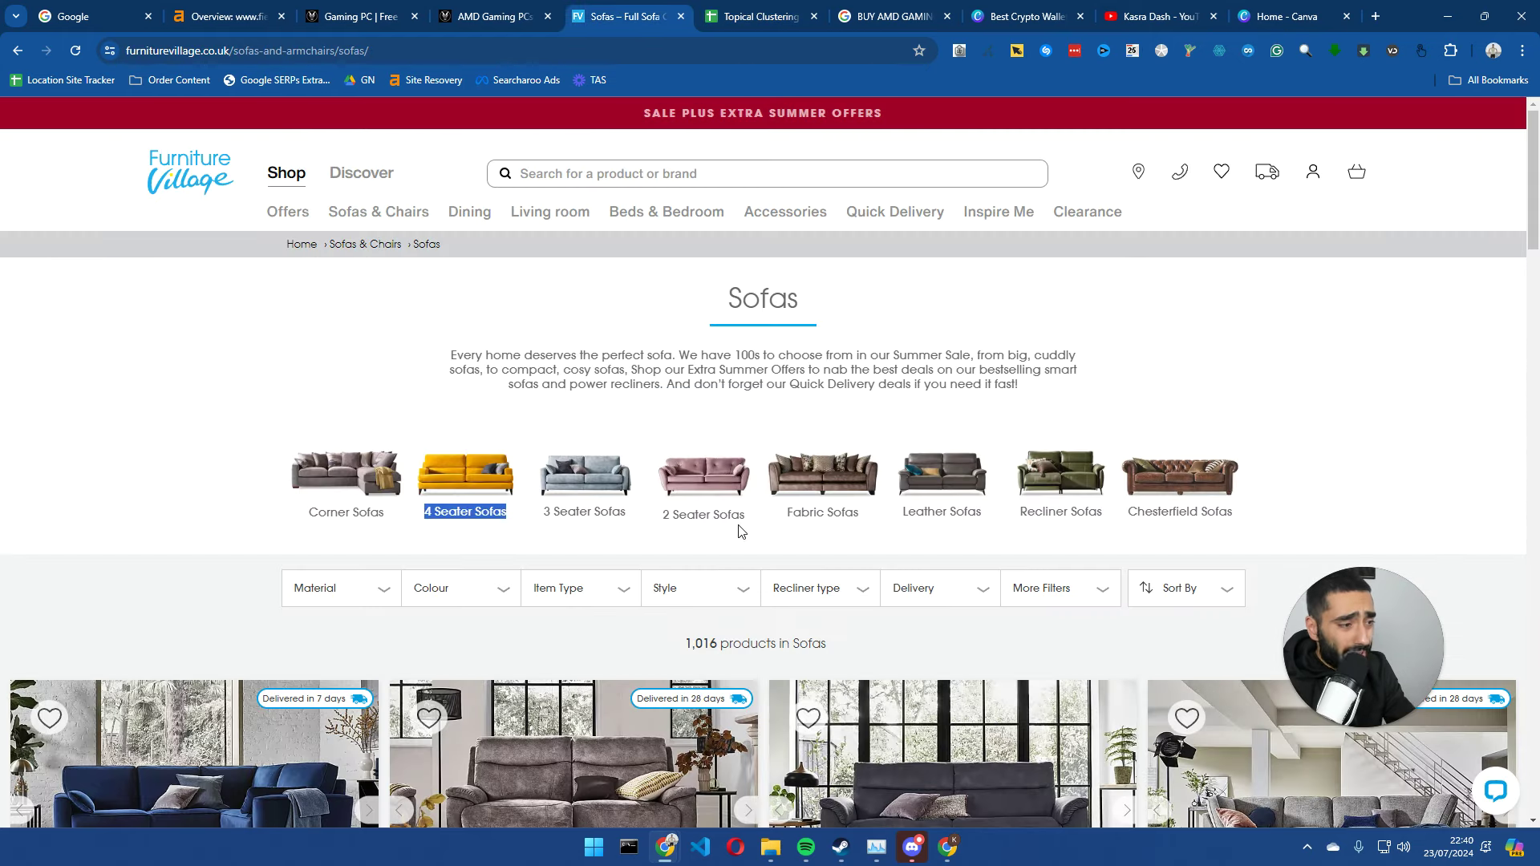
pyautogui.click(698, 515)
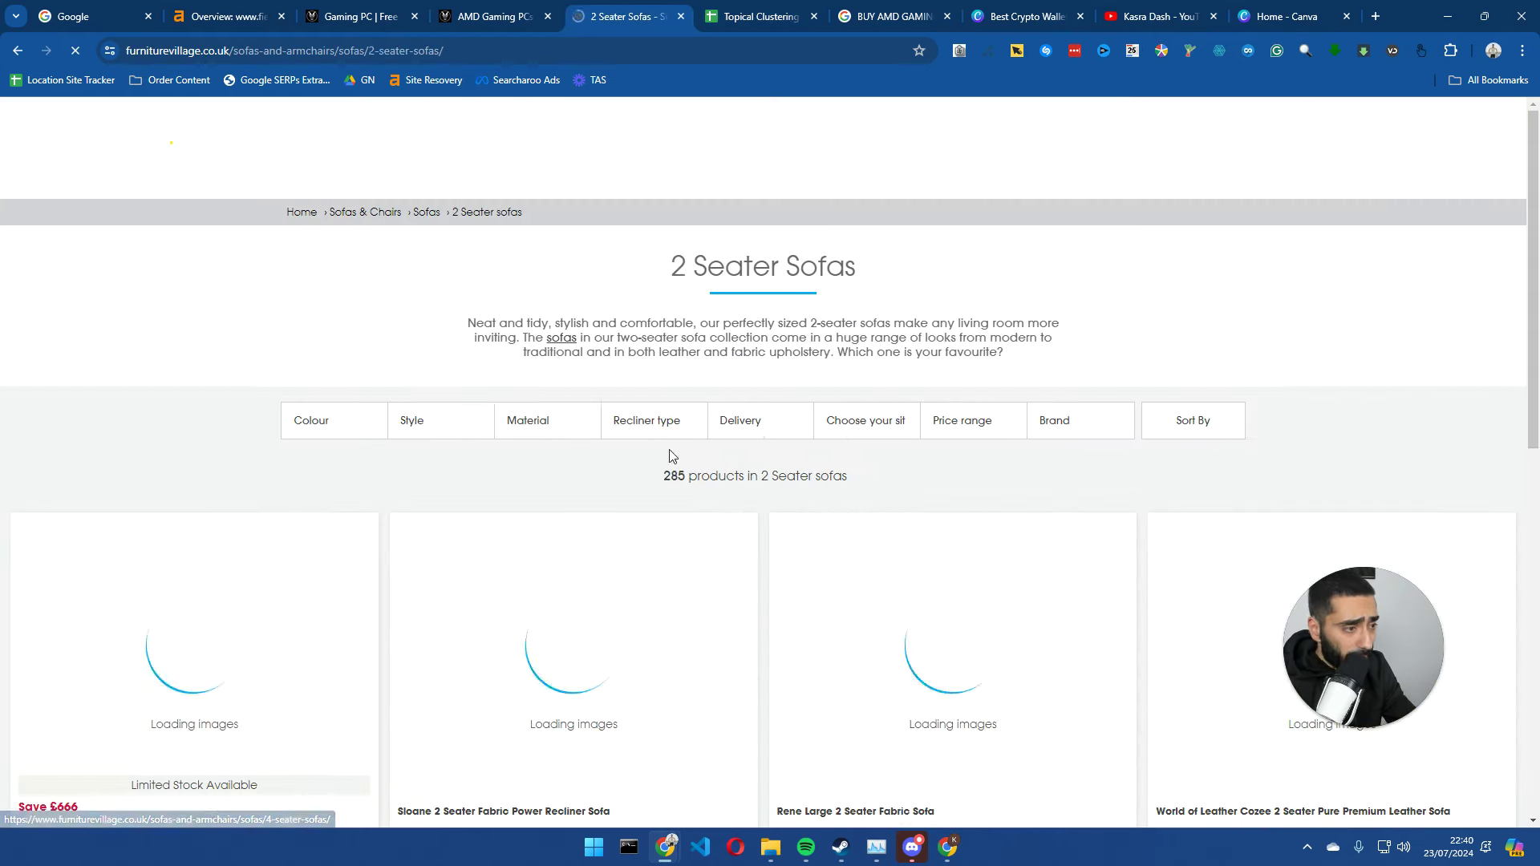
pyautogui.tripleClick(749, 270)
pyautogui.hotkey('ctrl', 'c')
pyautogui.click(755, 16)
pyautogui.doubleClick(78, 419)
pyautogui.hotkey('ctrl', 'v')
pyautogui.press('Return')
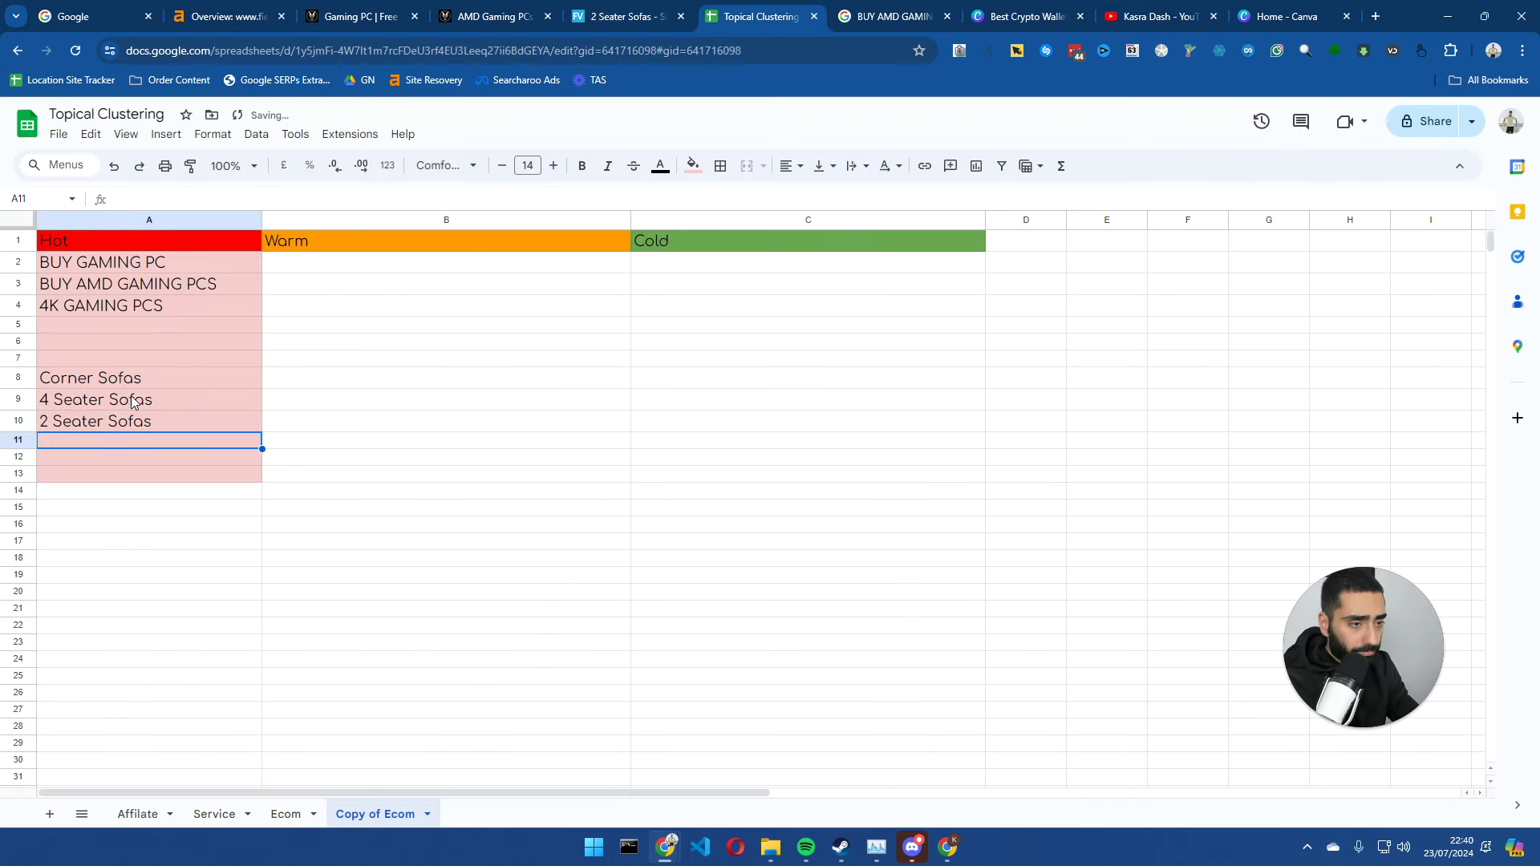
# - Go back to Furniture Village's main Sofas category, review the remaining sofa types, and return to the spreadsheet
pyautogui.click(634, 16)
pyautogui.click(18, 51)
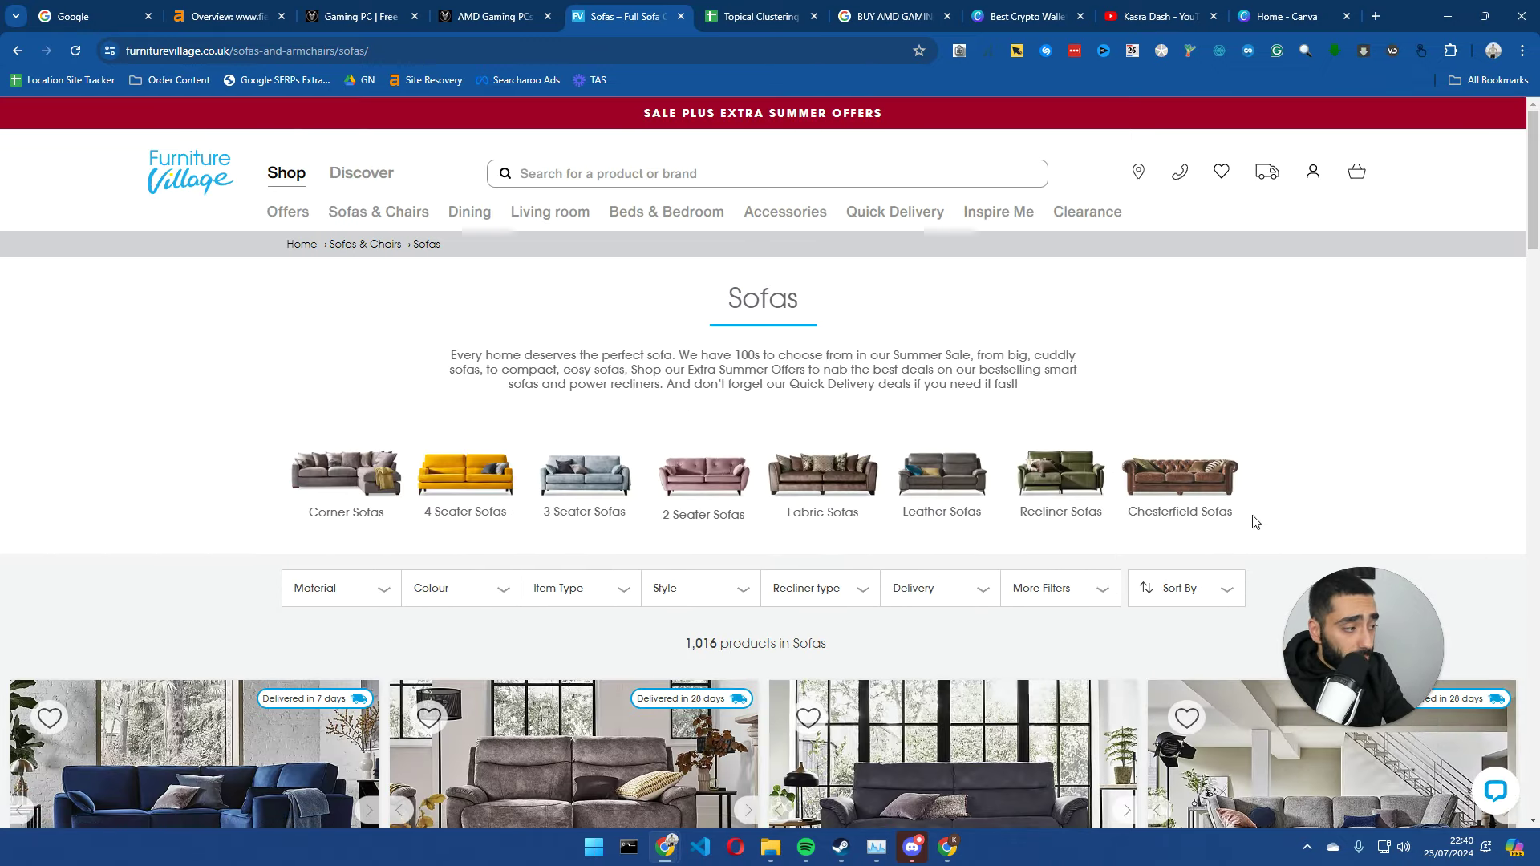
pyautogui.moveTo(1234, 514); pyautogui.dragTo(1153, 517)
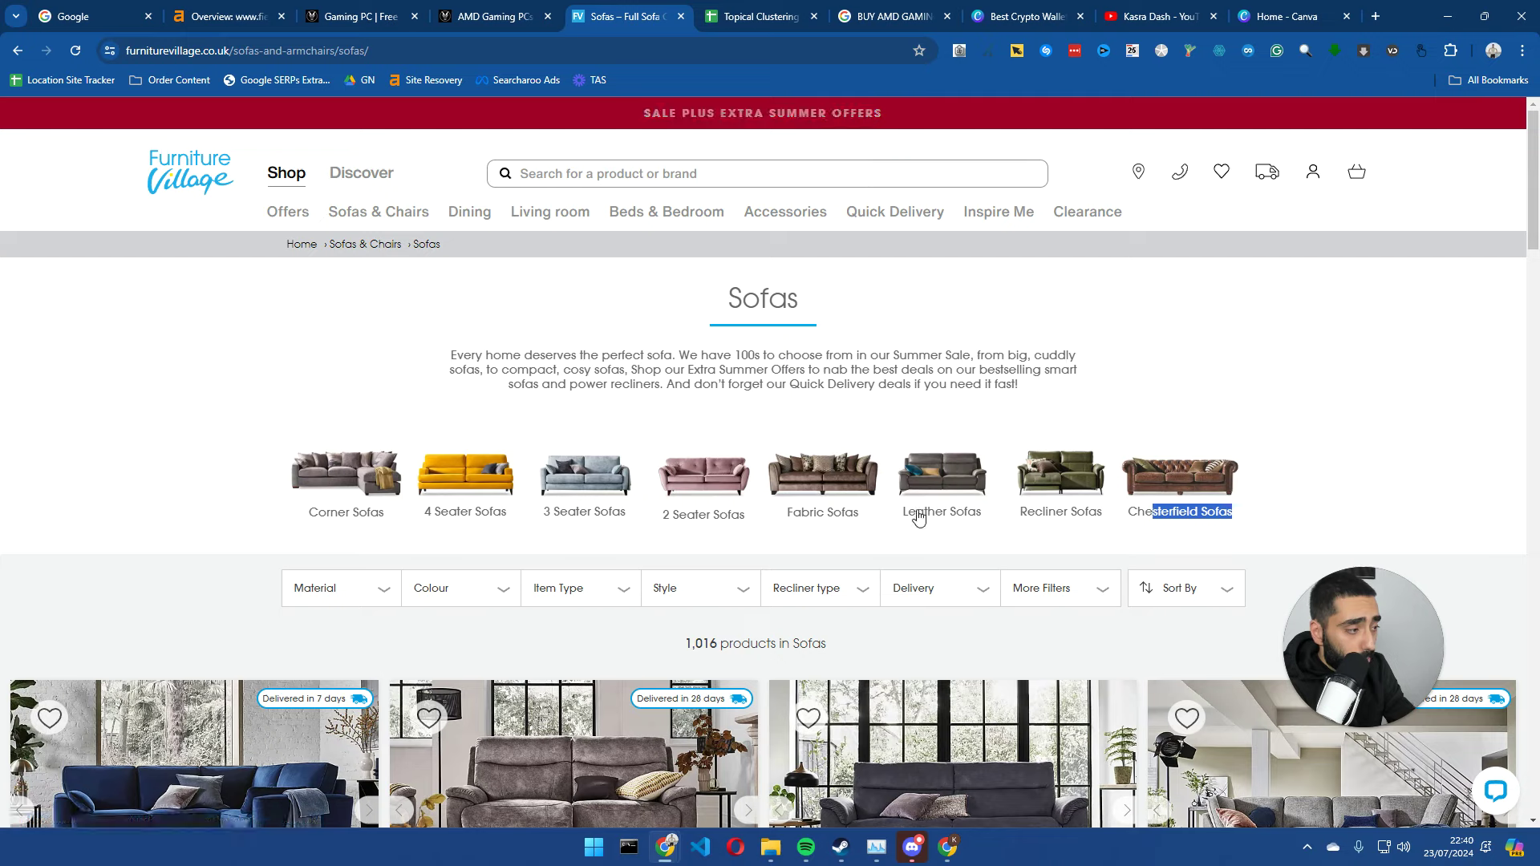
pyautogui.click(727, 8)
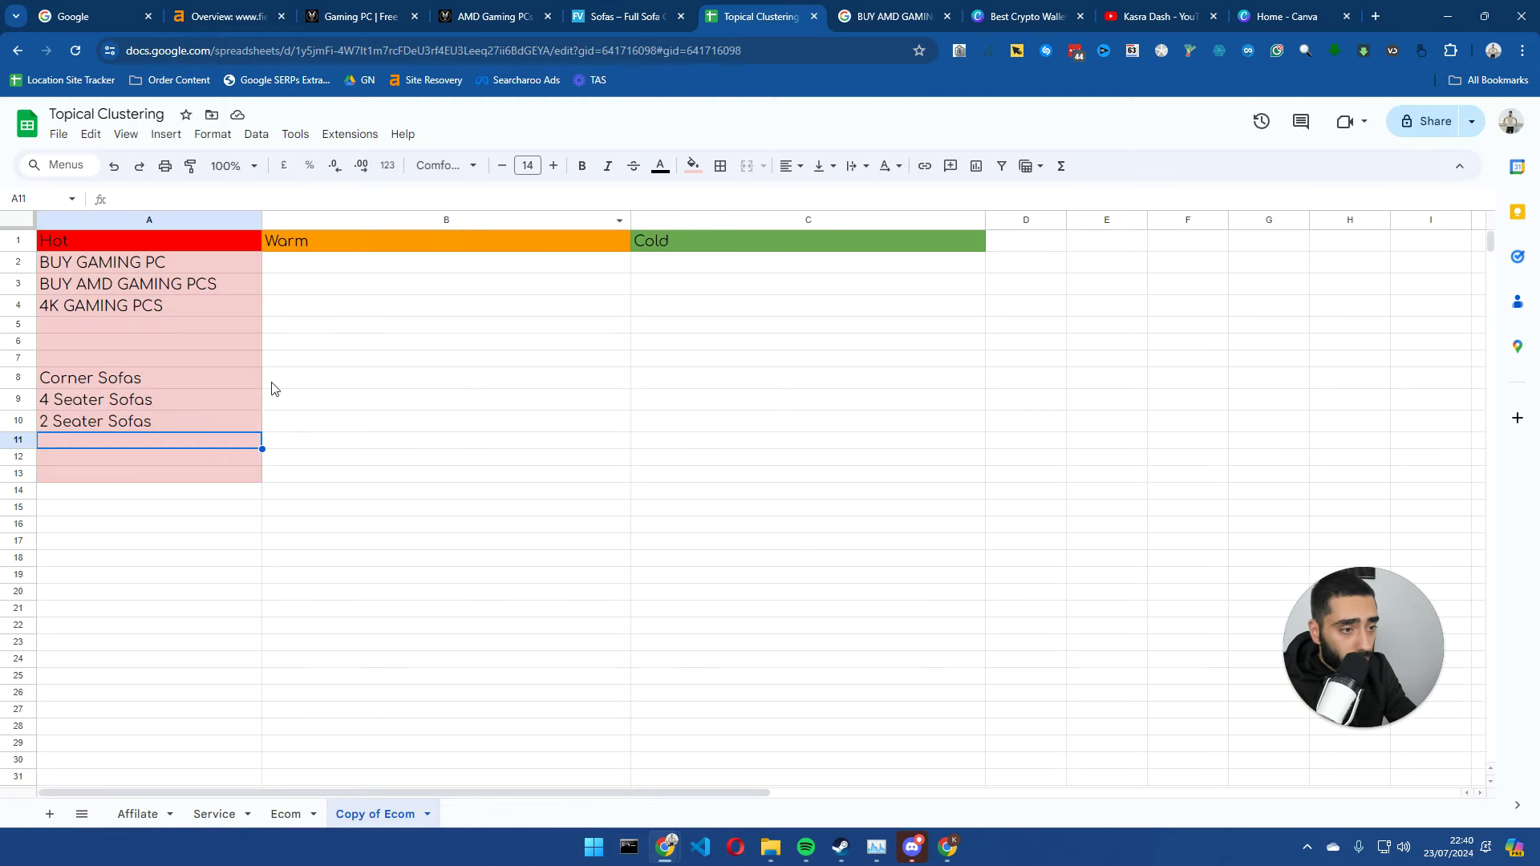
# - Enter the material keywords "FABRIC SOFA" in A12 and "LEATHER SOFA" in A13, leaving A11 blank as a separator
pyautogui.click(95, 469)
pyautogui.doubleClick(103, 456)
pyautogui.write('F')
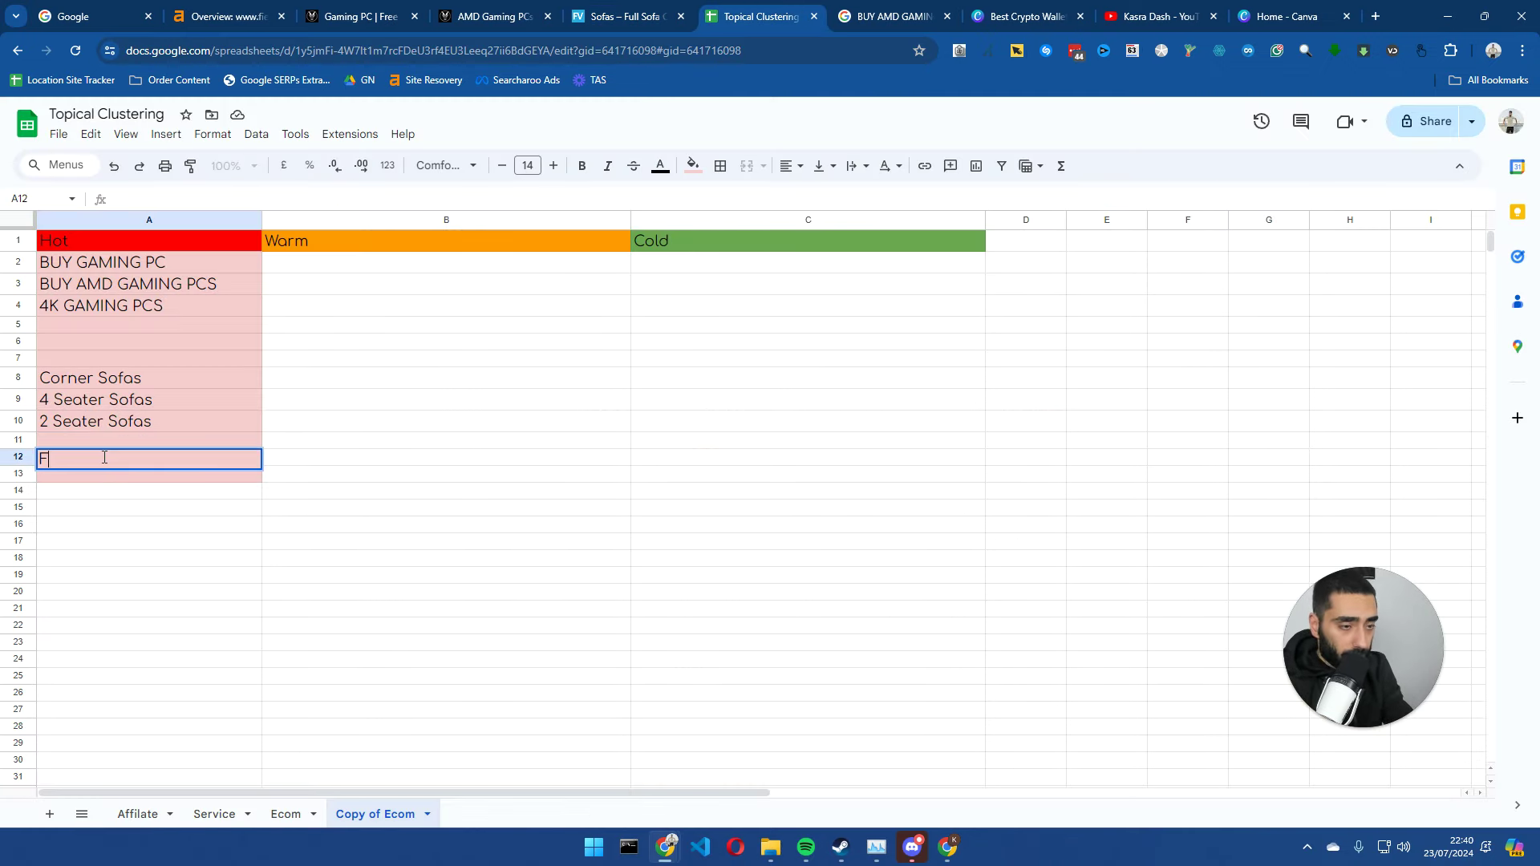
pyautogui.write('ABRIC SOFA')
pyautogui.press('Return')
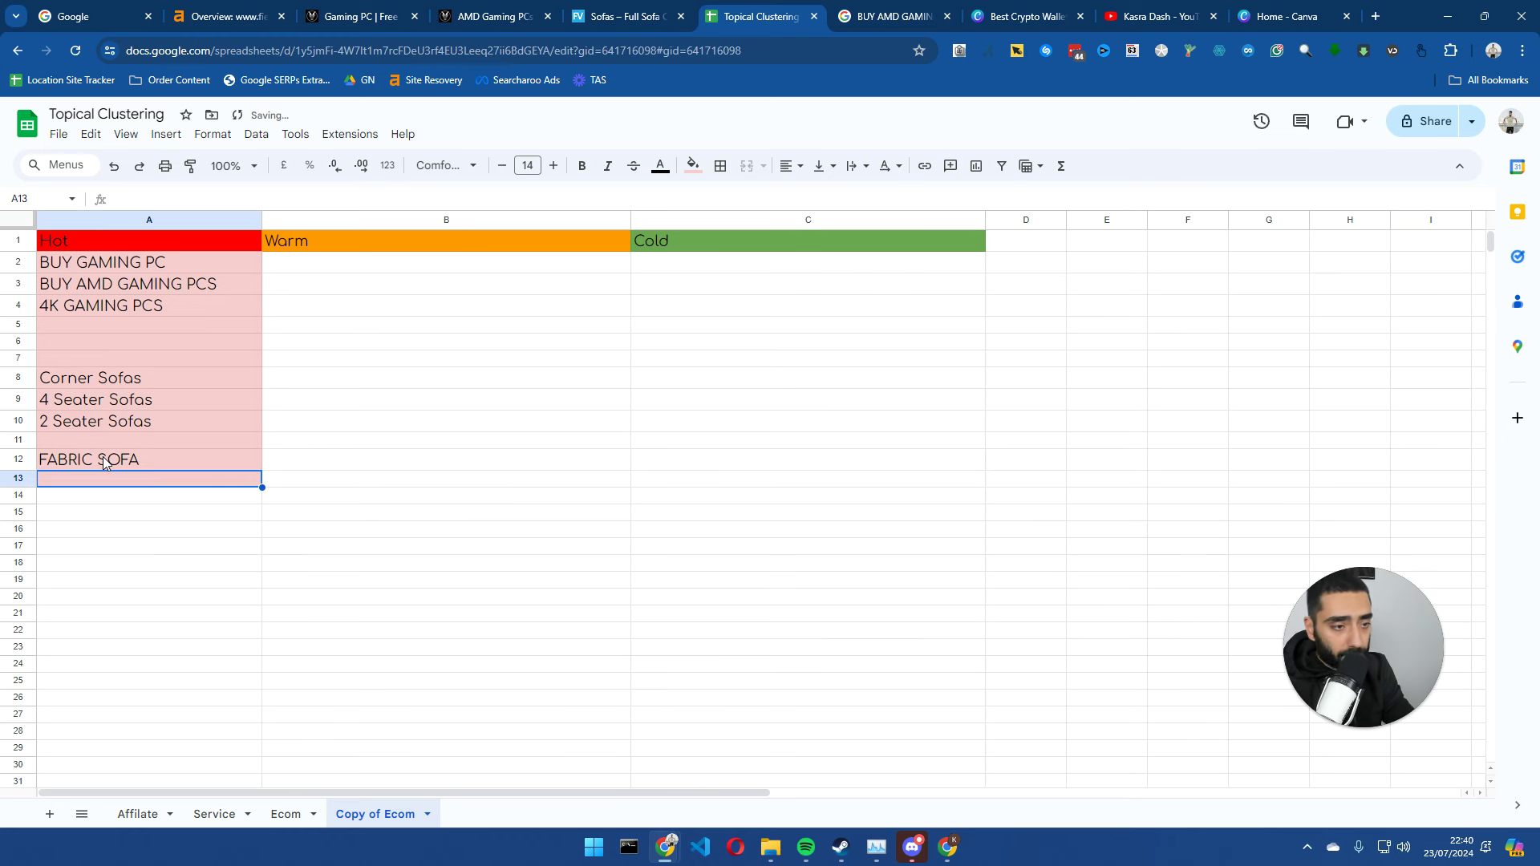
pyautogui.write('LEAT')
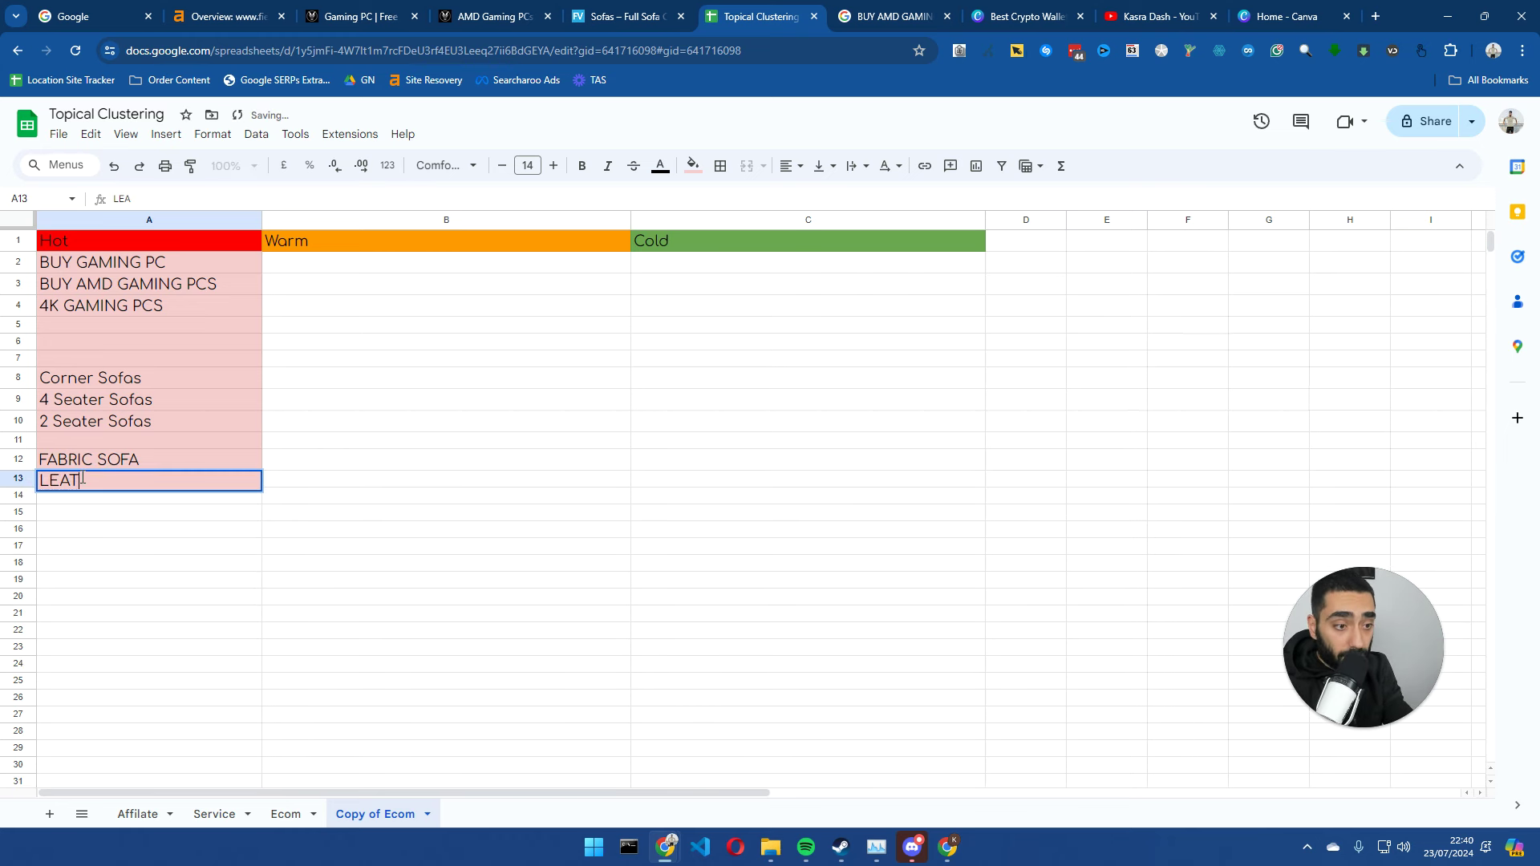
pyautogui.write('HER SOFA')
pyautogui.press('Return')
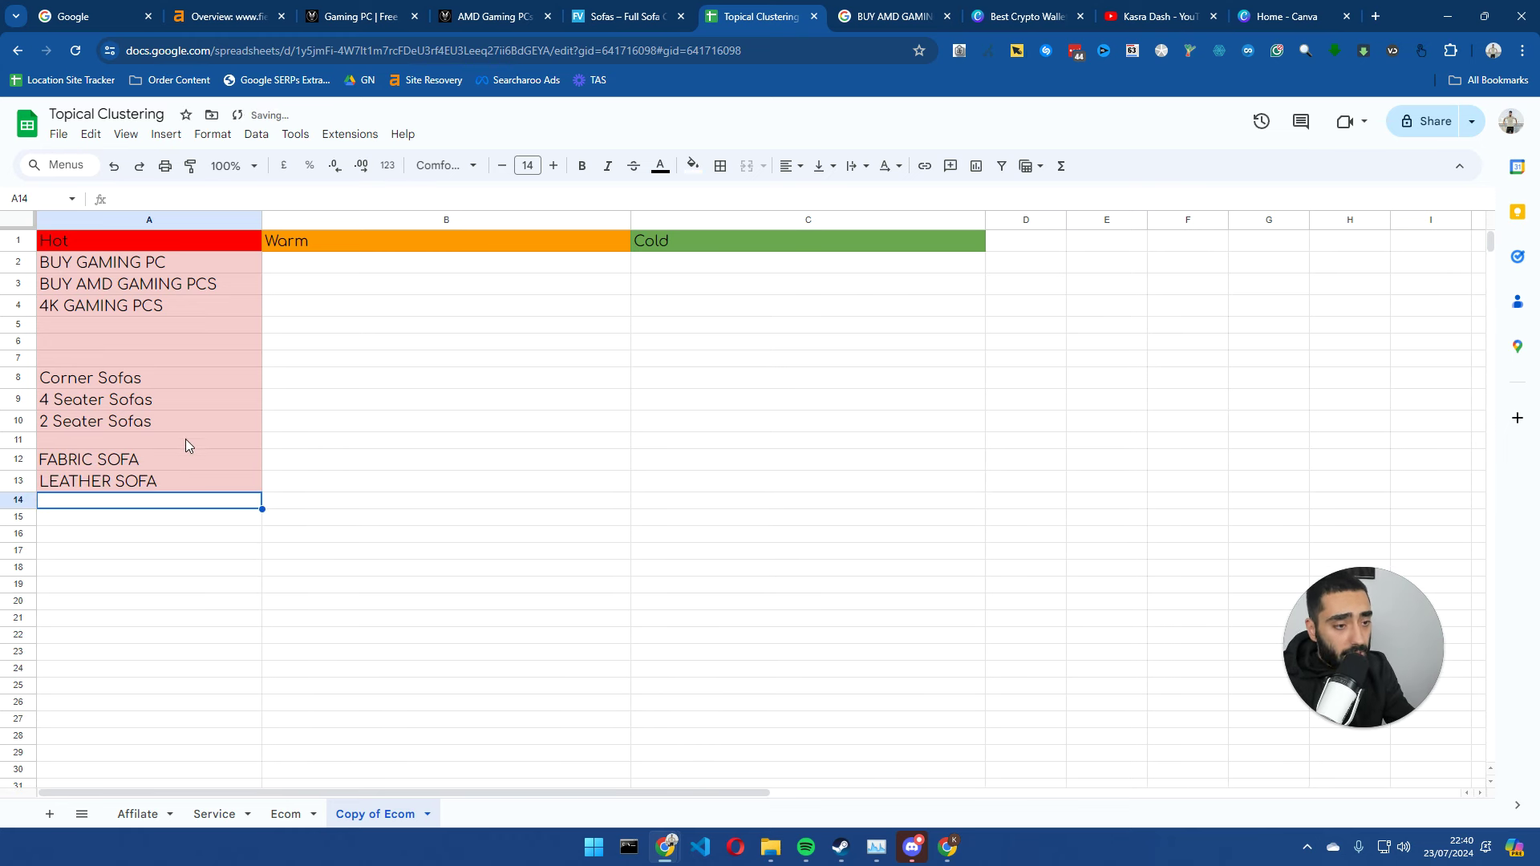
# - Extend the Hot column's light red fill down to A19 by copying an empty shaded cell into A14 and filling downward
pyautogui.click(186, 443)
pyautogui.hotkey('ctrl', 'c')
pyautogui.click(161, 500)
pyautogui.hotkey('ctrl', 'v')
pyautogui.moveTo(260, 508); pyautogui.dragTo(241, 588)
pyautogui.click(210, 633)
pyautogui.click(161, 509)
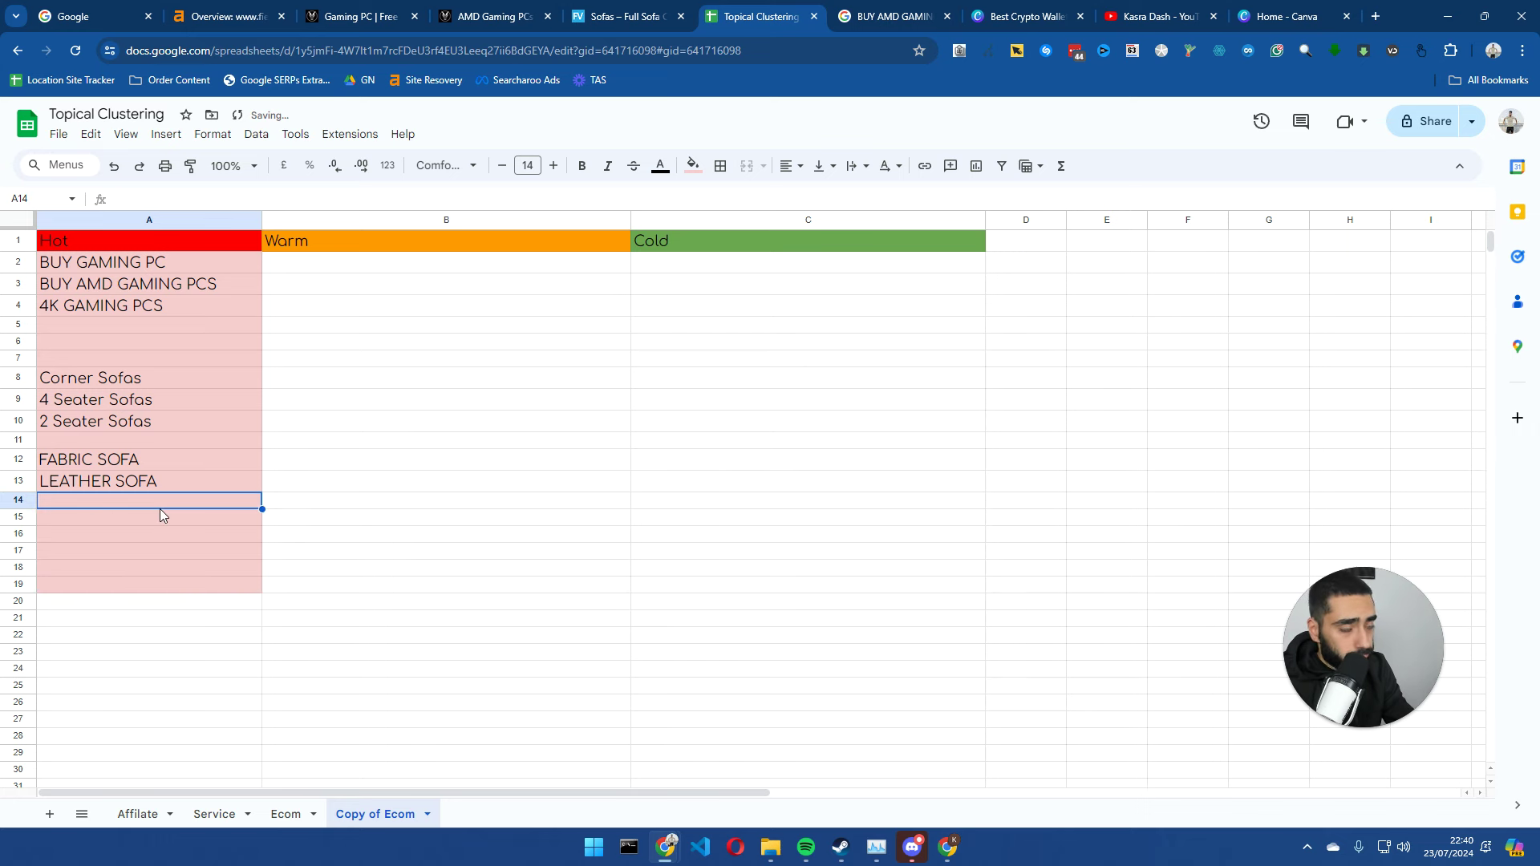
# - Enter the colour keywords "GREY SOFA", "RED SOFA", "BLUE SOFA" and "YELLOW SOFA" in cells A15 to A18
pyautogui.click(129, 523)
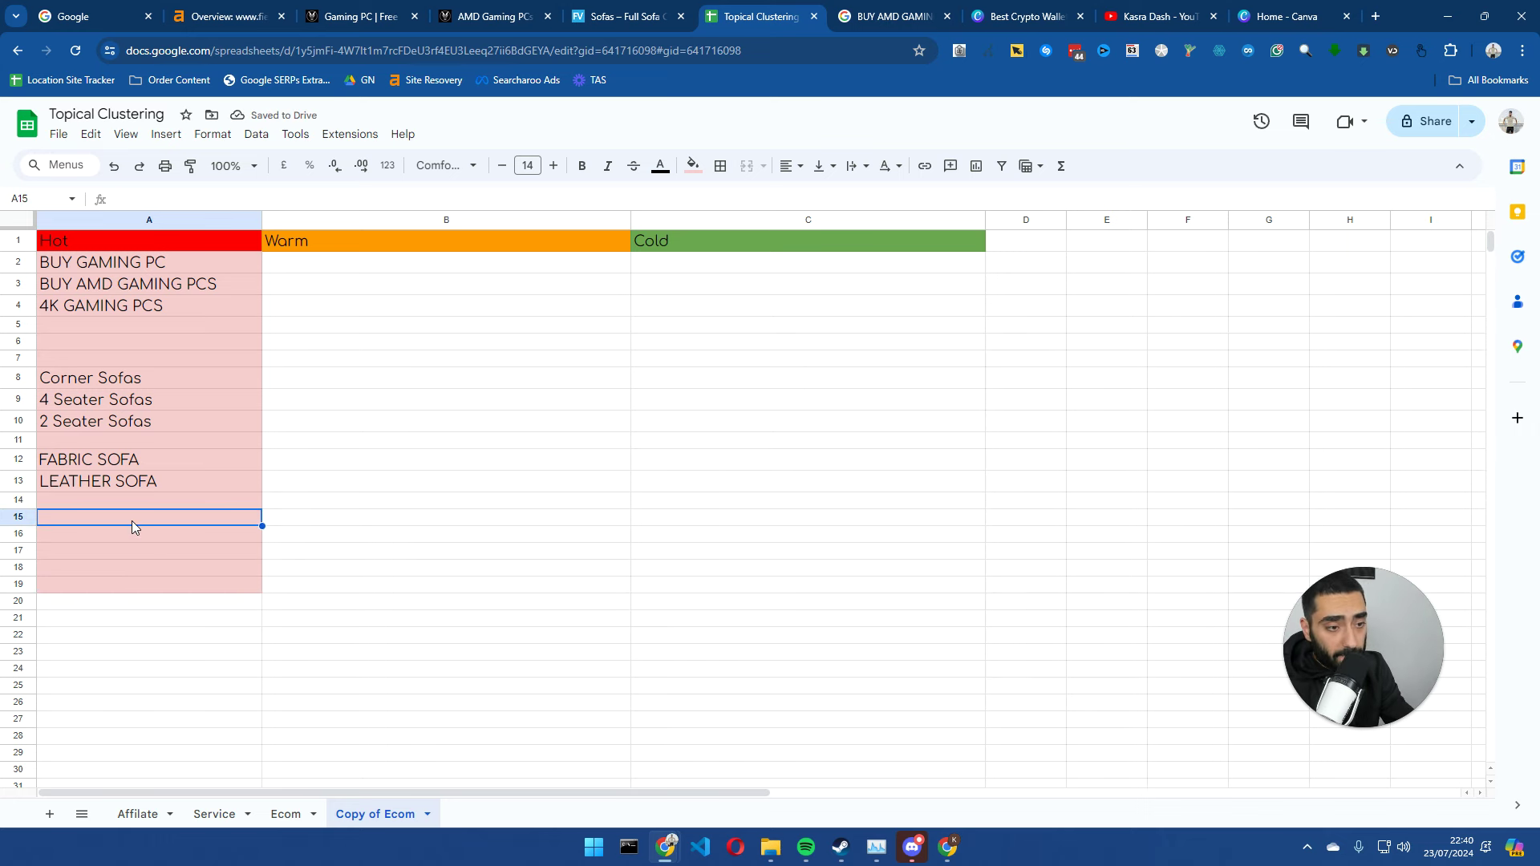
pyautogui.write('GREY S')
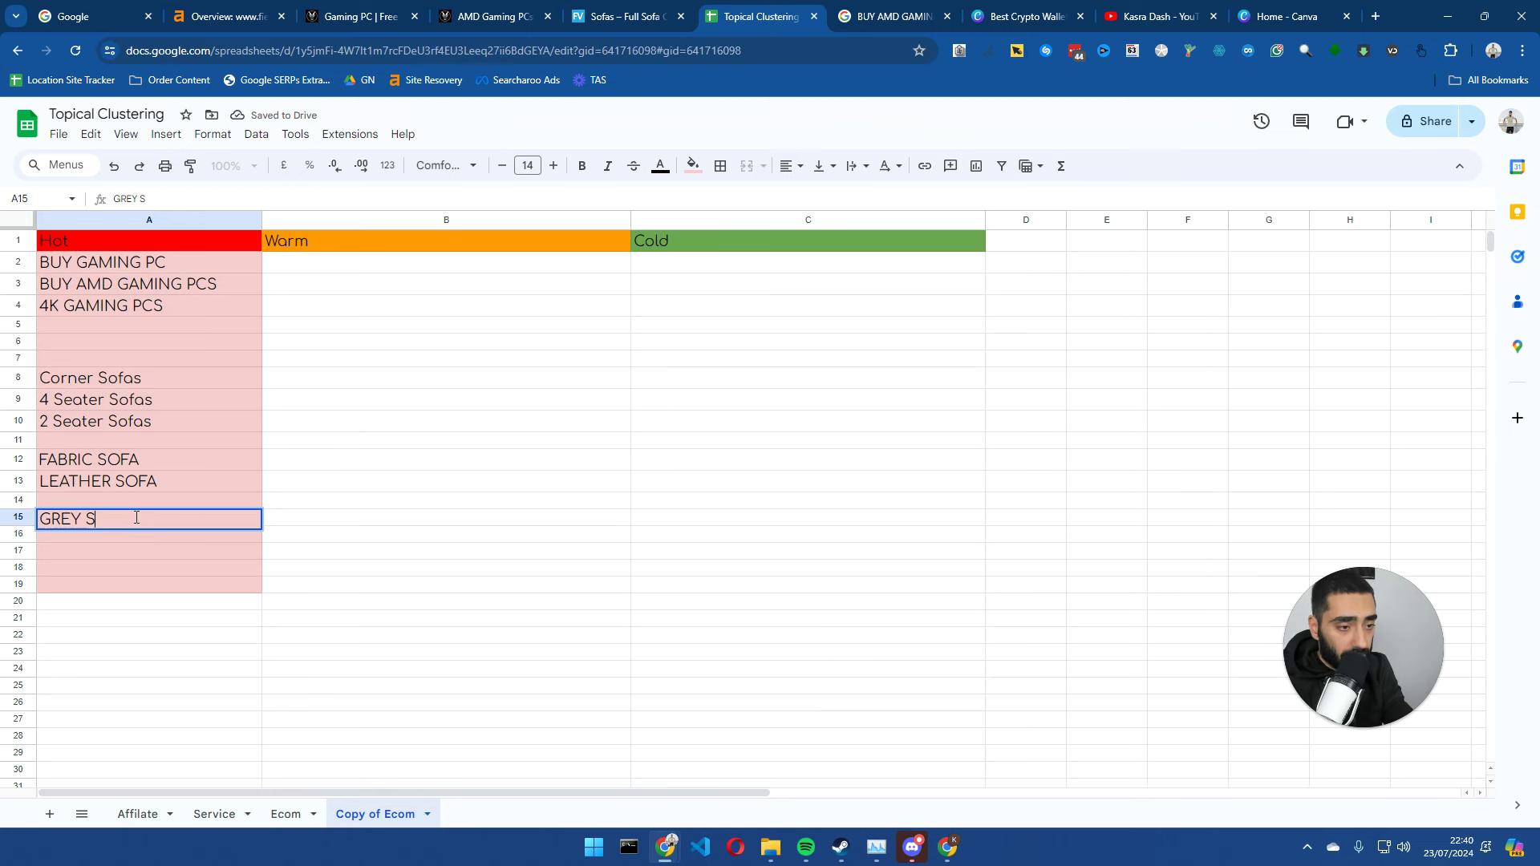
pyautogui.write('OFA')
pyautogui.press('Return')
pyautogui.write('RED SOFA')
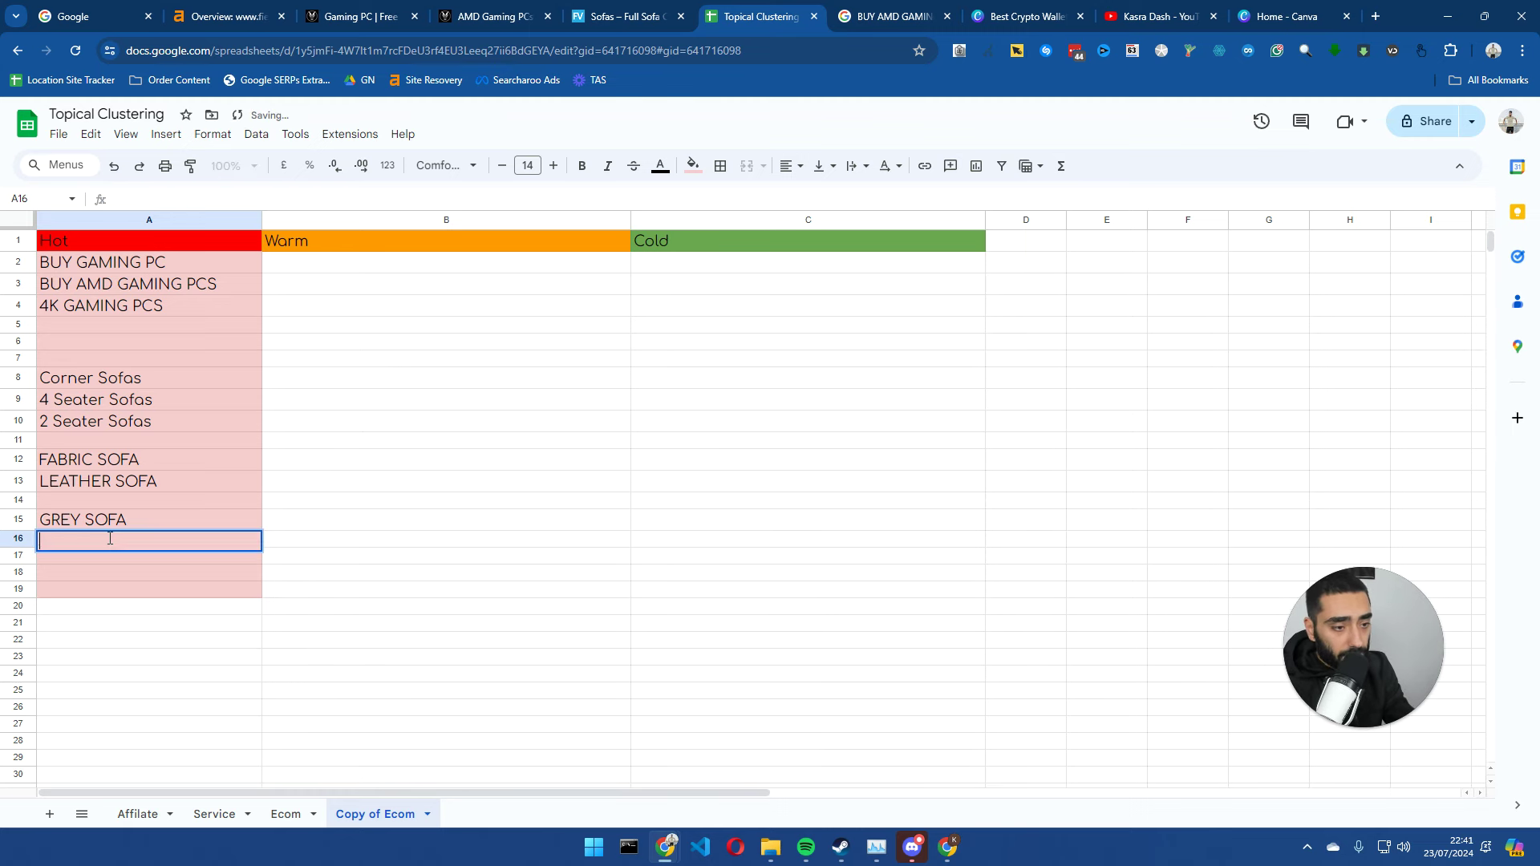
pyautogui.press('Return')
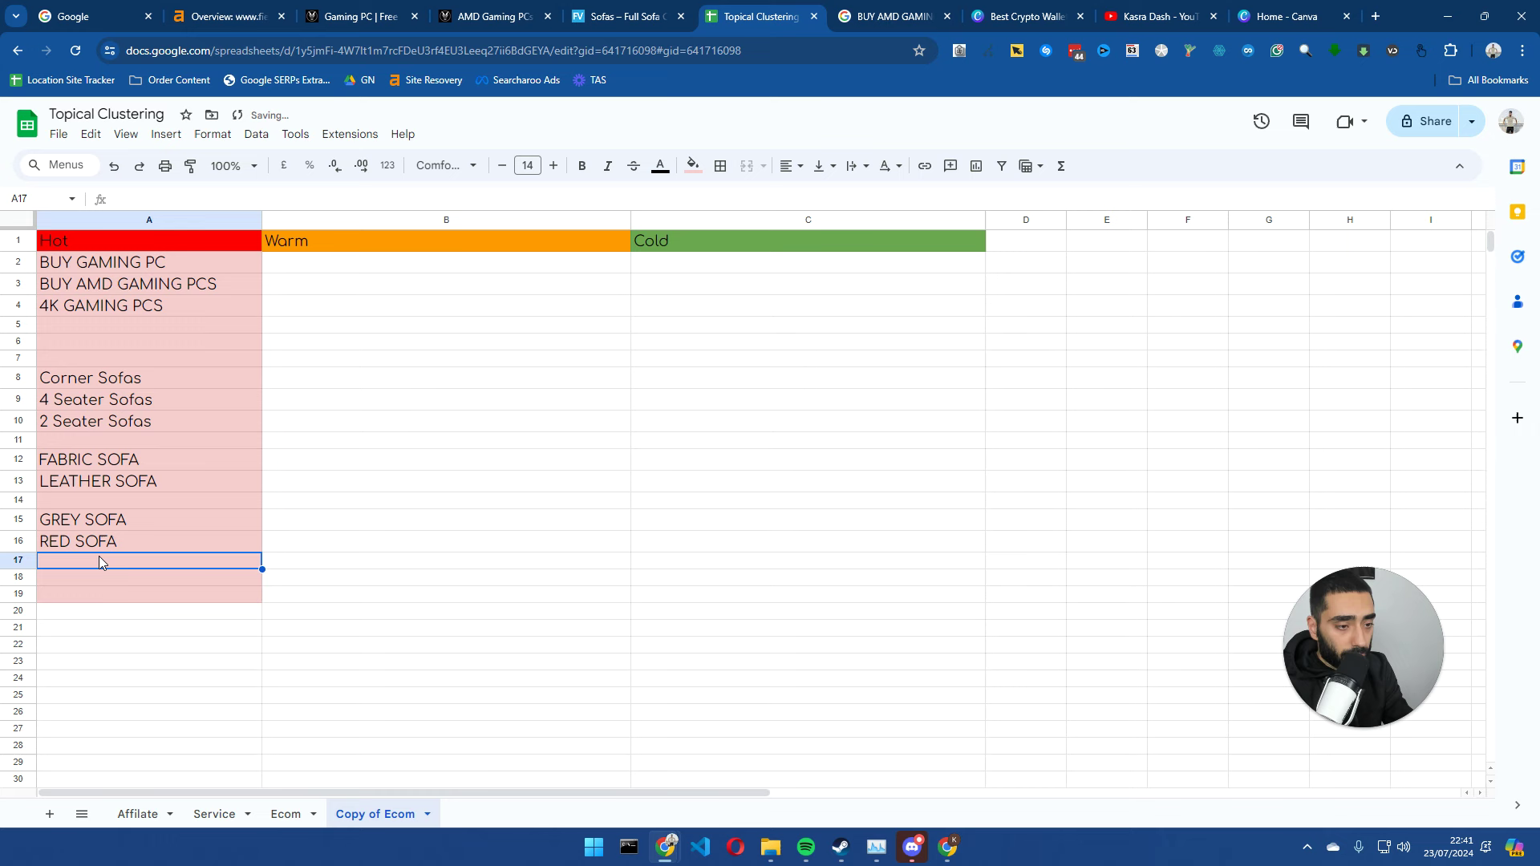
pyautogui.write('BLUE SOFA')
pyautogui.press('Return')
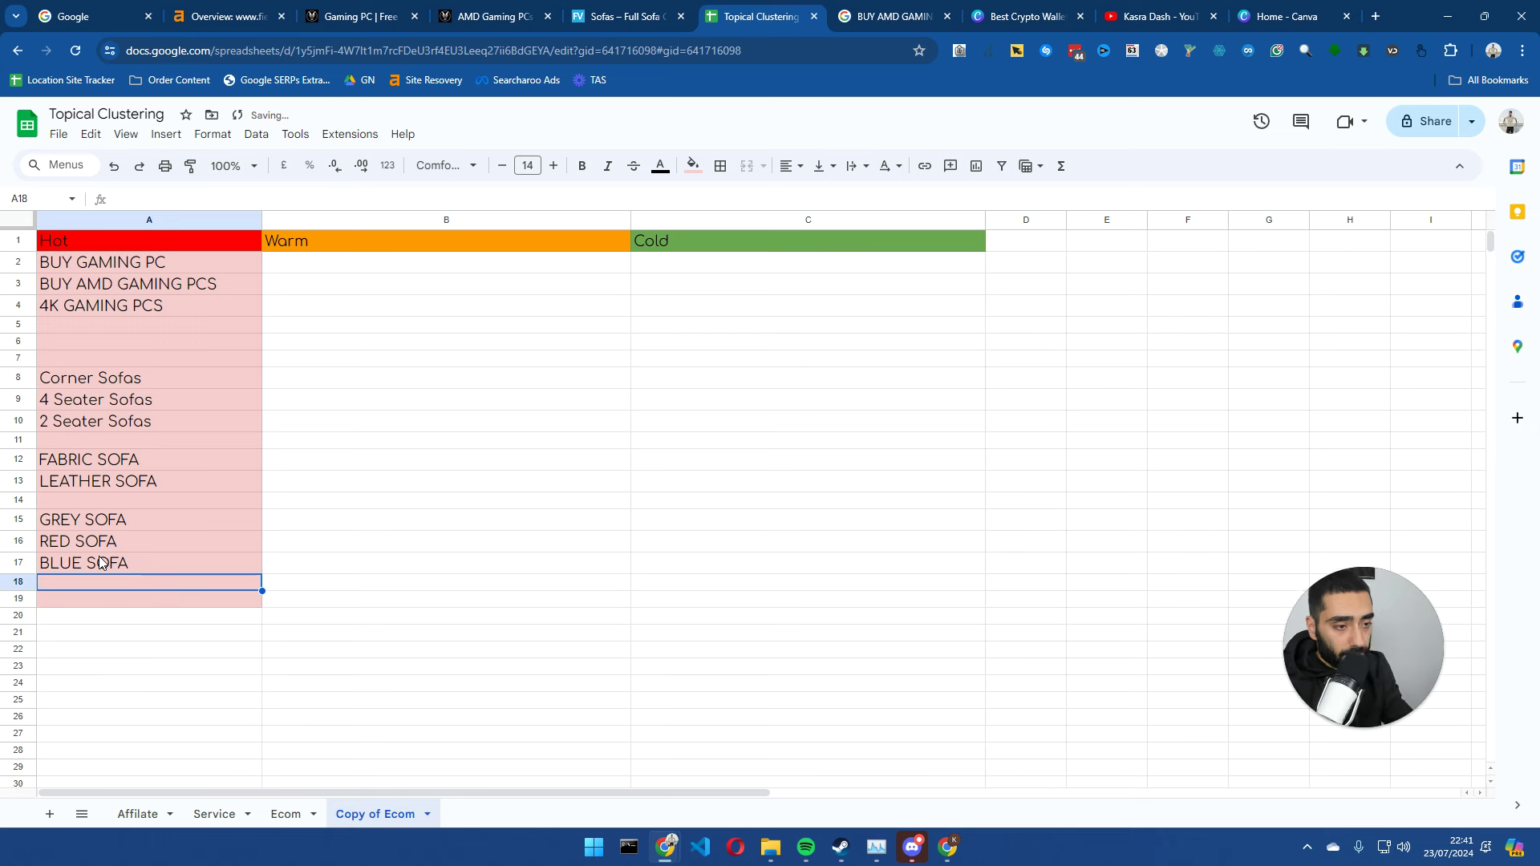
pyautogui.write('YE')
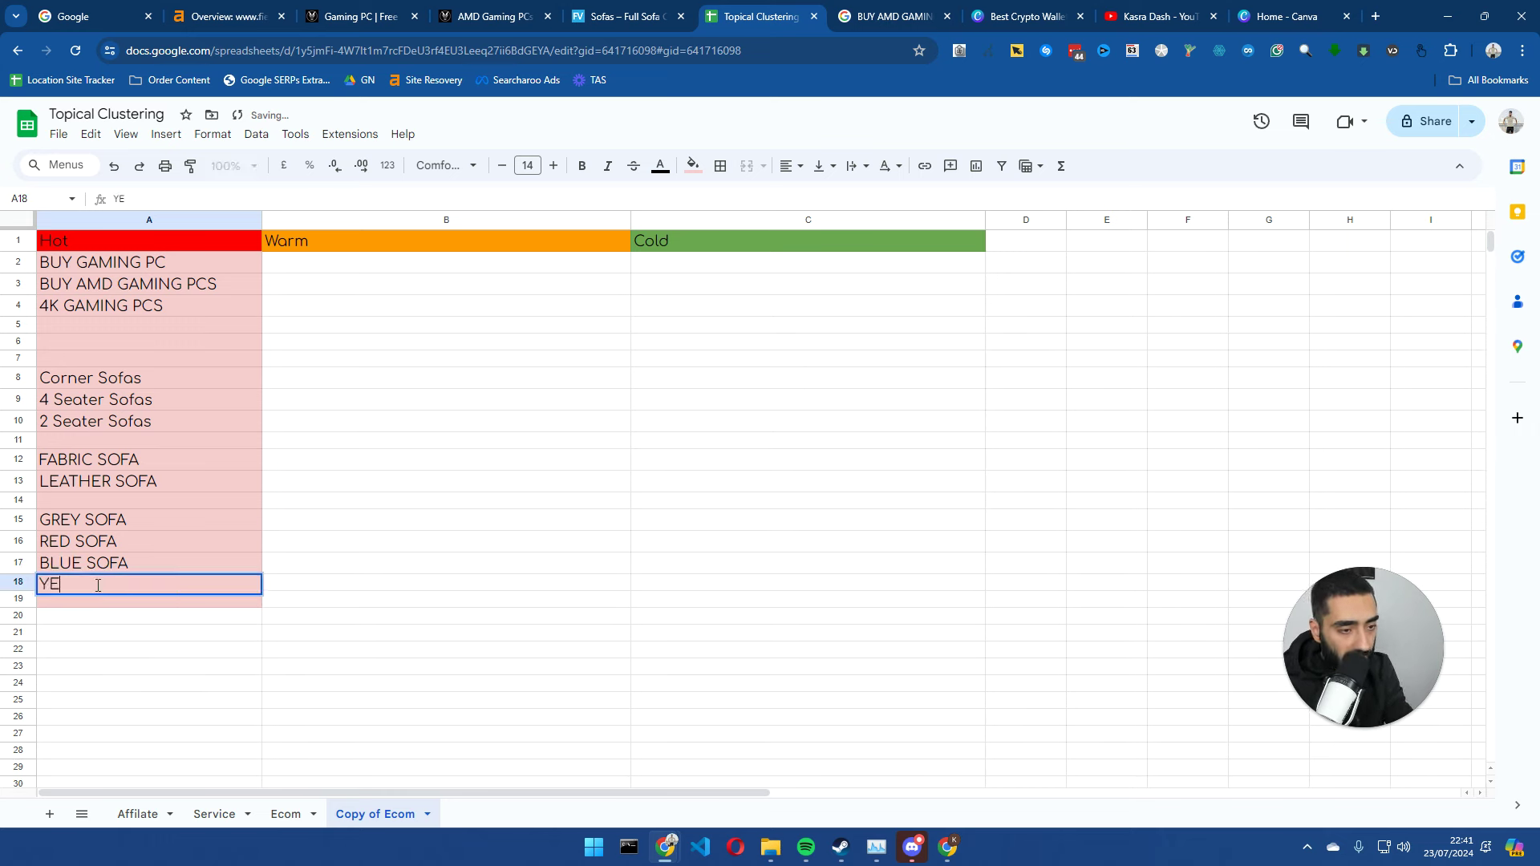
pyautogui.write('LLOW SOFA')
pyautogui.press('Return')
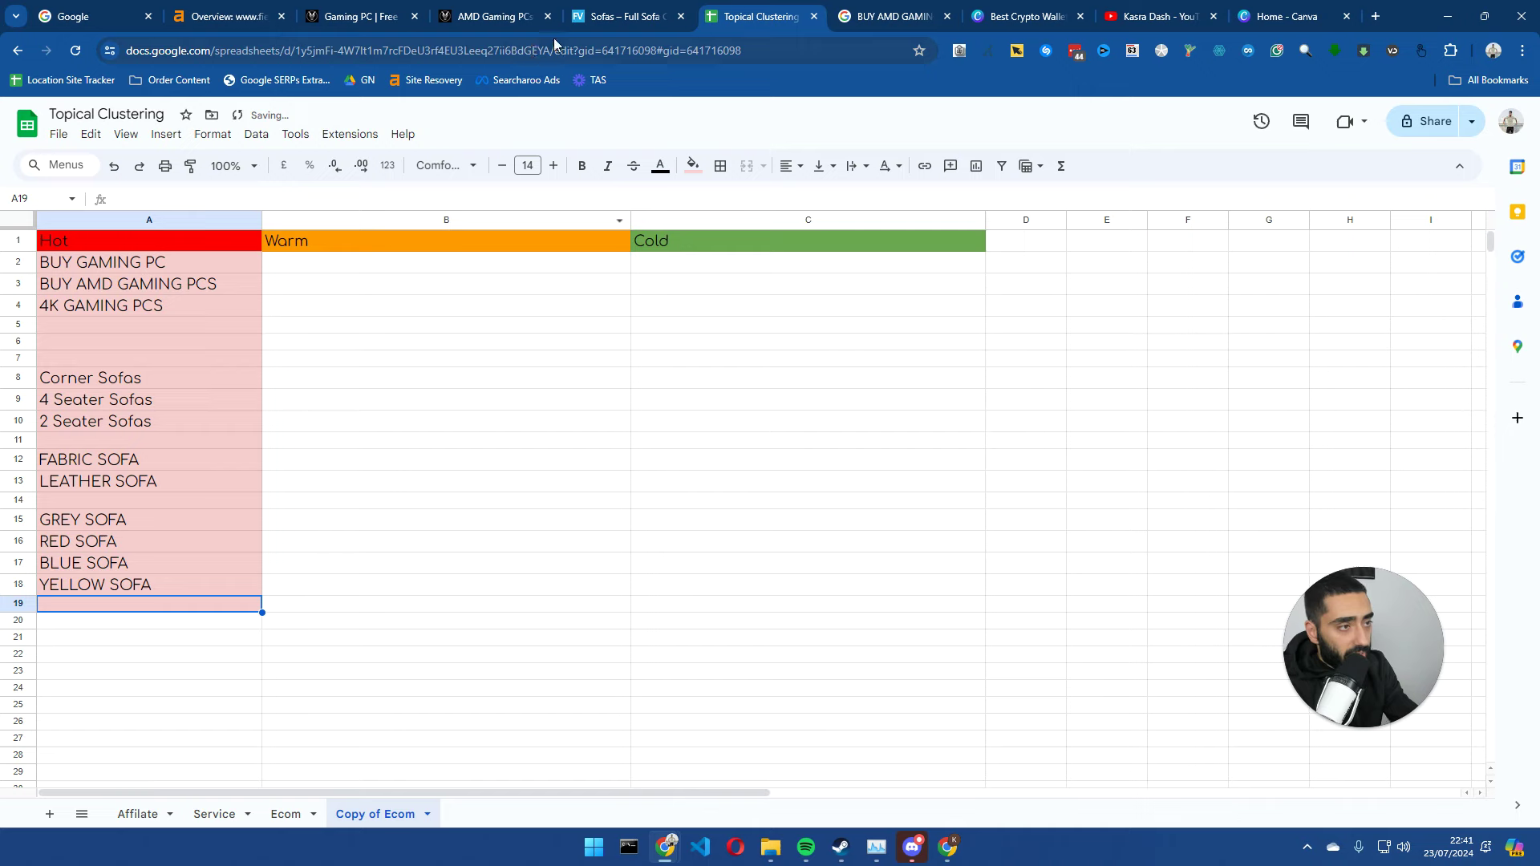
# - Place the spreadsheet's browser tab beside Ahrefs, open Keywords Explorer in a new tab, and return to the spreadsheet
pyautogui.moveTo(741, 10); pyautogui.dragTo(344, 12)
pyautogui.click(225, 16)
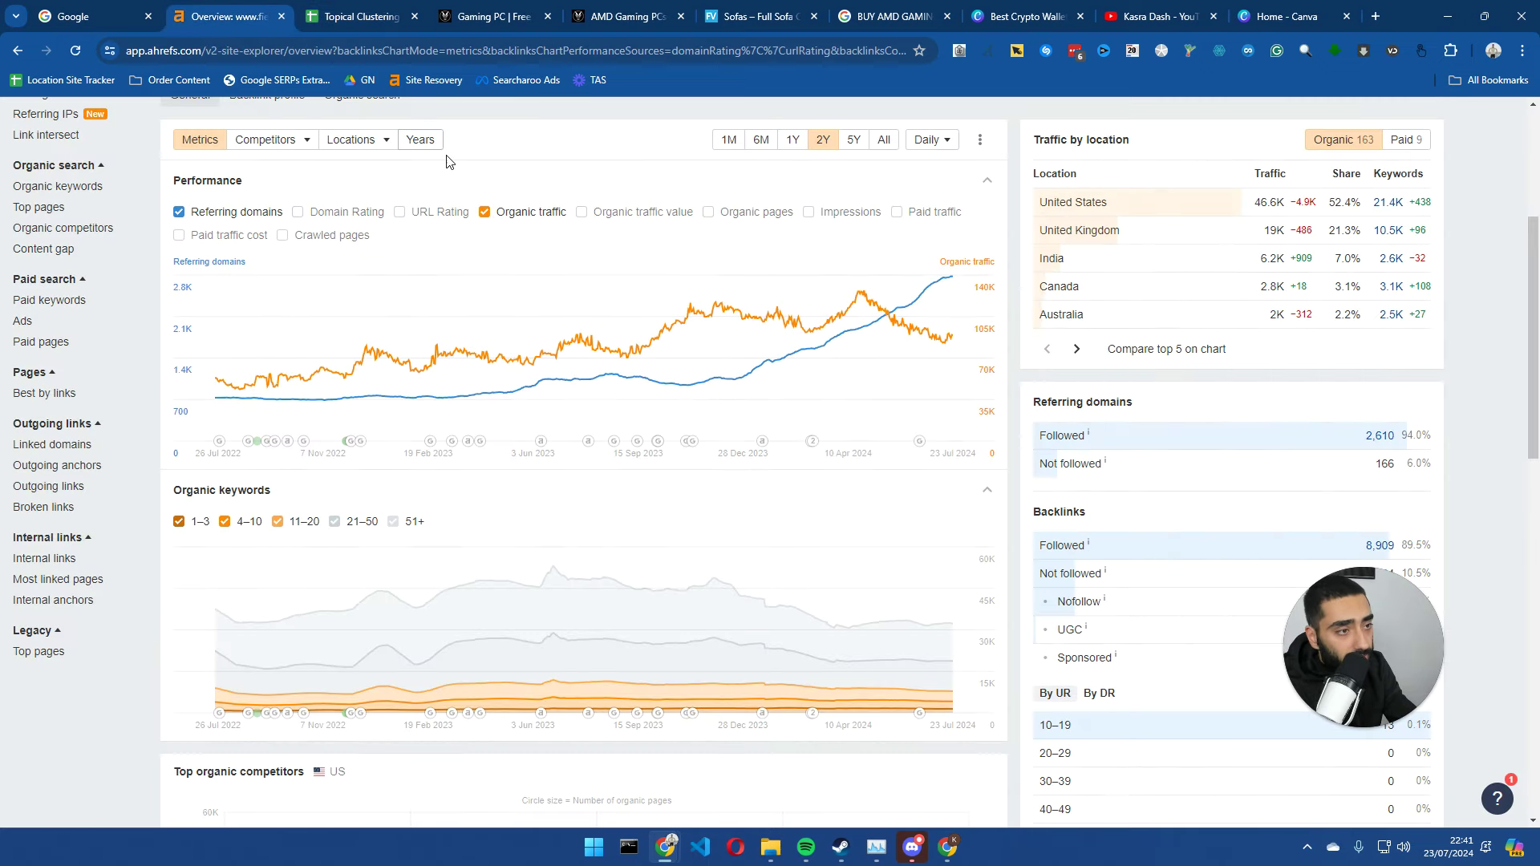
pyautogui.middleClick(280, 117)
pyautogui.click(454, 16)
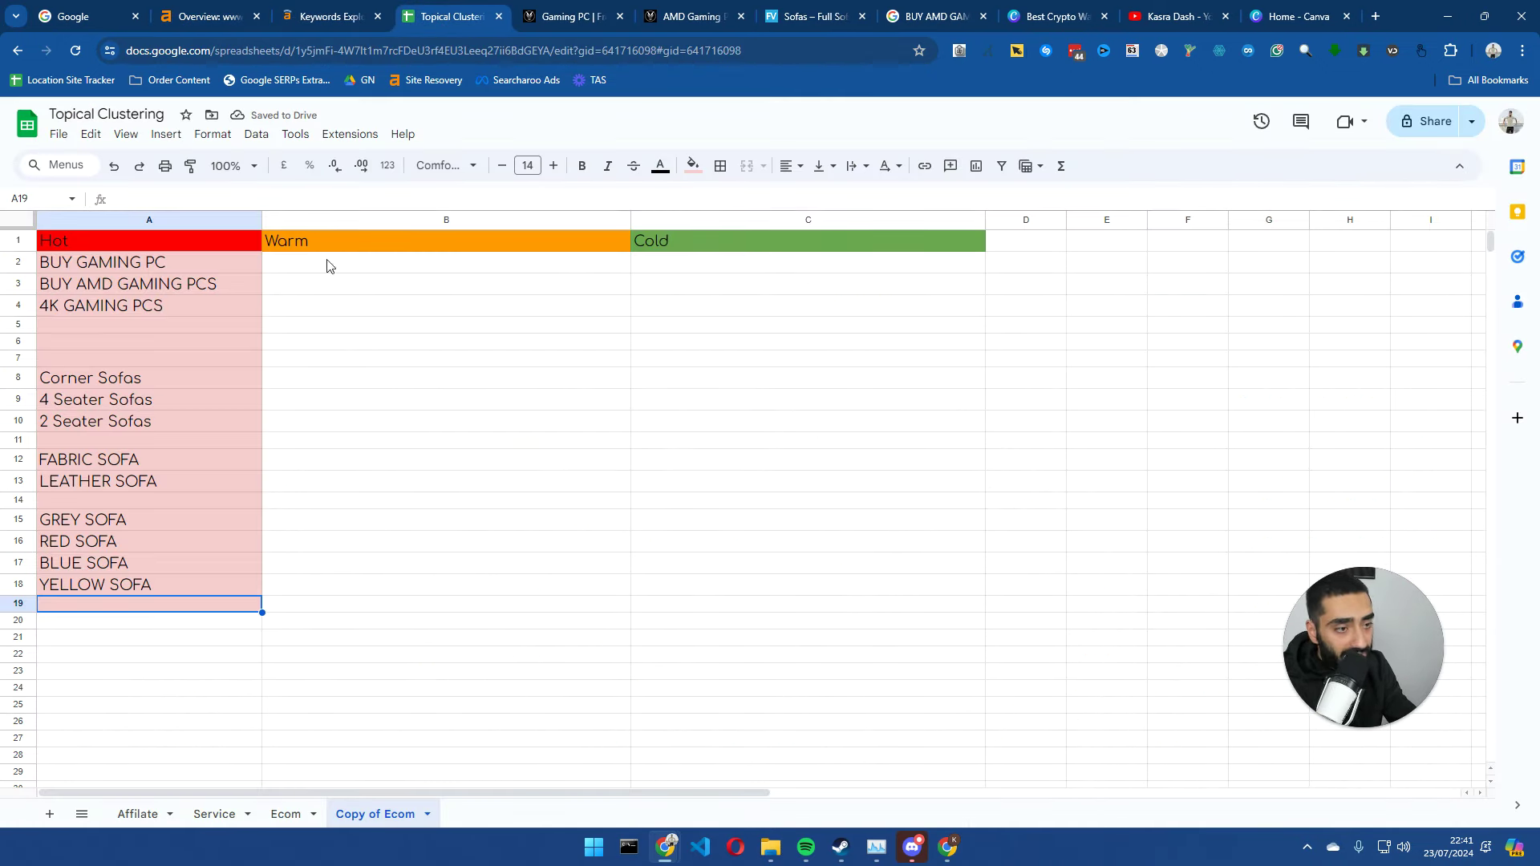
# - Enter "BUY SOFA" in A7 above the sofa type keywords and copy that cell
pyautogui.doubleClick(133, 357)
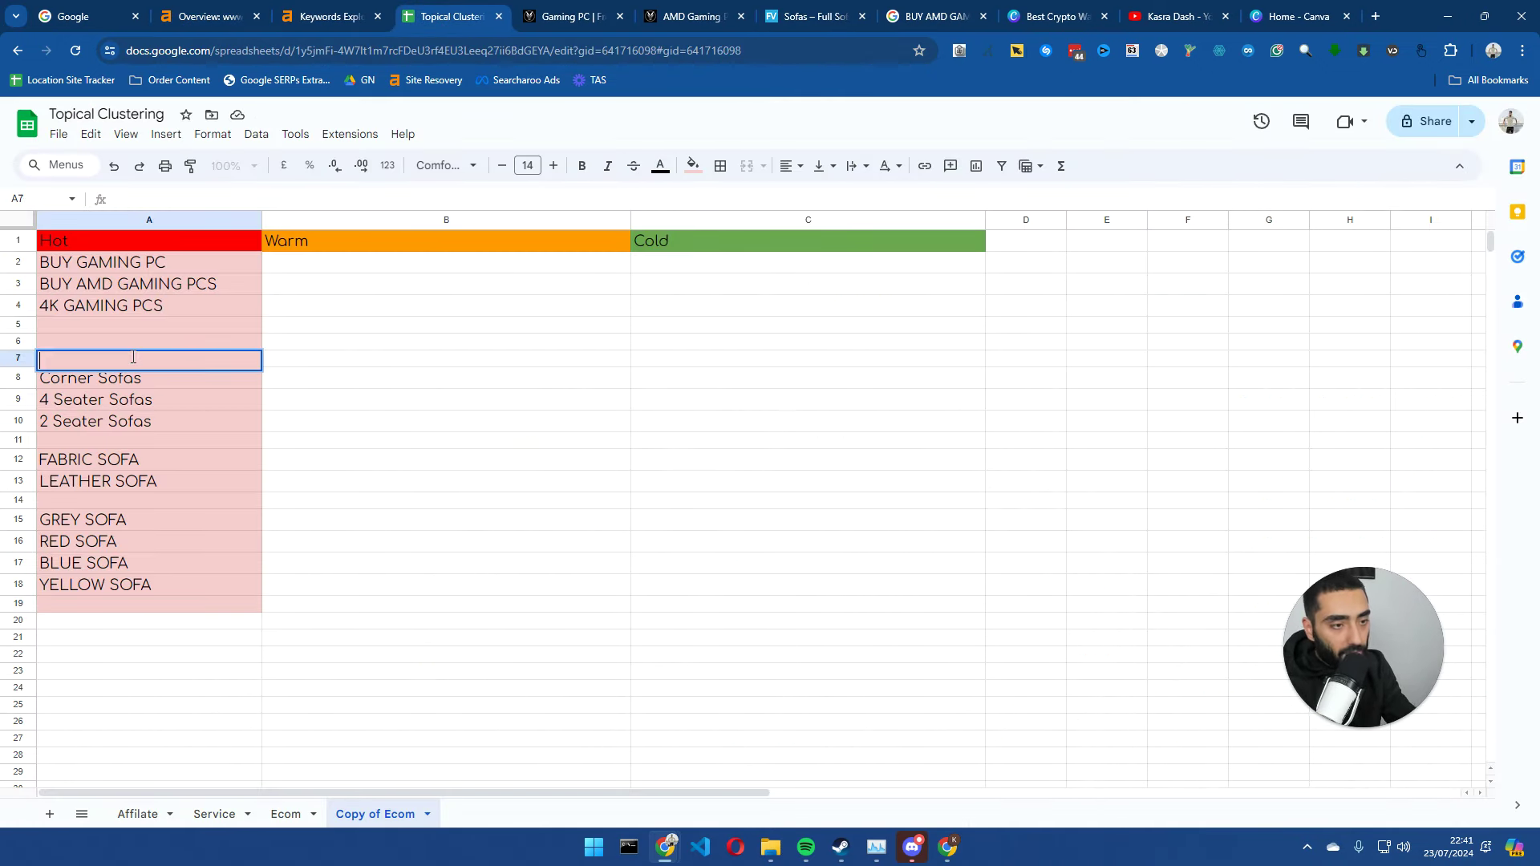
pyautogui.write('BUY SOFA')
pyautogui.press('Return')
pyautogui.click(182, 363)
# - Look up "BUY SOFA" in Ahrefs Keywords Explorer for the United States and check its keyword difficulty
pyautogui.click(331, 16)
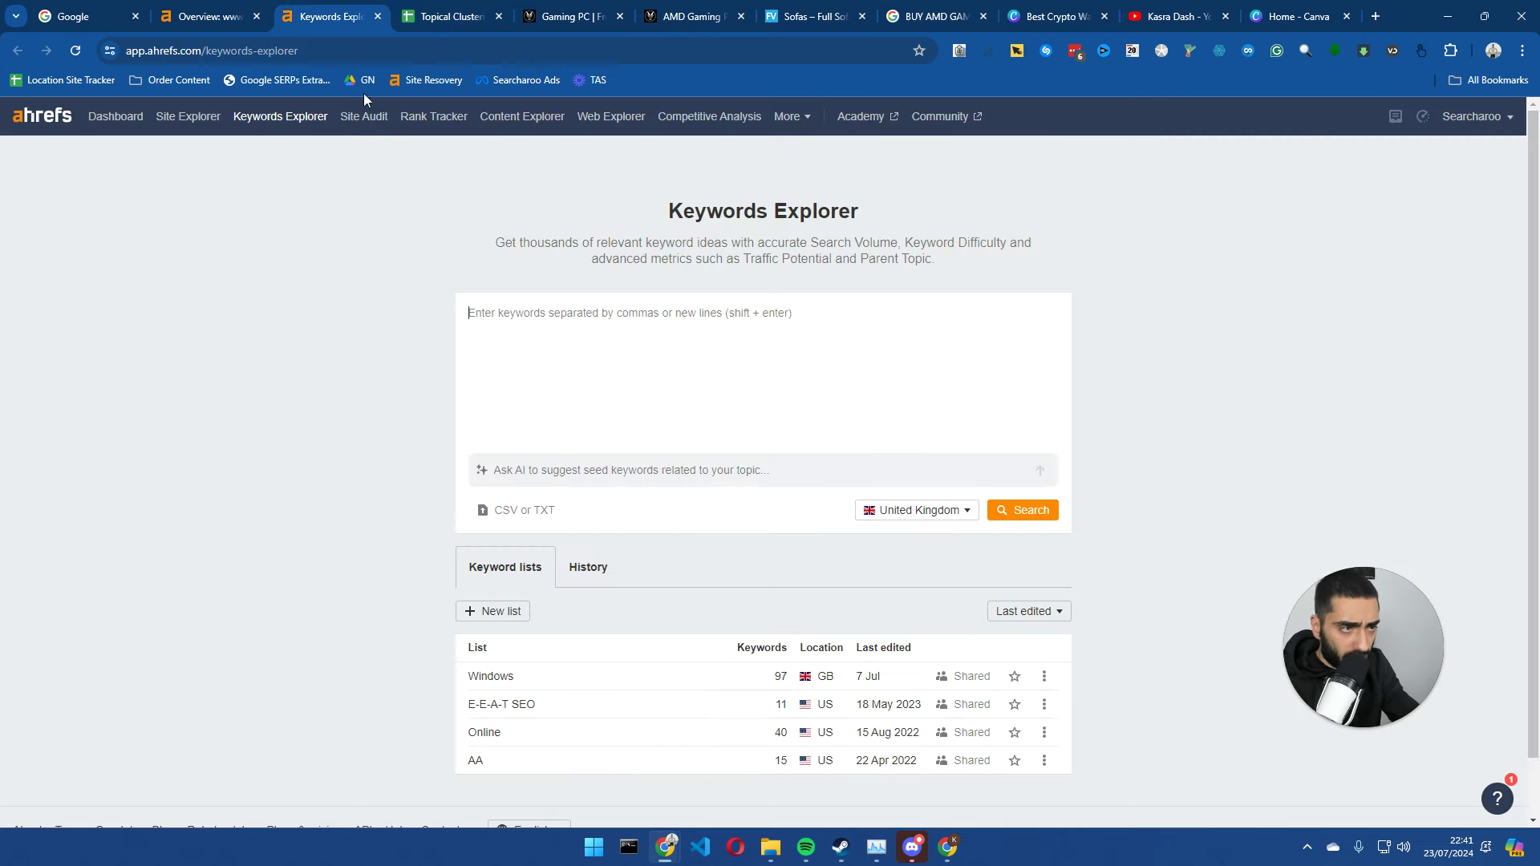
pyautogui.hotkey('ctrl', 'v')
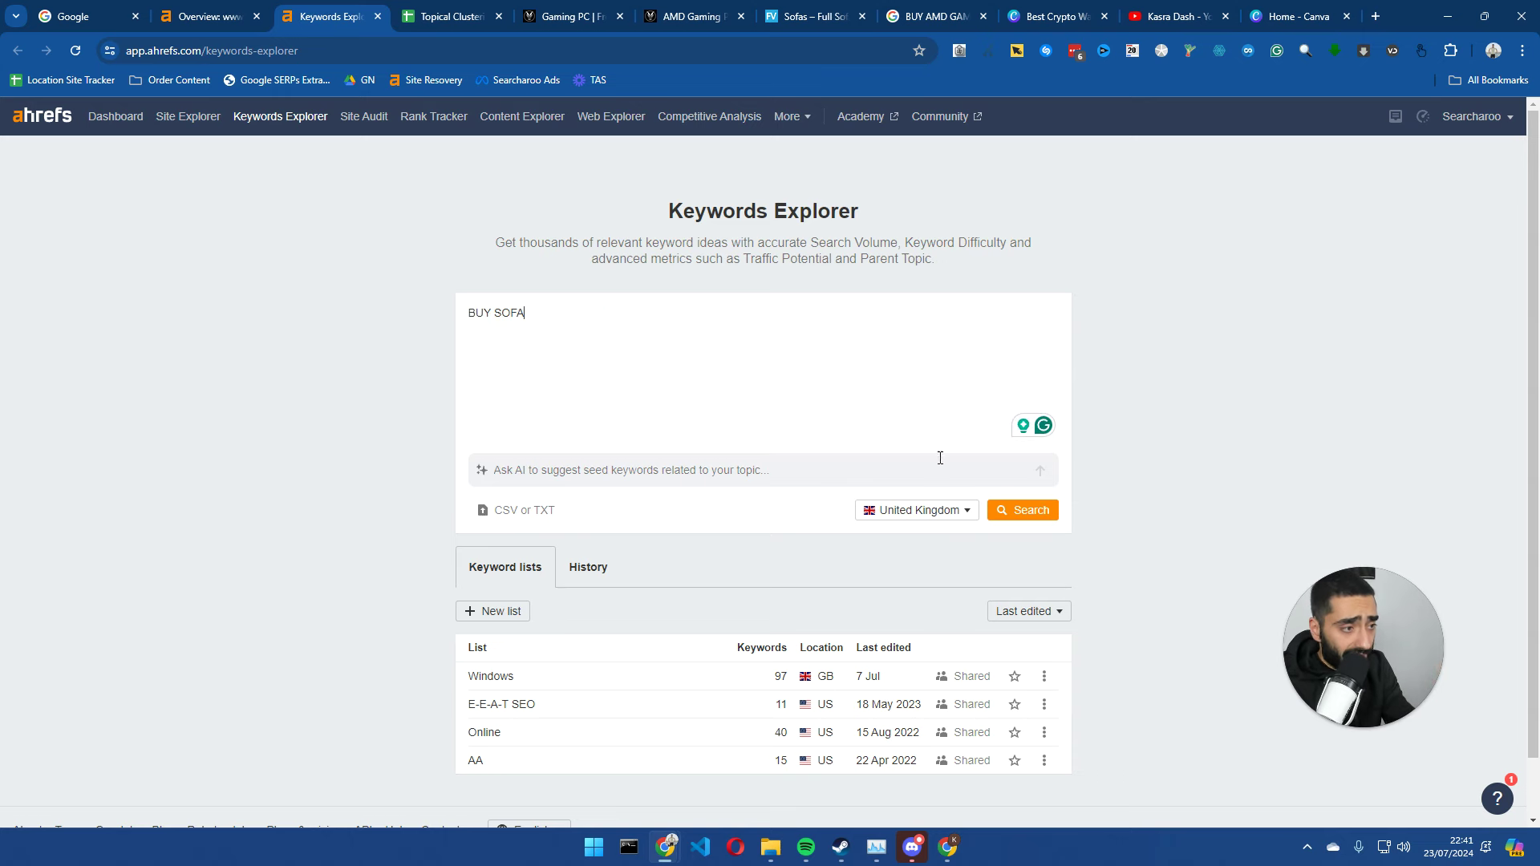
pyautogui.click(944, 513)
pyautogui.scroll(-1, 962, 464)
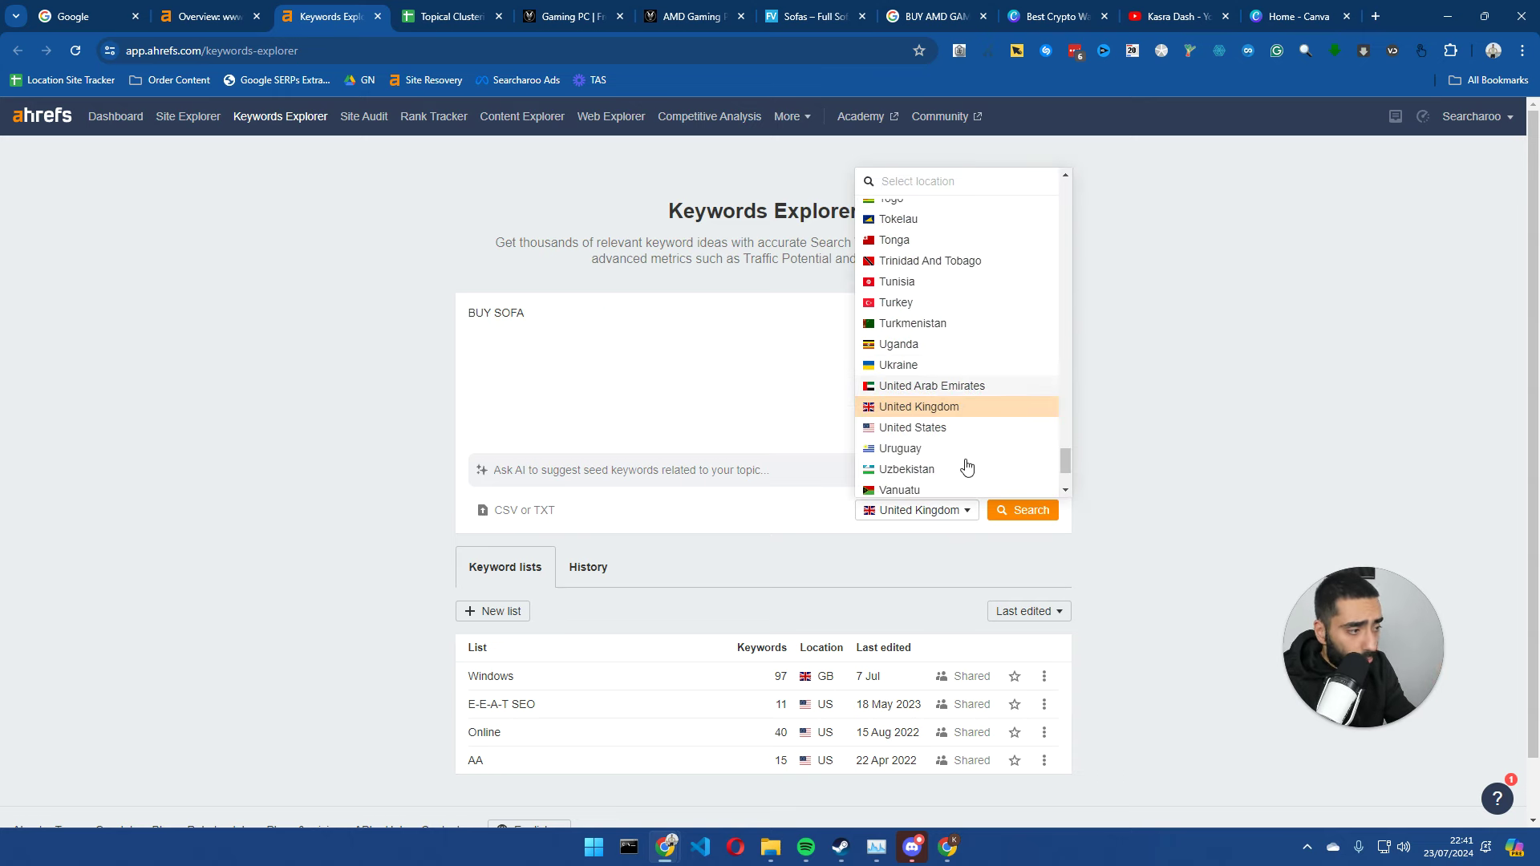
pyautogui.click(945, 430)
pyautogui.click(1019, 511)
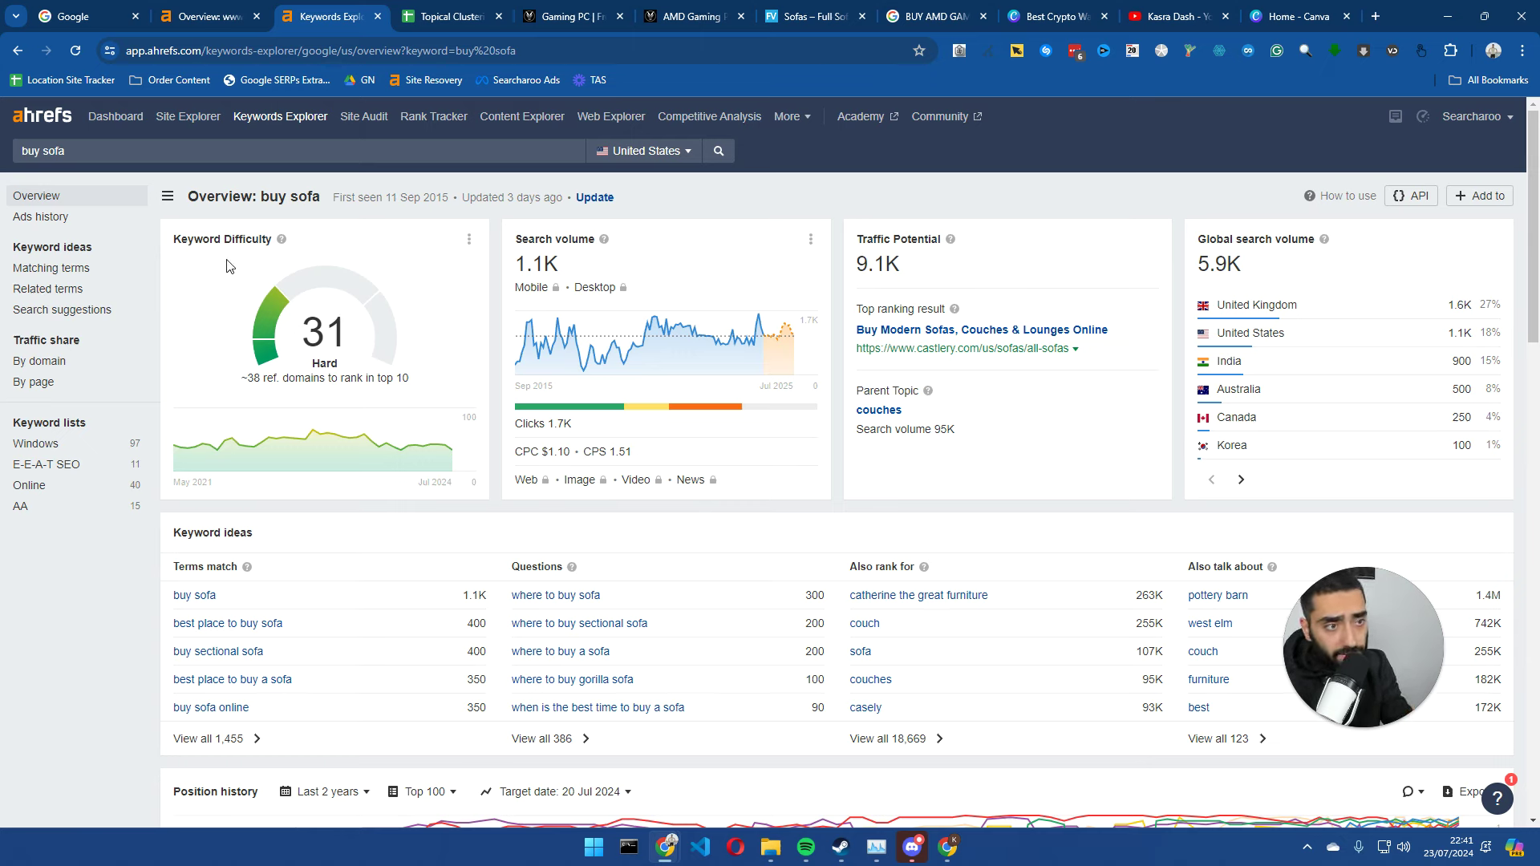
pyautogui.click(49, 151)
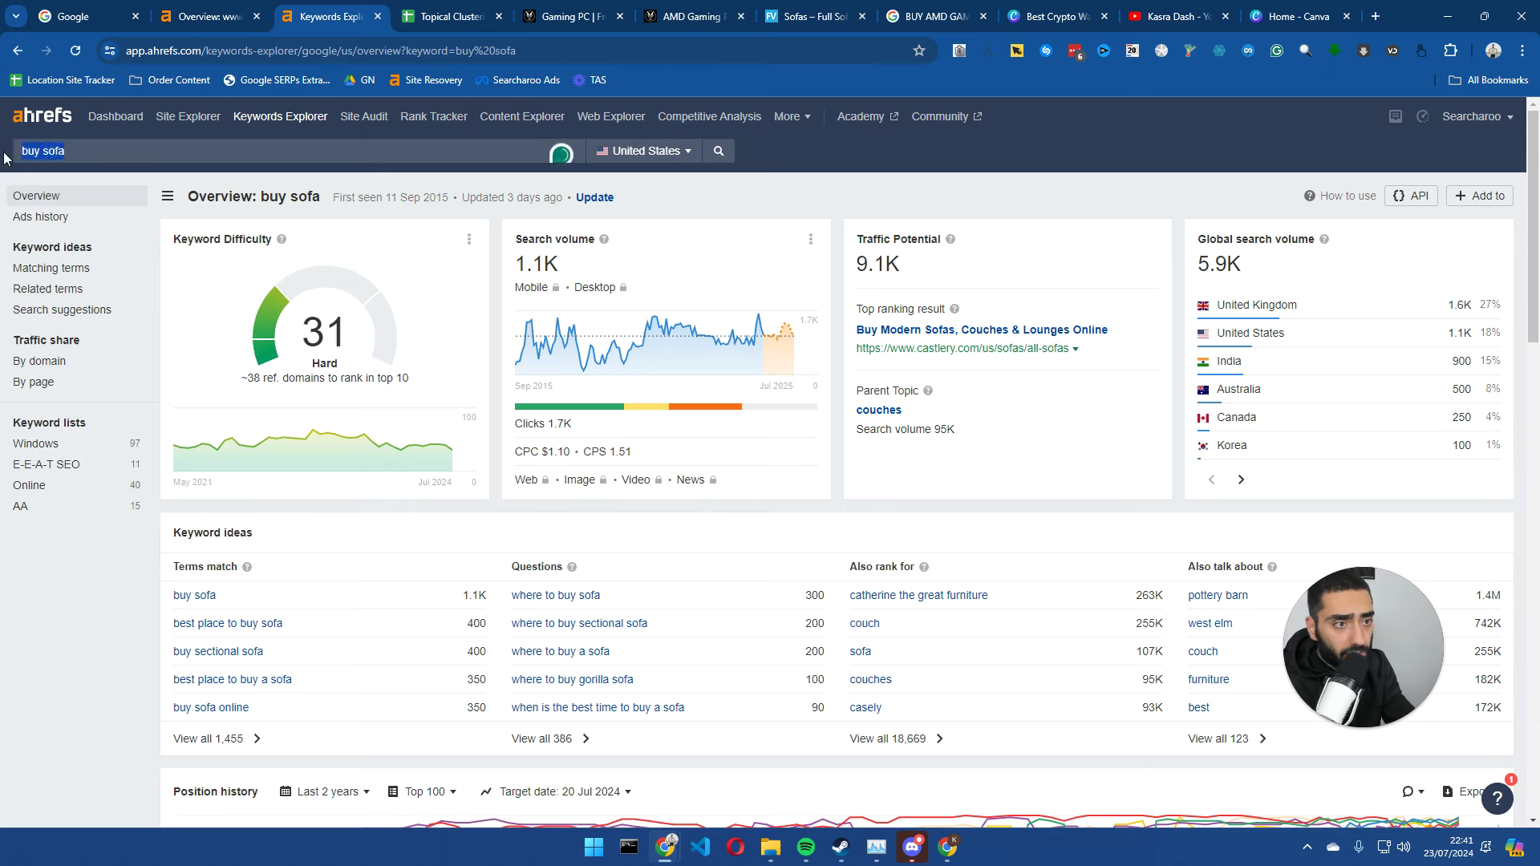
pyautogui.doubleClick(314, 338)
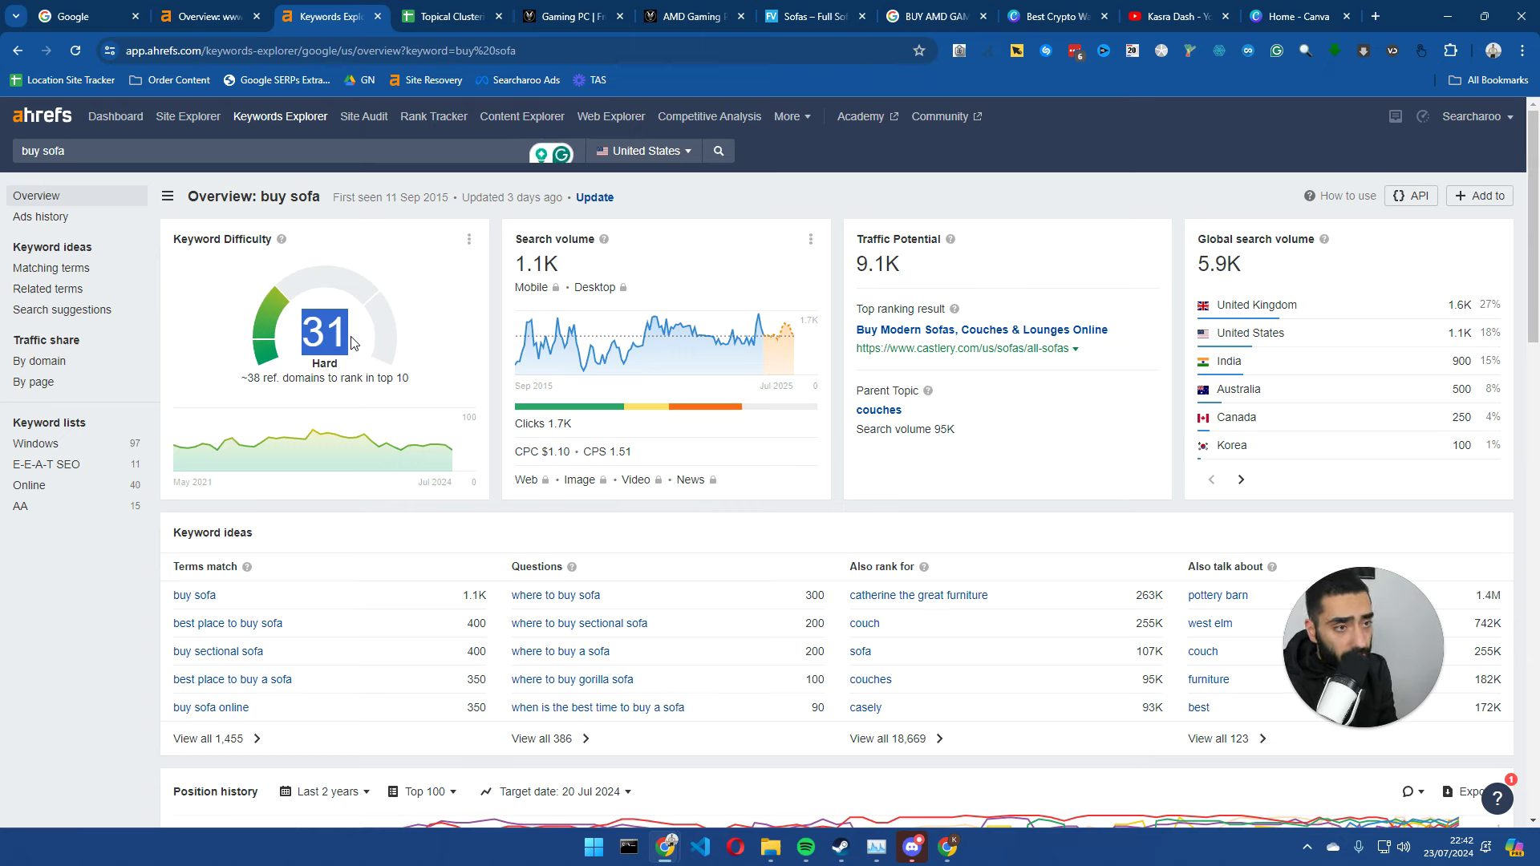
pyautogui.click(308, 338)
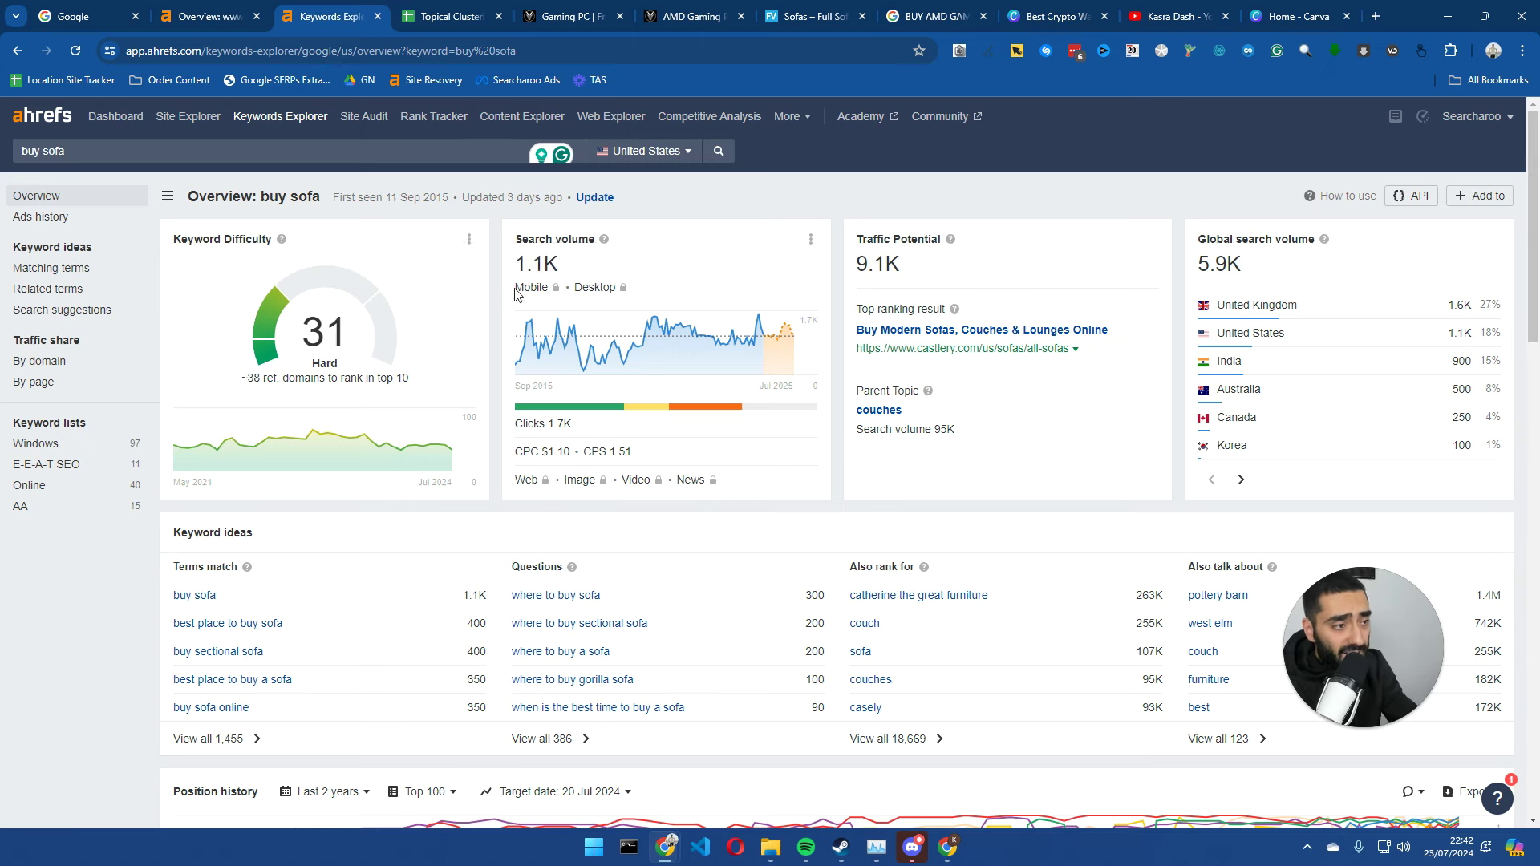
# - Copy "GREY SOFA" from A15, look it up in Ahrefs Keywords Explorer, and check its keyword difficulty
pyautogui.click(449, 16)
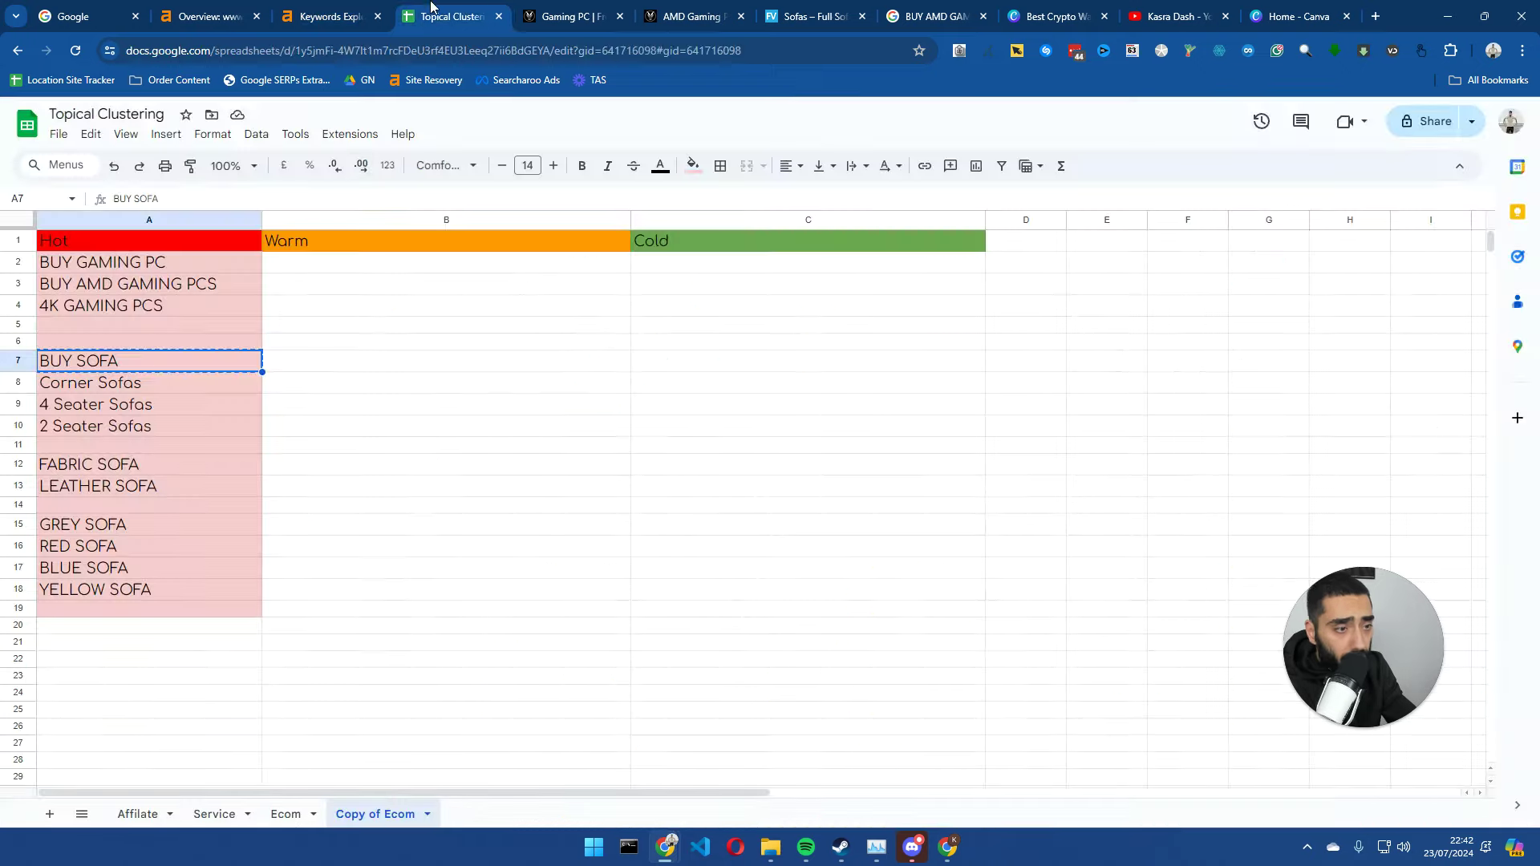
pyautogui.click(121, 527)
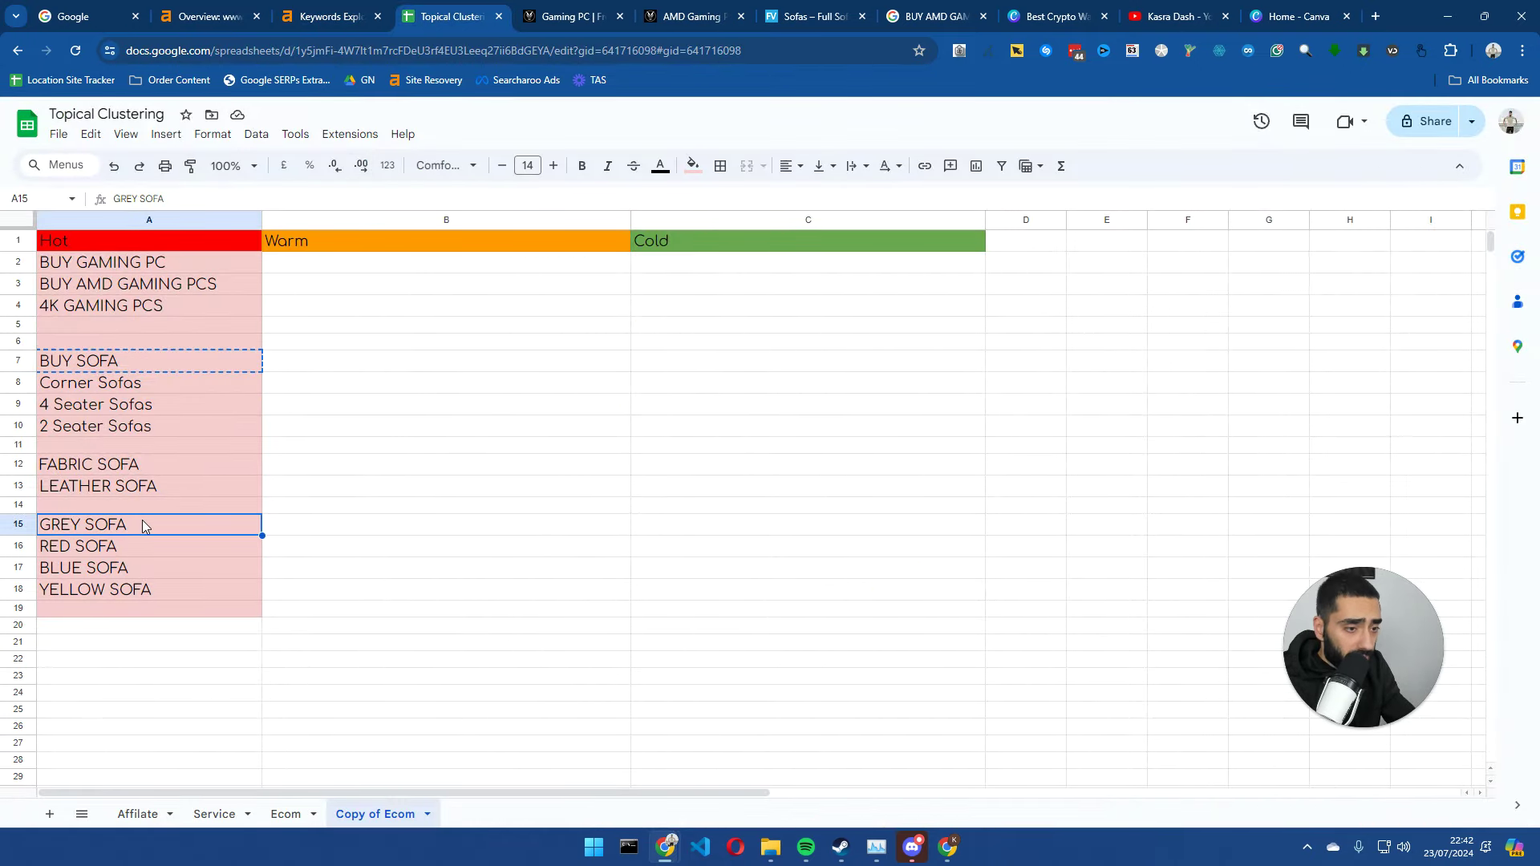
pyautogui.click(315, 17)
pyautogui.hotkey('ctrl', 'a')
pyautogui.hotkey('ctrl', 'v')
pyautogui.press('Return')
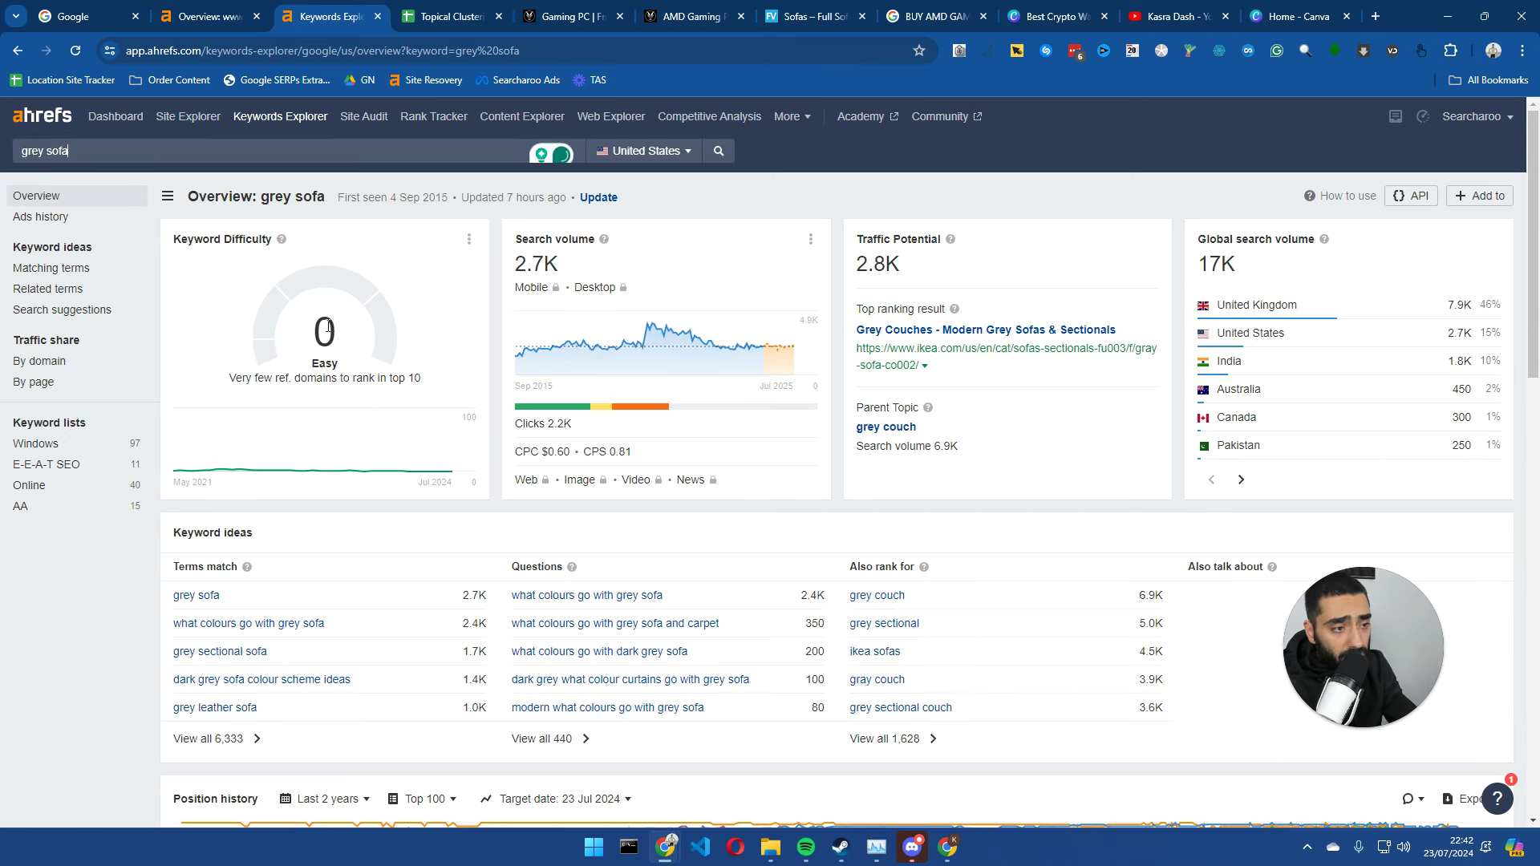
pyautogui.moveTo(312, 314); pyautogui.dragTo(340, 368)
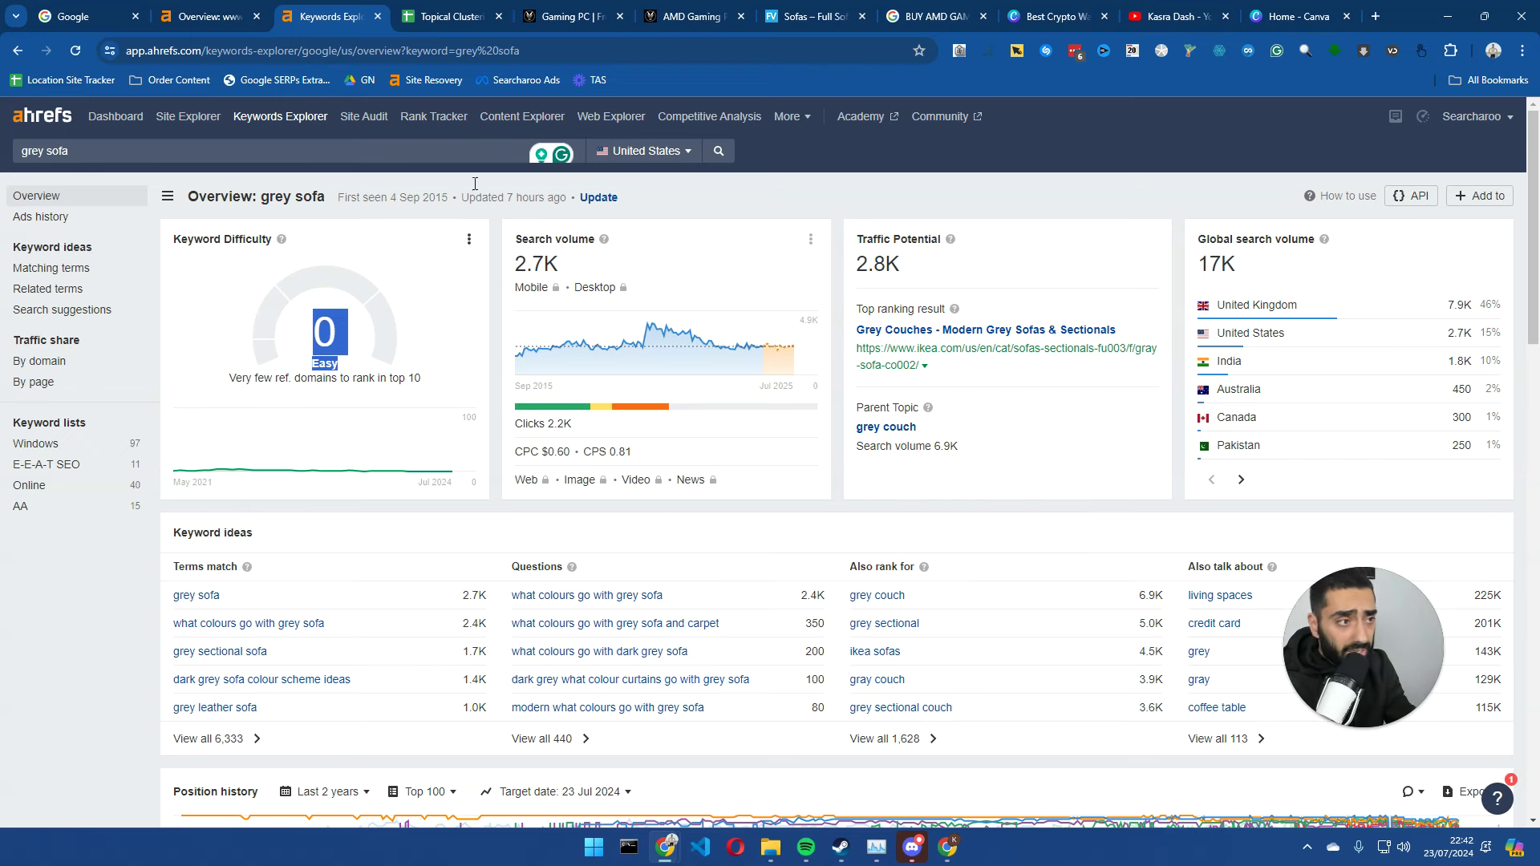
# - Search Google for "GREY SOFA" in the AMD Gaming PCs browser tab and look through to the organic results
pyautogui.click(444, 11)
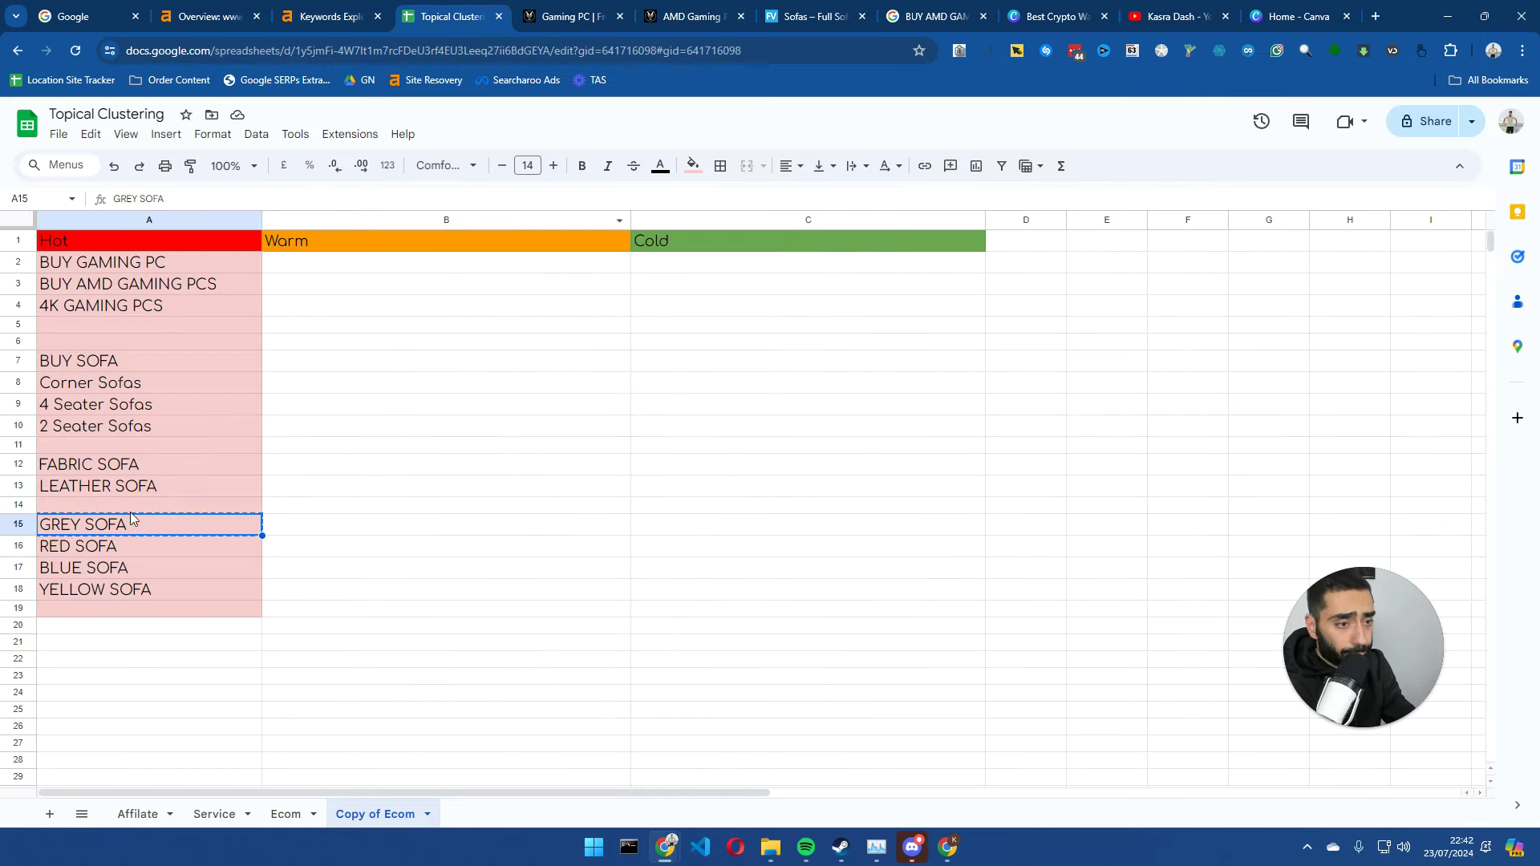
pyautogui.click(577, 17)
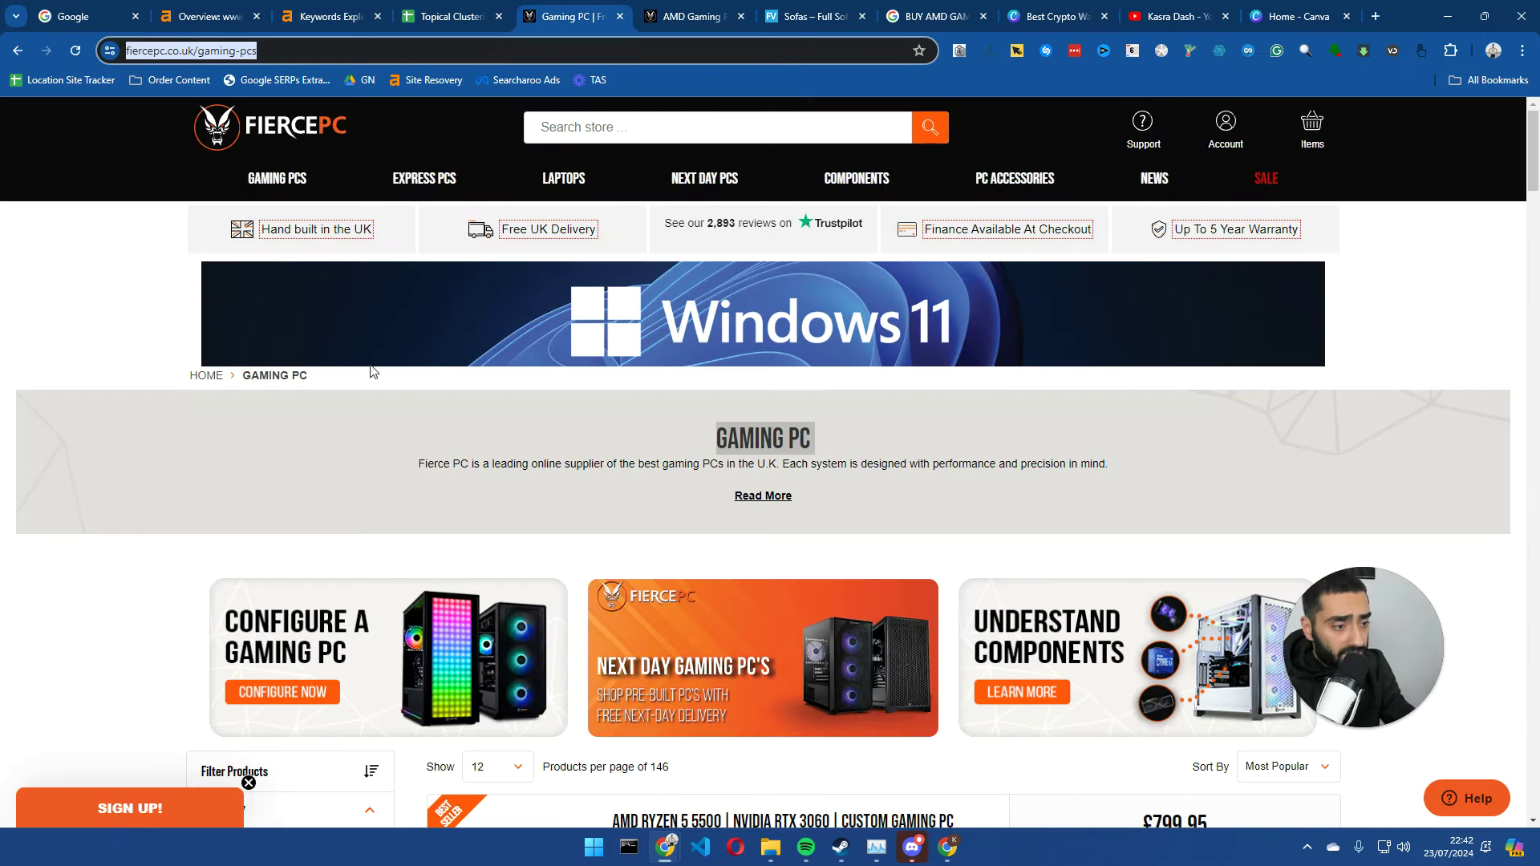
pyautogui.scroll(-4, 376, 526)
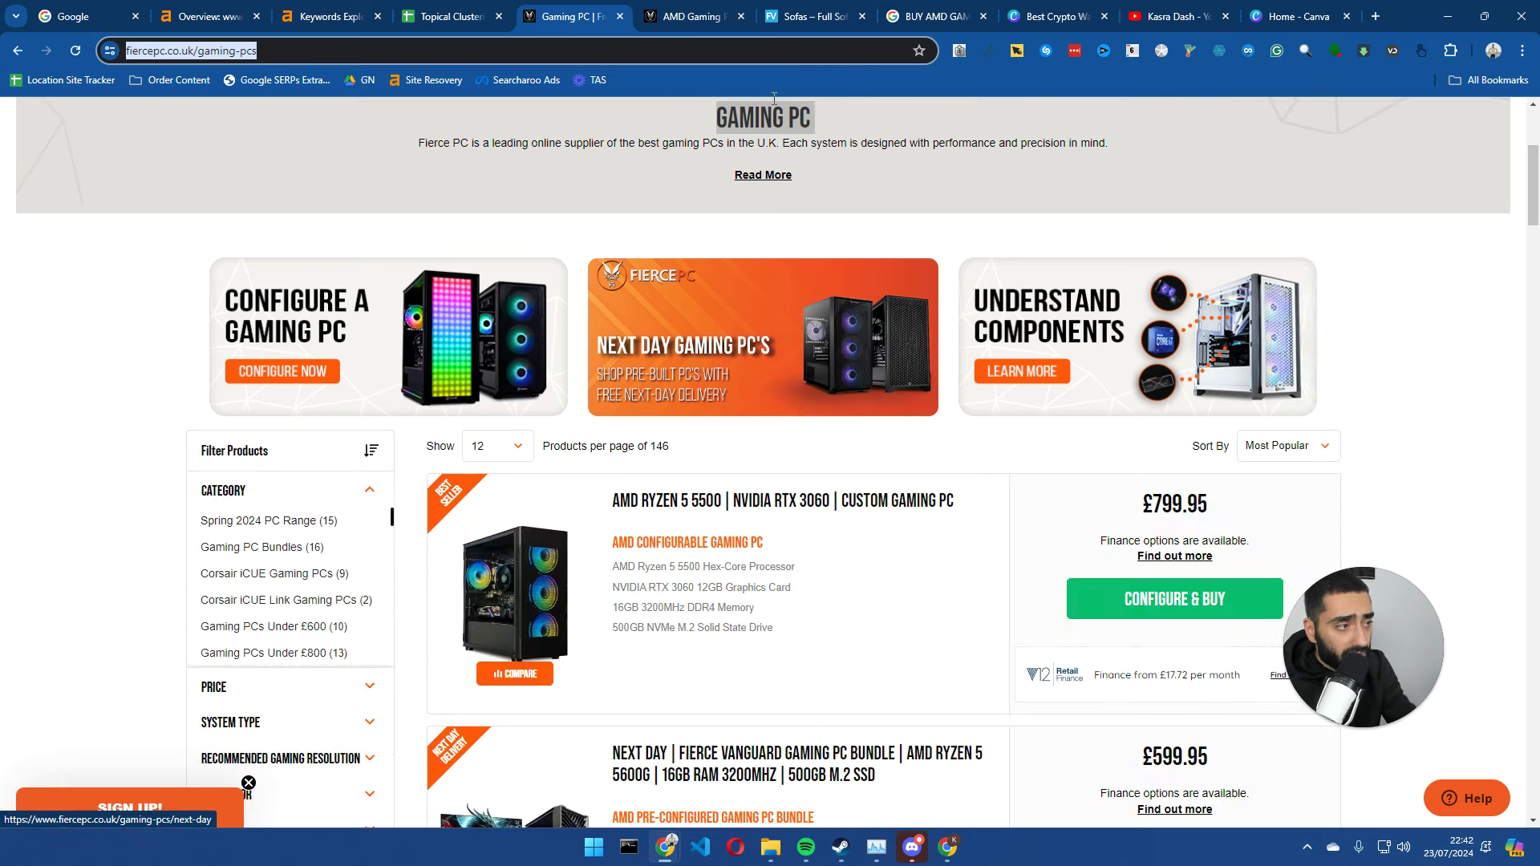
pyautogui.click(652, 9)
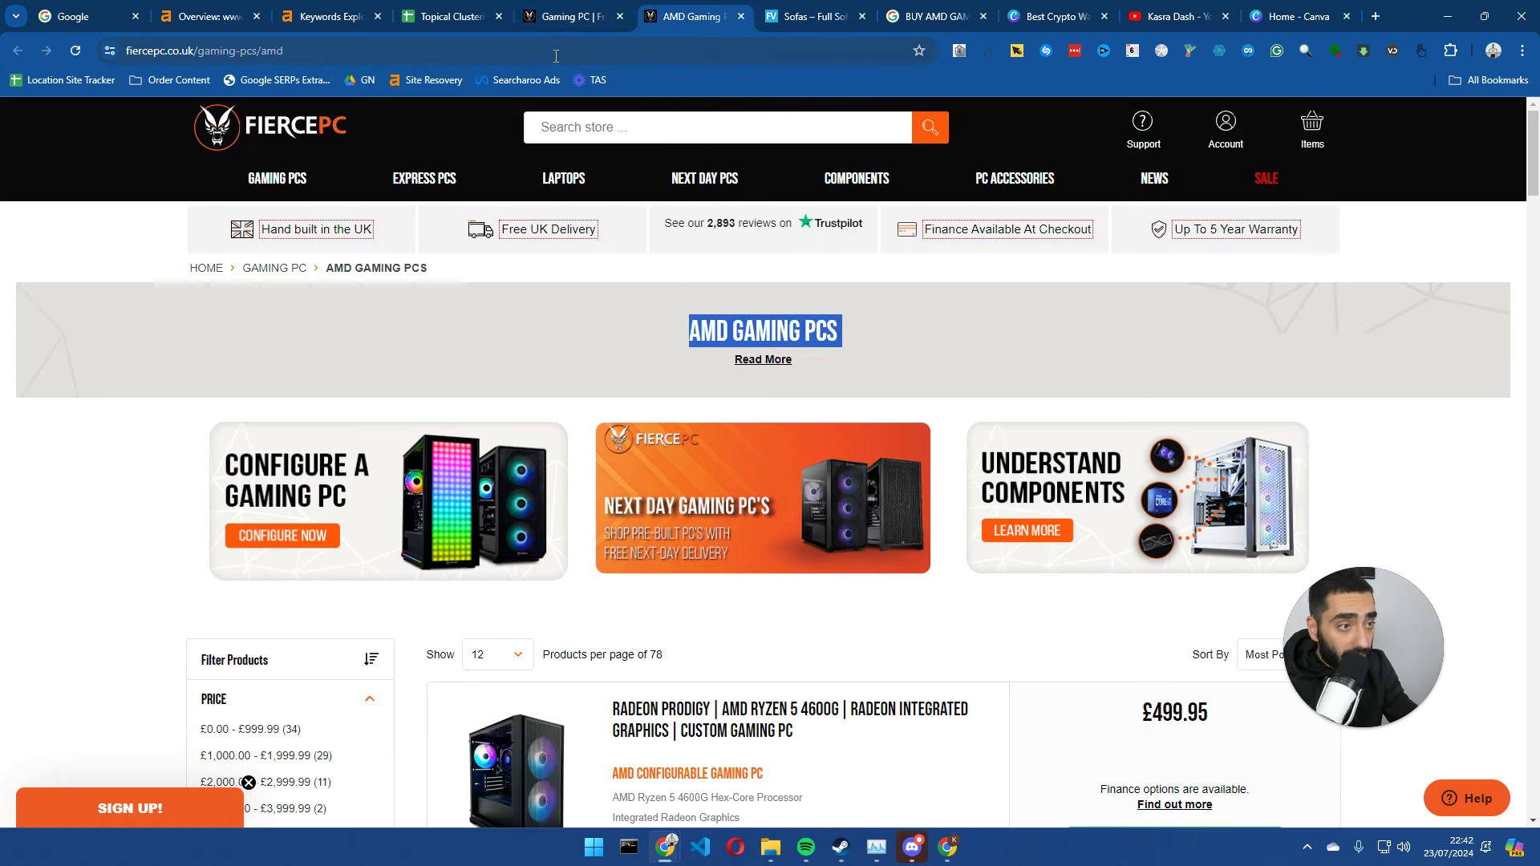
pyautogui.write('GREY SOFA')
pyautogui.press('Return')
pyautogui.scroll(-4, 84, 317)
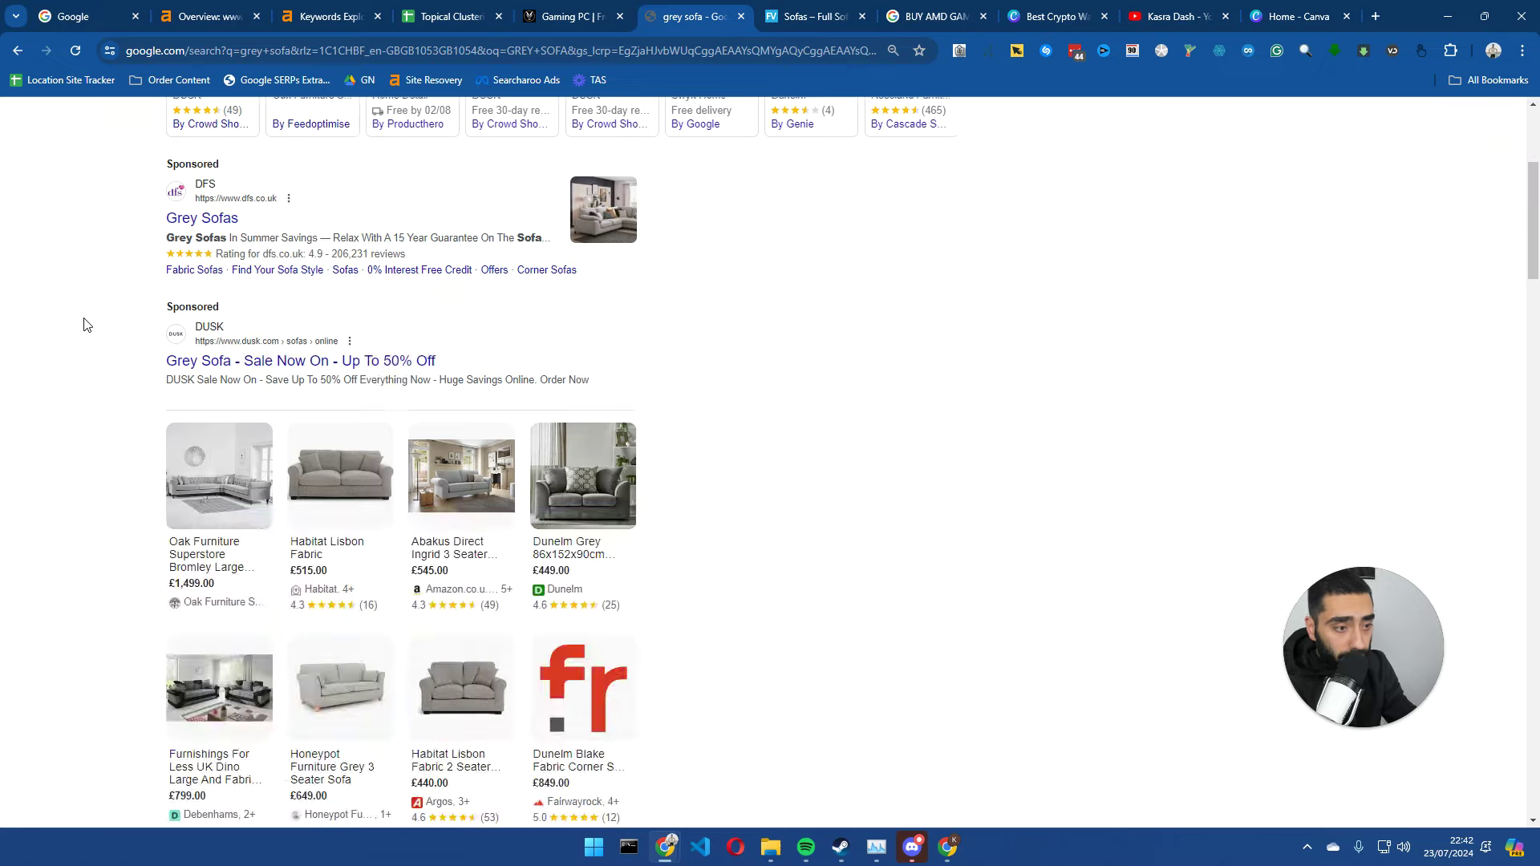
pyautogui.scroll(-5, 133, 437)
pyautogui.scroll(-1, 103, 482)
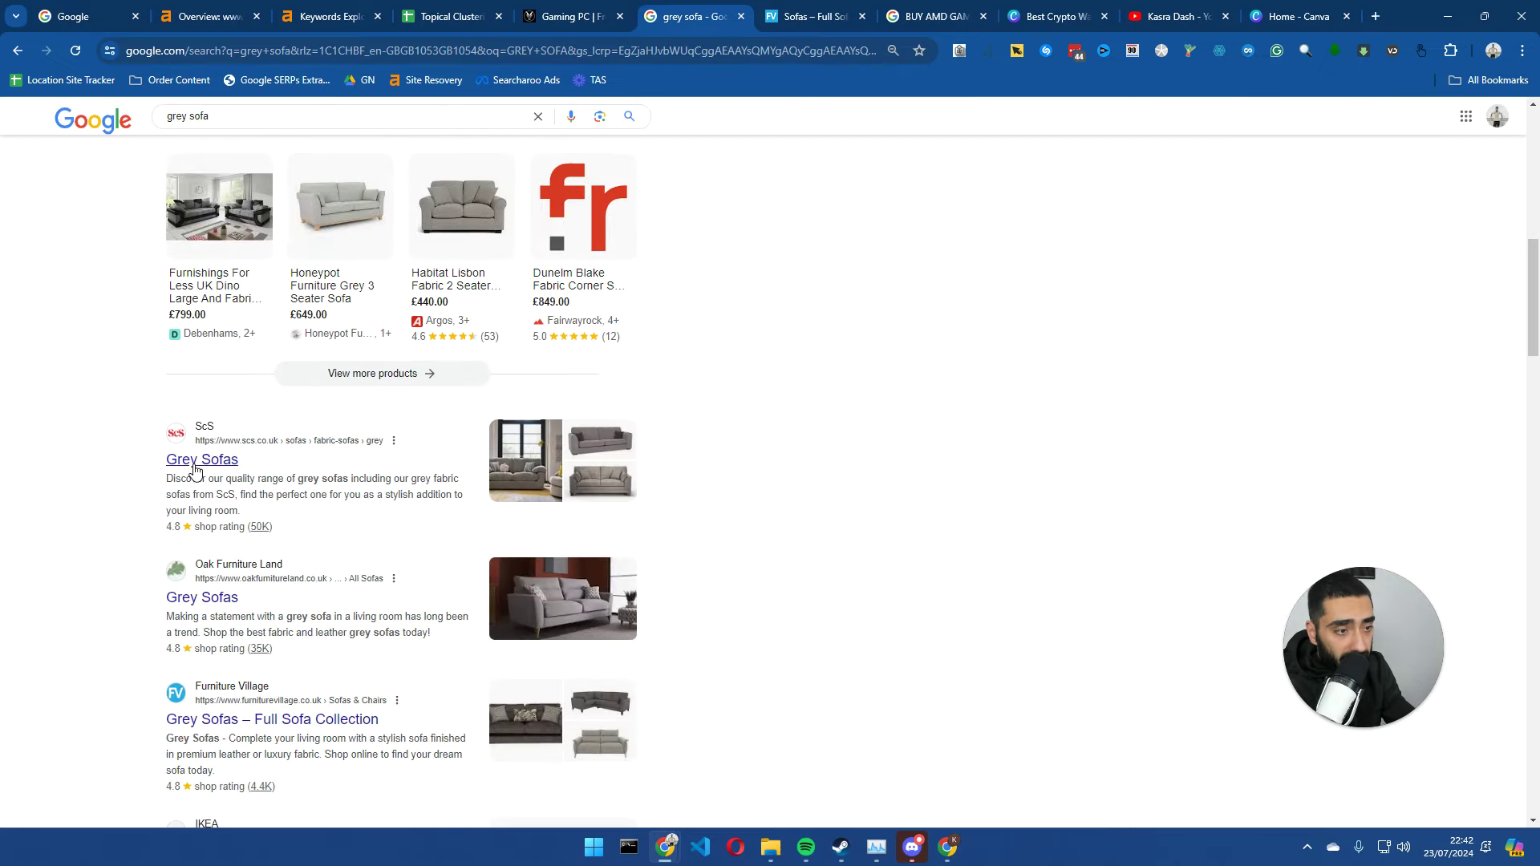
# - Open the ScS Grey Sofas result, accept all cookies, and review the category page's heading and products
pyautogui.click(193, 460)
pyautogui.scroll(-2, 184, 429)
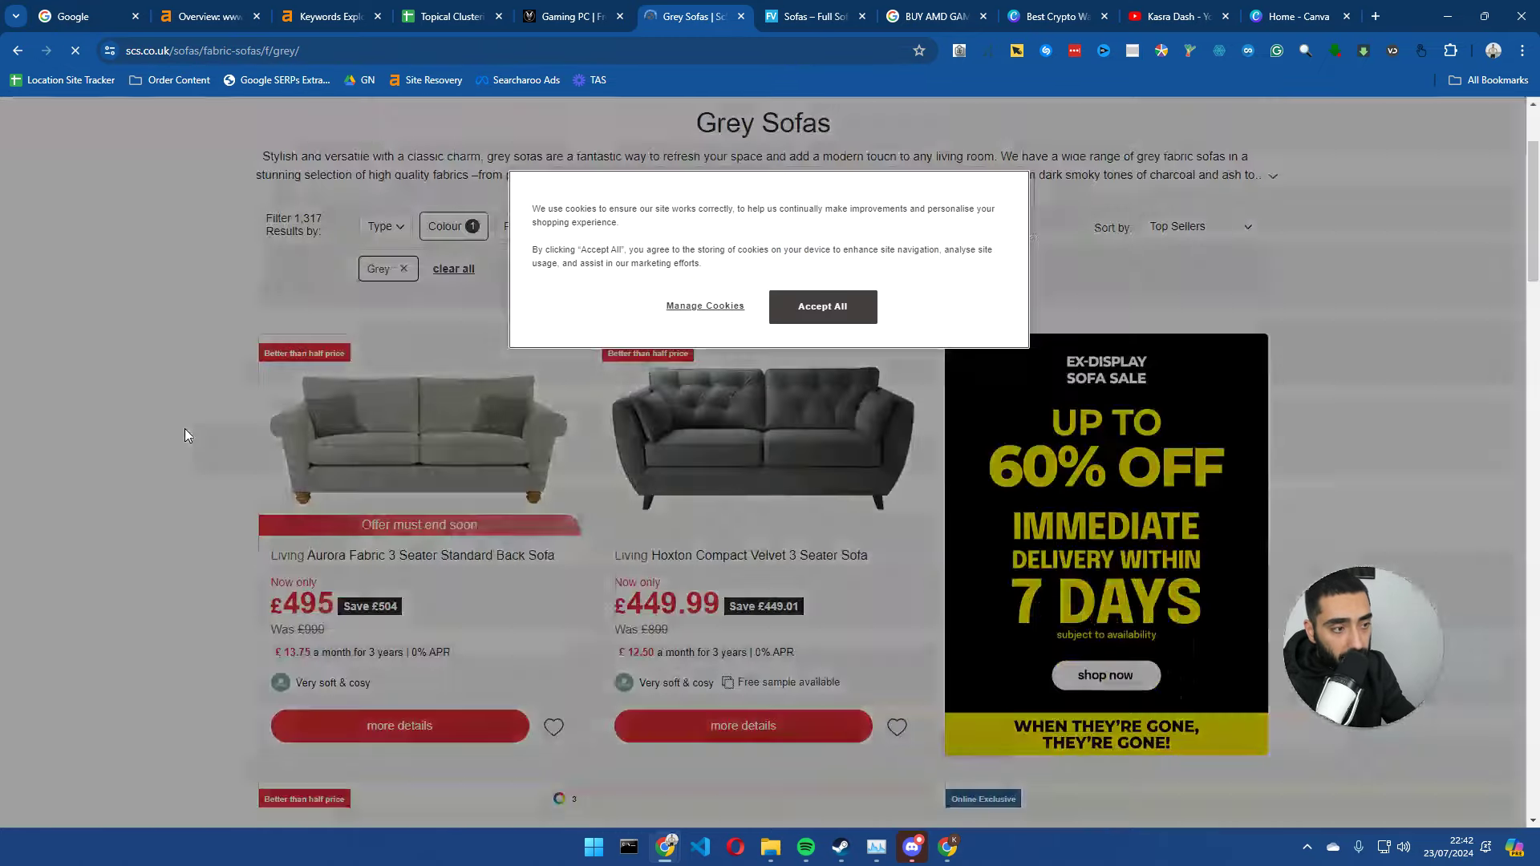
pyautogui.click(850, 309)
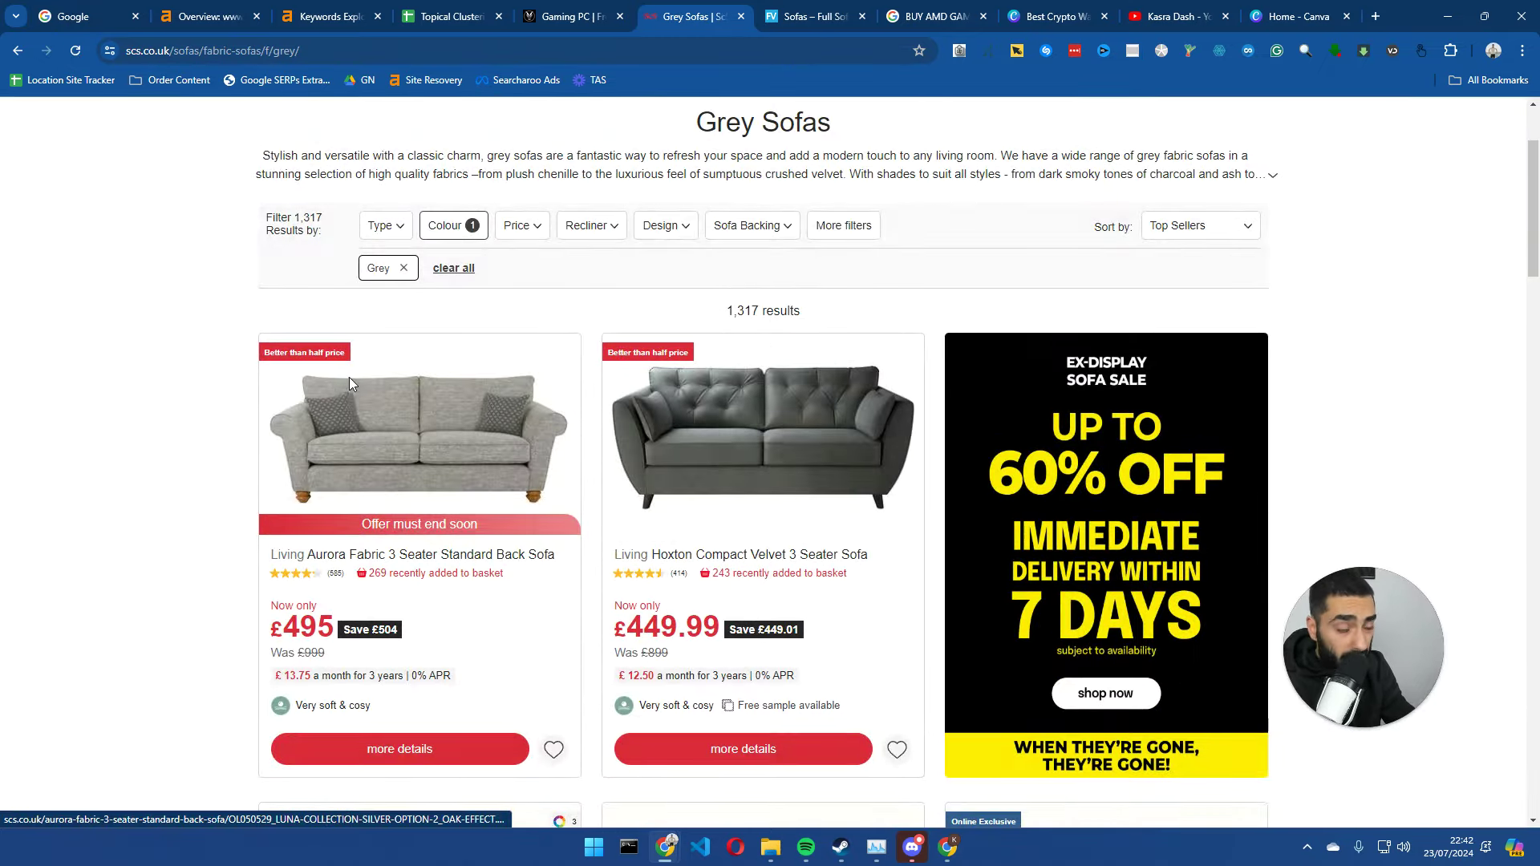
pyautogui.scroll(-4, 137, 451)
pyautogui.scroll(3, 141, 457)
pyautogui.scroll(2, 139, 458)
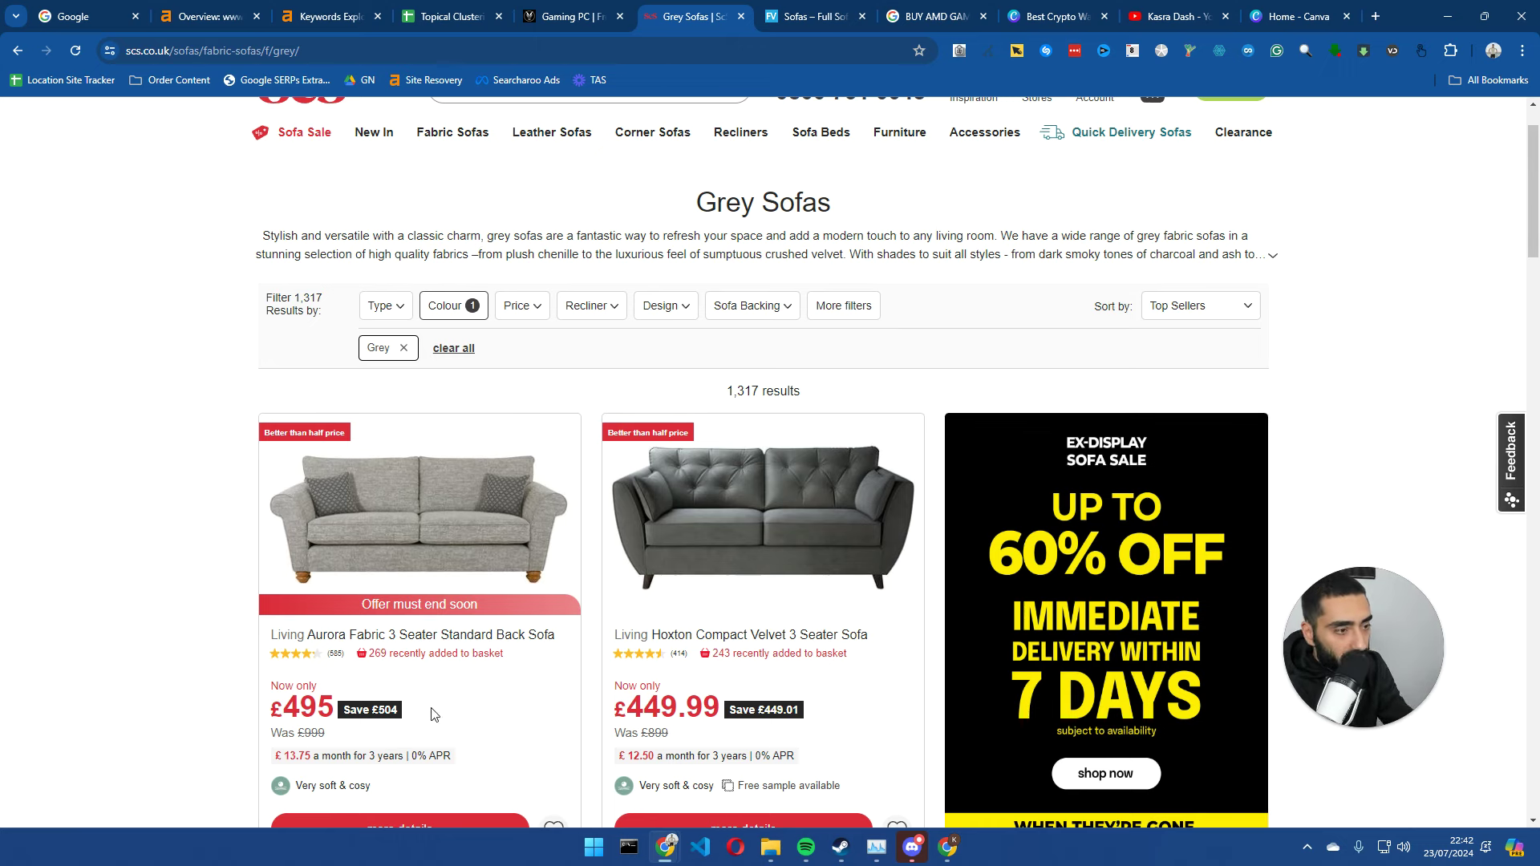
# - Return to the Topical Clustering spreadsheet and review the Hot keywords alongside the empty Warm column
pyautogui.click(582, 8)
pyautogui.click(438, 24)
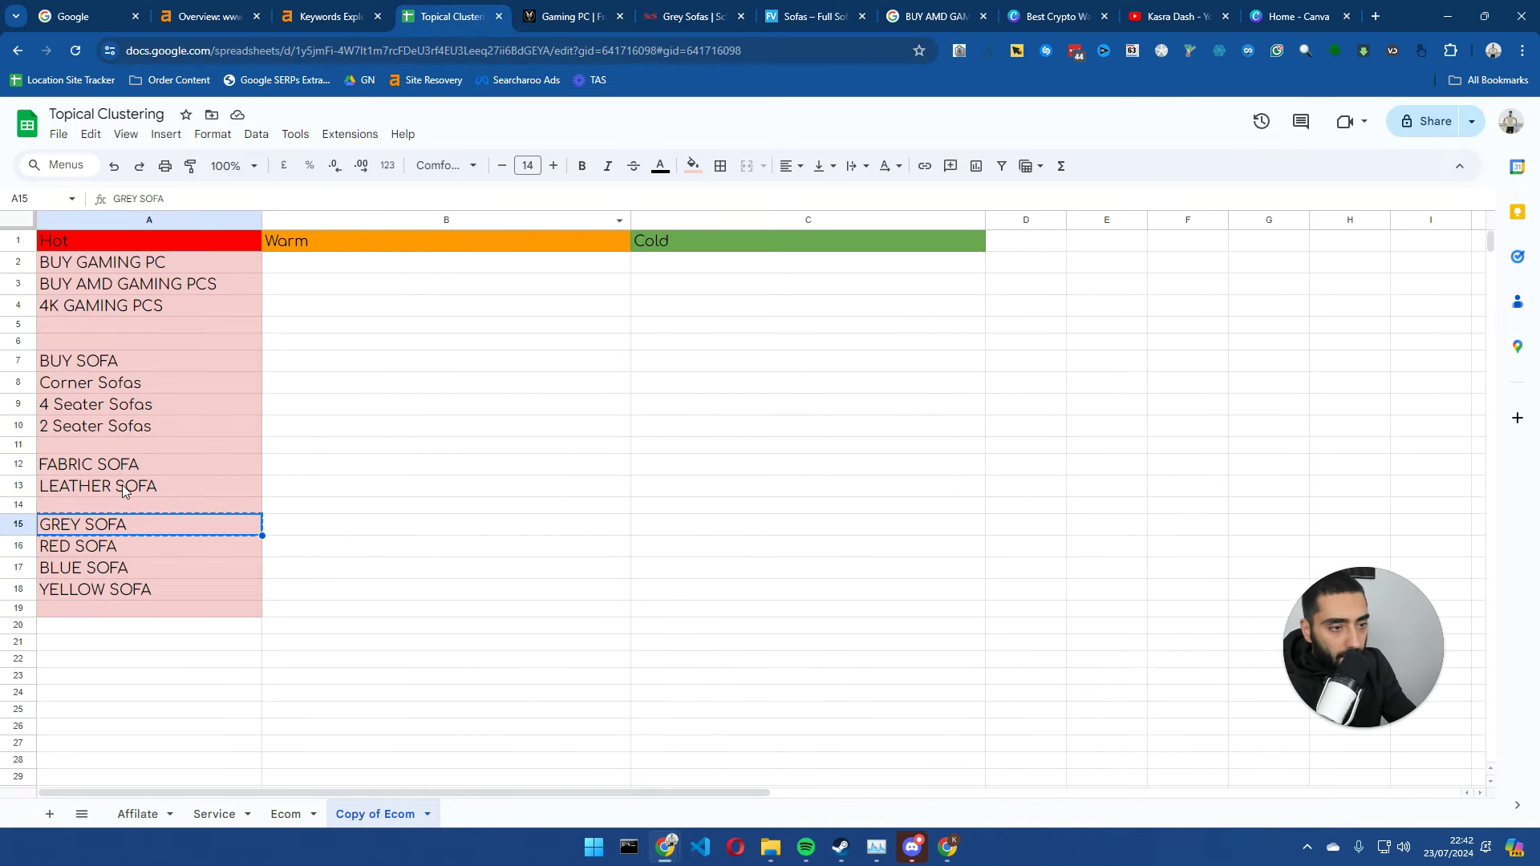
pyautogui.moveTo(124, 289); pyautogui.dragTo(172, 570)
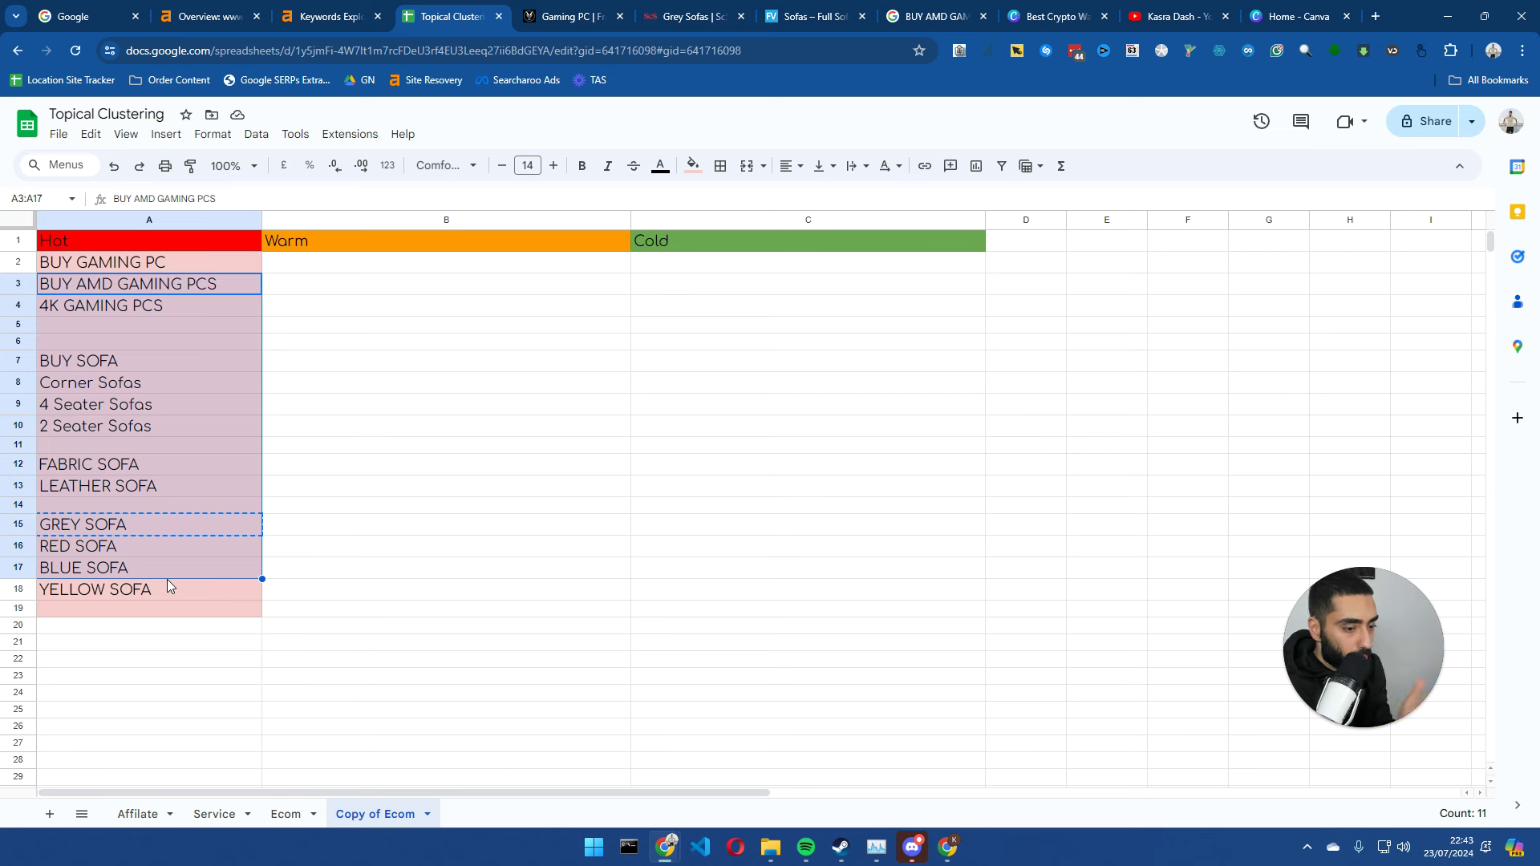
pyautogui.click(299, 343)
pyautogui.moveTo(304, 265); pyautogui.dragTo(330, 372)
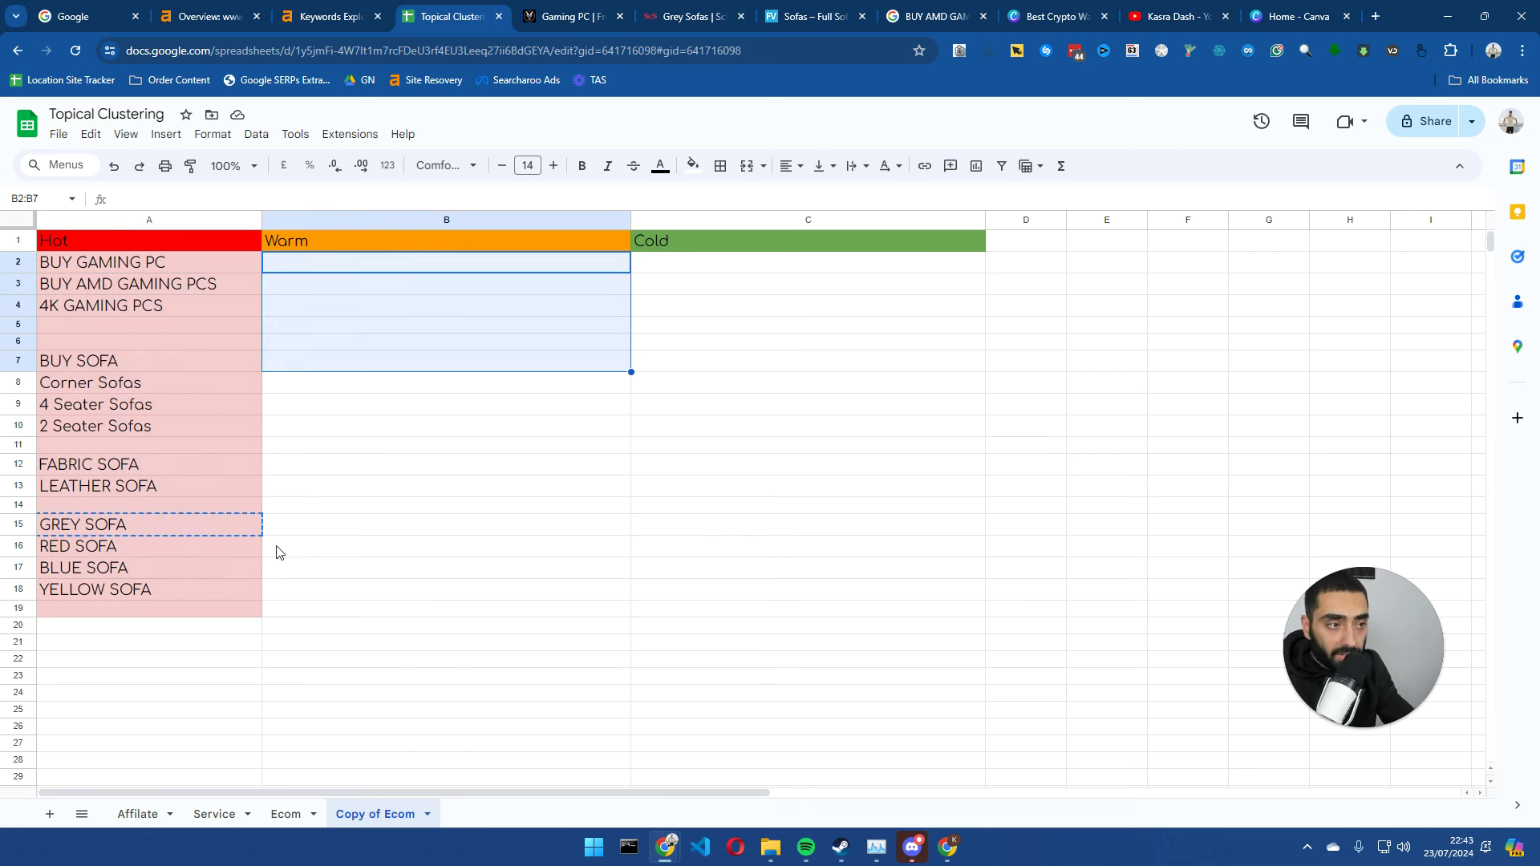
pyautogui.click(407, 491)
# - Shade B2 in the Warm column light orange and extend the fill down to B19
pyautogui.click(353, 267)
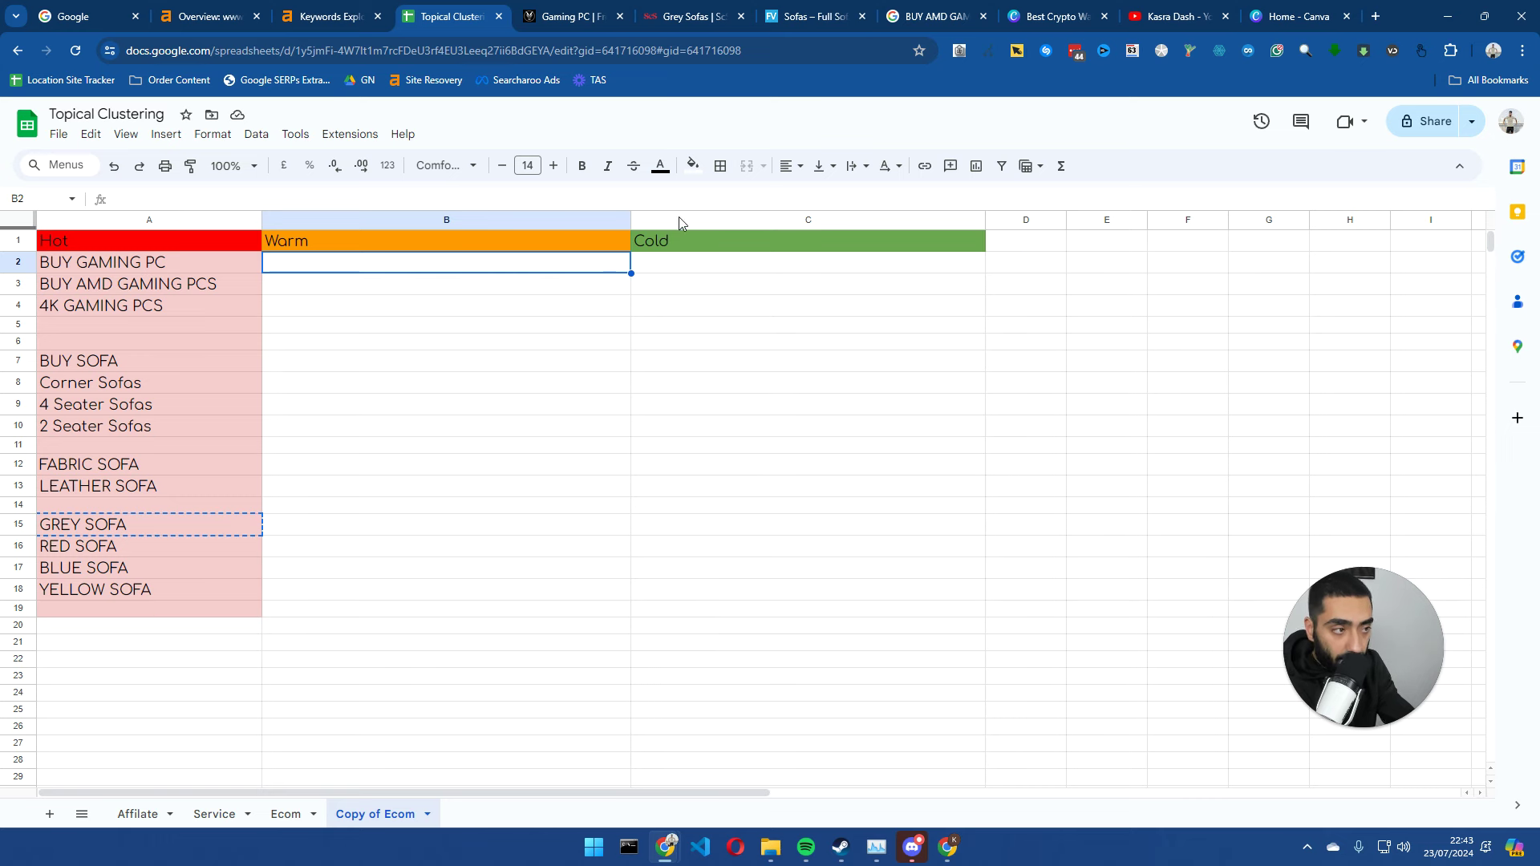
pyautogui.click(690, 164)
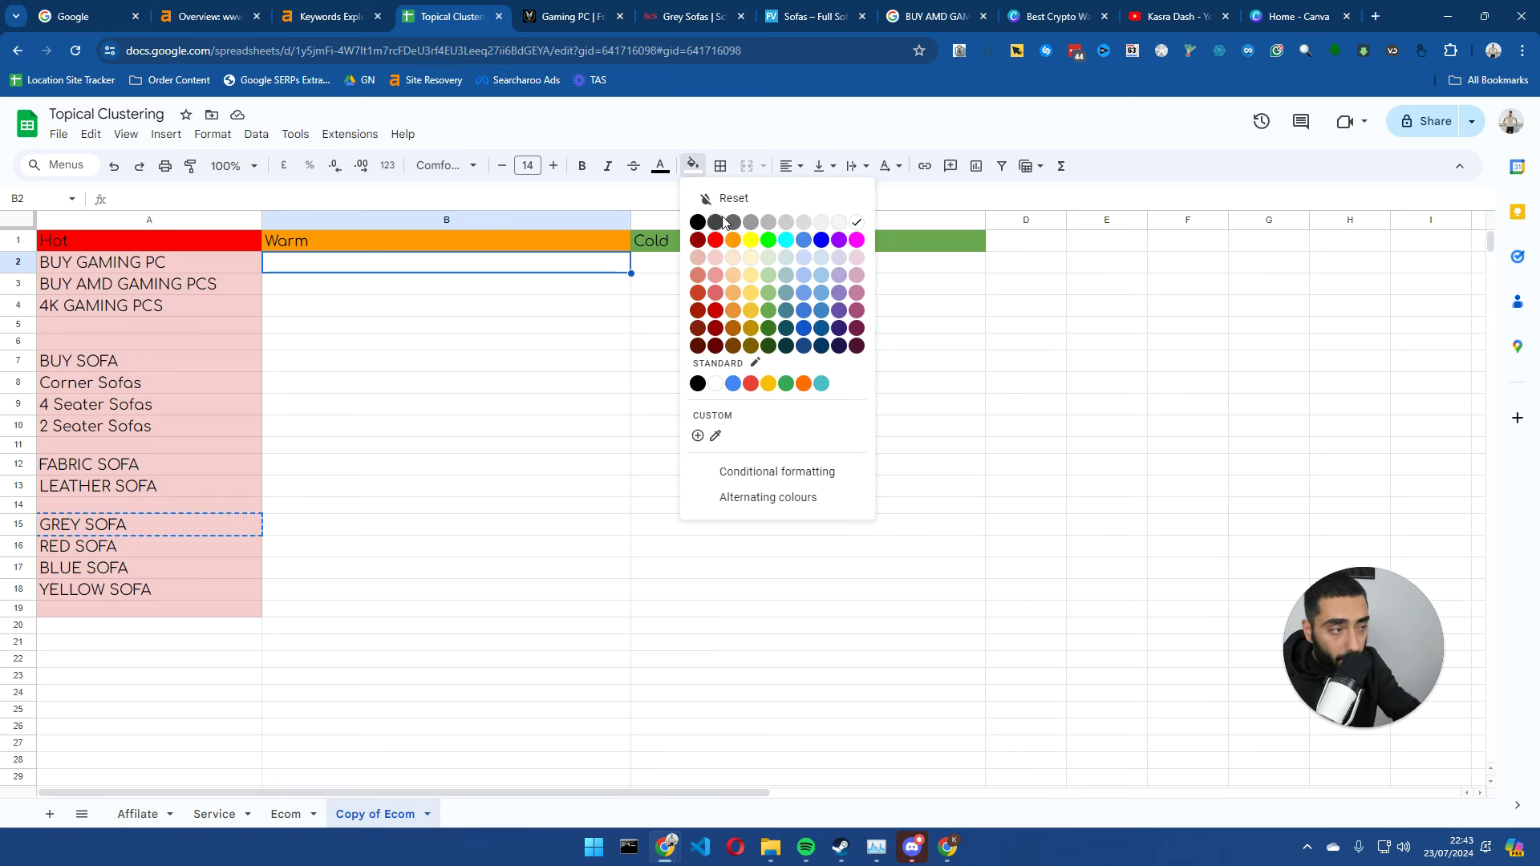
pyautogui.click(733, 257)
pyautogui.click(511, 305)
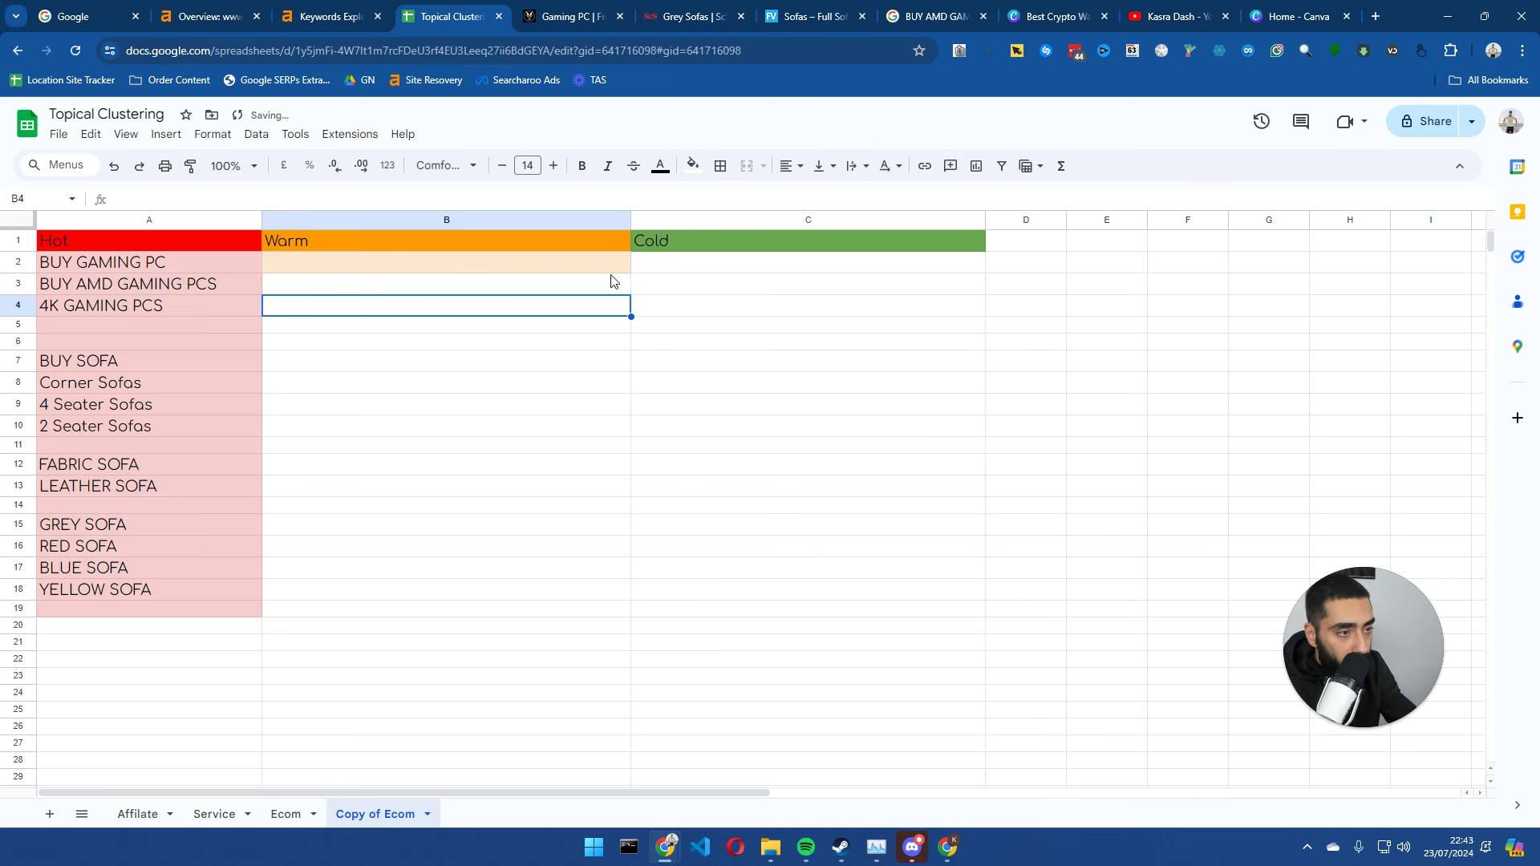
pyautogui.click(570, 267)
pyautogui.moveTo(631, 274); pyautogui.dragTo(600, 617)
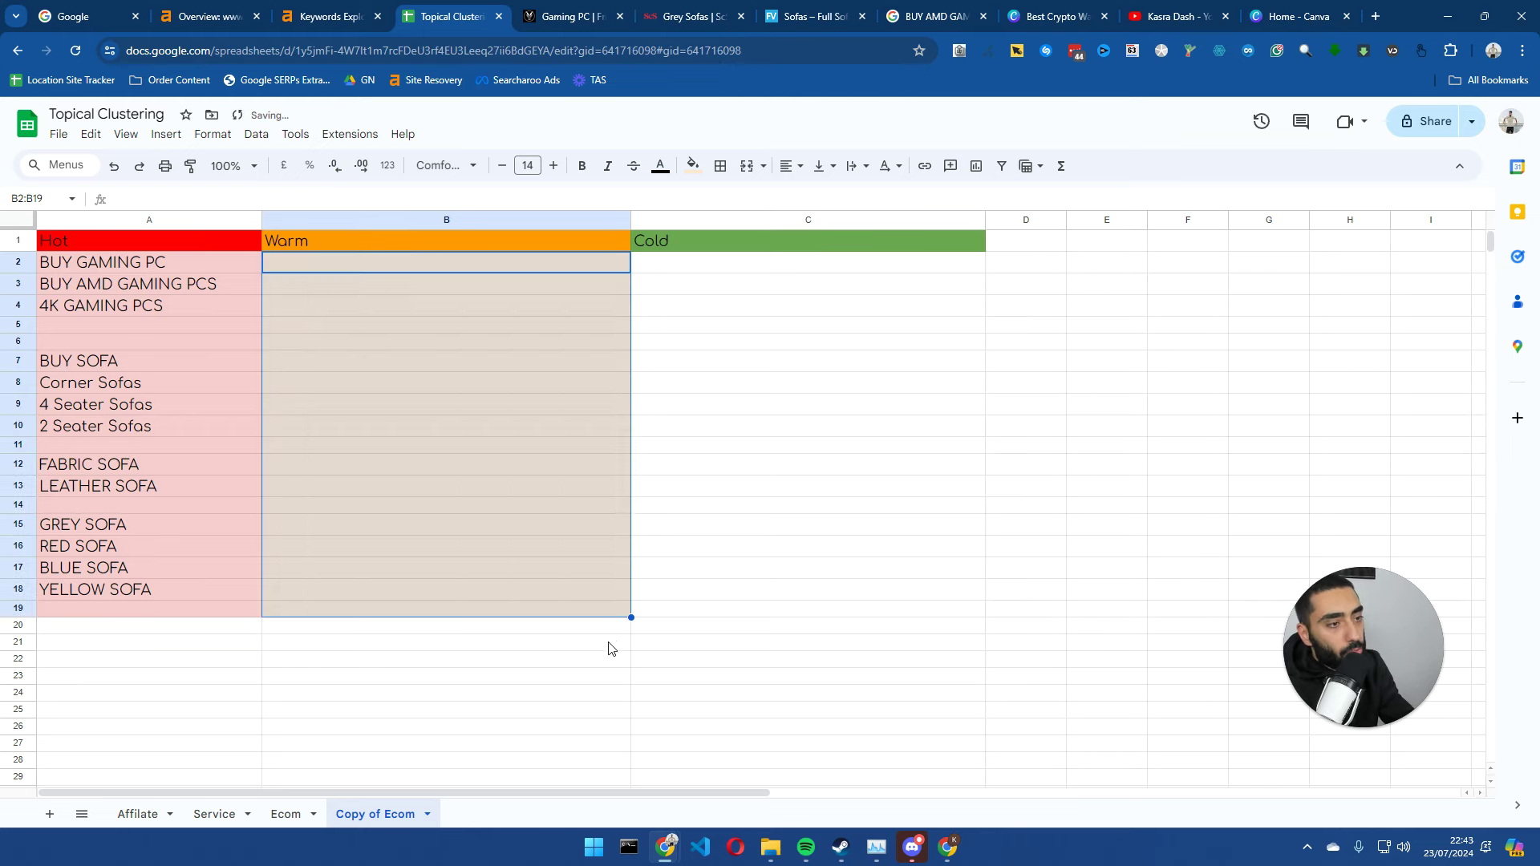
pyautogui.click(609, 649)
# - Compare the product listings on Fierce PC's Gaming PC page and ScS's Grey Sofas page
pyautogui.click(562, 16)
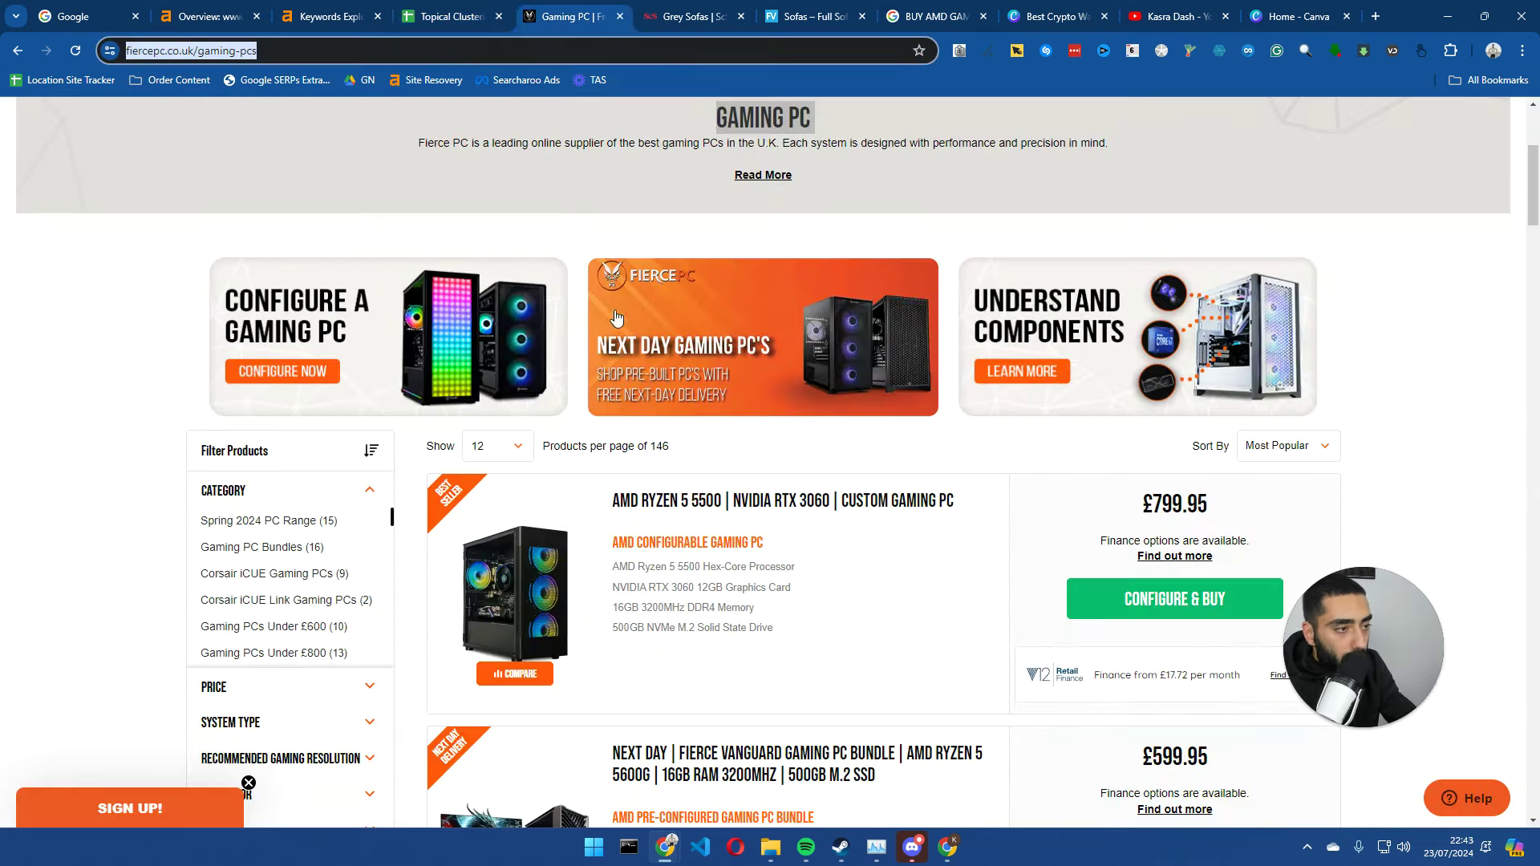
pyautogui.scroll(-4, 694, 297)
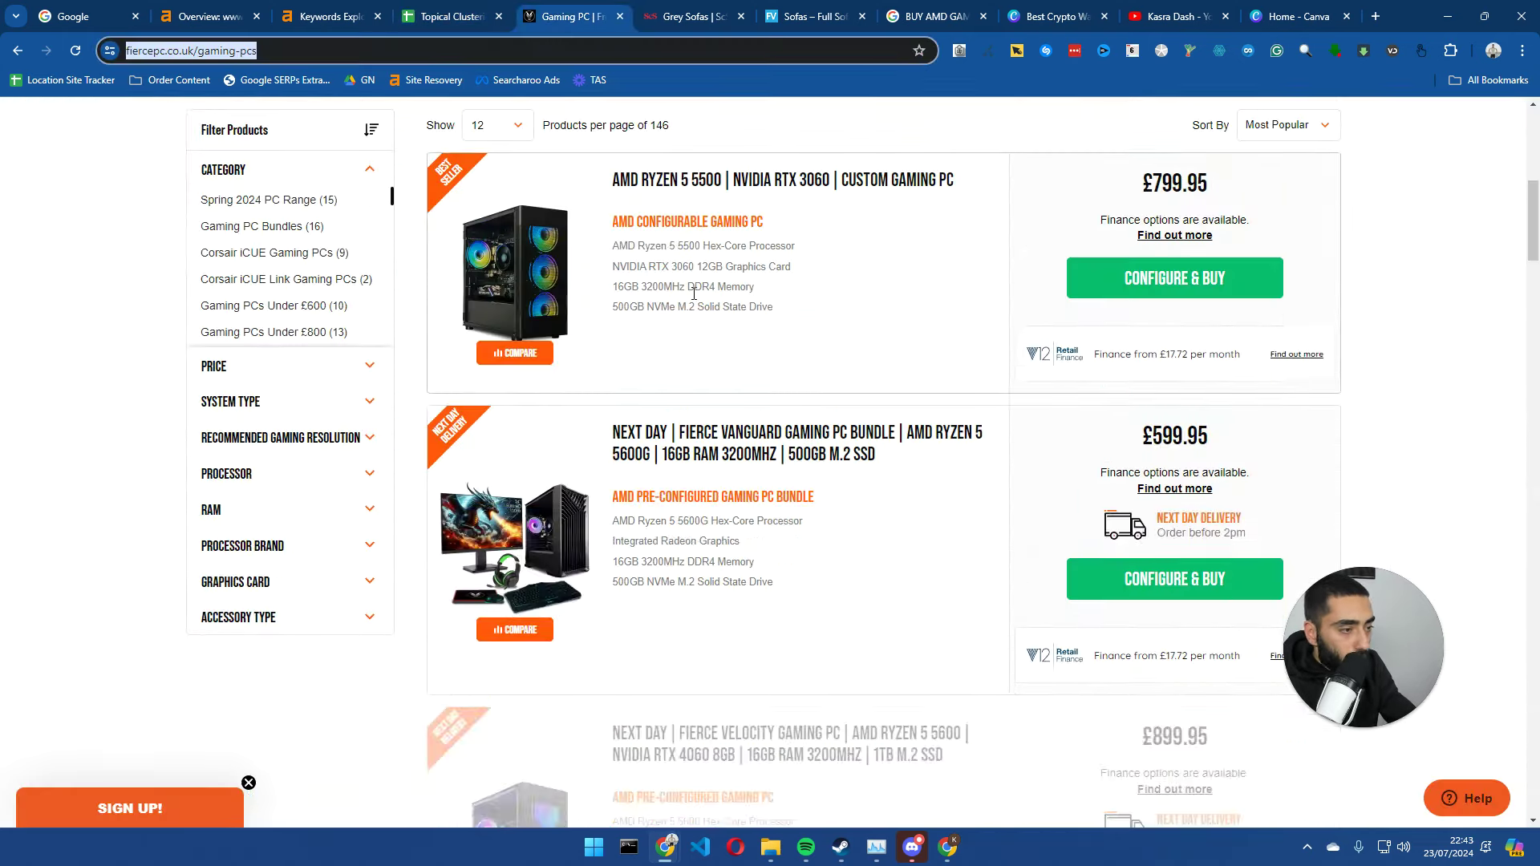
pyautogui.click(449, 16)
pyautogui.click(686, 18)
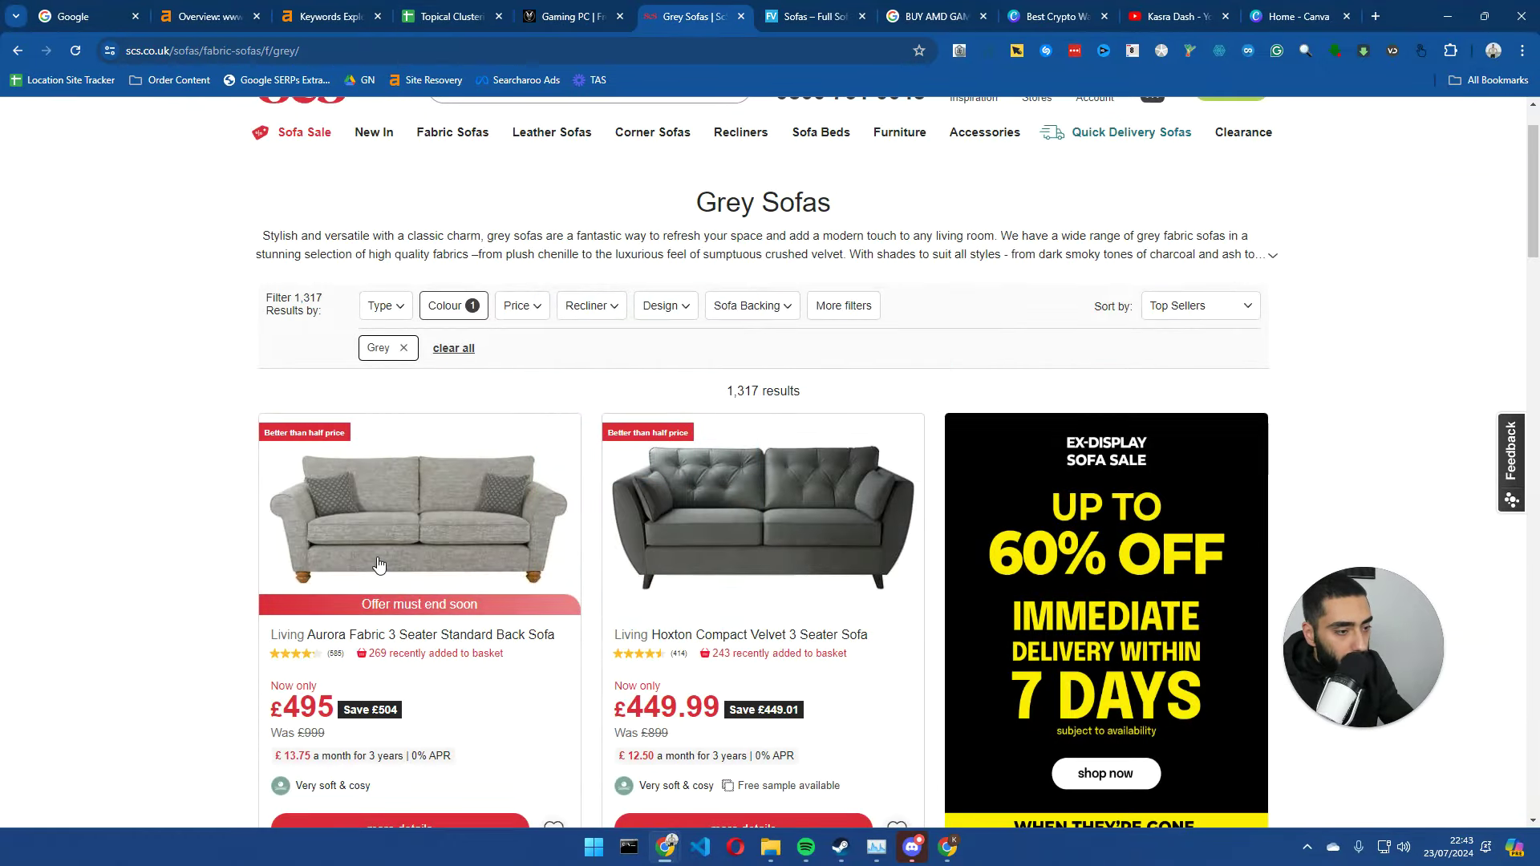
pyautogui.scroll(-3, 449, 562)
pyautogui.scroll(-3, 453, 561)
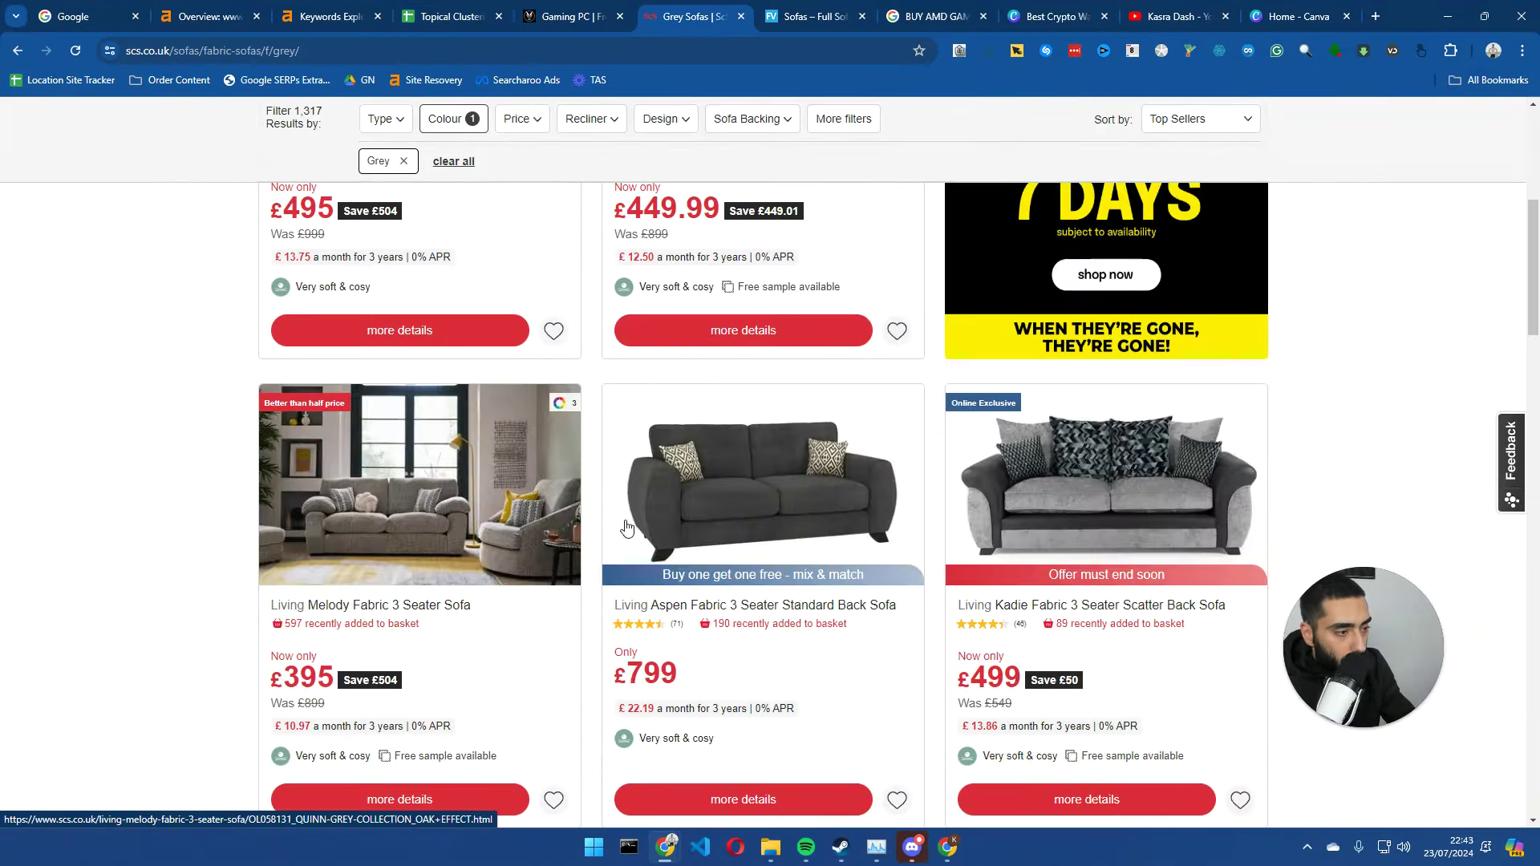
pyautogui.click(569, 16)
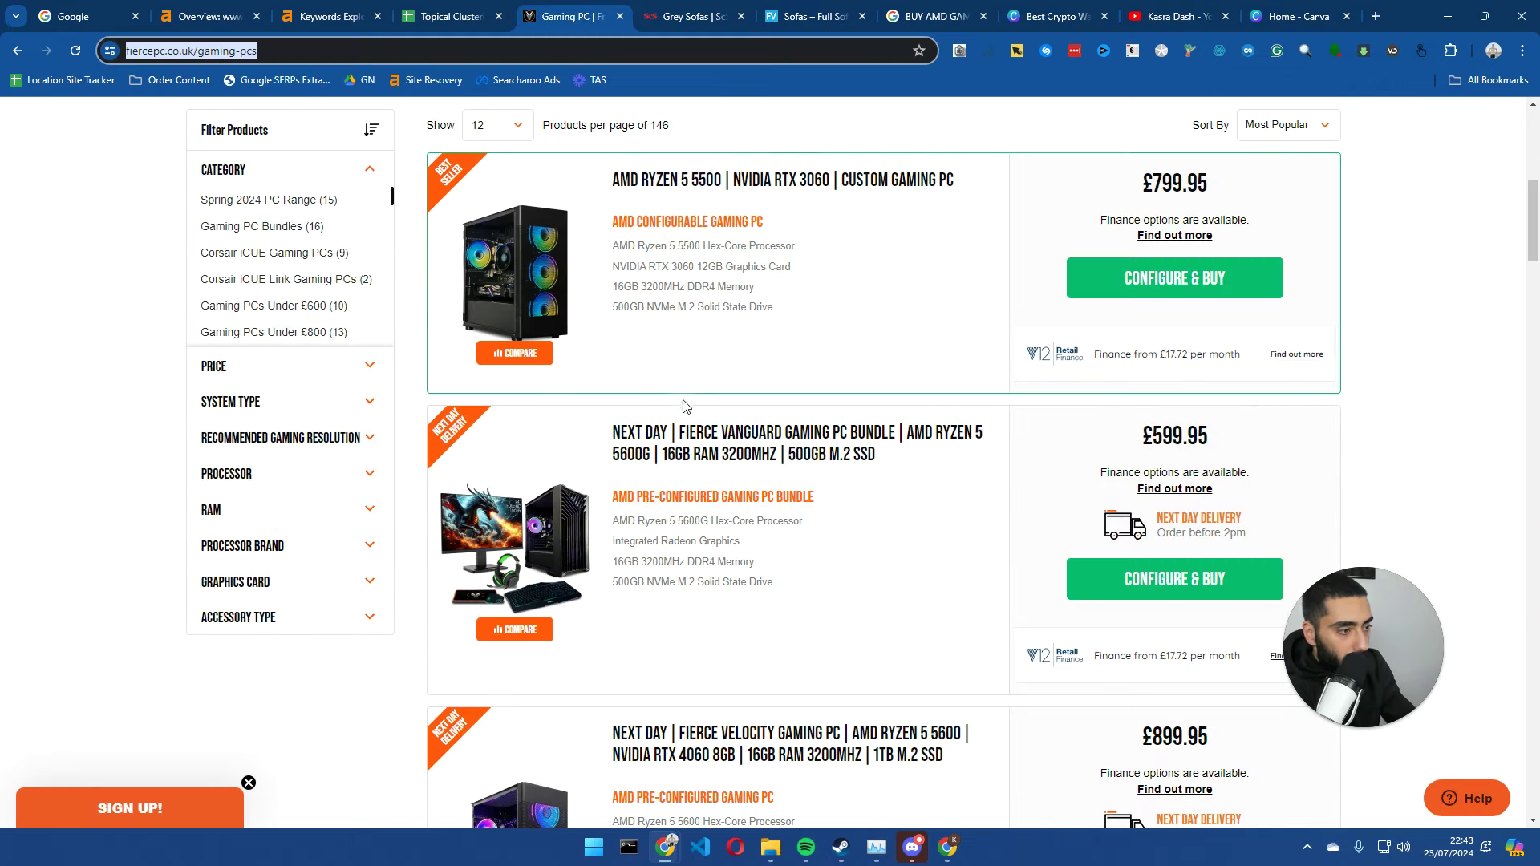
# - Open the AMD Ryzen 5 5500 custom gaming PC page and copy its product title into B2 of the Topical Clustering sheet's Warm column
pyautogui.click(686, 182)
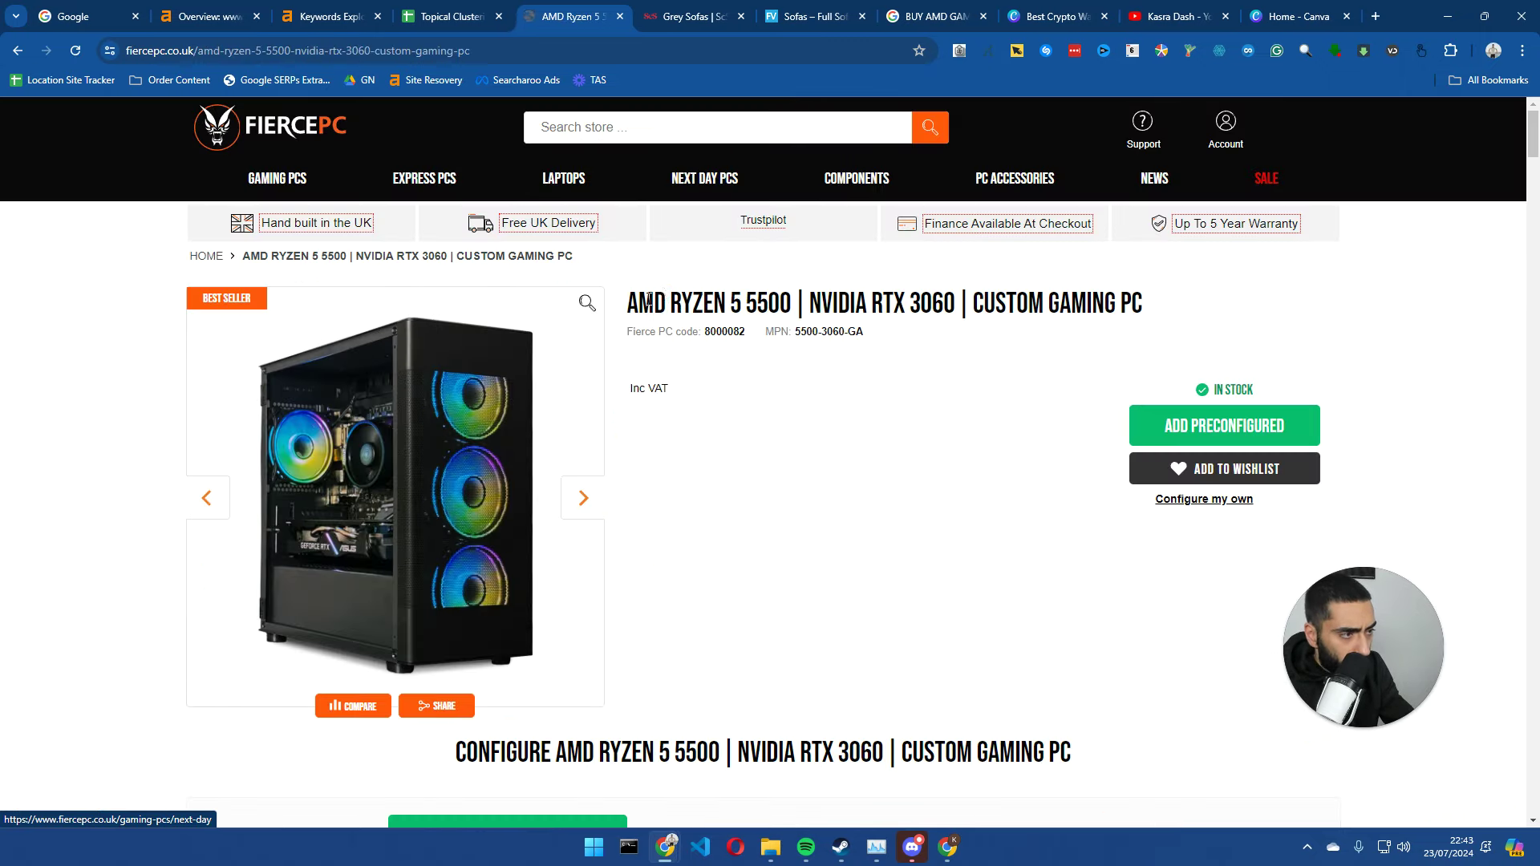
pyautogui.tripleClick(652, 314)
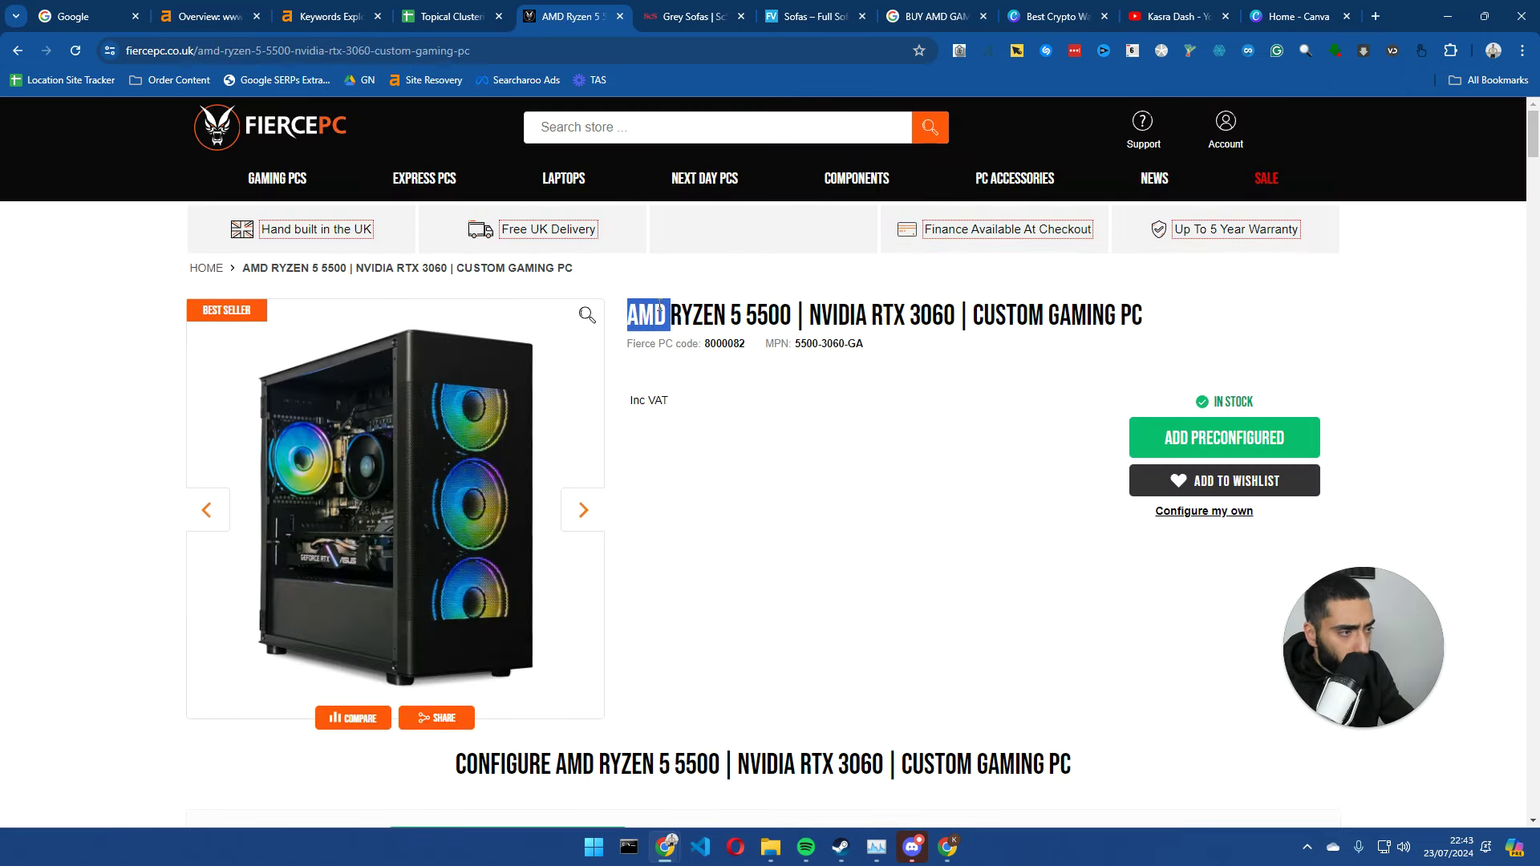
pyautogui.doubleClick(720, 309)
pyautogui.tripleClick(721, 313)
pyautogui.hotkey('ctrl', 'c')
pyautogui.click(470, 13)
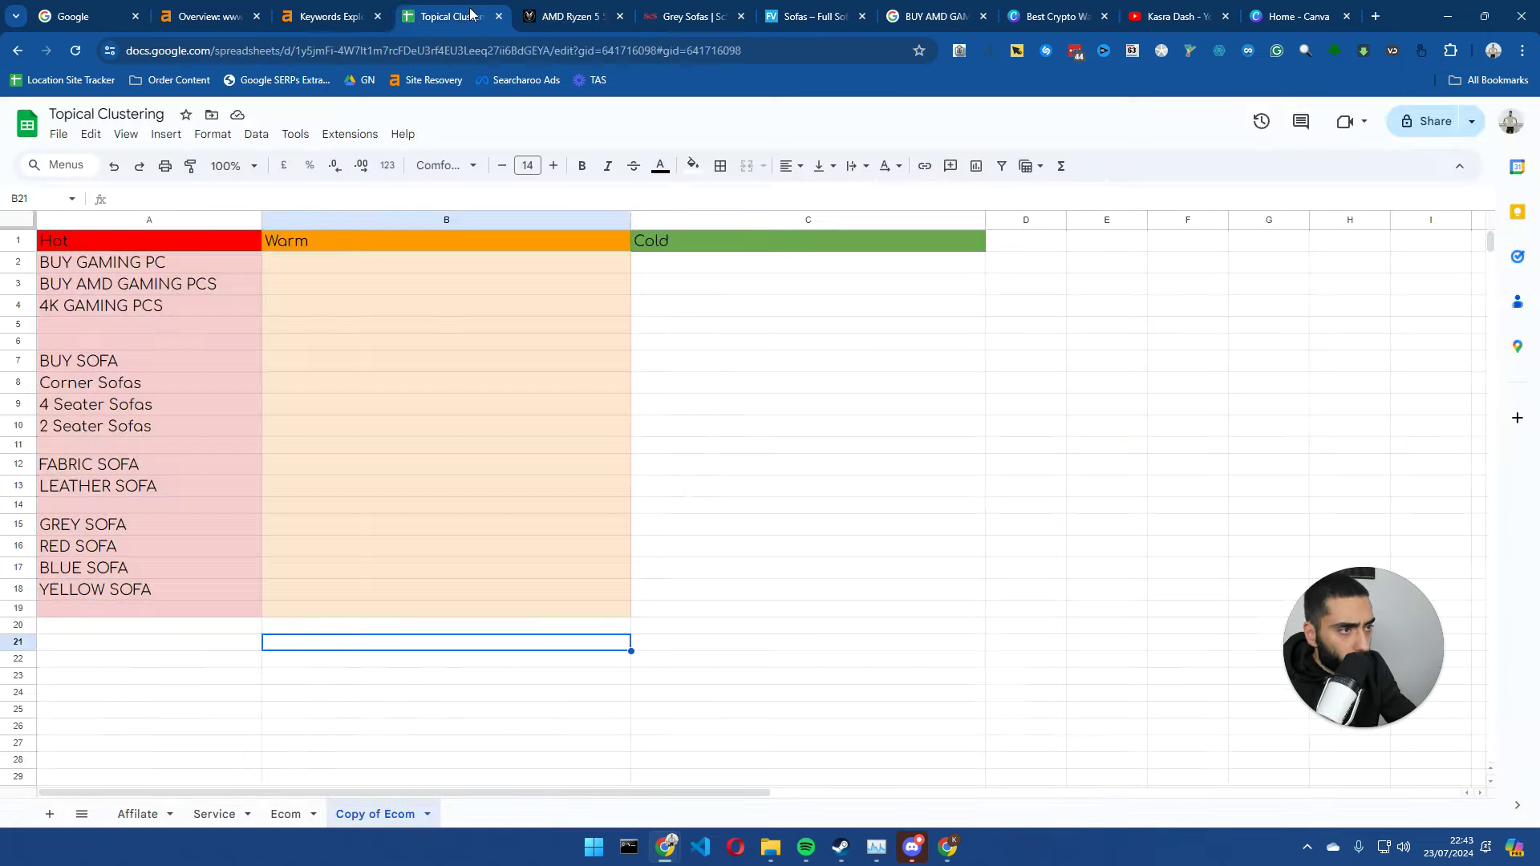
pyautogui.doubleClick(298, 269)
pyautogui.hotkey('ctrl', 'v')
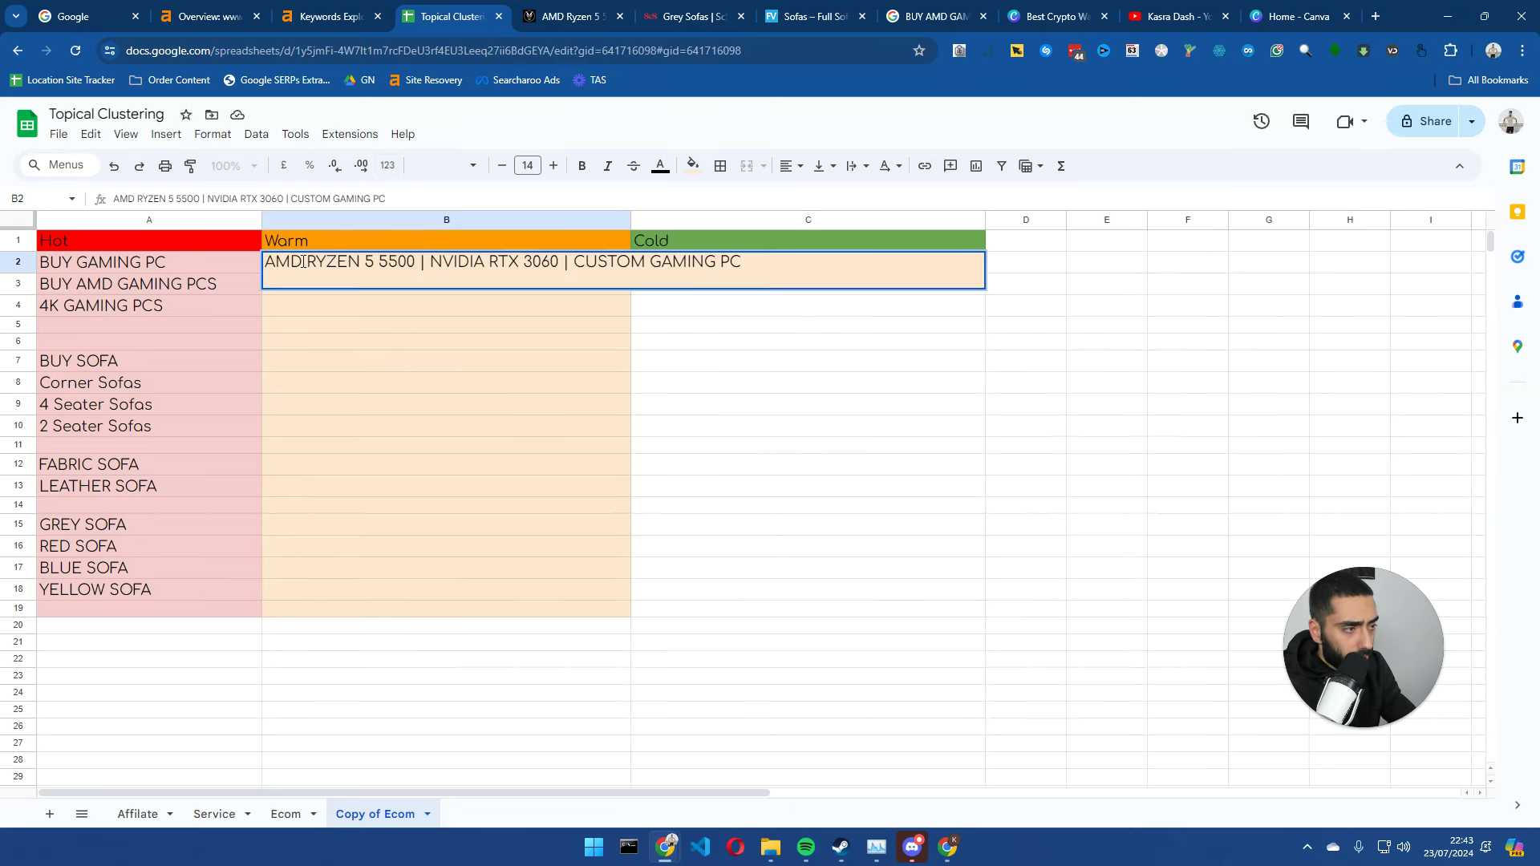
pyautogui.press('Return')
# - Enter the comparison keyword "AMD VS INTEL" in B3 of the Warm column
pyautogui.doubleClick(299, 286)
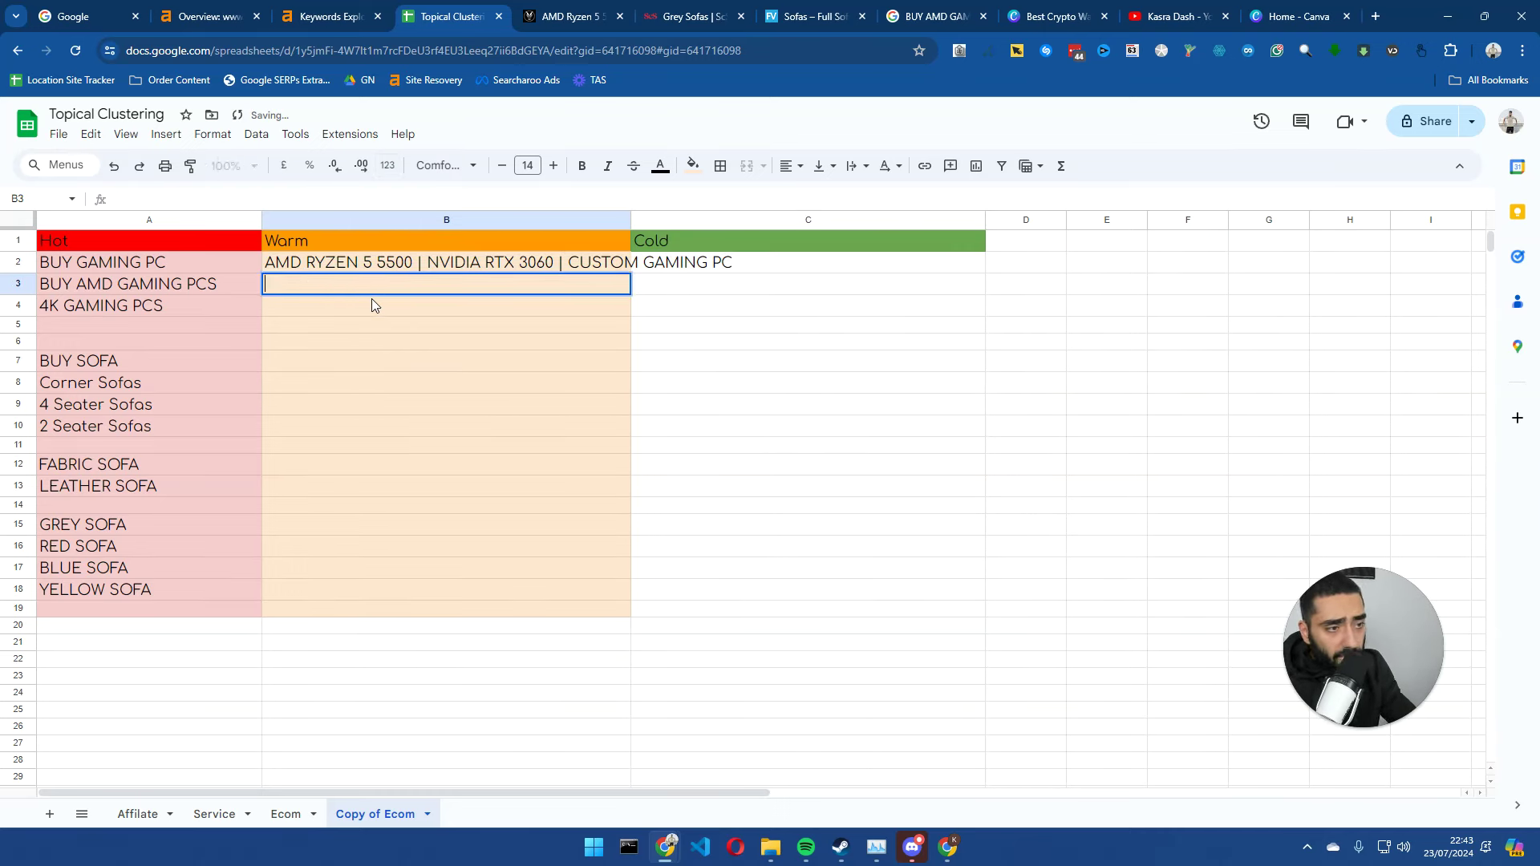
pyautogui.write('AMD ')
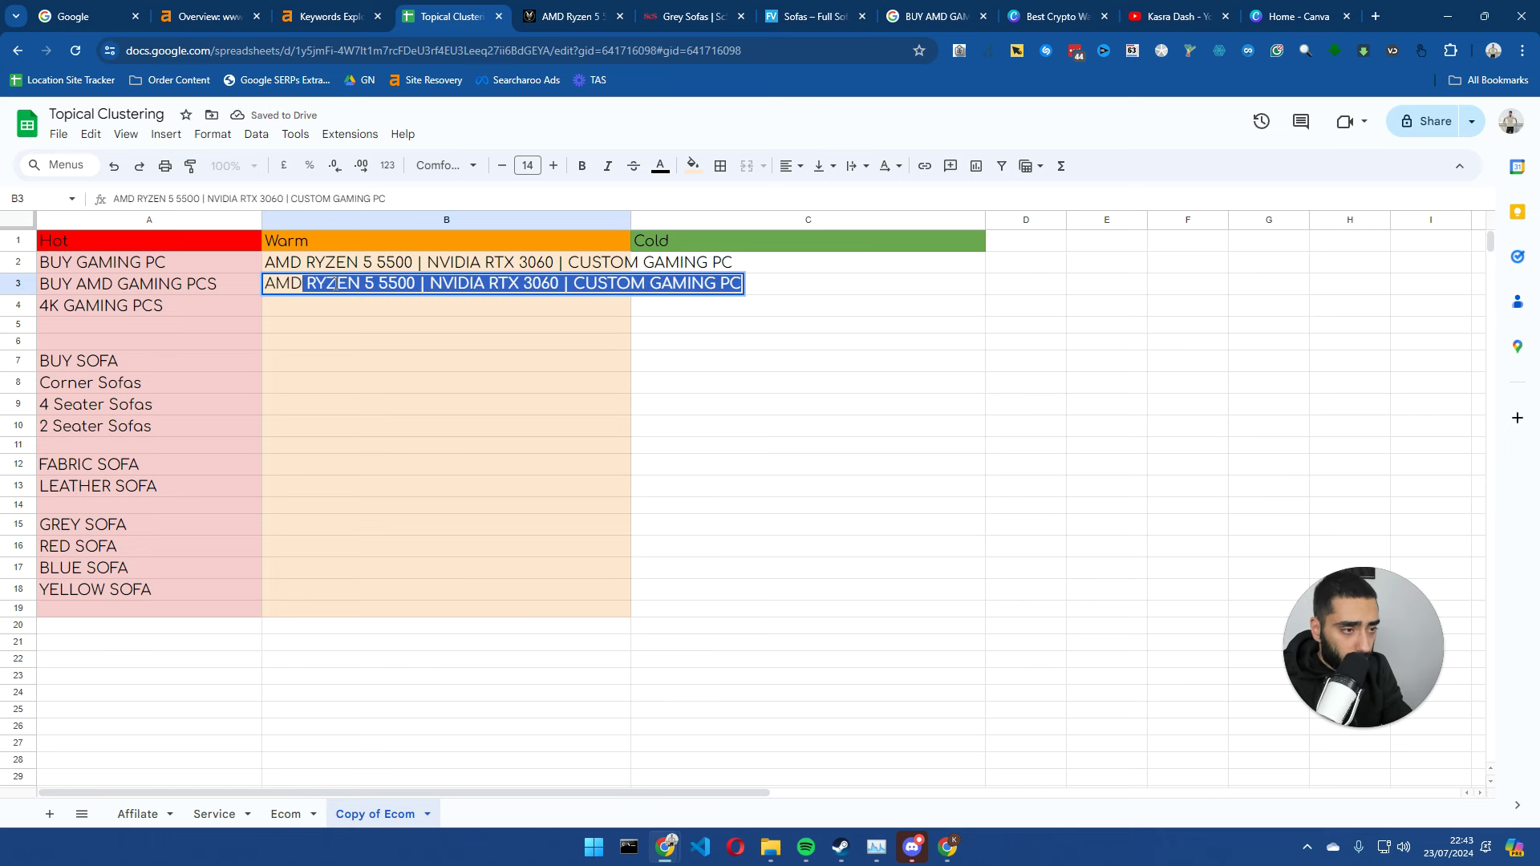
pyautogui.write('VS INTEL')
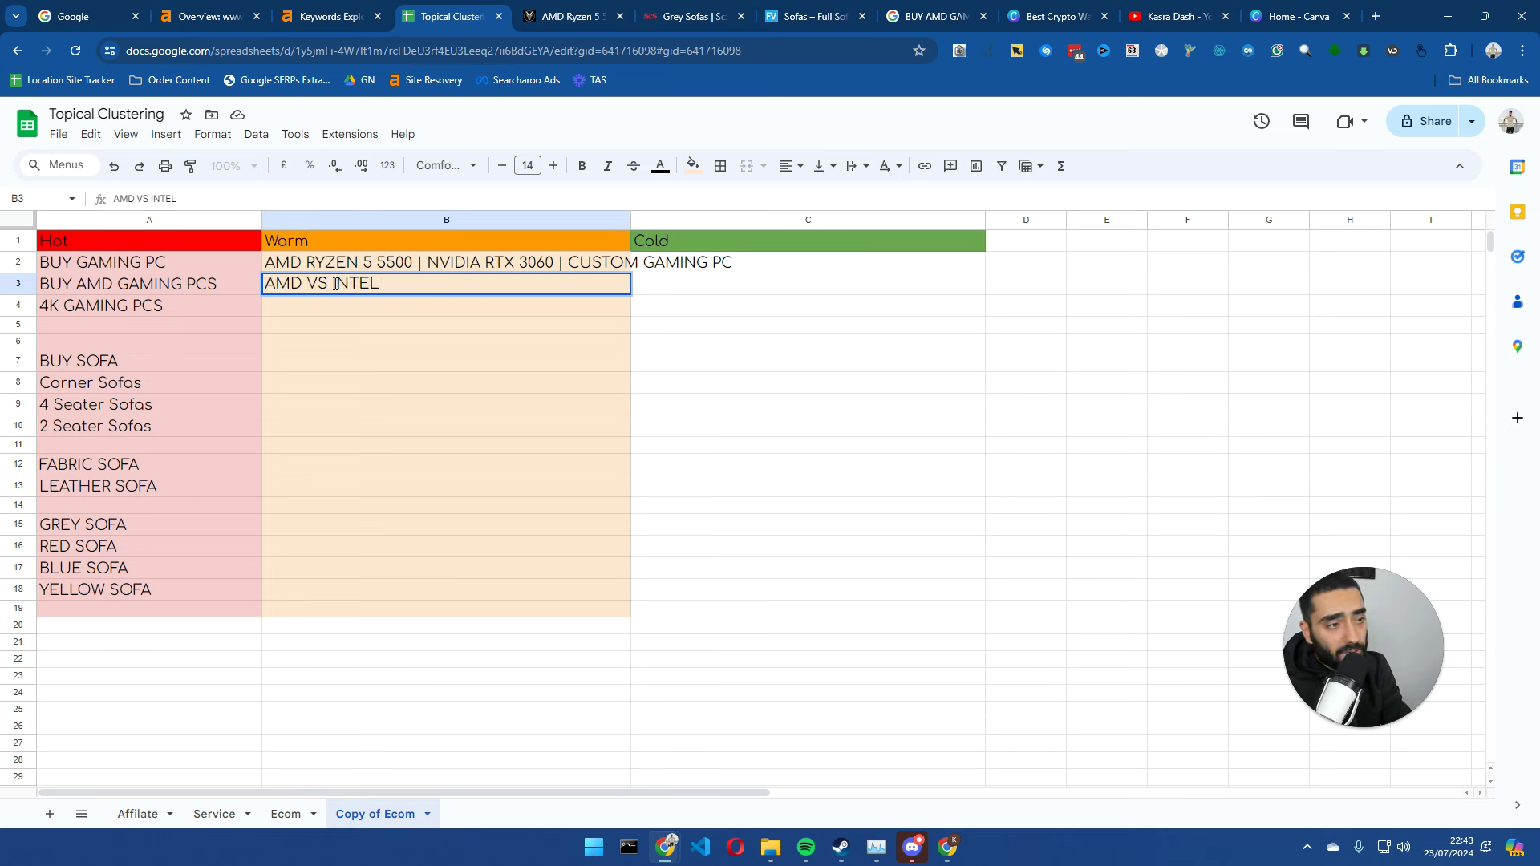
pyautogui.press('Return')
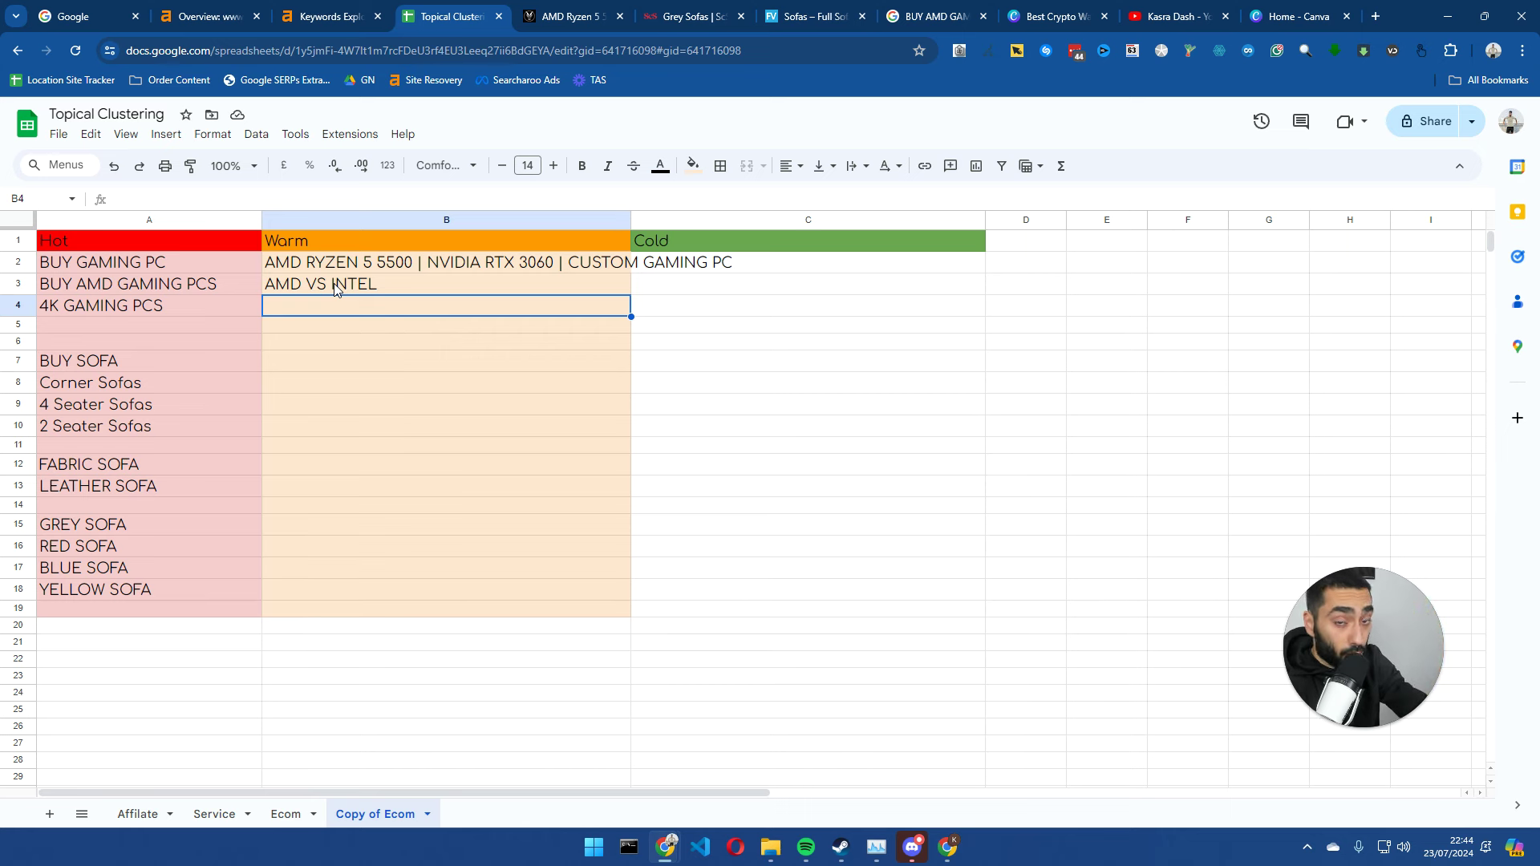
# - Enter the comparison keyword "FABRIC SOFA VS LEATHER SOFA" in B7, alongside BUY SOFA
pyautogui.doubleClick(311, 363)
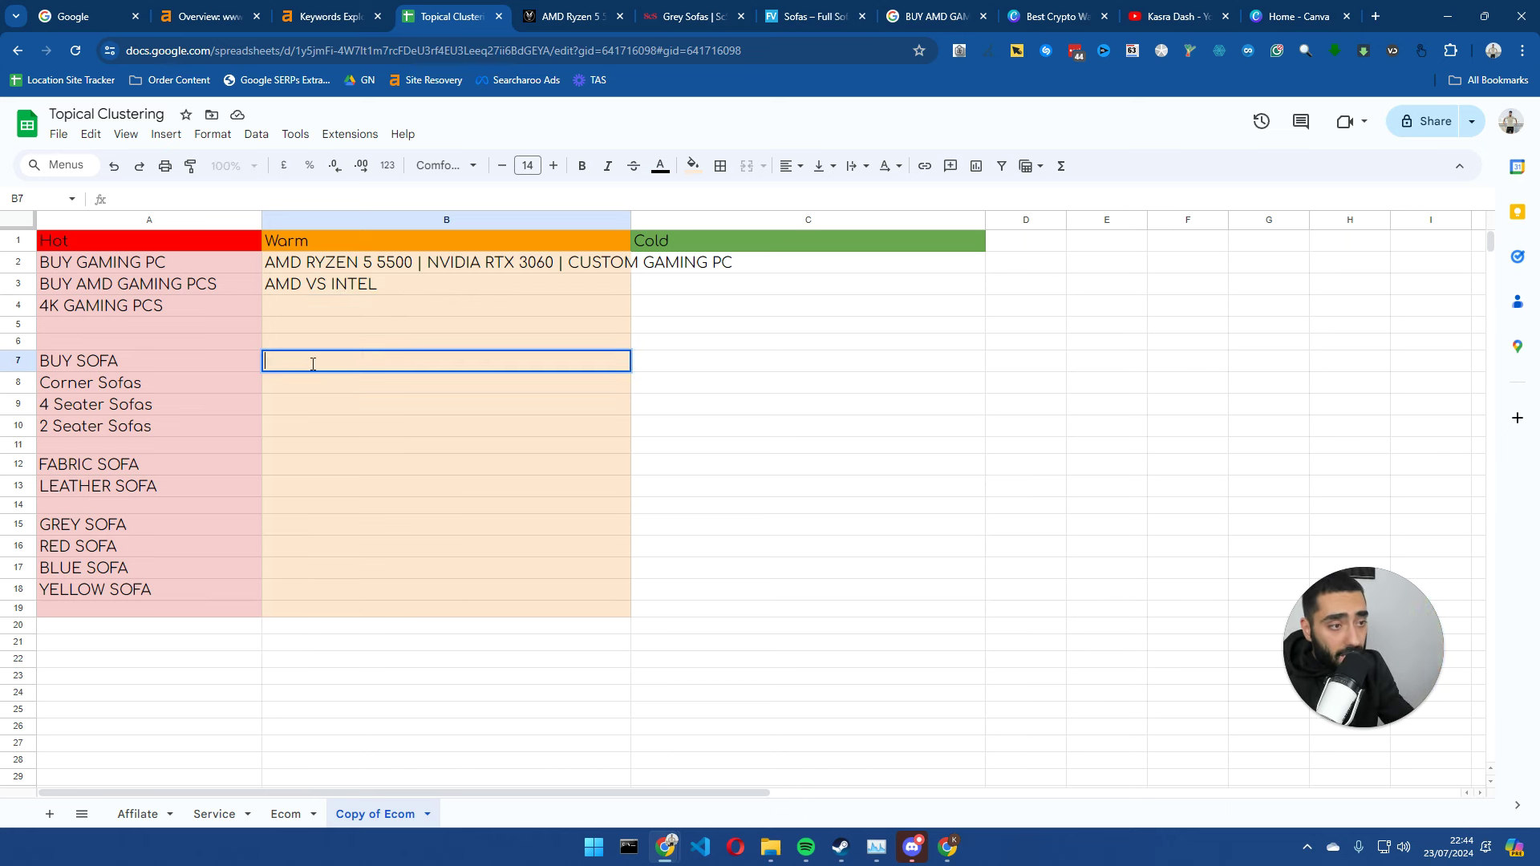
pyautogui.write('FABRIC')
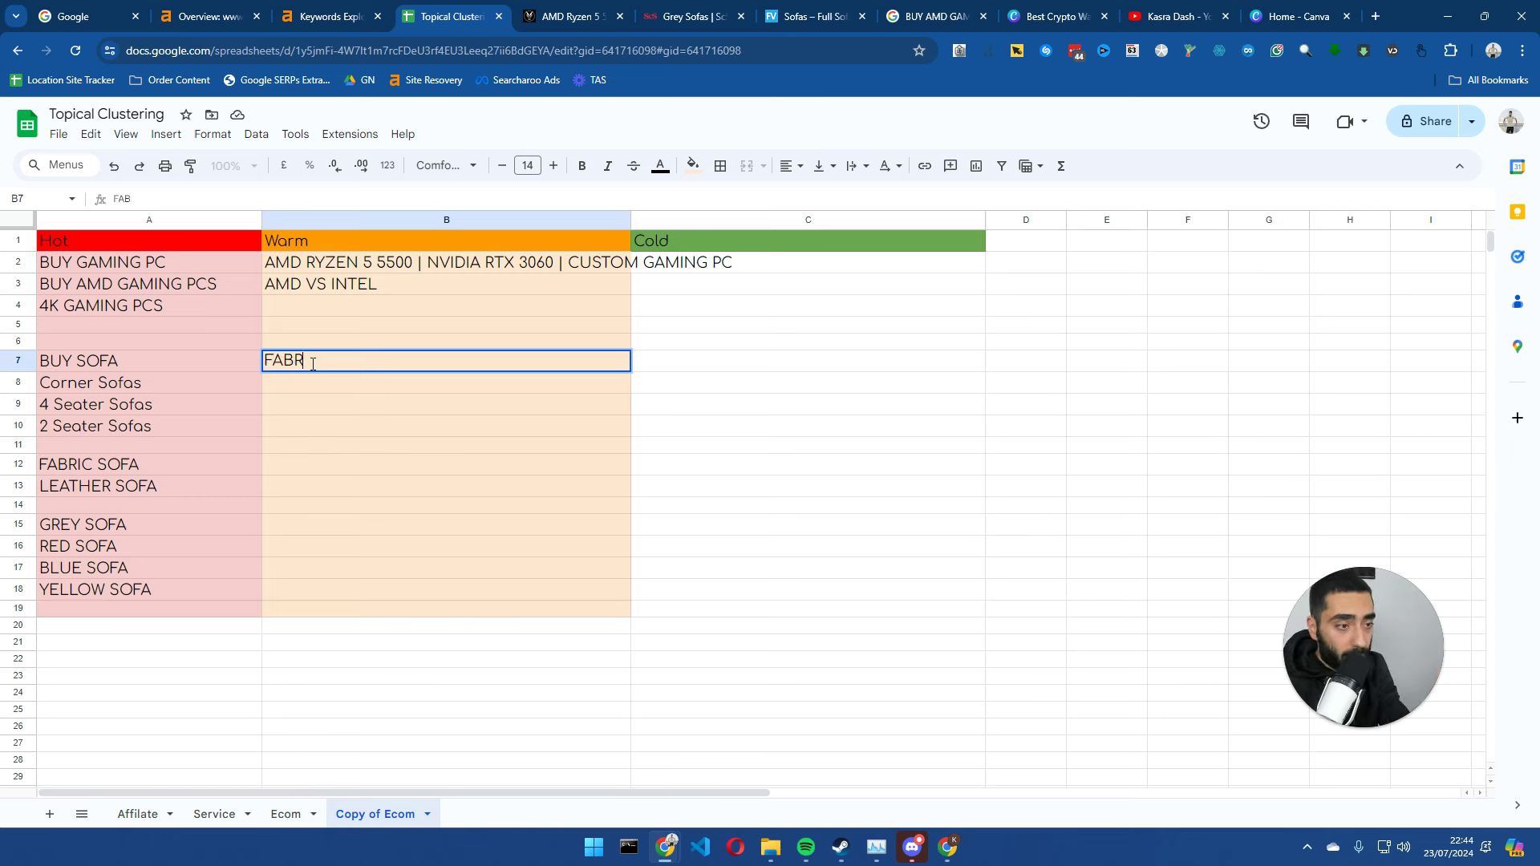
pyautogui.press('BackSpace')
pyautogui.press('BackSpace')
pyautogui.press('BackSpace')
pyautogui.press('BackSpace')
pyautogui.write('RIC SOFA')
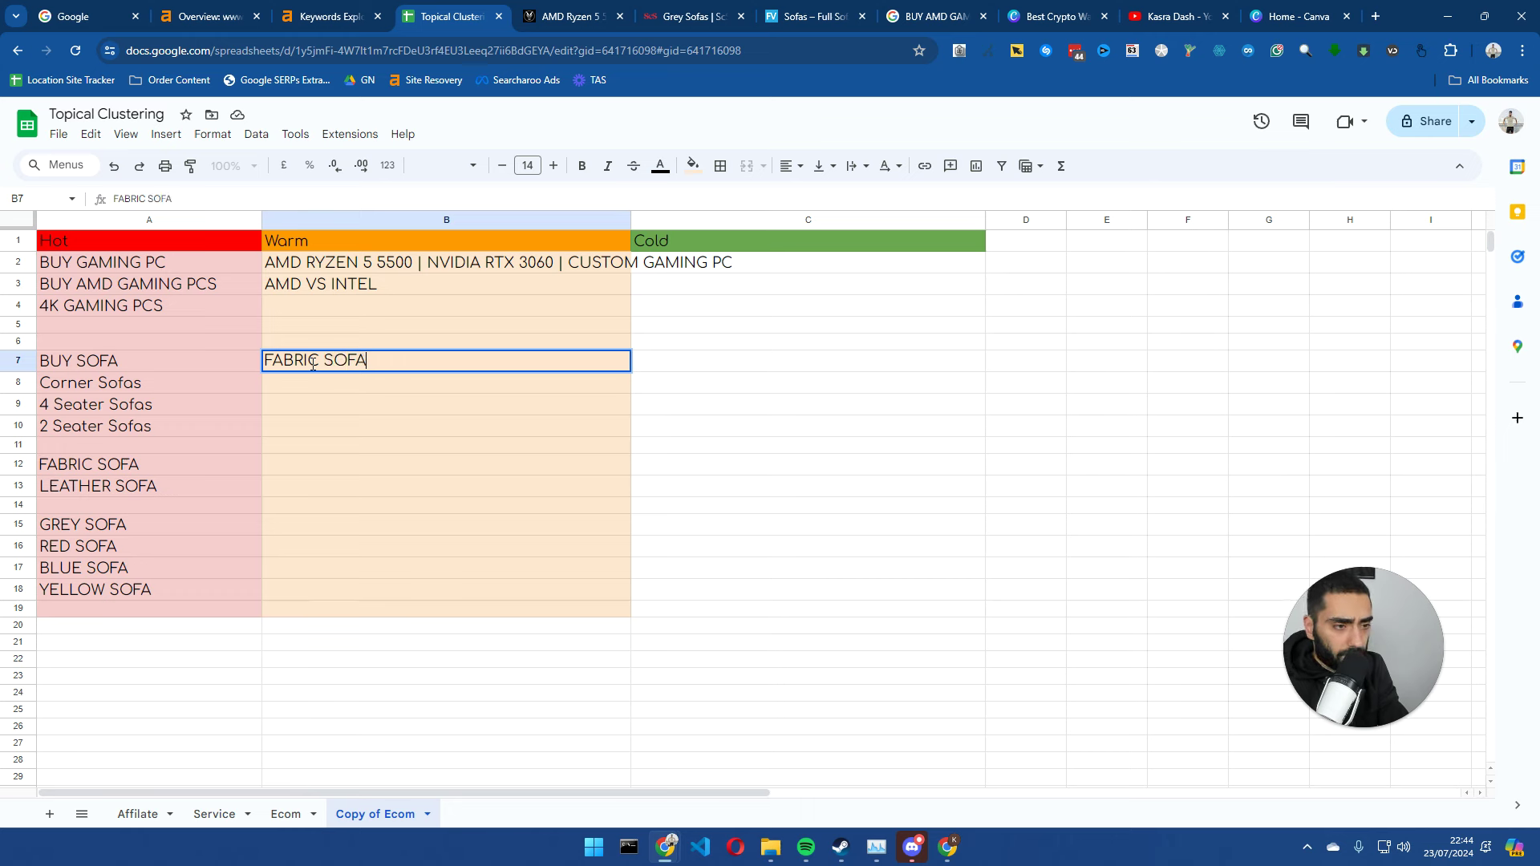
pyautogui.write(' VS LEATHER SOFA')
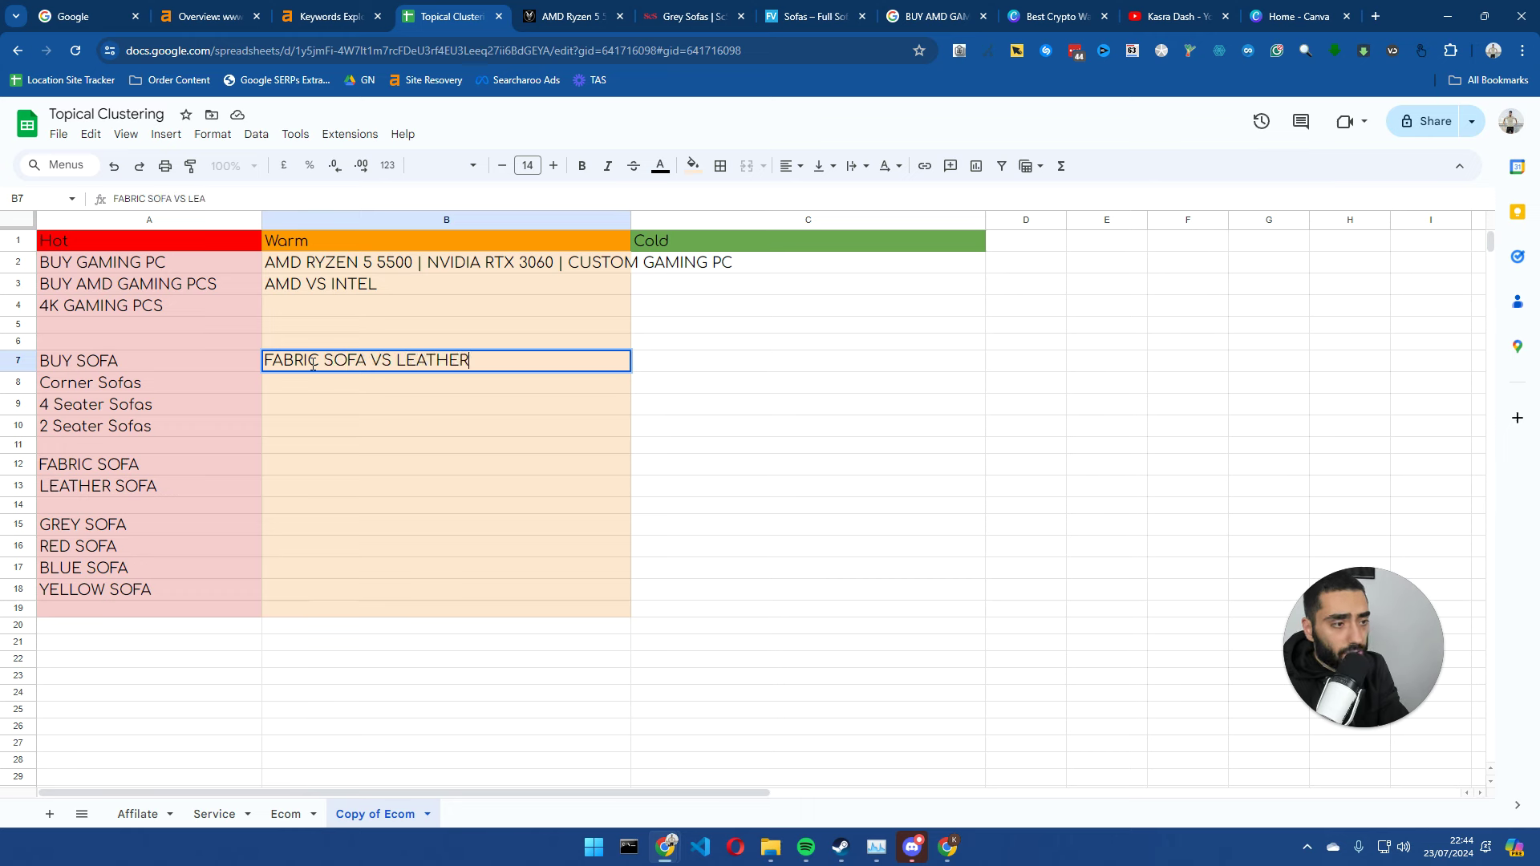
pyautogui.press('Return')
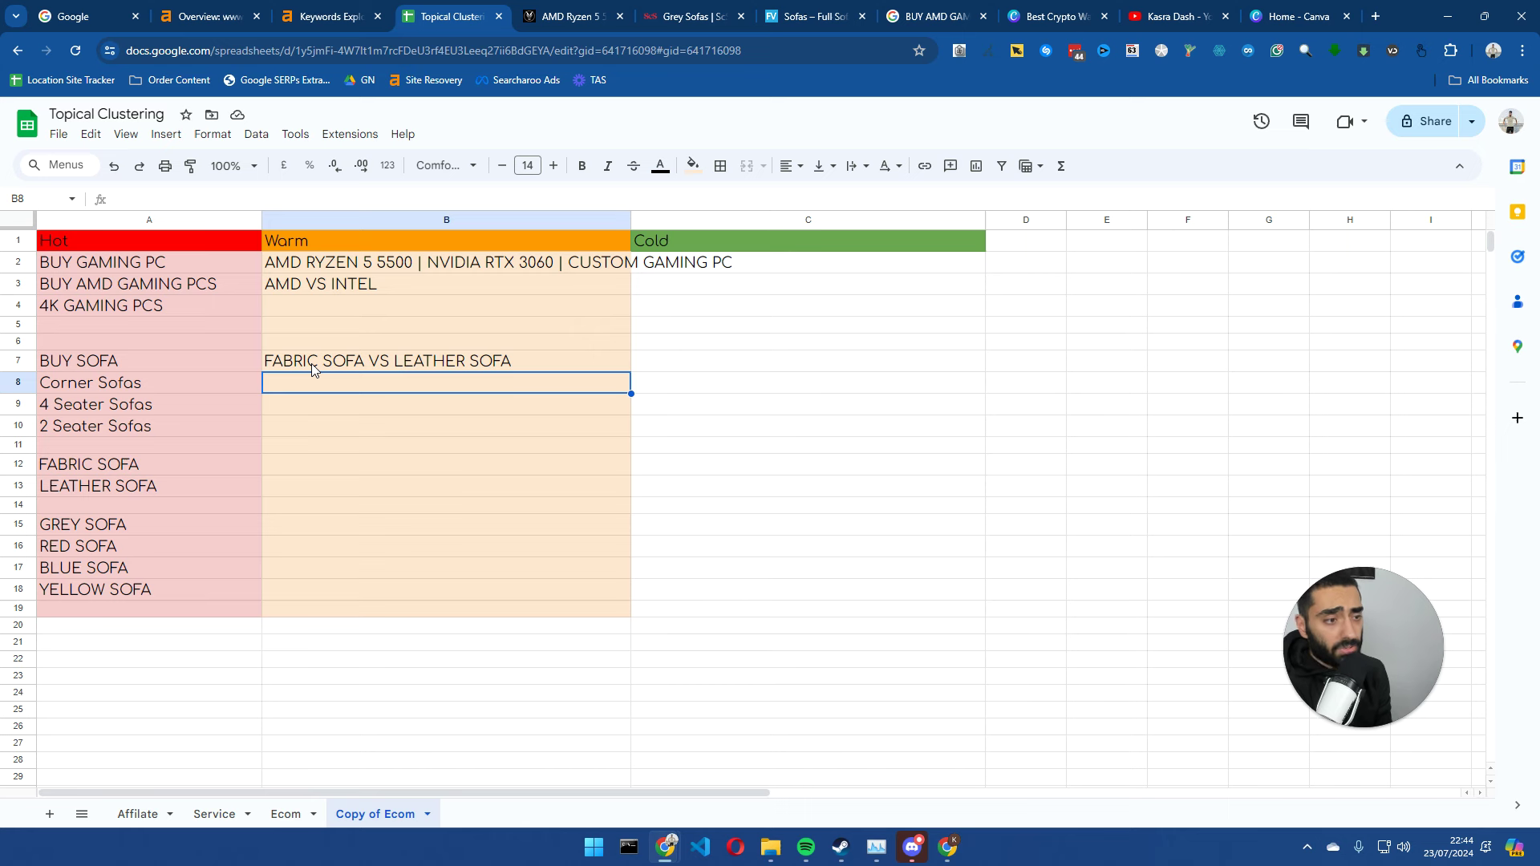
pyautogui.click(311, 363)
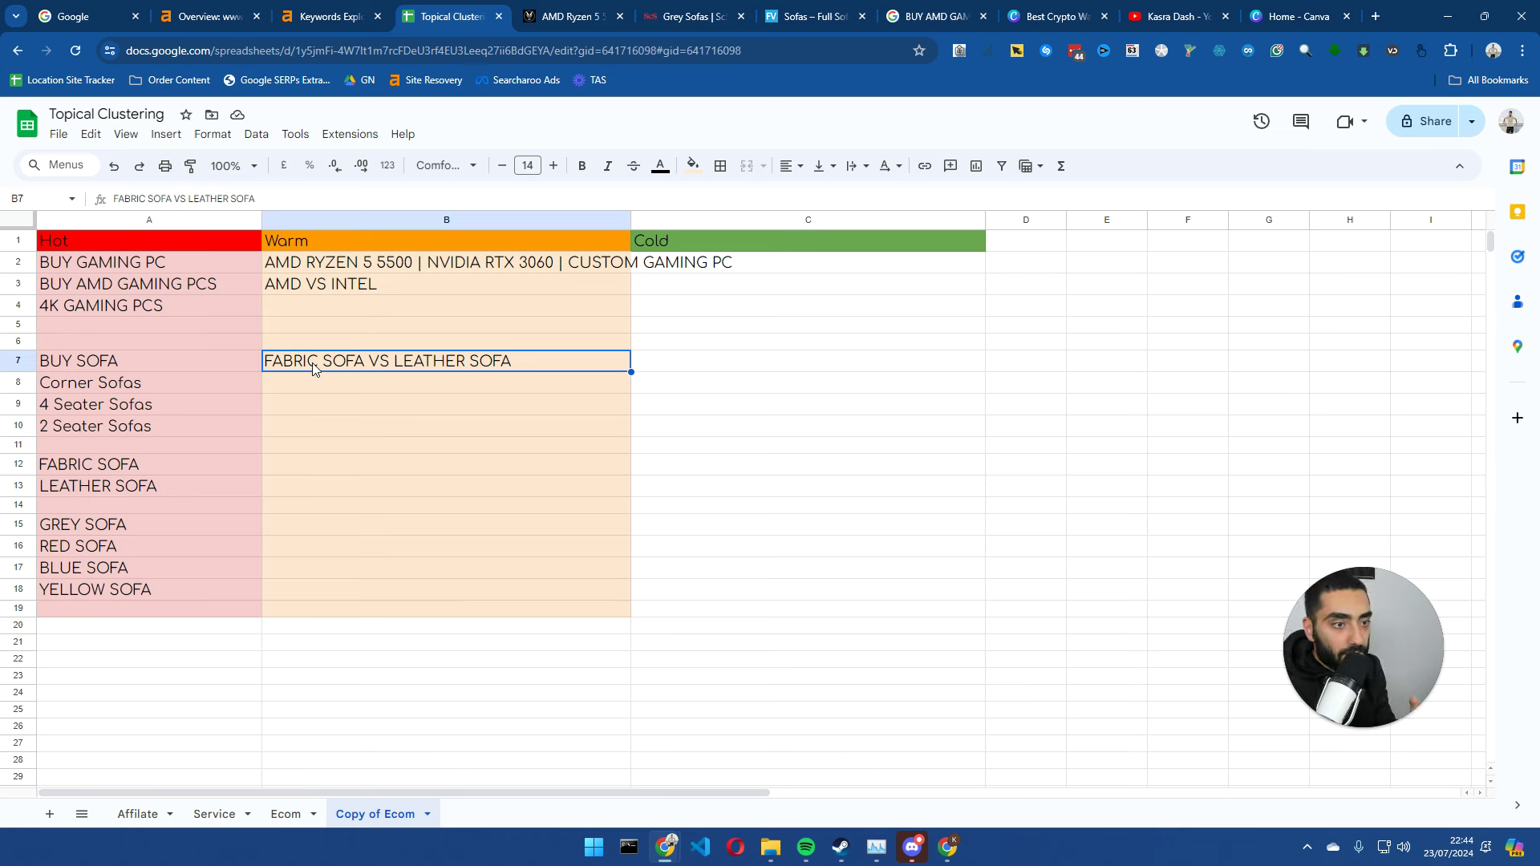
# - Place the ScS Grey Sofas page directly beside the spreadsheet in the browser, review its heading and listings, and return to the spreadsheet
pyautogui.moveTo(682, 16); pyautogui.dragTo(574, 16)
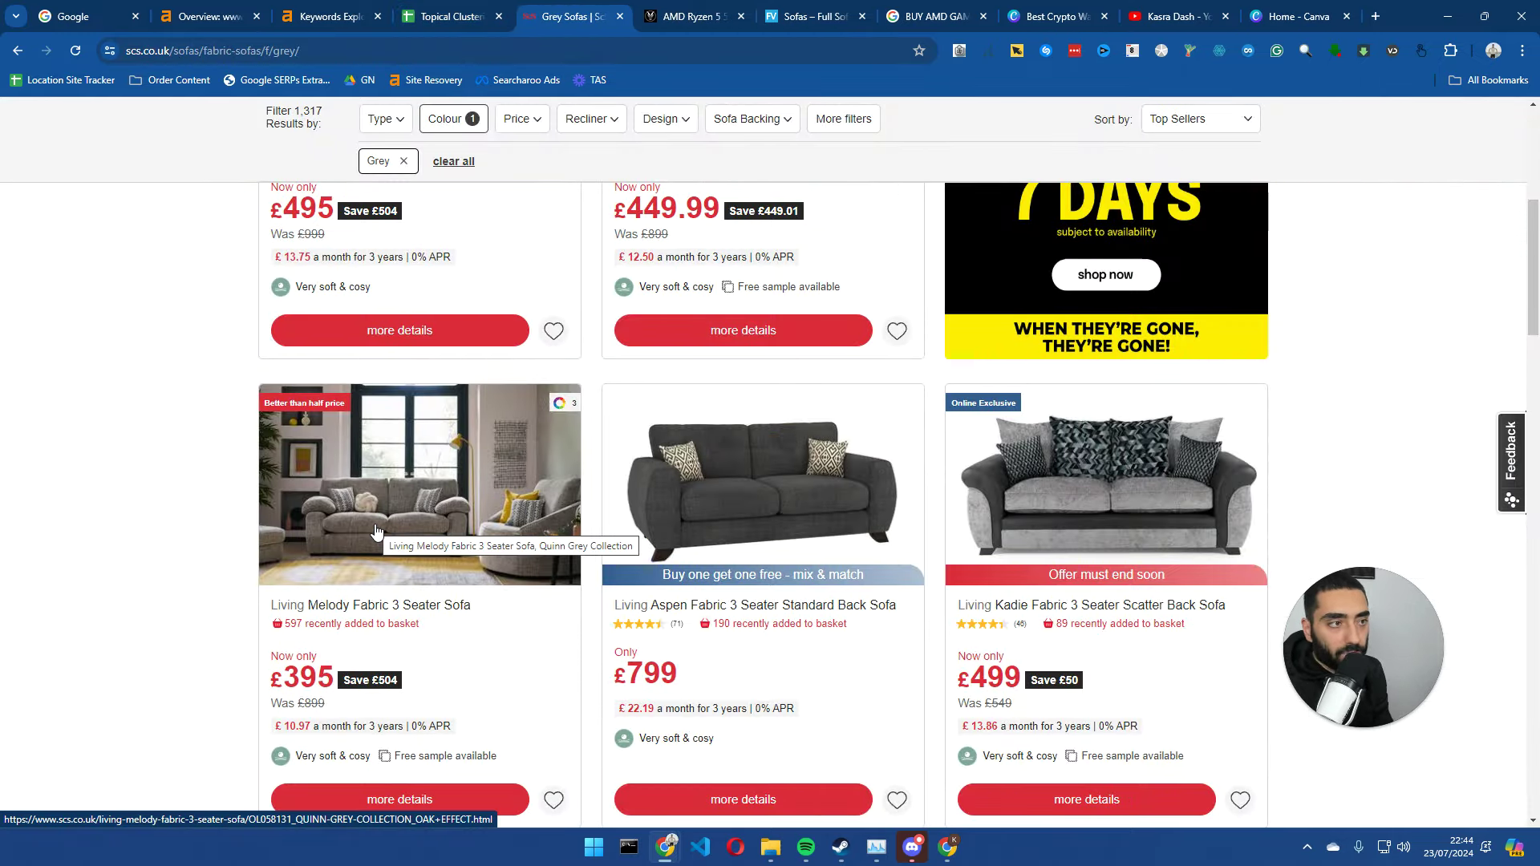
pyautogui.click(451, 18)
pyautogui.click(573, 16)
pyautogui.scroll(7, 595, 418)
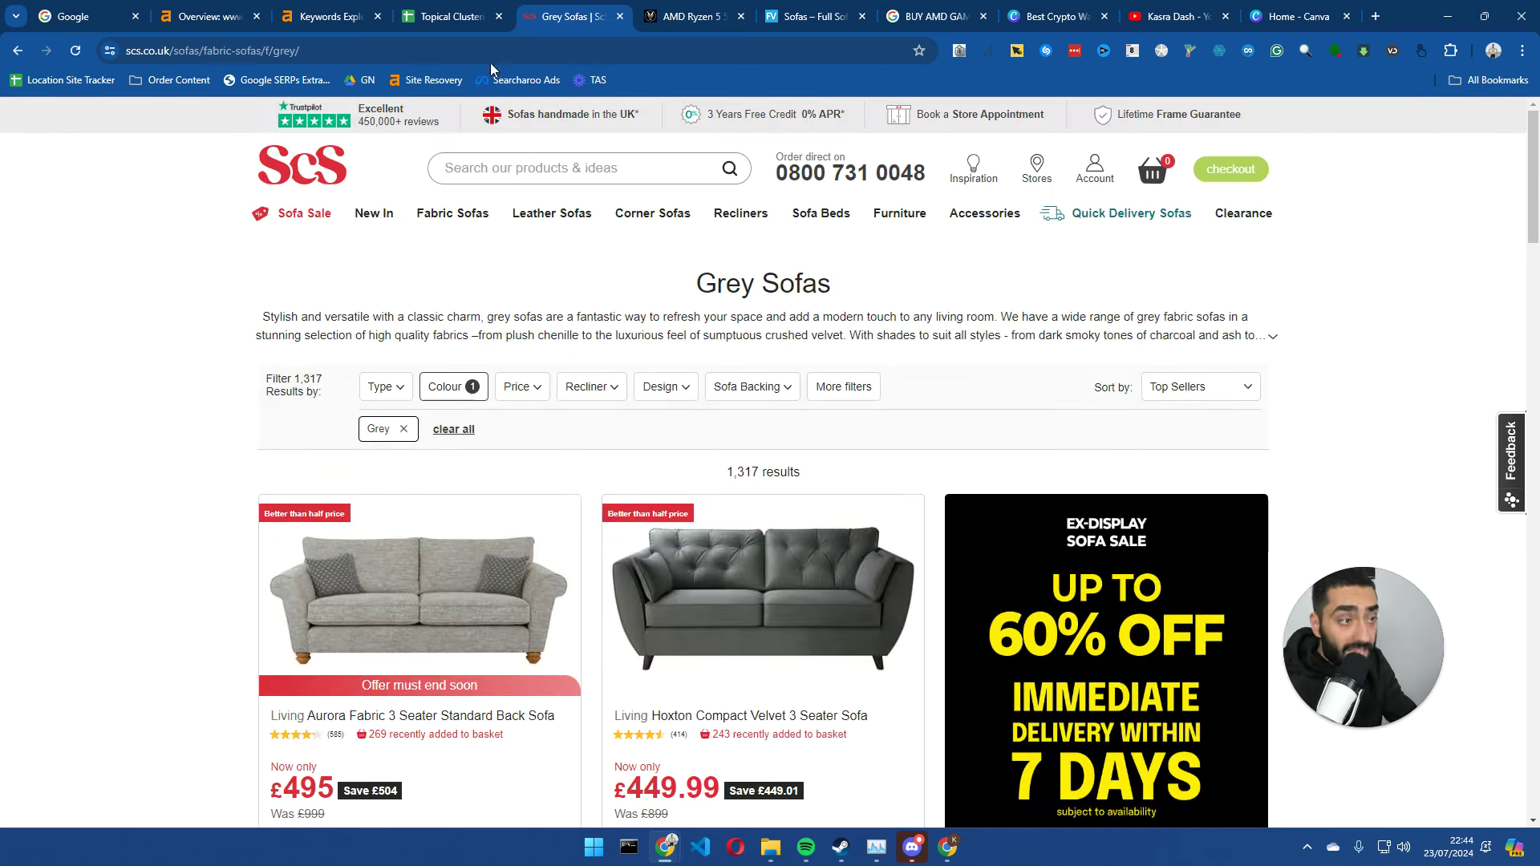
pyautogui.click(451, 16)
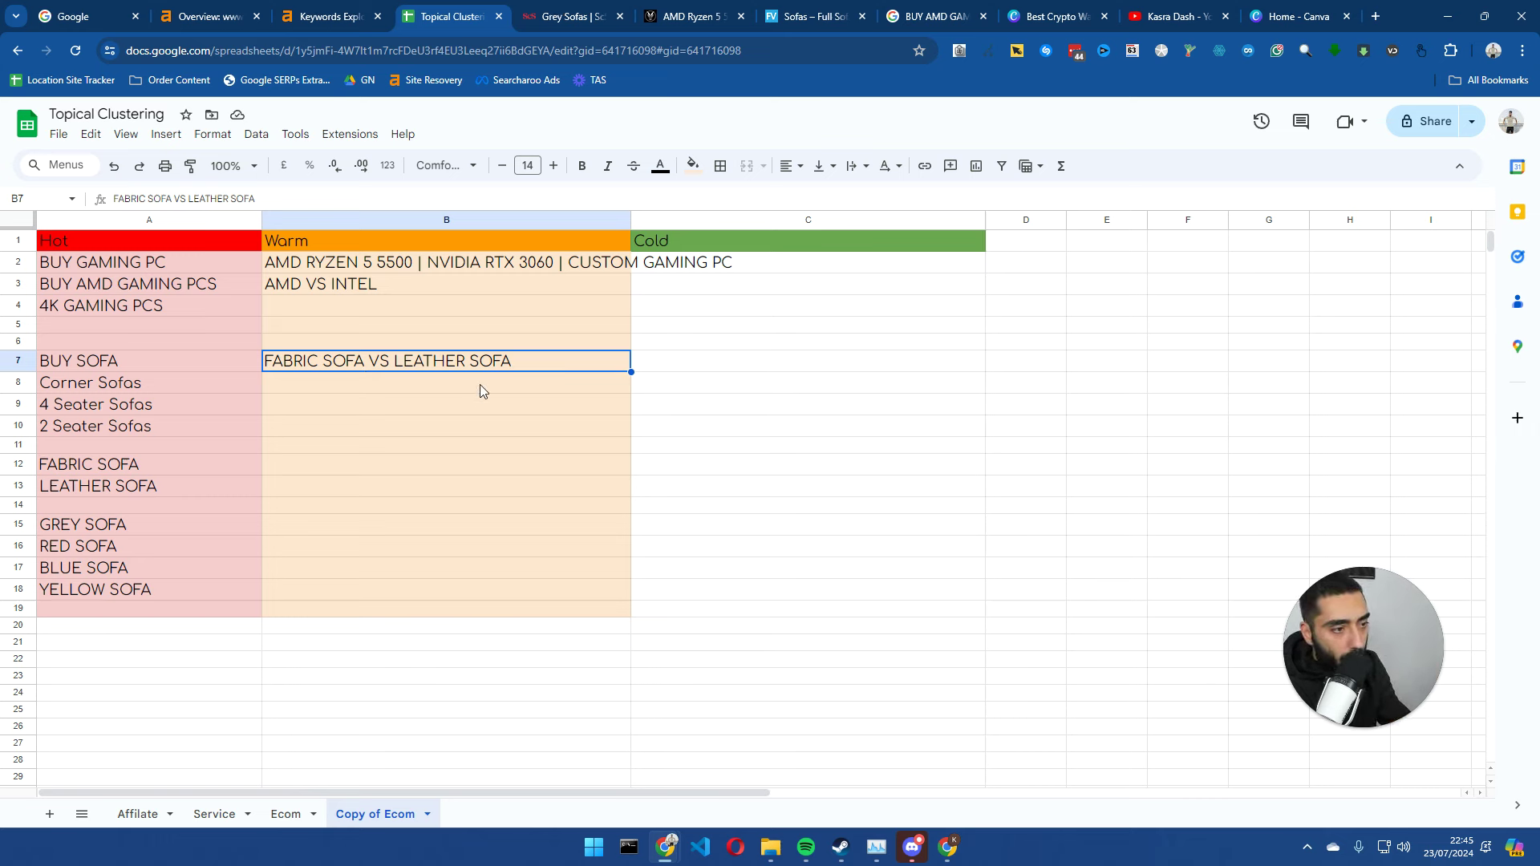
# - Auto-fit the Warm column's width to its longest entry and select C2 in the Cold column
pyautogui.click(698, 264)
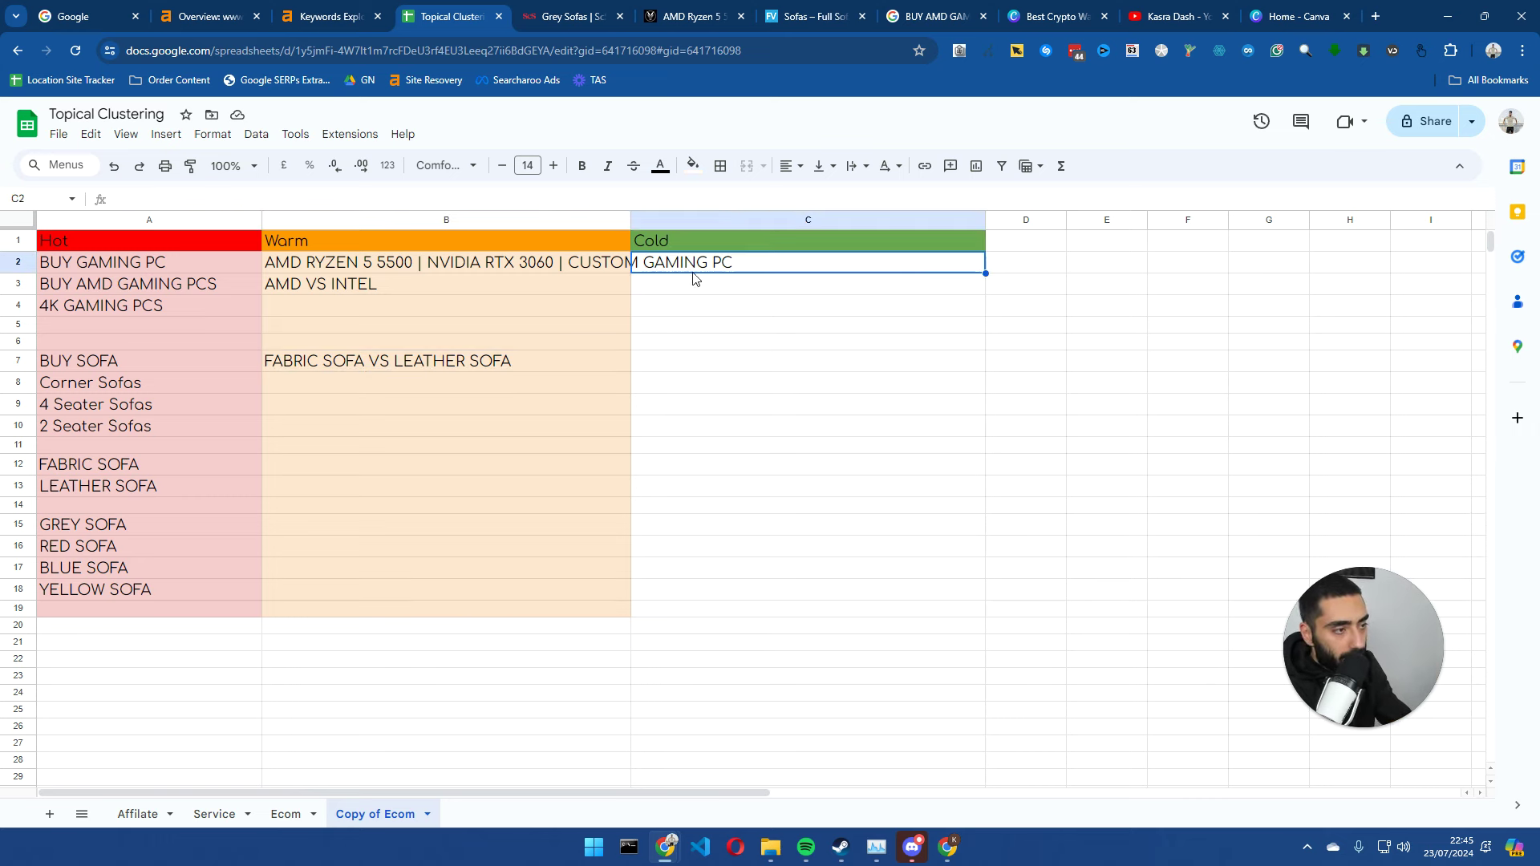
pyautogui.doubleClick(628, 218)
pyautogui.click(818, 401)
pyautogui.click(799, 263)
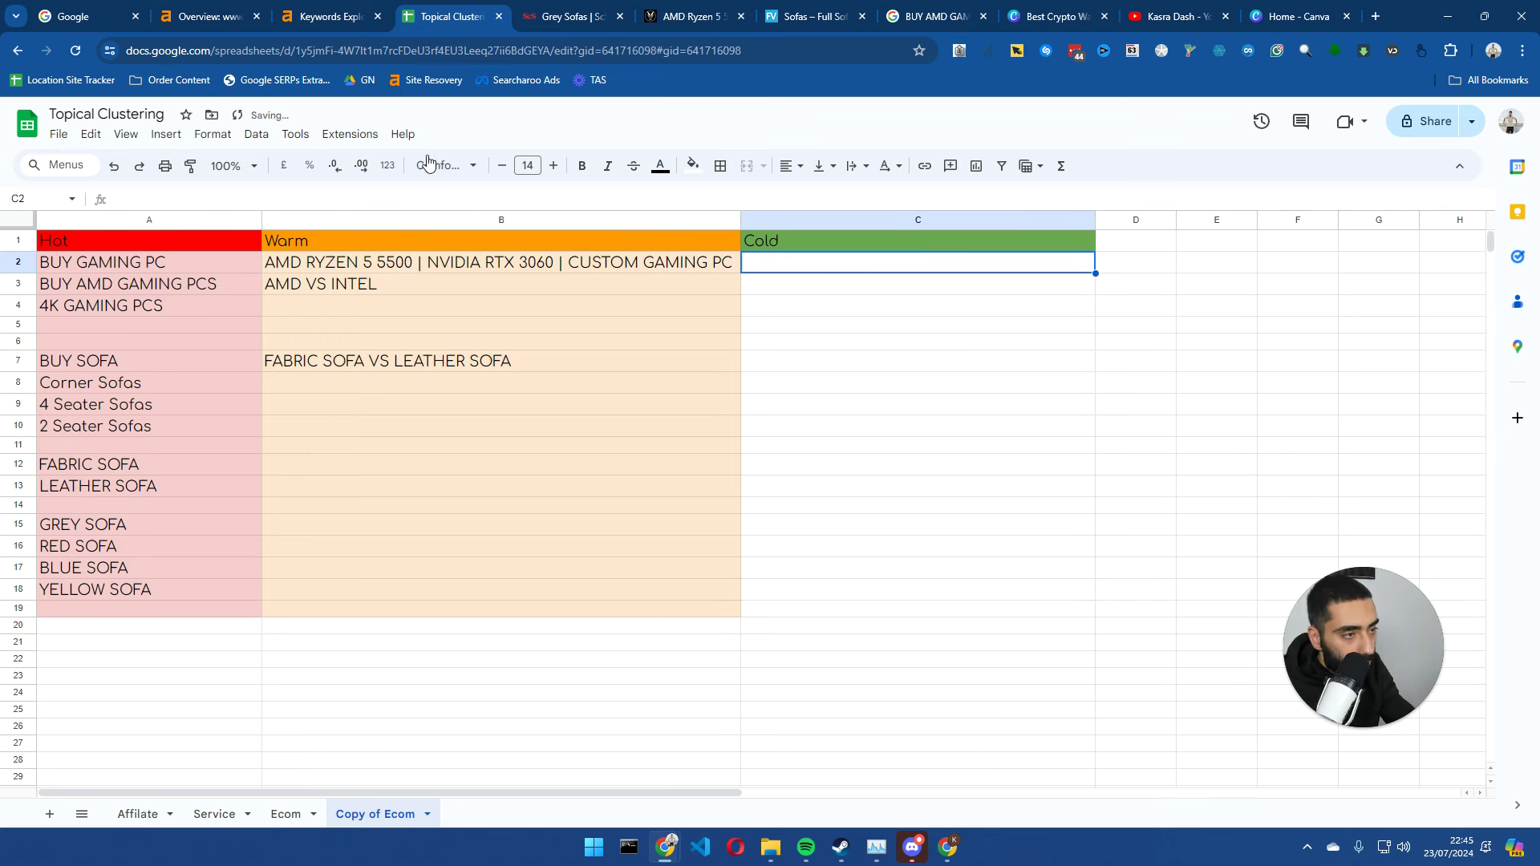
# - Review the Cold how-to examples in C2:C4 of the Ecom sheet and return to Copy of Ecom
pyautogui.click(286, 814)
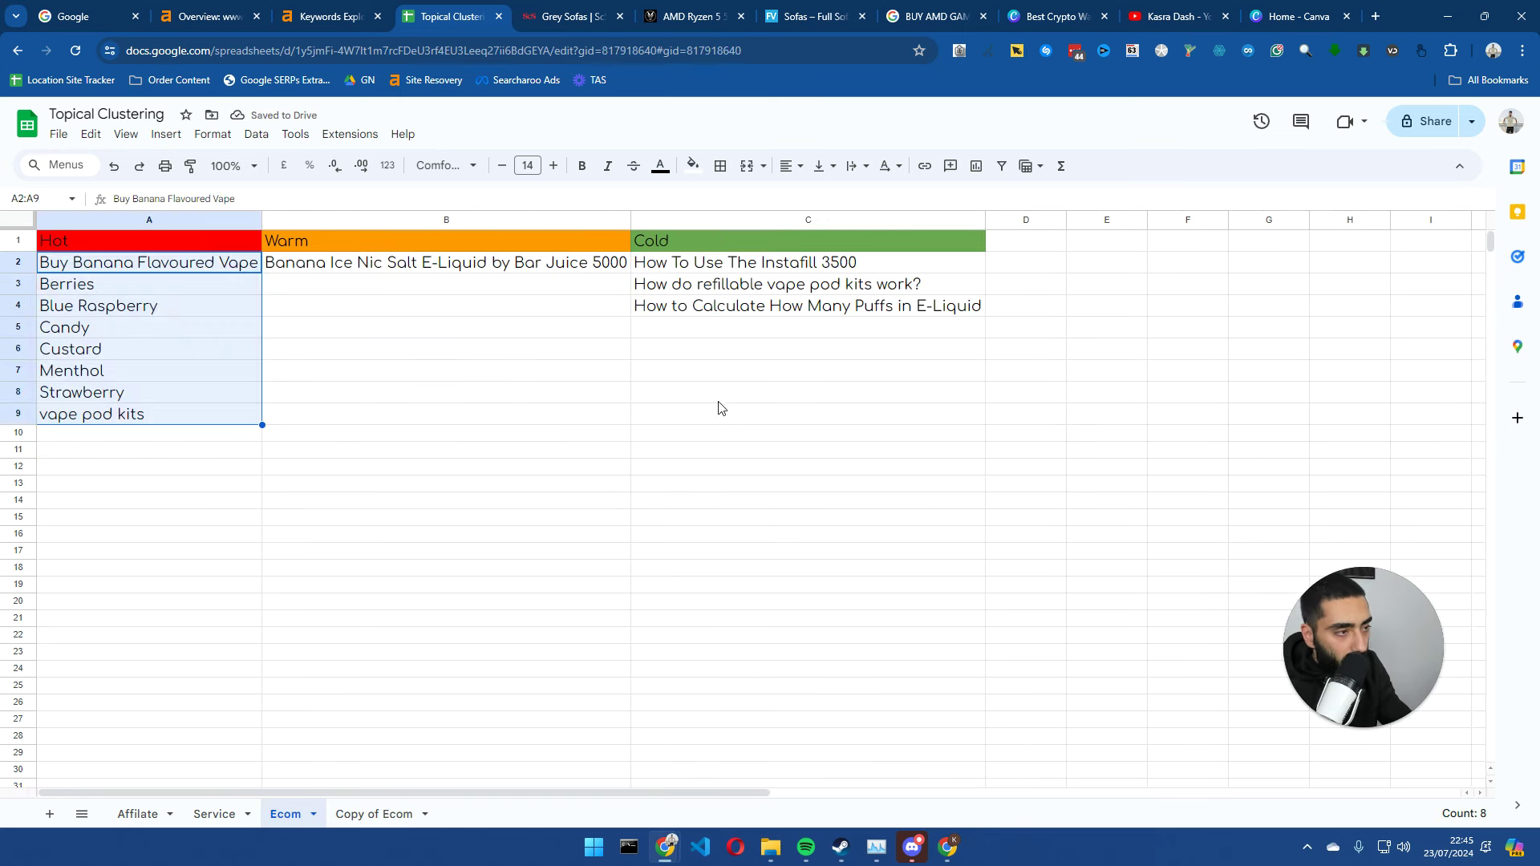
pyautogui.moveTo(706, 267); pyautogui.dragTo(714, 310)
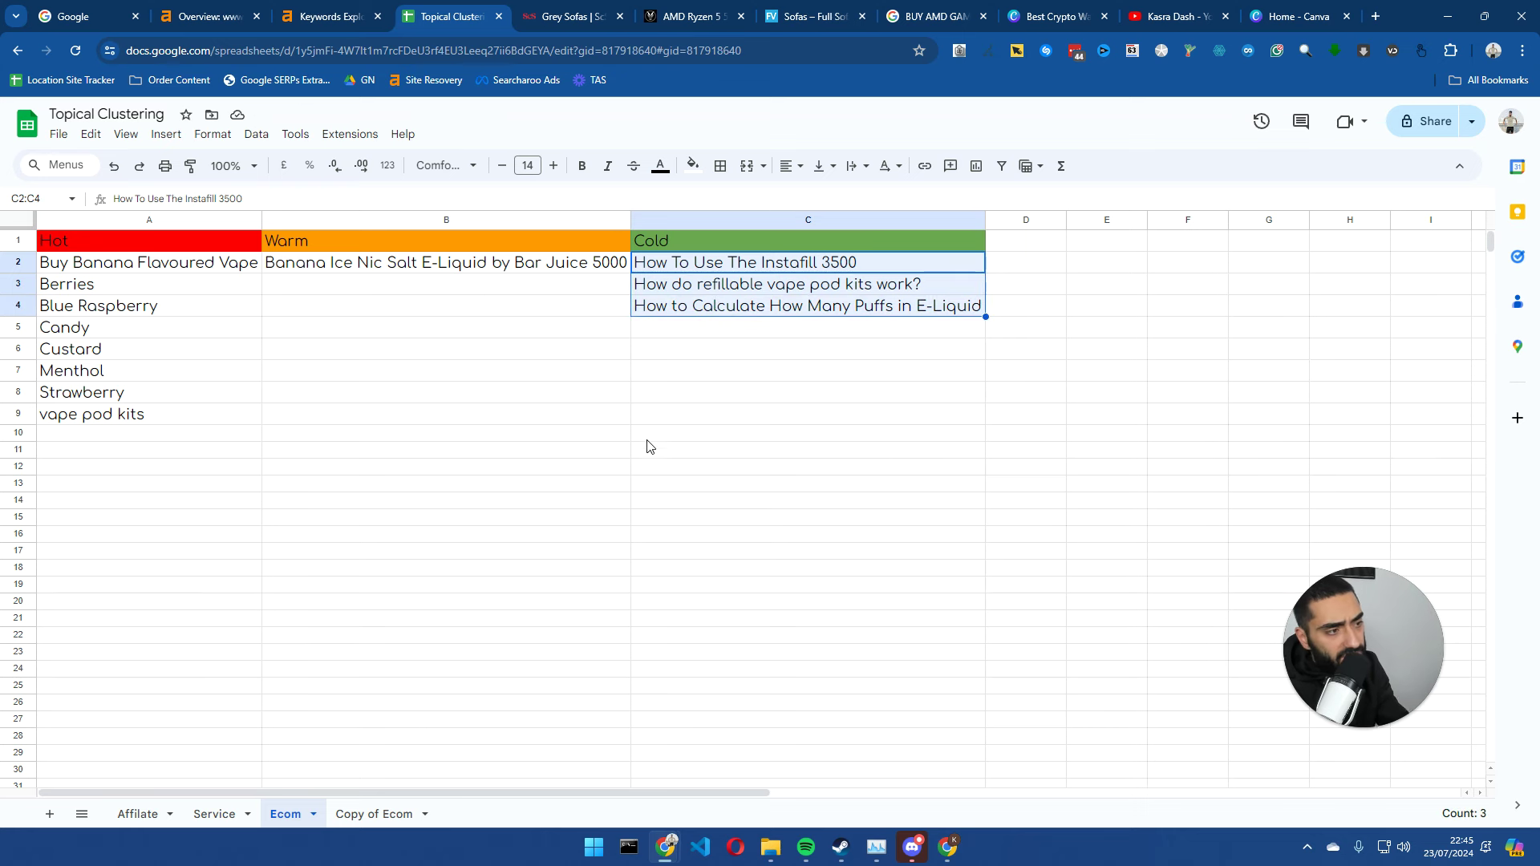
pyautogui.click(732, 373)
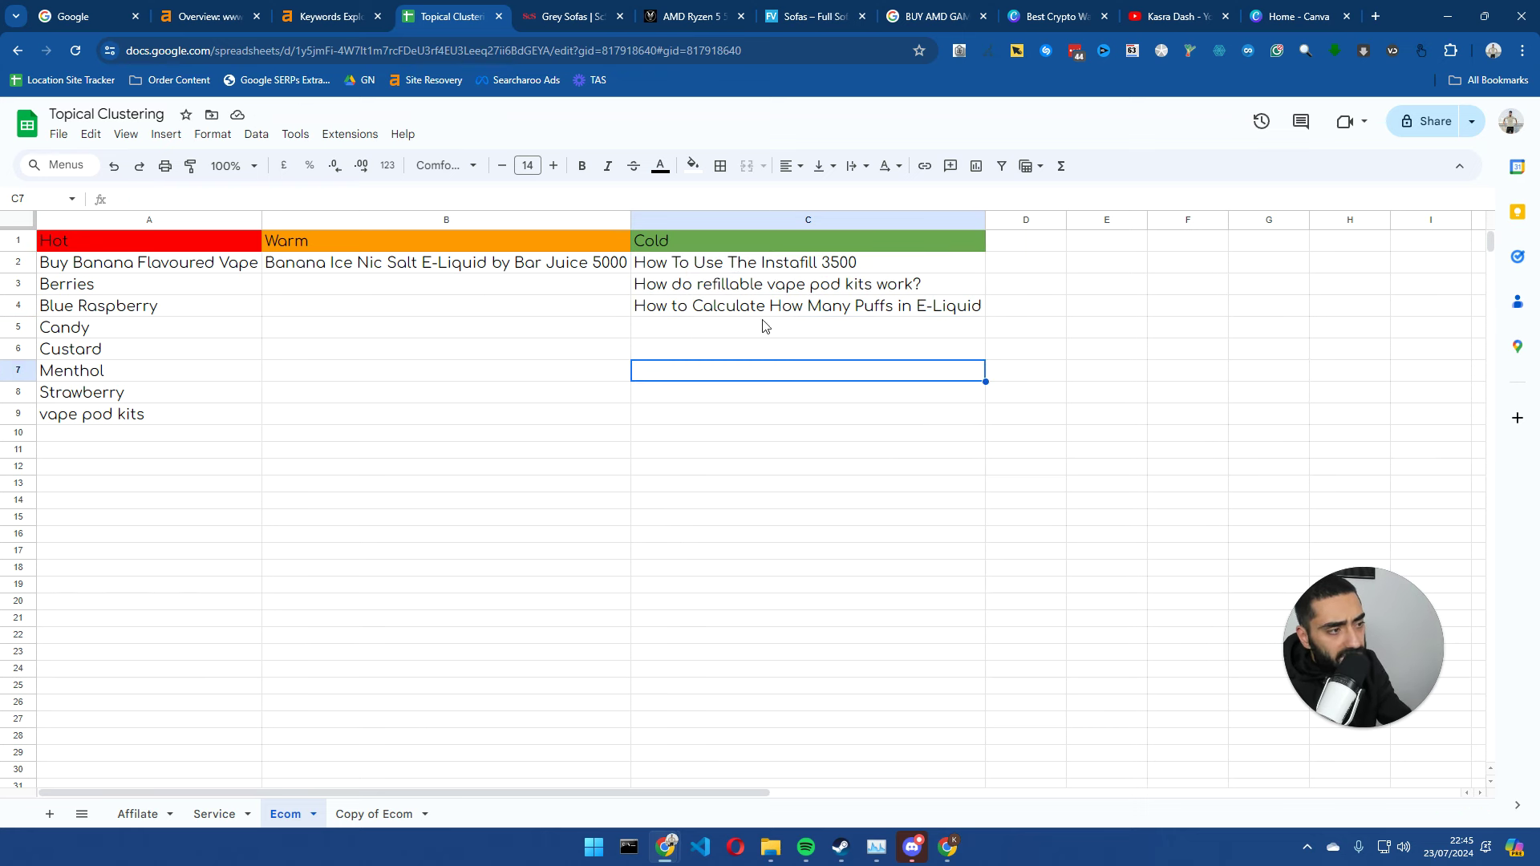
pyautogui.click(690, 266)
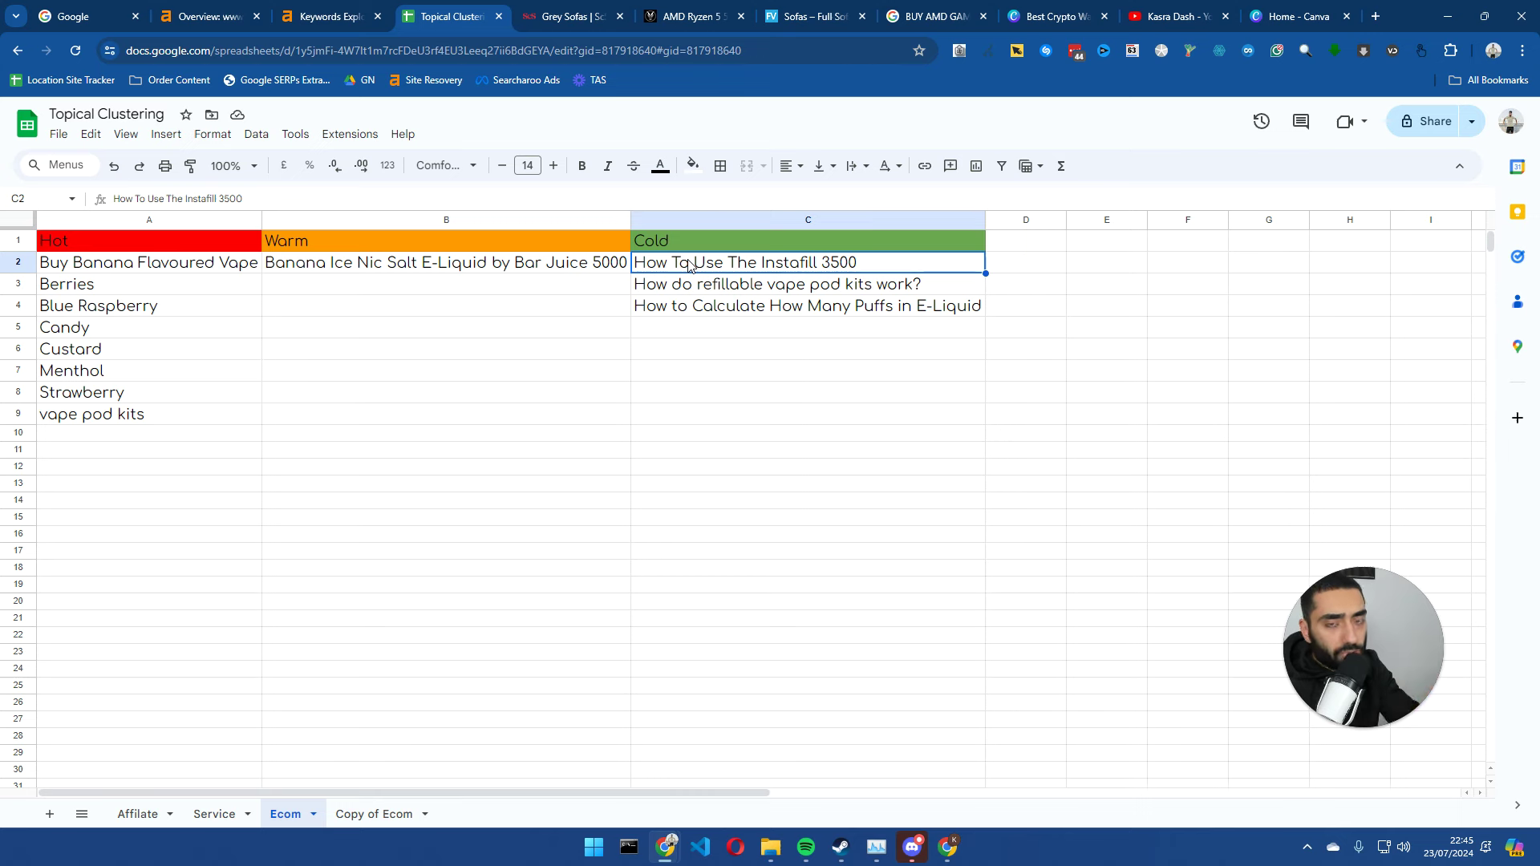
pyautogui.click(385, 815)
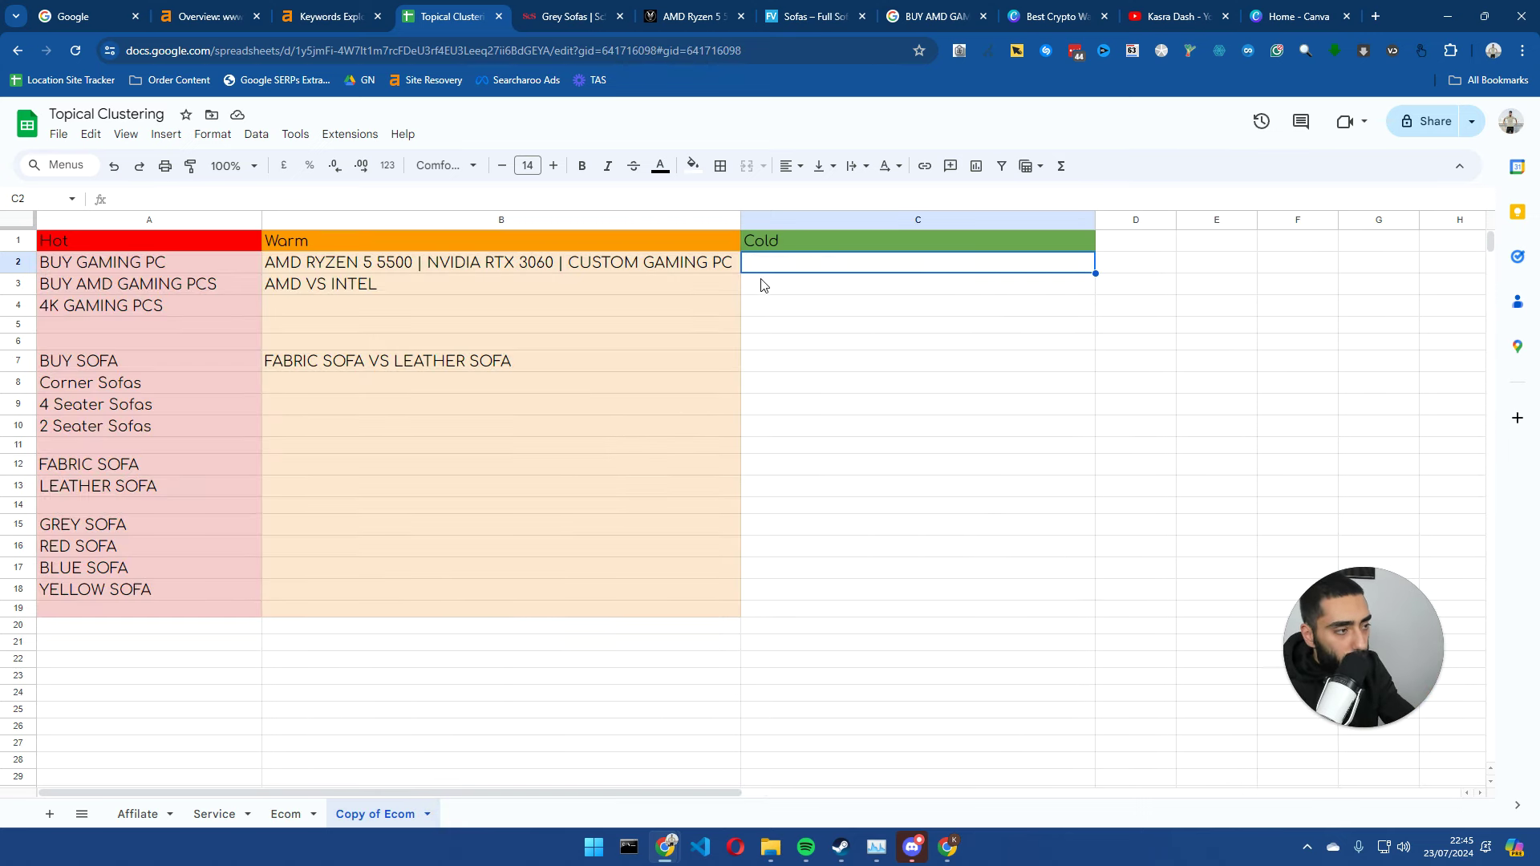
# - Shade C2 in the Cold column light green and extend the fill down to C19
pyautogui.click(693, 166)
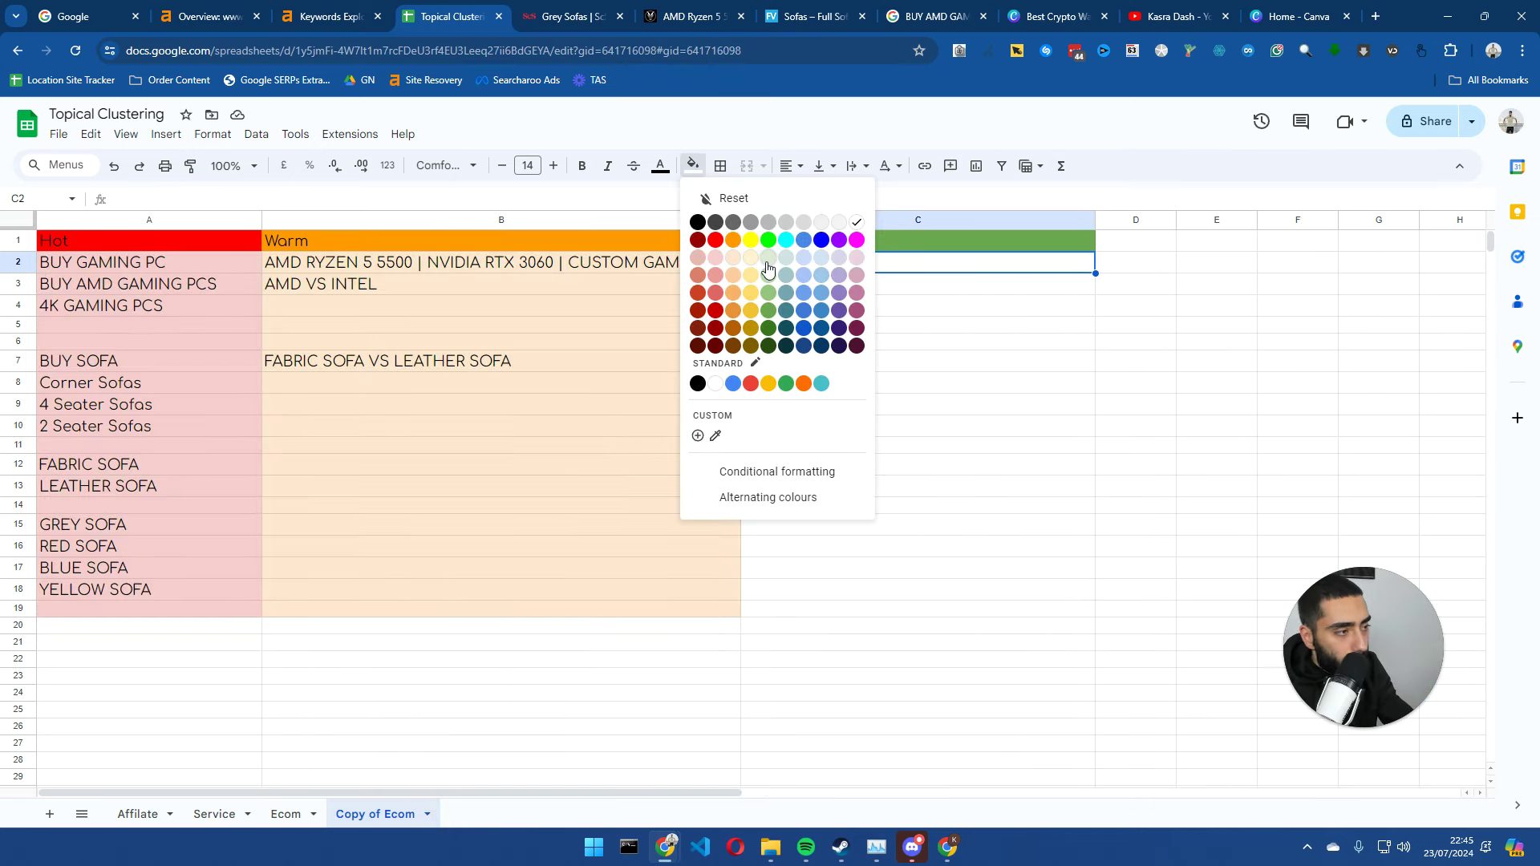
pyautogui.click(768, 269)
pyautogui.moveTo(1095, 273); pyautogui.dragTo(1059, 604)
pyautogui.click(736, 642)
# - Turn the ScS Grey Sofas page address into a Google search for SITE:scs.co.uk/sofas/fabric-sofas/f/grey/
pyautogui.click(553, 7)
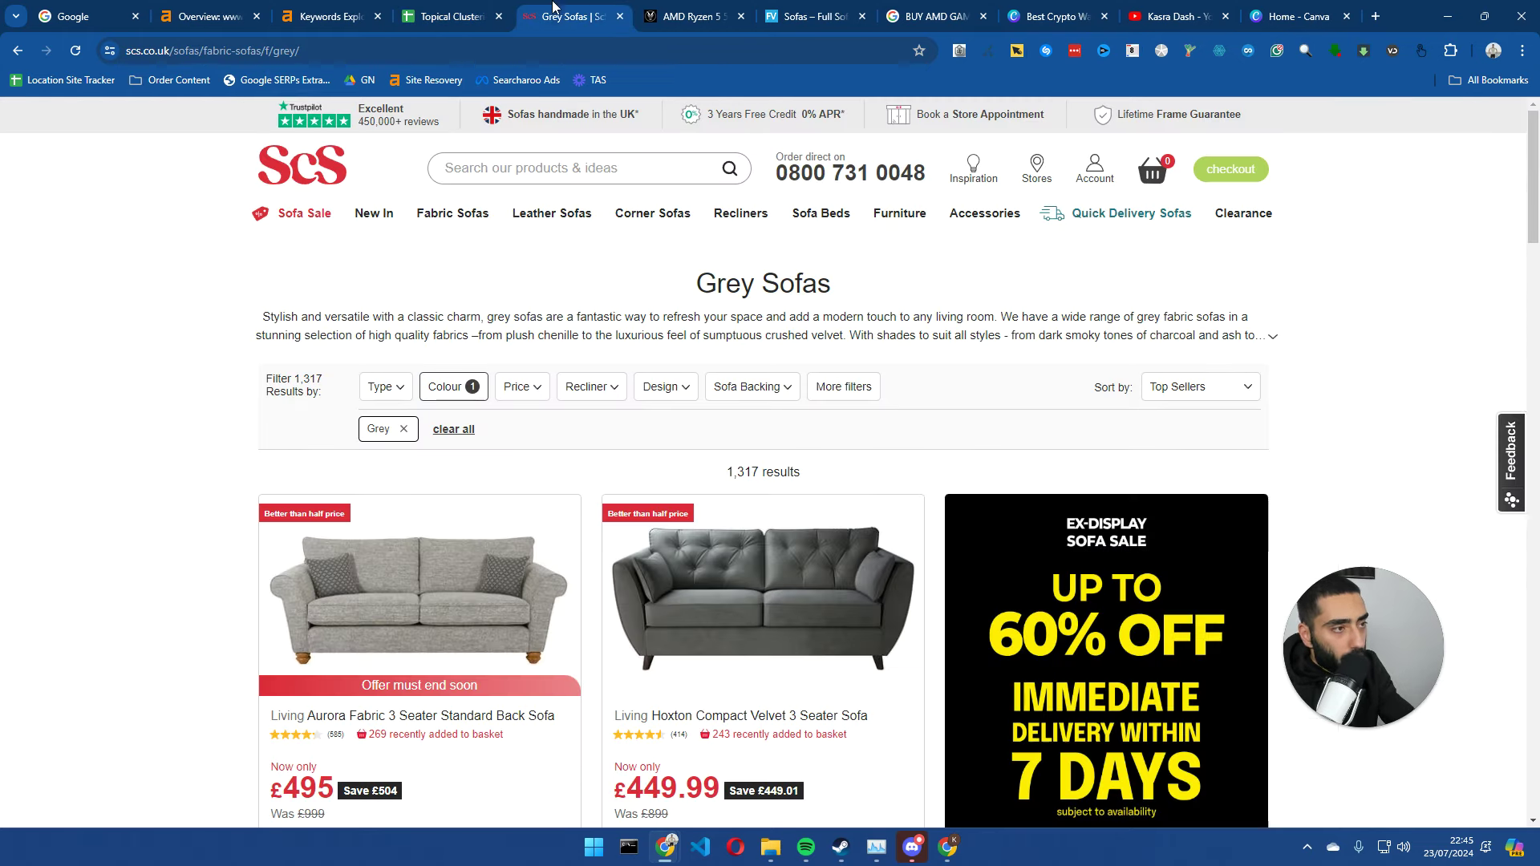
pyautogui.click(192, 53)
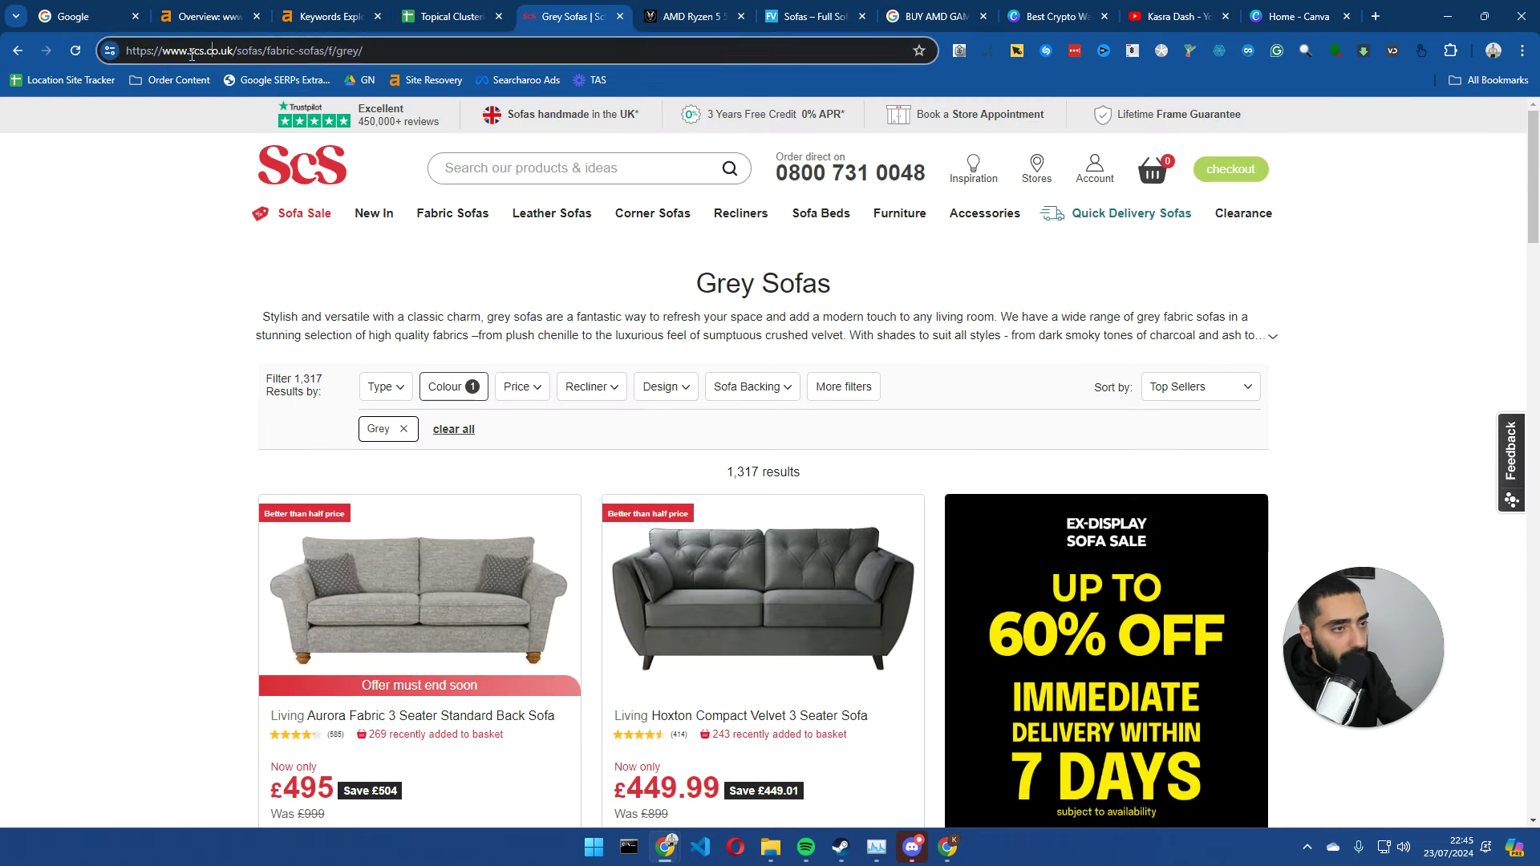
pyautogui.moveTo(183, 53); pyautogui.dragTo(78, 51)
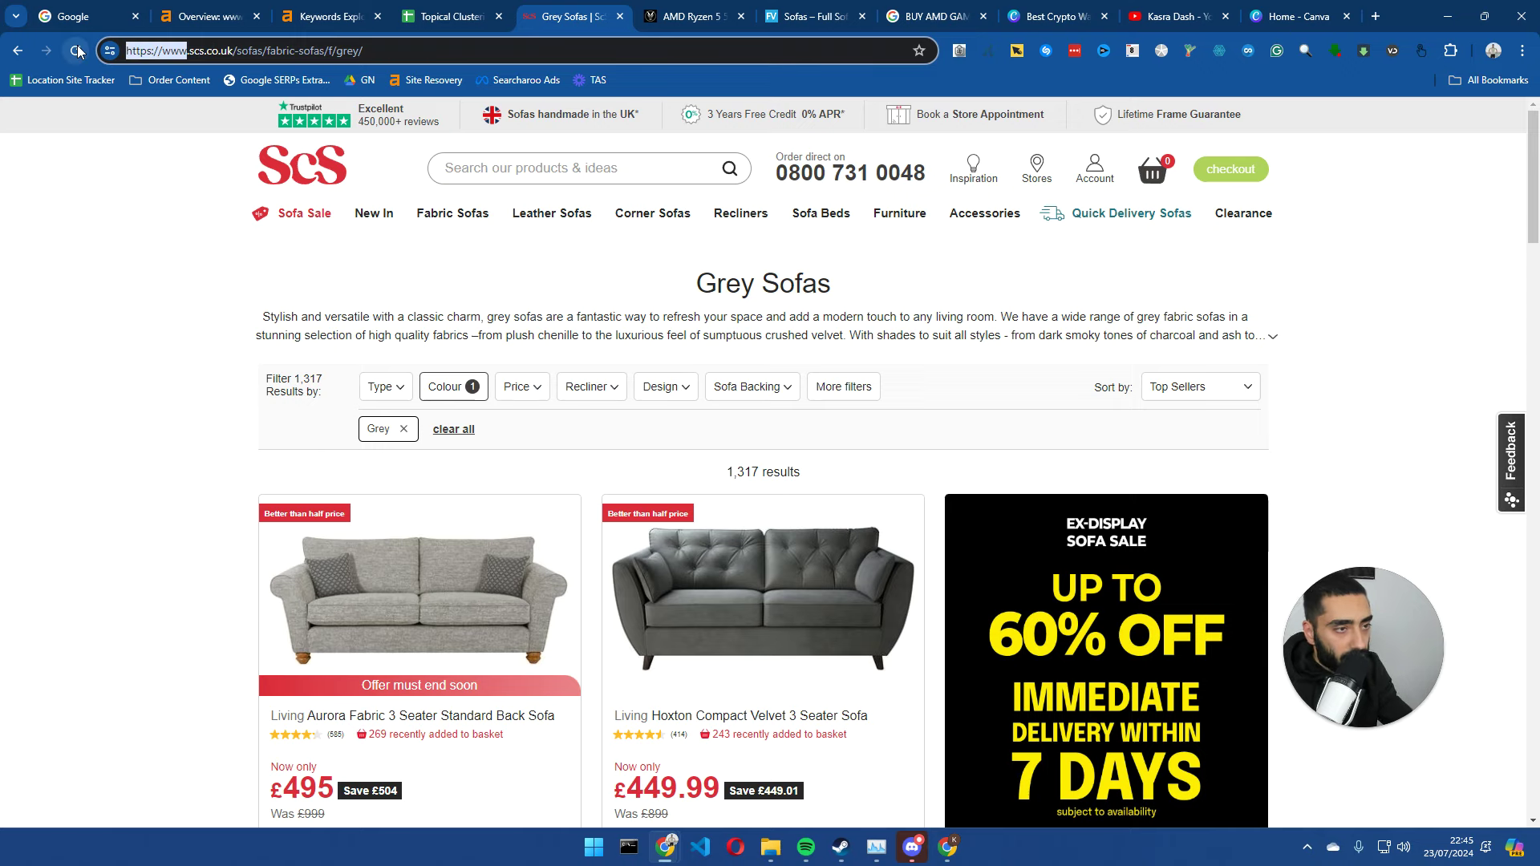
pyautogui.press('BackSpace')
pyautogui.press('Delete')
pyautogui.write('SITE:')
pyautogui.press('Return')
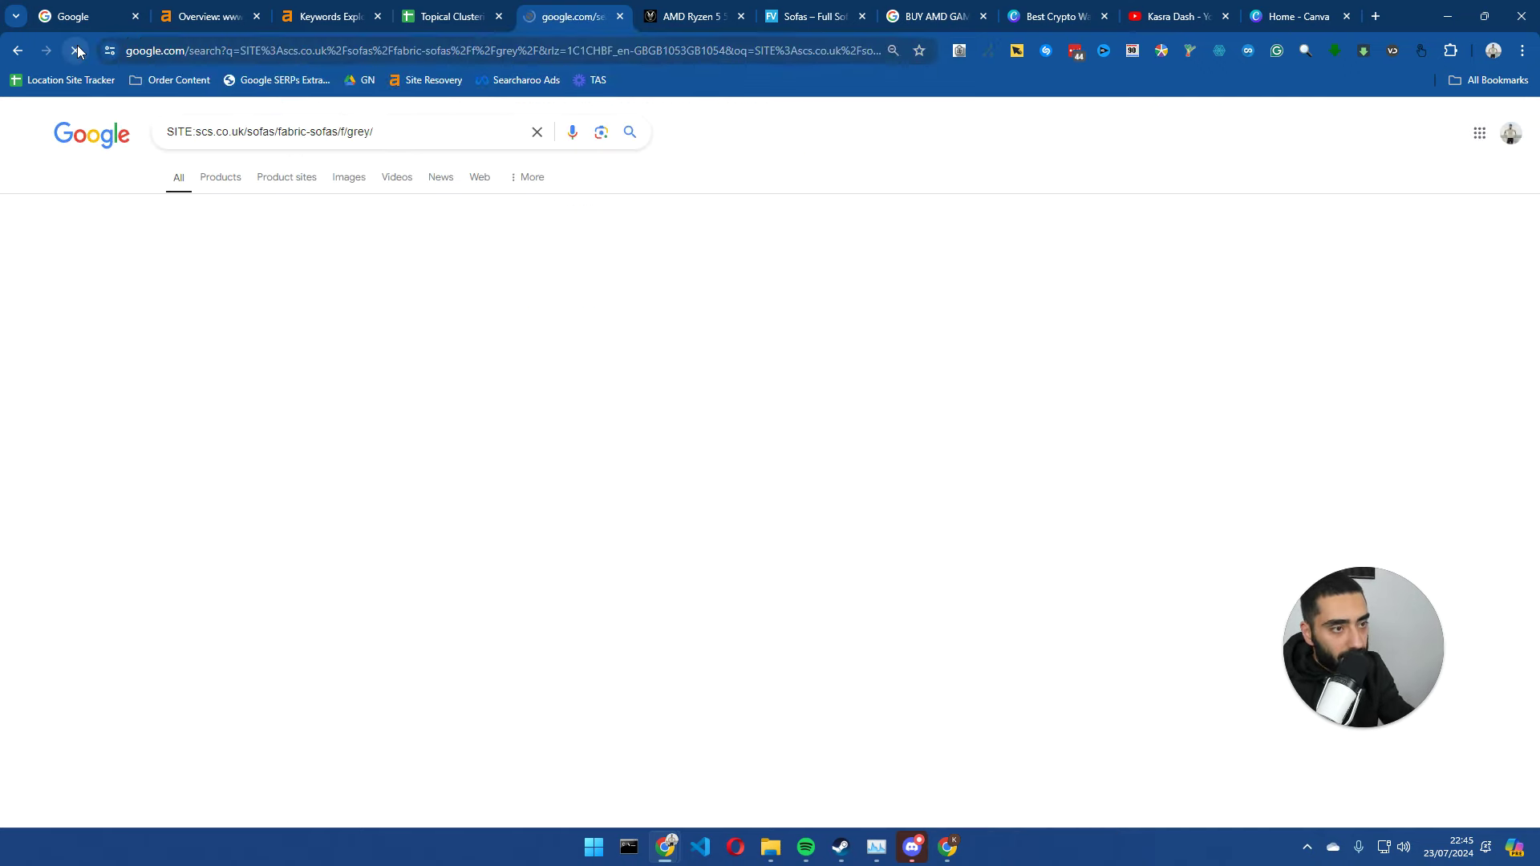
# - Broaden the Google search to SITE:scs.co.uk/ and add the keyword "how"
pyautogui.moveTo(248, 136); pyautogui.dragTo(528, 143)
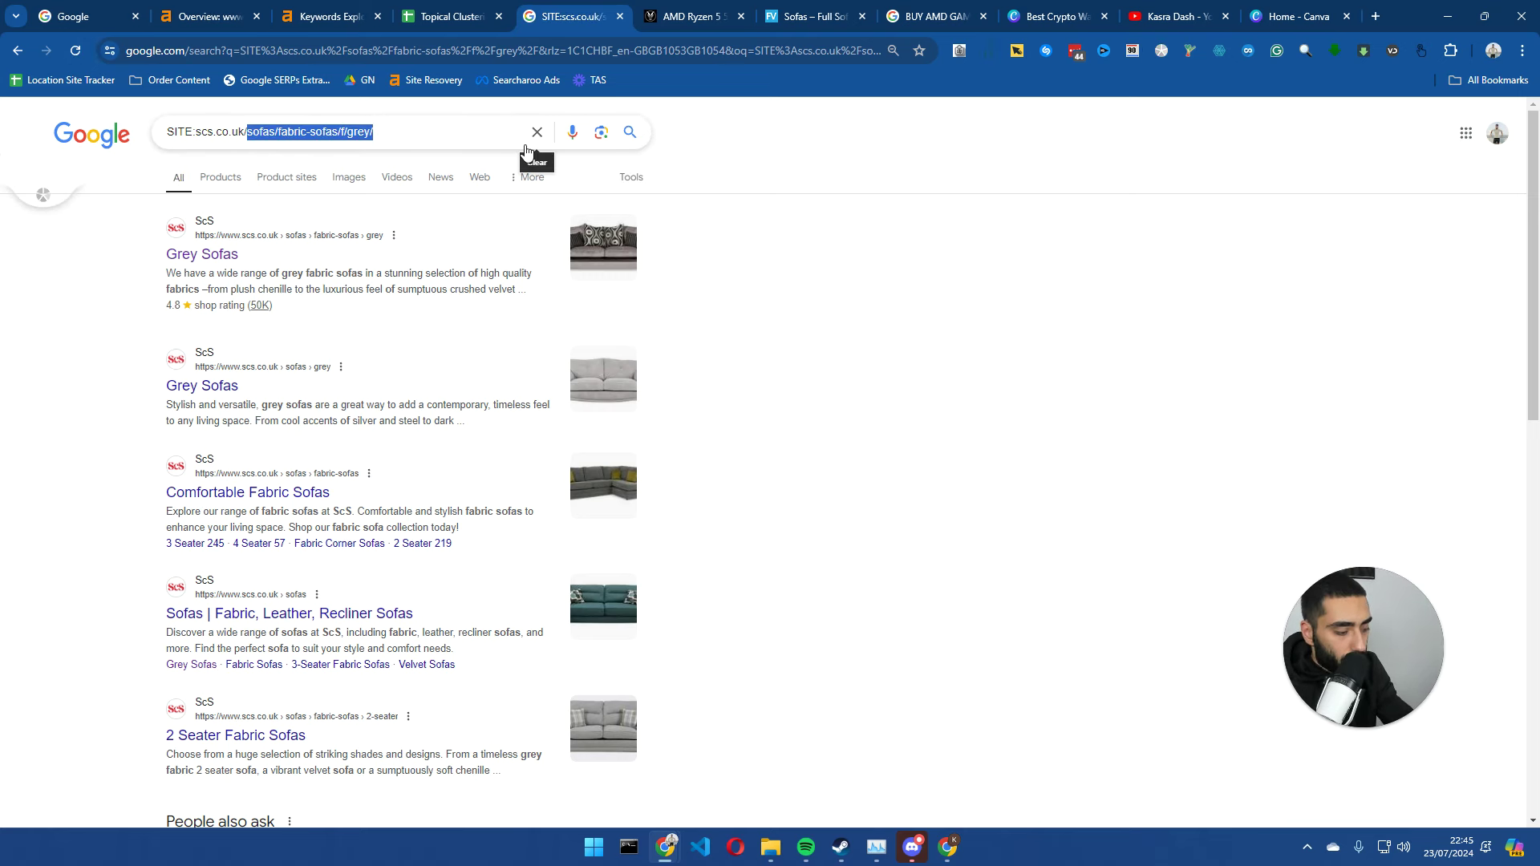
pyautogui.press('BackSpace')
pyautogui.press('Return')
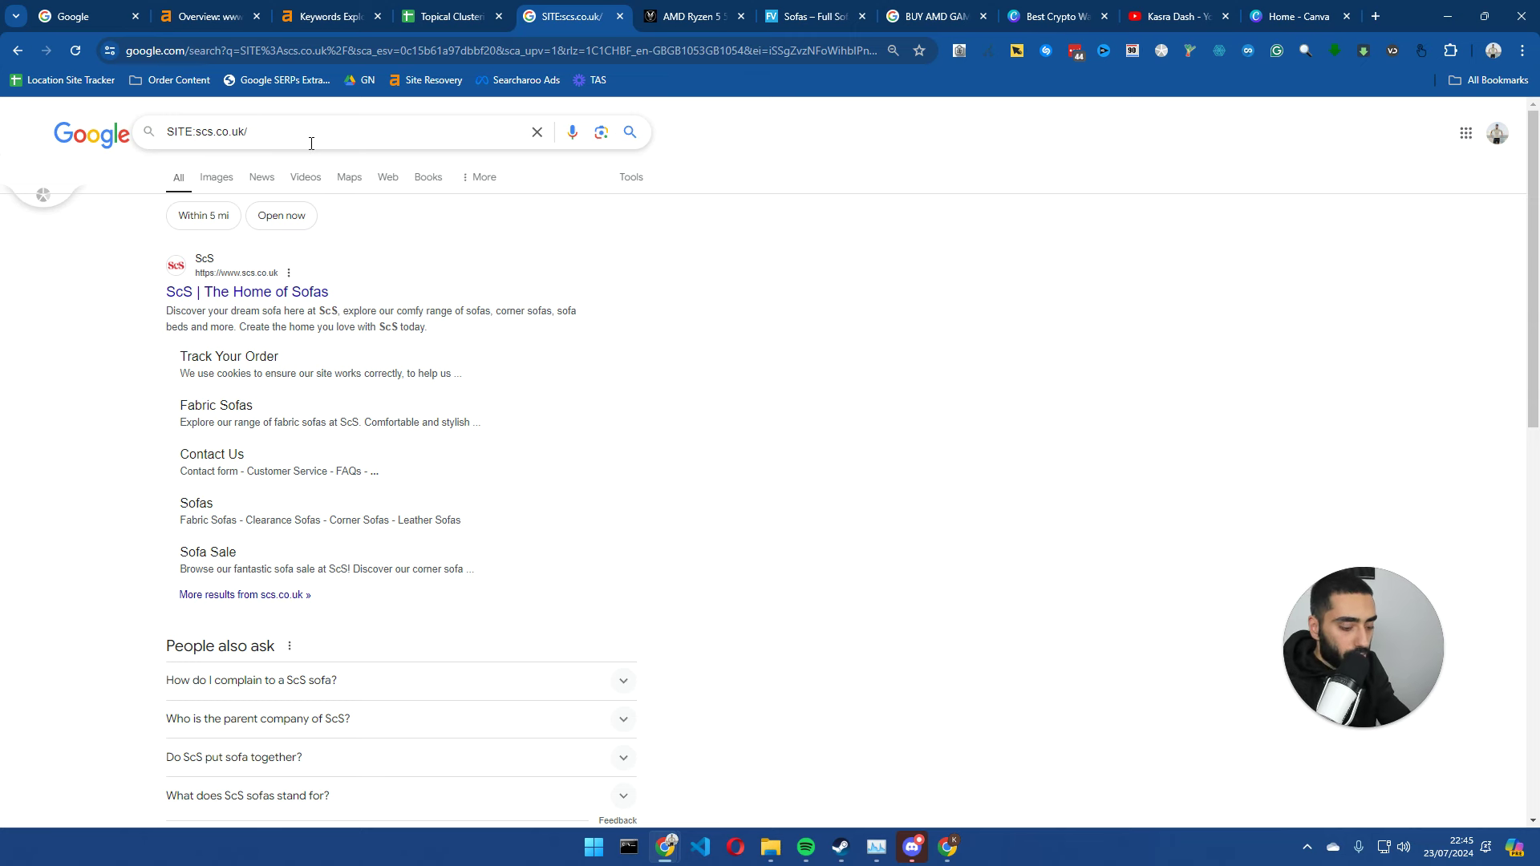
pyautogui.write('how')
pyautogui.press('Return')
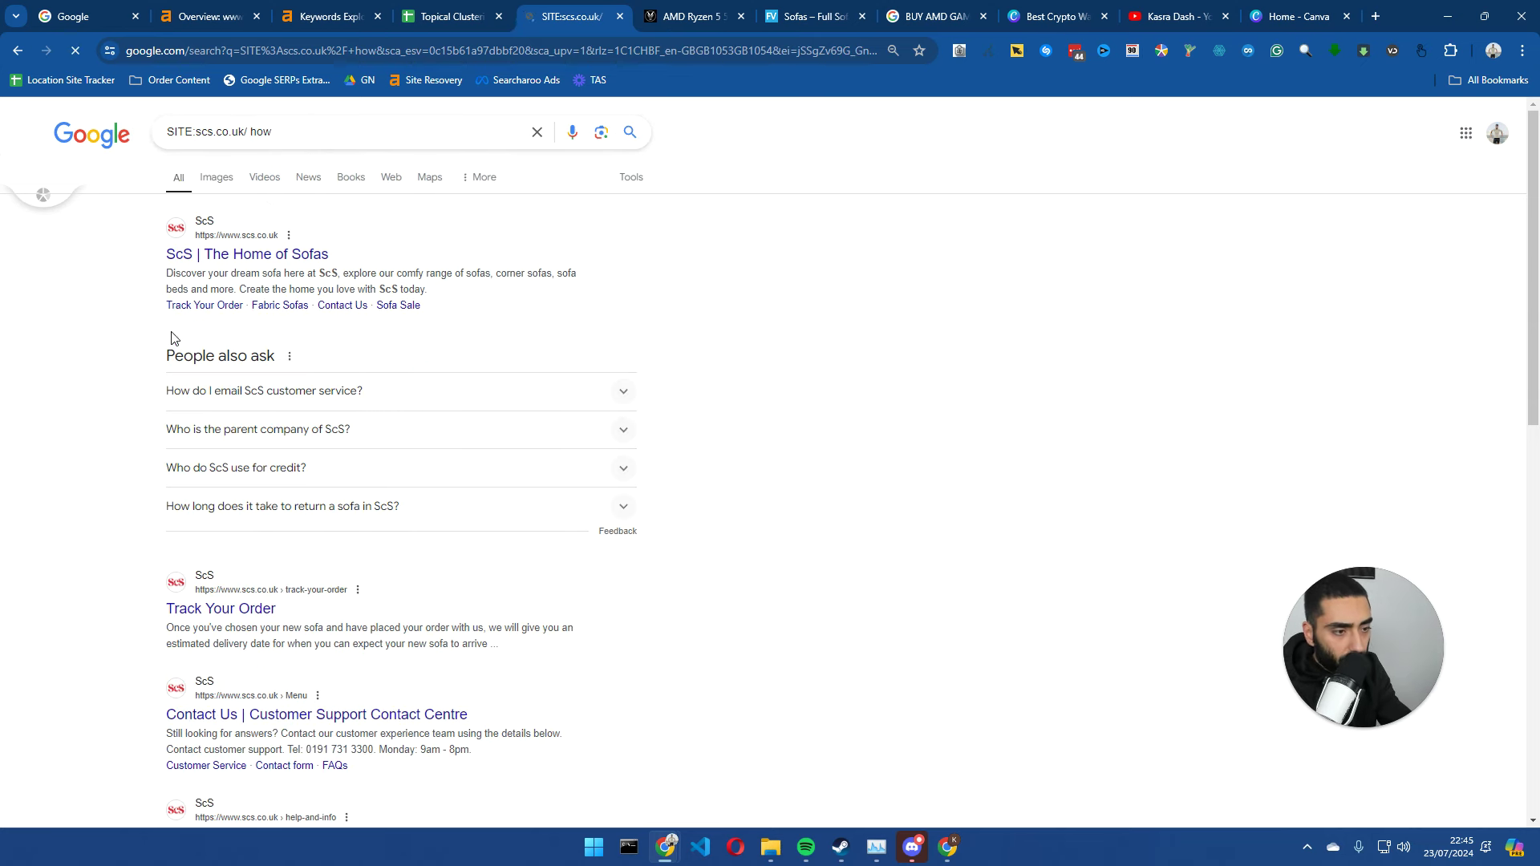
# - Restrict the ScS site search to page titles with intitle:how and open the How To Dress A Sofa article
pyautogui.click(253, 133)
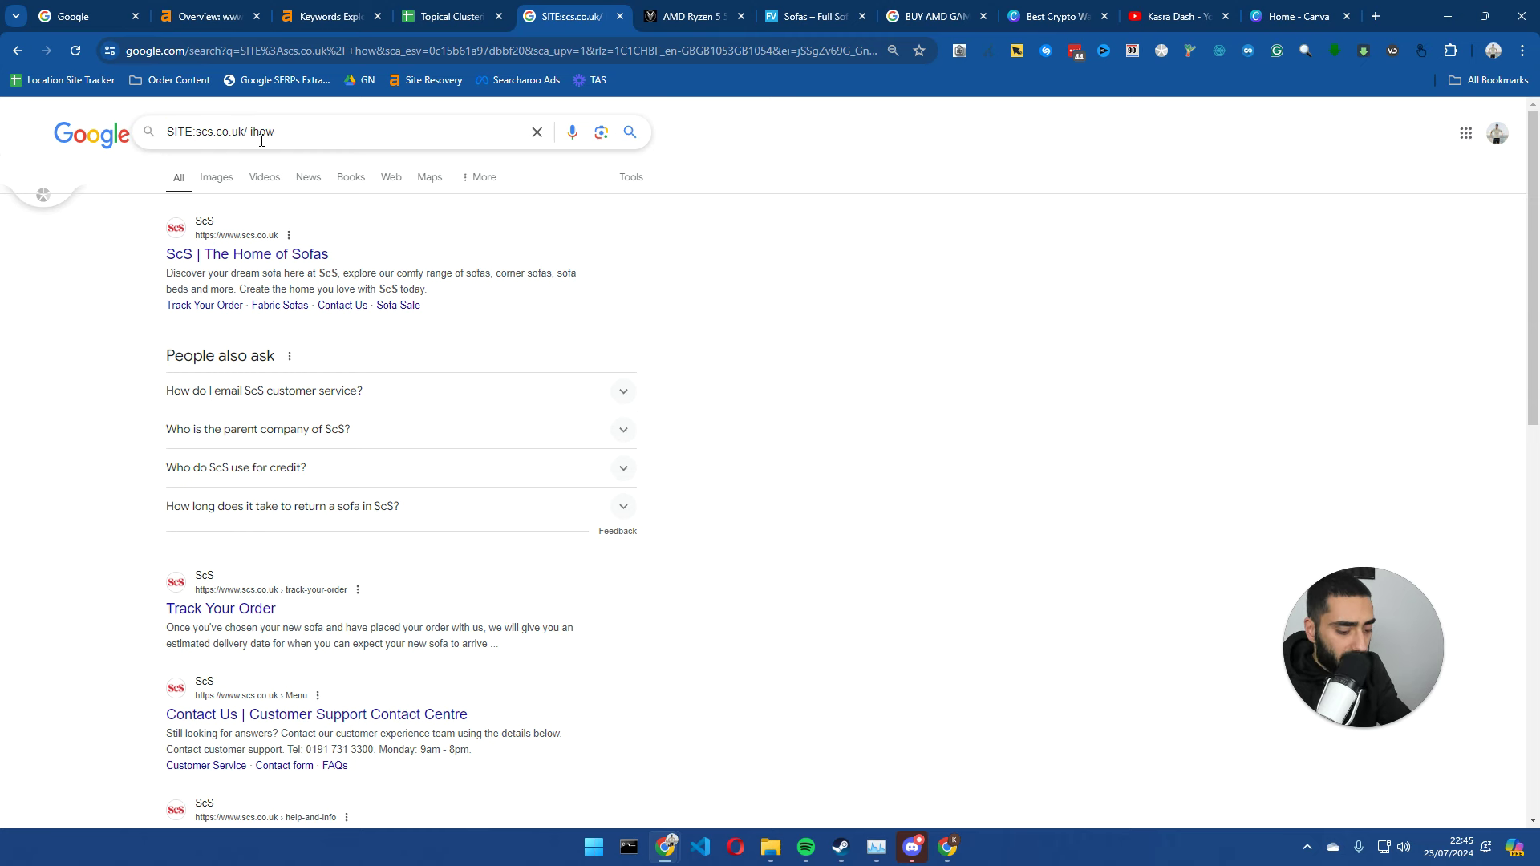
pyautogui.write('intitle:')
pyautogui.press('Return')
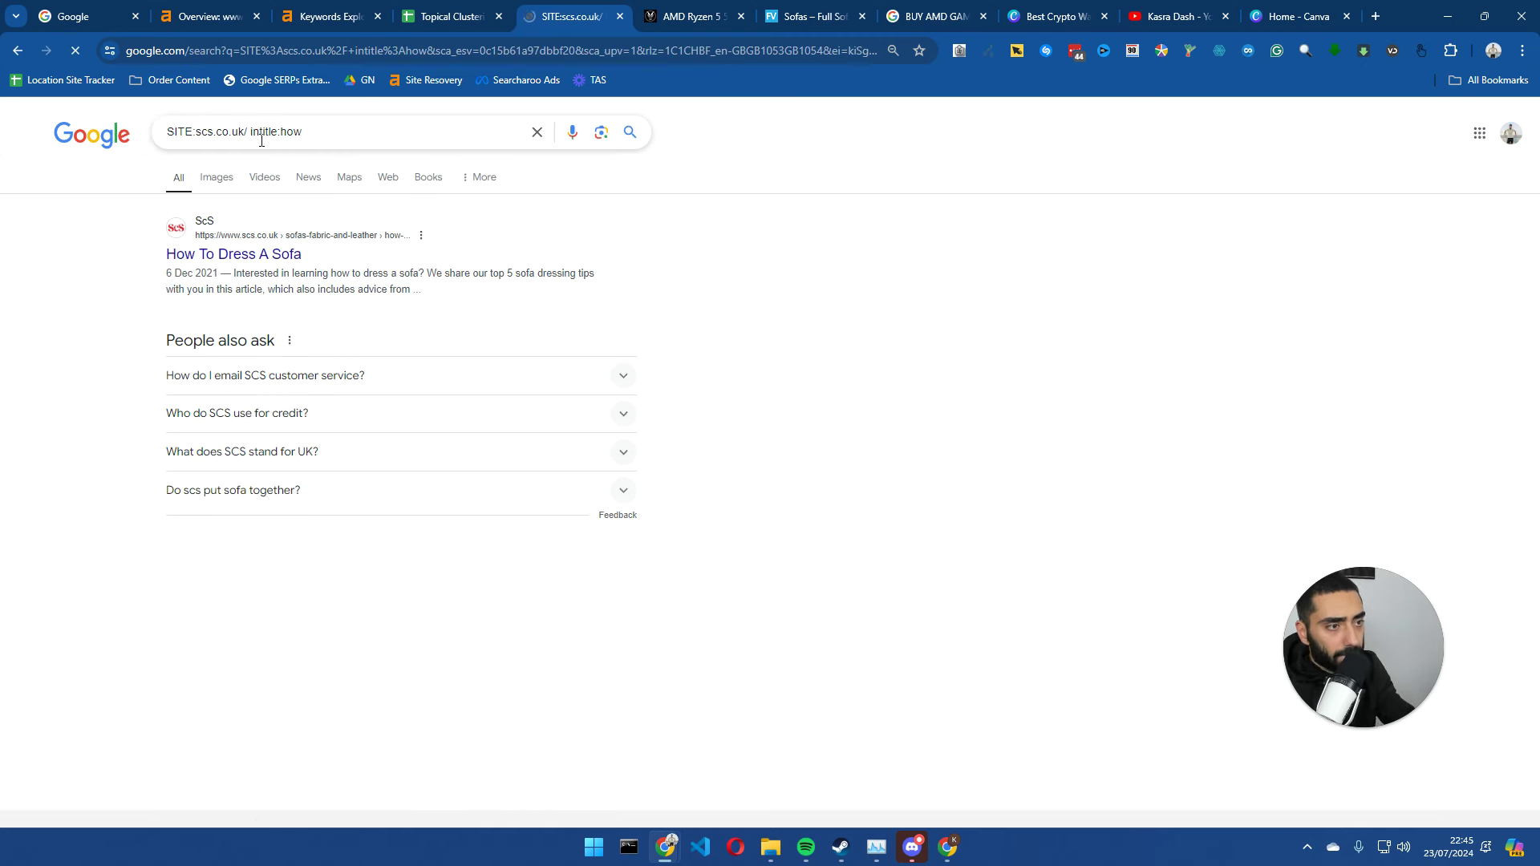
pyautogui.click(259, 257)
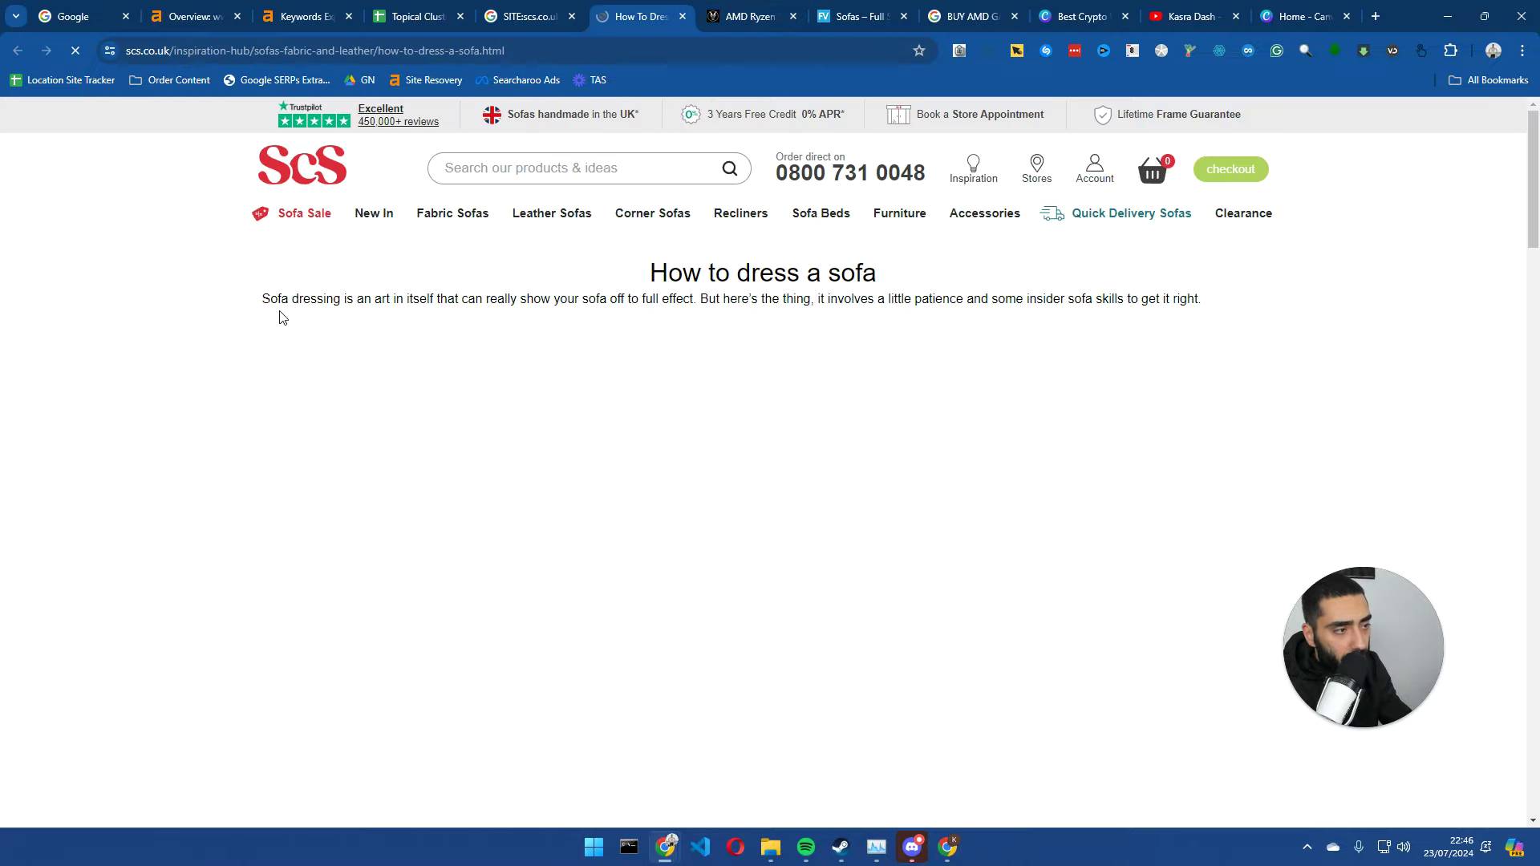
# - Read through the ScS How to dress a sofa article, including its five tips and the related guide links at the end
pyautogui.scroll(-7, 594, 285)
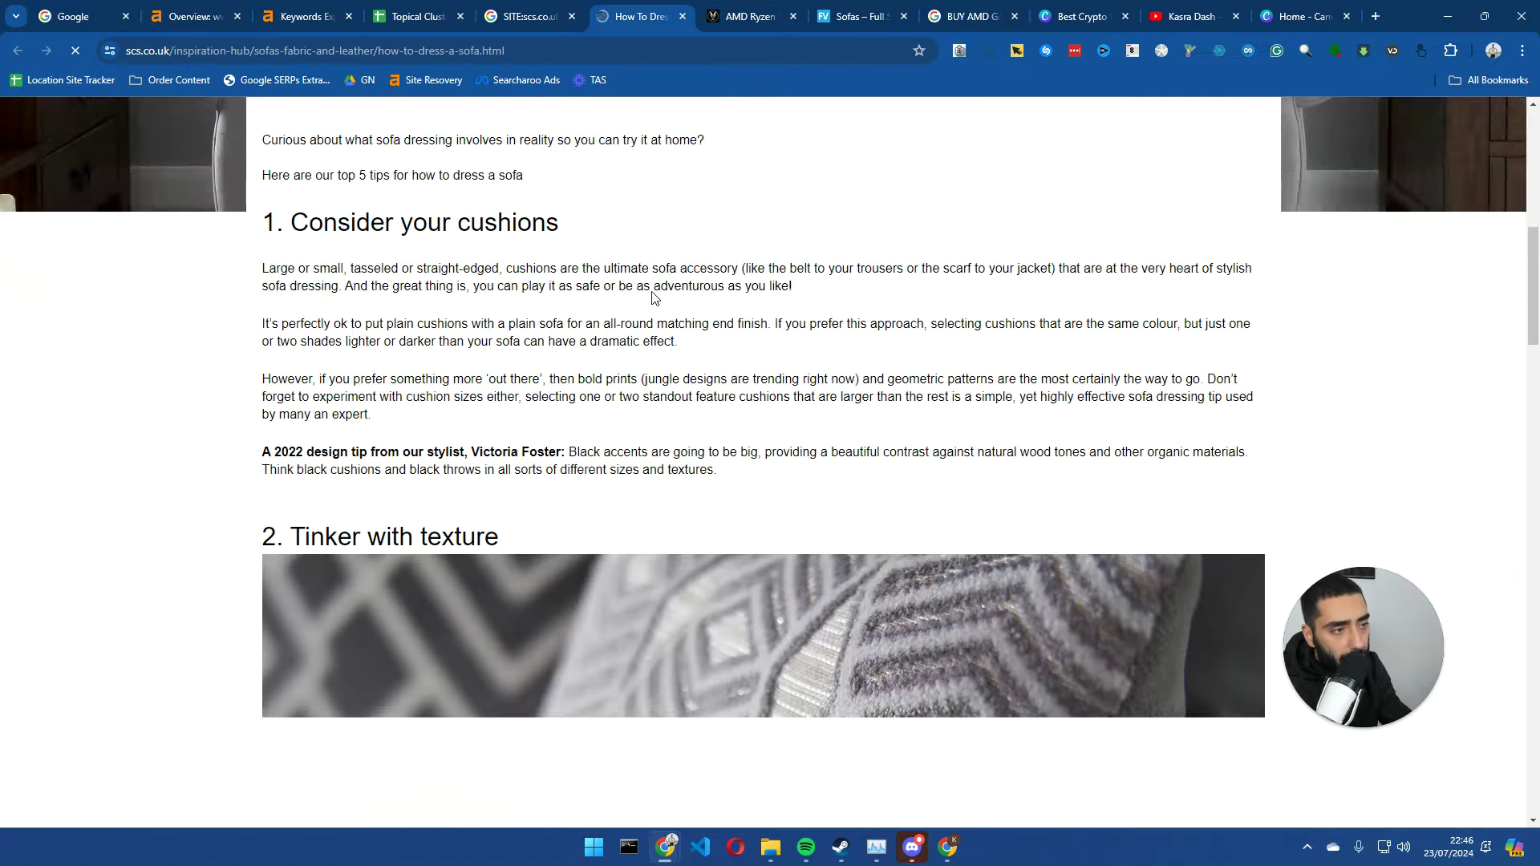
pyautogui.scroll(-6, 654, 298)
pyautogui.scroll(11, 763, 283)
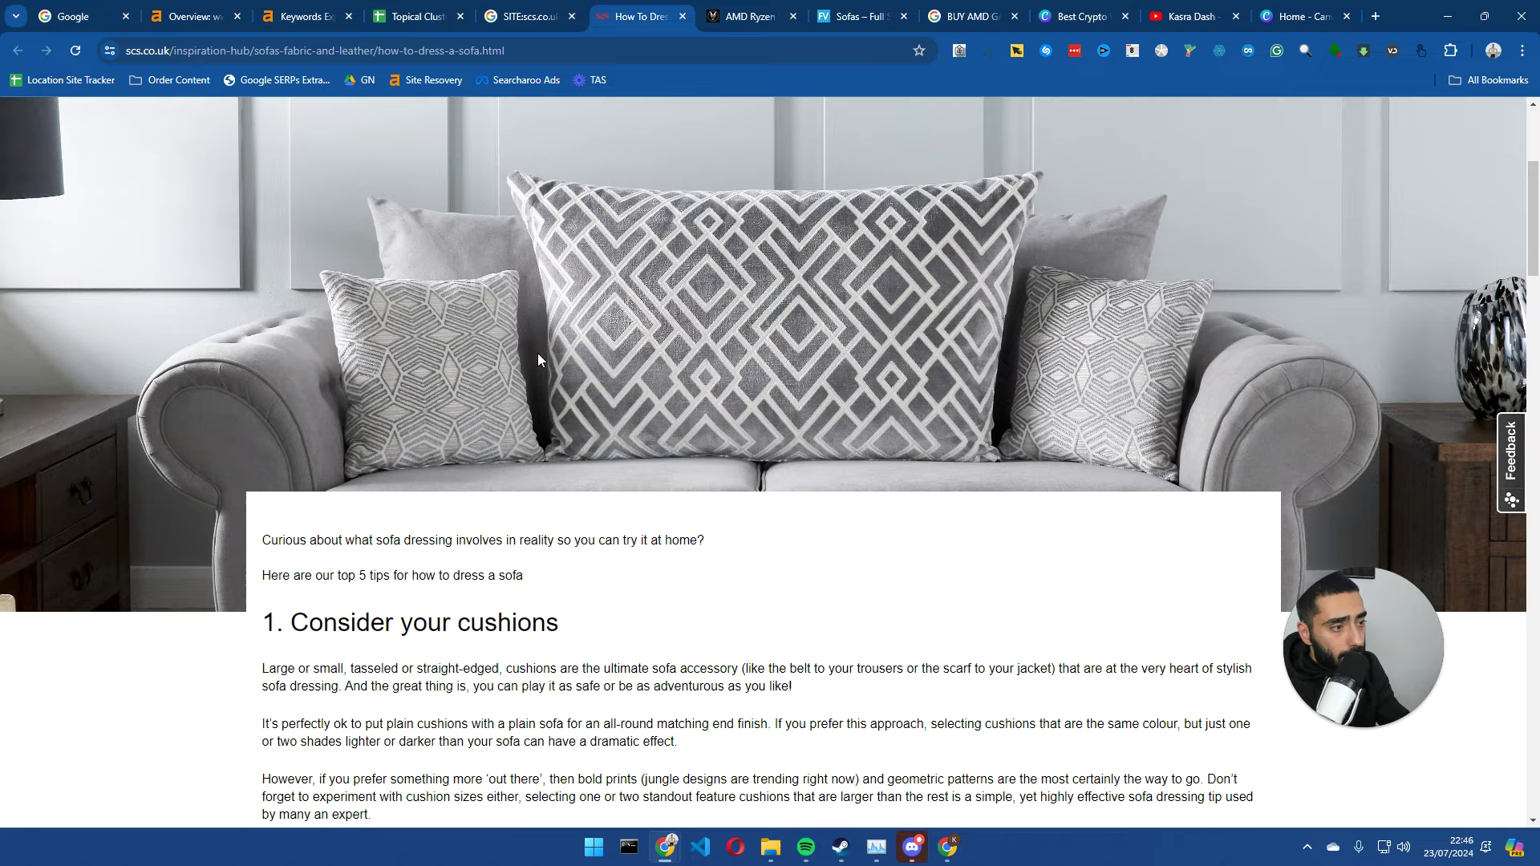
pyautogui.scroll(-2, 518, 358)
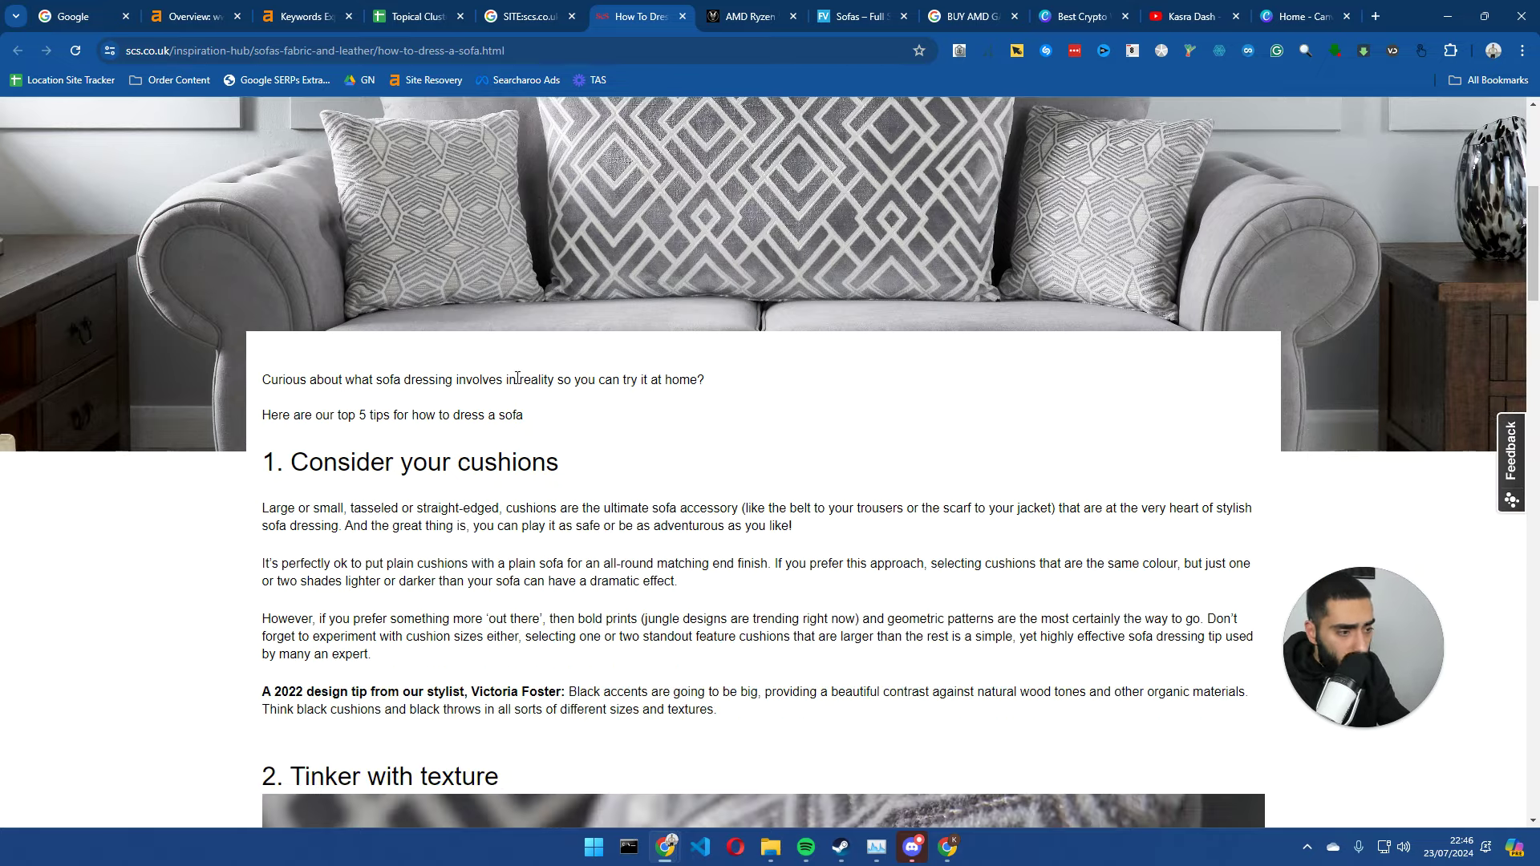
pyautogui.press('F5')
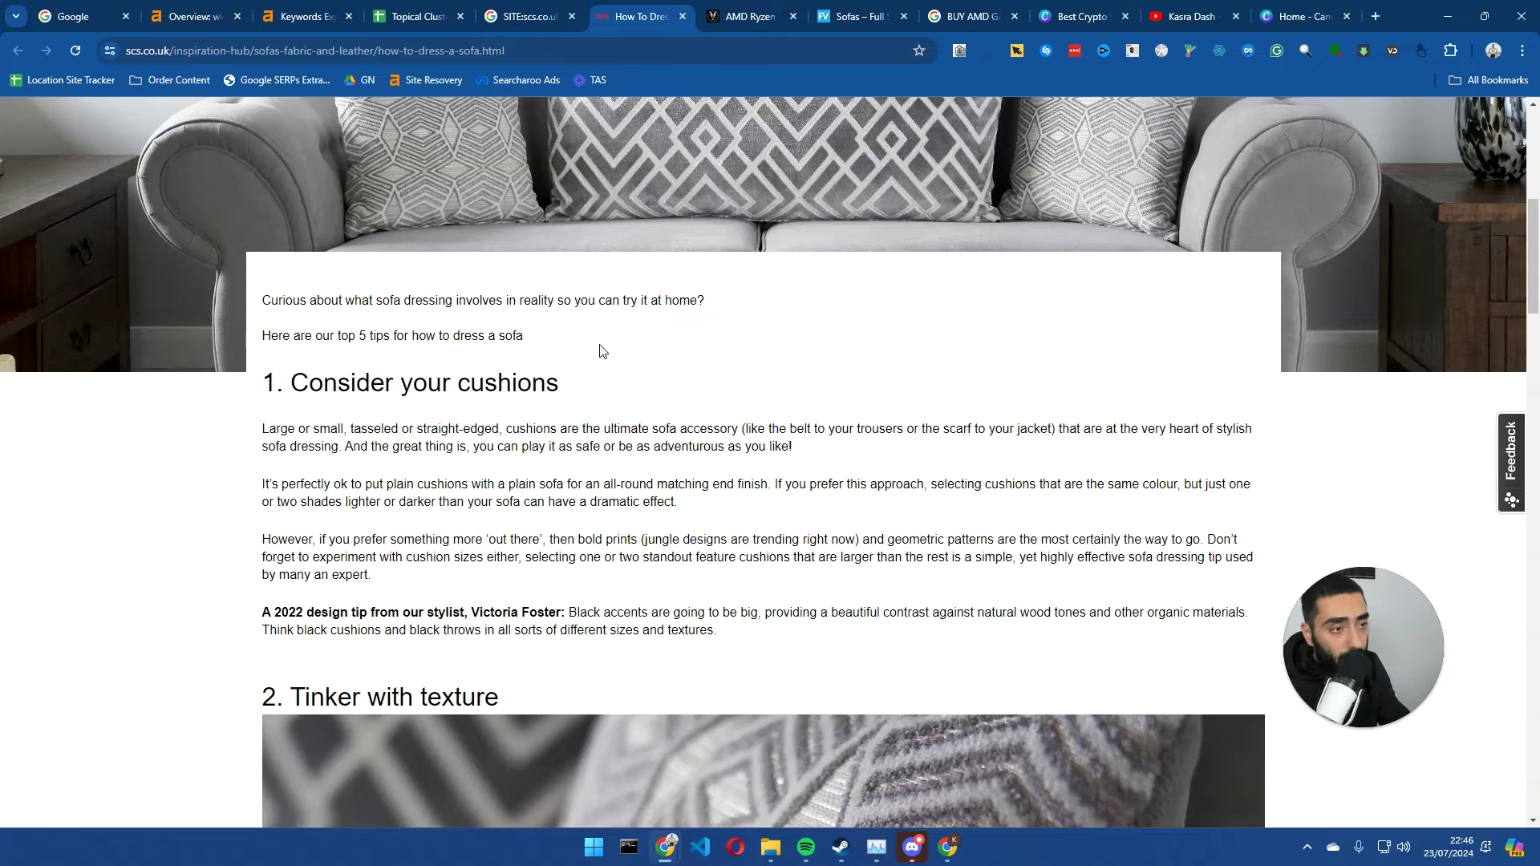
pyautogui.scroll(-14, 601, 351)
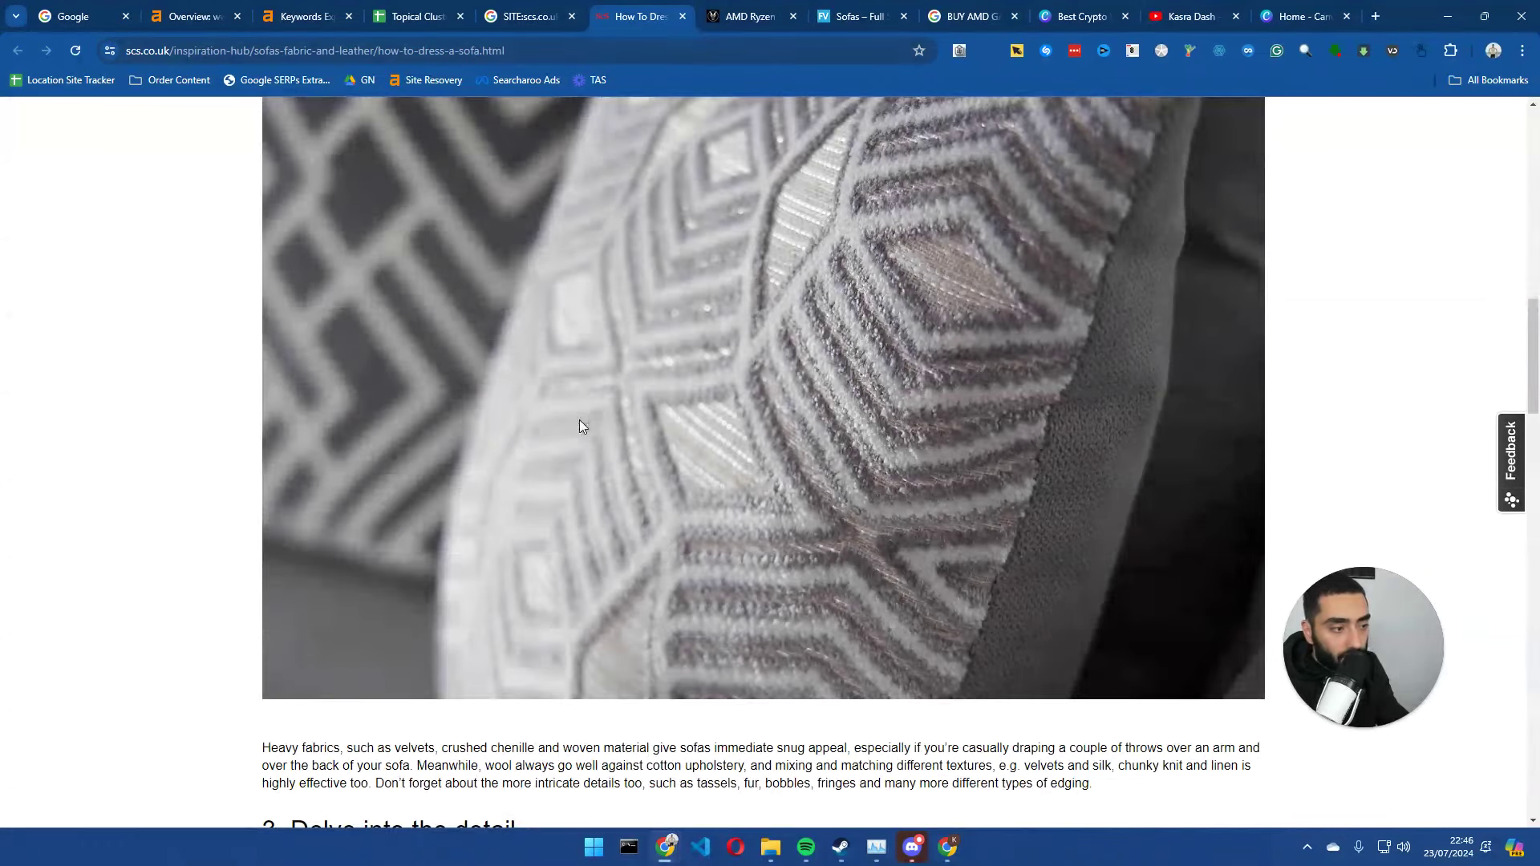
pyautogui.scroll(-6, 597, 438)
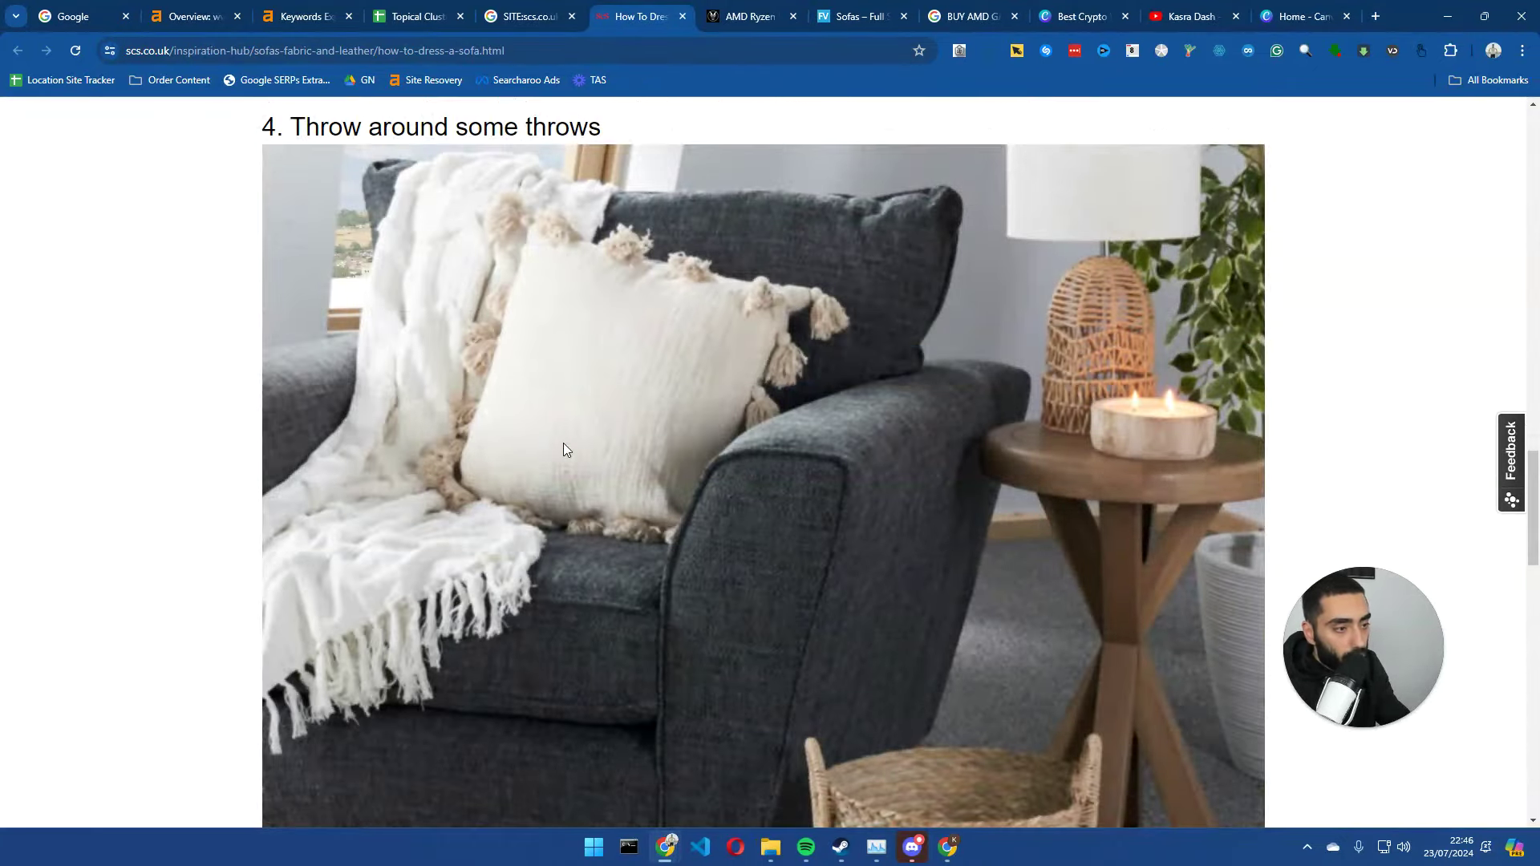
pyautogui.scroll(-20, 430, 498)
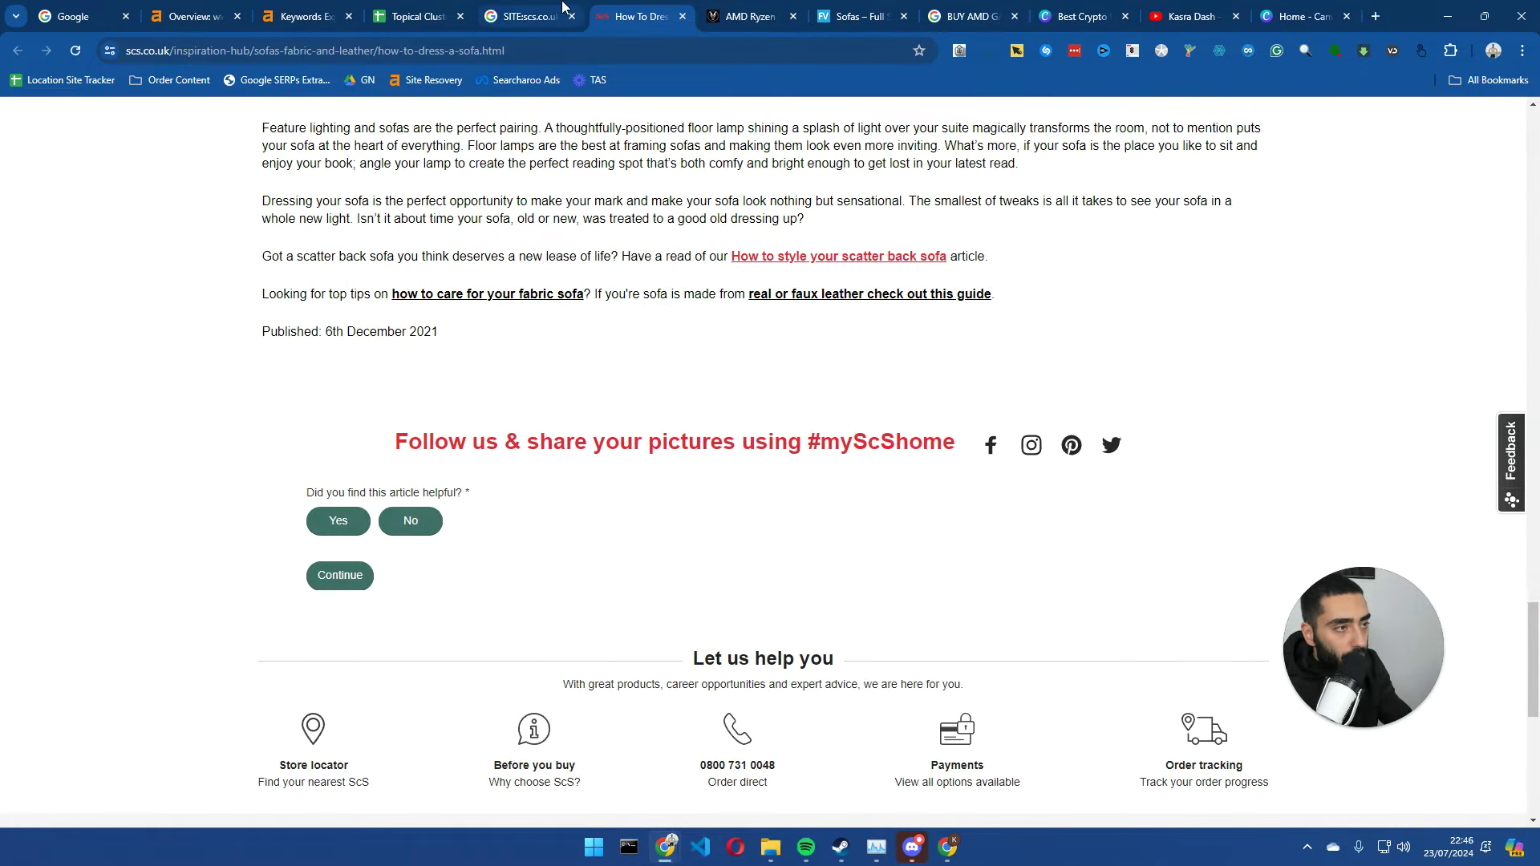
# - Close the sofa dressing article and search the ScS site for page titles containing "why" with intitle:why
pyautogui.click(532, 16)
pyautogui.click(682, 16)
pyautogui.doubleClick(293, 134)
pyautogui.write('why')
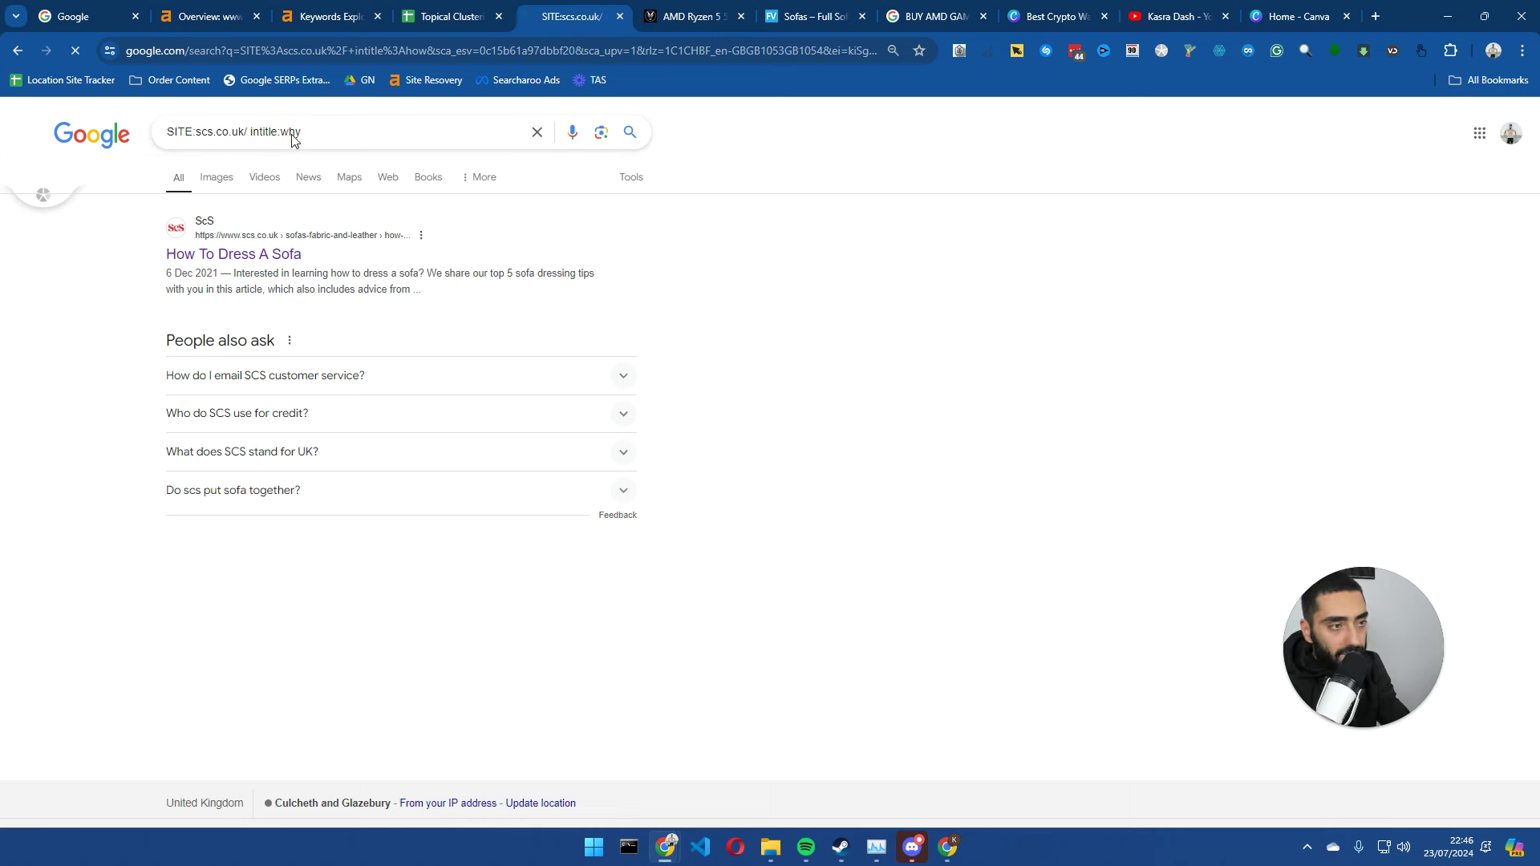
pyautogui.press('Return')
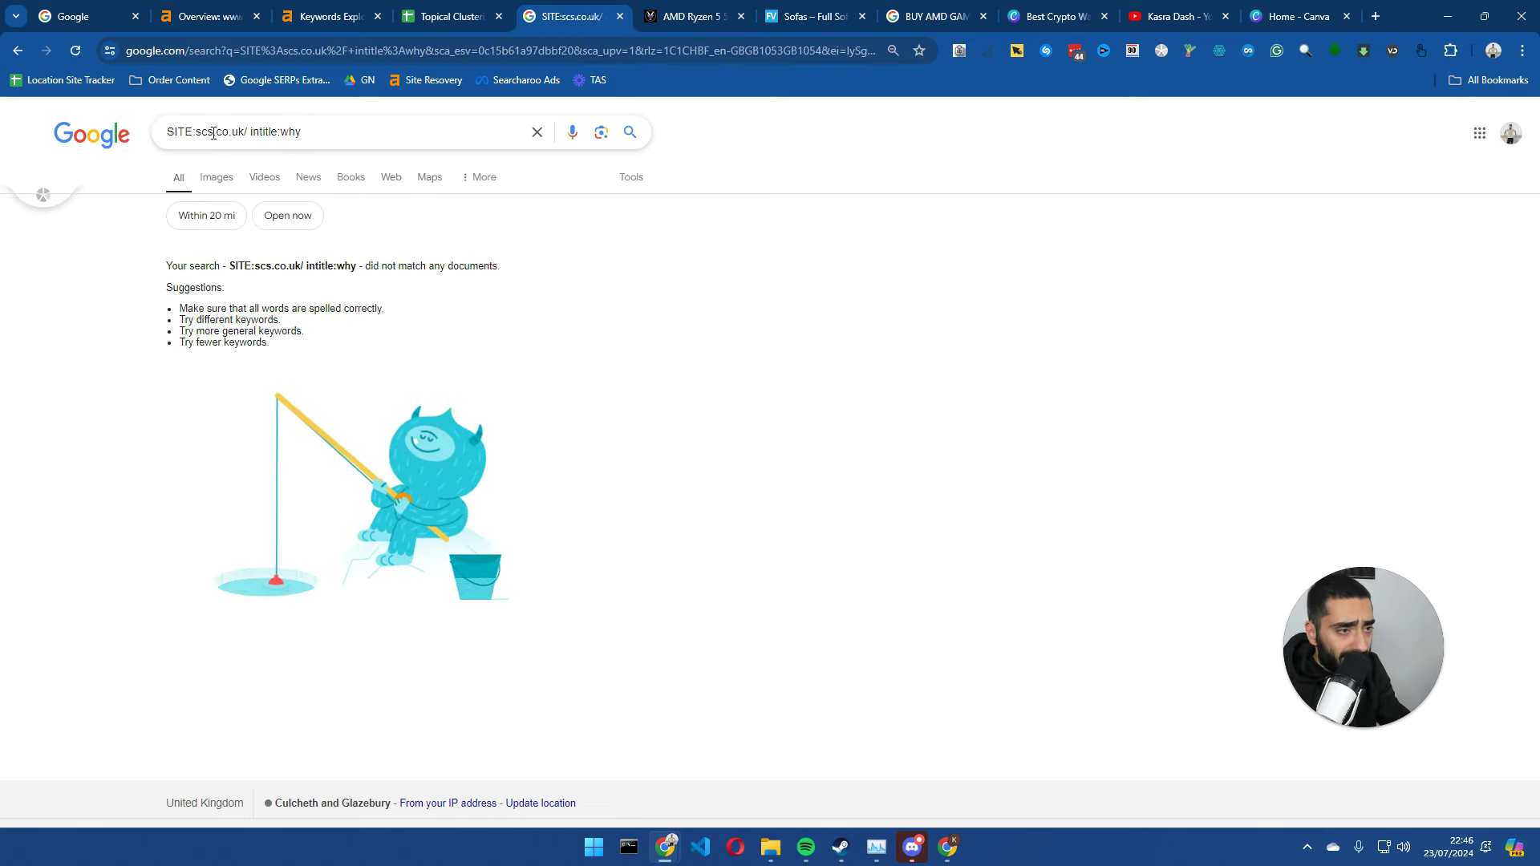
# - Copy the fiercepc.co.uk domain from the gaming PC product page and swap it into the Google query as SITE:fiercepc.co.uk intitle:why
pyautogui.hotkey('ctrl', 'Tab')
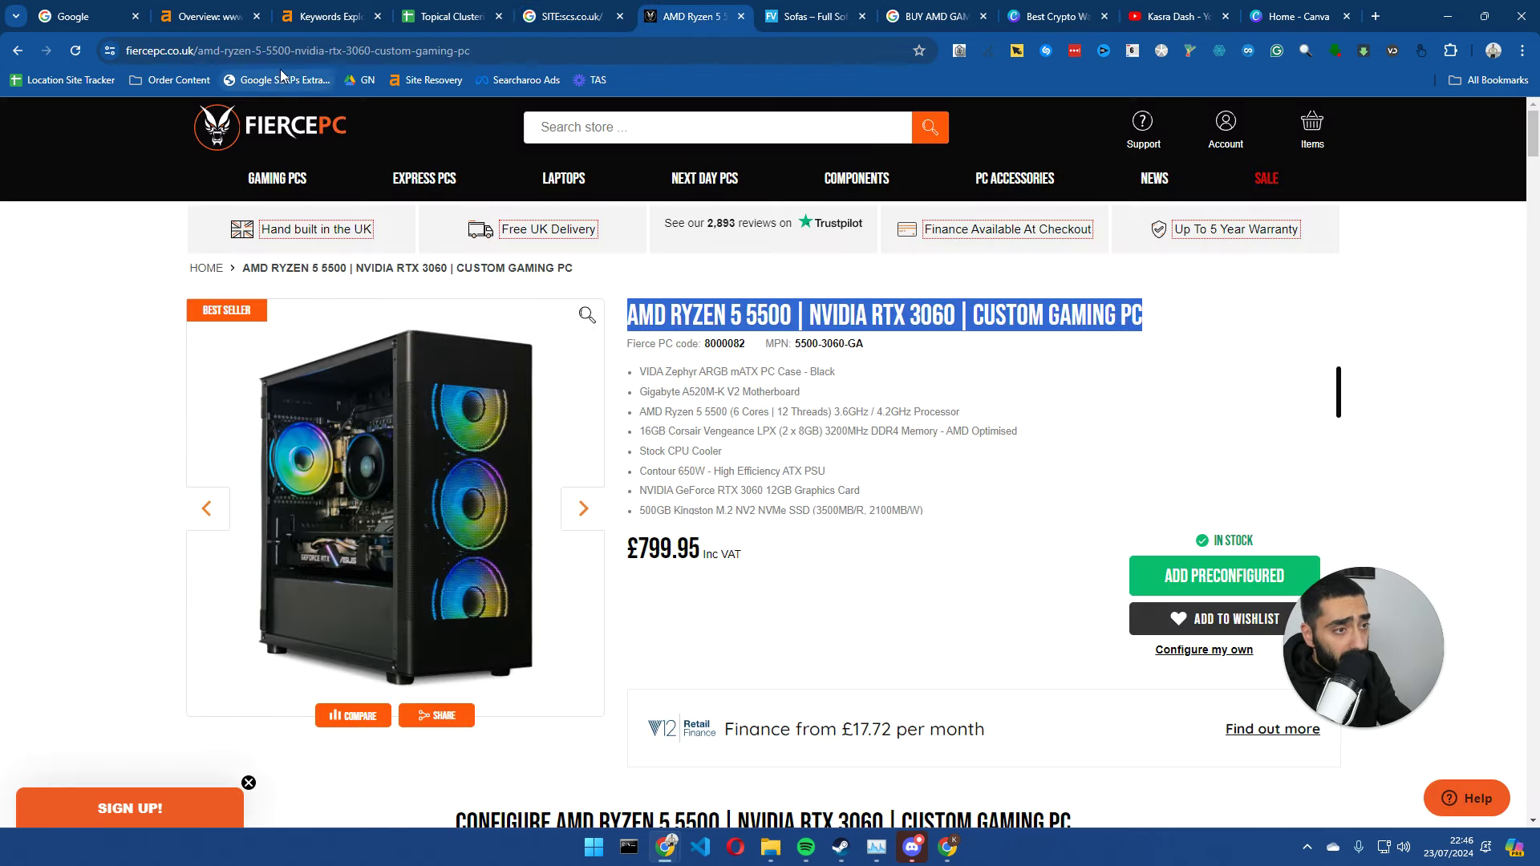
pyautogui.click(194, 51)
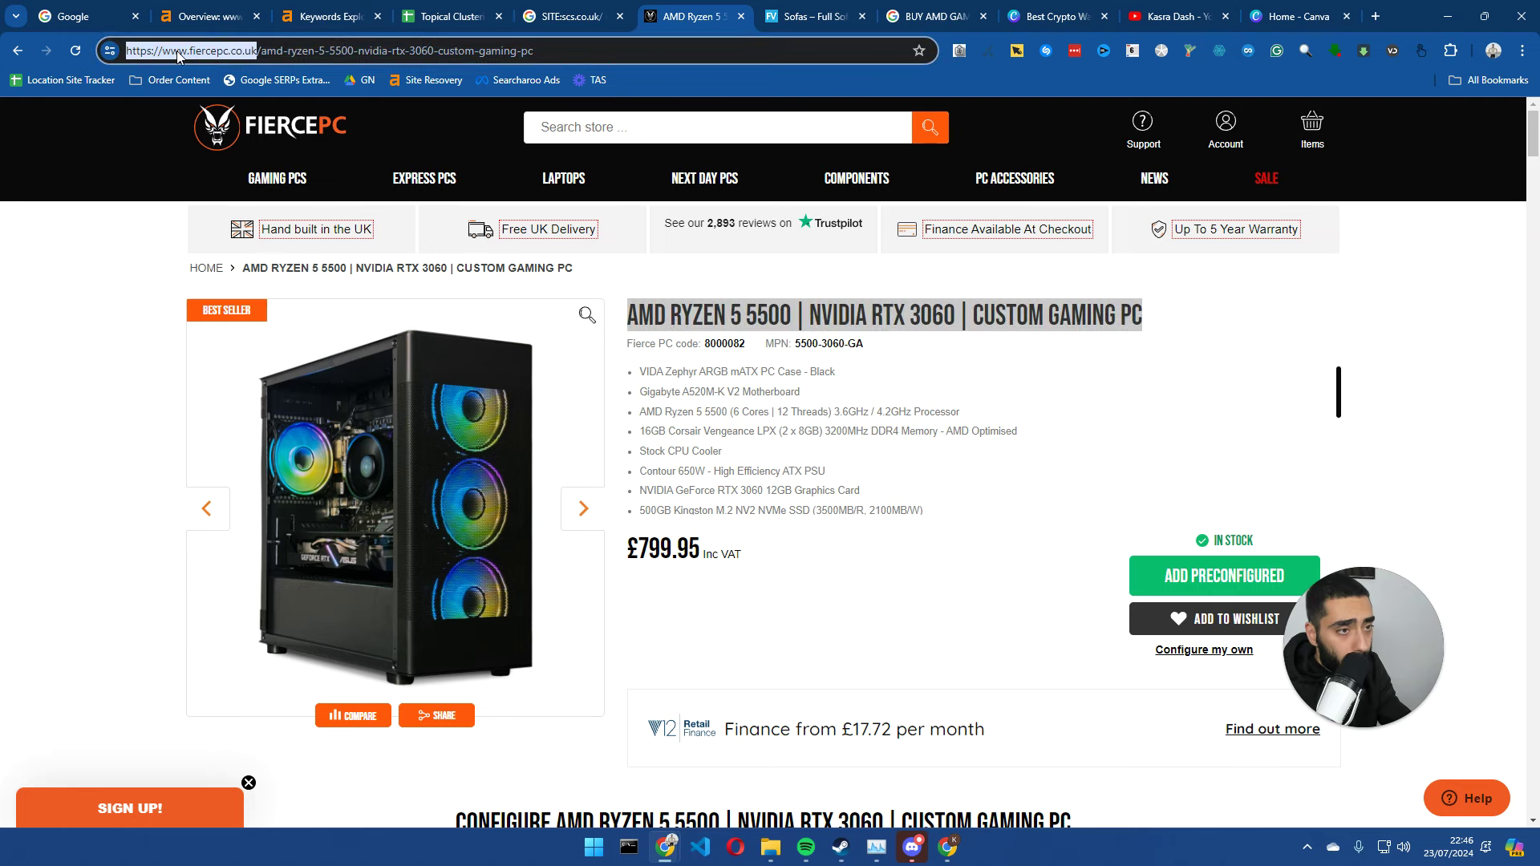
pyautogui.moveTo(189, 50); pyautogui.dragTo(256, 51)
pyautogui.hotkey('ctrl', 'c')
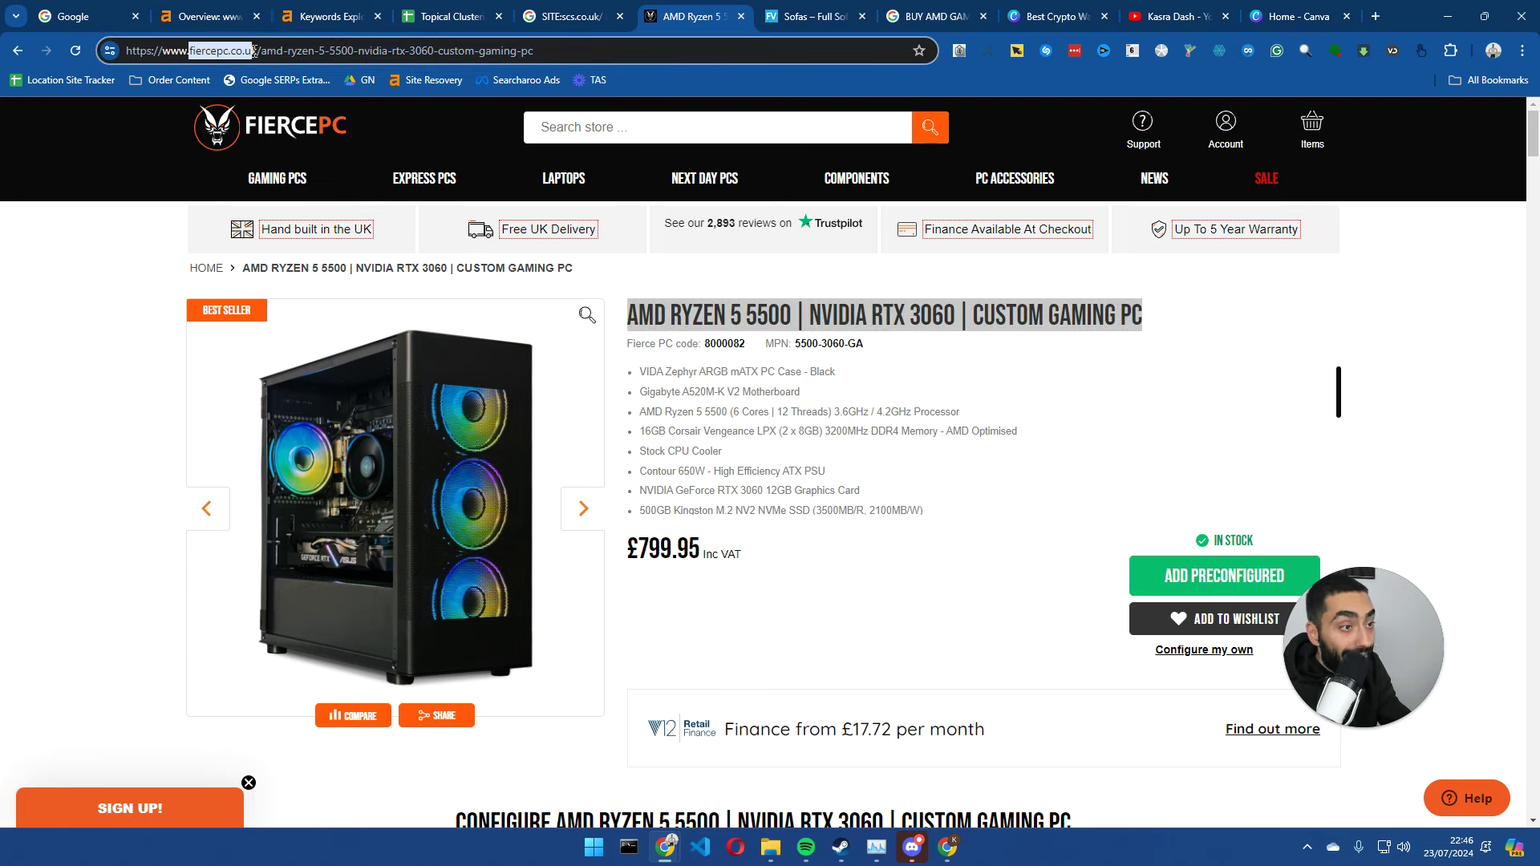
pyautogui.click(573, 16)
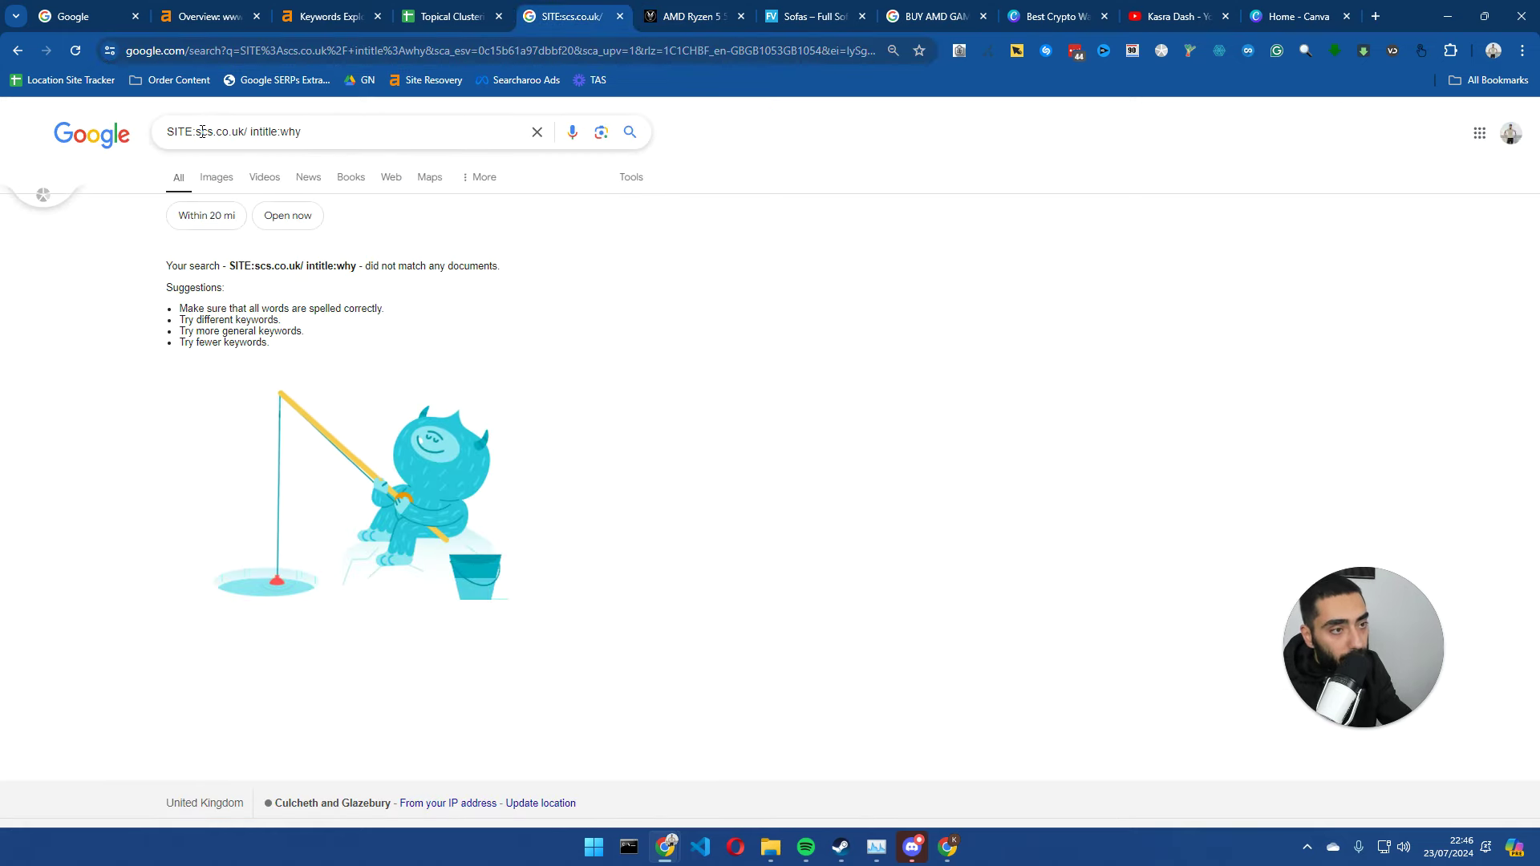
pyautogui.moveTo(196, 132); pyautogui.dragTo(244, 134)
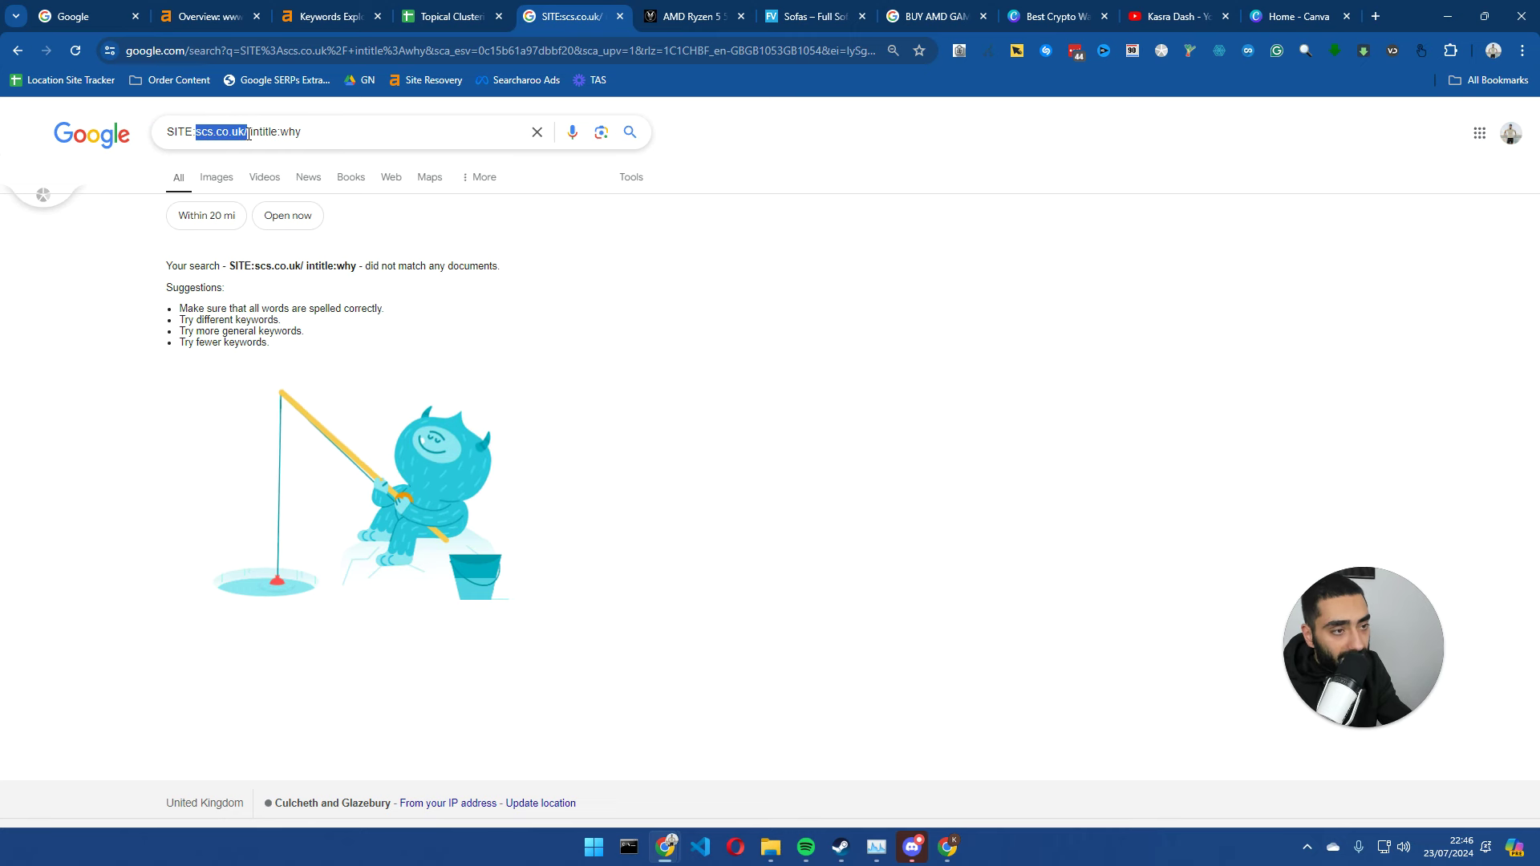
pyautogui.hotkey('ctrl', 'v')
pyautogui.press('Return')
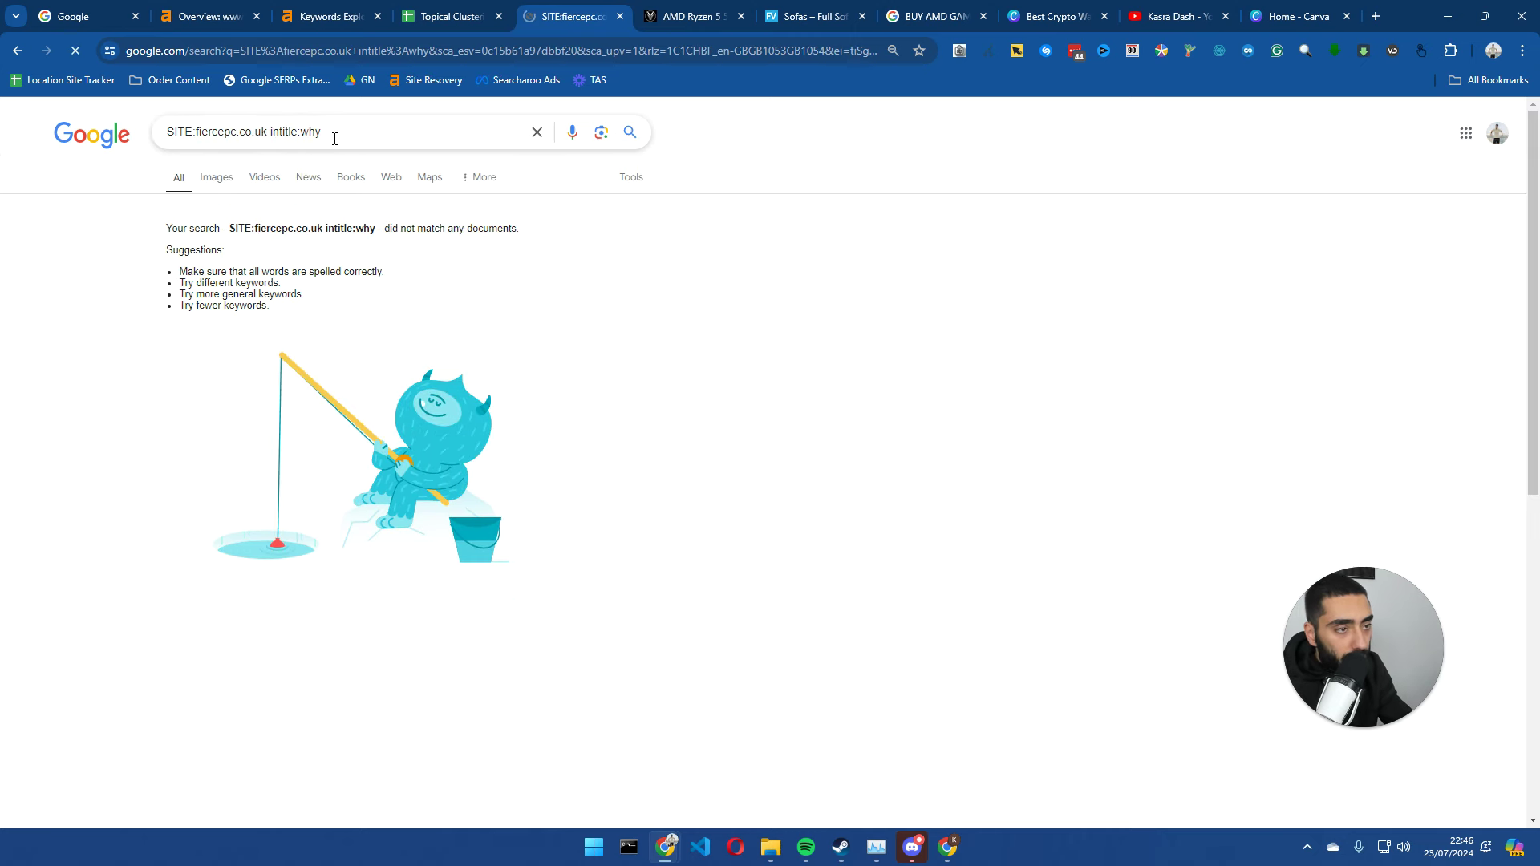
# - Search the Fierce PC site with intitle:how, and rerun the query without the intitle filter
pyautogui.doubleClick(321, 133)
pyautogui.write('how')
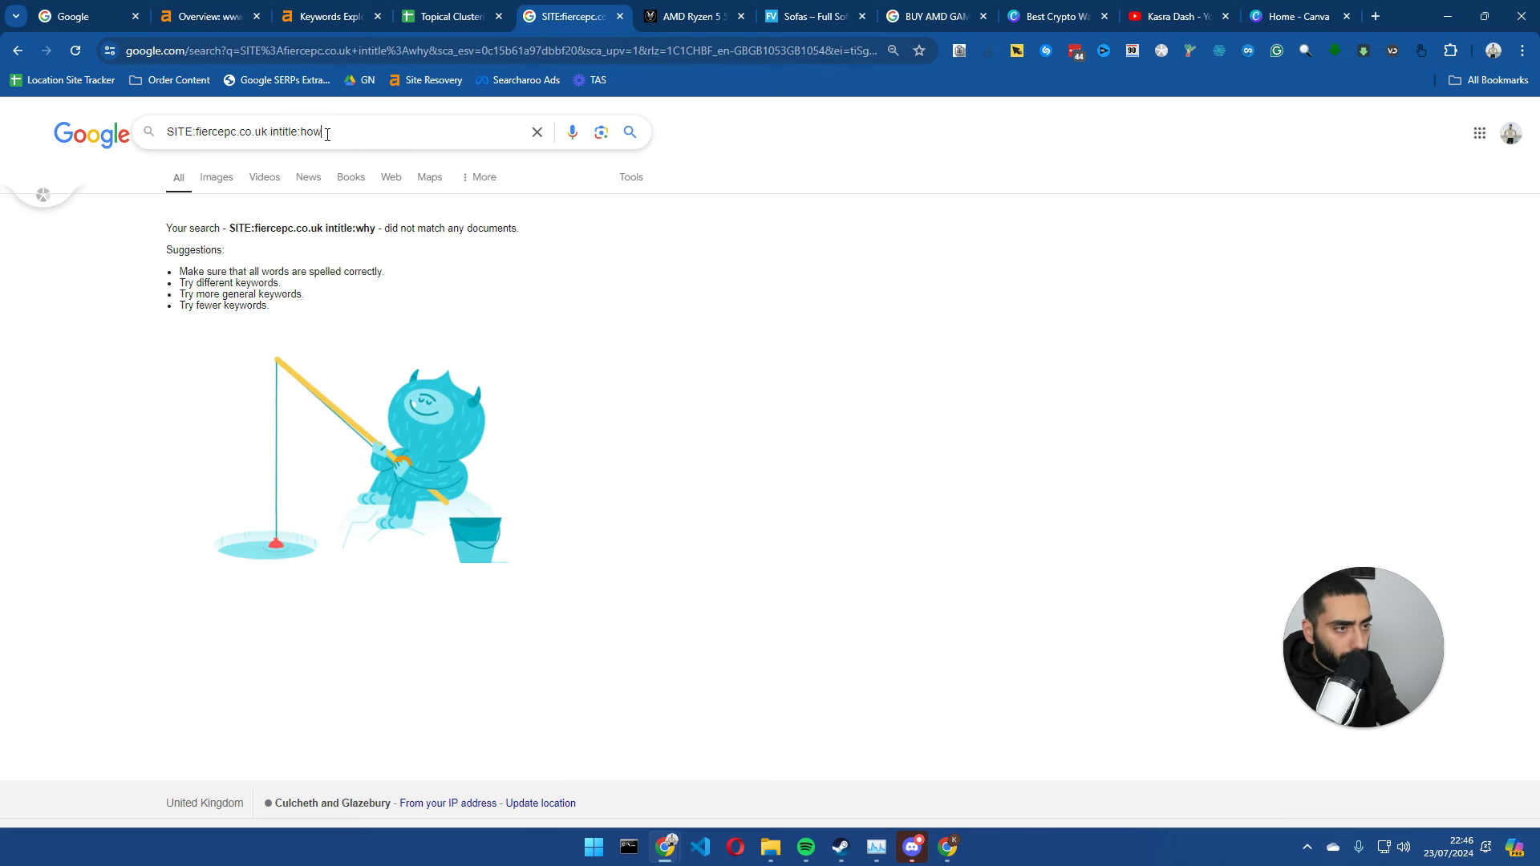
pyautogui.press('Return')
pyautogui.moveTo(321, 132); pyautogui.dragTo(270, 133)
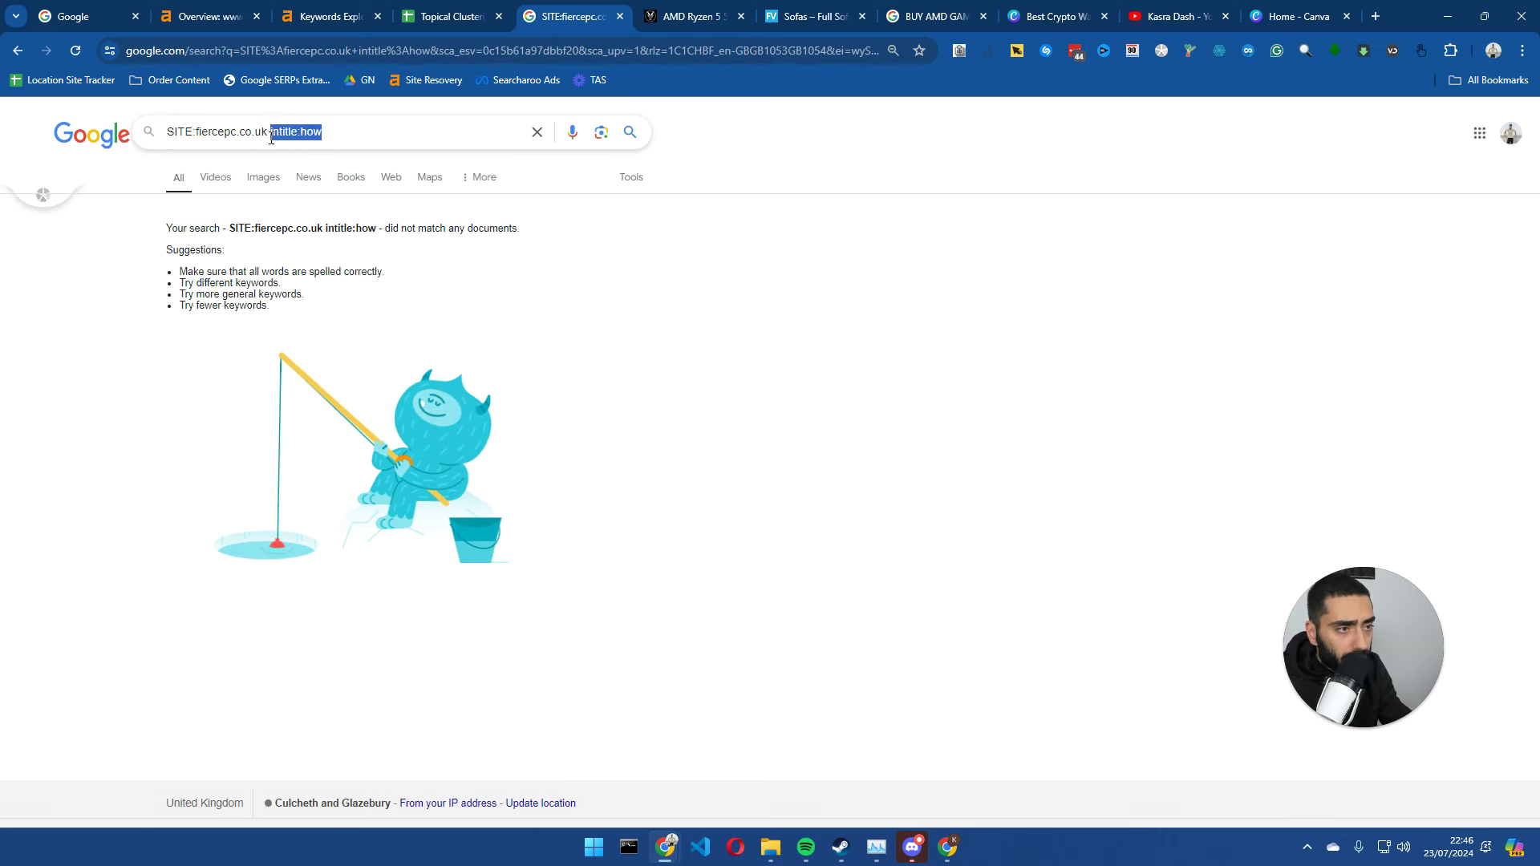
pyautogui.press('BackSpace')
pyautogui.press('Return')
pyautogui.scroll(-8, 571, 334)
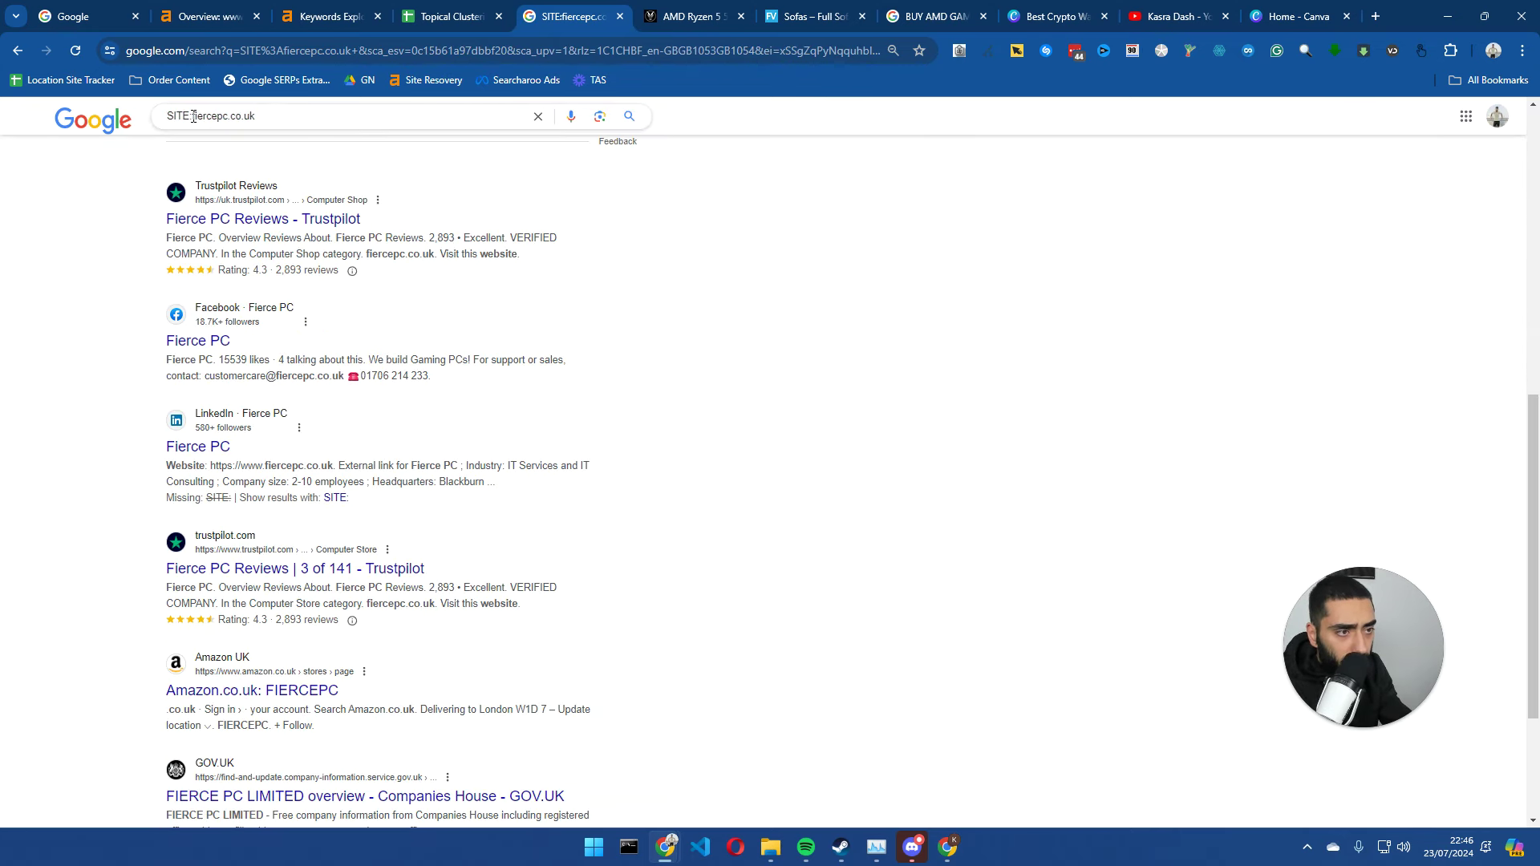
# - Rewrite the search operator in lowercase as site:fiercepc.co.uk and add the keyword "how"
pyautogui.click(288, 118)
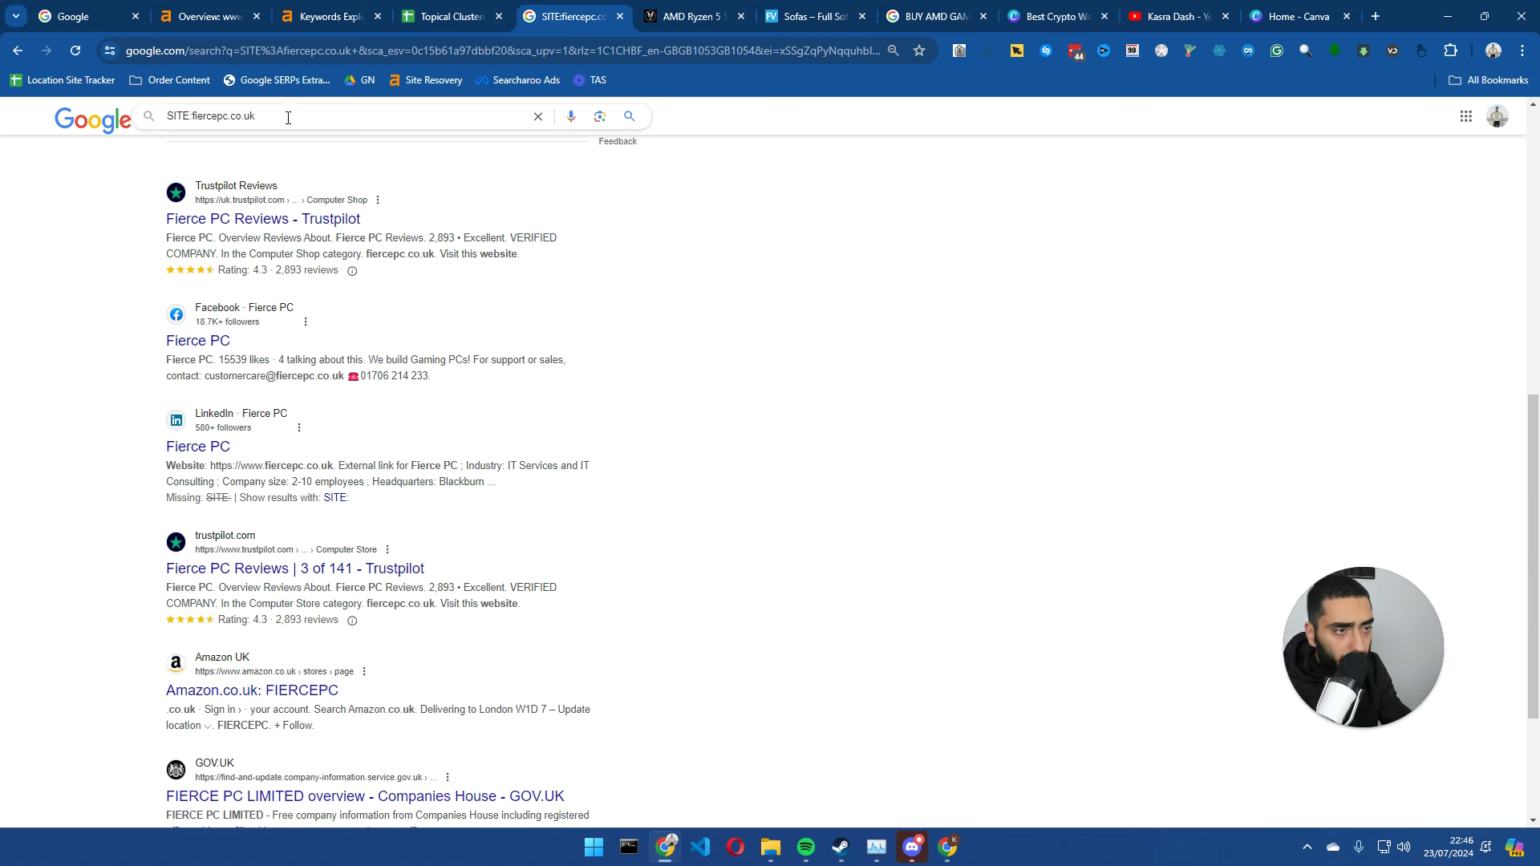
pyautogui.moveTo(190, 118); pyautogui.dragTo(154, 119)
pyautogui.press('BackSpace')
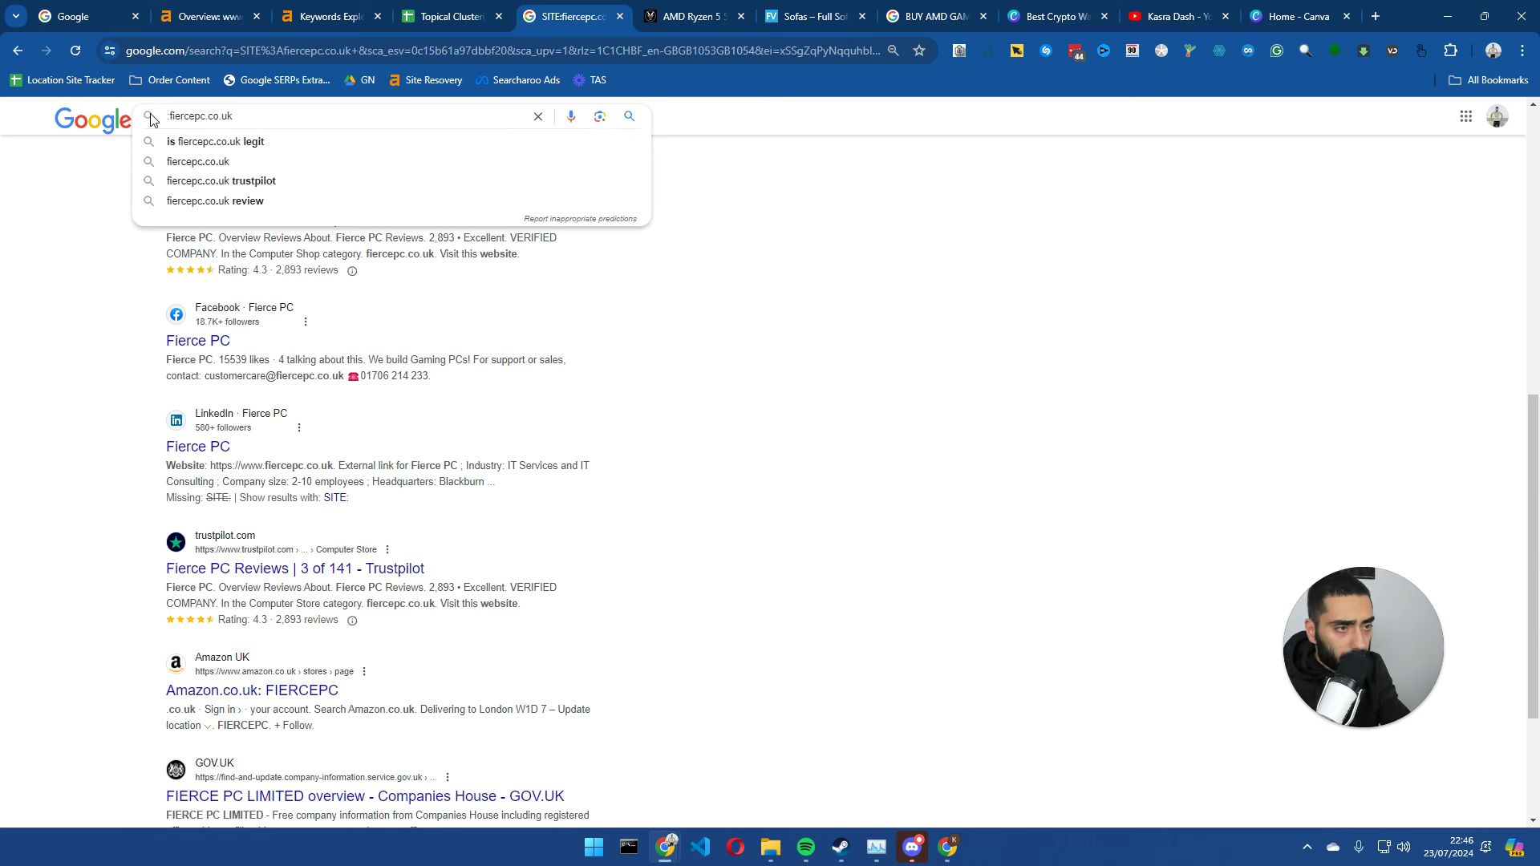
pyautogui.write('site')
pyautogui.press('Return')
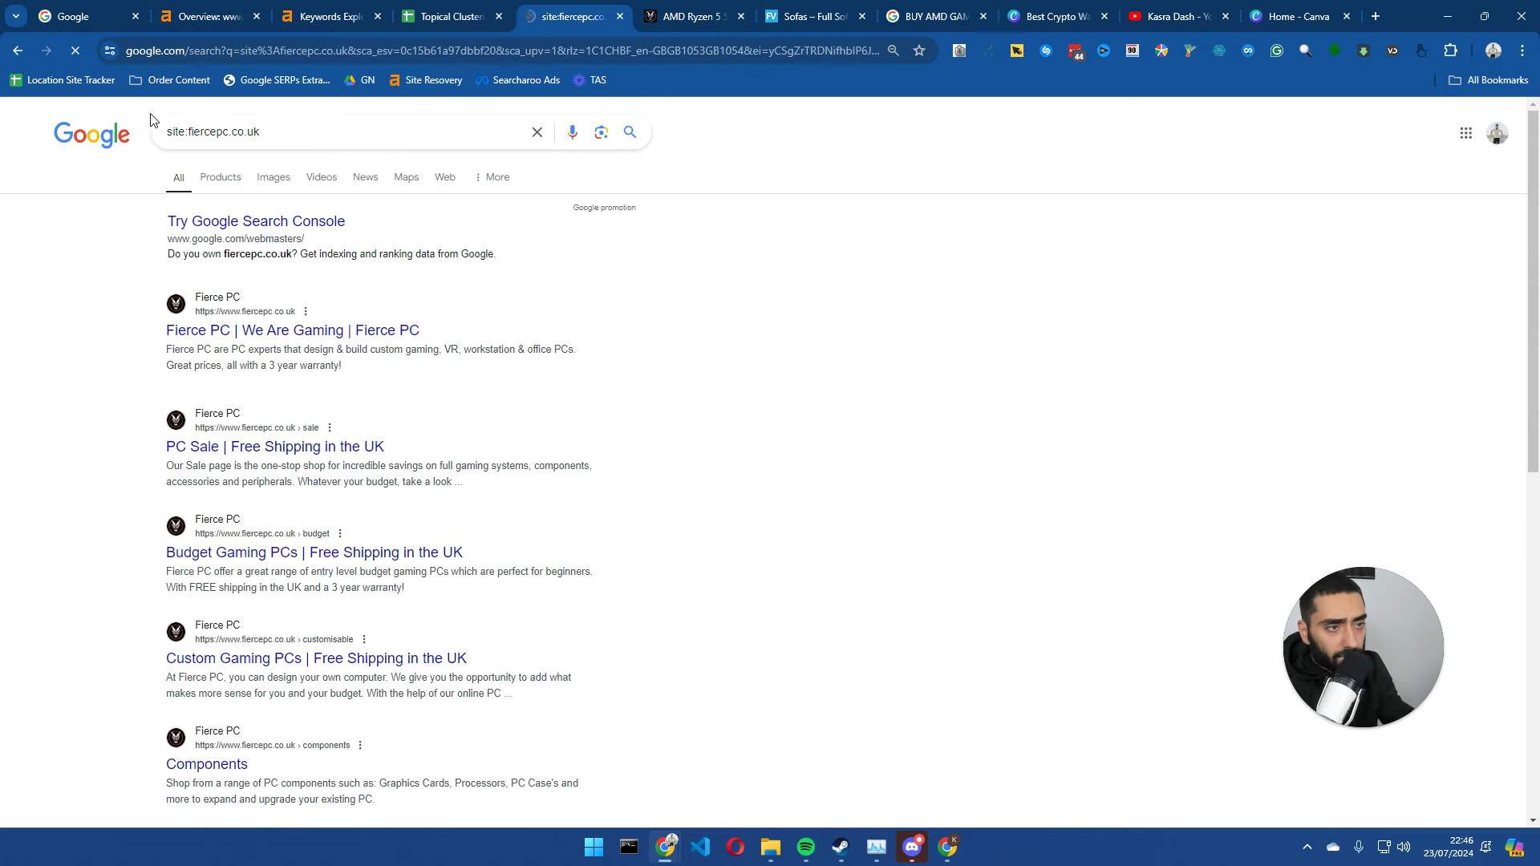
pyautogui.click(328, 135)
pyautogui.write('how')
pyautogui.press('Return')
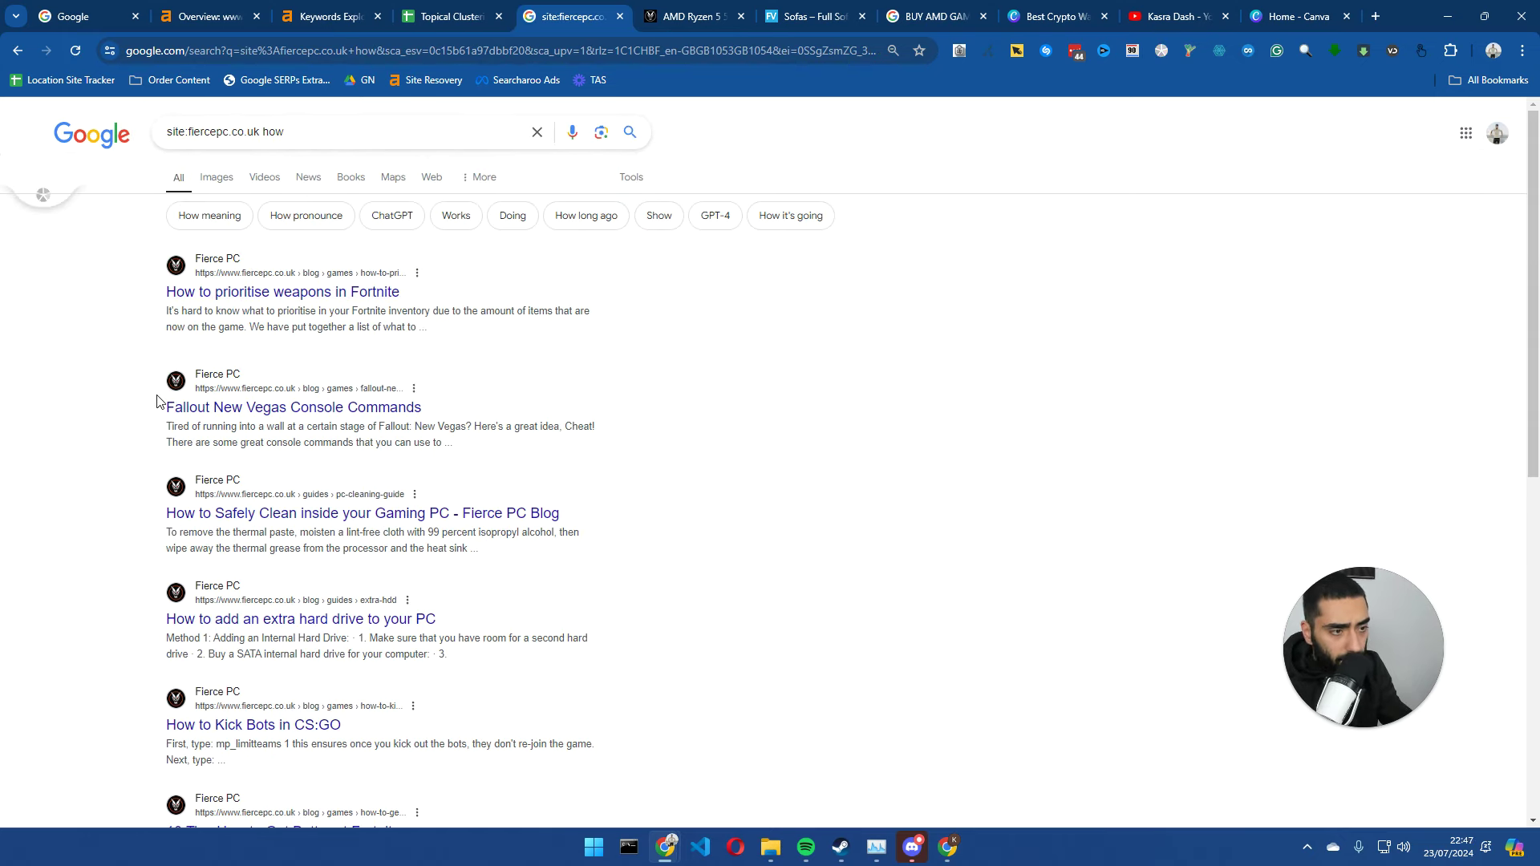
# - Open the How to prioritise weapons in Fortnite article in a new tab, skim it and return to the search results
pyautogui.scroll(-4, 290, 411)
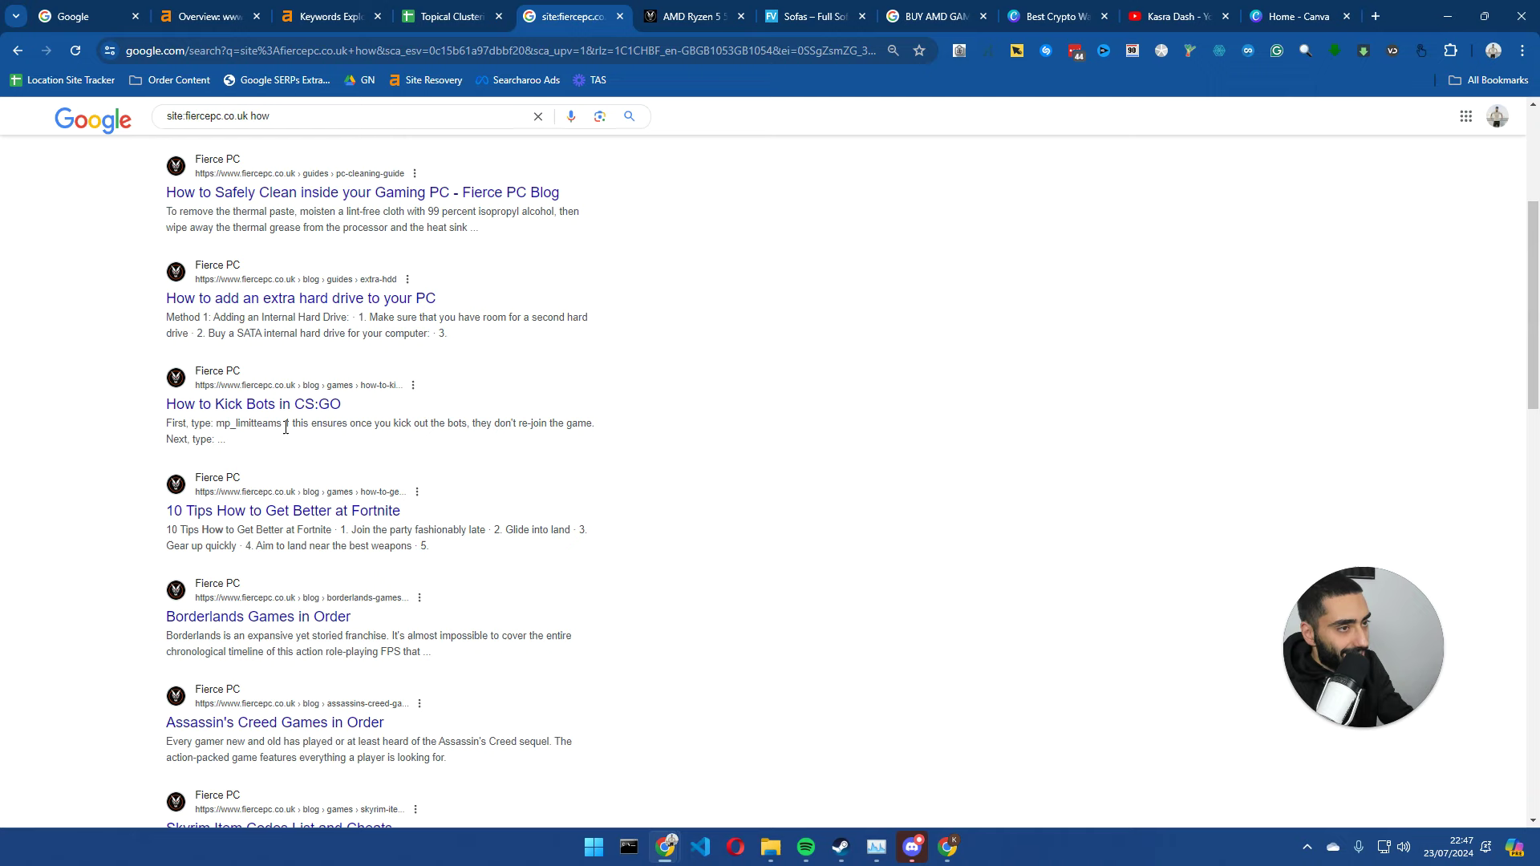
pyautogui.scroll(5, 286, 427)
pyautogui.middleClick(272, 294)
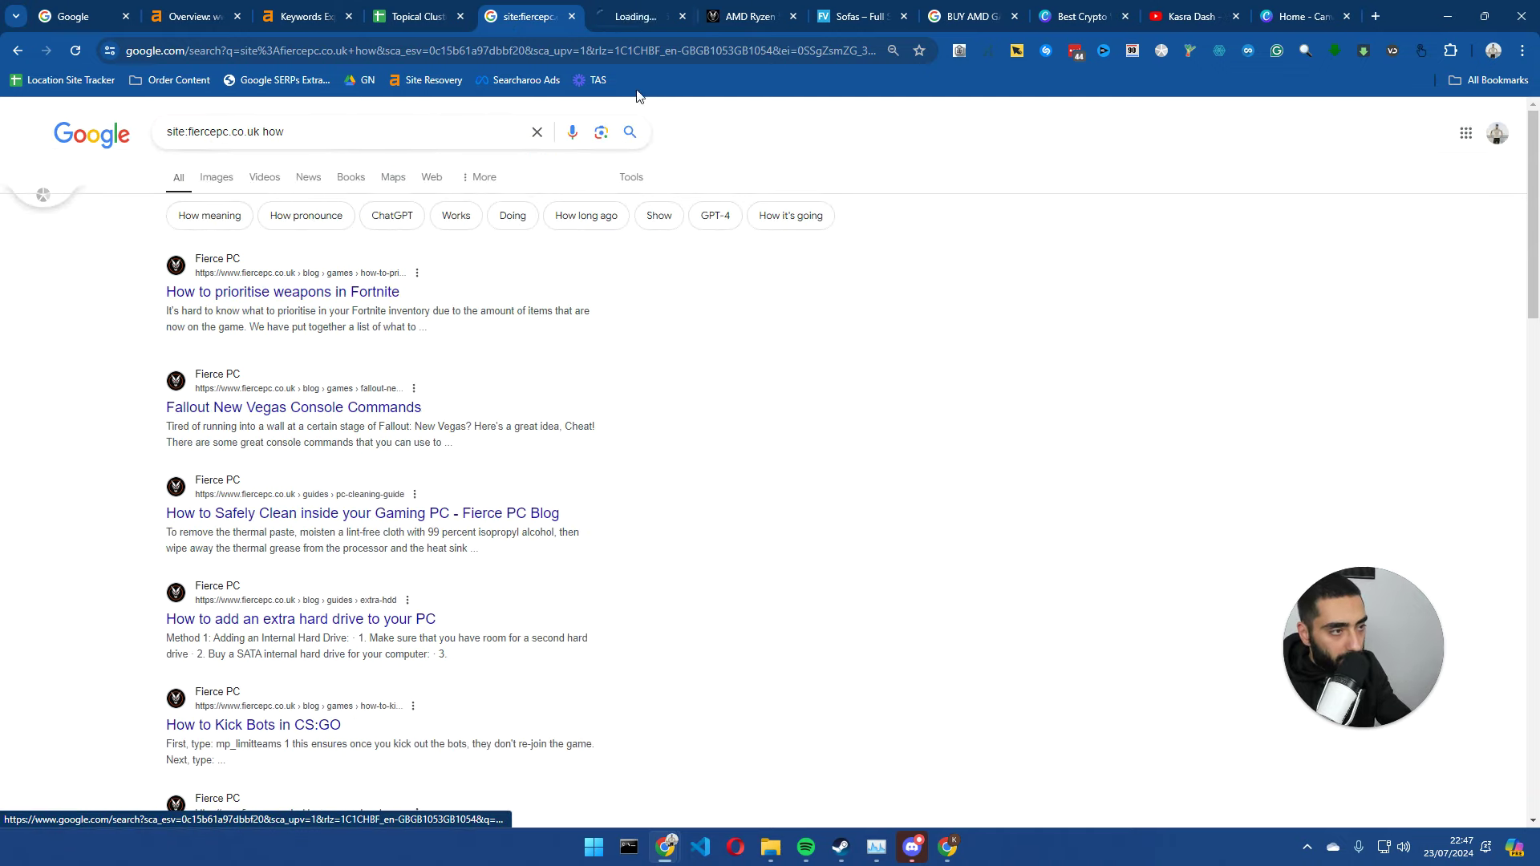
pyautogui.click(638, 16)
pyautogui.scroll(-20, 254, 481)
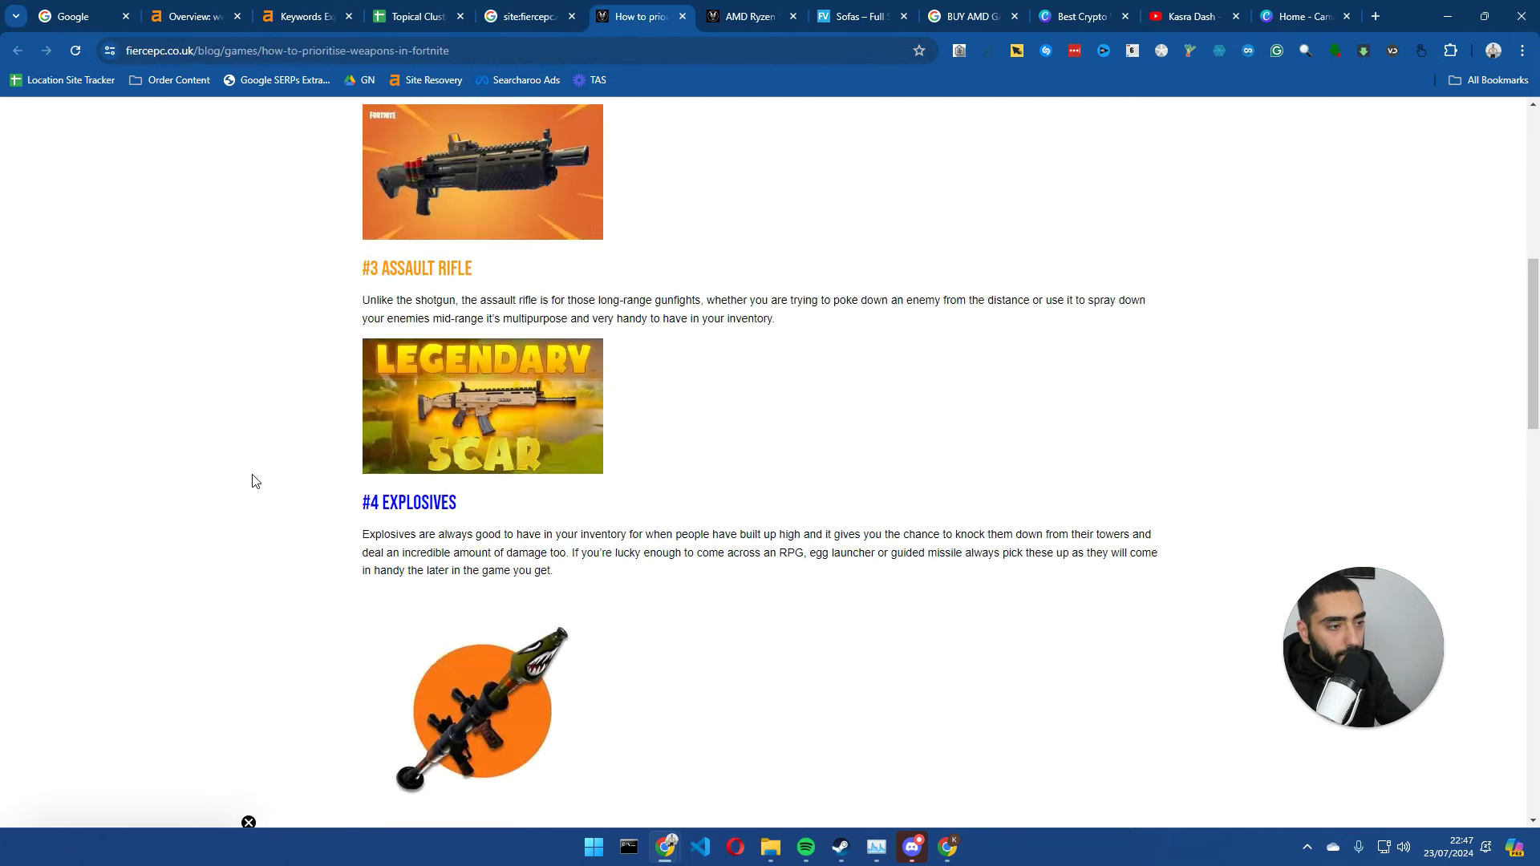
pyautogui.scroll(-4, 254, 481)
pyautogui.click(526, 16)
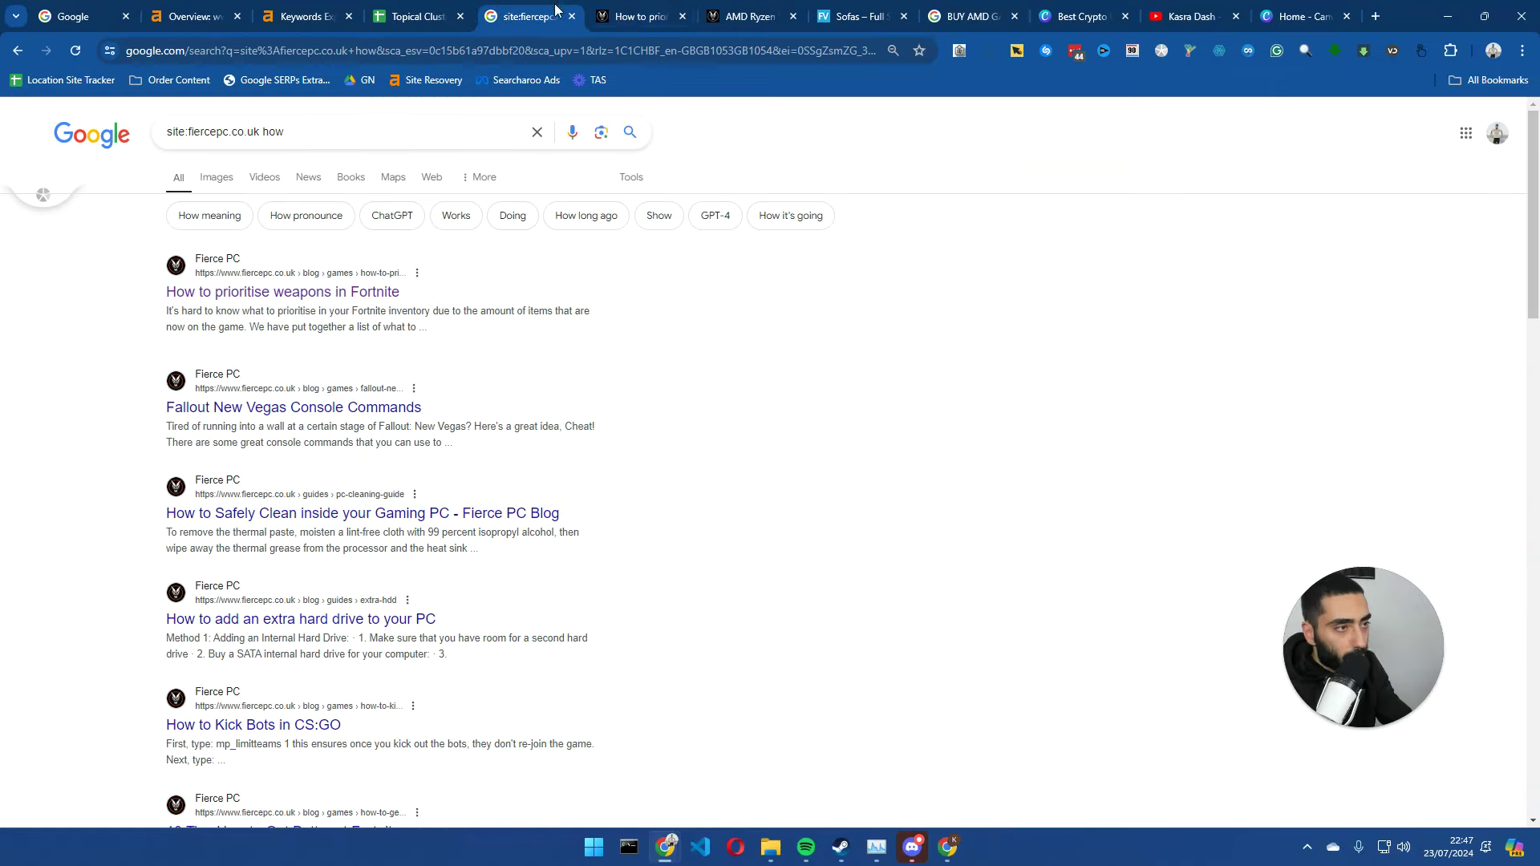
# - Find the How to add an extra hard drive to your PC guide in the results, open it in a new tab and skim it
pyautogui.scroll(-6, 225, 578)
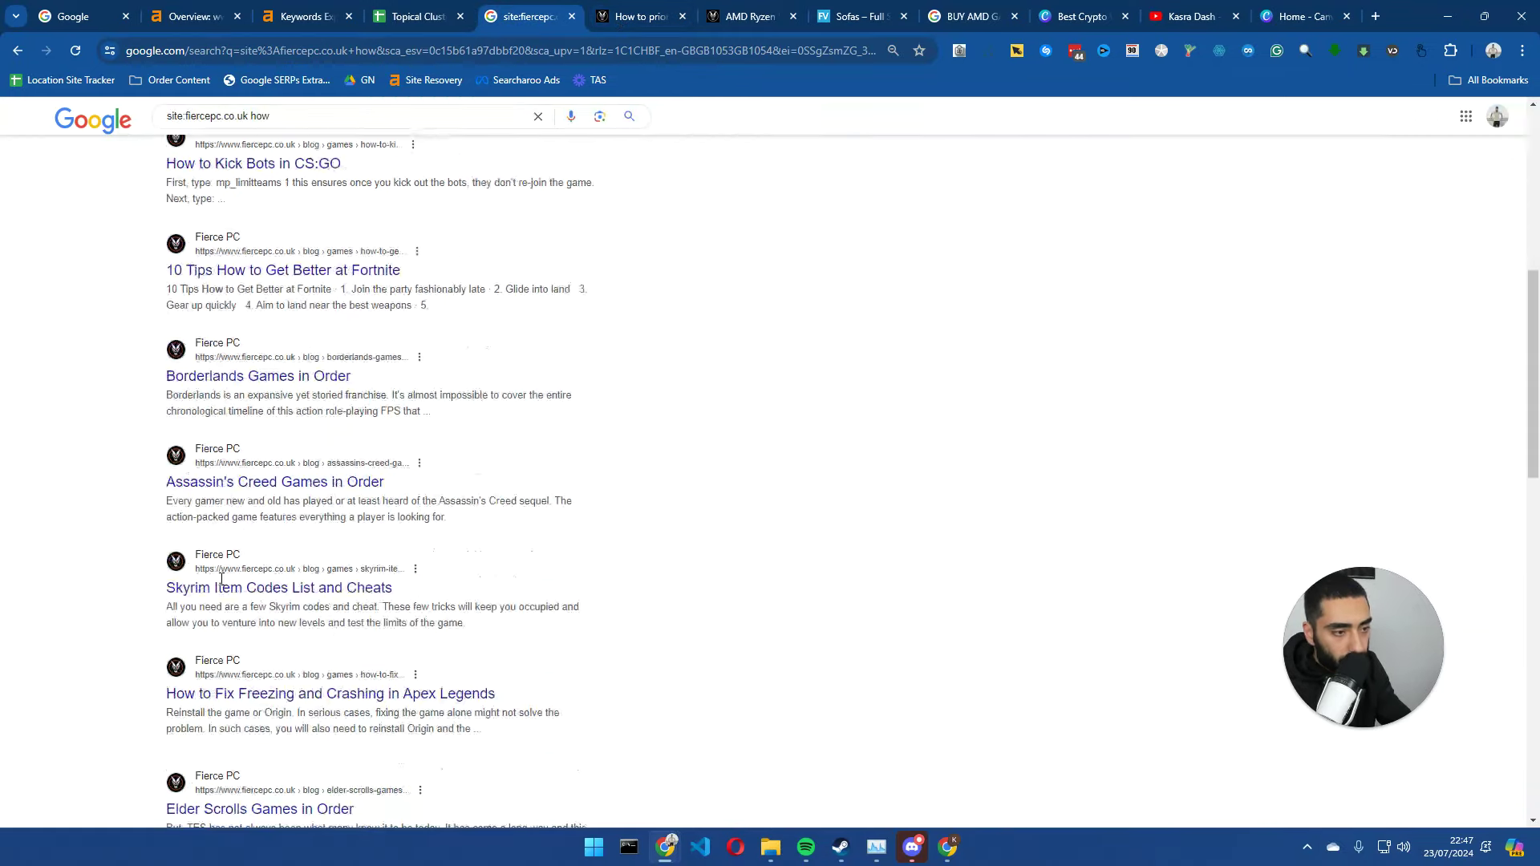
pyautogui.scroll(3, 226, 578)
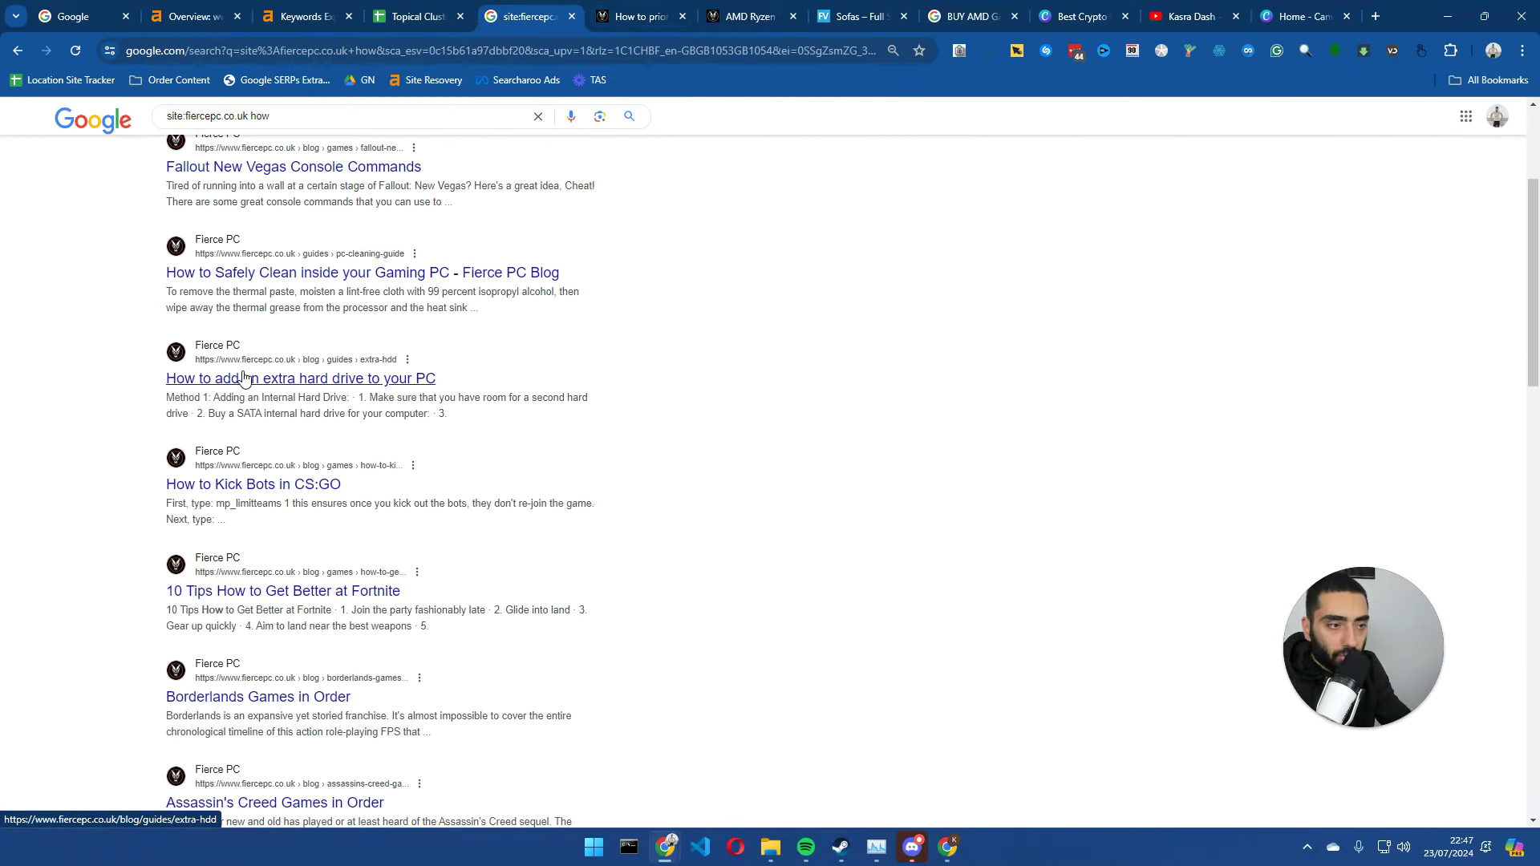
pyautogui.scroll(3, 239, 385)
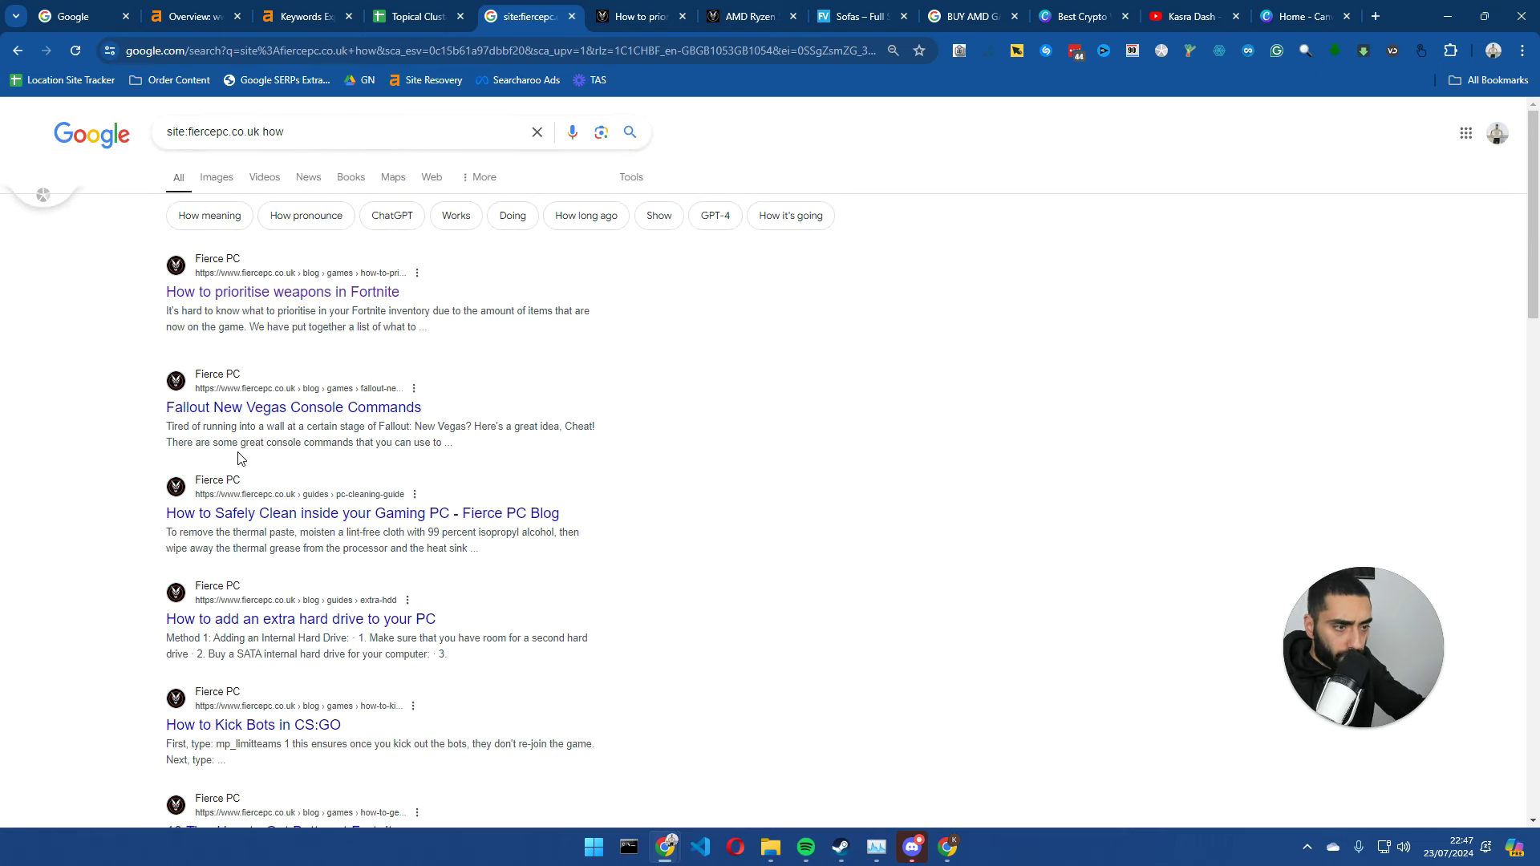
pyautogui.scroll(-2, 241, 461)
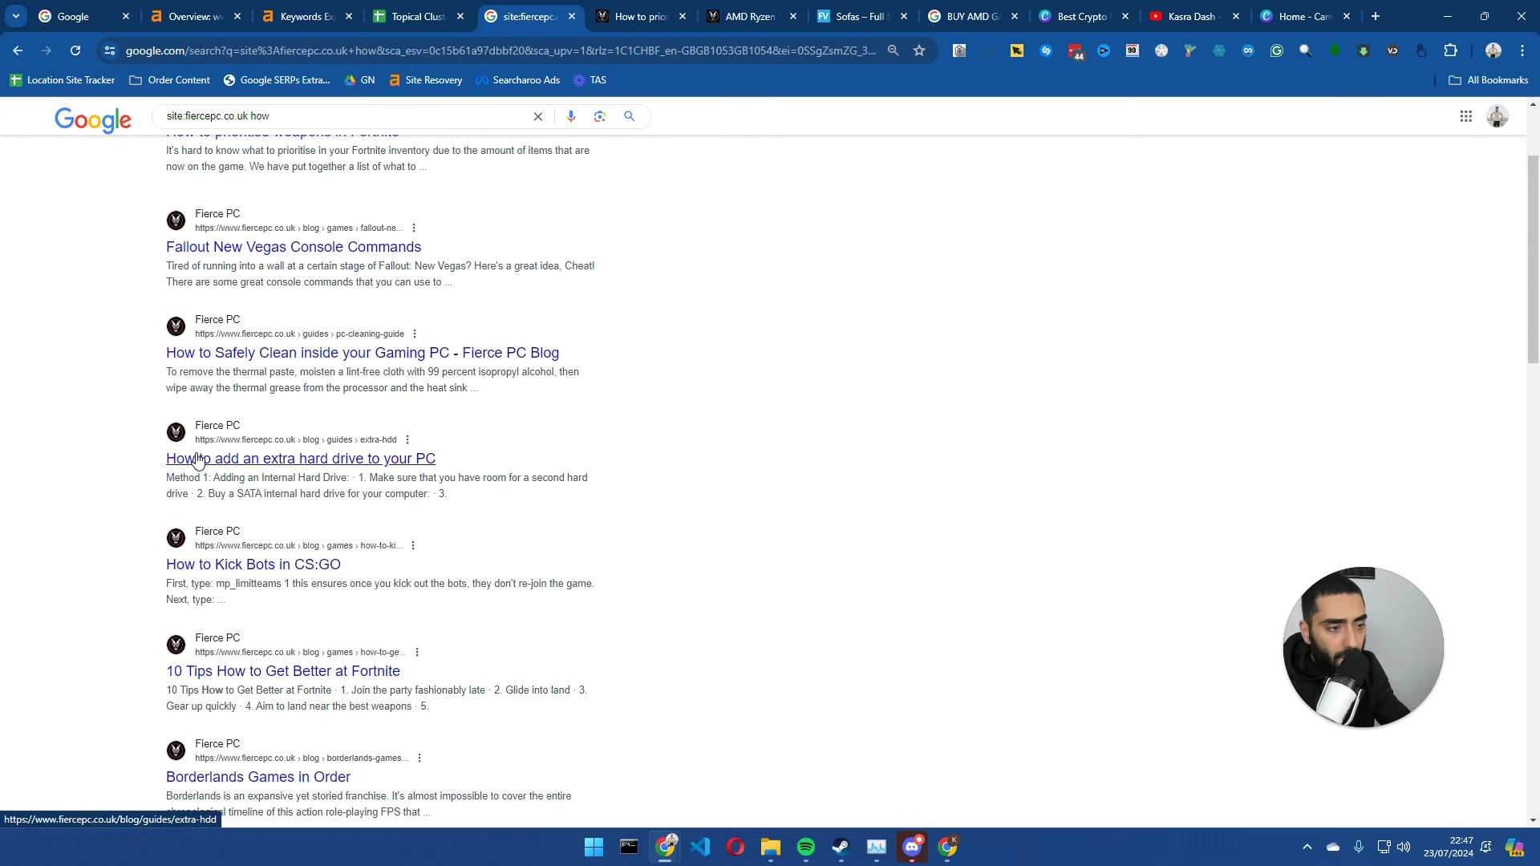
pyautogui.keyDown('ctrl'); pyautogui.click(374, 459); pyautogui.keyUp('ctrl')
pyautogui.hotkey('ctrl', 'Tab')
pyautogui.scroll(-3, 447, 395)
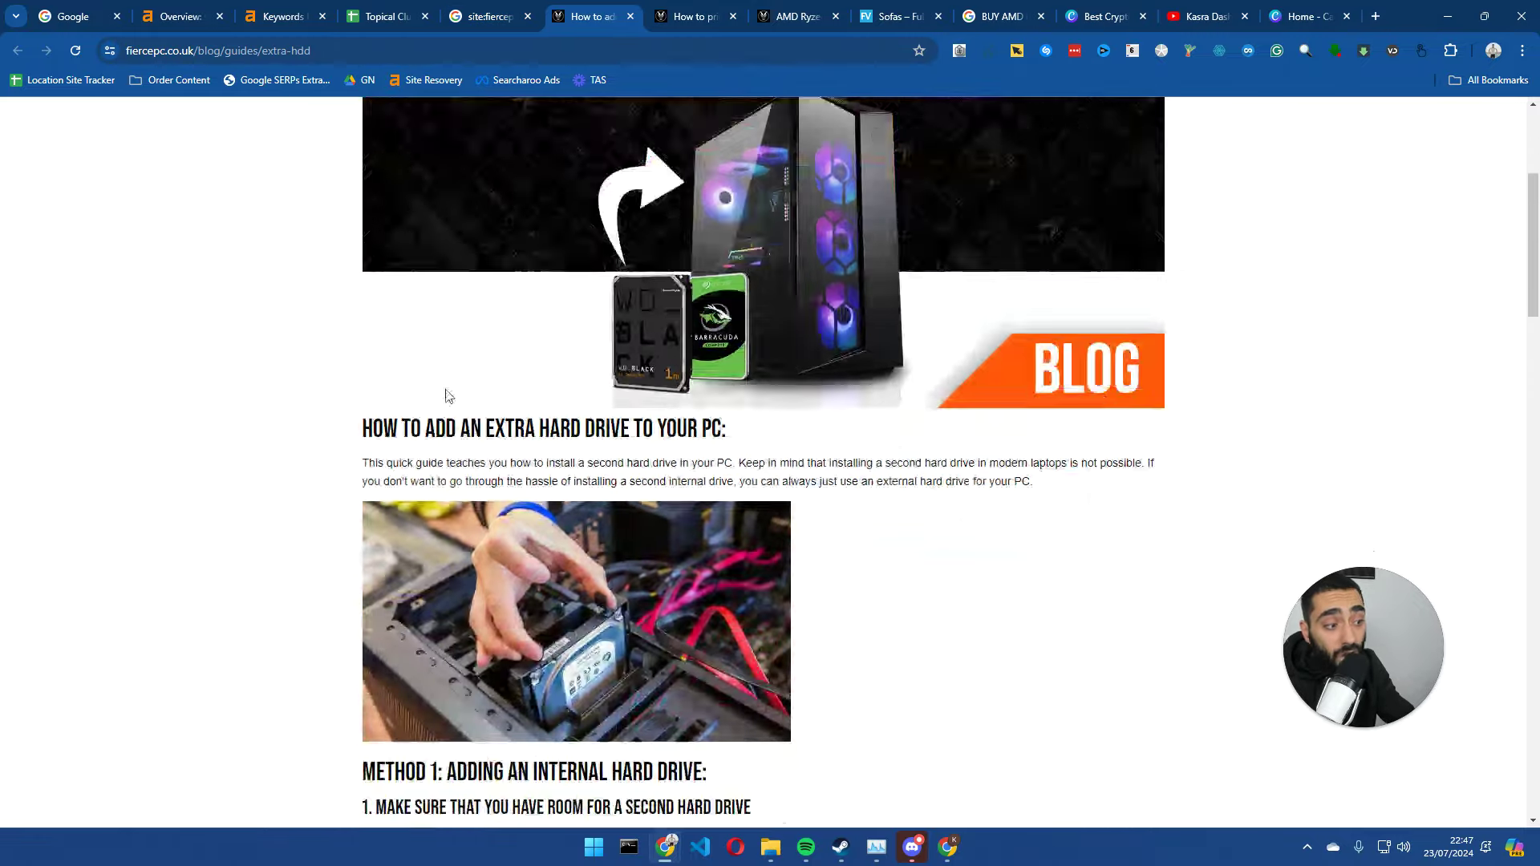
pyautogui.scroll(-10, 445, 401)
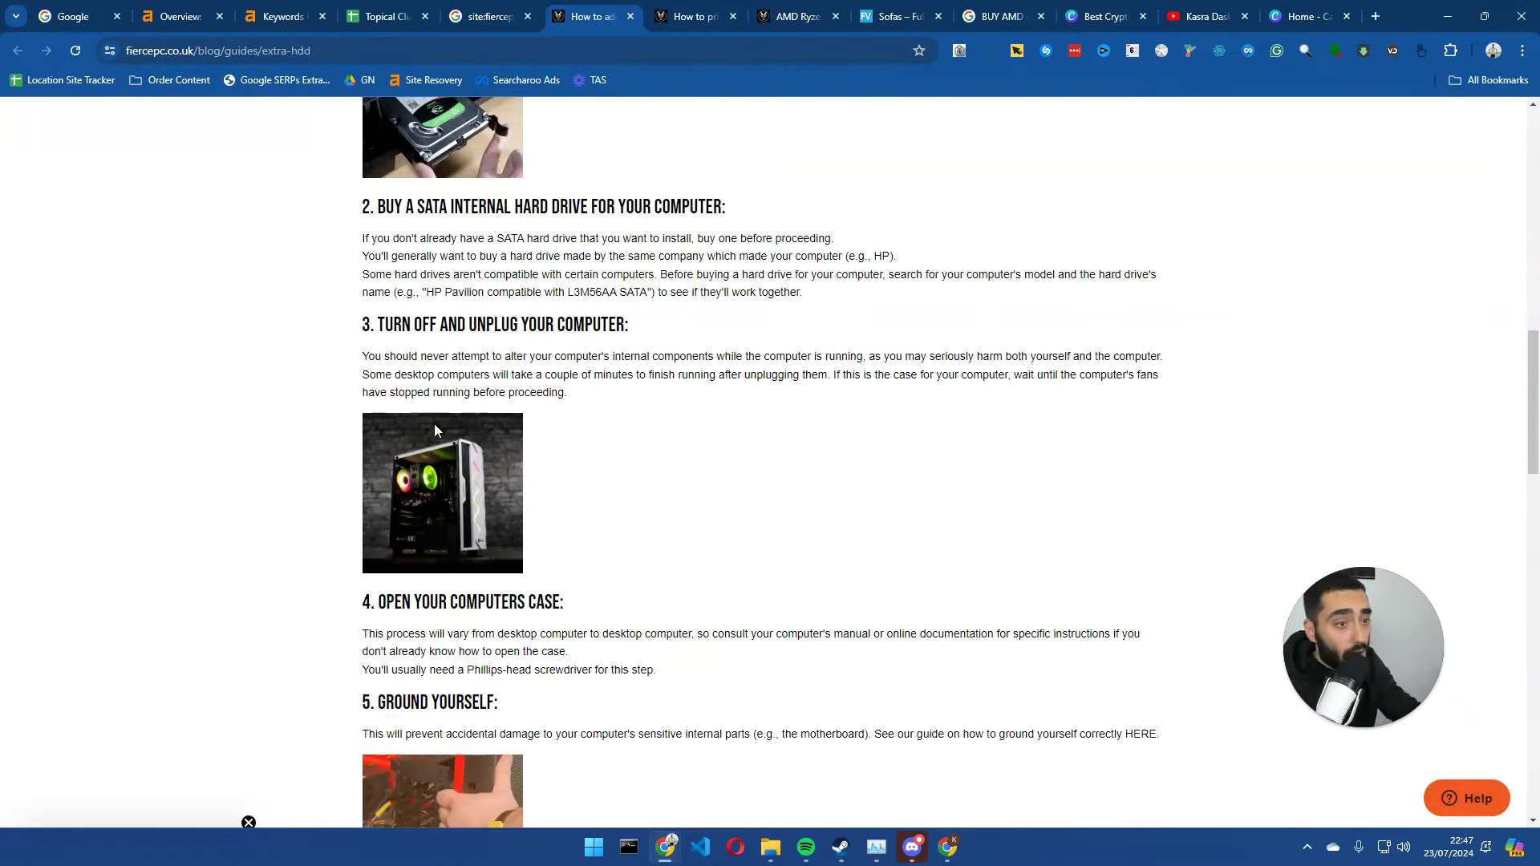
pyautogui.scroll(12, 435, 423)
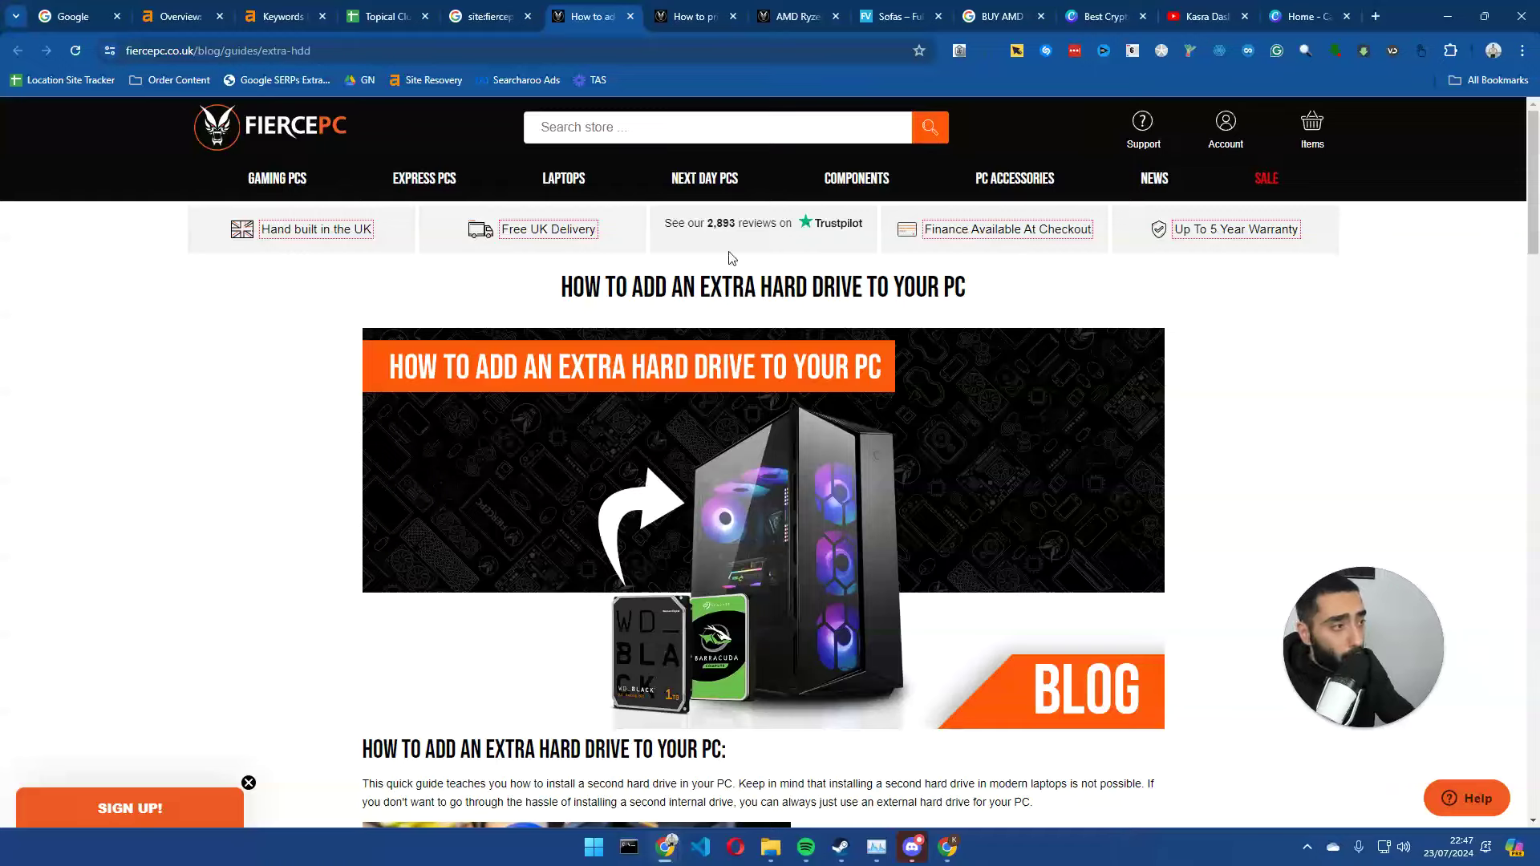
# - Look over the PC Accessories and Components categories on Fierce PC and skim the extra hard drive guide's instructions
pyautogui.moveTo(1043, 188)
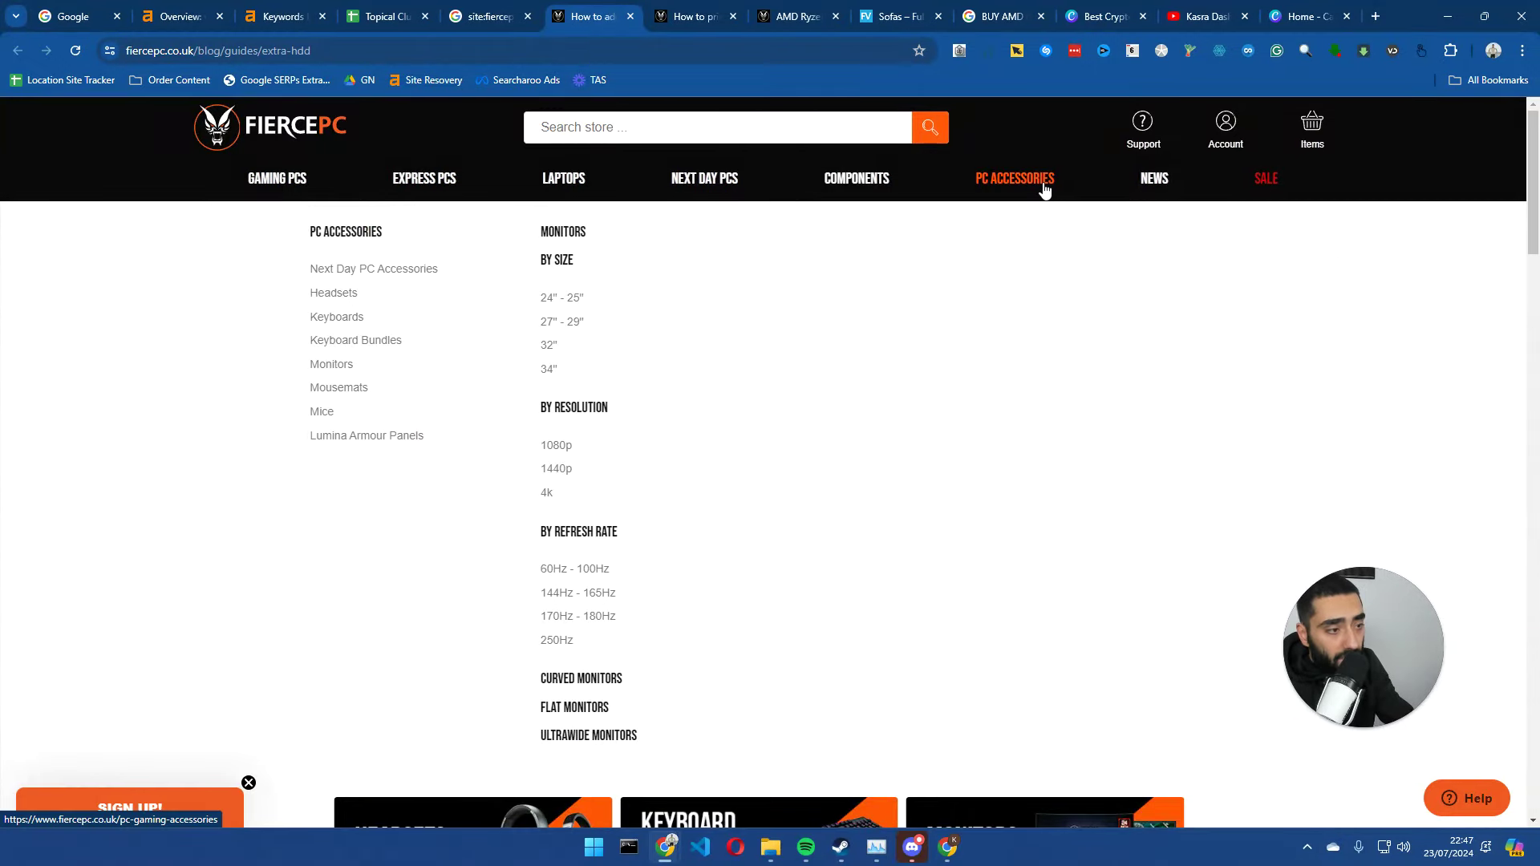
pyautogui.moveTo(864, 186)
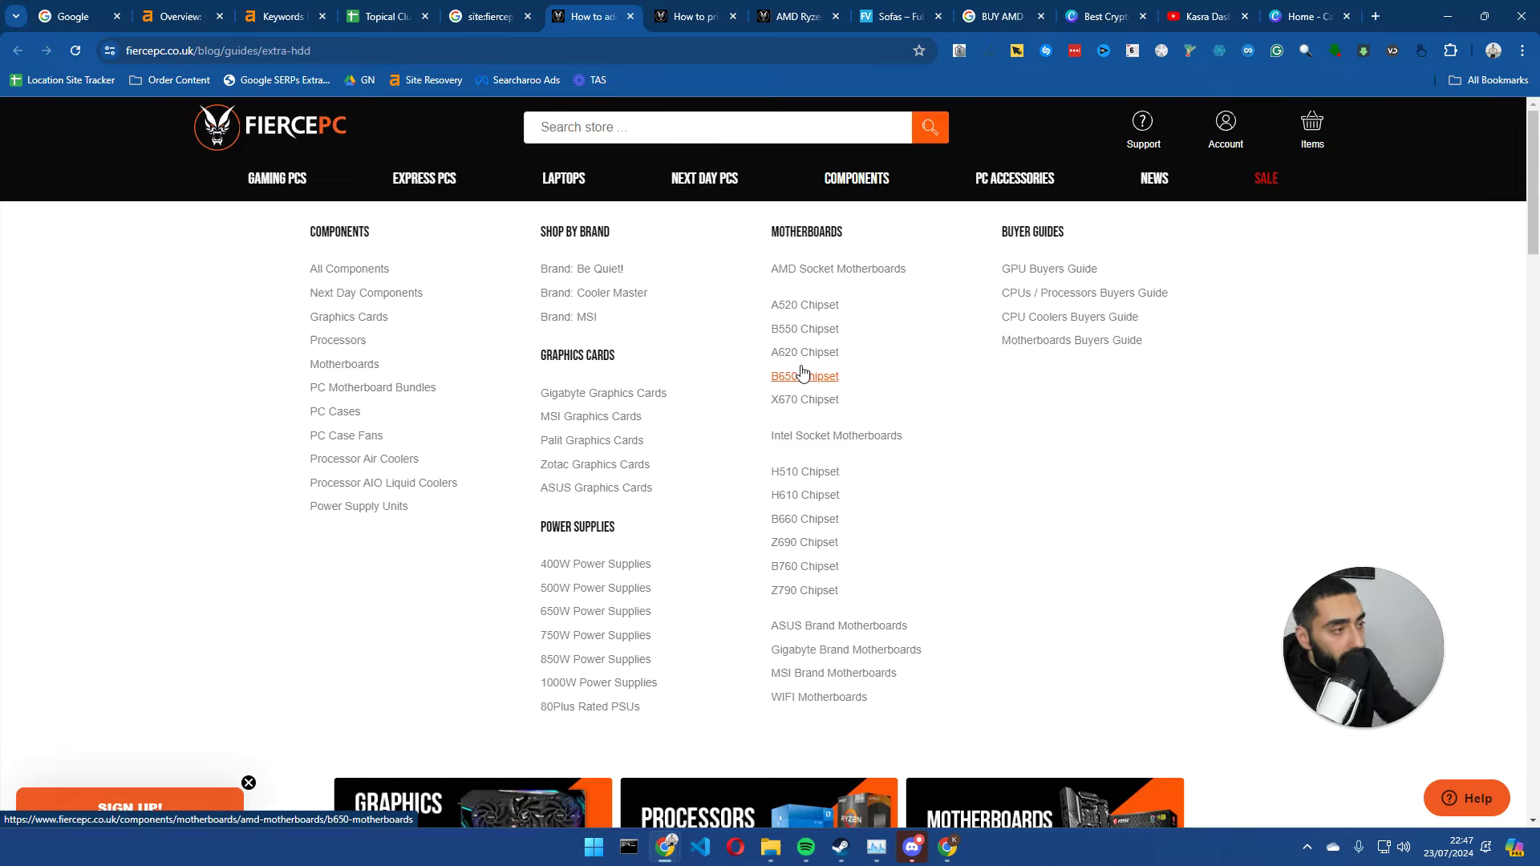
pyautogui.scroll(-10, 406, 619)
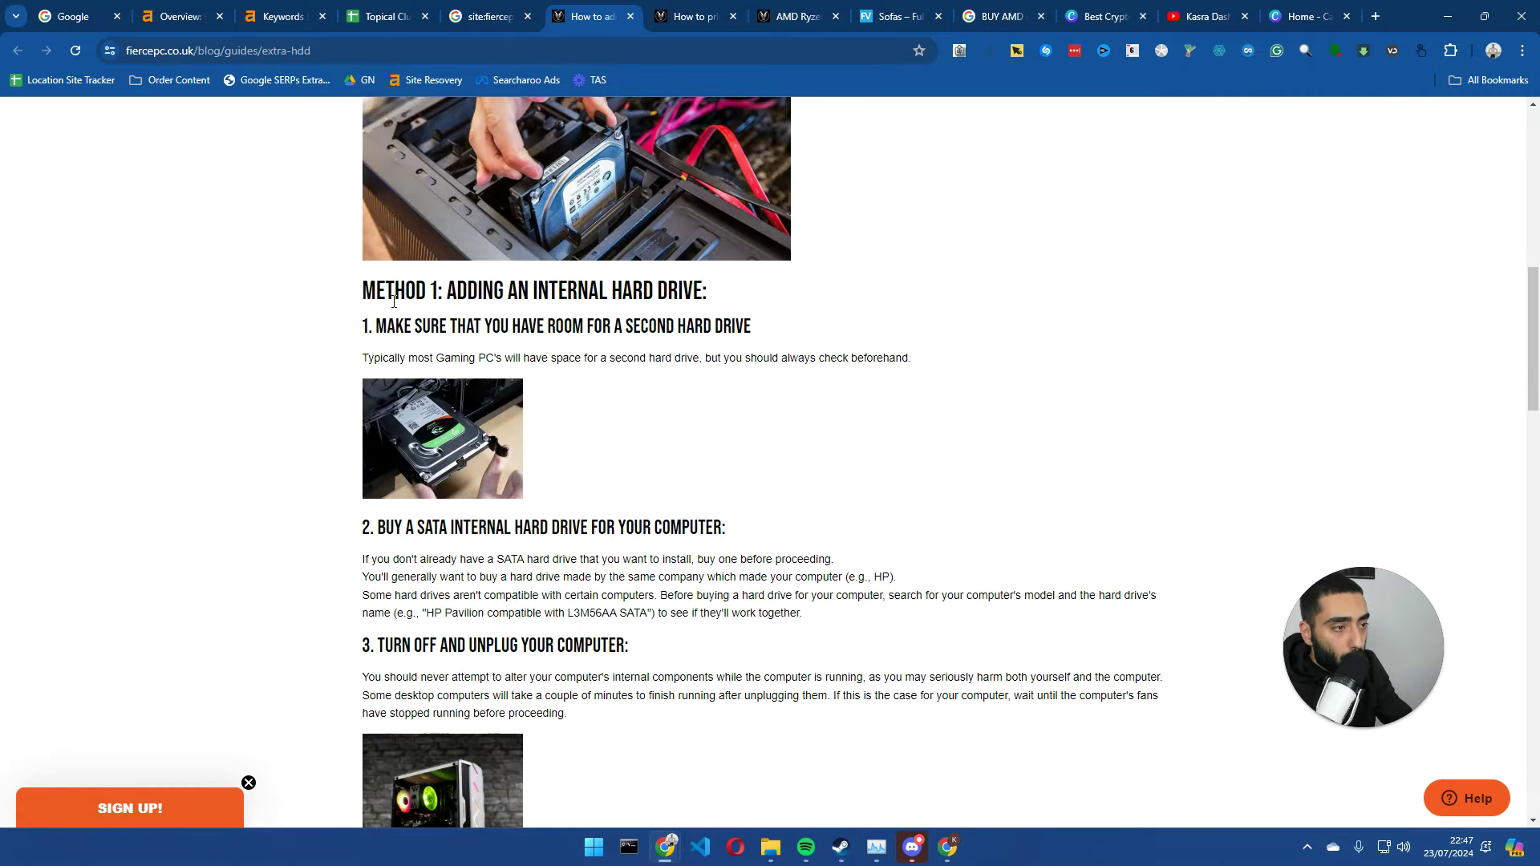
pyautogui.scroll(-6, 494, 386)
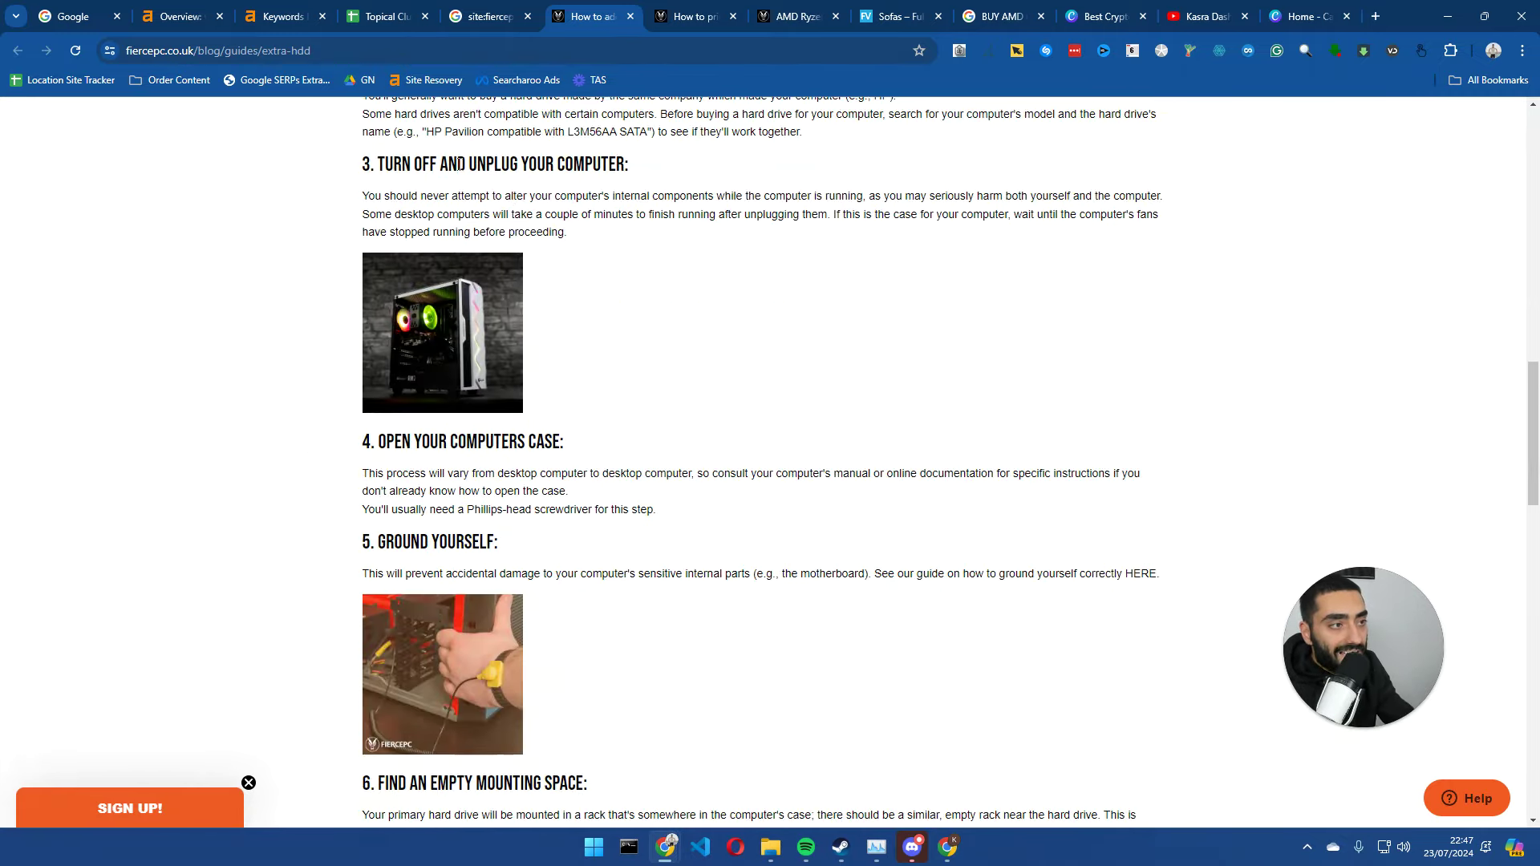
pyautogui.scroll(16, 491, 373)
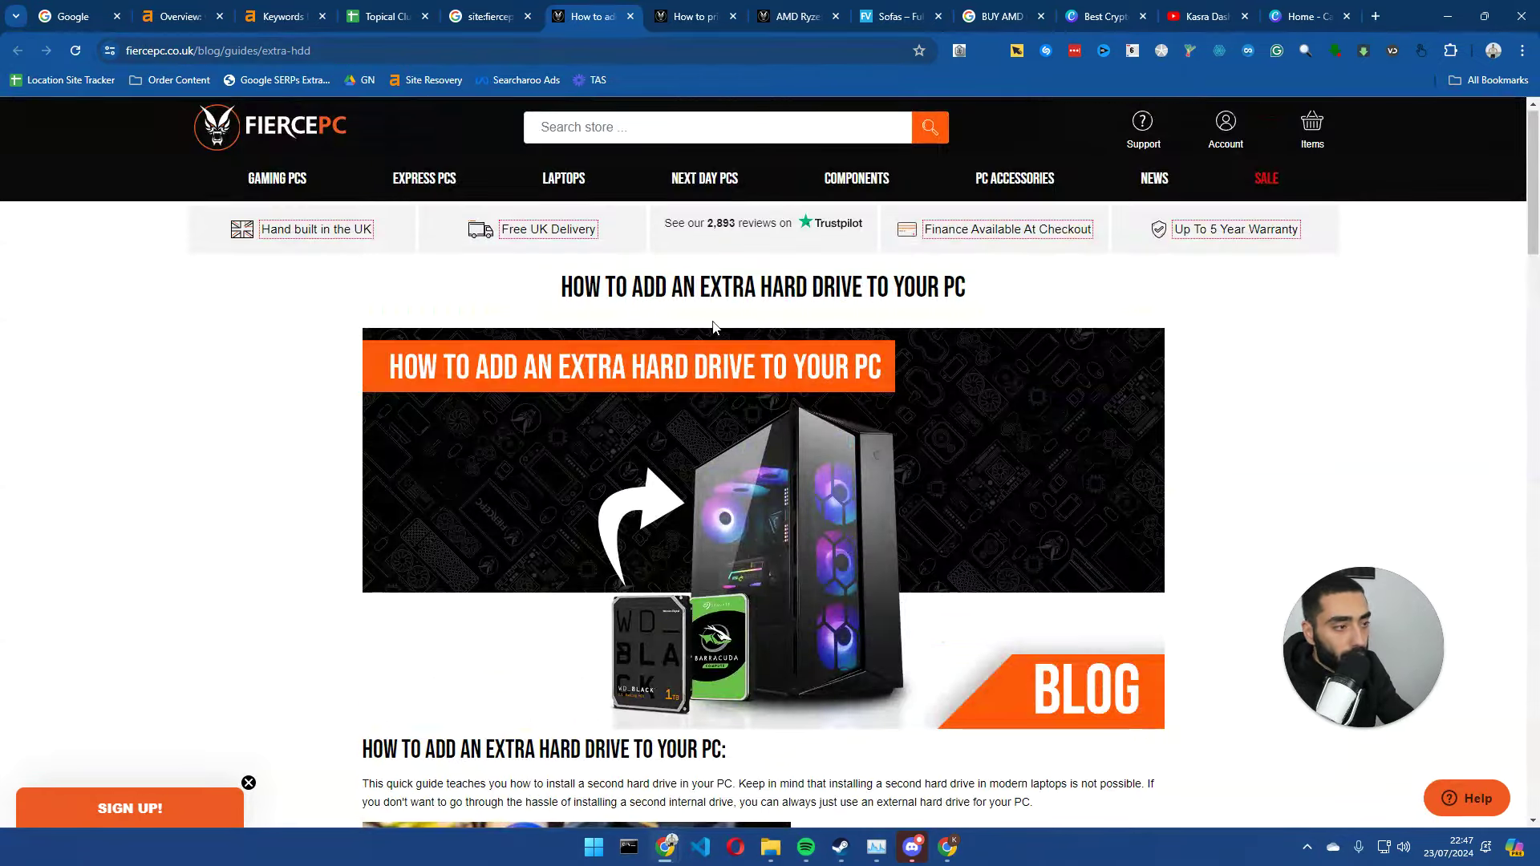
# - Copy the guide title "How to add an extra hard drive to your PC" into Cold cell C2 and widen column C to fit it
pyautogui.doubleClick(685, 286)
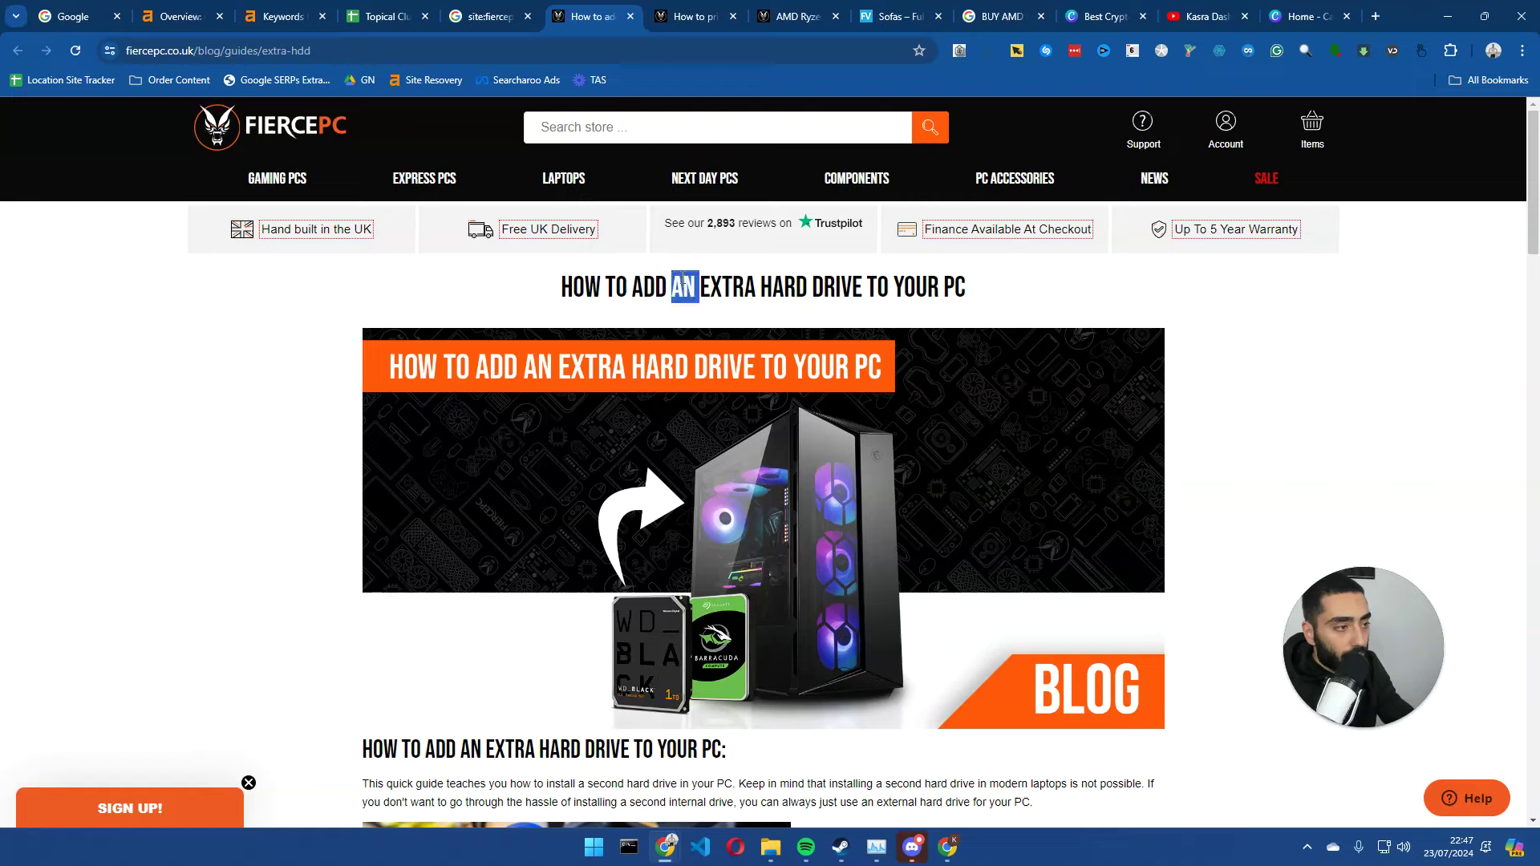
pyautogui.tripleClick(685, 287)
pyautogui.hotkey('ctrl', 'c')
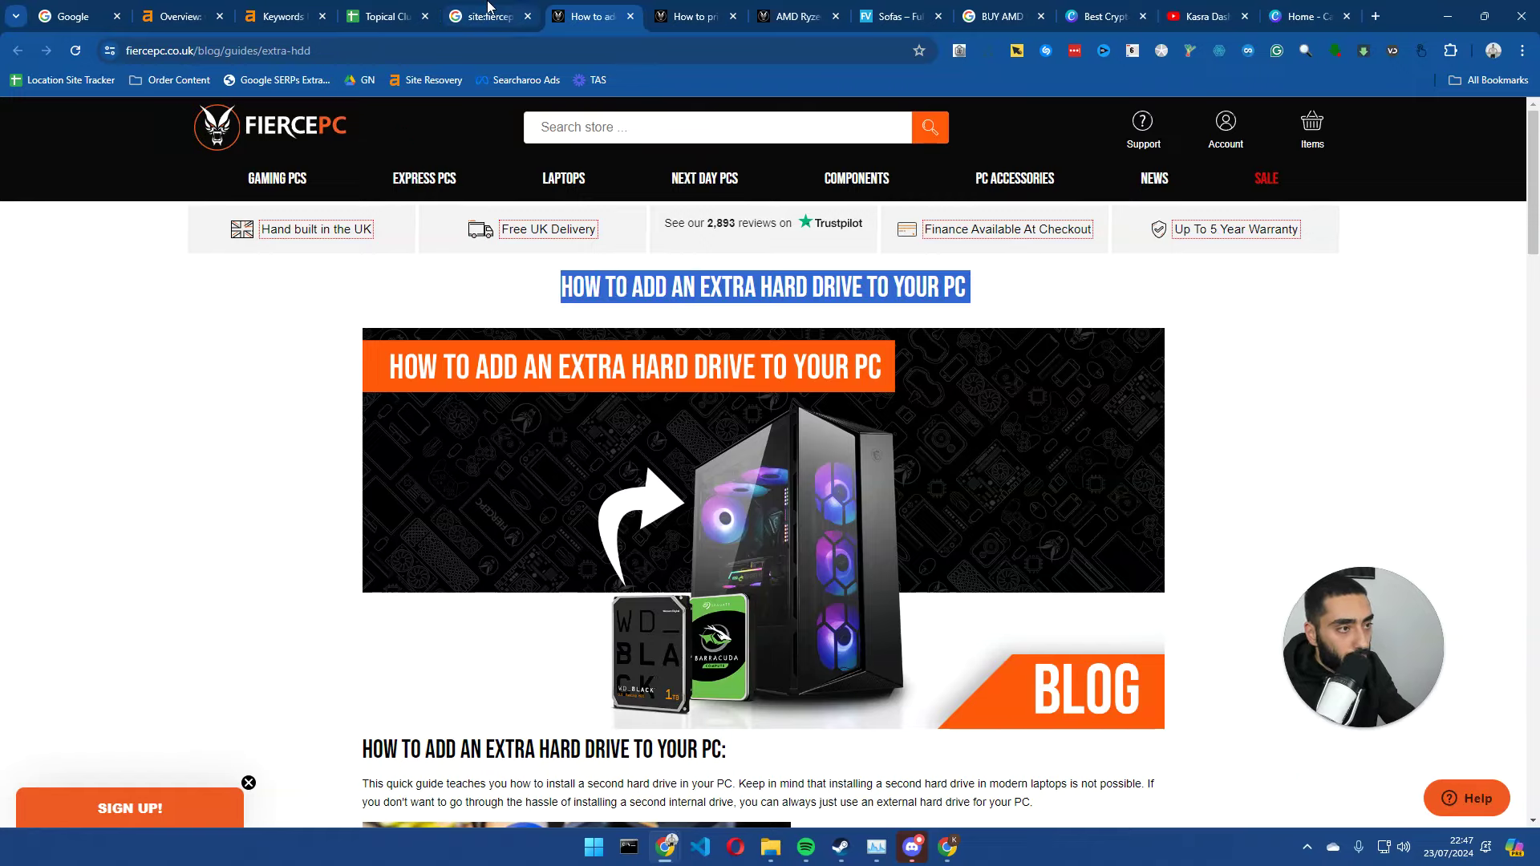
pyautogui.click(385, 16)
pyautogui.click(783, 272)
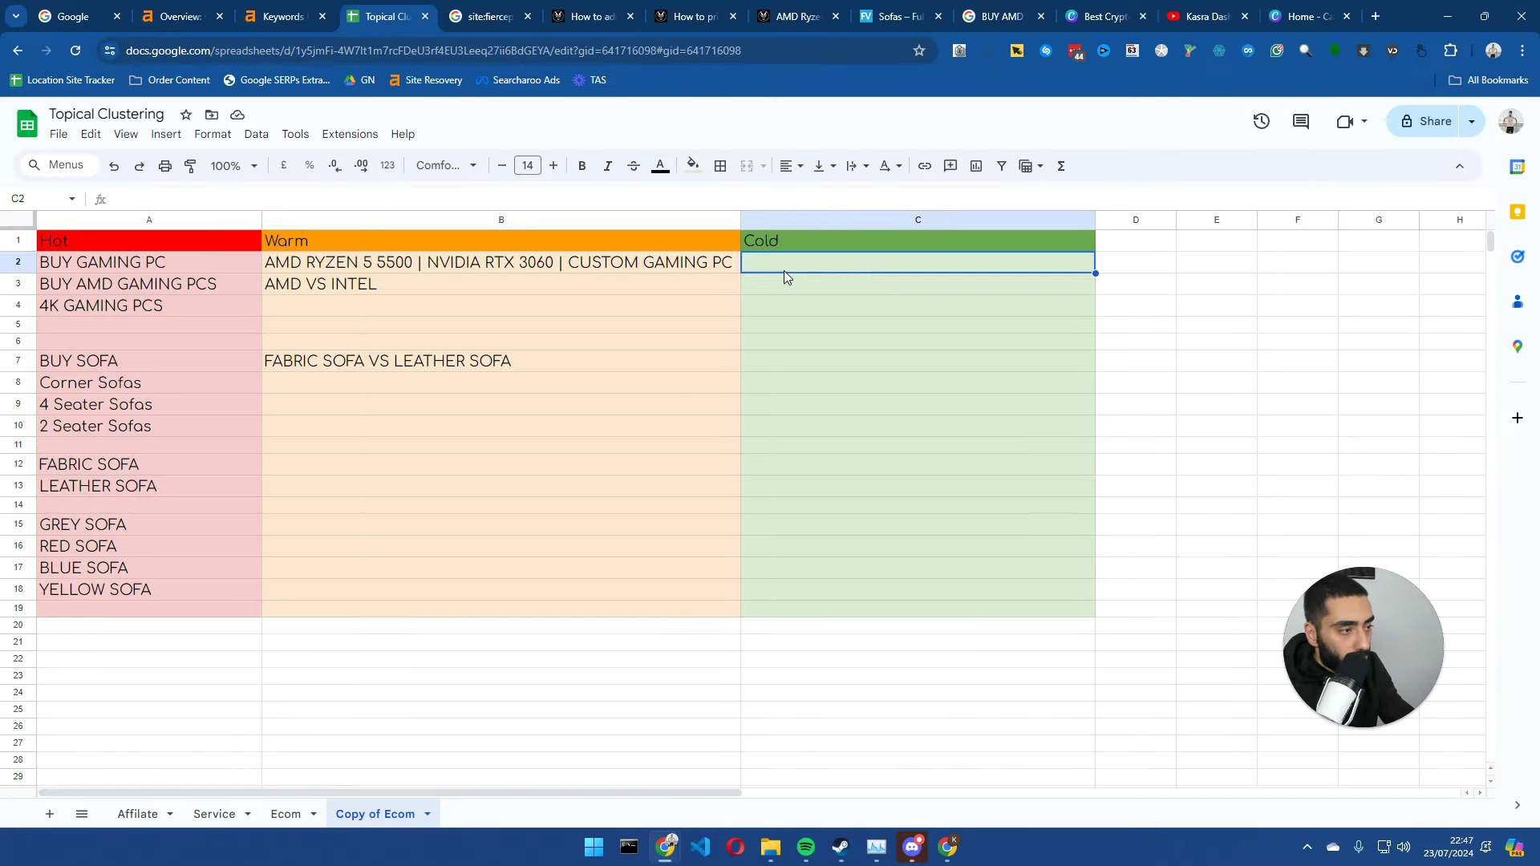
pyautogui.hotkey('ctrl', 'v')
pyautogui.press('Return')
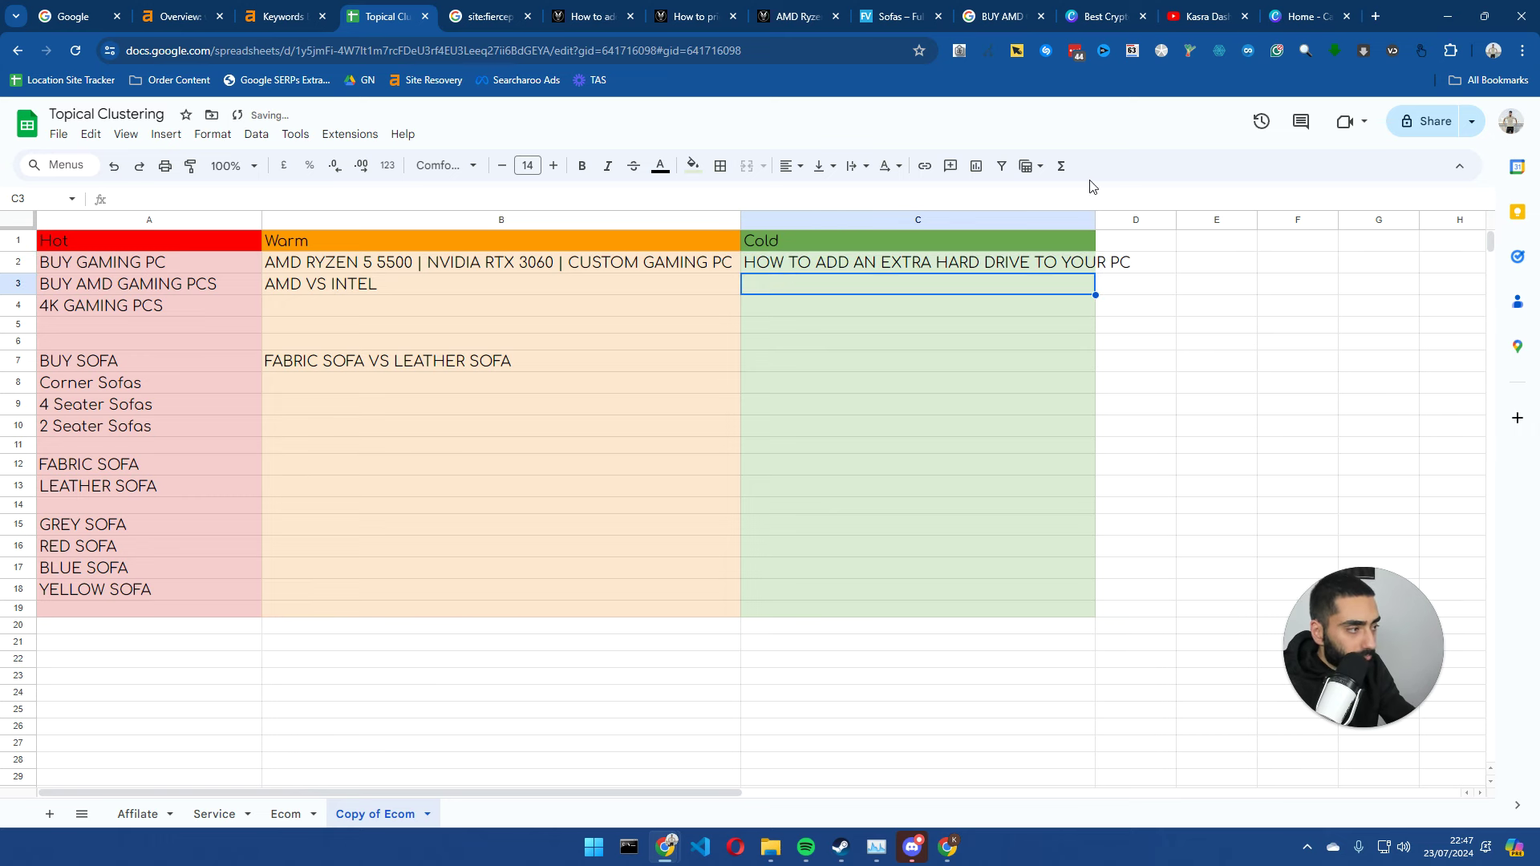
pyautogui.moveTo(1093, 219); pyautogui.dragTo(1139, 219)
pyautogui.click(778, 268)
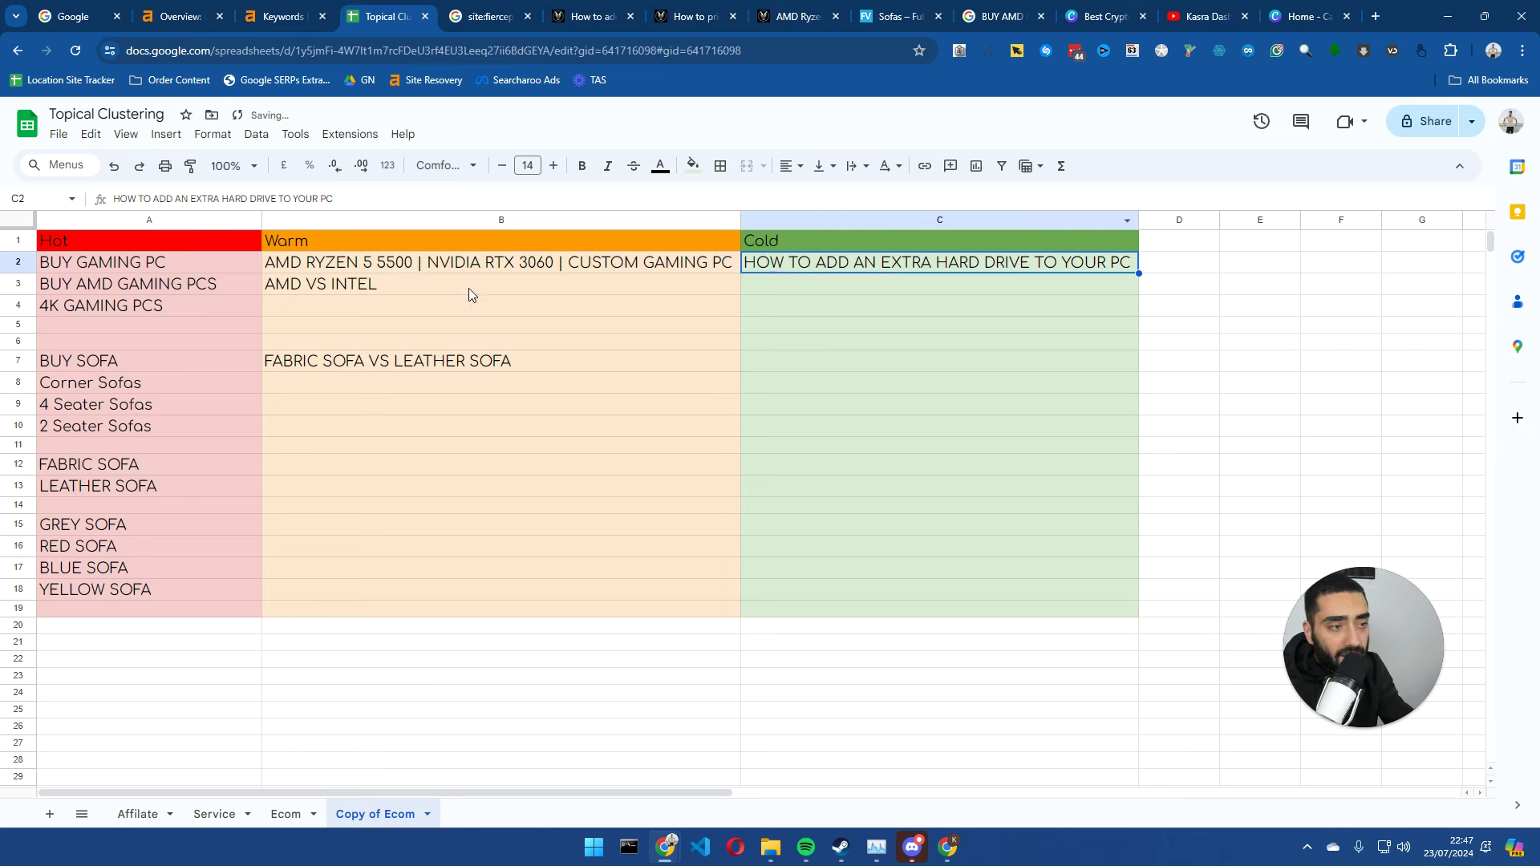
pyautogui.click(160, 306)
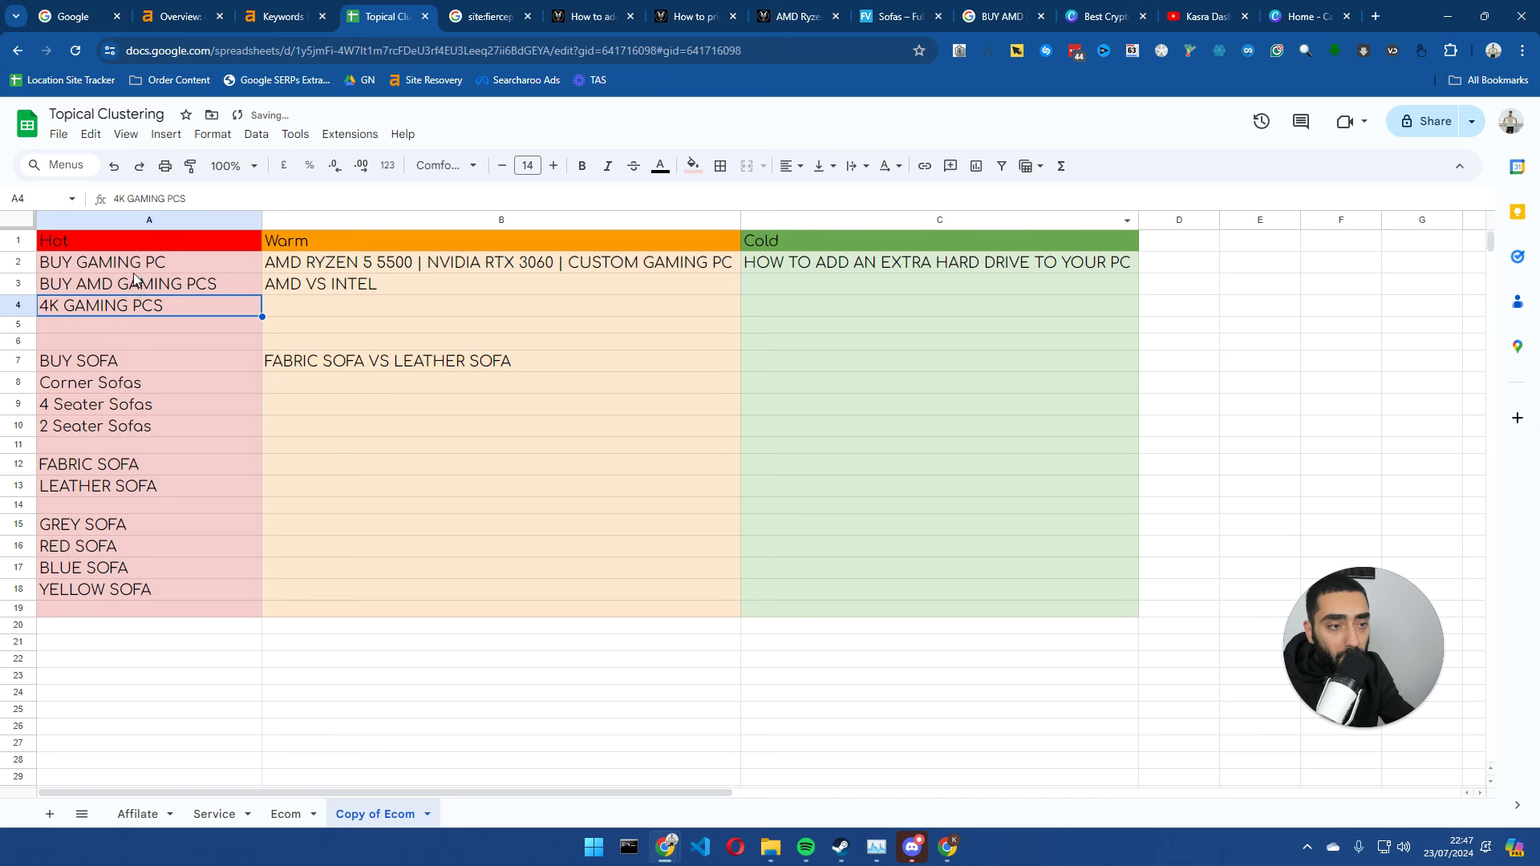
pyautogui.moveTo(161, 262); pyautogui.dragTo(173, 507)
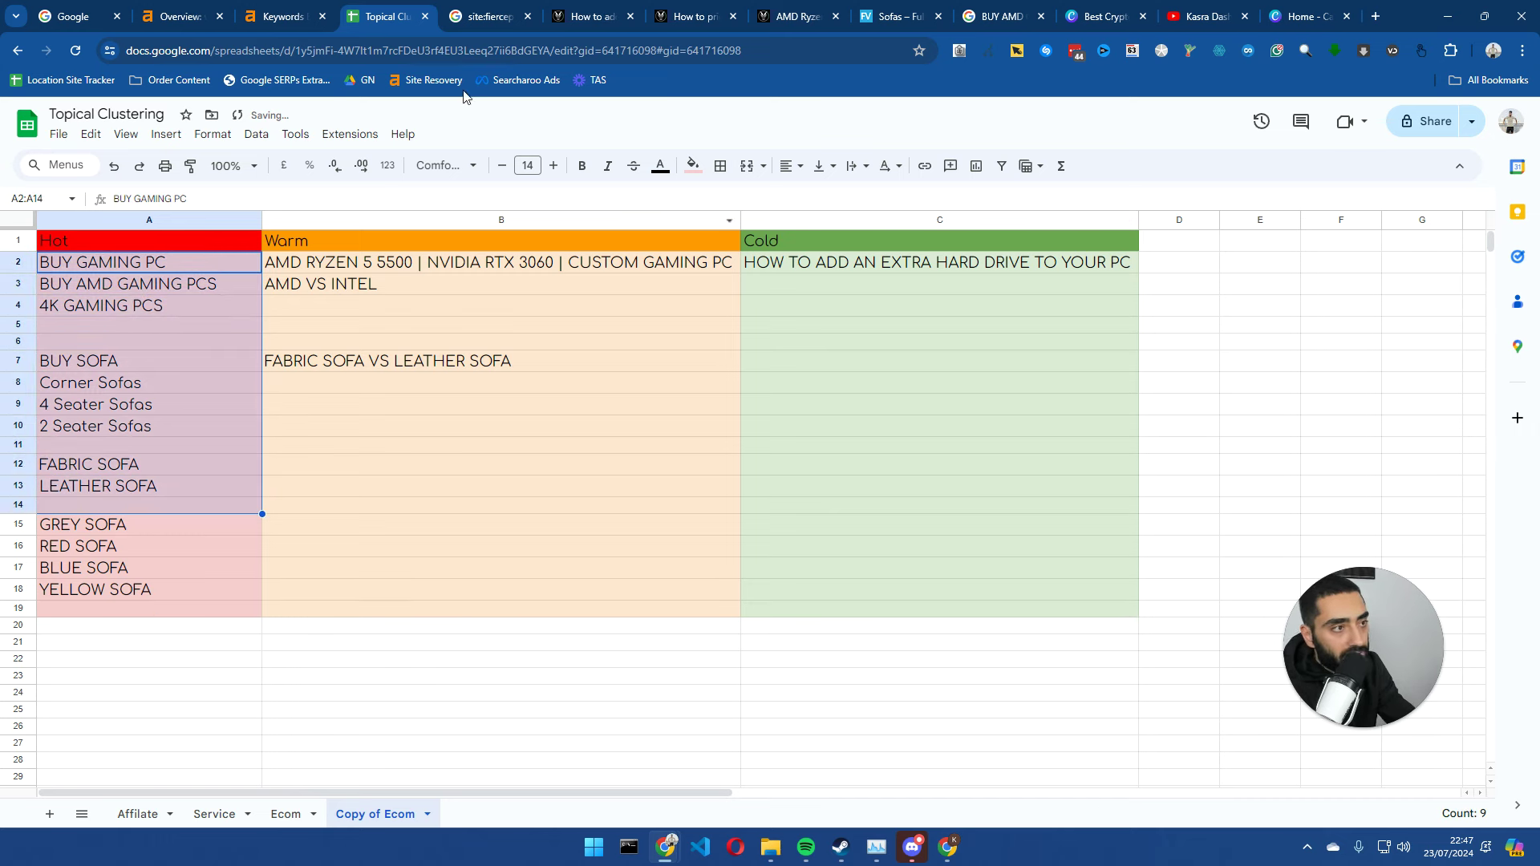
pyautogui.moveTo(580, 20)
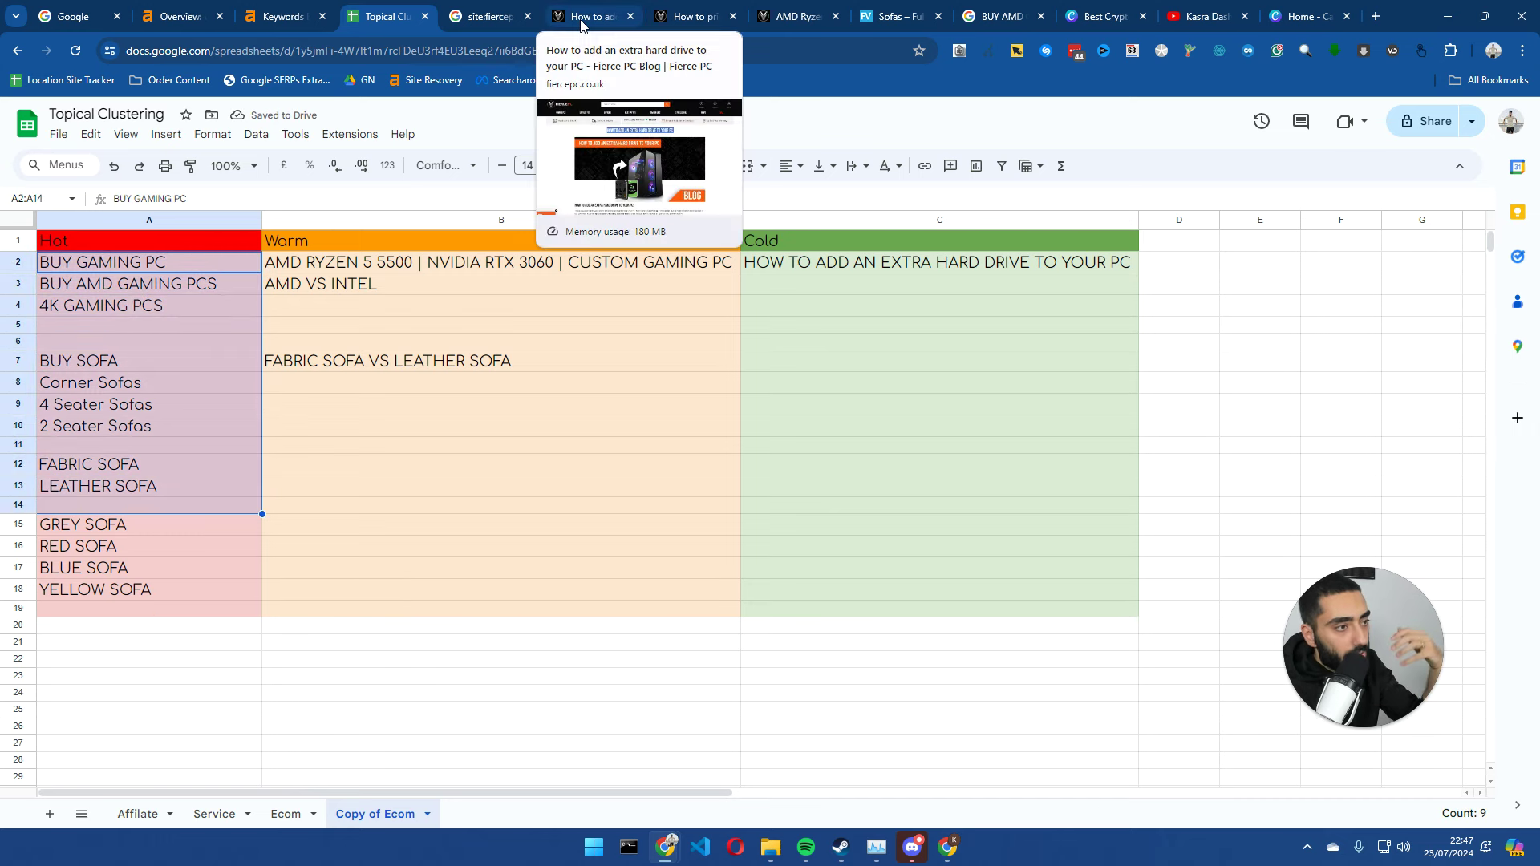
pyautogui.click(133, 610)
pyautogui.click(860, 272)
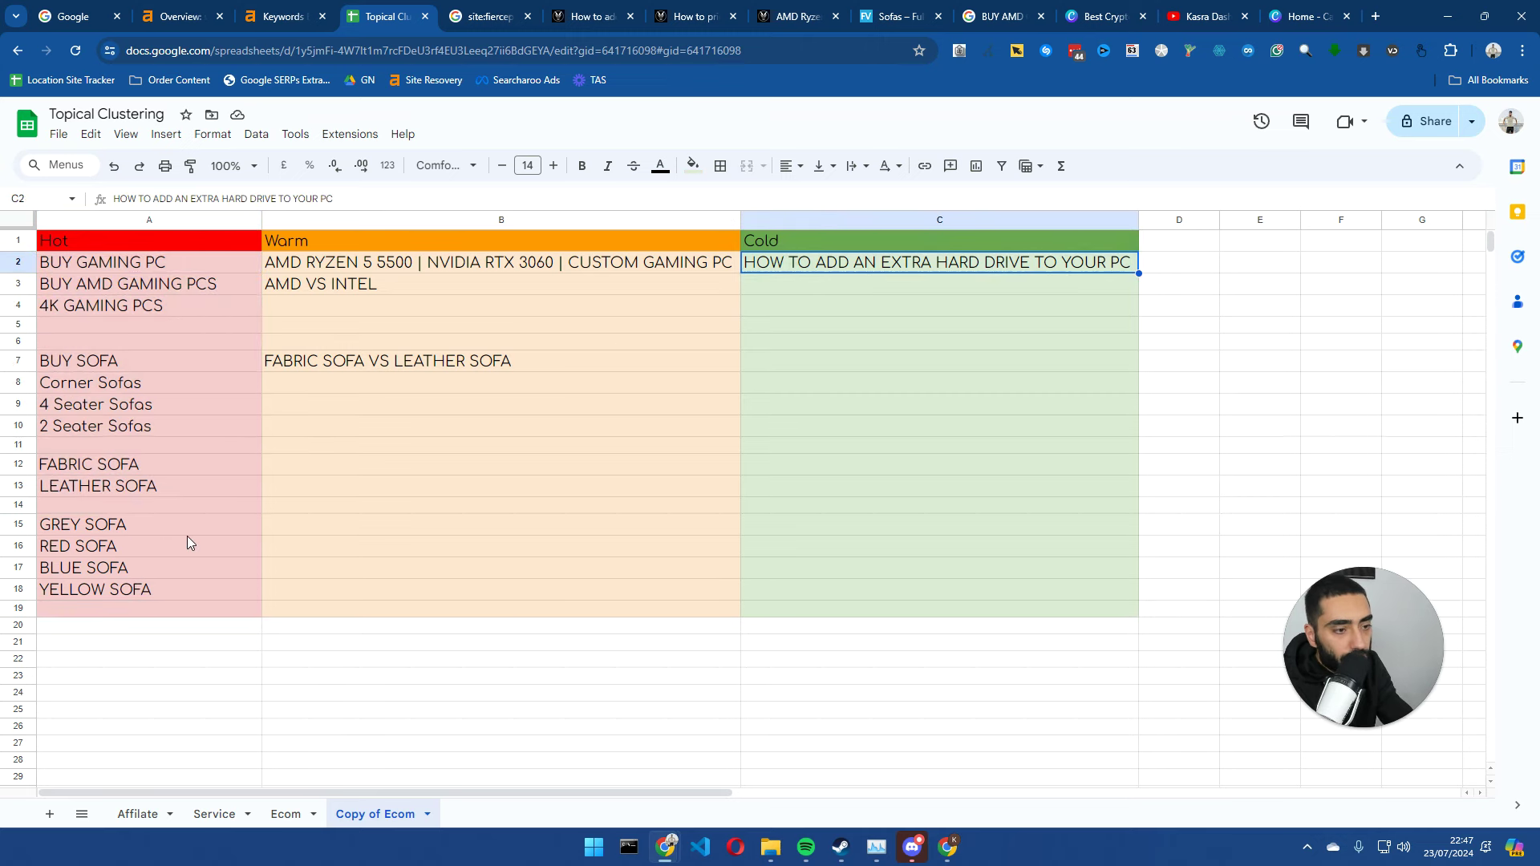
pyautogui.click(161, 613)
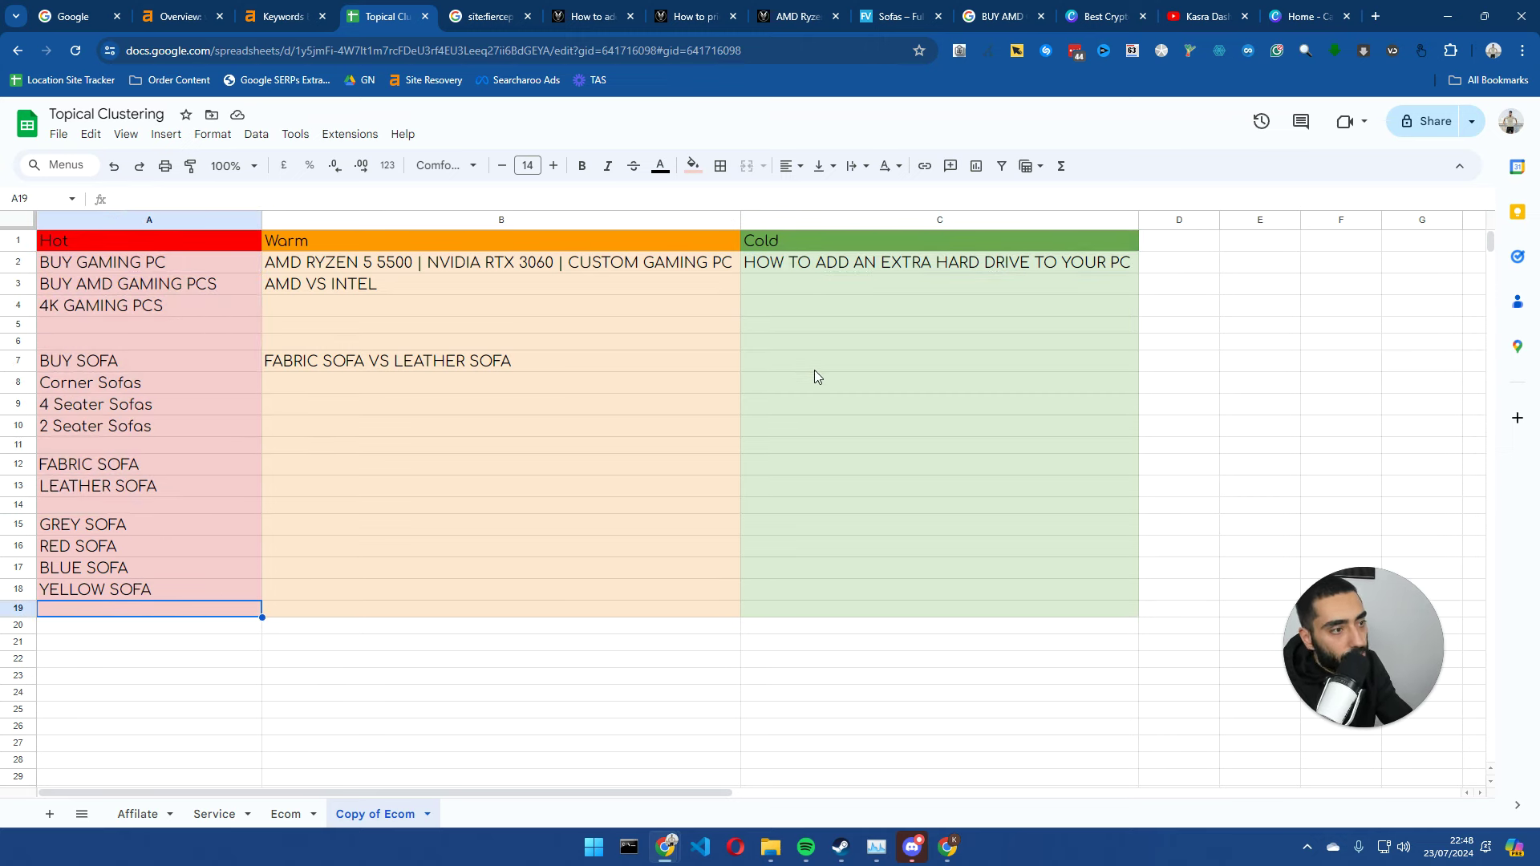
# - Skim the extra hard drive guide once more, close it and return to the Fierce PC search results
pyautogui.click(590, 8)
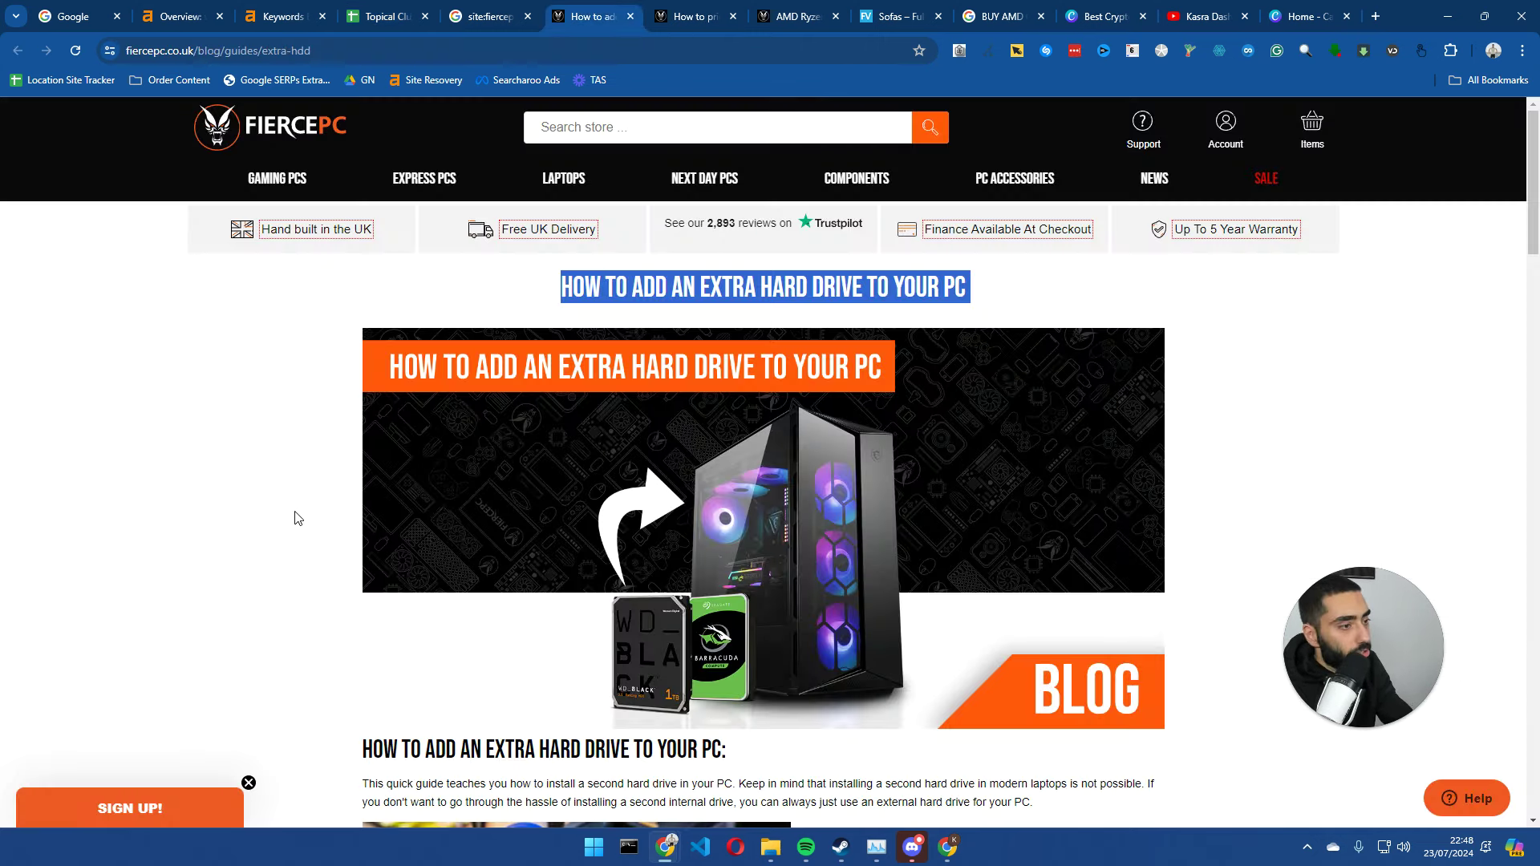
pyautogui.scroll(-15, 295, 516)
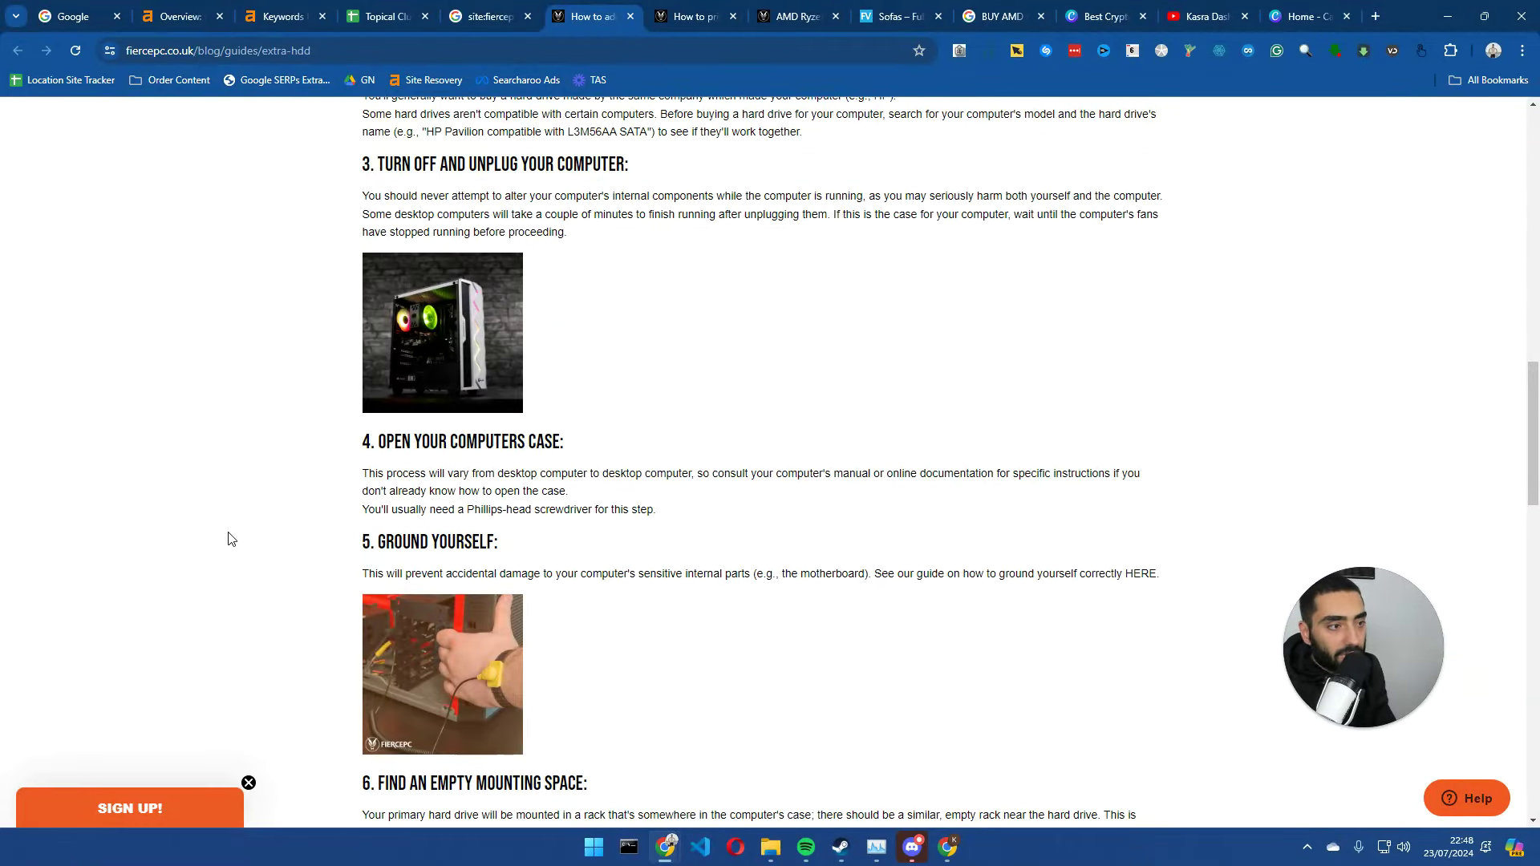
pyautogui.click(631, 16)
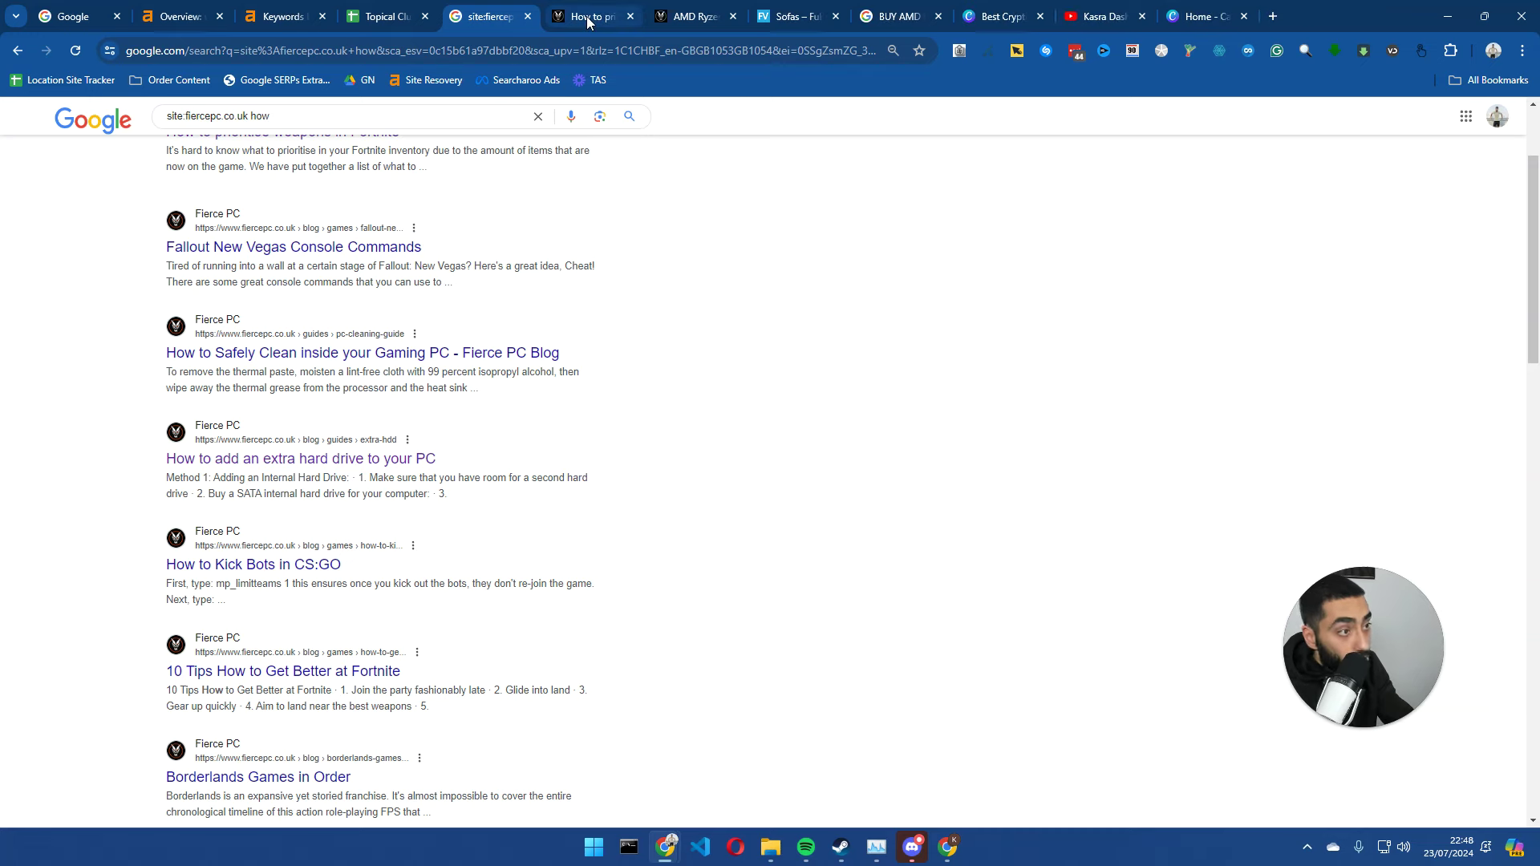
pyautogui.click(588, 18)
pyautogui.click(519, 23)
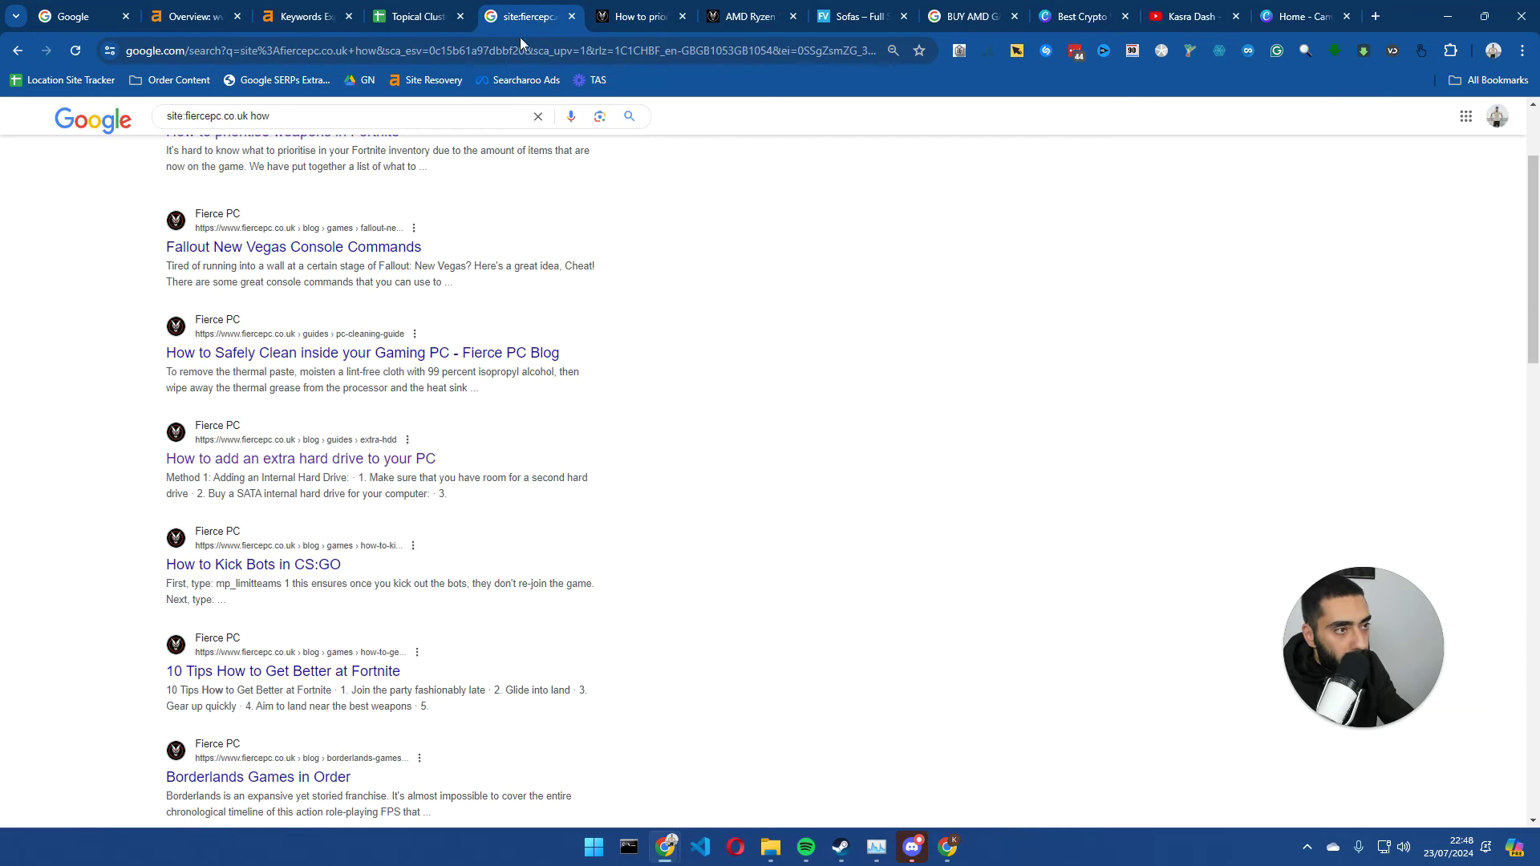
# - Open Google in a new tab and search for "buy sofas online"
pyautogui.middleClick(88, 127)
pyautogui.click(589, 26)
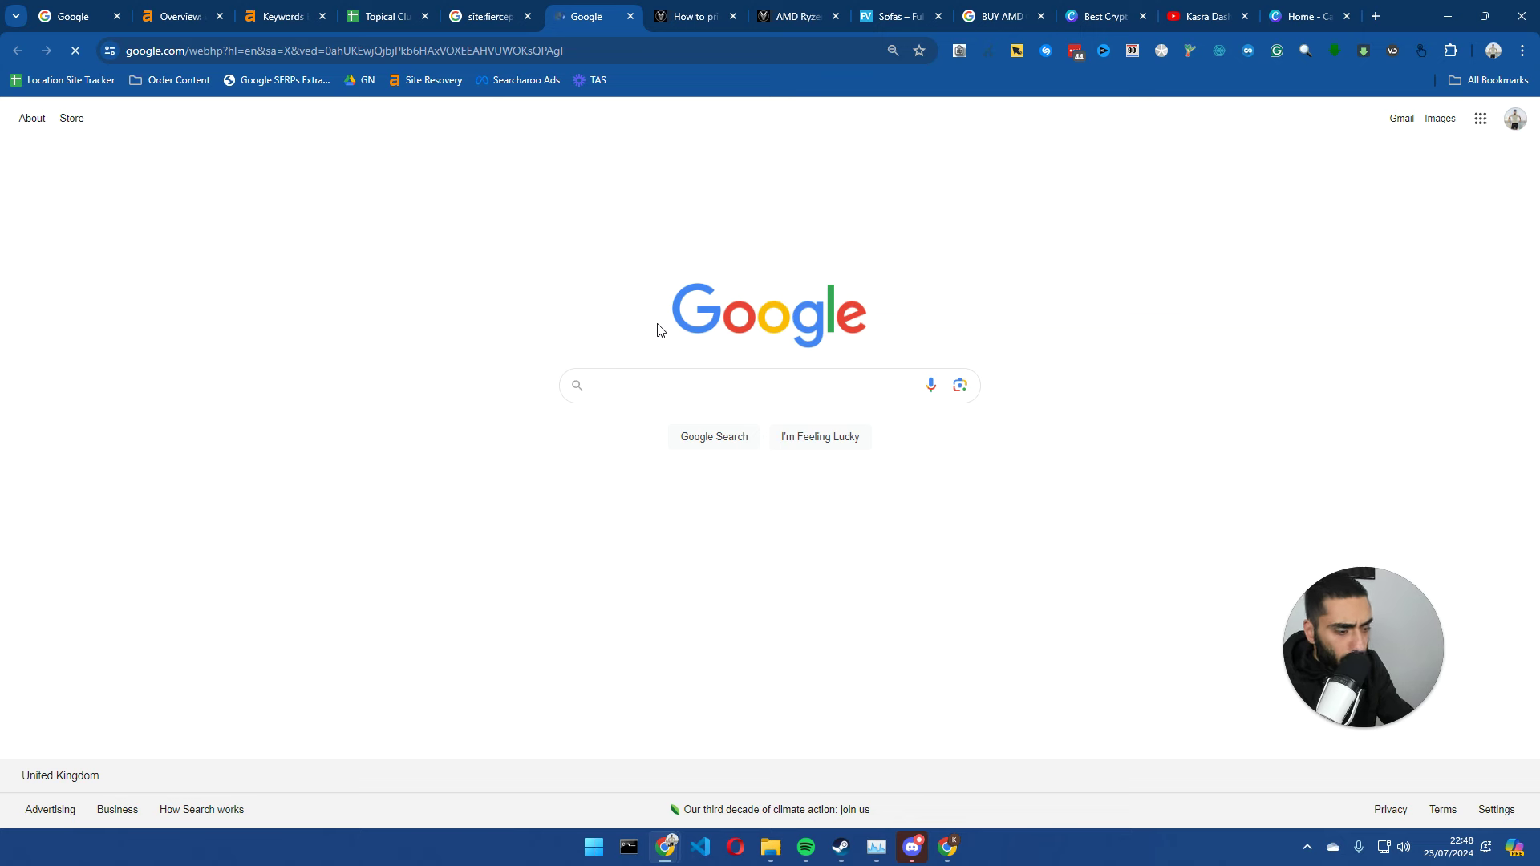
pyautogui.write('buy')
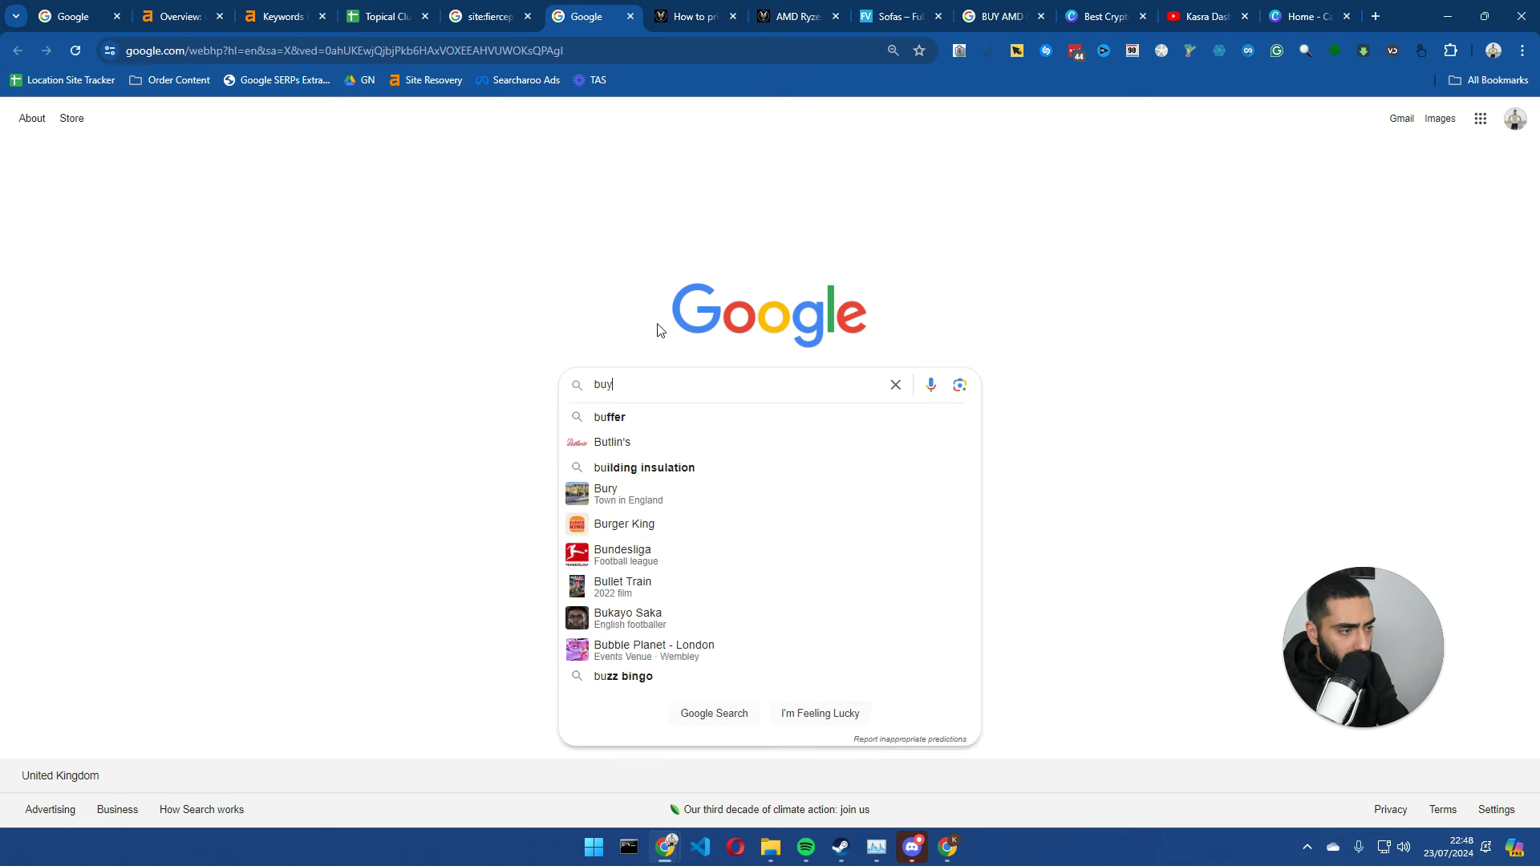
pyautogui.write(' sofas online')
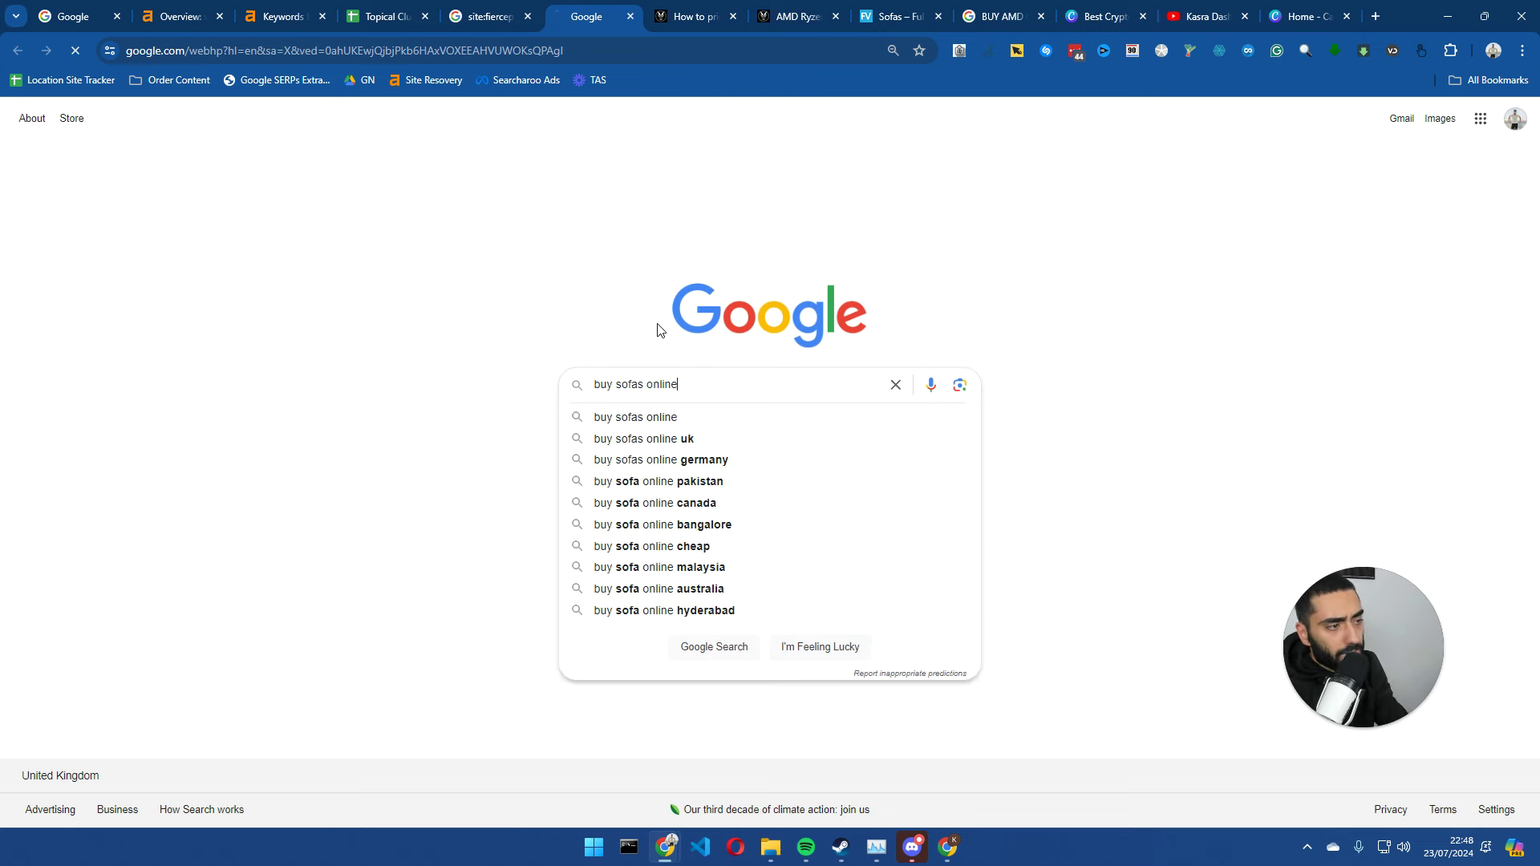
pyautogui.press('Return')
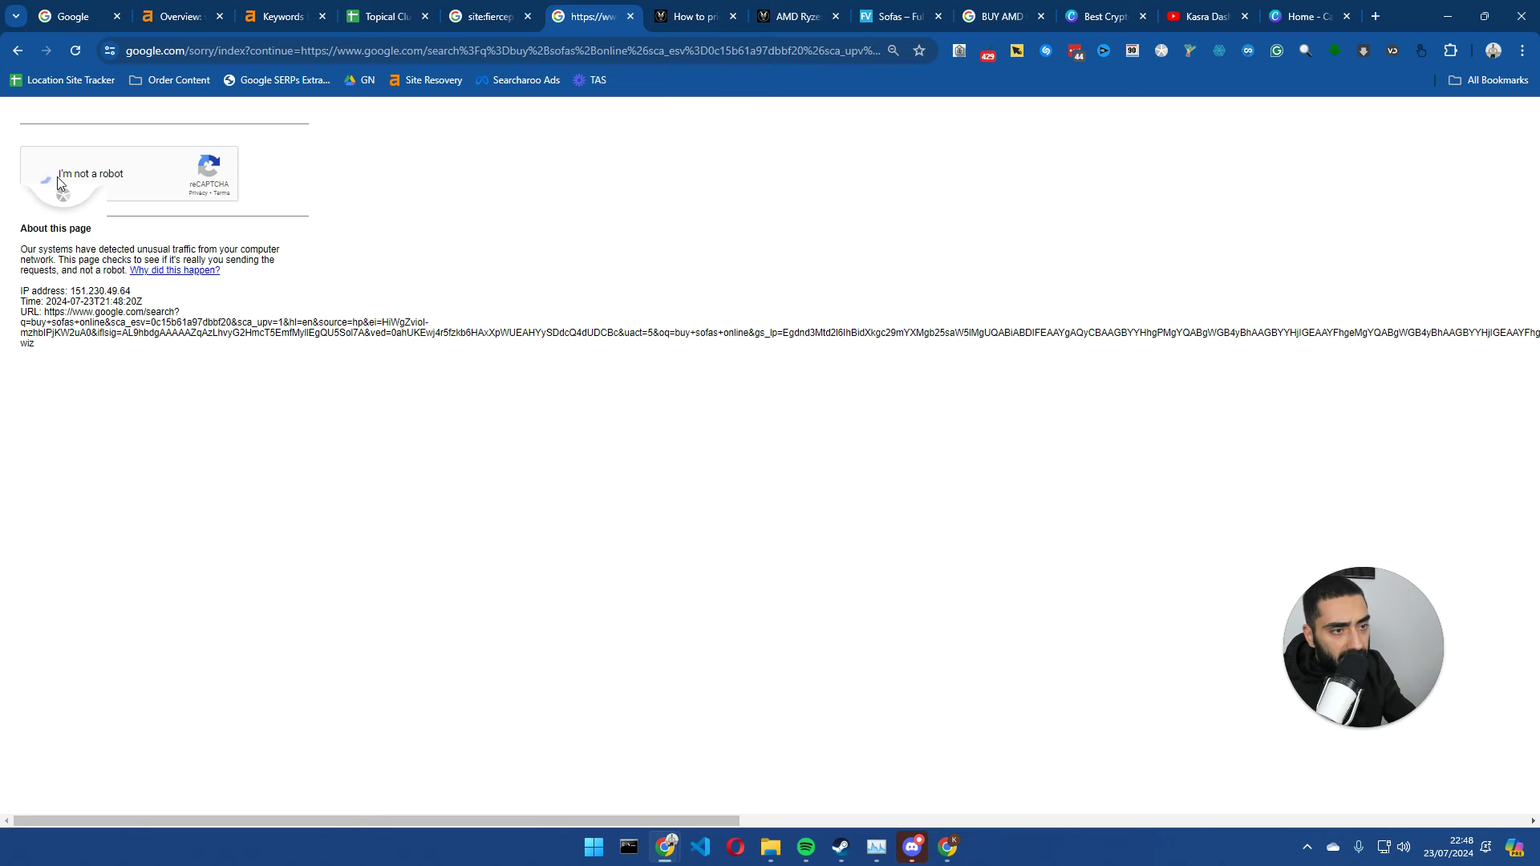
# - Find the Sofology website among the organic sofa results and open it in a new tab
pyautogui.scroll(-2, 138, 454)
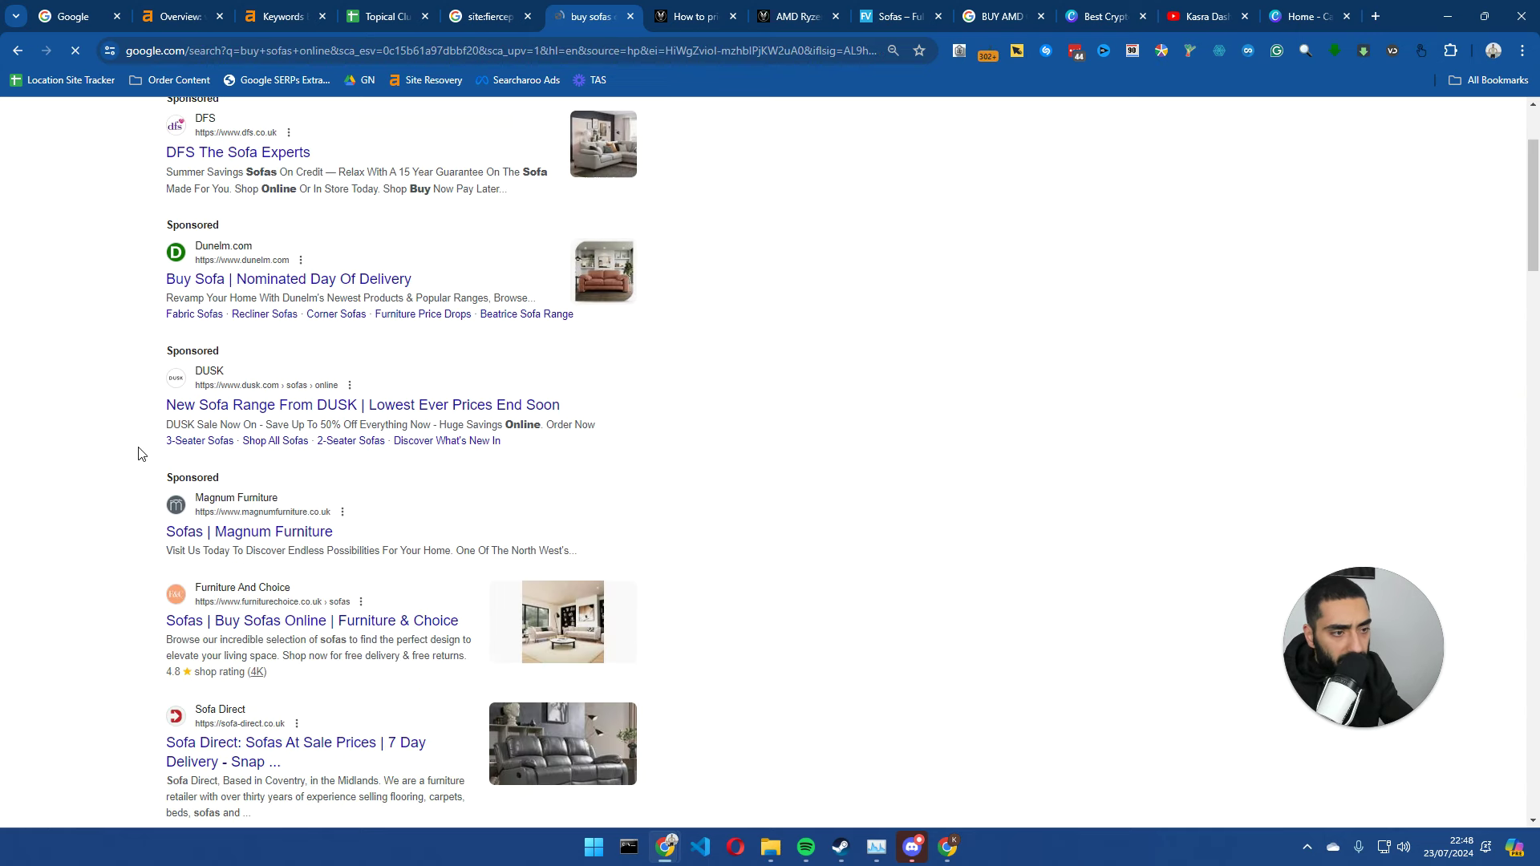
pyautogui.scroll(-5, 138, 454)
pyautogui.middleClick(224, 419)
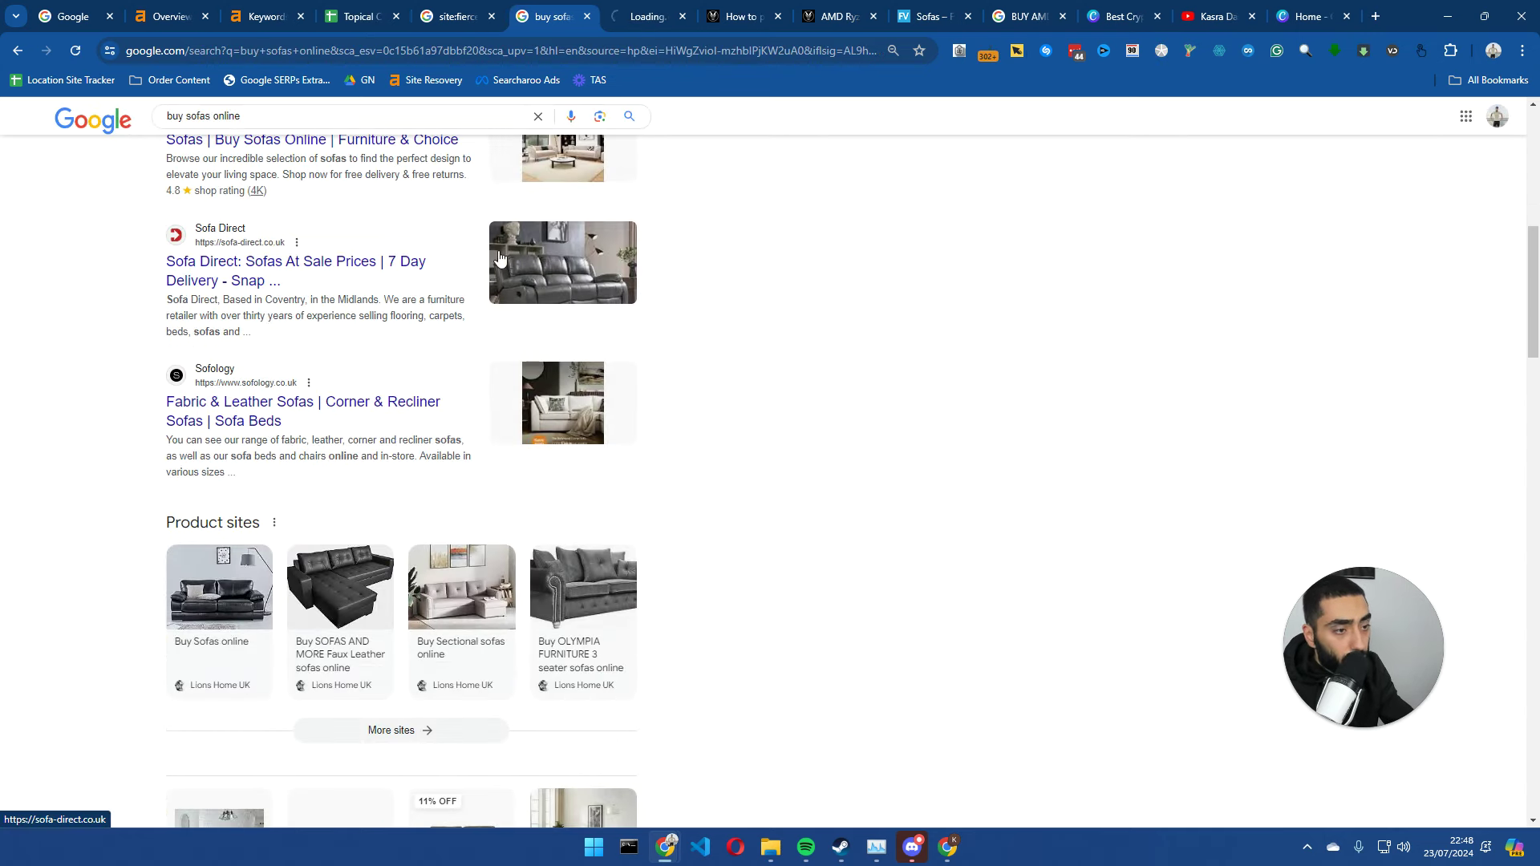
pyautogui.click(642, 16)
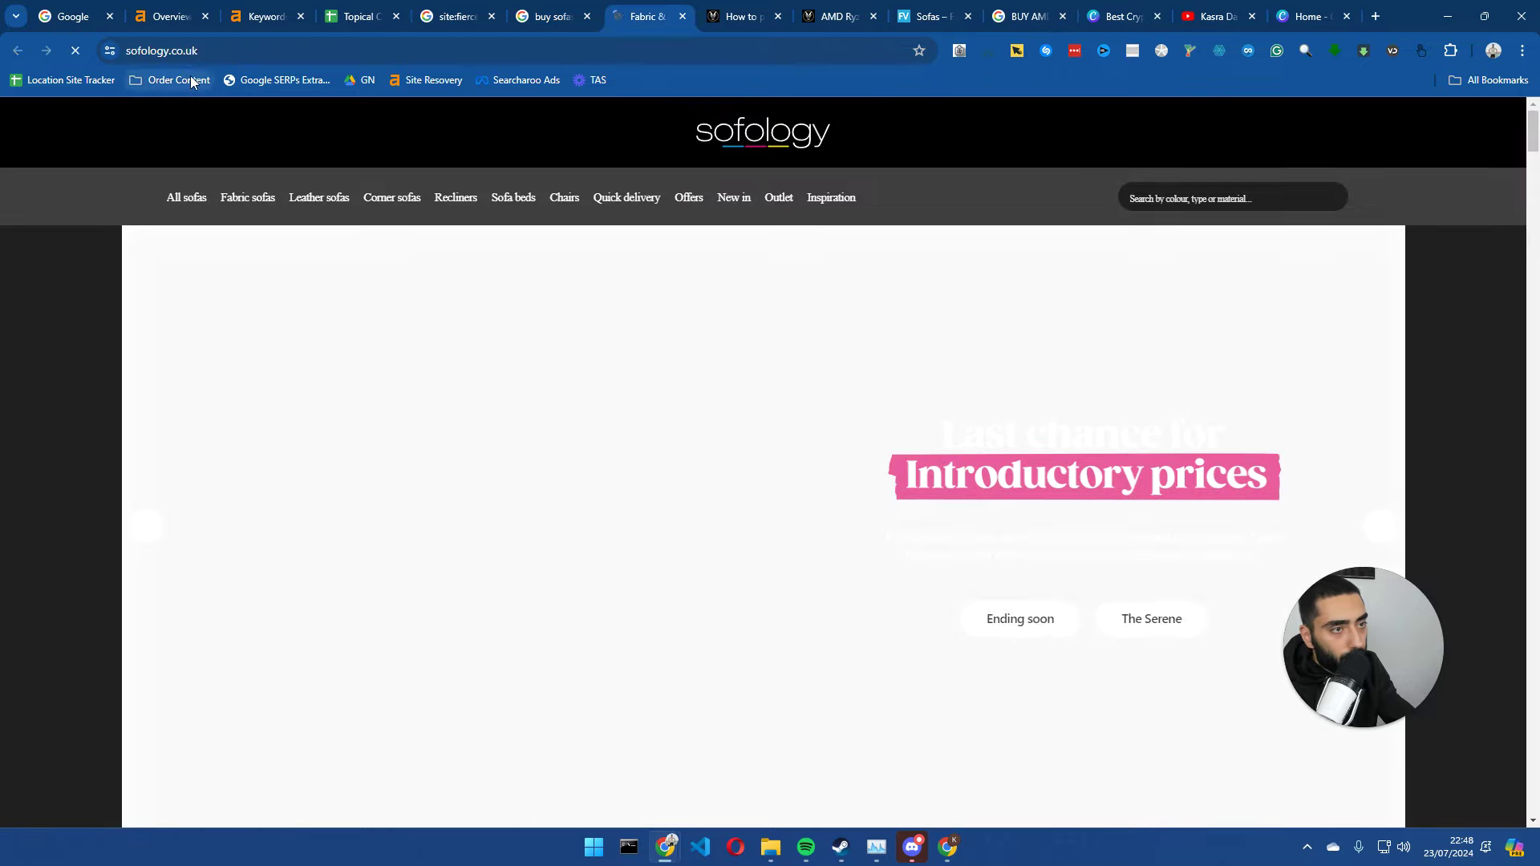
# - Turn the Sofology address into the Google query site:sofology.co.uk, and rerun it with intitle:how added
pyautogui.click(167, 51)
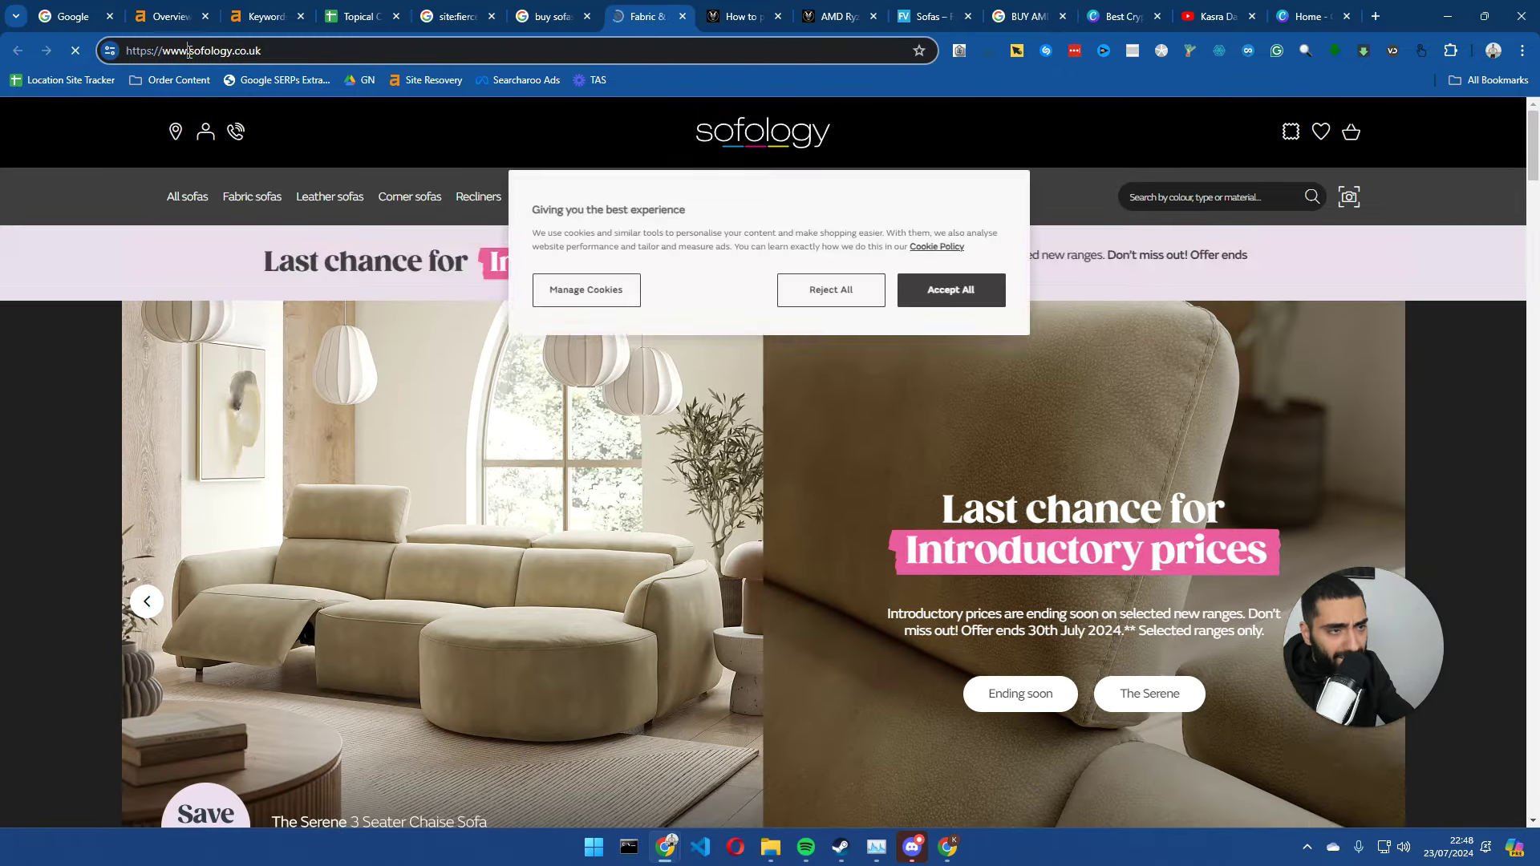
pyautogui.moveTo(185, 52); pyautogui.dragTo(78, 39)
pyautogui.write('site:')
pyautogui.press('Return')
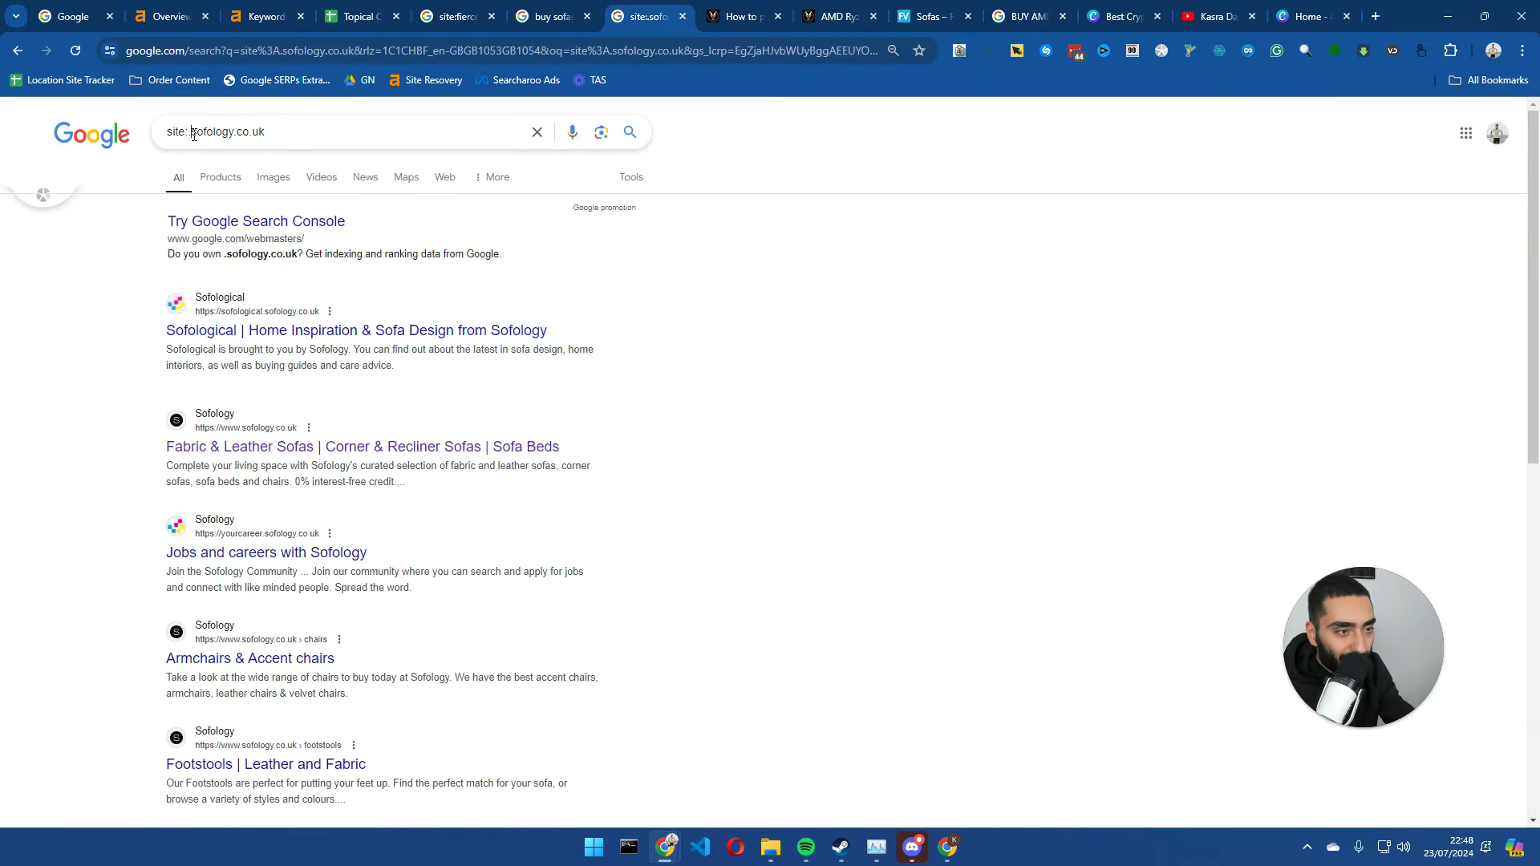
pyautogui.click(193, 134)
pyautogui.press('BackSpace')
pyautogui.press('Return')
pyautogui.click(313, 134)
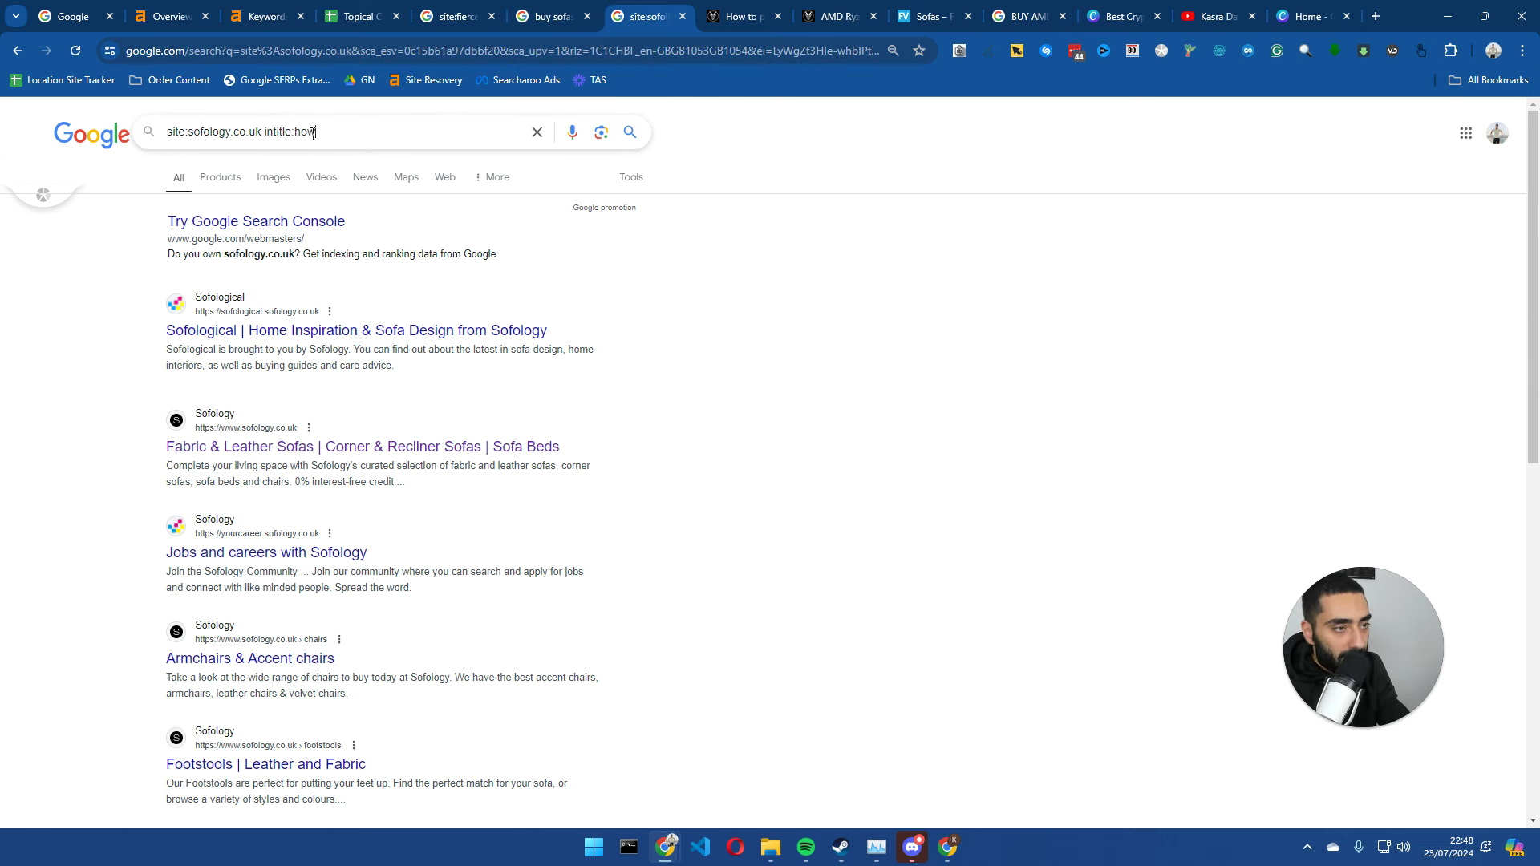
pyautogui.press('Return')
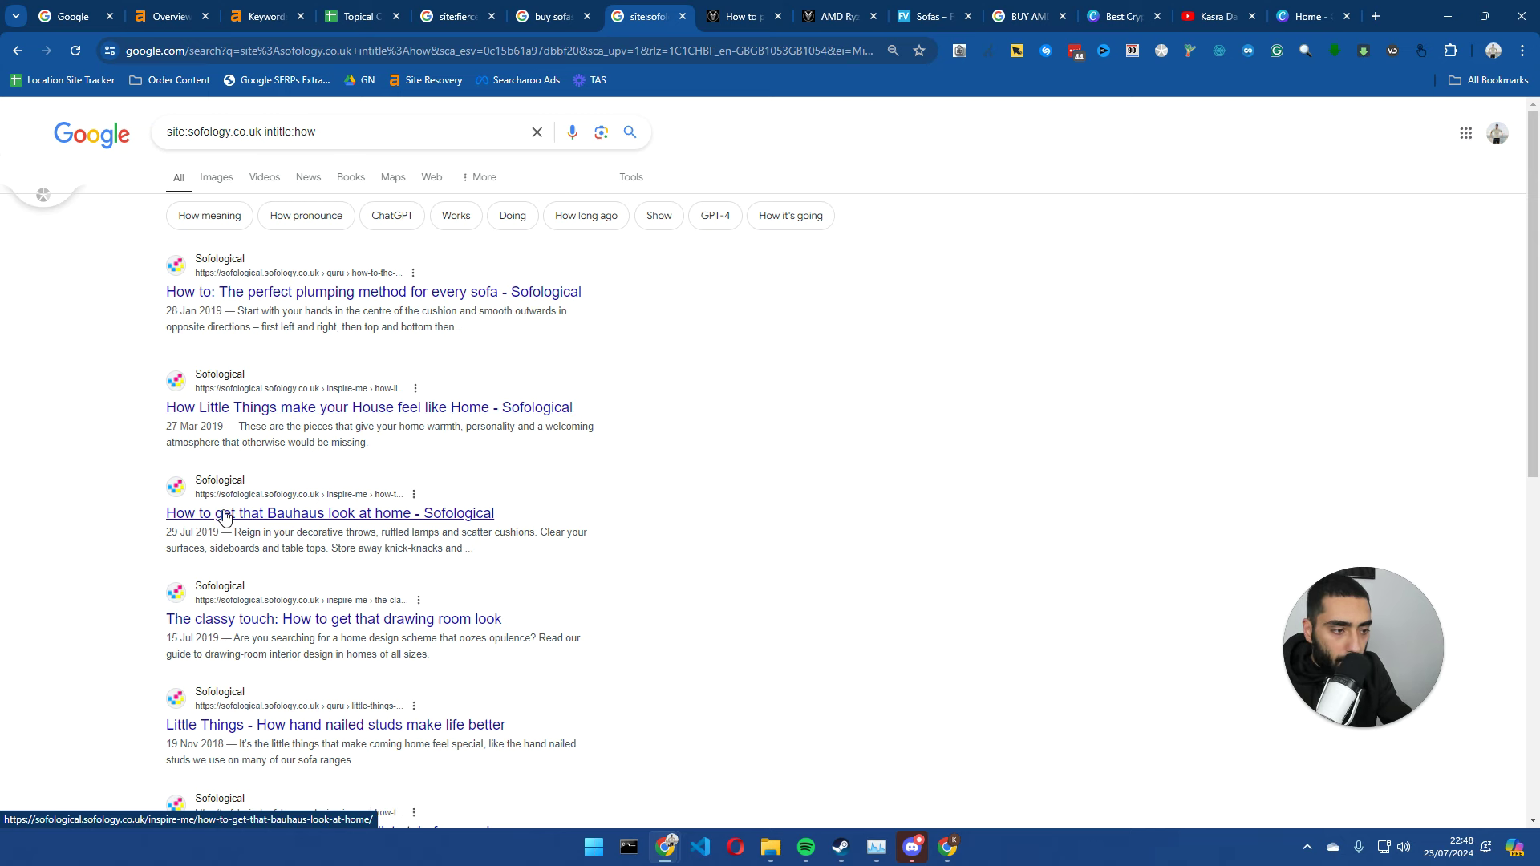
# - Find the How to get into sofa yoga article in the results, open it in a new tab, skim it and return to the results
pyautogui.scroll(-2, 261, 517)
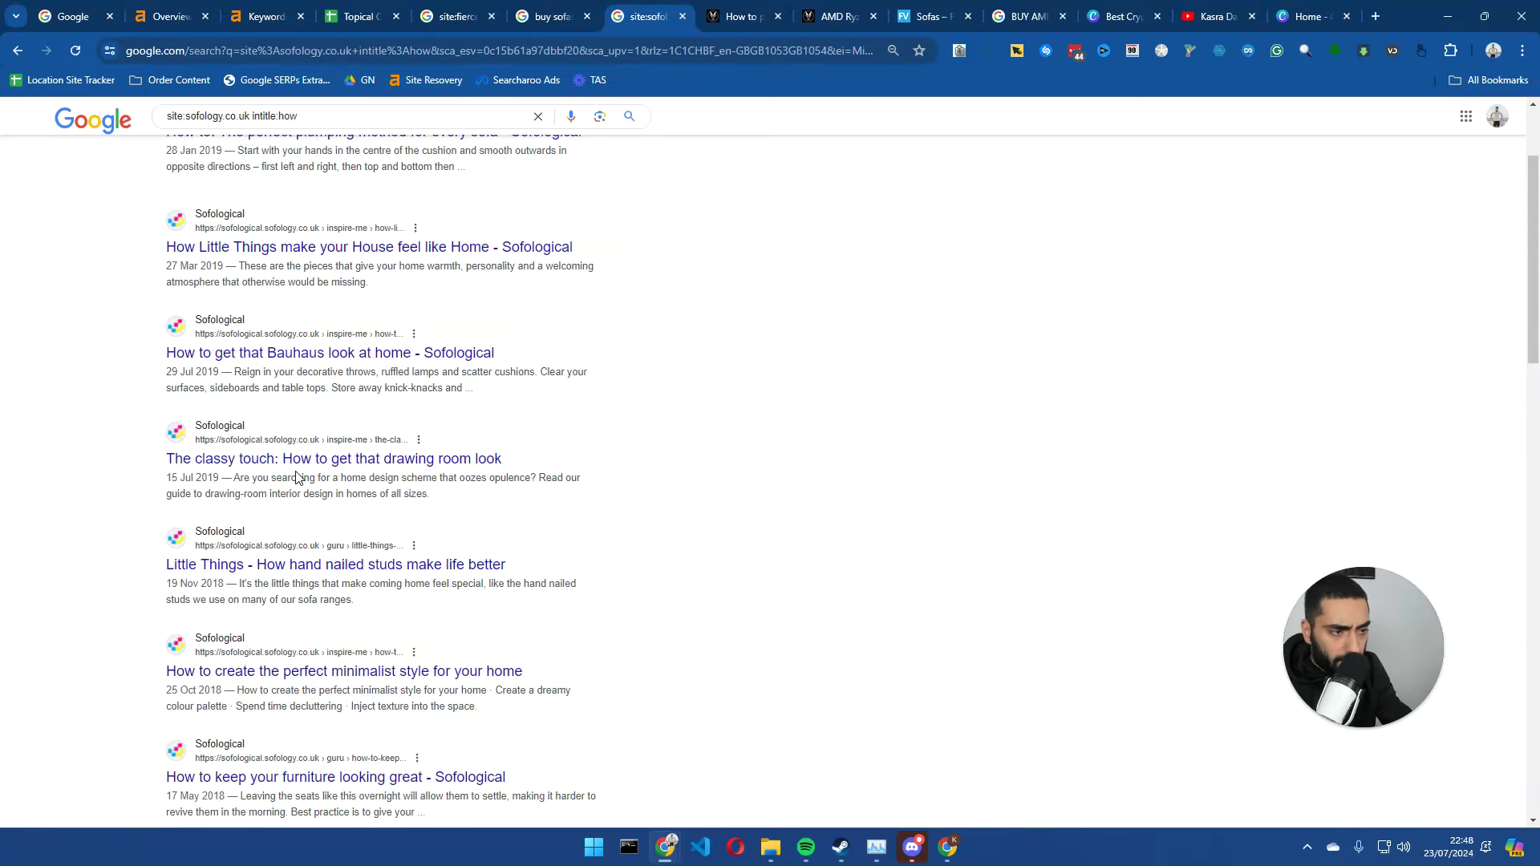
pyautogui.scroll(-1, 299, 476)
pyautogui.scroll(-3, 280, 507)
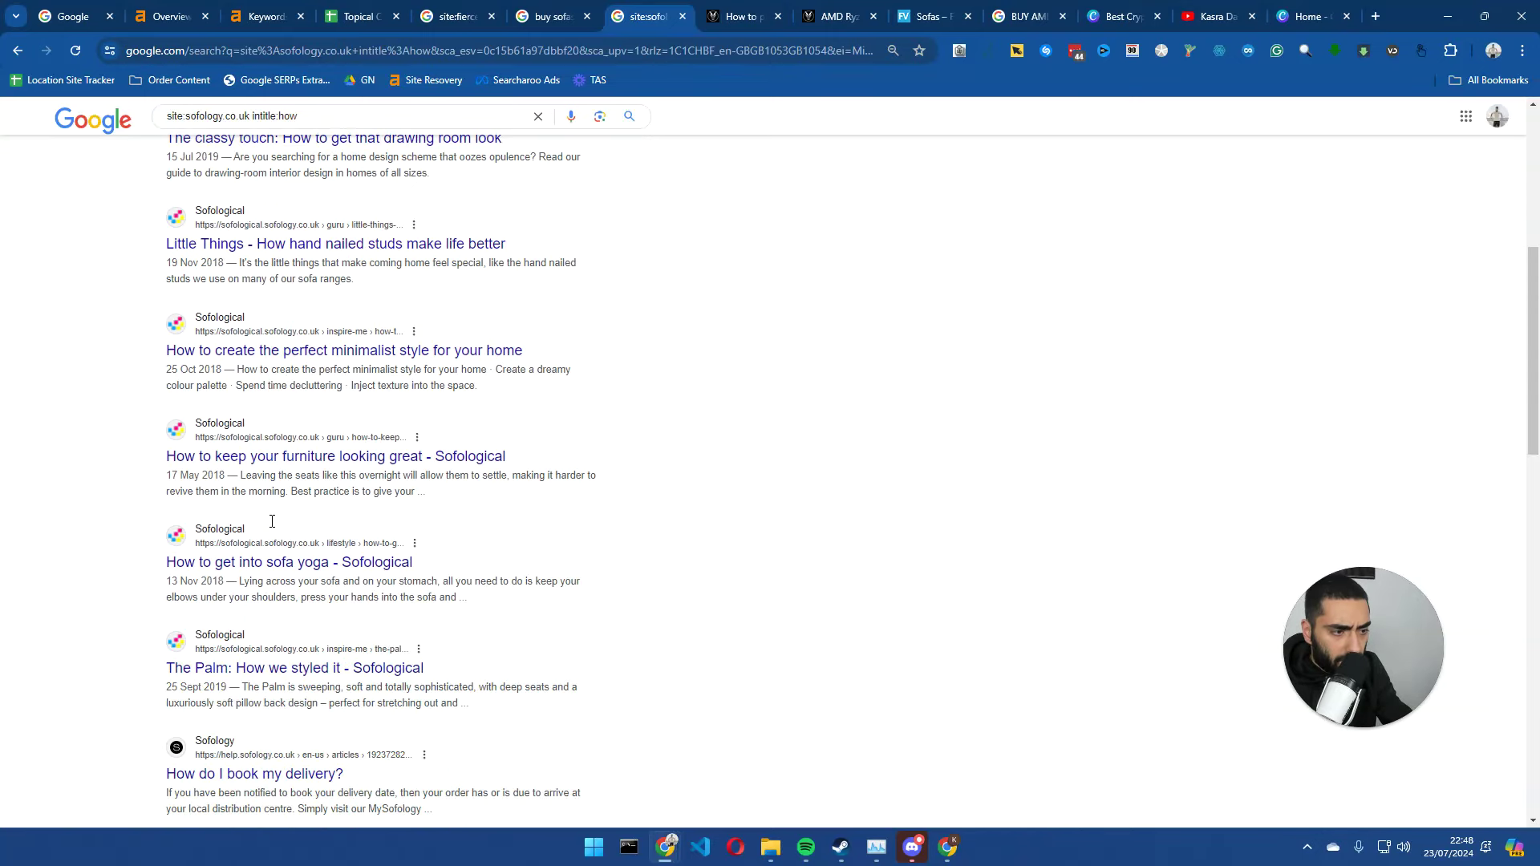
pyautogui.keyDown('ctrl'); pyautogui.click(229, 570); pyautogui.keyUp('ctrl')
pyautogui.hotkey('ctrl', 'Tab')
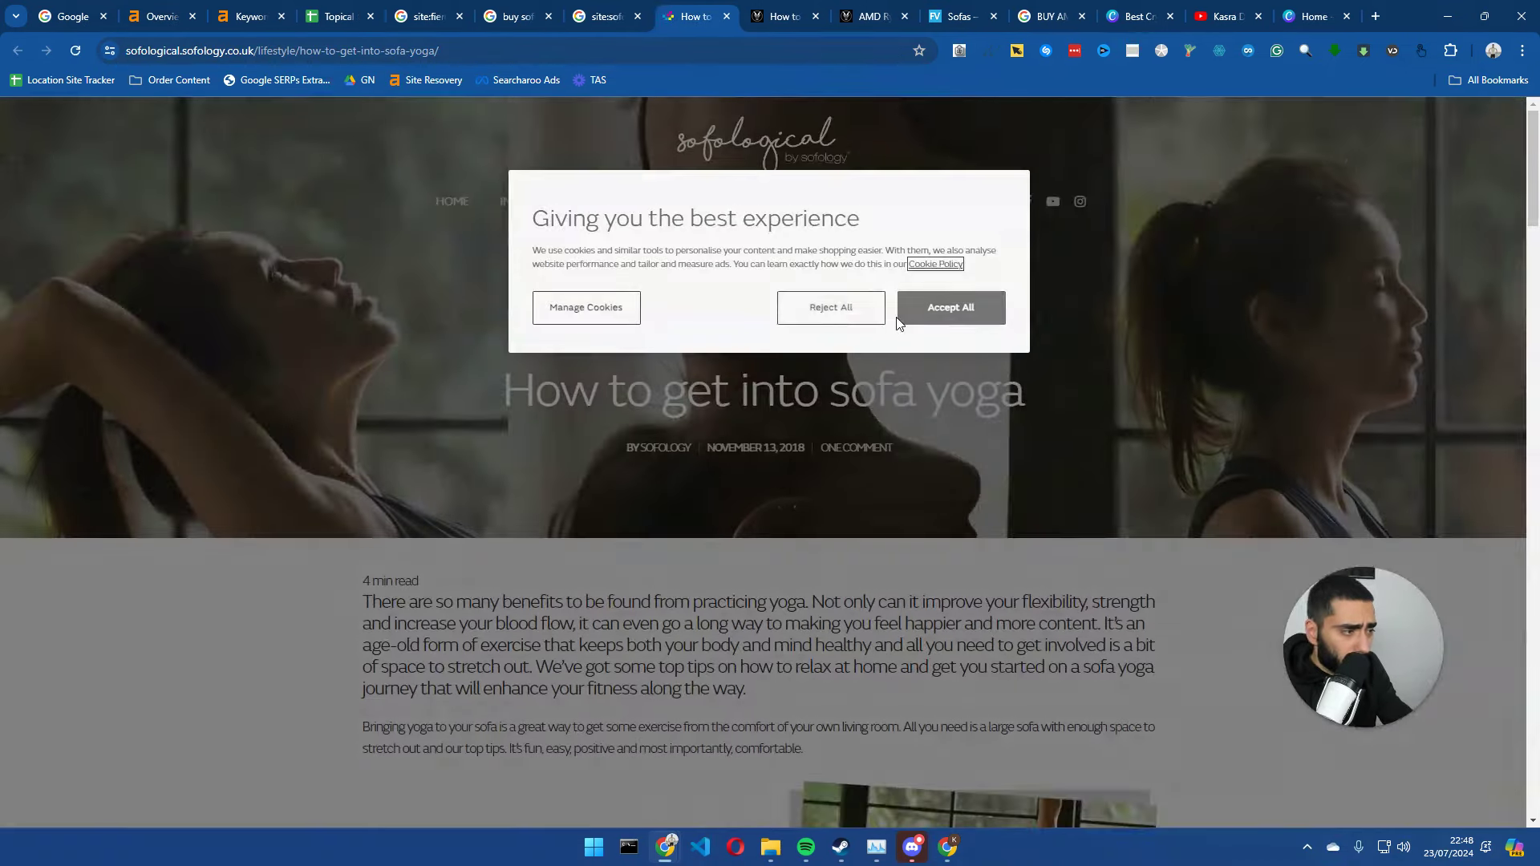
pyautogui.scroll(-15, 621, 402)
pyautogui.scroll(11, 460, 477)
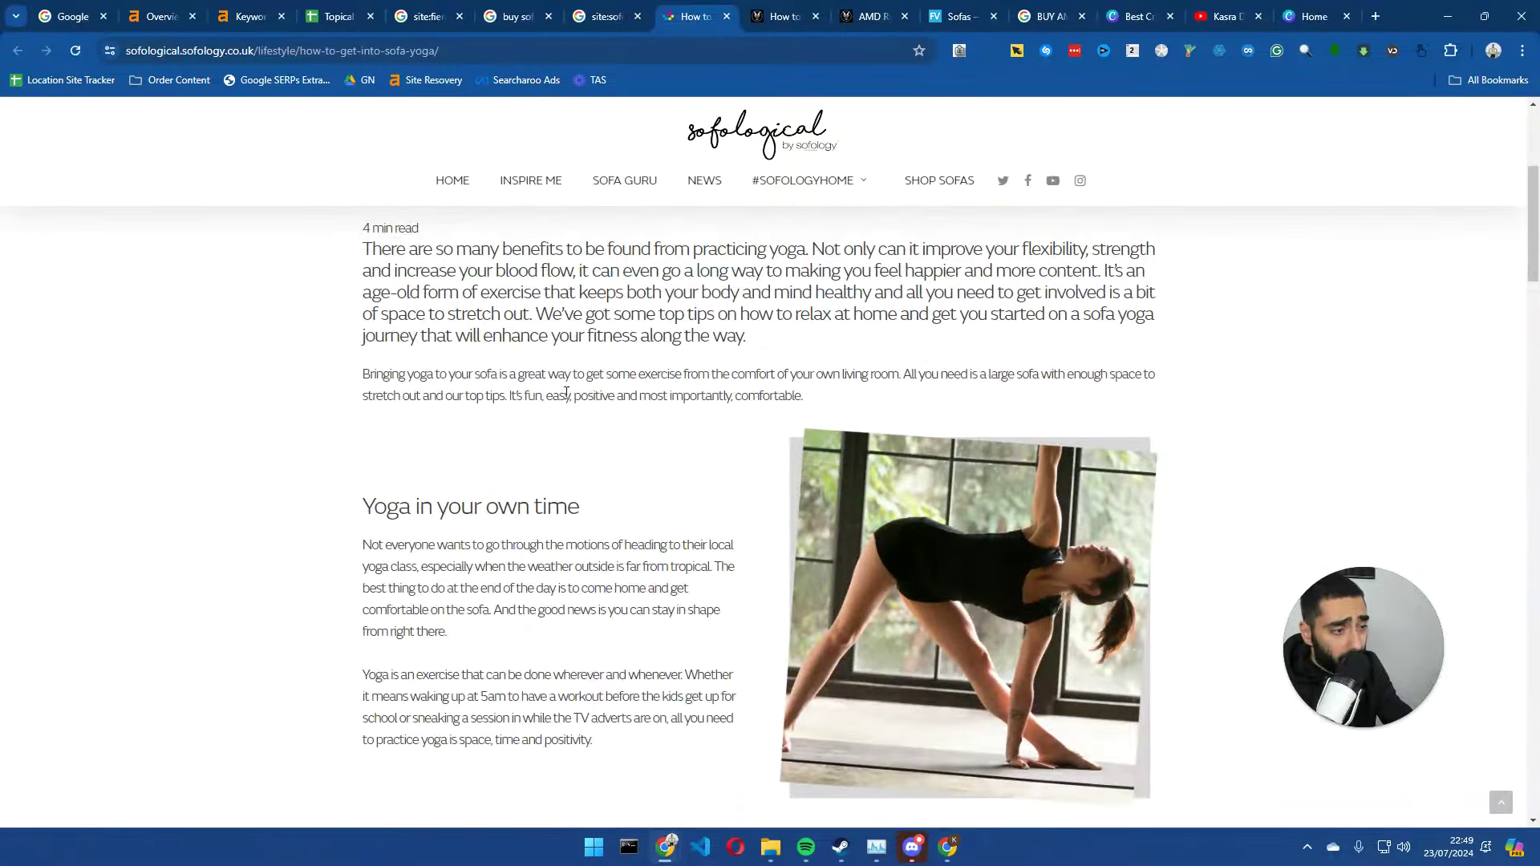
pyautogui.click(604, 10)
pyautogui.scroll(-2, 321, 489)
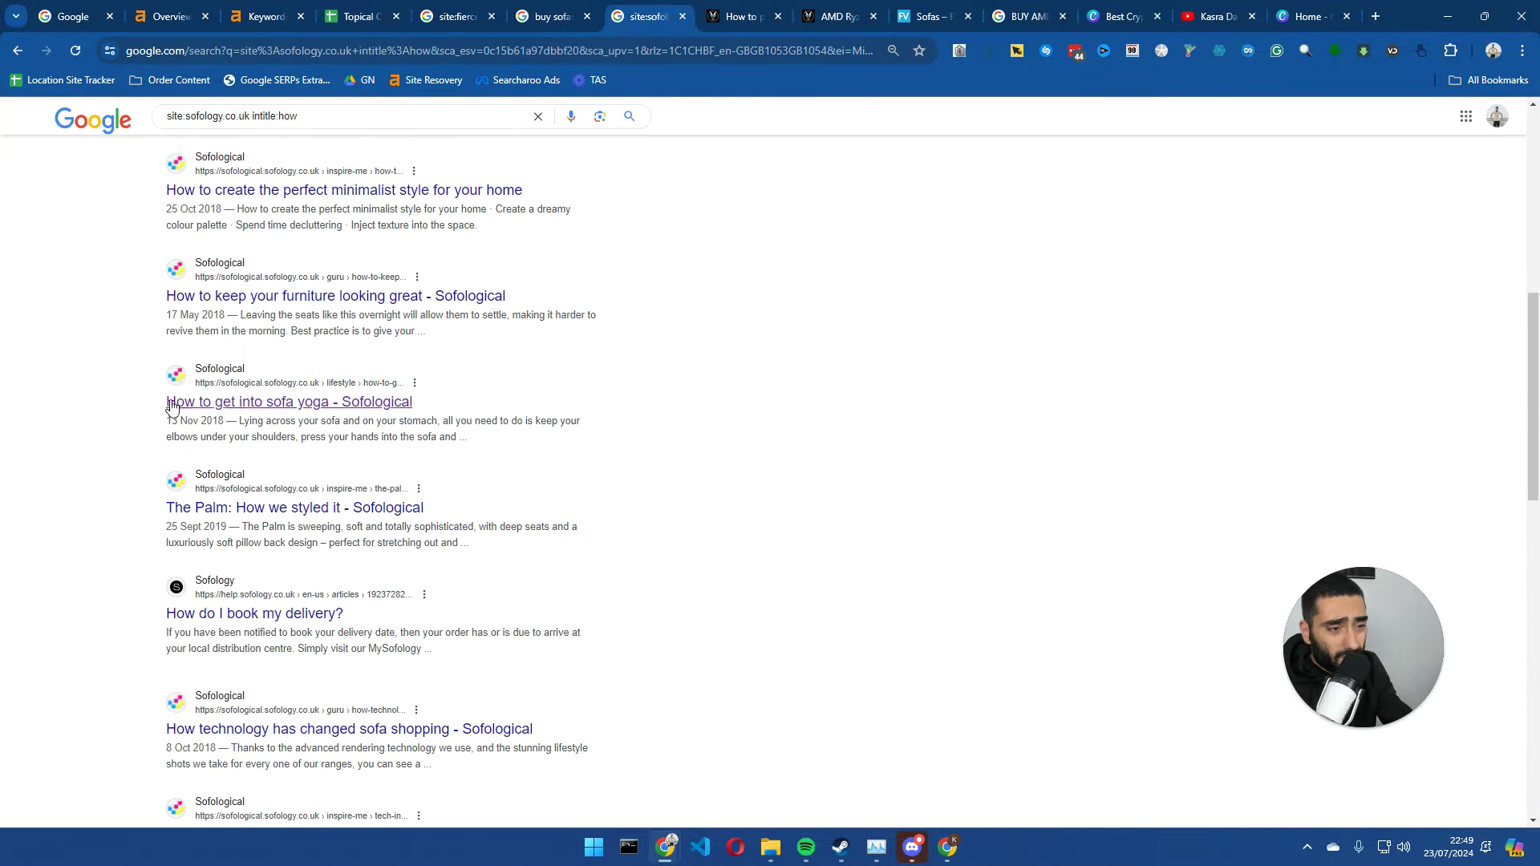
# - Look through the remaining Sofology how-to results for more informational sofa topics
pyautogui.moveTo(164, 363); pyautogui.dragTo(491, 446)
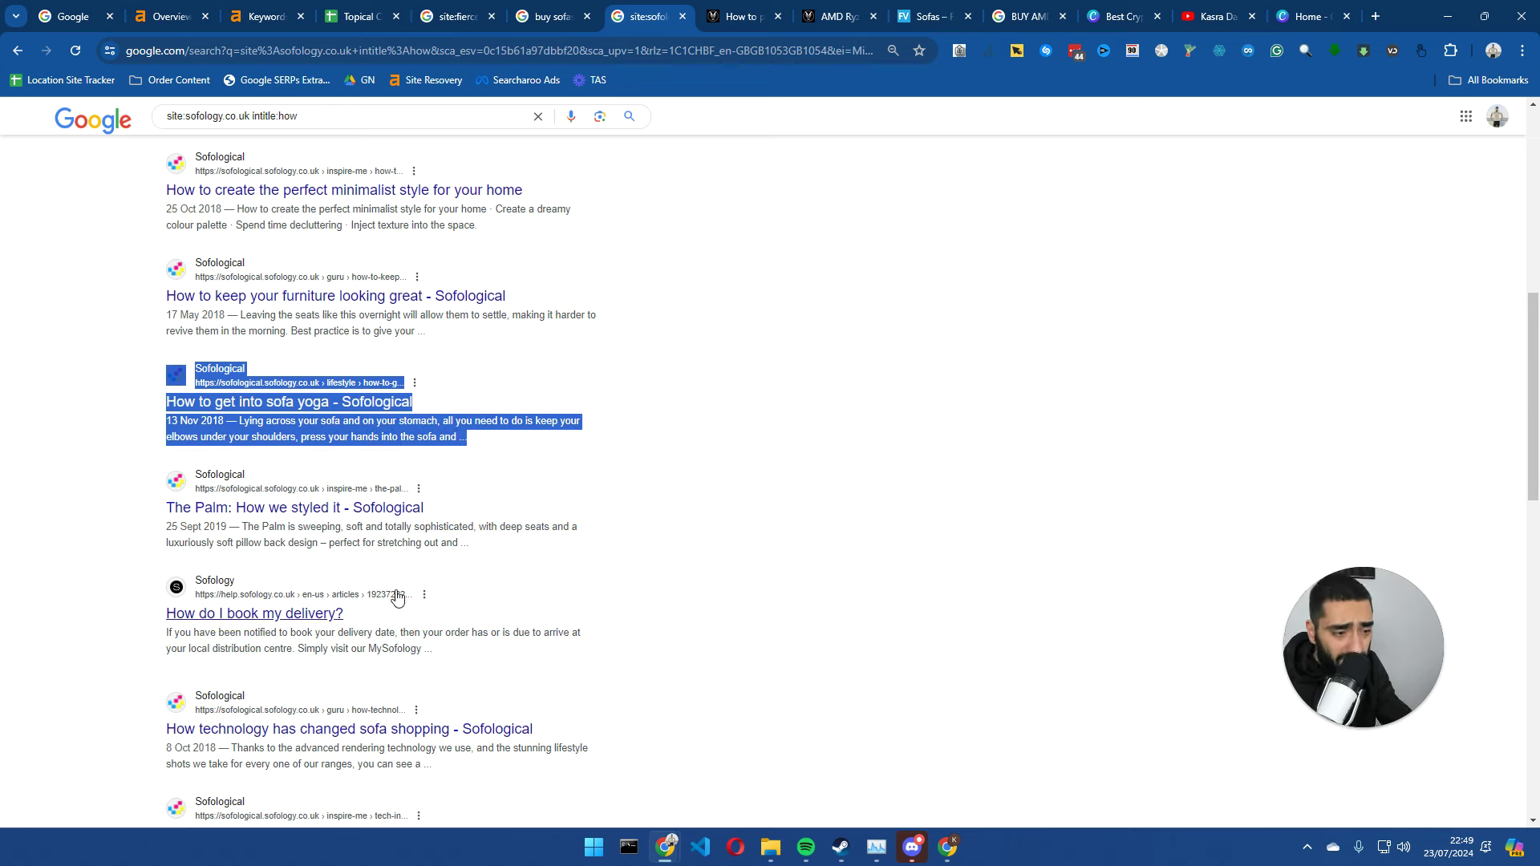
pyautogui.scroll(-6, 481, 578)
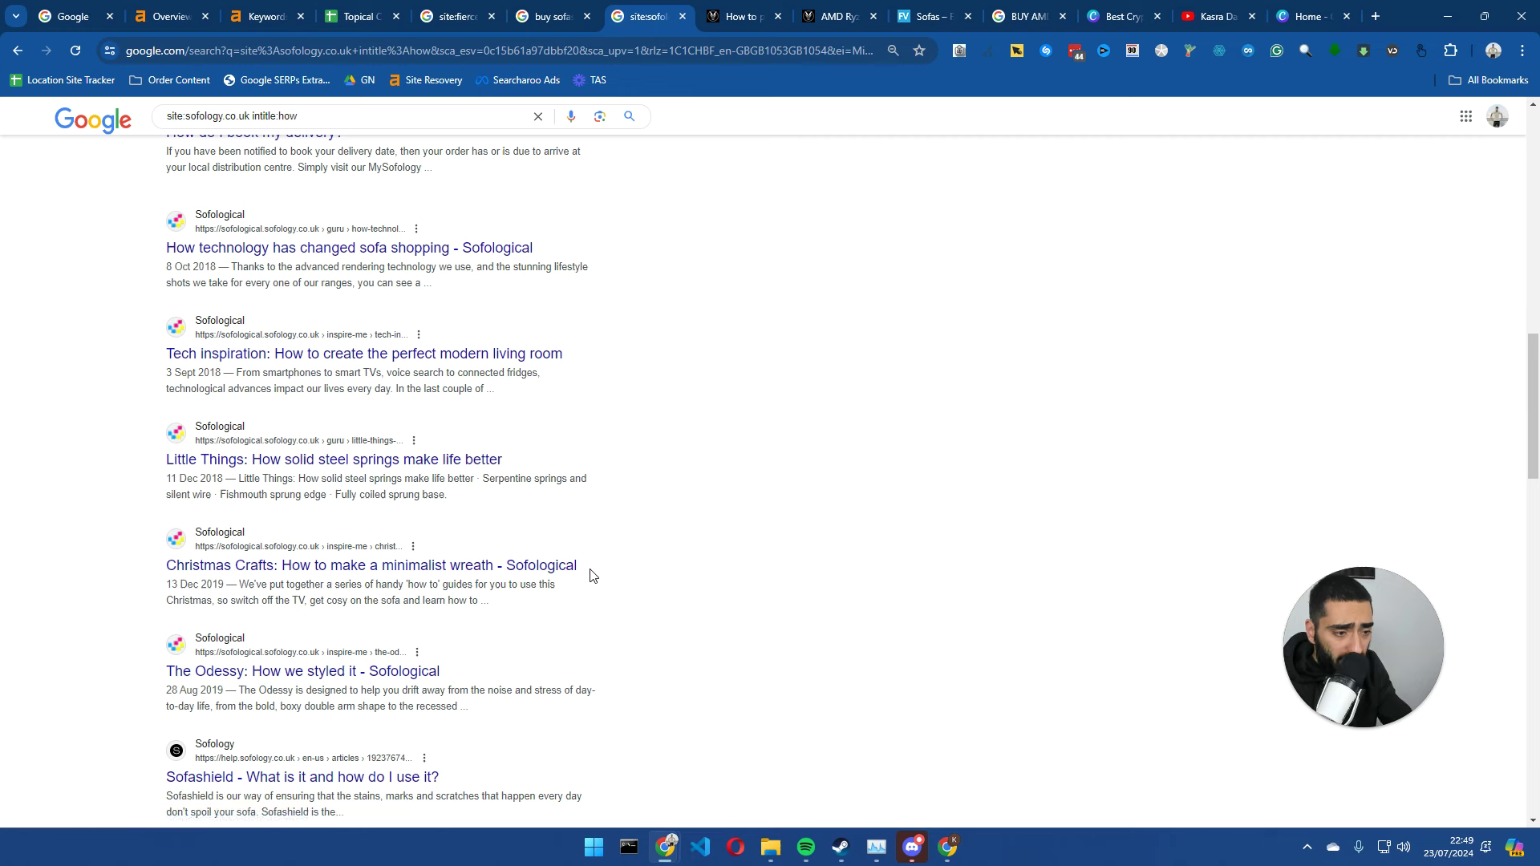
pyautogui.scroll(-4, 598, 571)
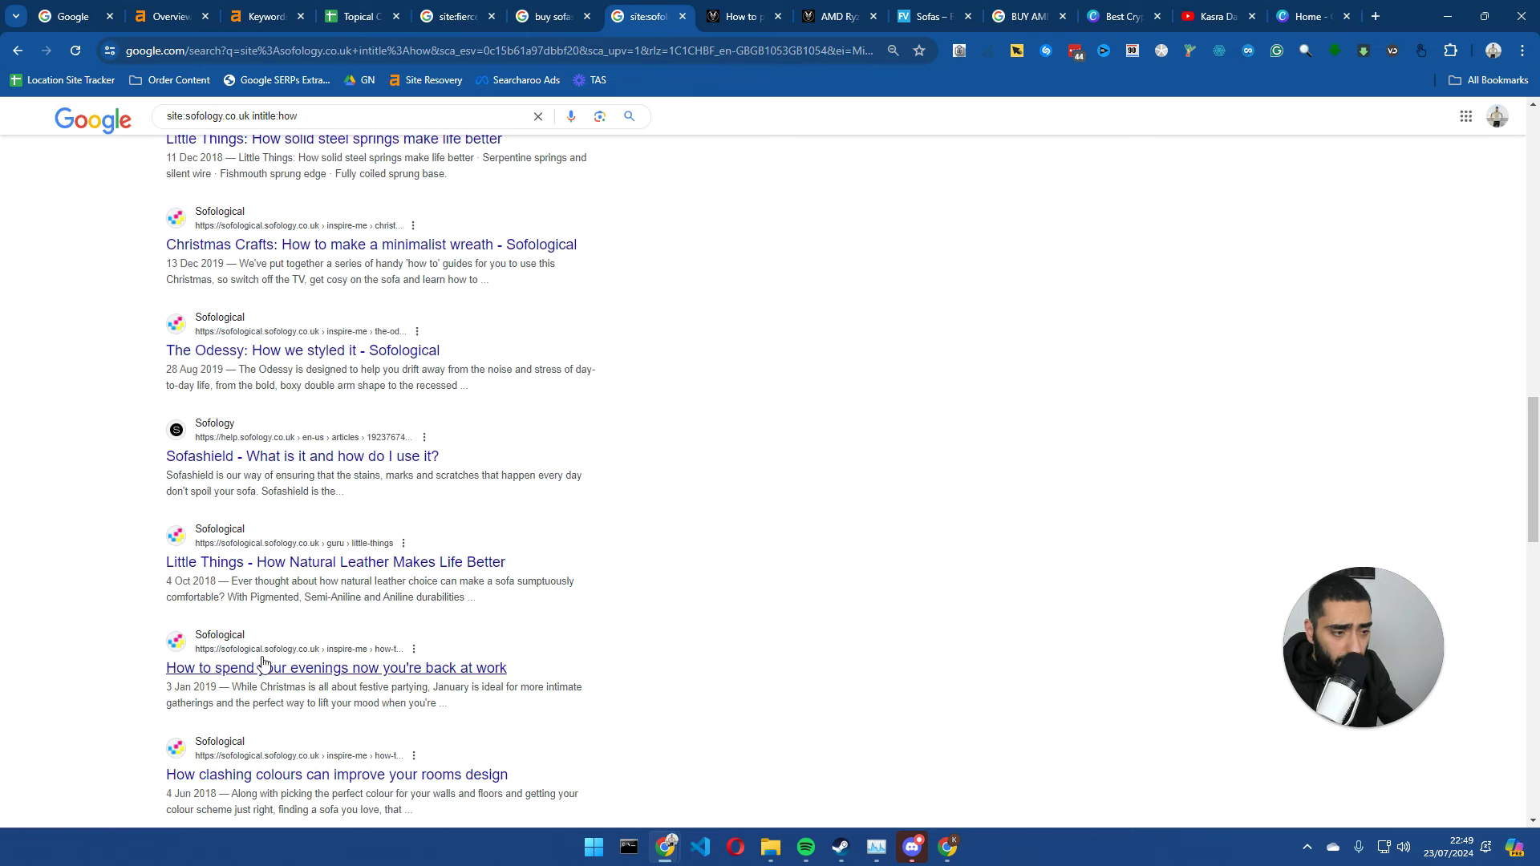
pyautogui.scroll(-2, 365, 595)
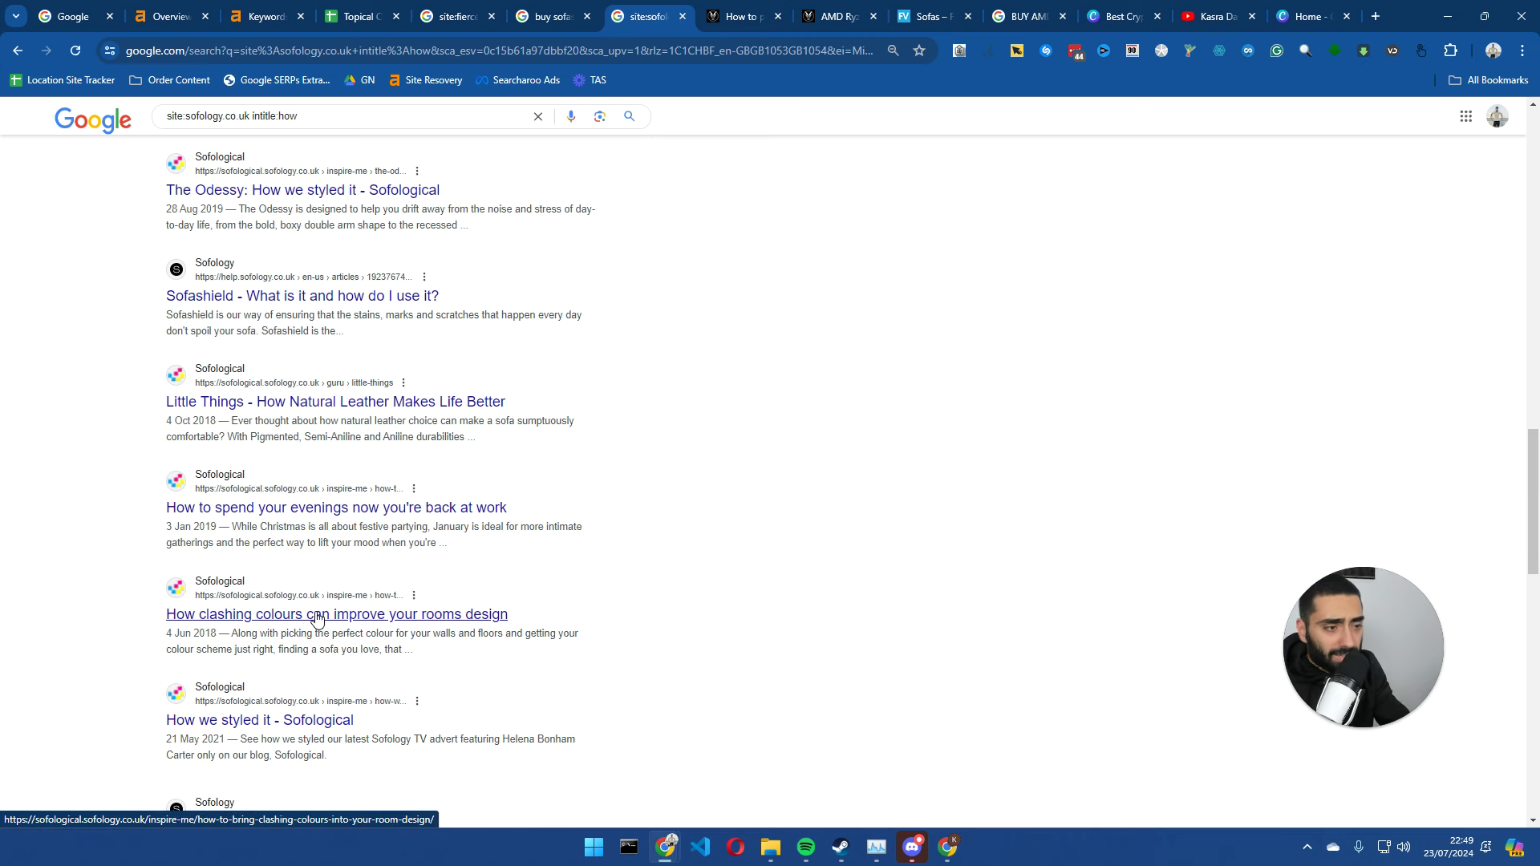
# - Open the Sofa Direct website from the "buy sofas online" results and turn its address into the Google query site:sofa-direct.co.uk
pyautogui.click(546, 10)
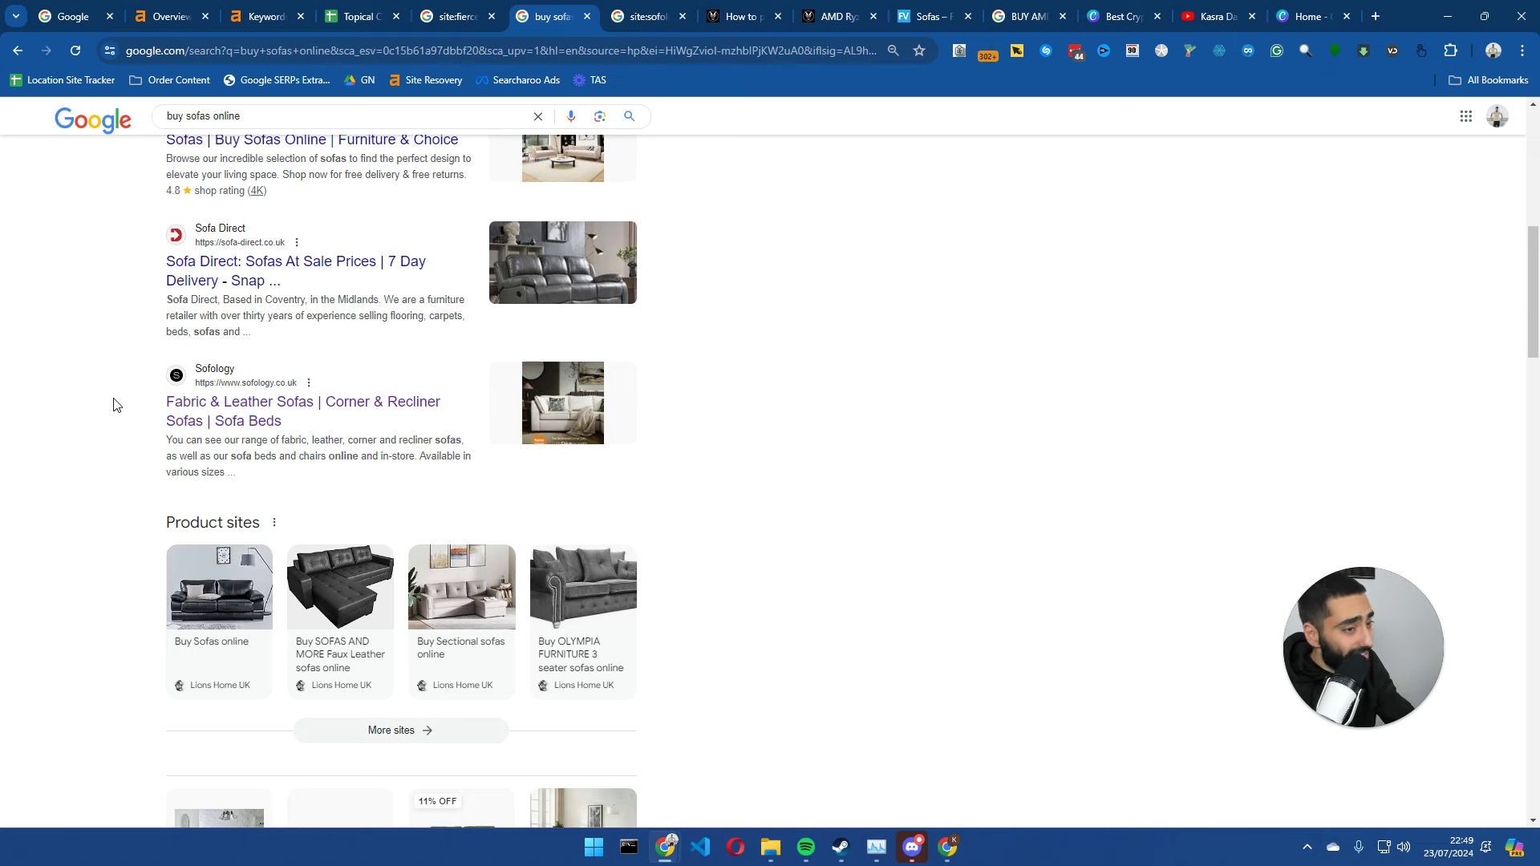
pyautogui.scroll(2, 113, 405)
pyautogui.middleClick(223, 429)
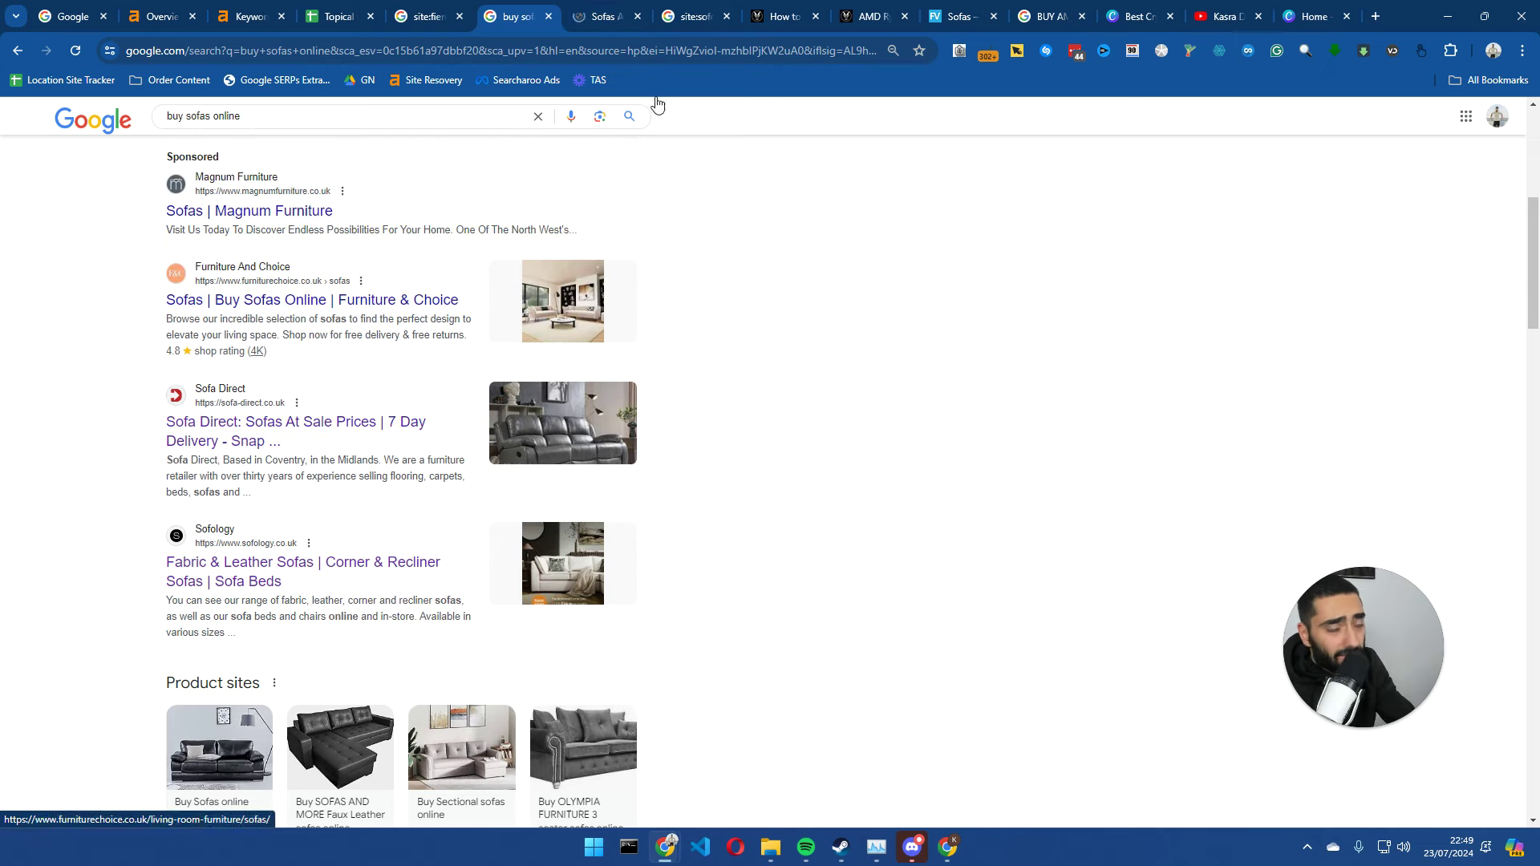
pyautogui.click(595, 14)
pyautogui.click(178, 50)
pyautogui.click(158, 50)
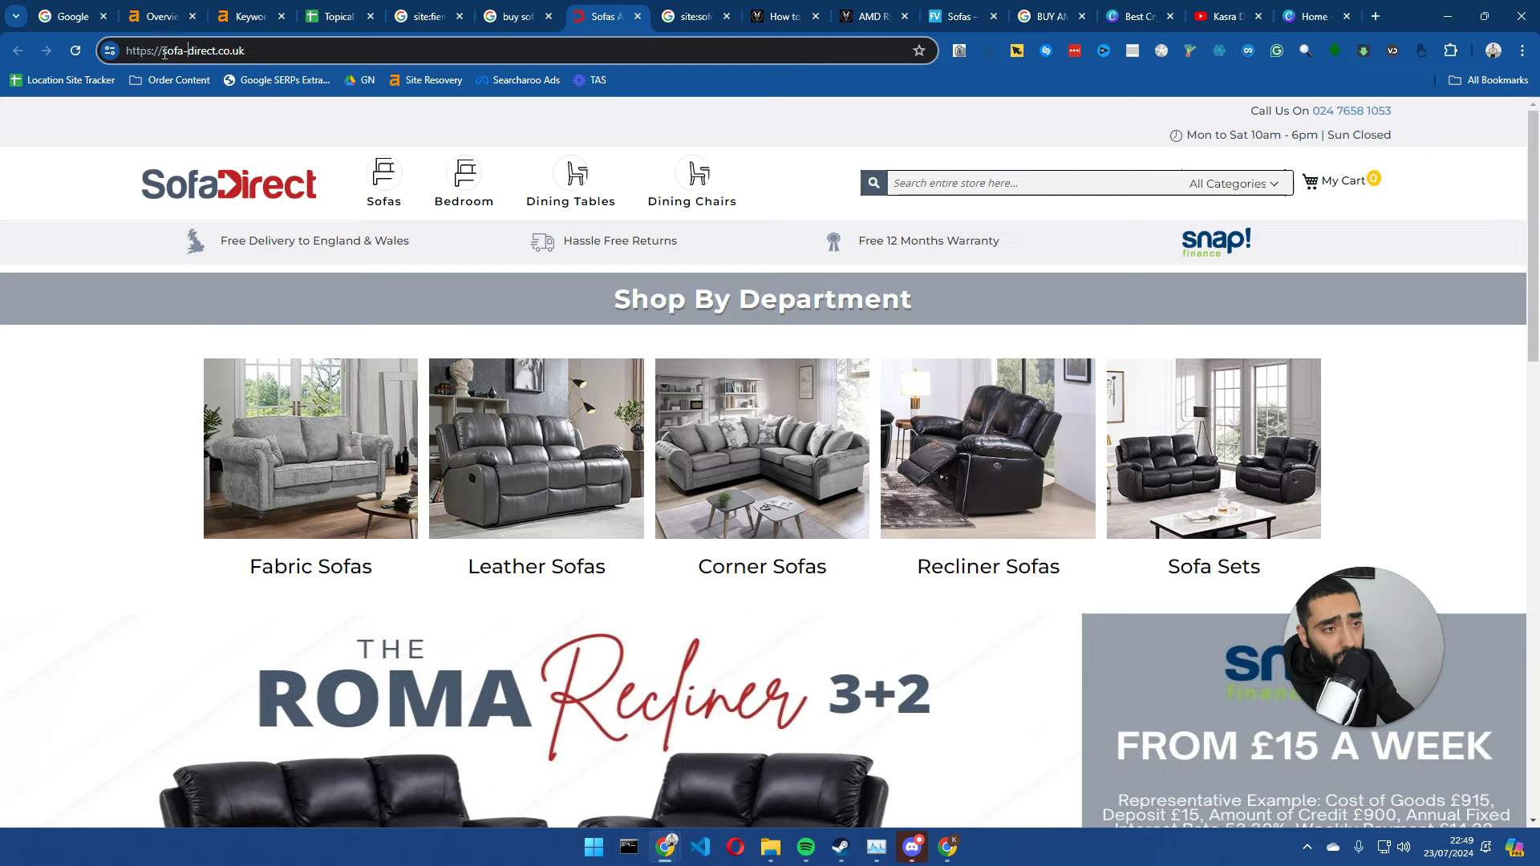
pyautogui.moveTo(163, 49); pyautogui.dragTo(93, 50)
pyautogui.write('site:')
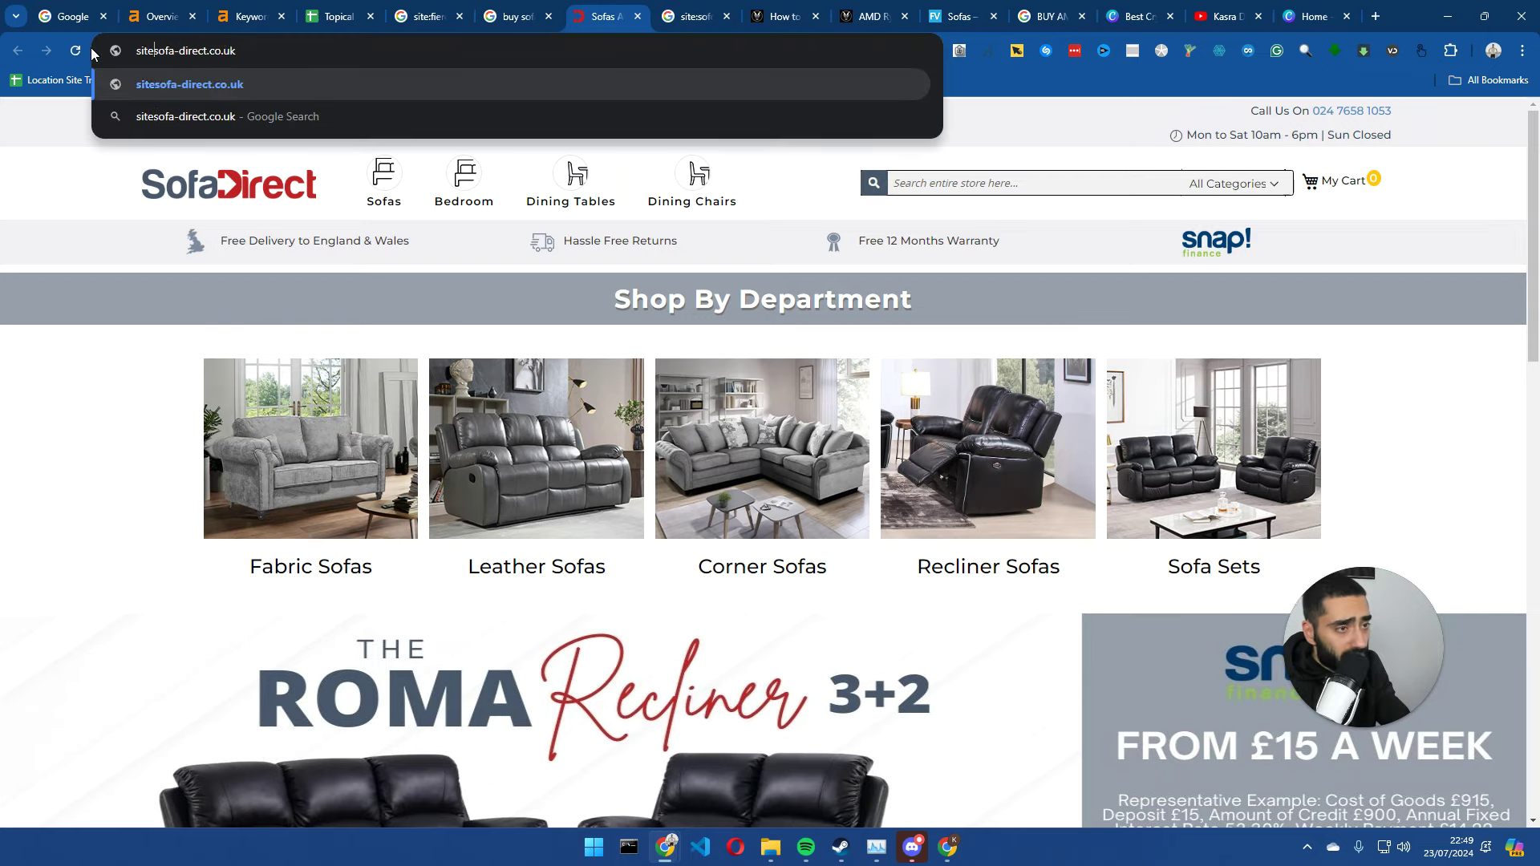
pyautogui.press('Return')
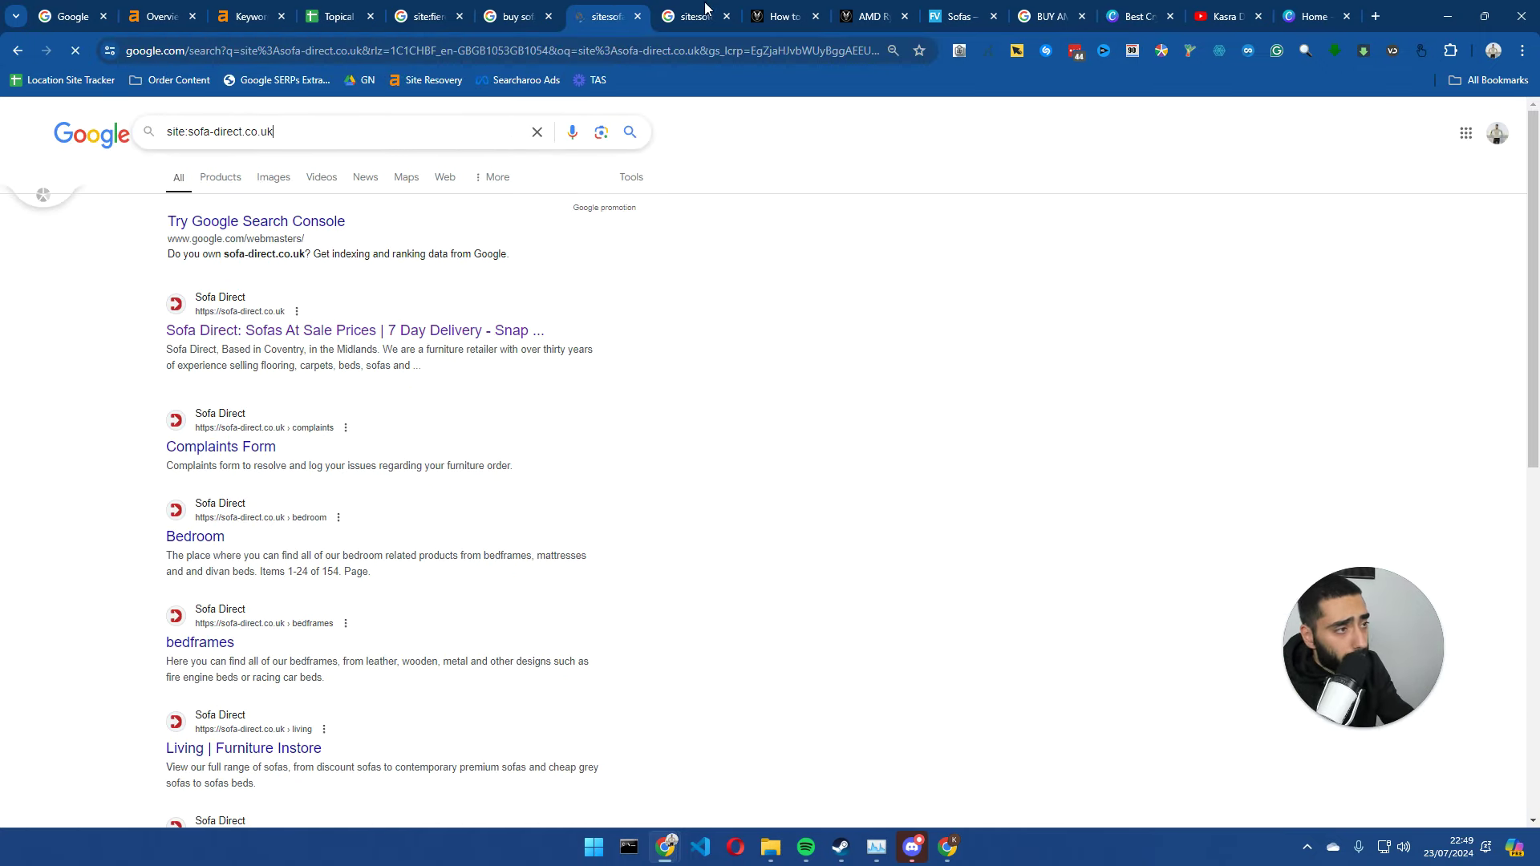
# - Add intitle:how to the Sofa Direct query and rerun the search
pyautogui.click(692, 16)
pyautogui.moveTo(298, 117); pyautogui.dragTo(258, 118)
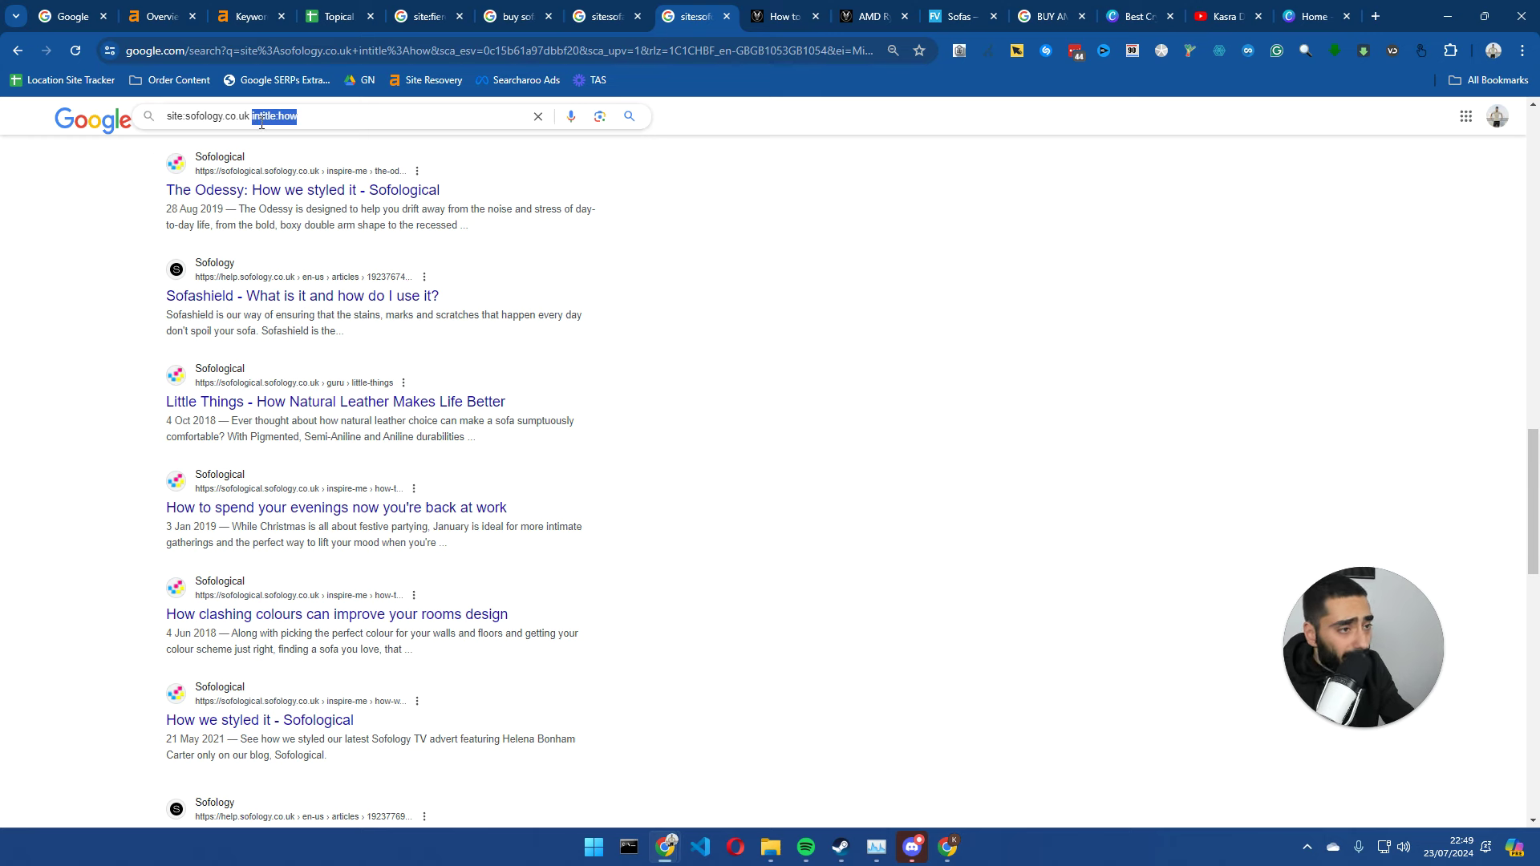
pyautogui.click(600, 16)
pyautogui.write('intitle:how')
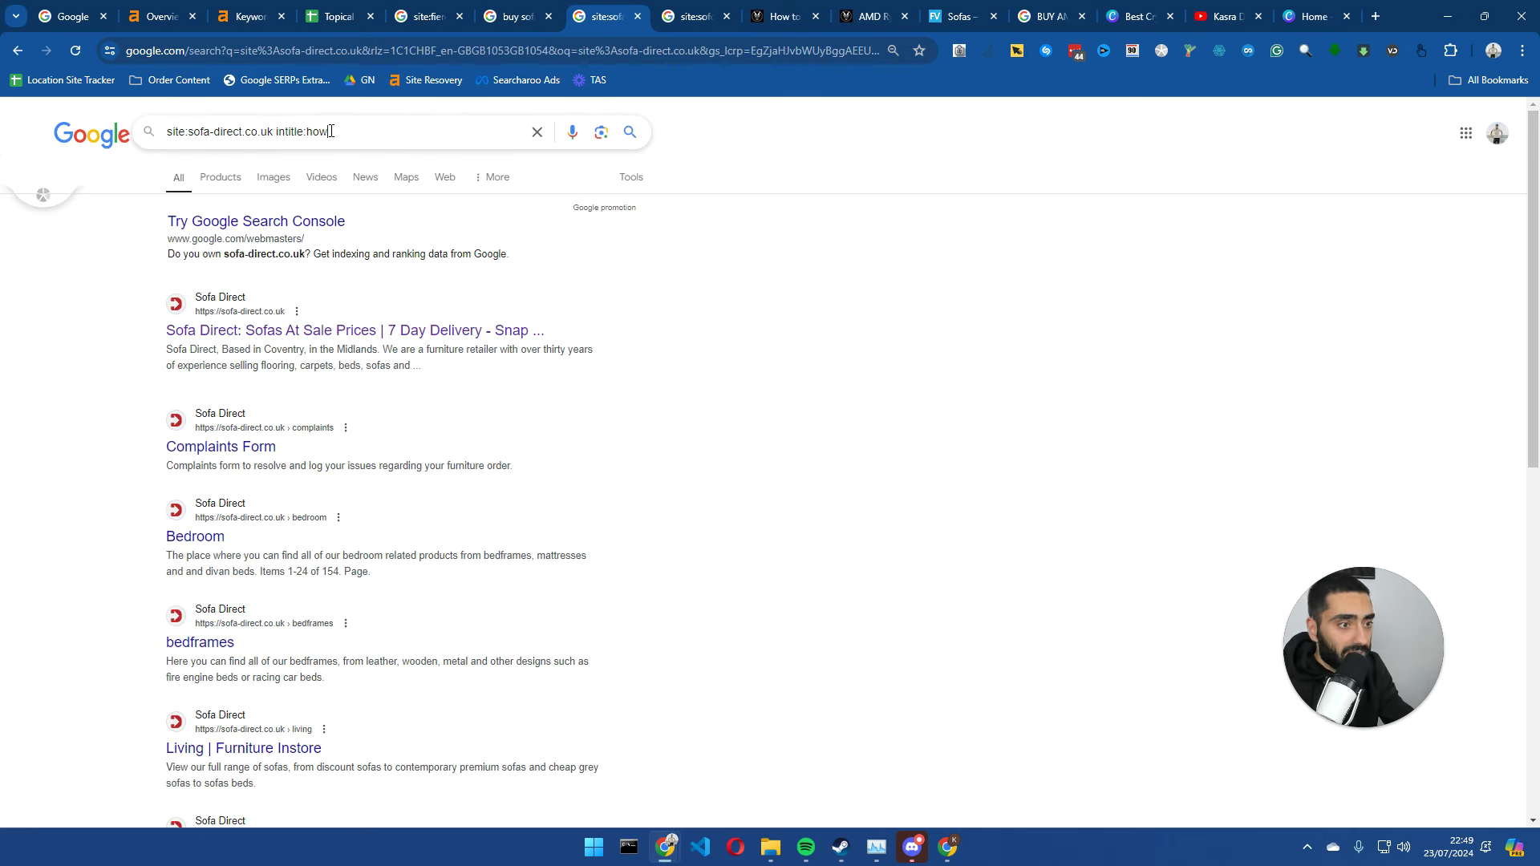
pyautogui.press('Return')
# - Check the filtered Sofa Direct results and open the DFS website from the "buy sofas online" results in a new tab
pyautogui.hotkey('ctrl', 'shift', 'Tab')
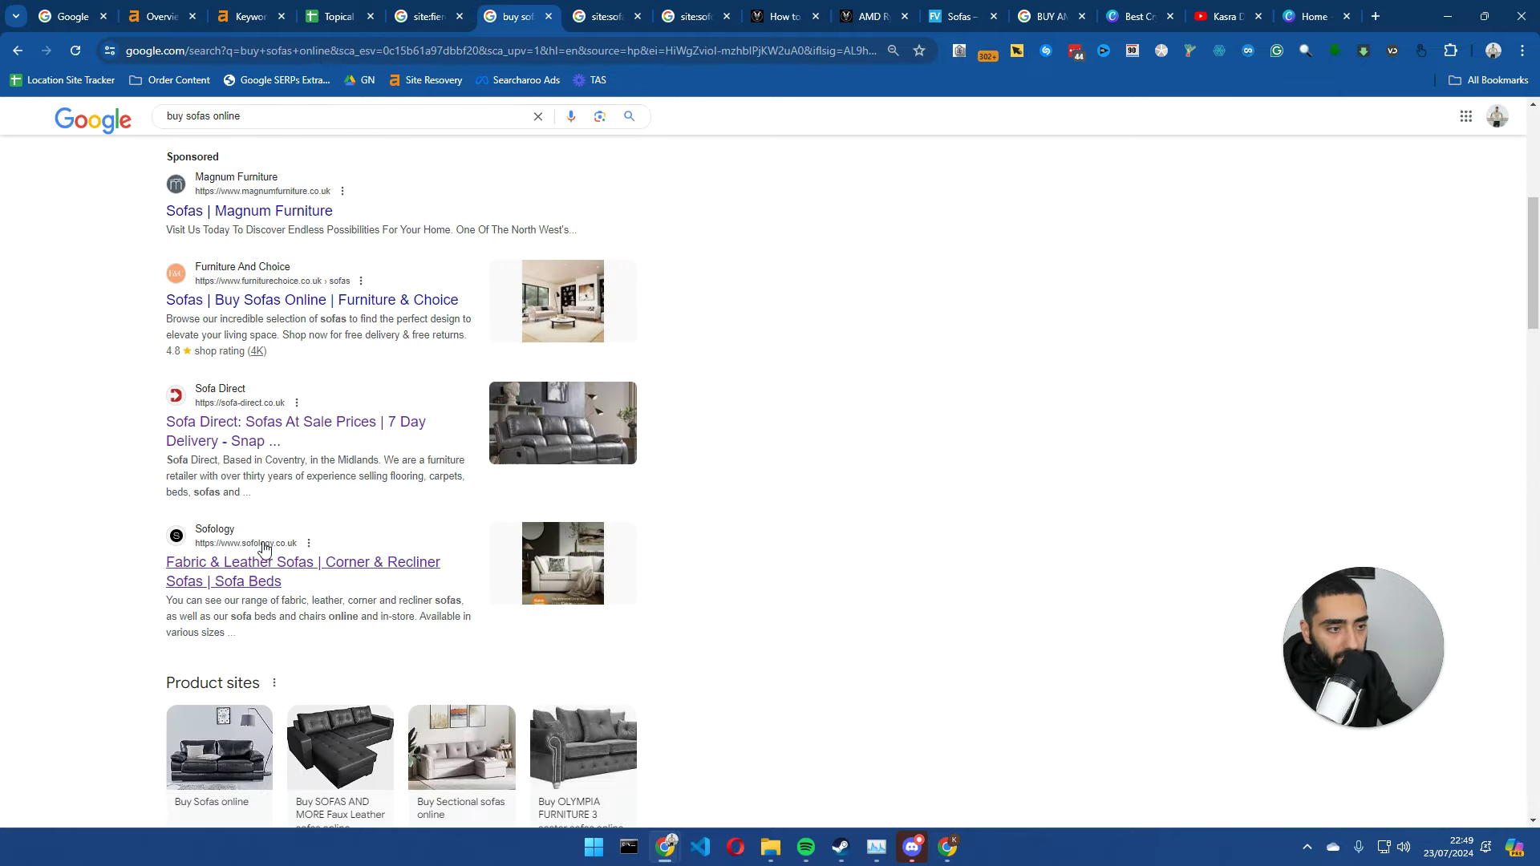
pyautogui.scroll(-9, 138, 447)
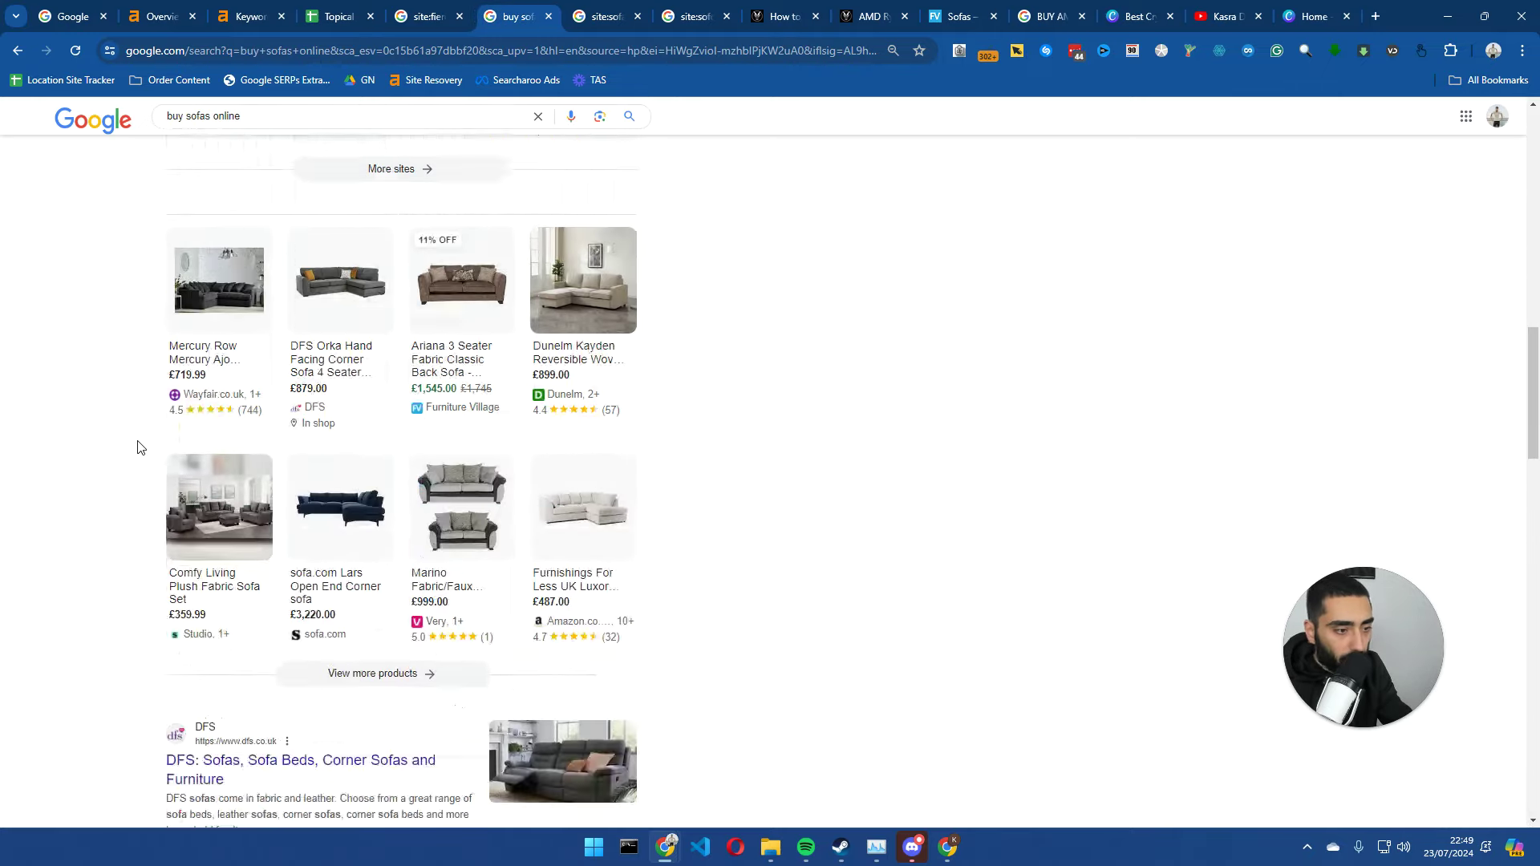
pyautogui.scroll(-5, 138, 446)
pyautogui.click(612, 9)
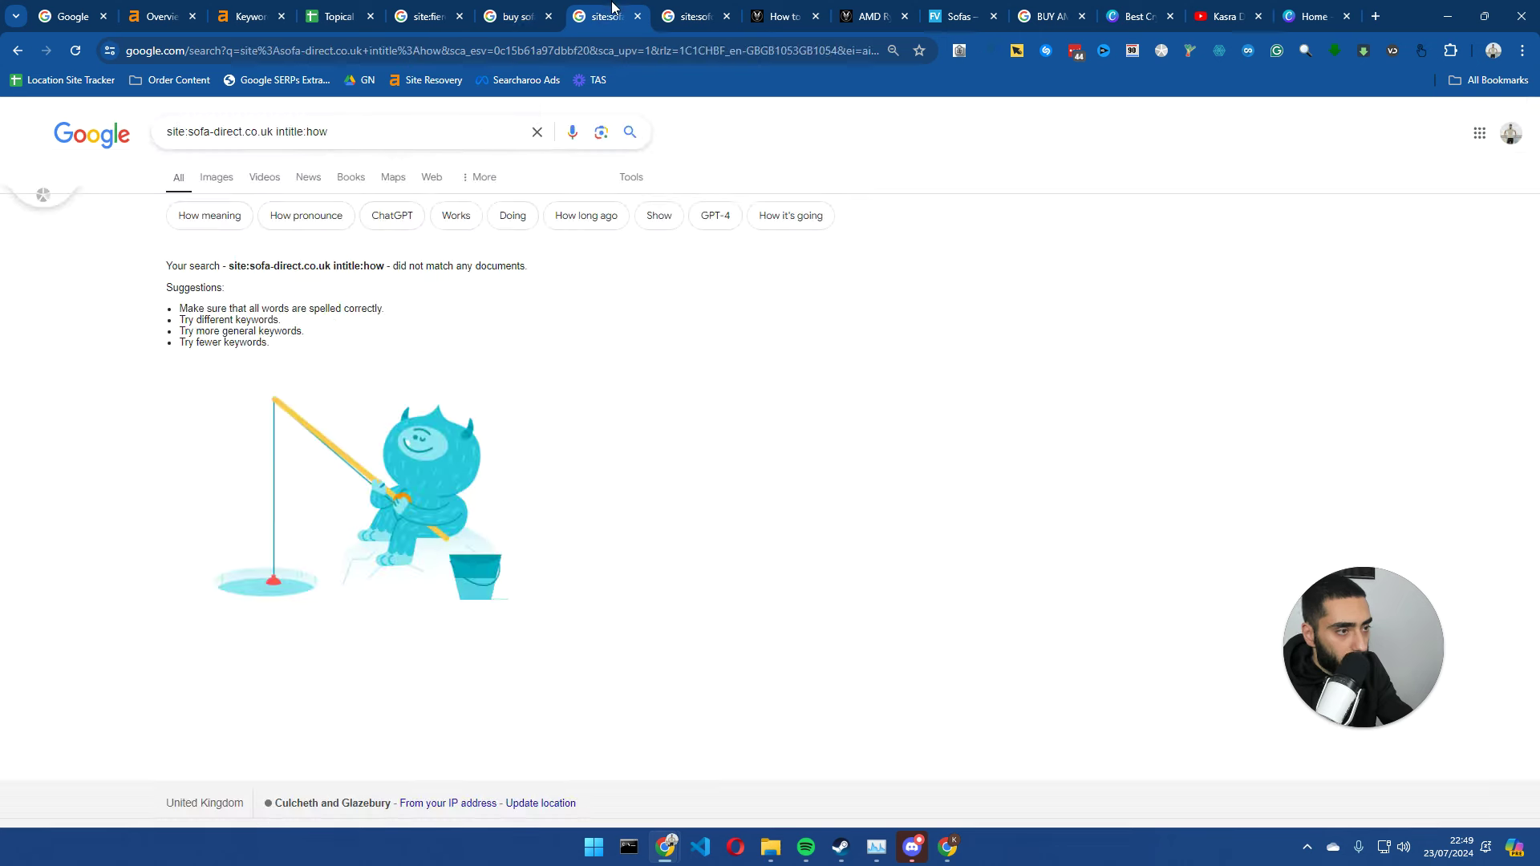
pyautogui.click(536, 9)
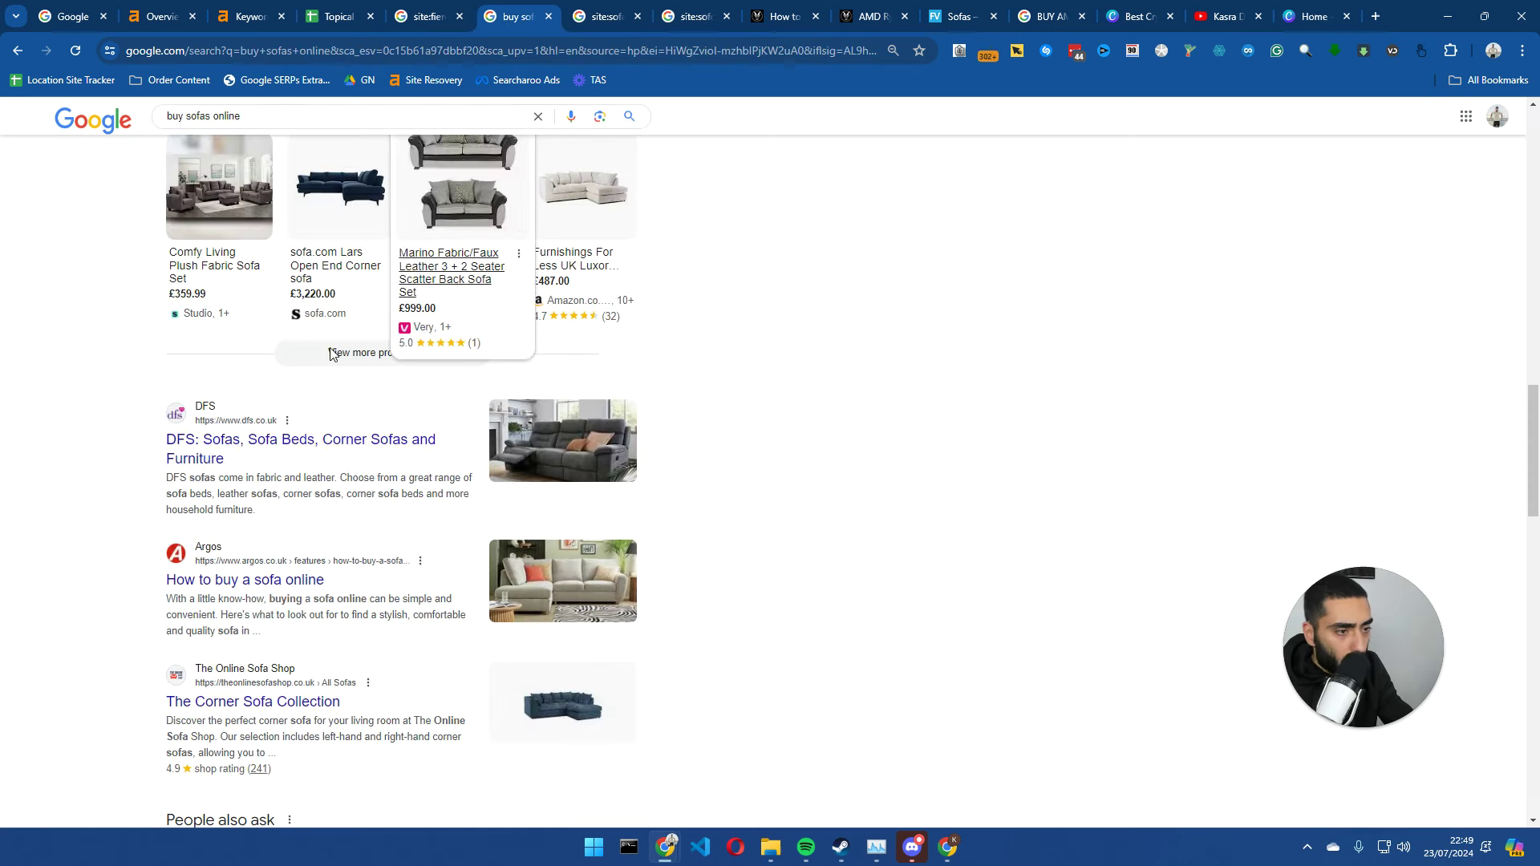
pyautogui.click(226, 450)
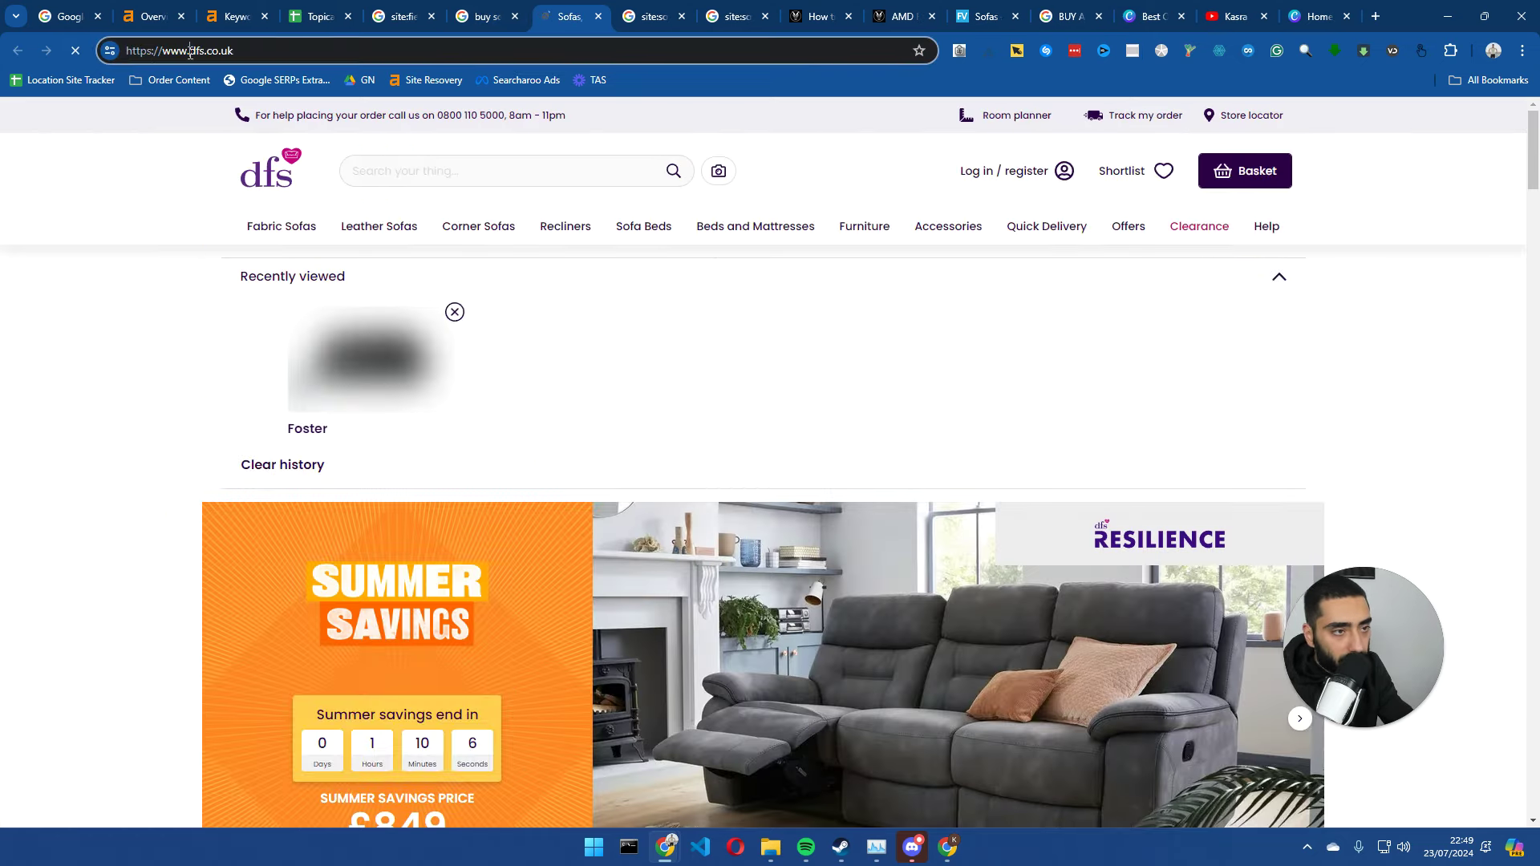
# - Turn the DFS address into the Google query site:dfs.co.uk and run it
pyautogui.moveTo(191, 53); pyautogui.dragTo(109, 55)
pyautogui.write('site:')
pyautogui.press('Return')
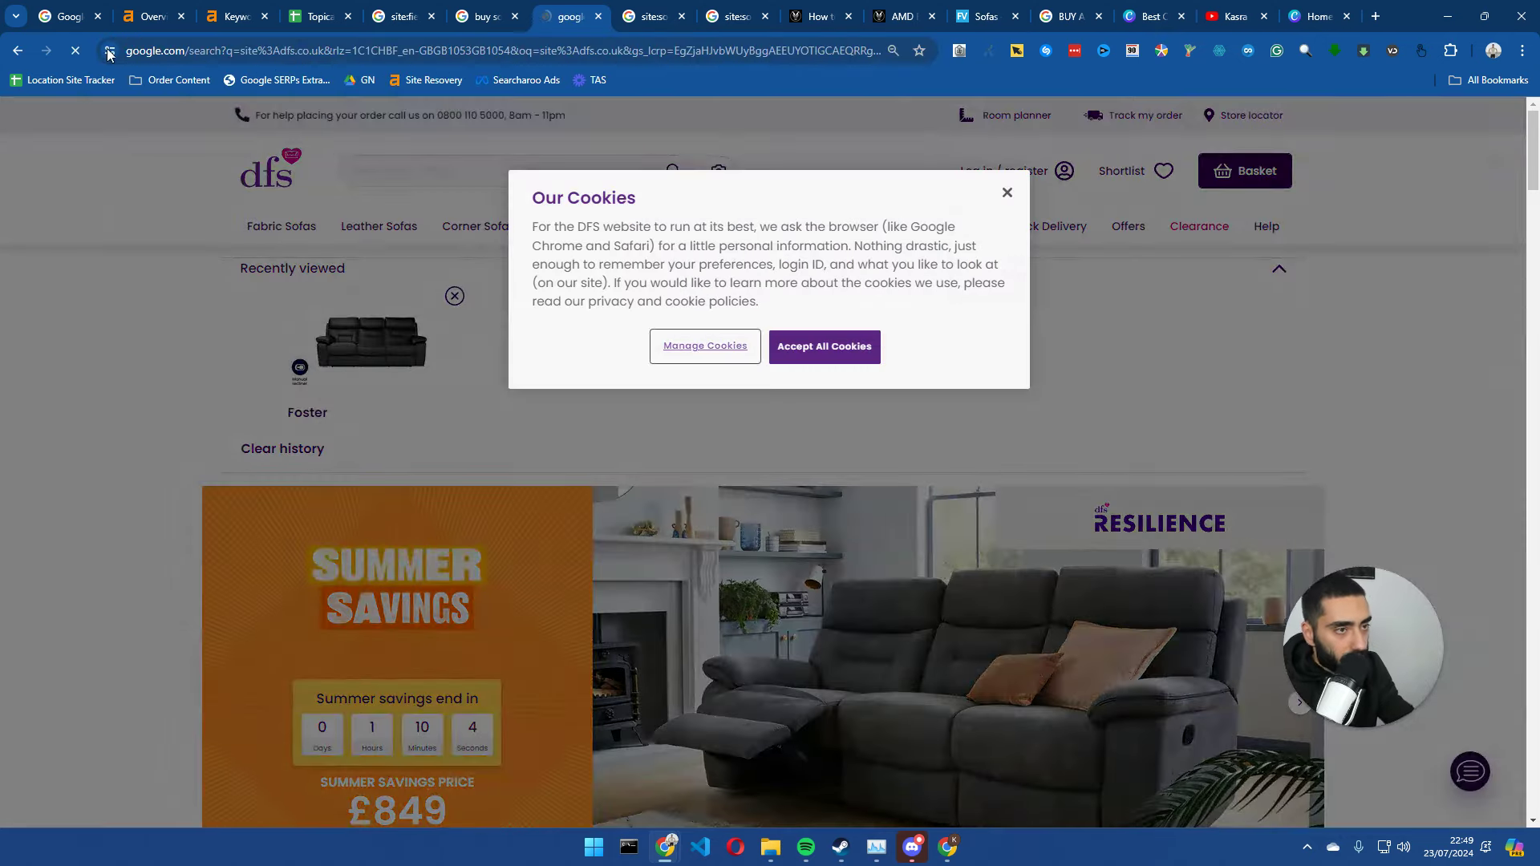
# - Copy intitle:how from the Sofa Direct query into the DFS query, rerun it and close the Sofa Direct tab
pyautogui.hotkey('ctrl', 'Tab')
pyautogui.moveTo(328, 132); pyautogui.dragTo(276, 132)
pyautogui.hotkey('ctrl', 'c')
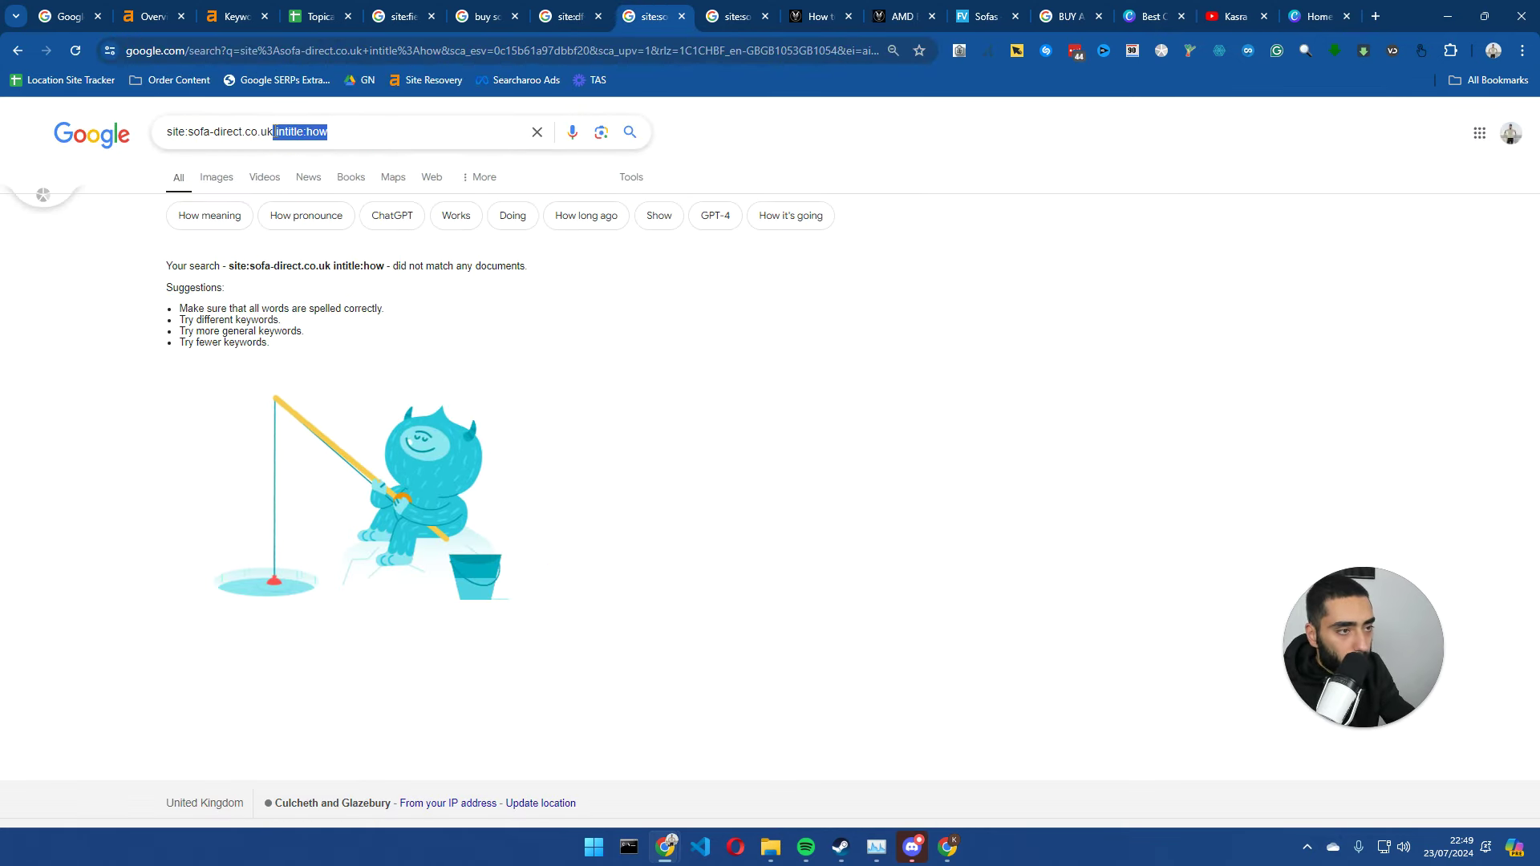
pyautogui.click(581, 8)
pyautogui.click(303, 130)
pyautogui.hotkey('ctrl', 'v')
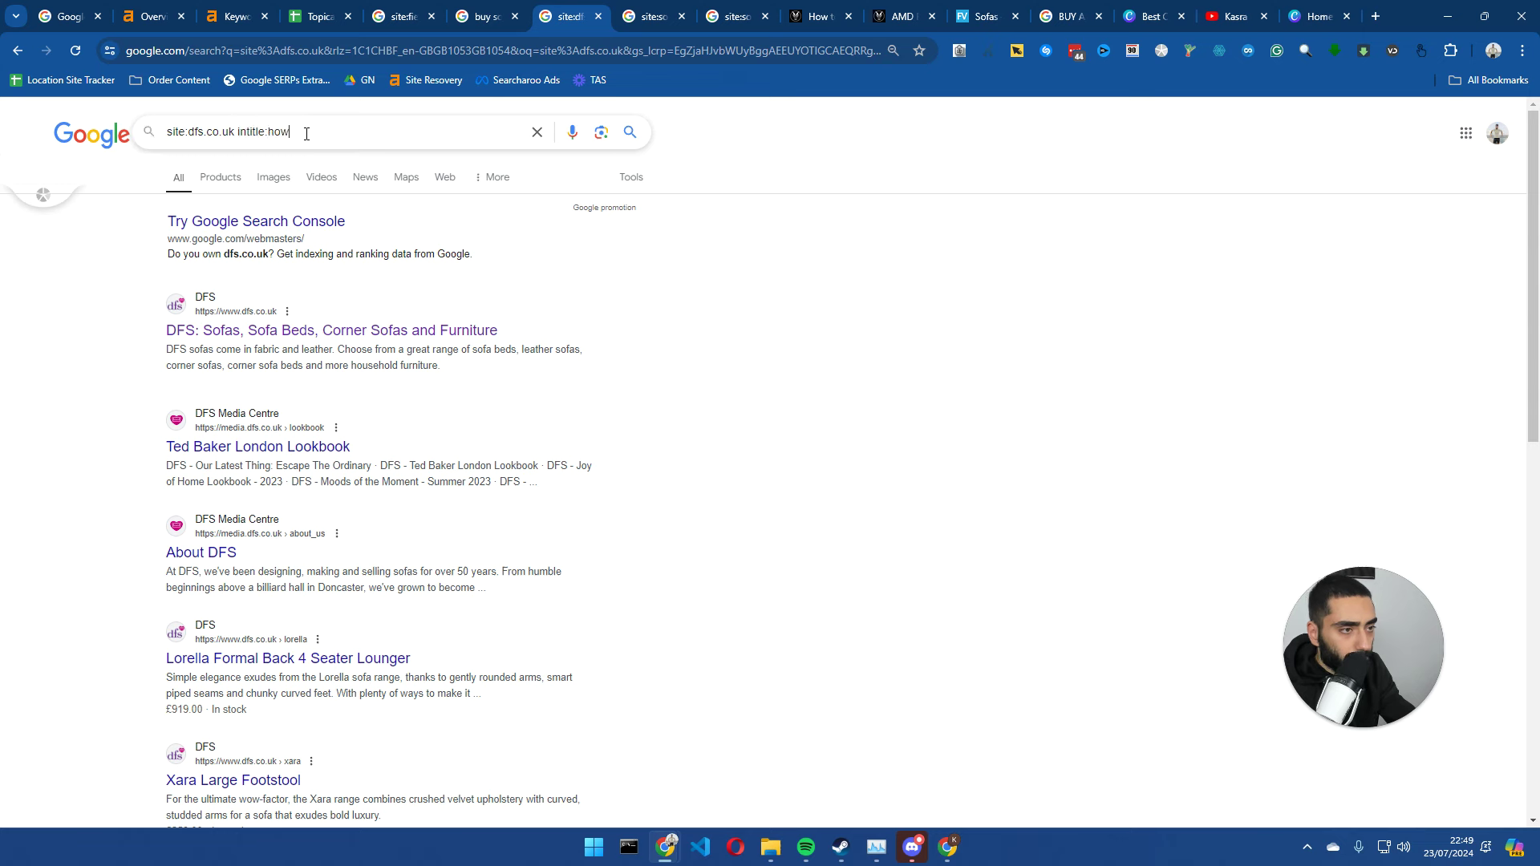
pyautogui.press('Return')
pyautogui.click(682, 17)
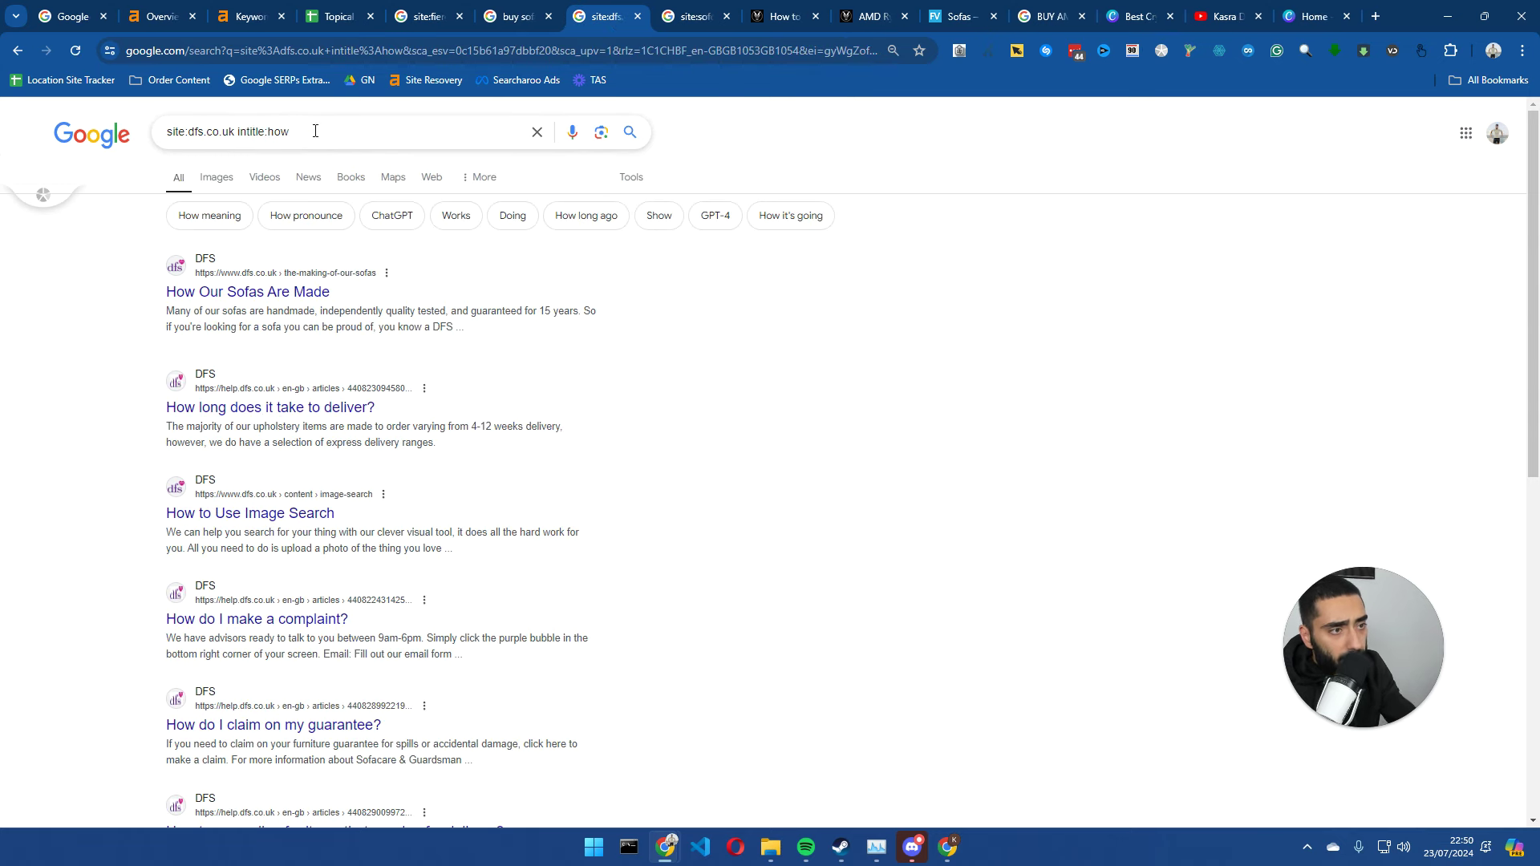
# - Rerun the DFS query without intitle:how for comparison and go back to the filtered results
pyautogui.moveTo(290, 131); pyautogui.dragTo(164, 131)
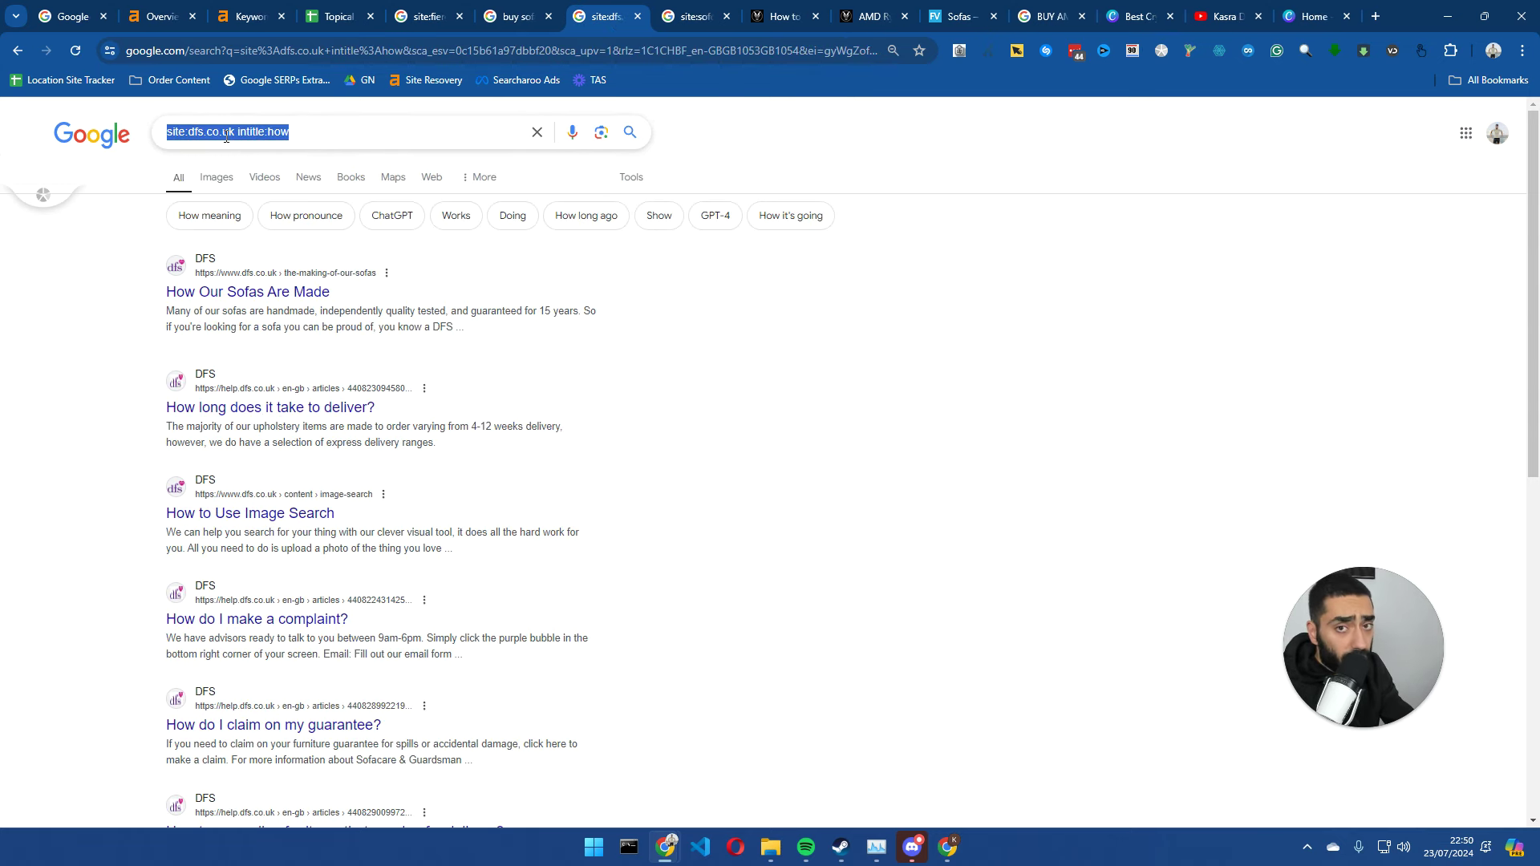
pyautogui.click(199, 138)
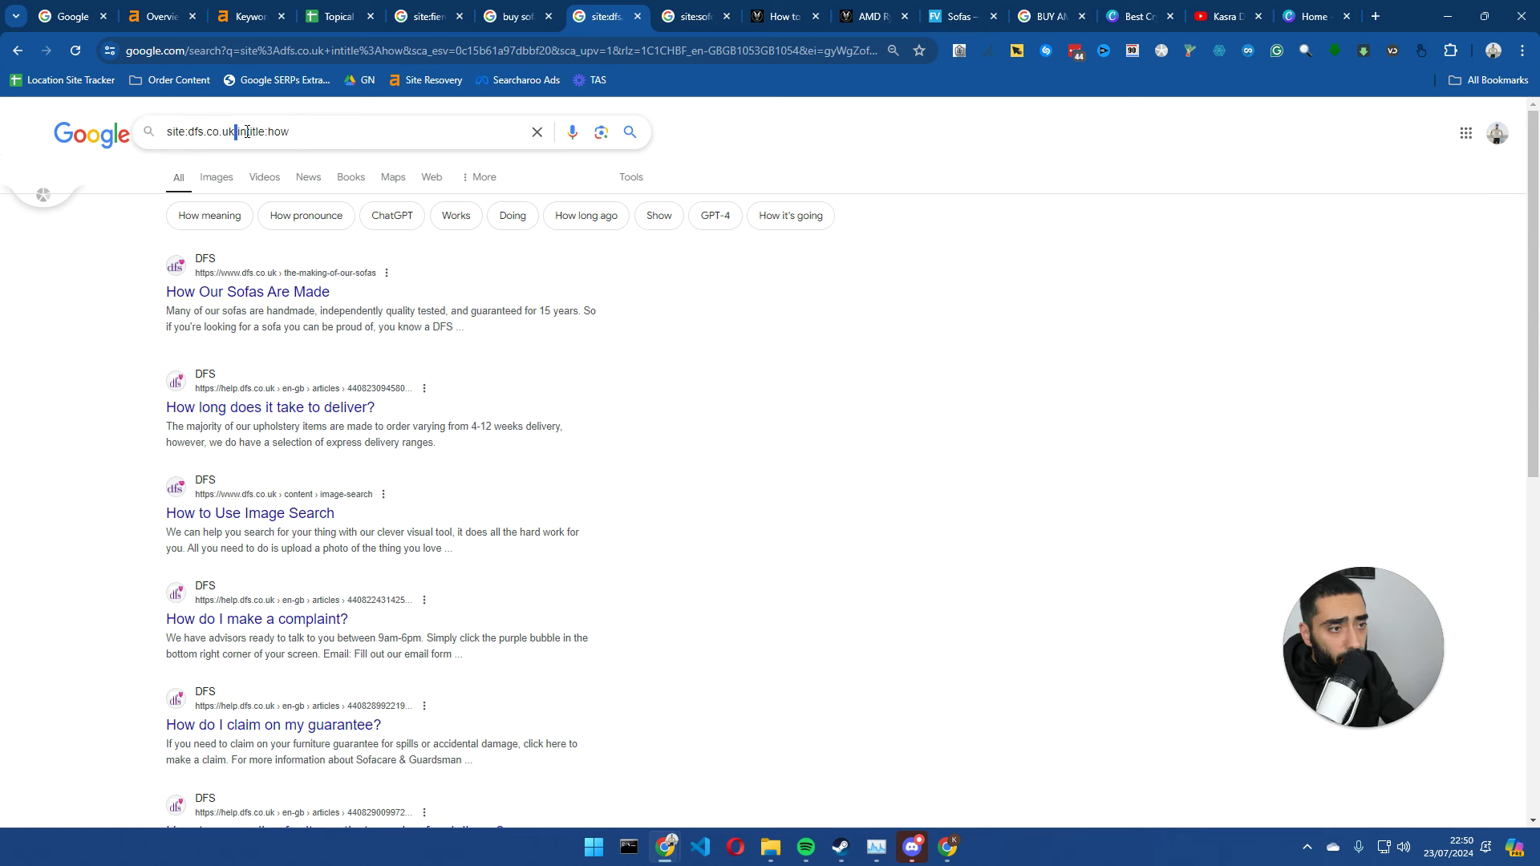
pyautogui.keyDown('shift'); pyautogui.click(342, 134); pyautogui.keyUp('shift')
pyautogui.press('BackSpace')
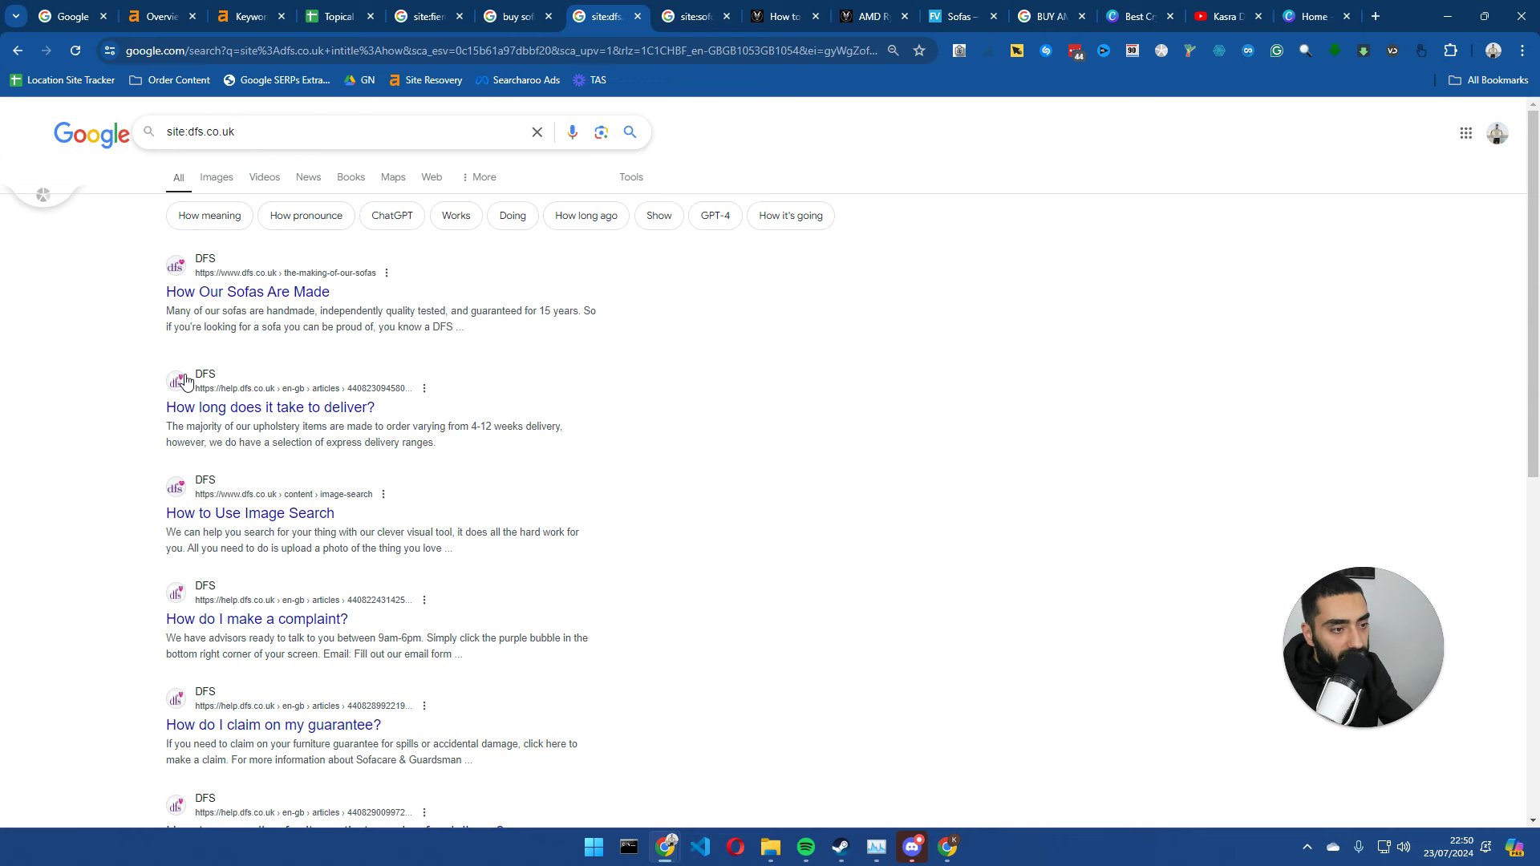
pyautogui.press('Return')
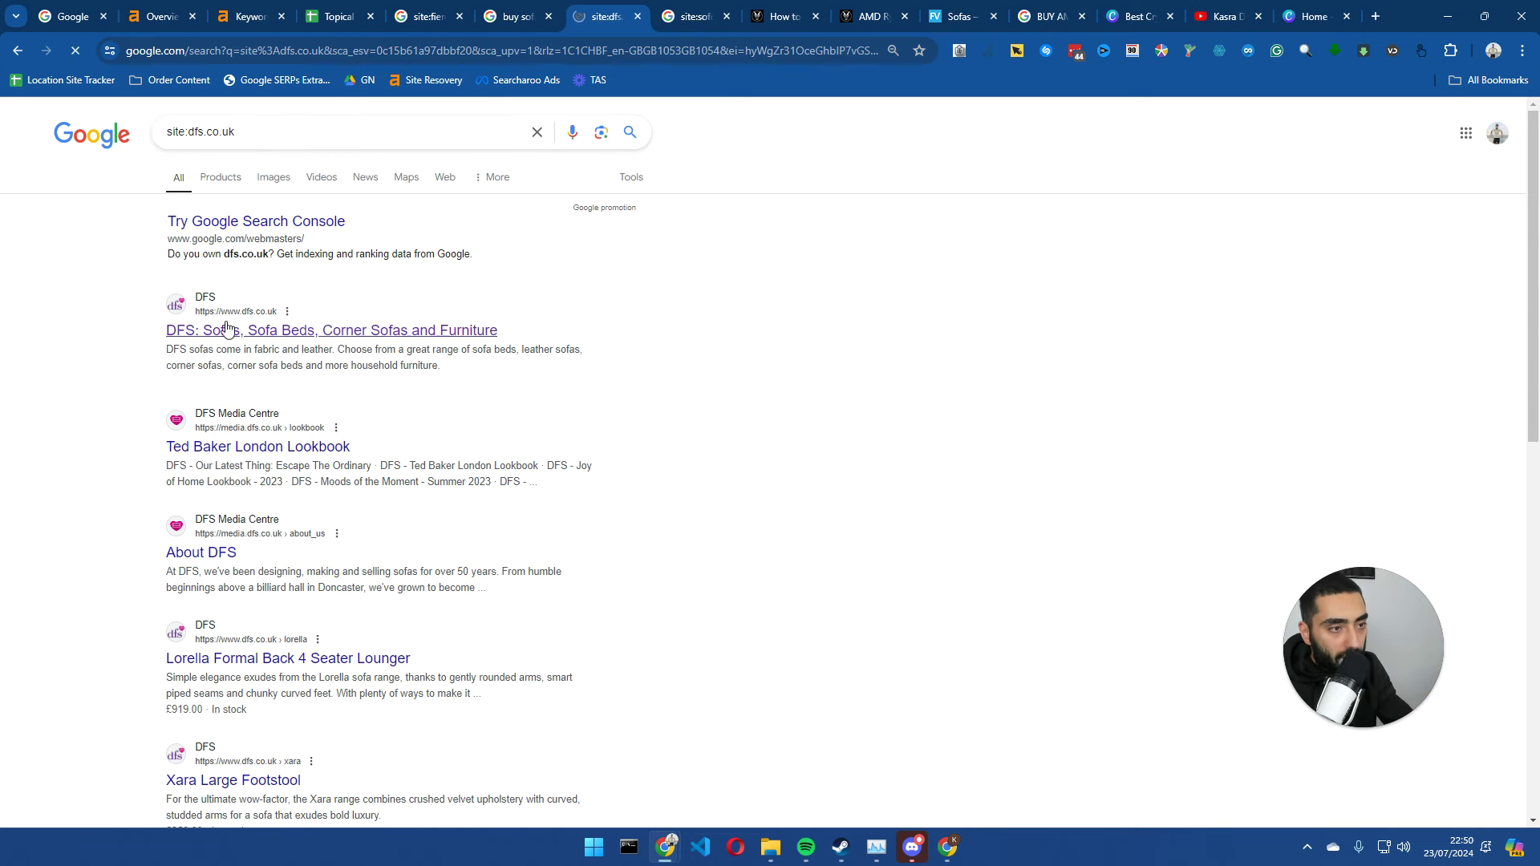
pyautogui.click(19, 50)
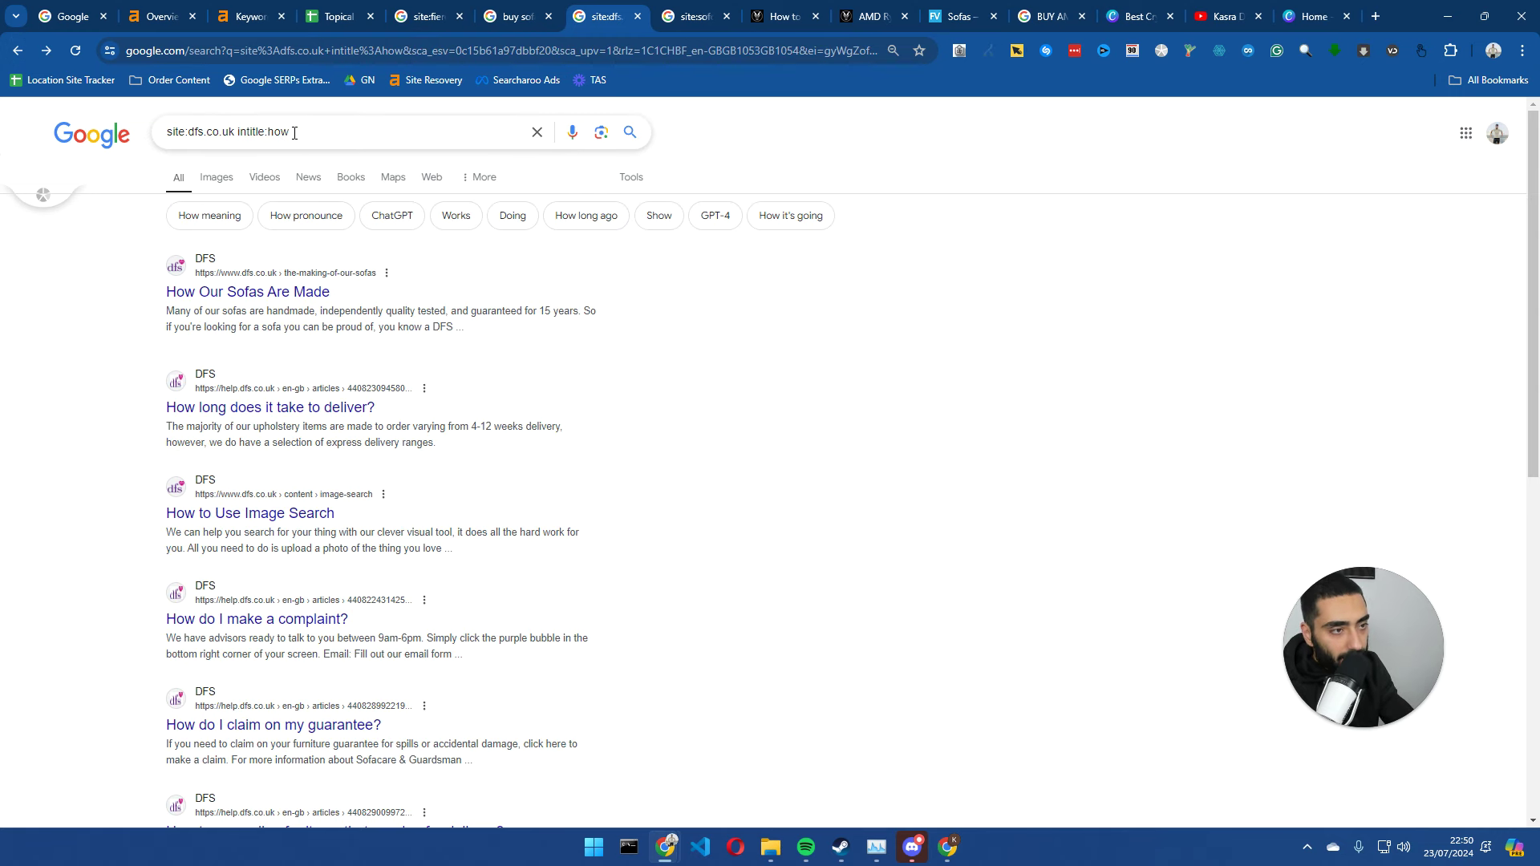
# - Duplicate the DFS results tab and run the copy as site:dfs.co.uk intitle:why
pyautogui.doubleClick(282, 133)
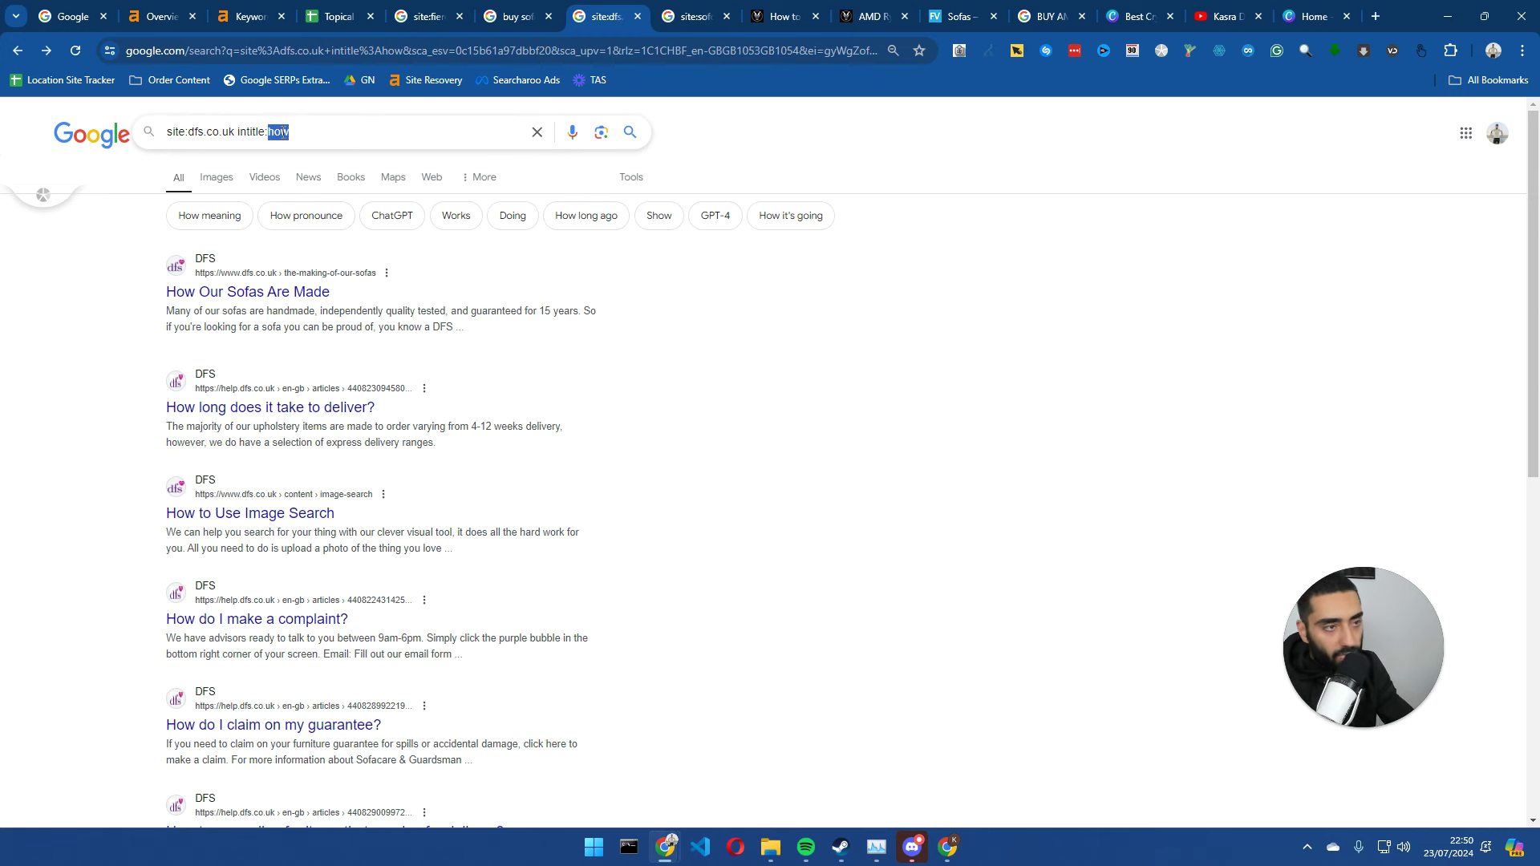
pyautogui.rightClick(600, 14)
pyautogui.click(634, 151)
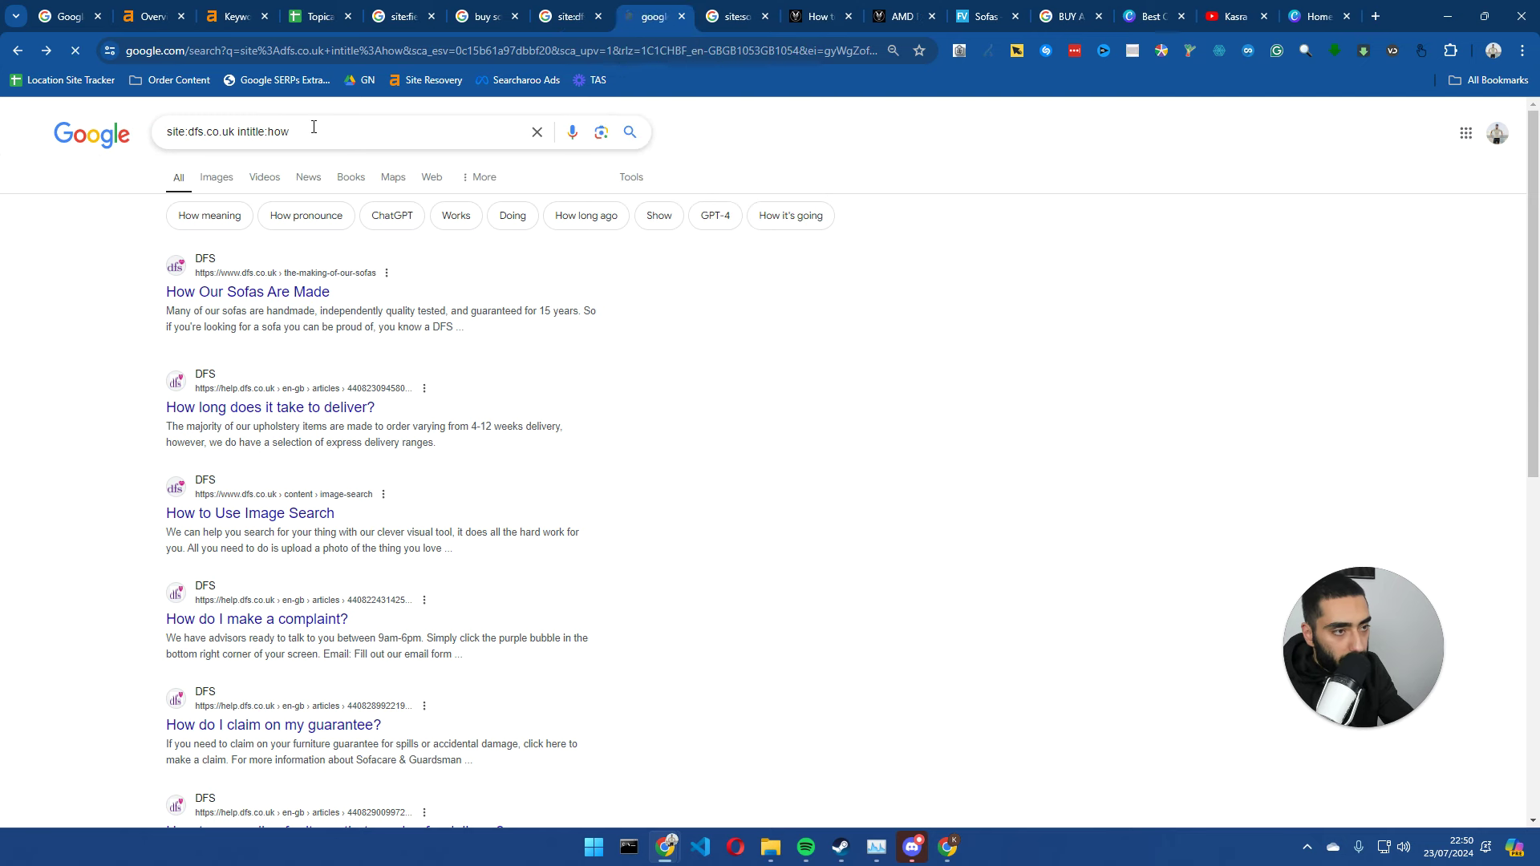
pyautogui.doubleClick(281, 132)
pyautogui.write('why')
pyautogui.press('Return')
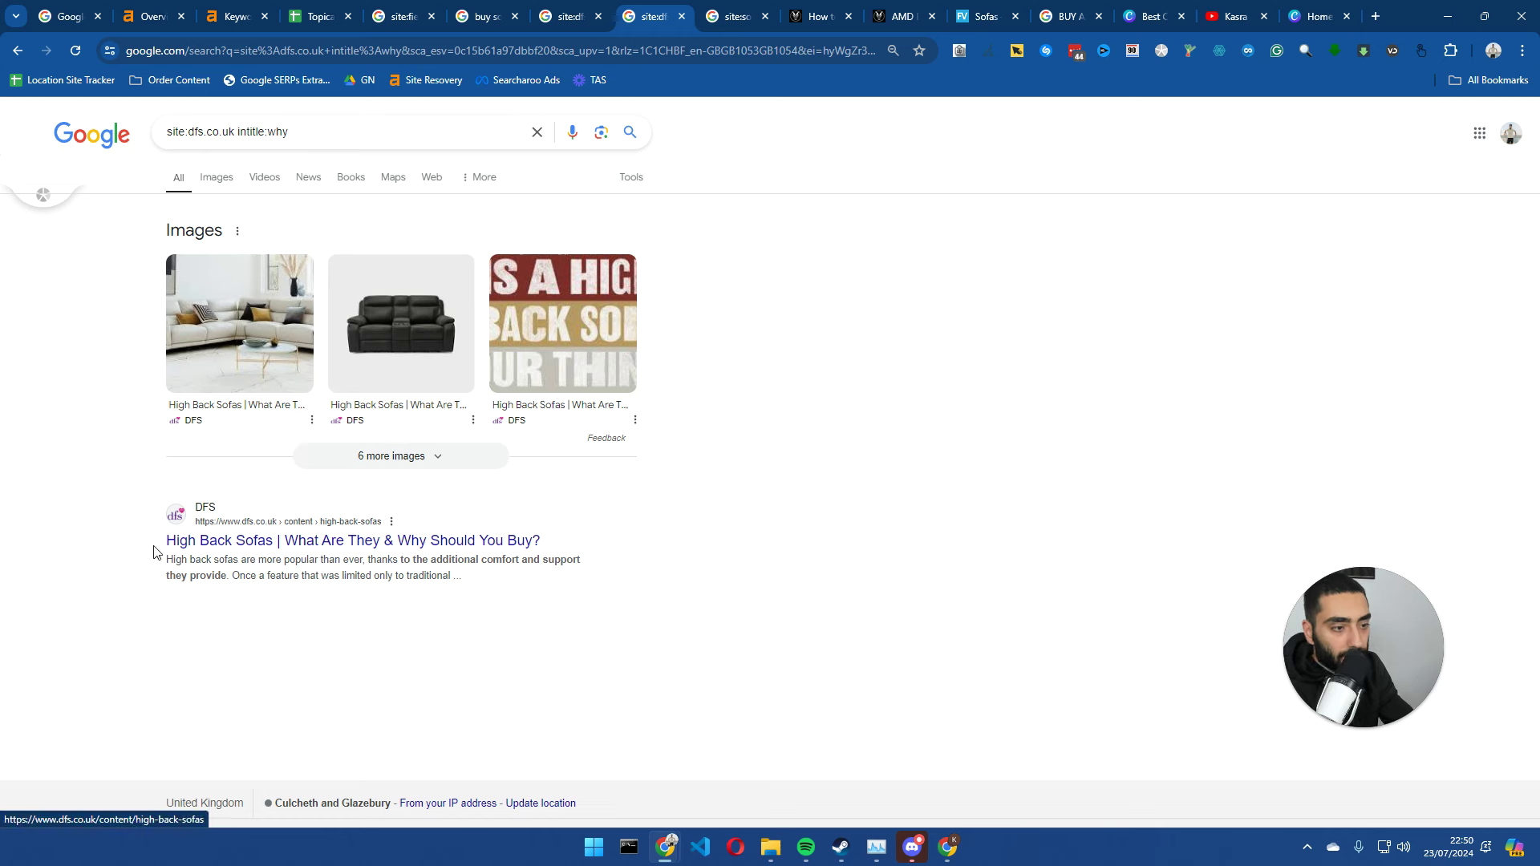
# - Read the High Back Sofas result title, return to the DFS intitle:how results and close the intitle:why tab
pyautogui.moveTo(162, 552); pyautogui.dragTo(489, 543)
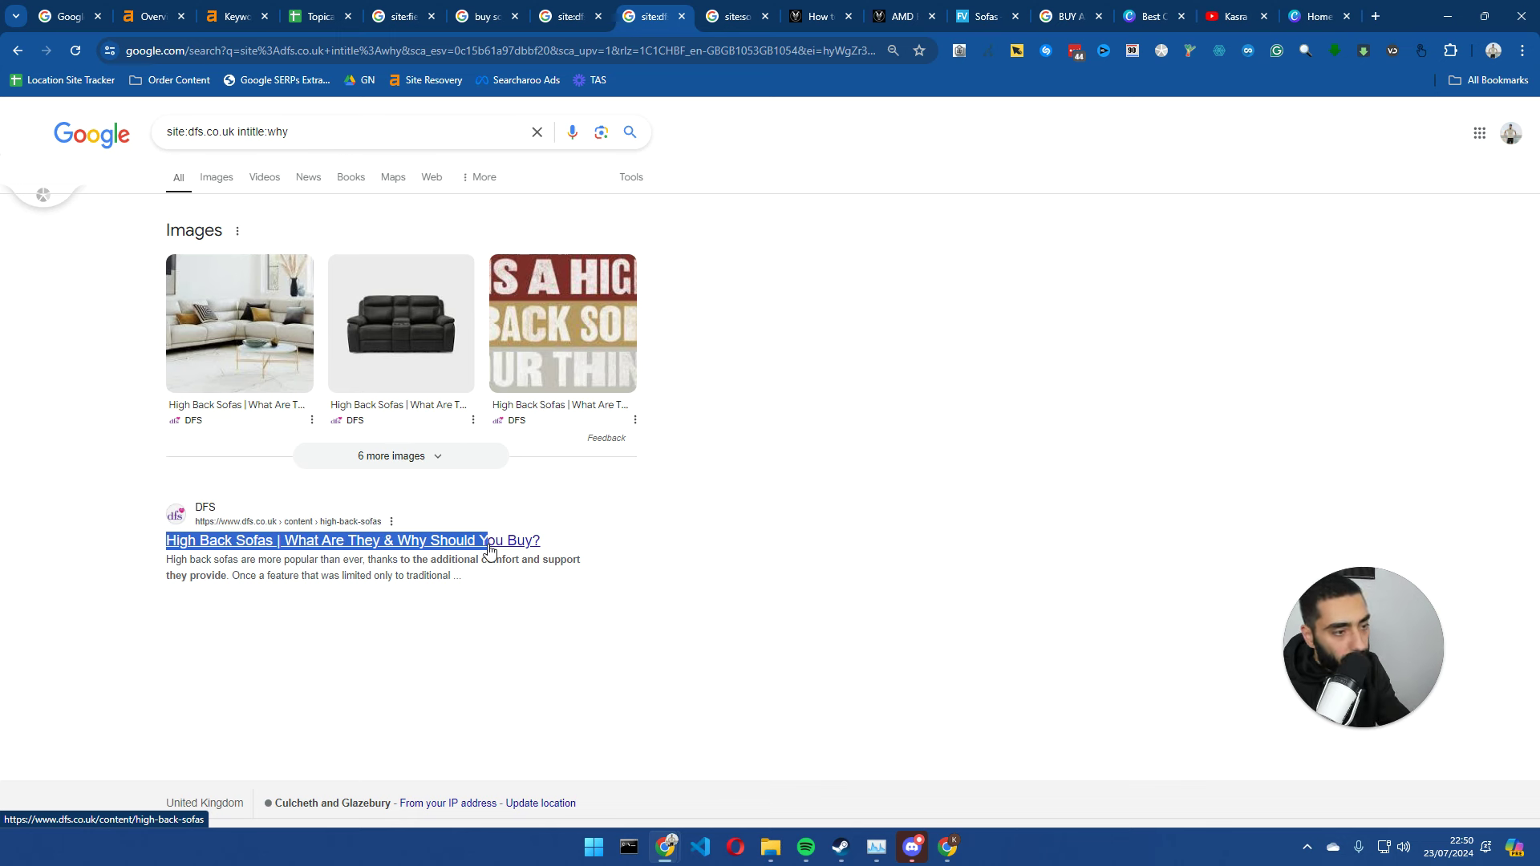
pyautogui.click(479, 548)
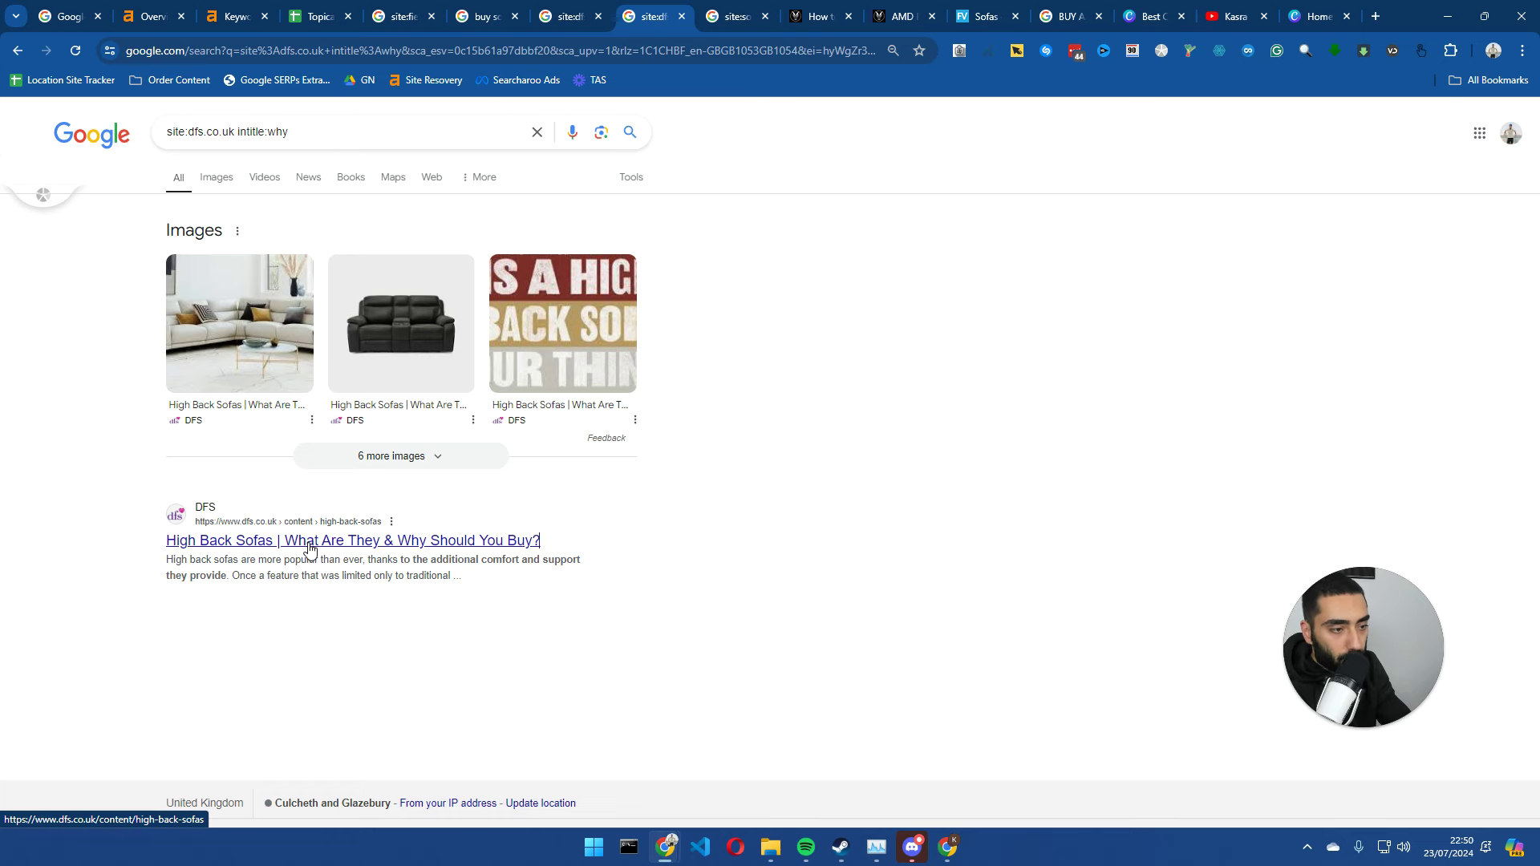
pyautogui.click(591, 6)
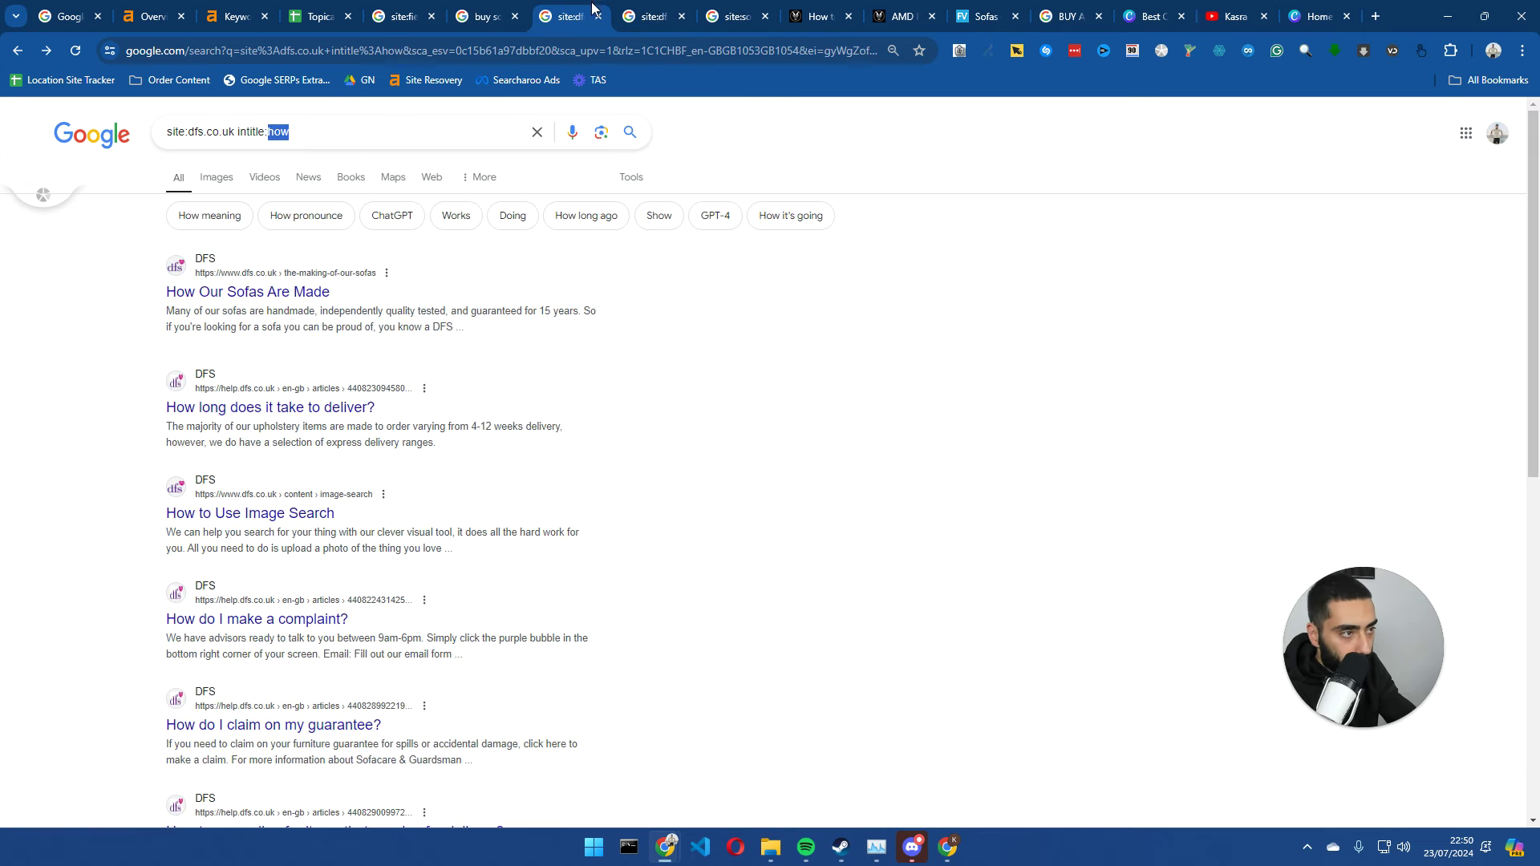
pyautogui.middleClick(640, 20)
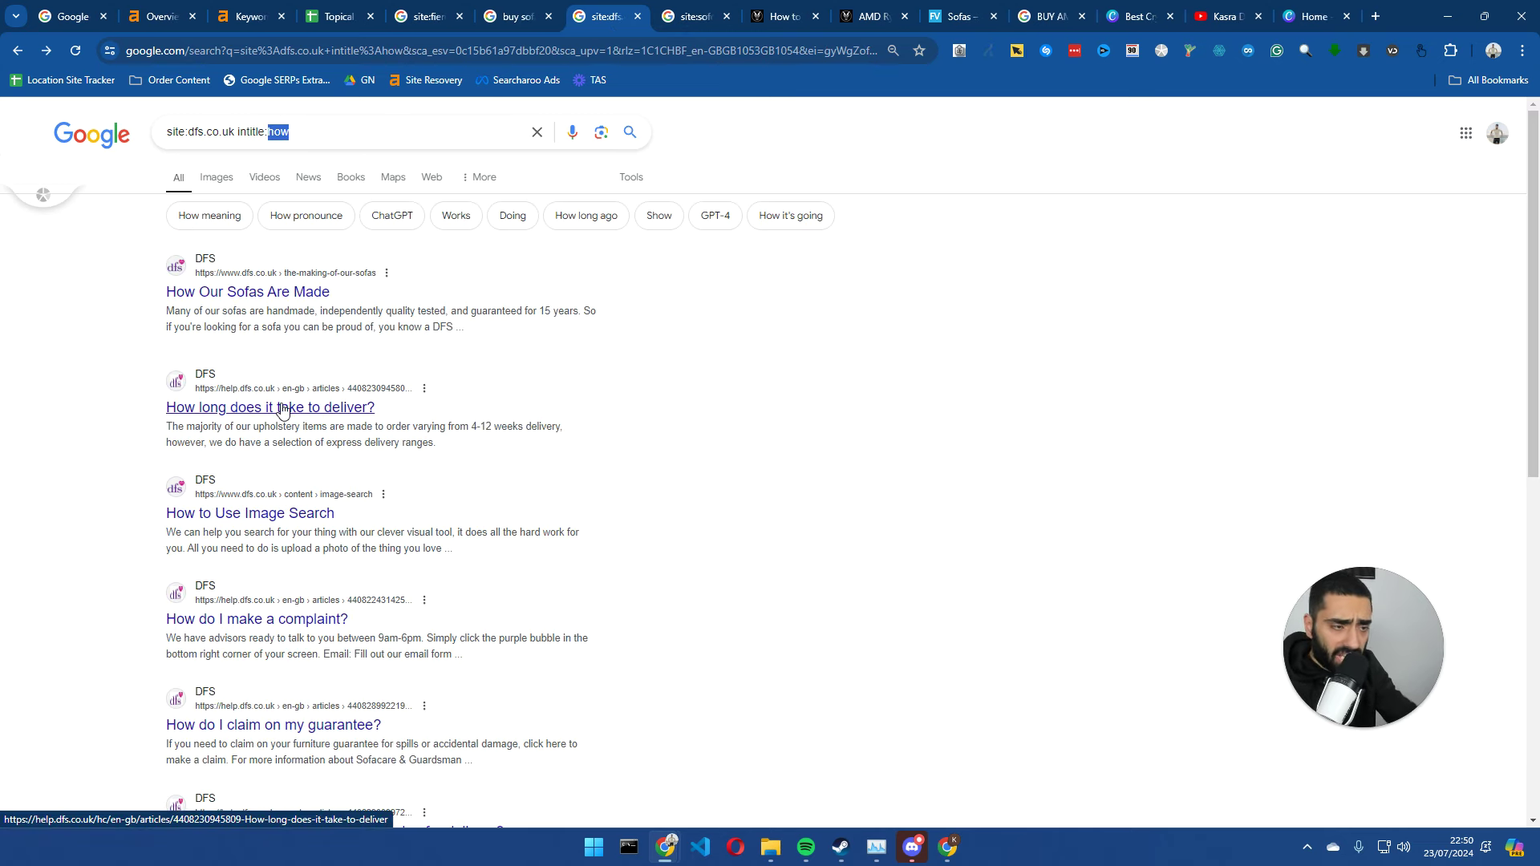
# - Copy the result title How Our Sofas Are Made into Cold cell C12, placing the DFS results tab beside the sheet's tab
pyautogui.moveTo(159, 293); pyautogui.dragTo(353, 294)
pyautogui.hotkey('ctrl', 'c')
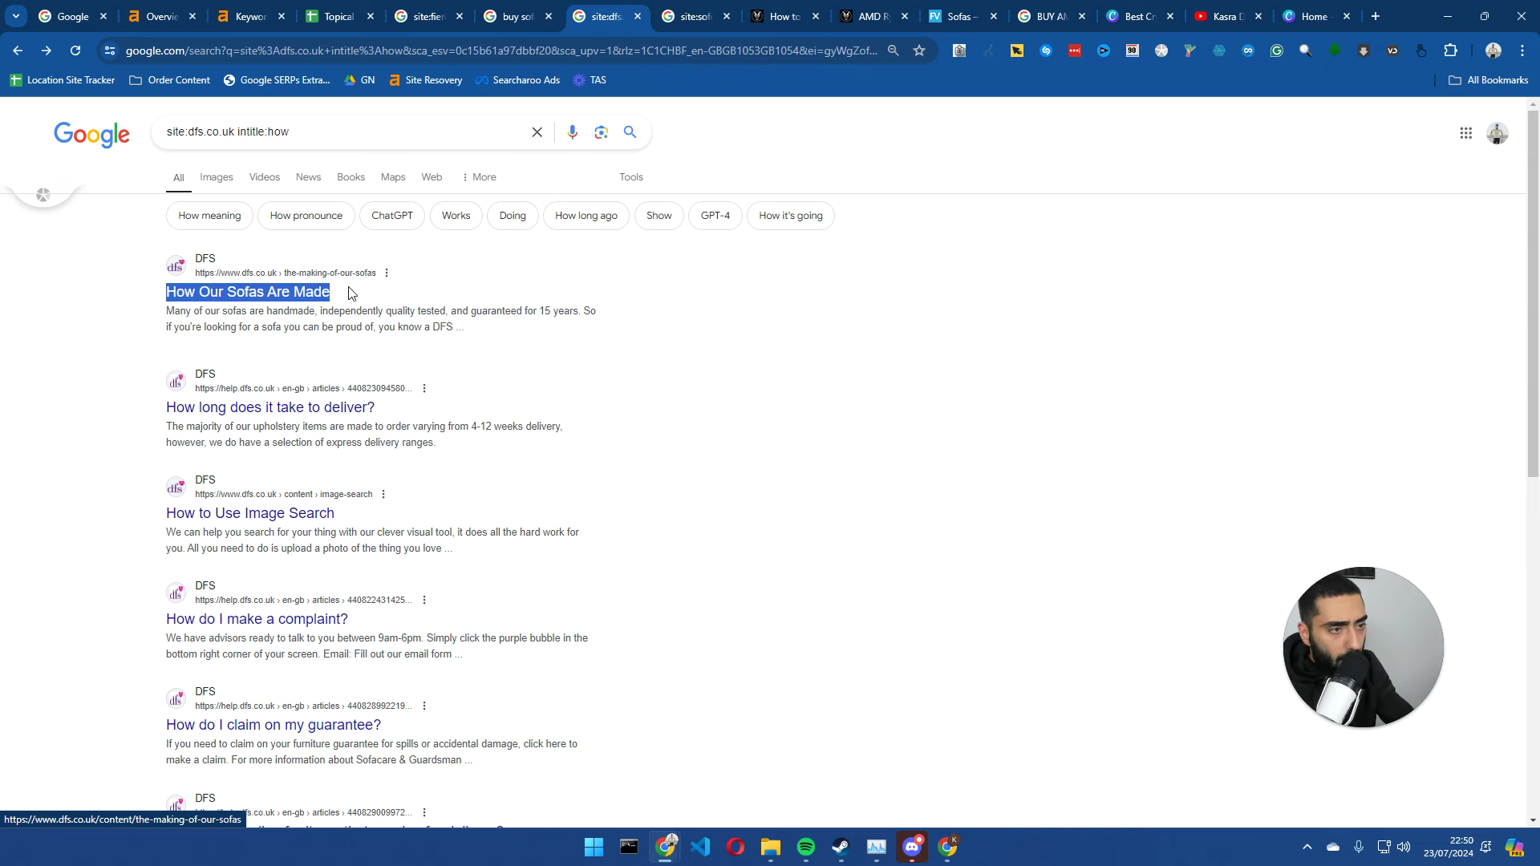
pyautogui.moveTo(602, 16); pyautogui.dragTo(425, 16)
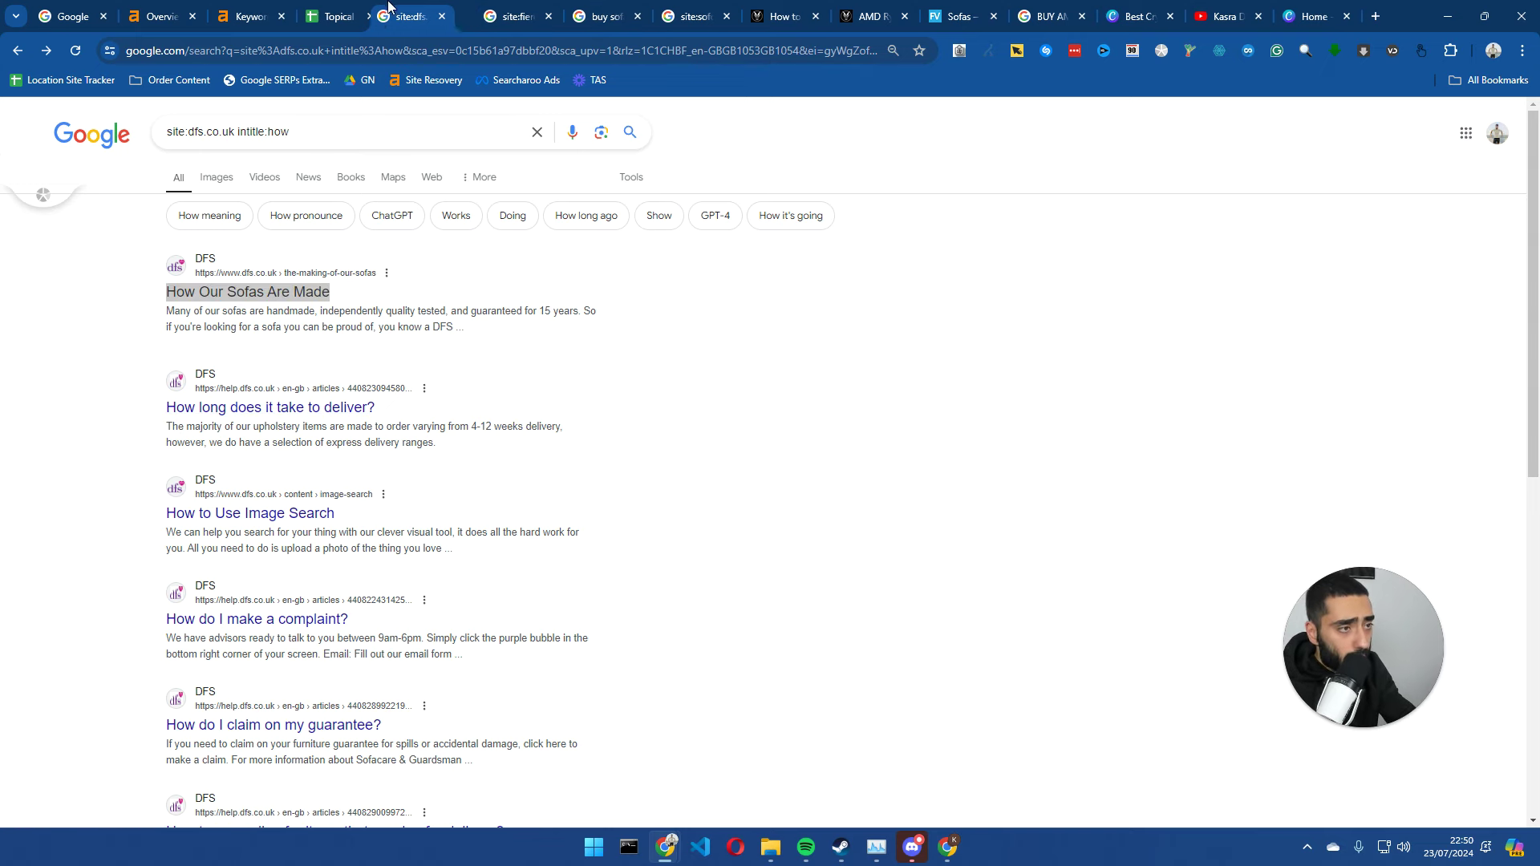
pyautogui.click(337, 16)
pyautogui.moveTo(244, 464); pyautogui.dragTo(796, 470)
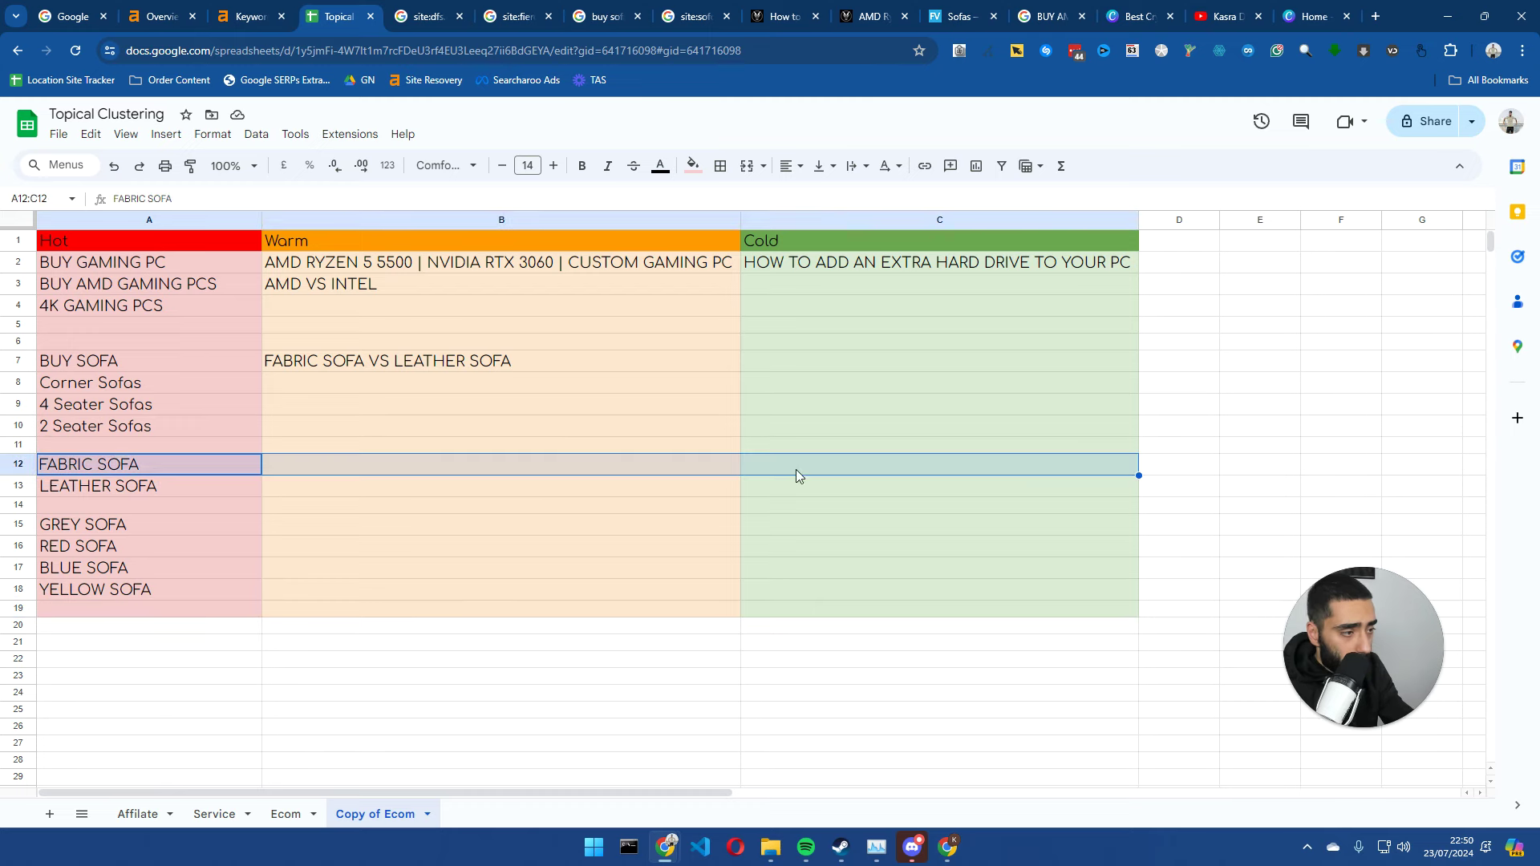
pyautogui.click(796, 464)
pyautogui.hotkey('ctrl', 'v')
pyautogui.press('Return')
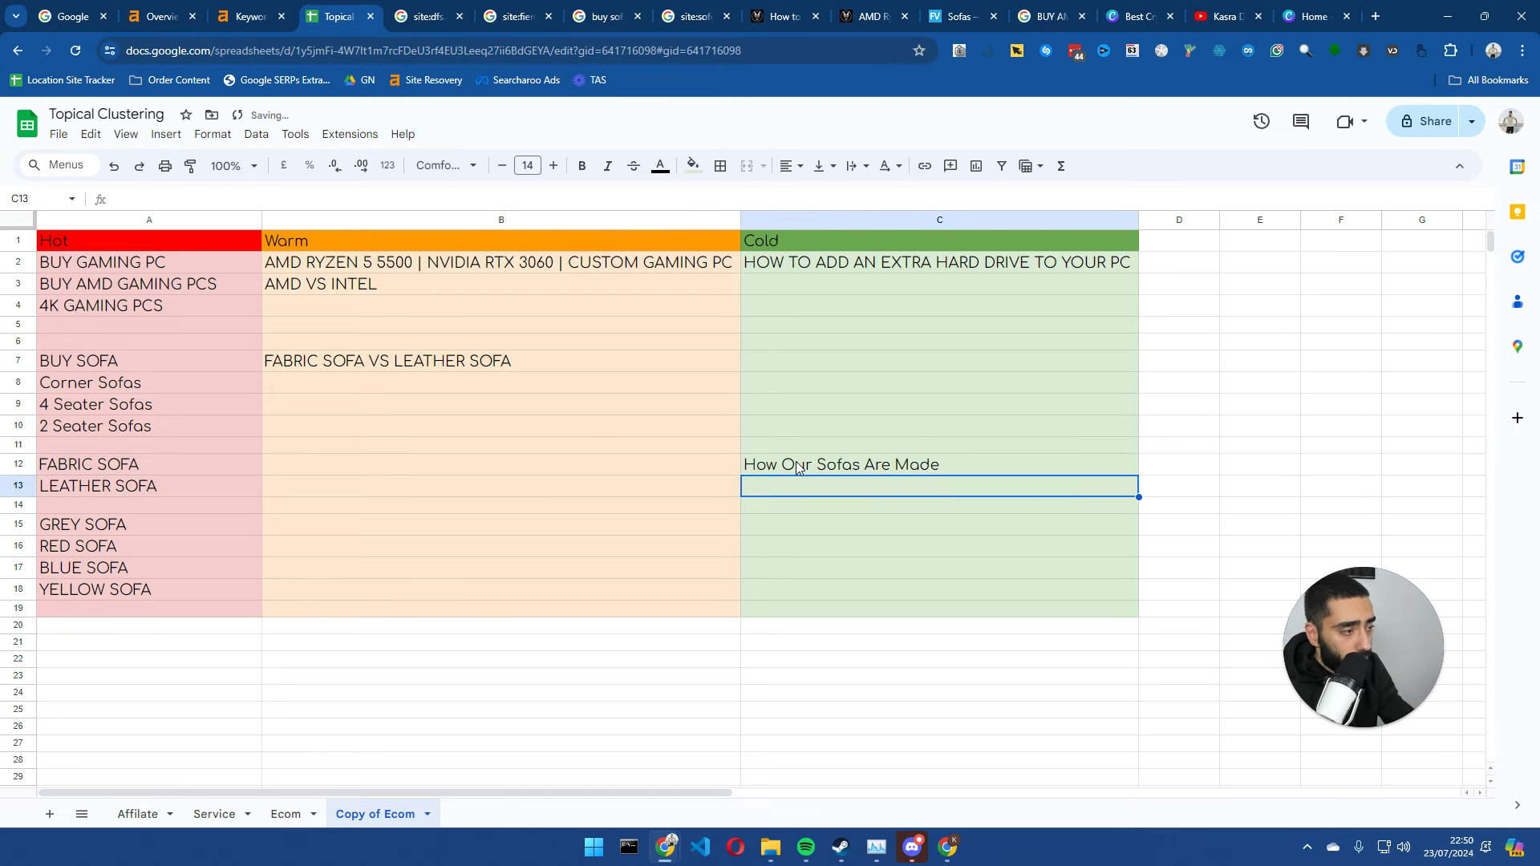
# - Examine the DFS intitle:how results for sofa topics suitable for the Cold column, including delivery, guarantee, care and sleep titles
pyautogui.click(425, 16)
pyautogui.moveTo(161, 408); pyautogui.dragTo(375, 407)
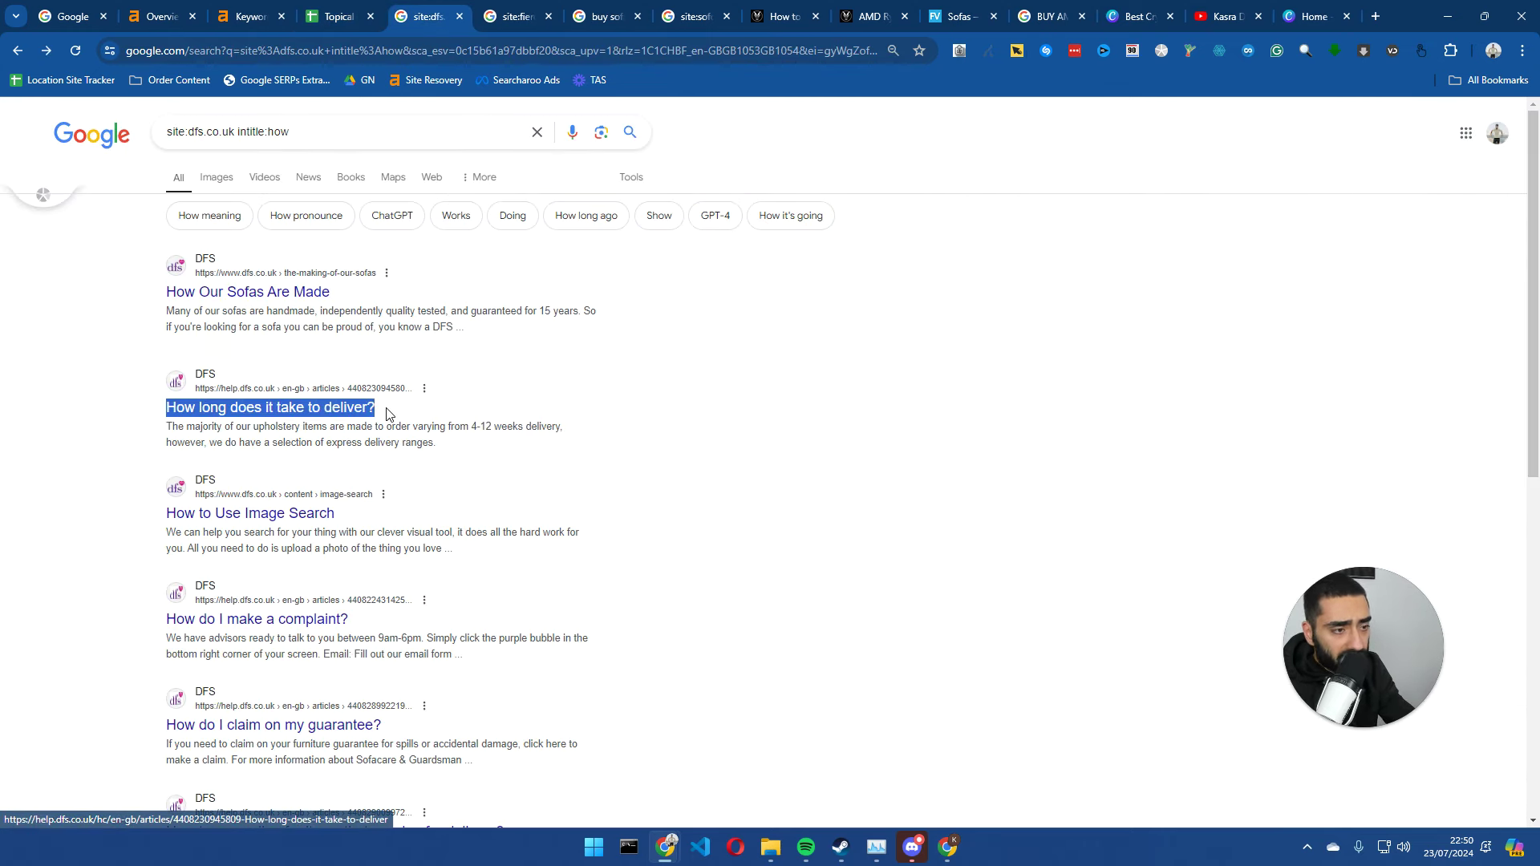
pyautogui.scroll(-3, 163, 536)
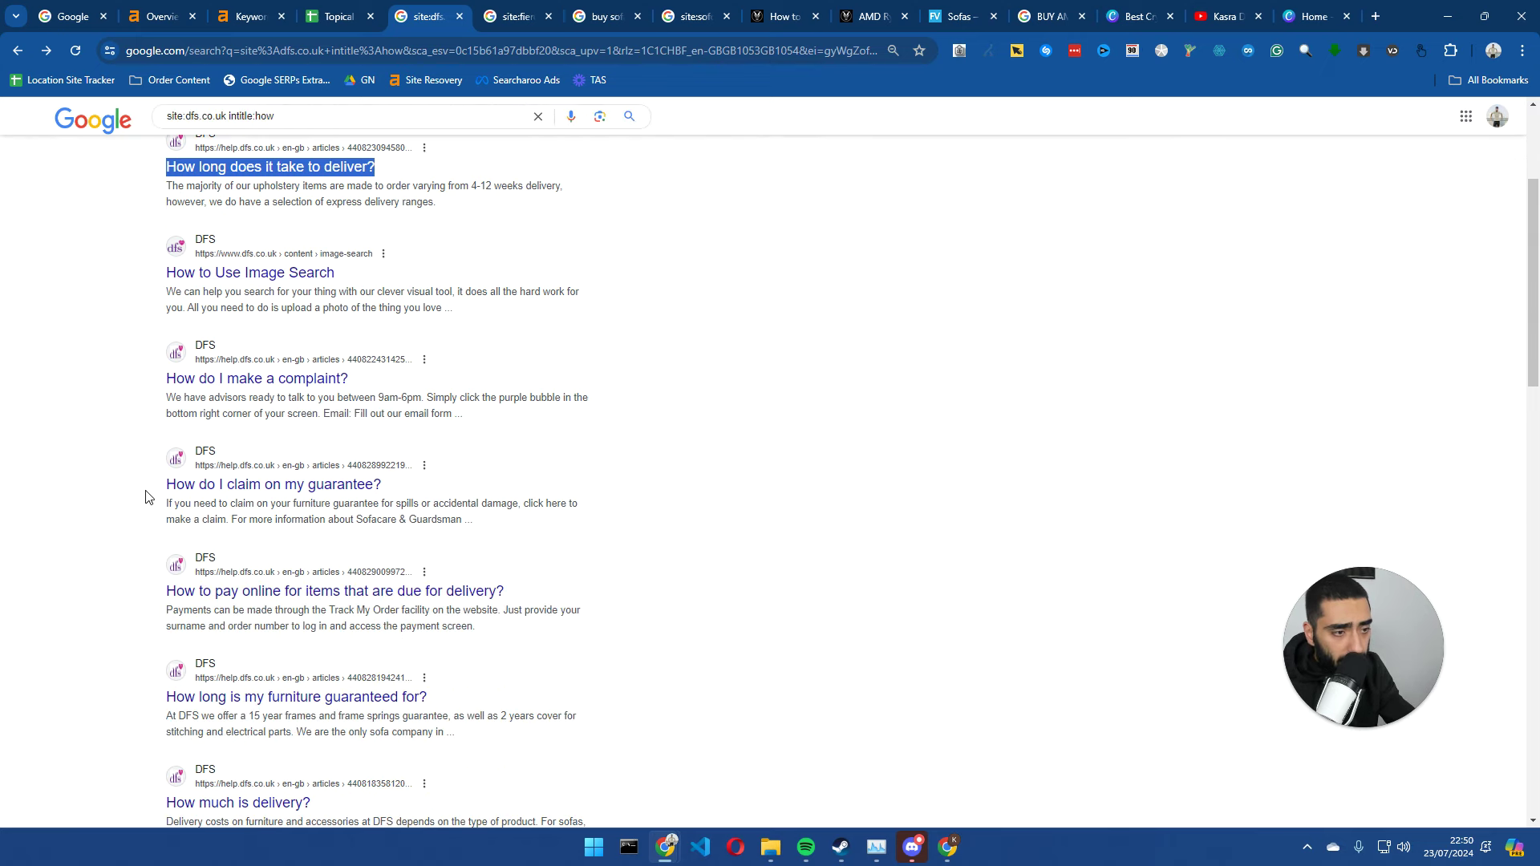
pyautogui.scroll(-3, 151, 497)
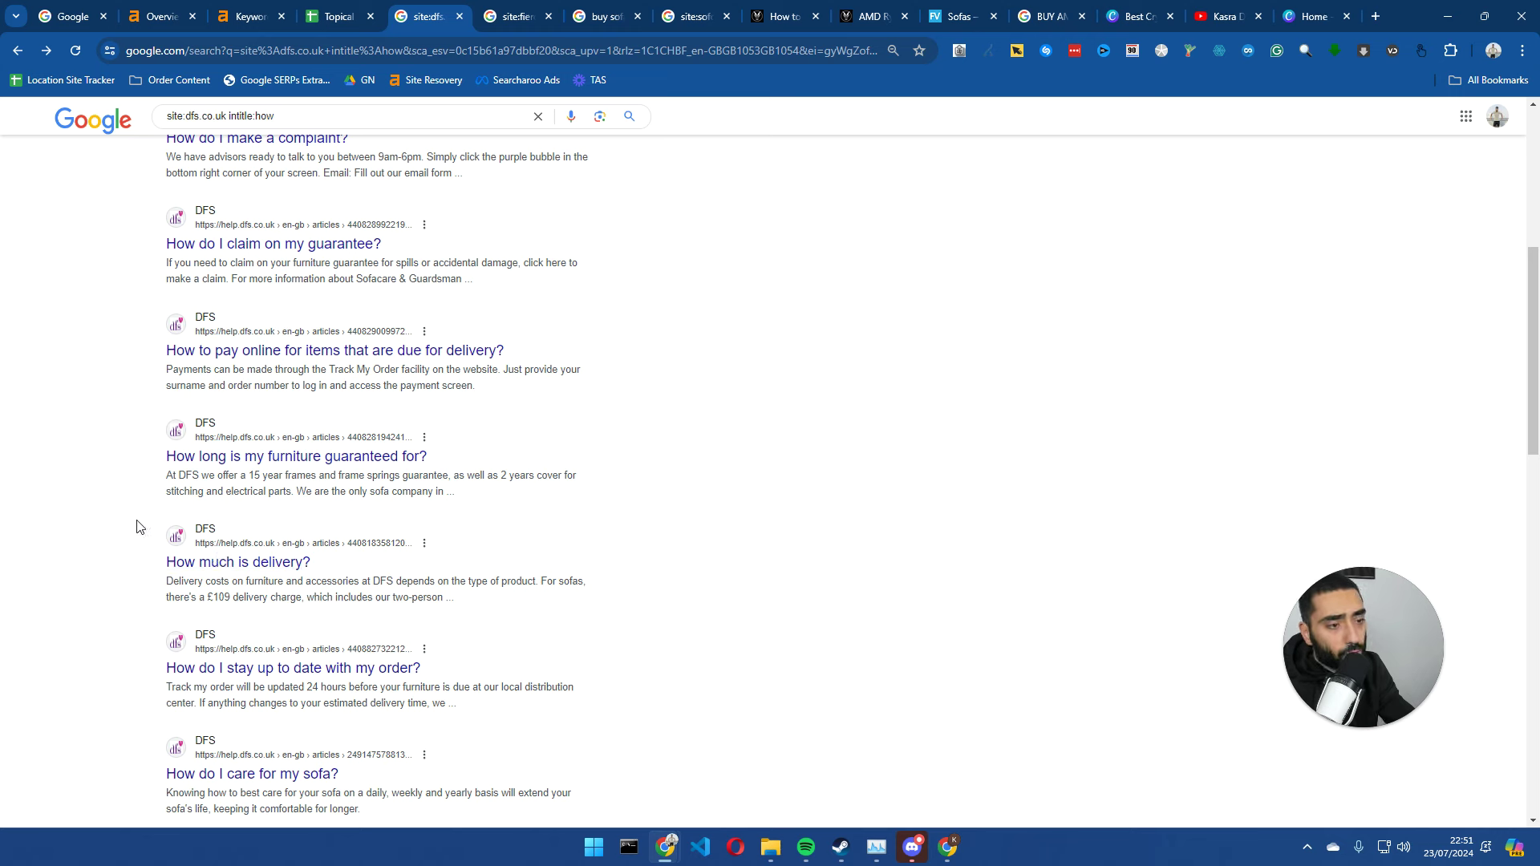
pyautogui.scroll(-1, 127, 535)
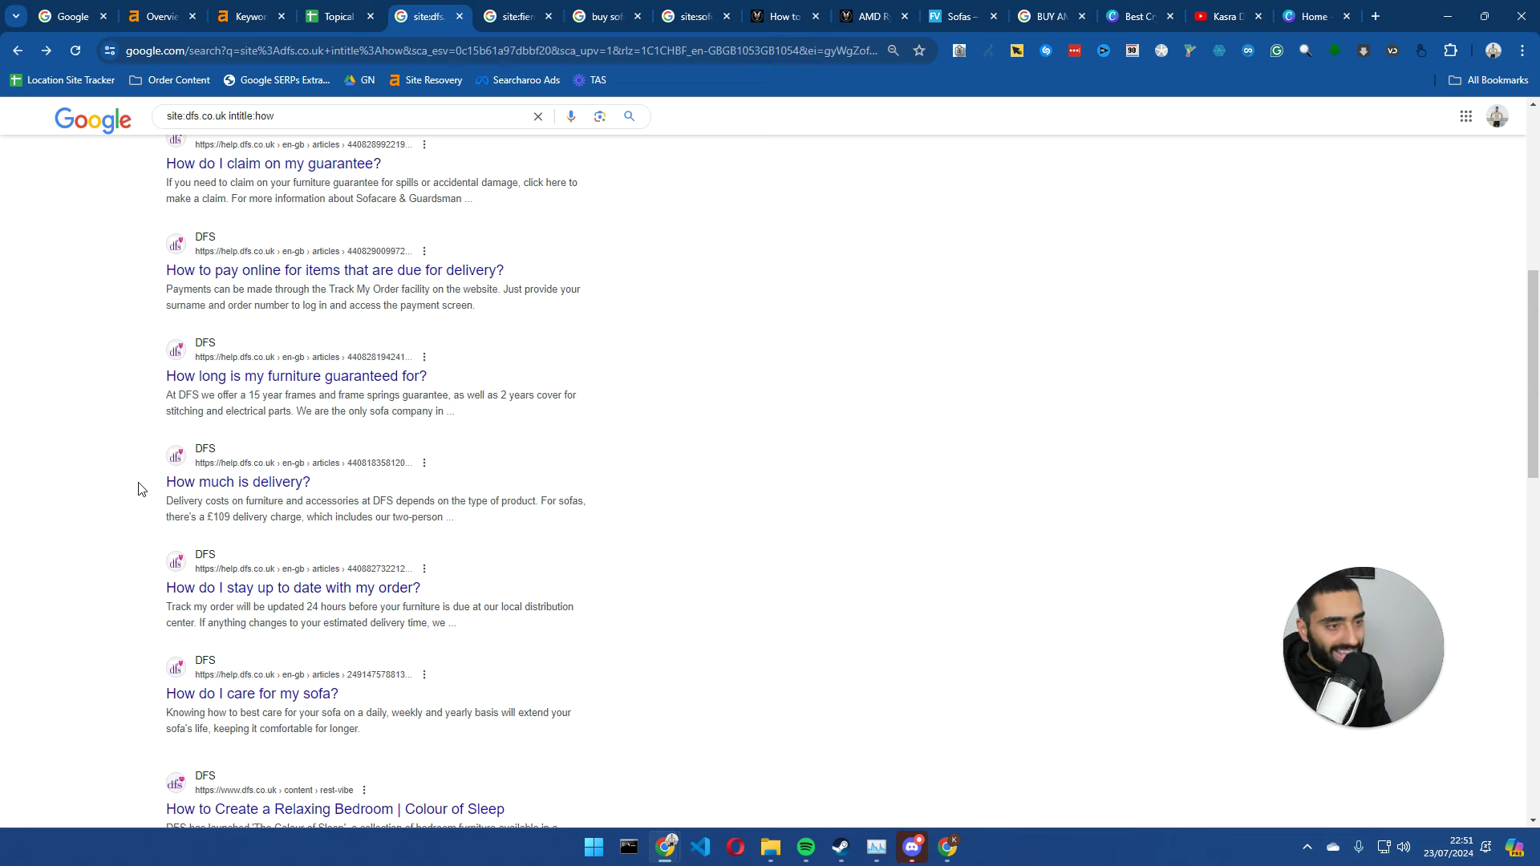
pyautogui.scroll(5, 164, 494)
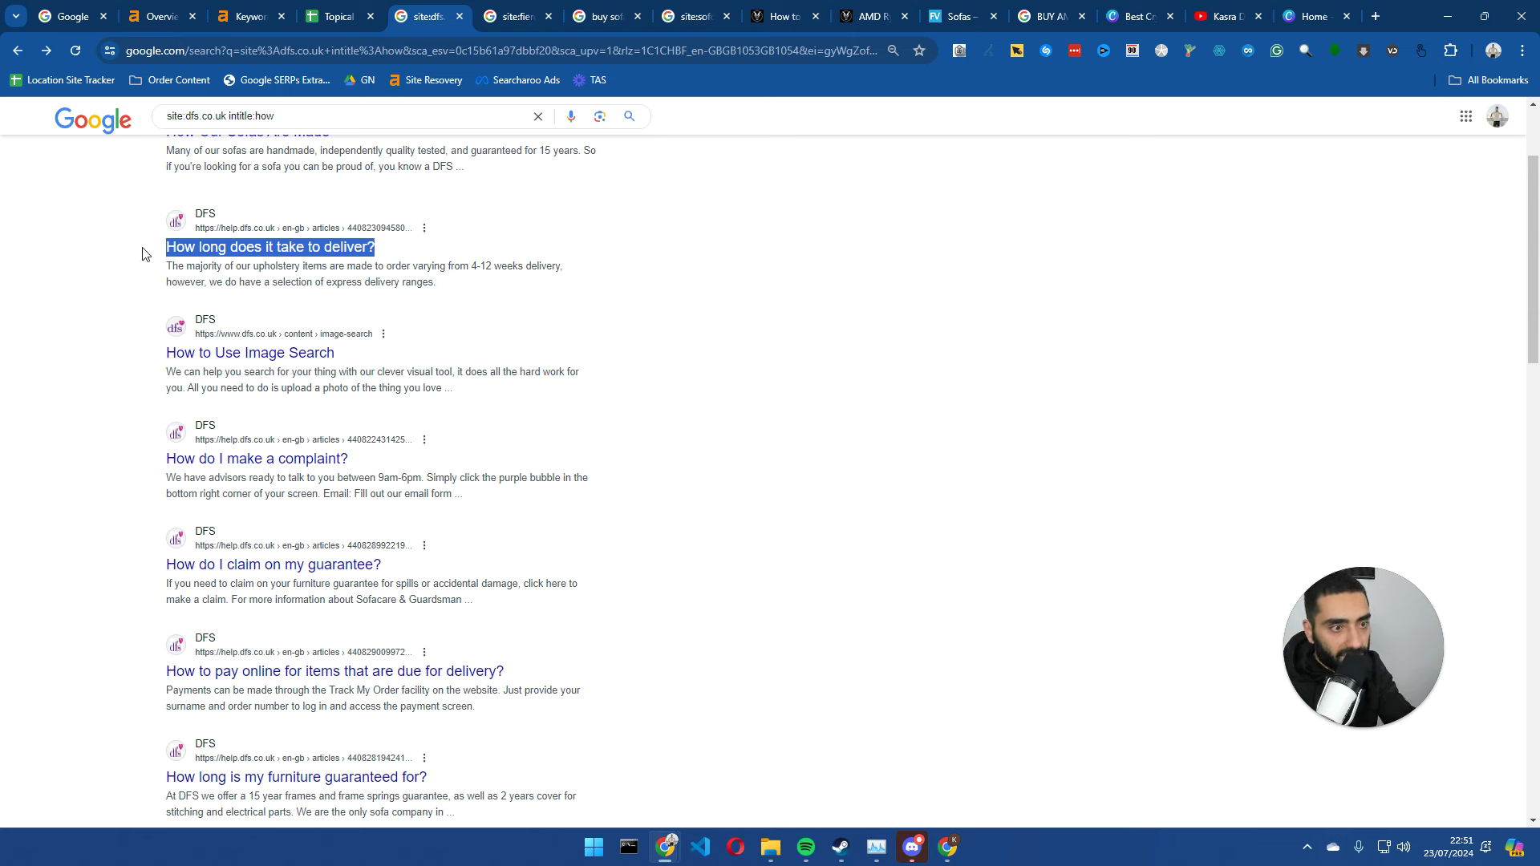
pyautogui.scroll(-3, 149, 409)
pyautogui.scroll(-5, 158, 386)
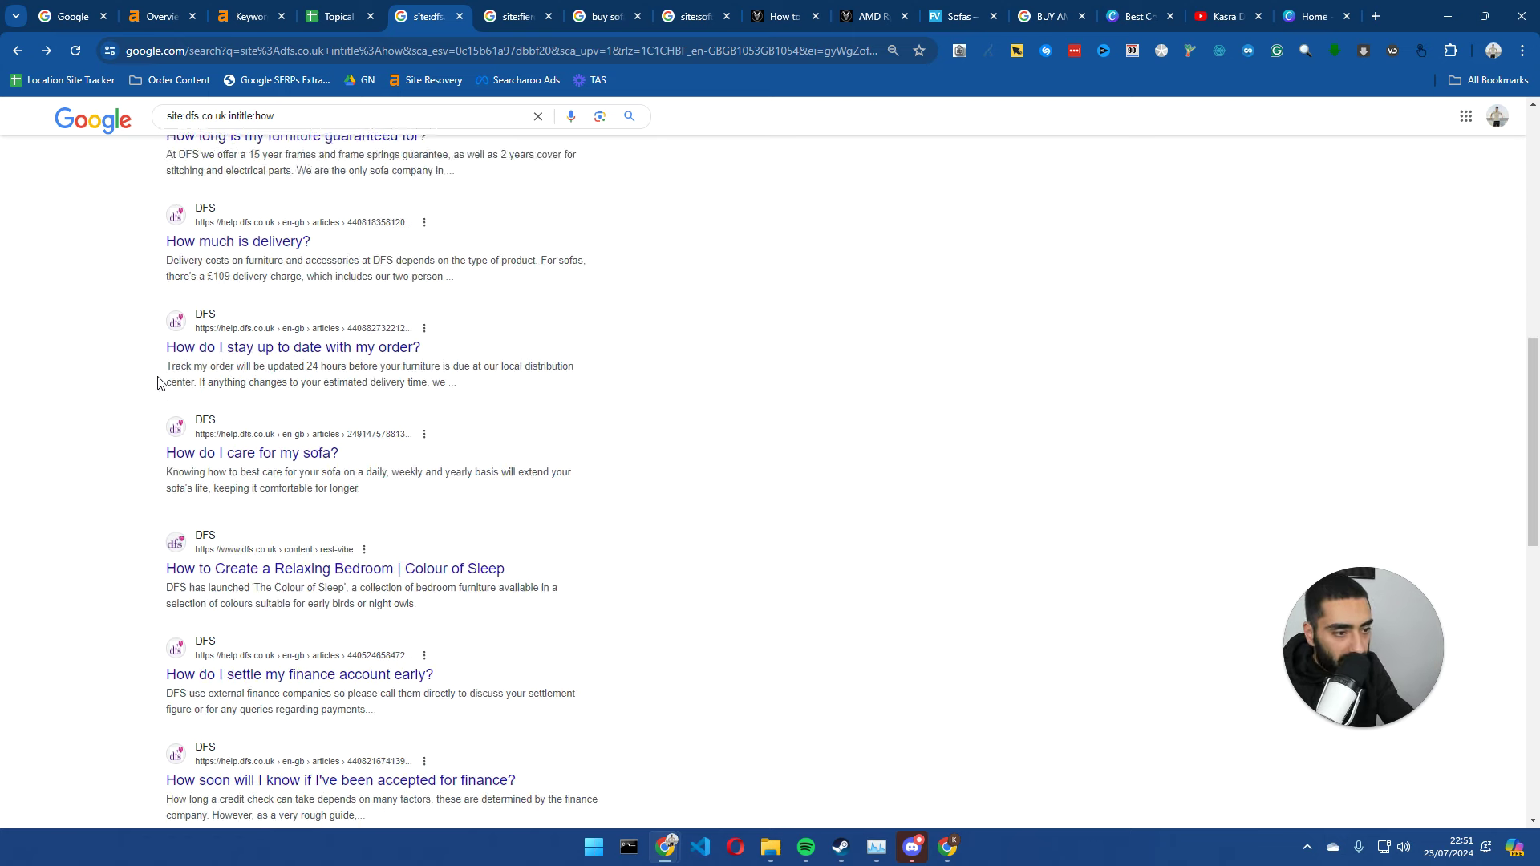
pyautogui.scroll(-3, 158, 385)
pyautogui.scroll(-6, 132, 474)
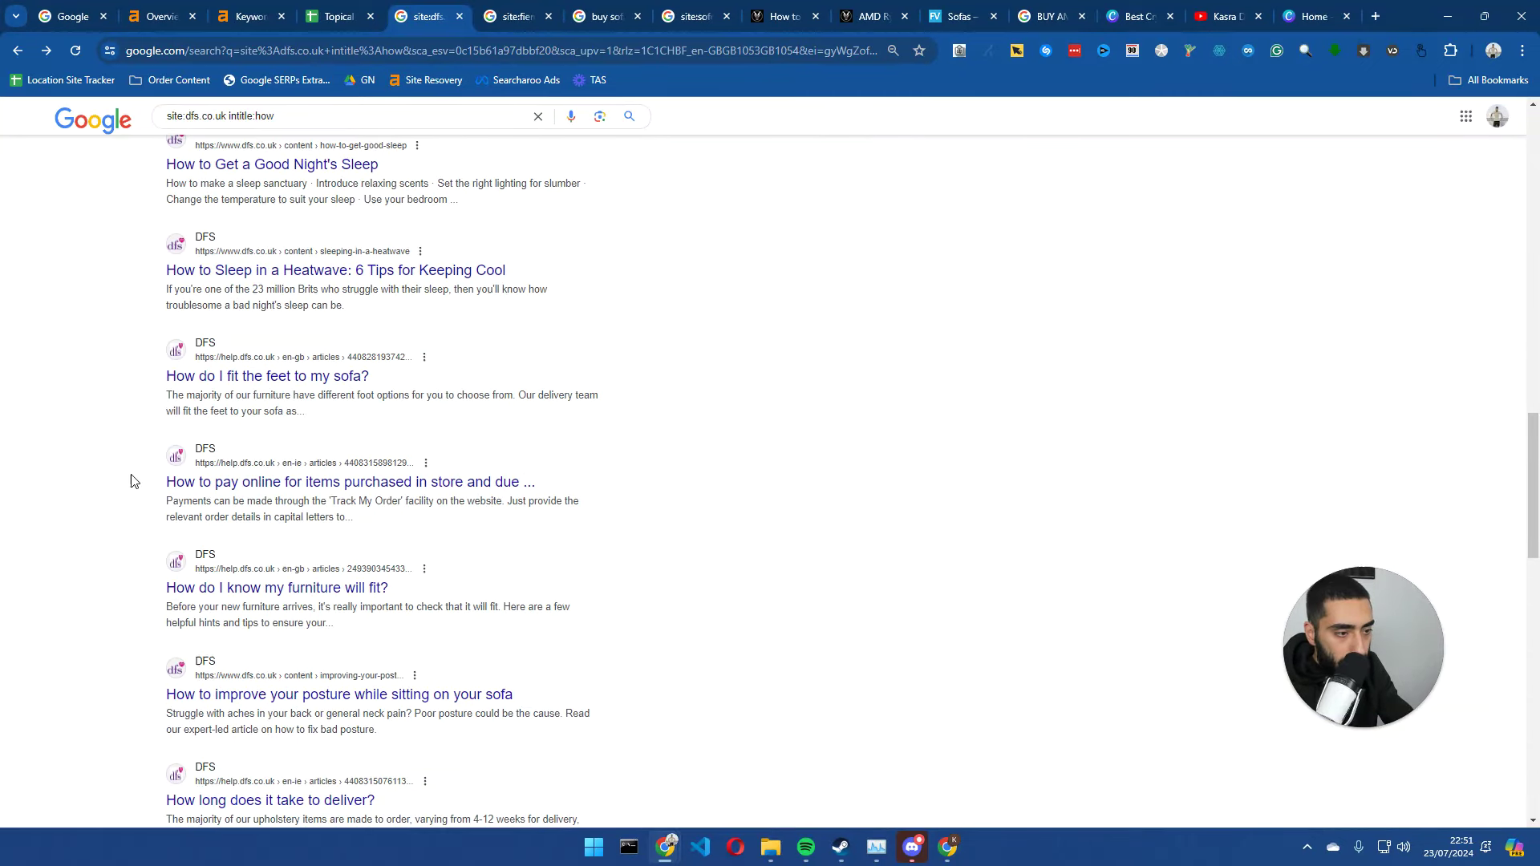
# - Copy the result title How do I know my furniture will fit? into Cold cell C13
pyautogui.scroll(-1, 133, 482)
pyautogui.moveTo(148, 508); pyautogui.dragTo(396, 508)
pyautogui.hotkey('ctrl', 'c')
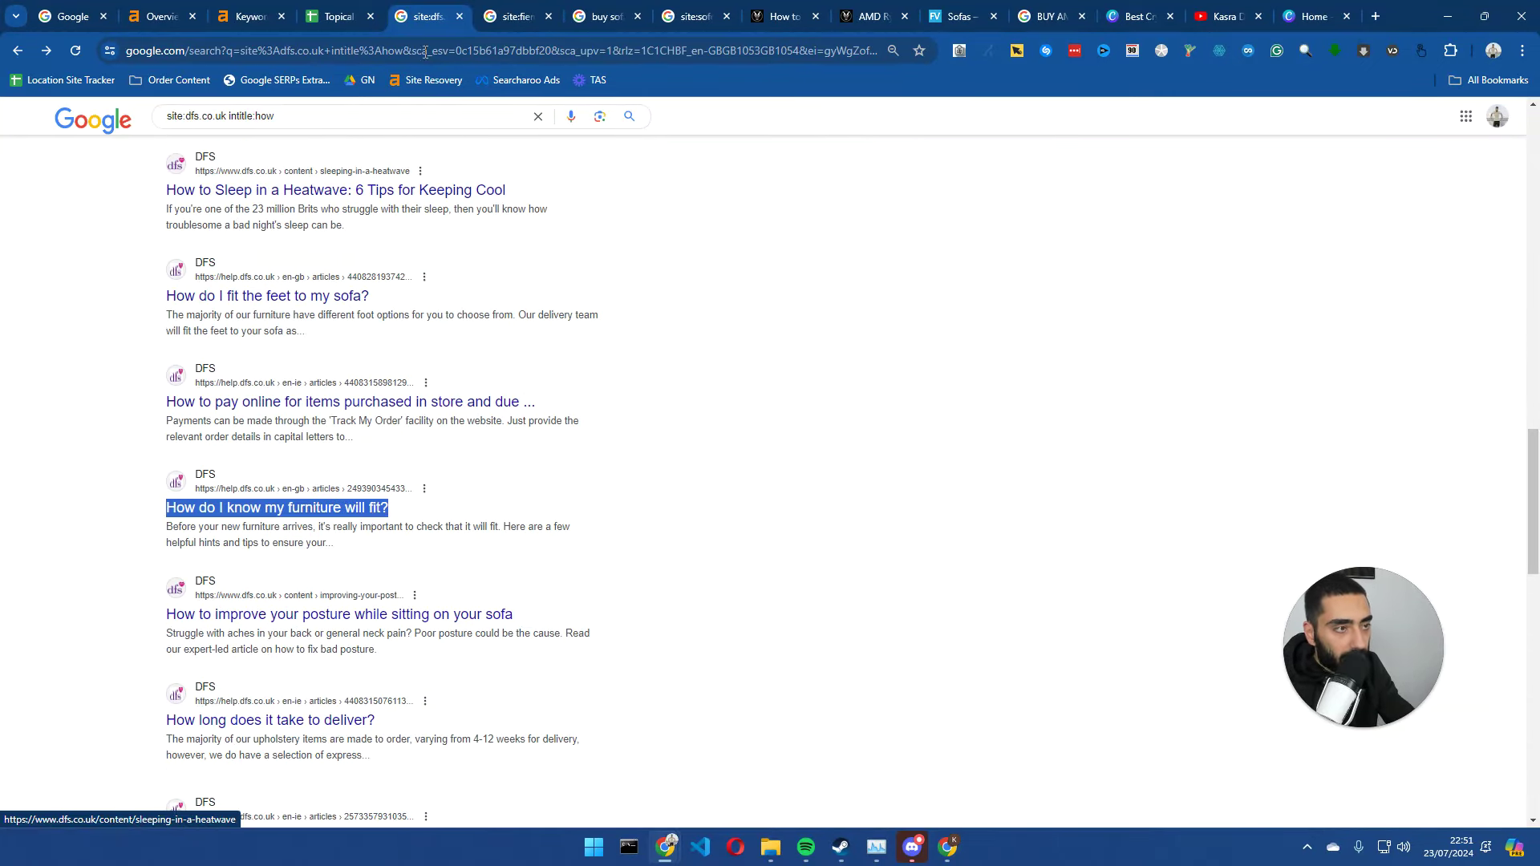
pyautogui.click(339, 16)
pyautogui.doubleClick(777, 484)
pyautogui.hotkey('ctrl', 'v')
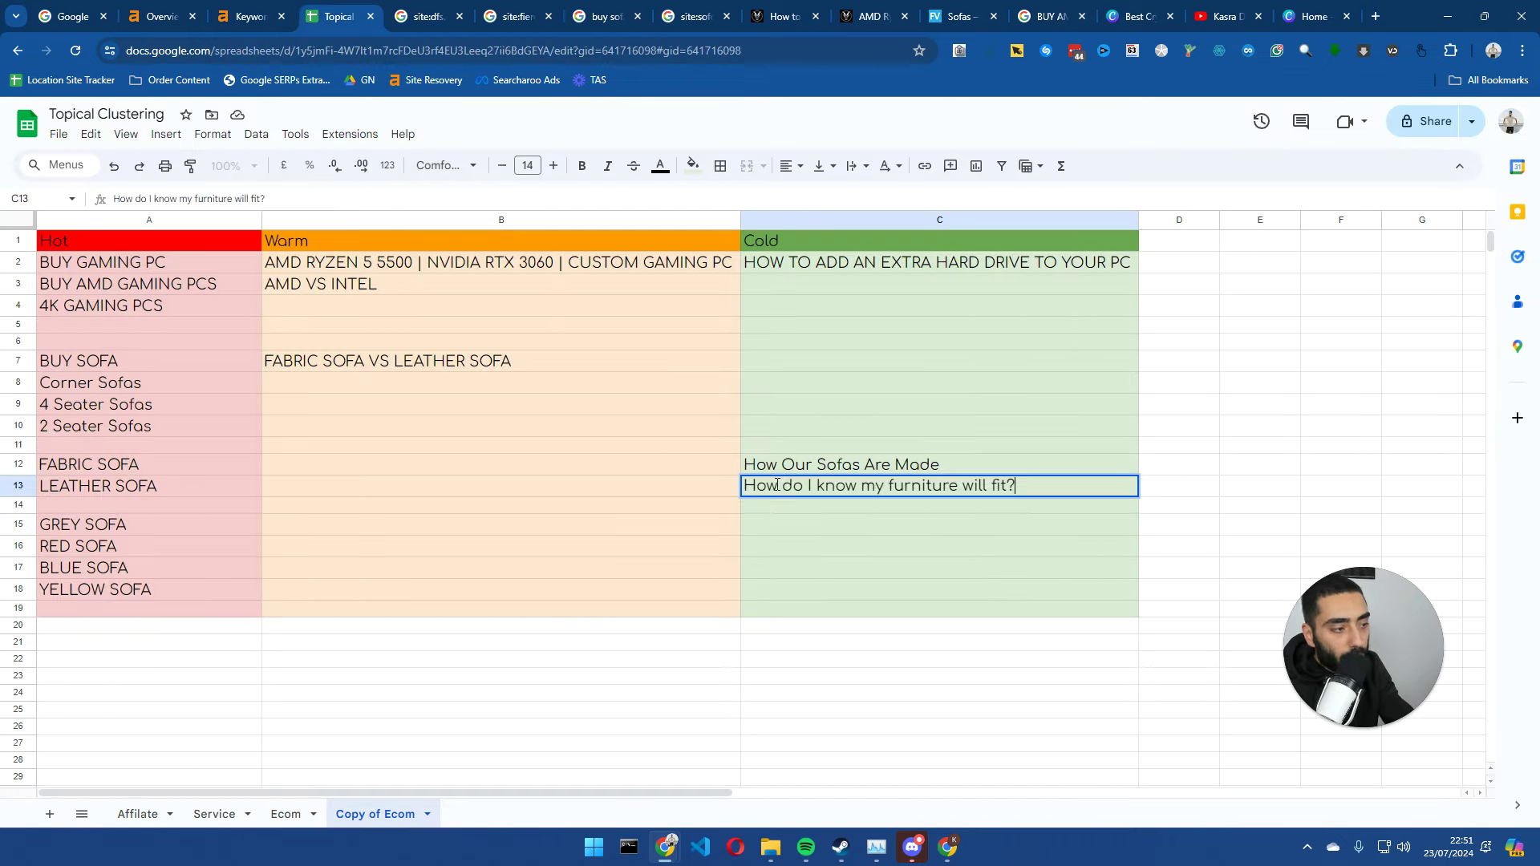
pyautogui.press('Return')
pyautogui.click(792, 485)
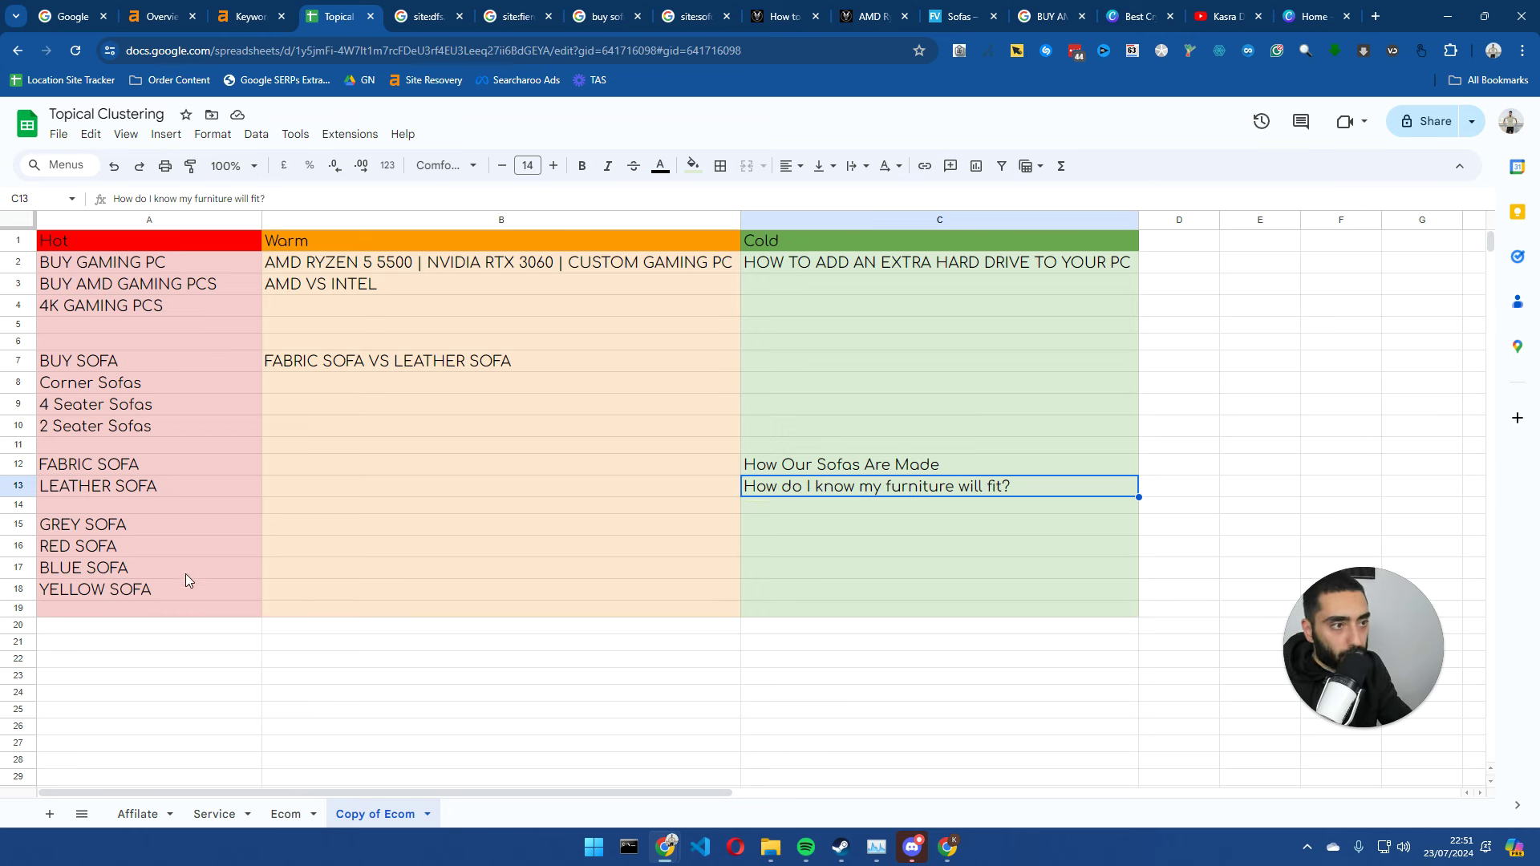
# - Open the DFS article How to Repair Your Sleep Routine in a new tab, examine its content and product links, and close it
pyautogui.click(409, 17)
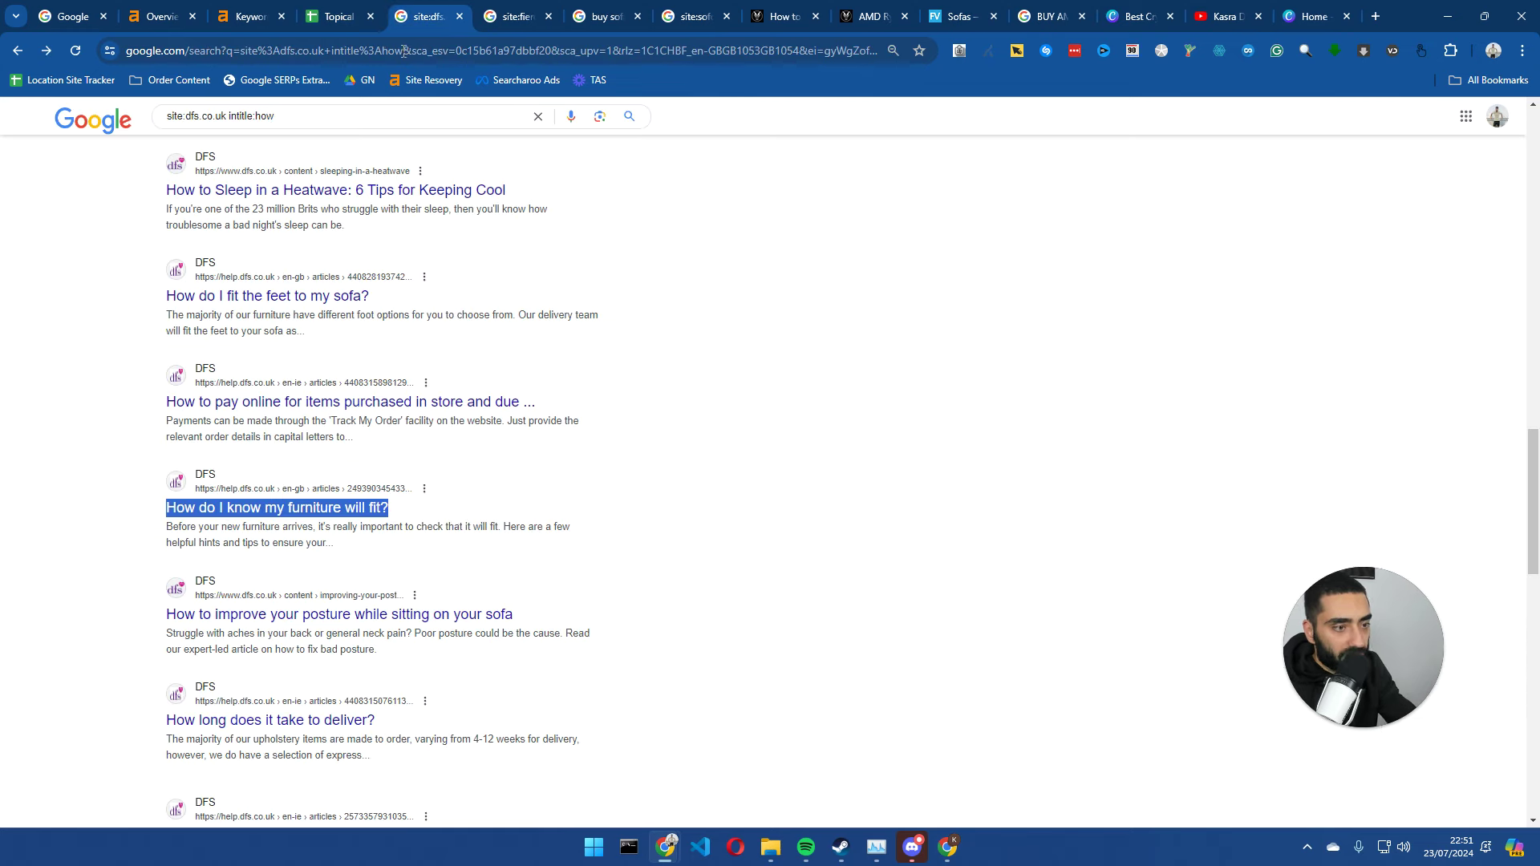
pyautogui.scroll(-7, 461, 522)
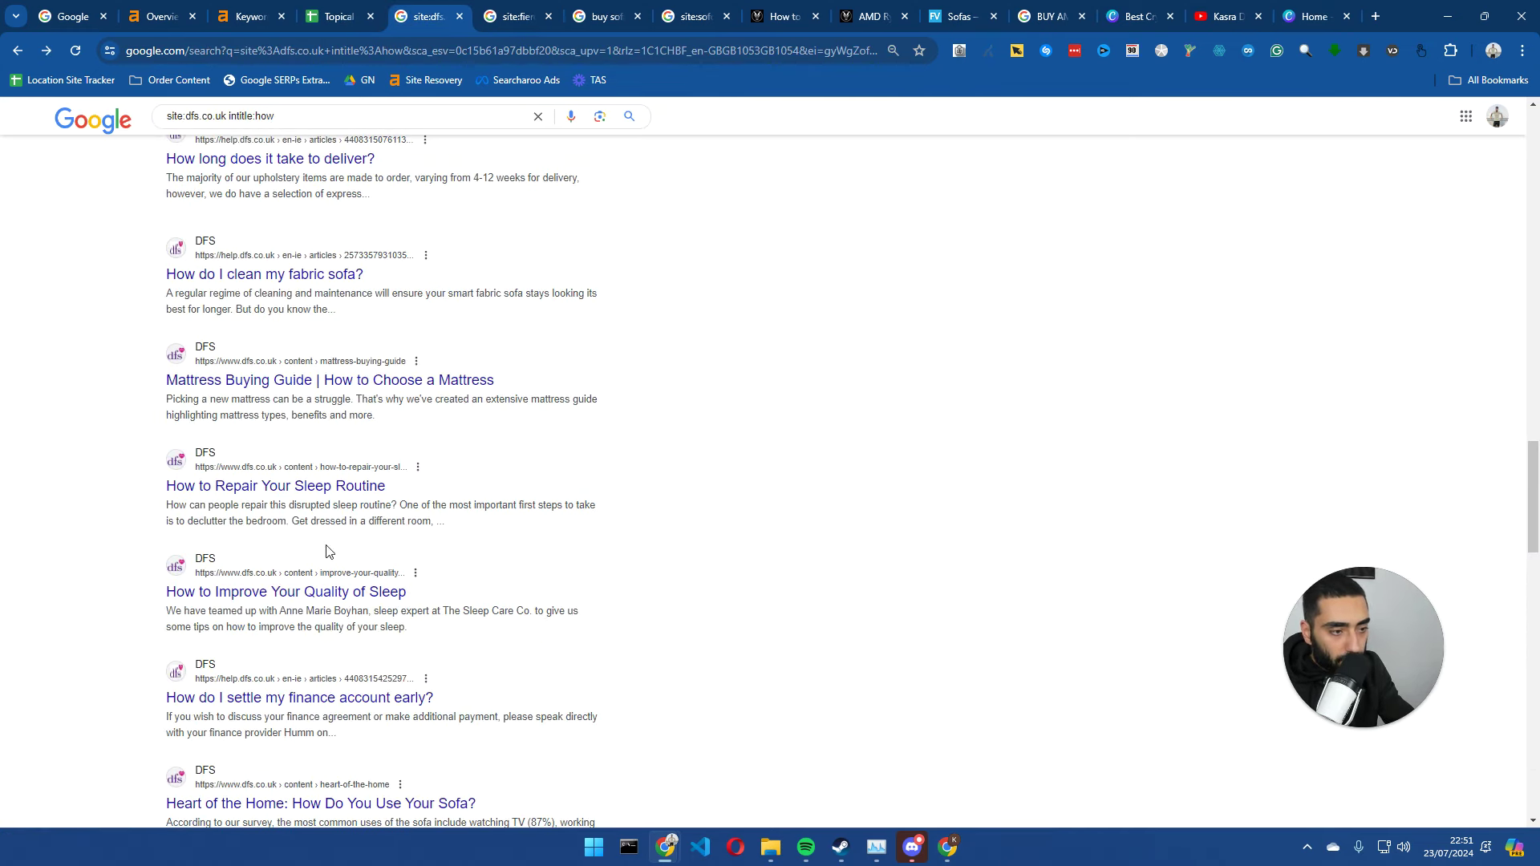
pyautogui.middleClick(309, 487)
pyautogui.click(476, 14)
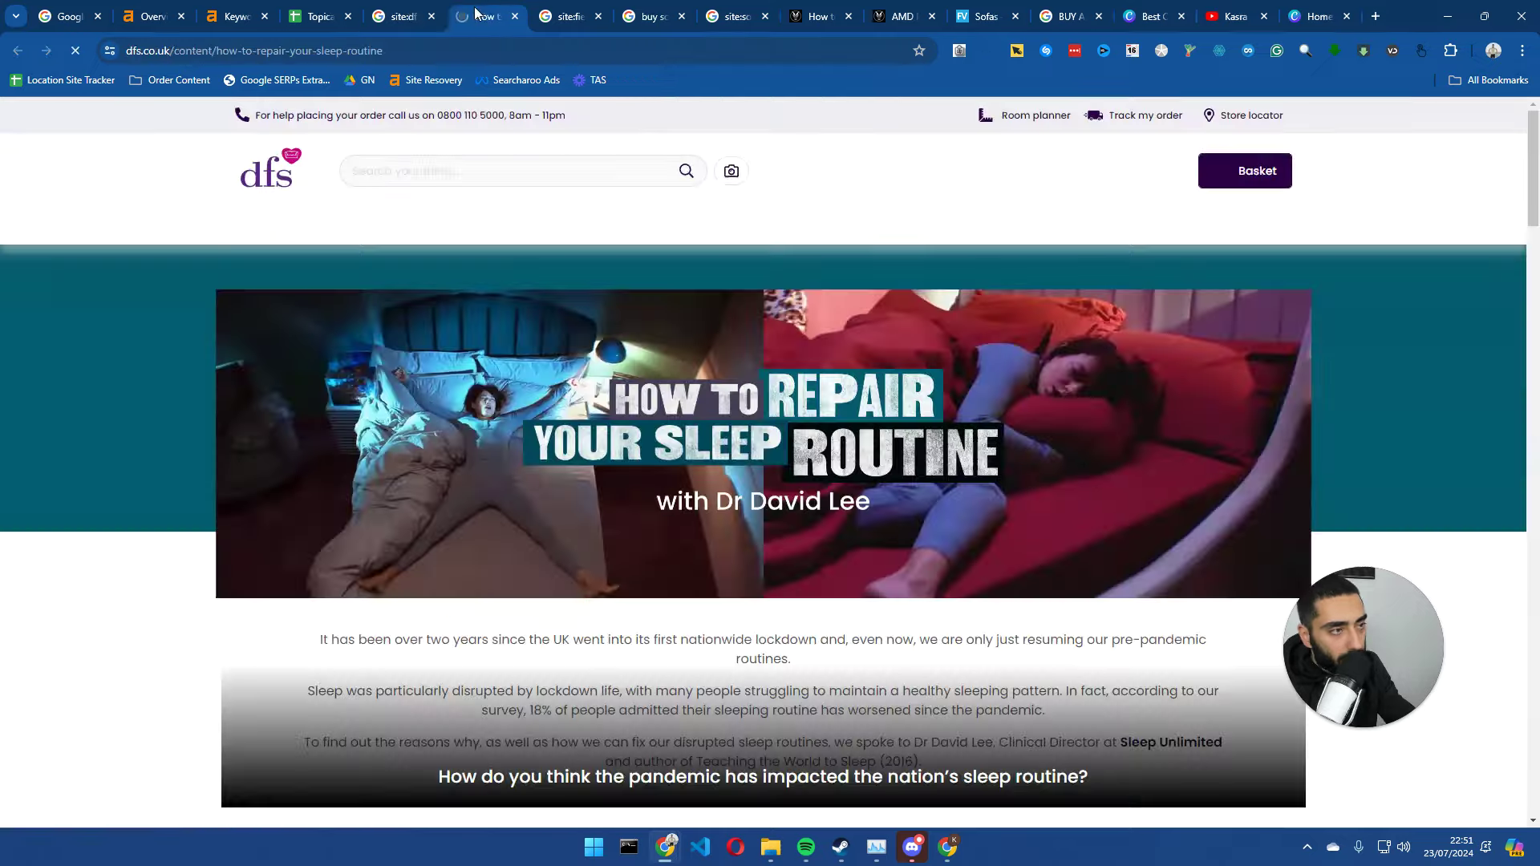
pyautogui.scroll(-4, 213, 465)
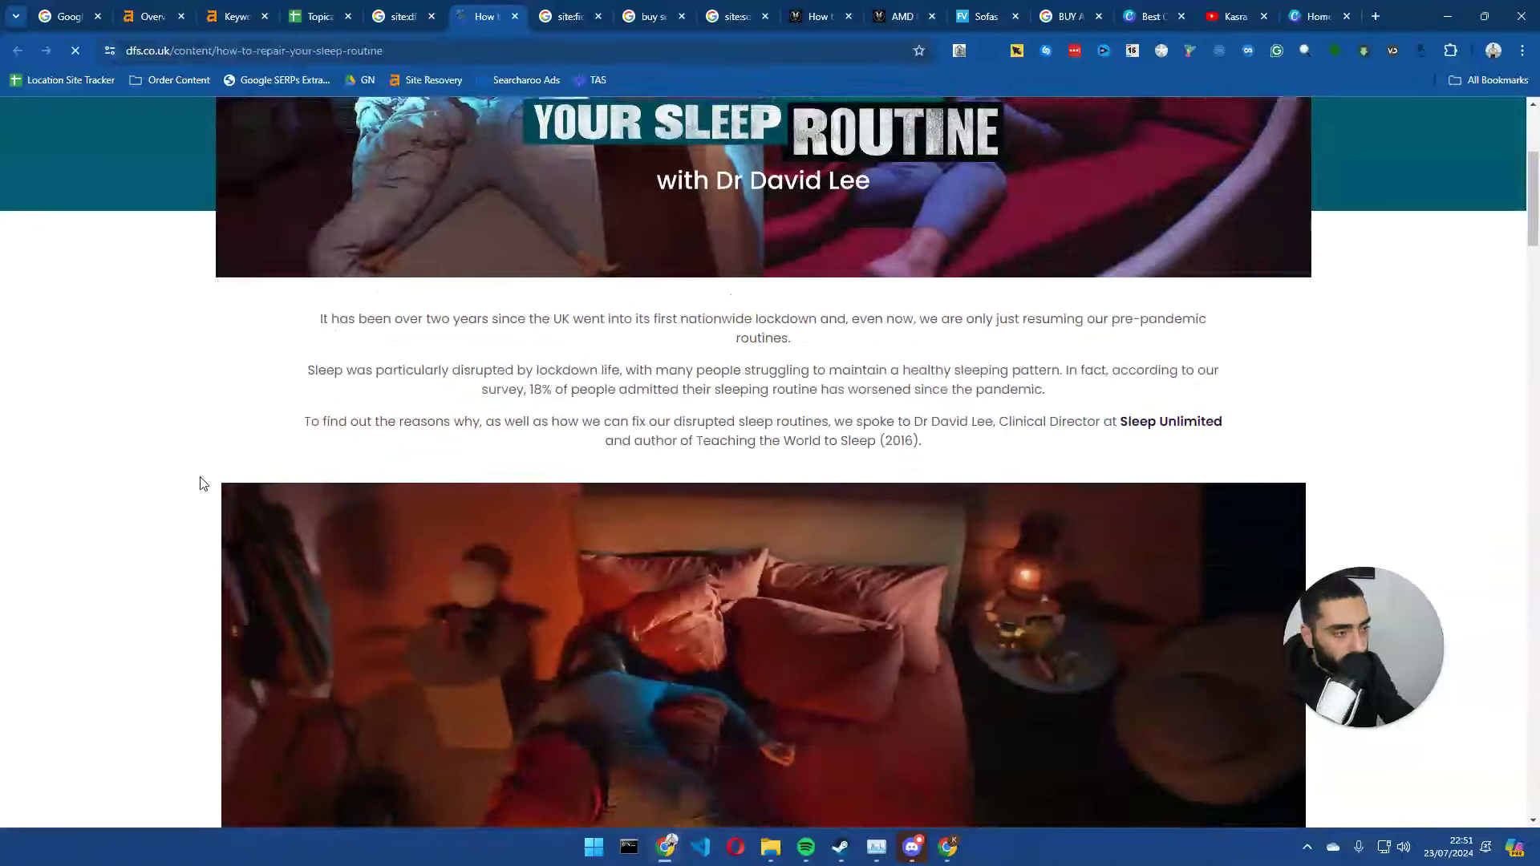
pyautogui.scroll(-15, 205, 486)
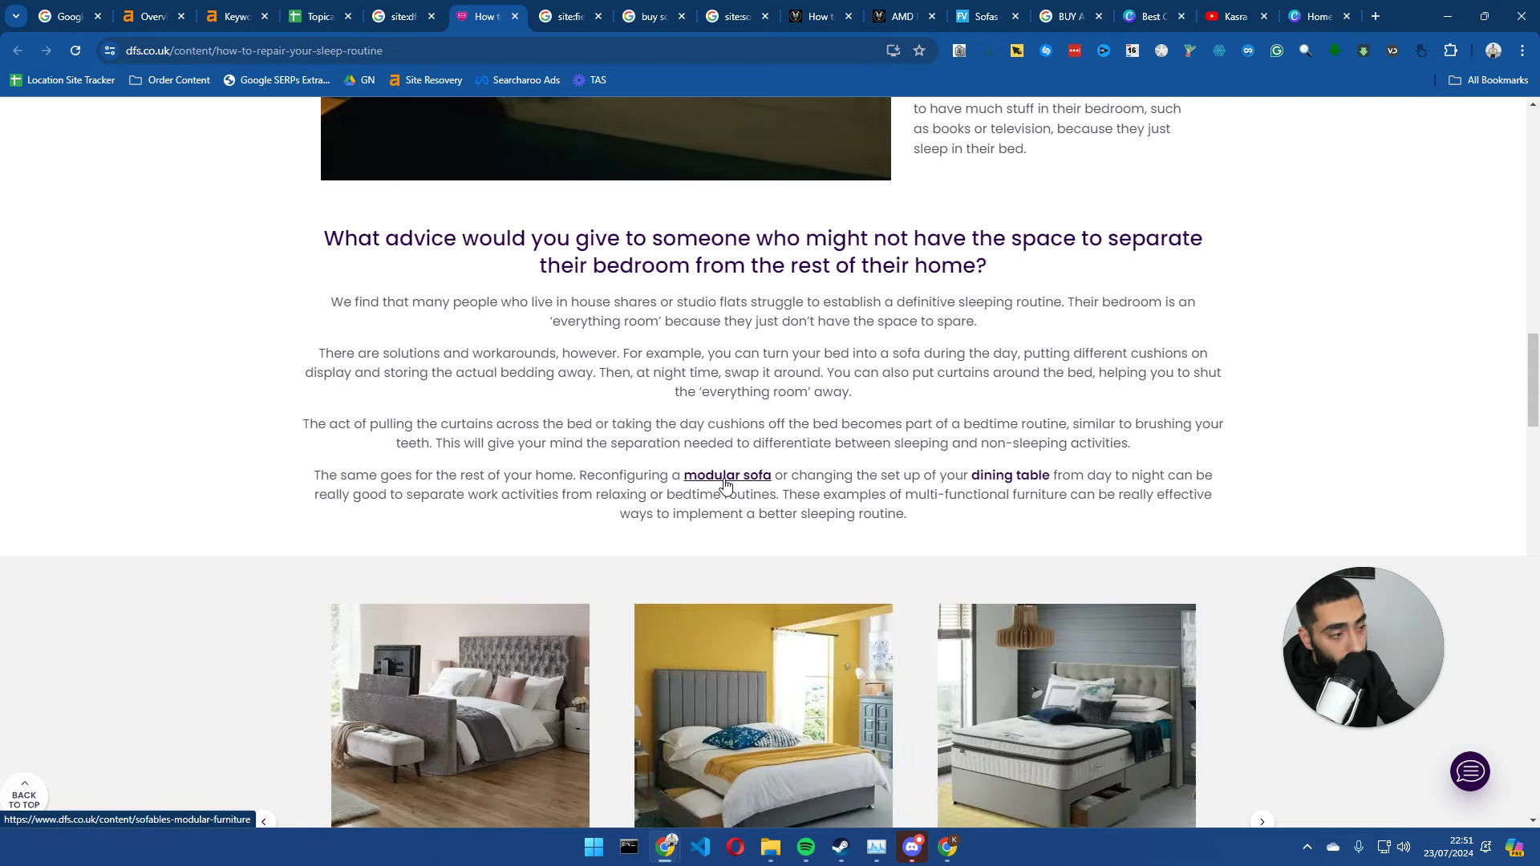
pyautogui.scroll(-4, 726, 431)
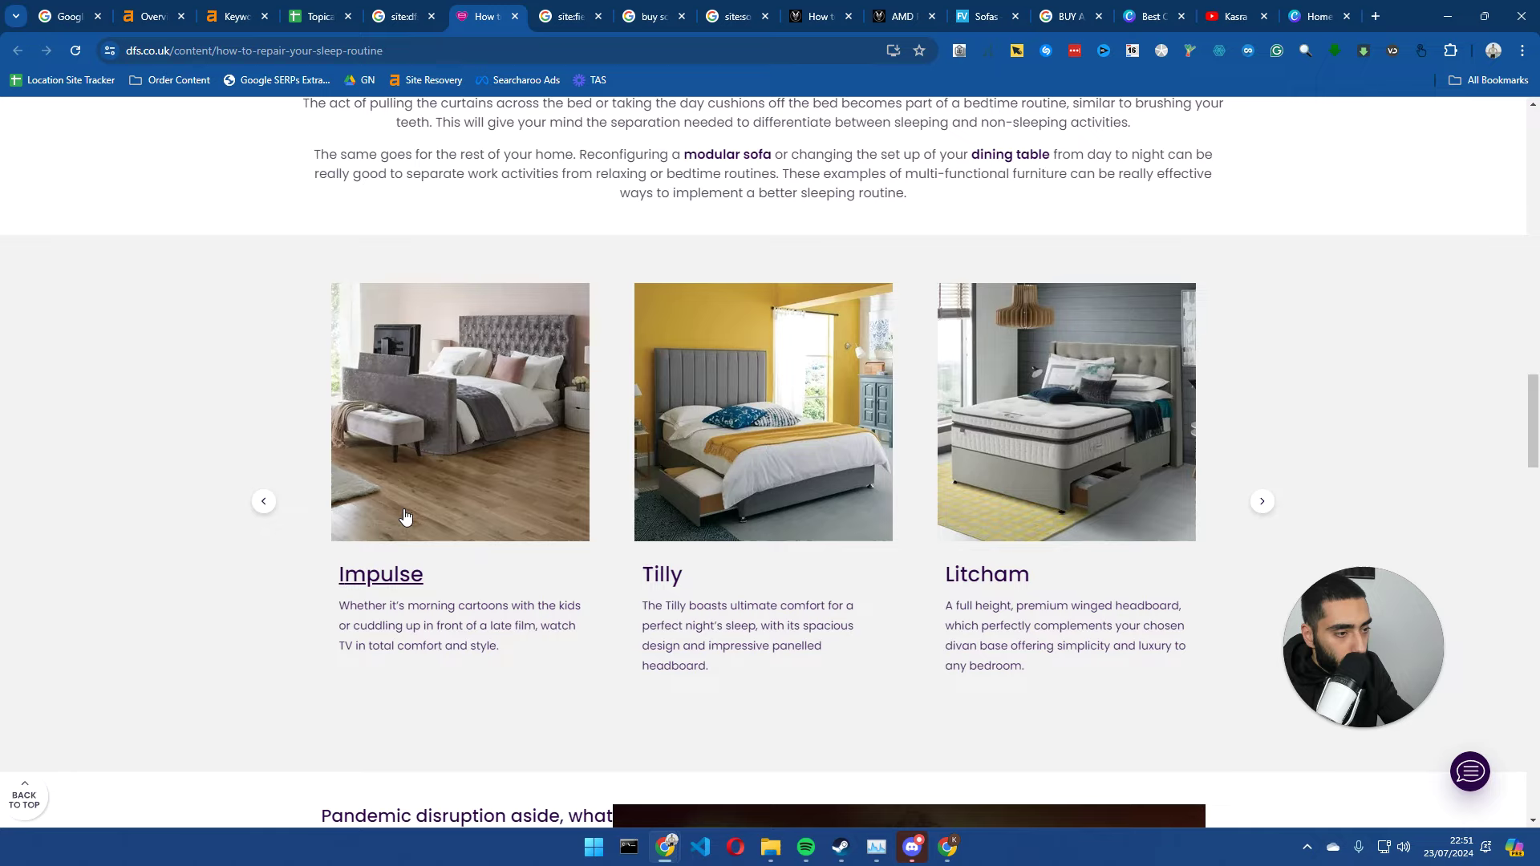
pyautogui.scroll(-14, 405, 518)
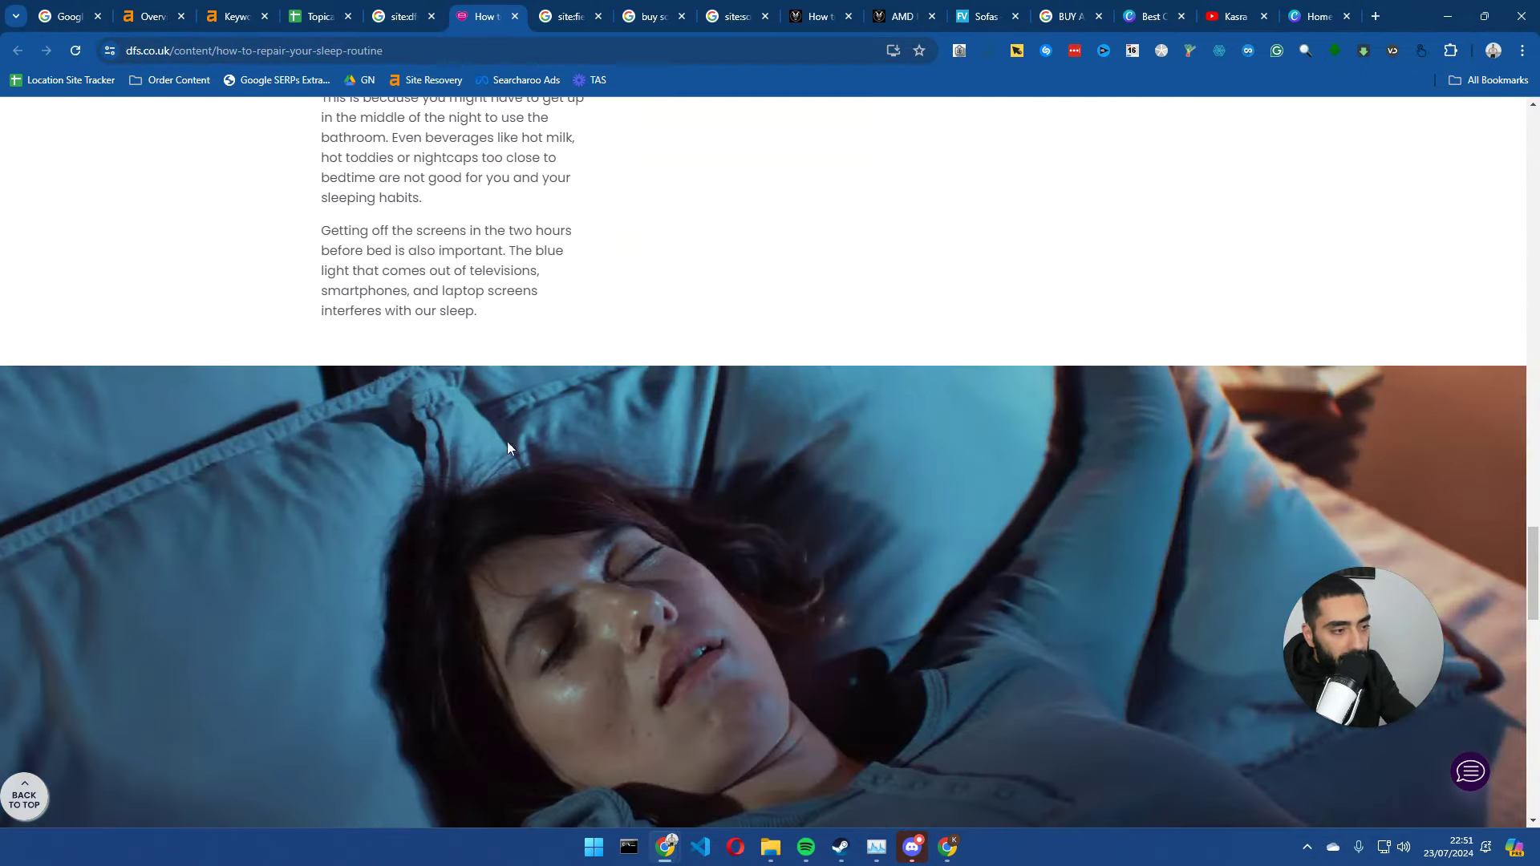
pyautogui.hotkey('ctrl', 'shift', 'Tab')
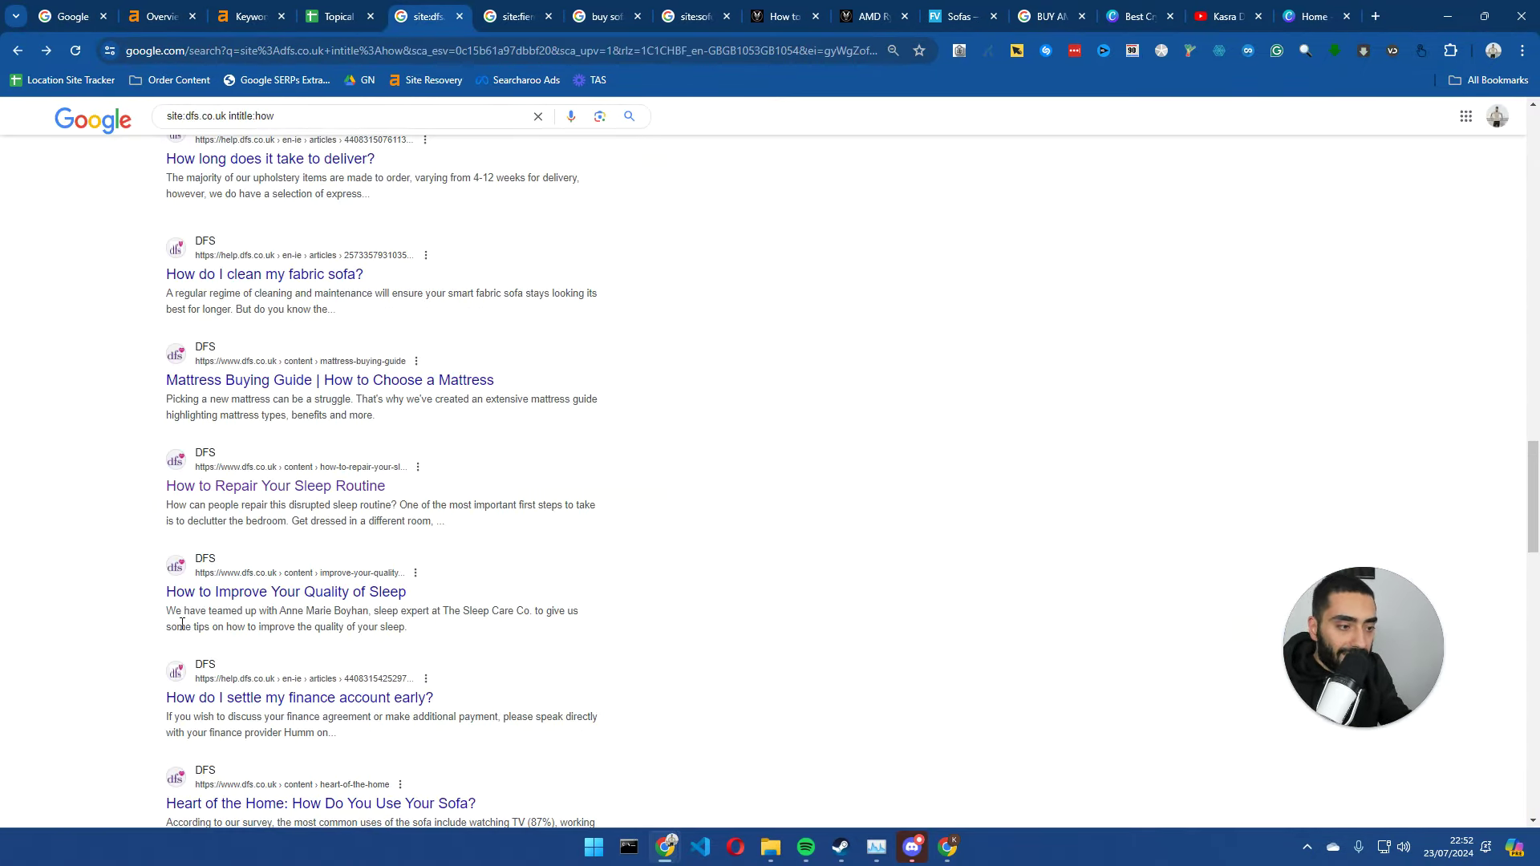
# - Return to the Copy of Ecom sheet and compare the sofa topics in the Cold column with the Hot column keywords
pyautogui.hotkey('ctrl', 'shift', 'Tab')
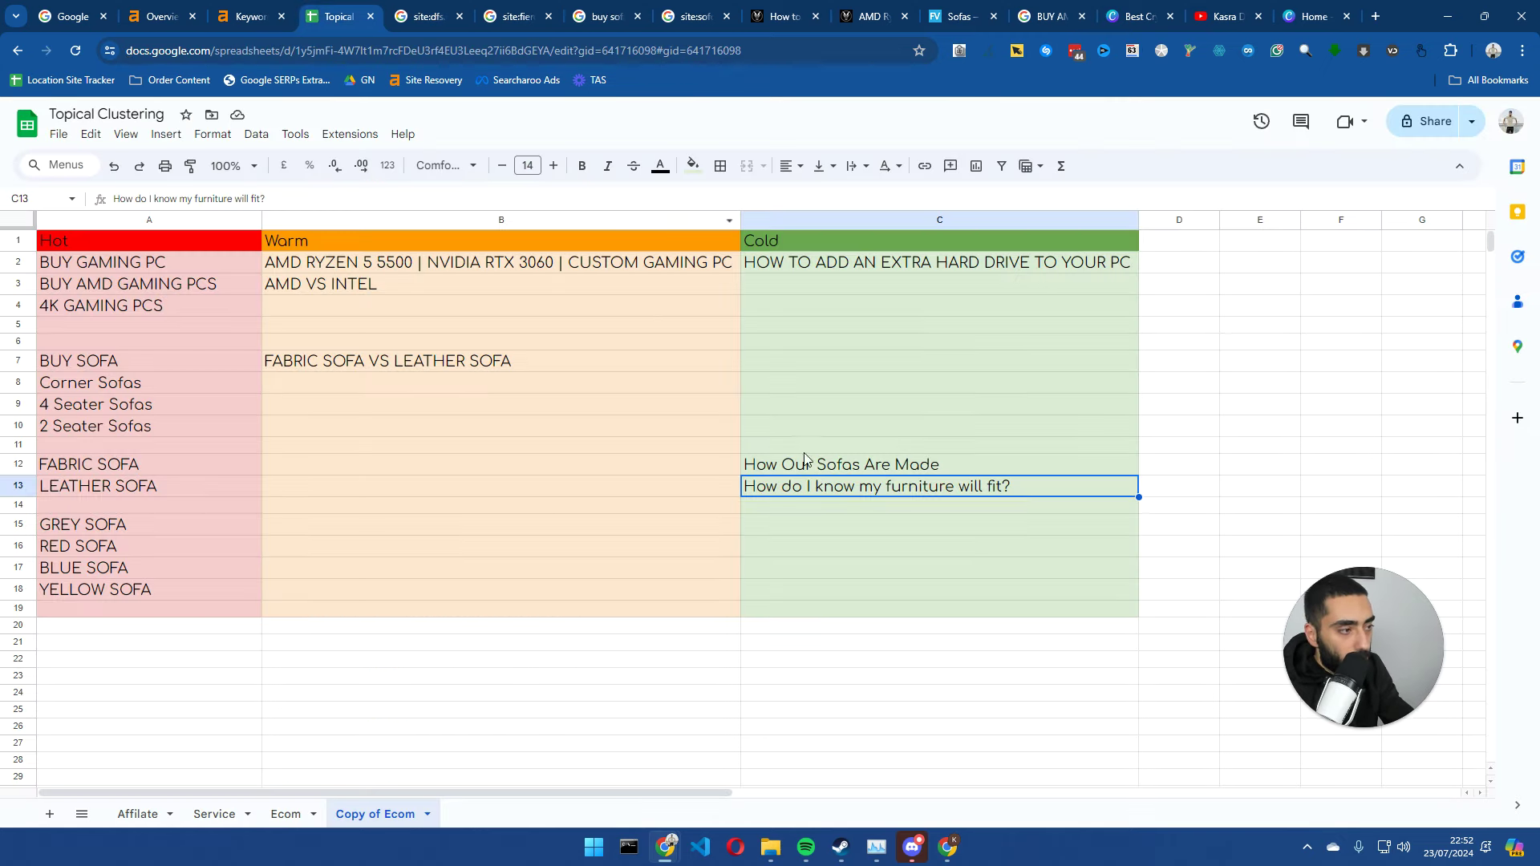
pyautogui.moveTo(805, 458); pyautogui.dragTo(796, 543)
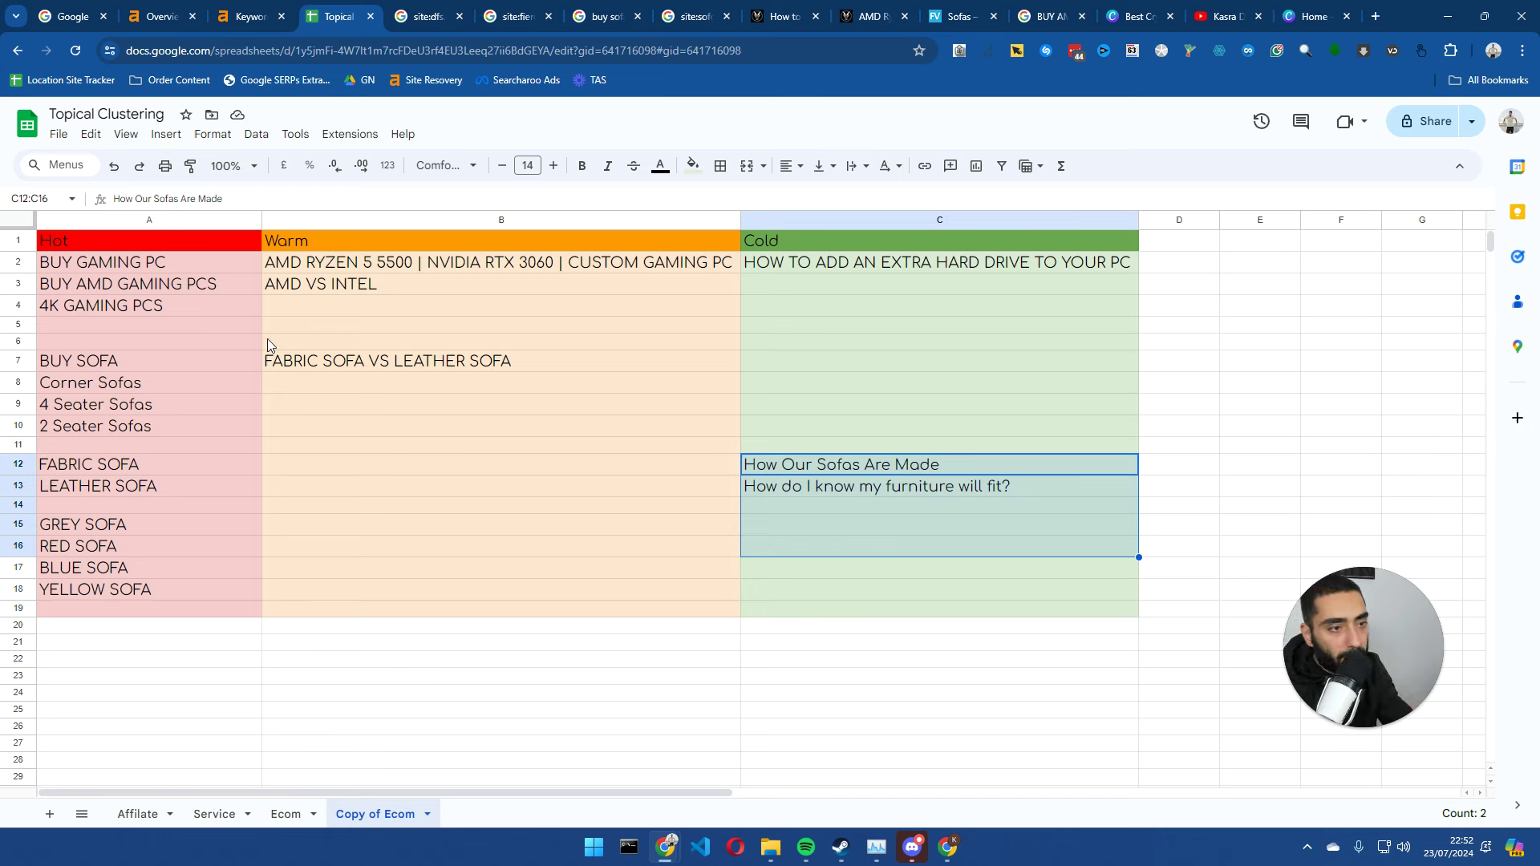
pyautogui.moveTo(120, 241); pyautogui.dragTo(175, 542)
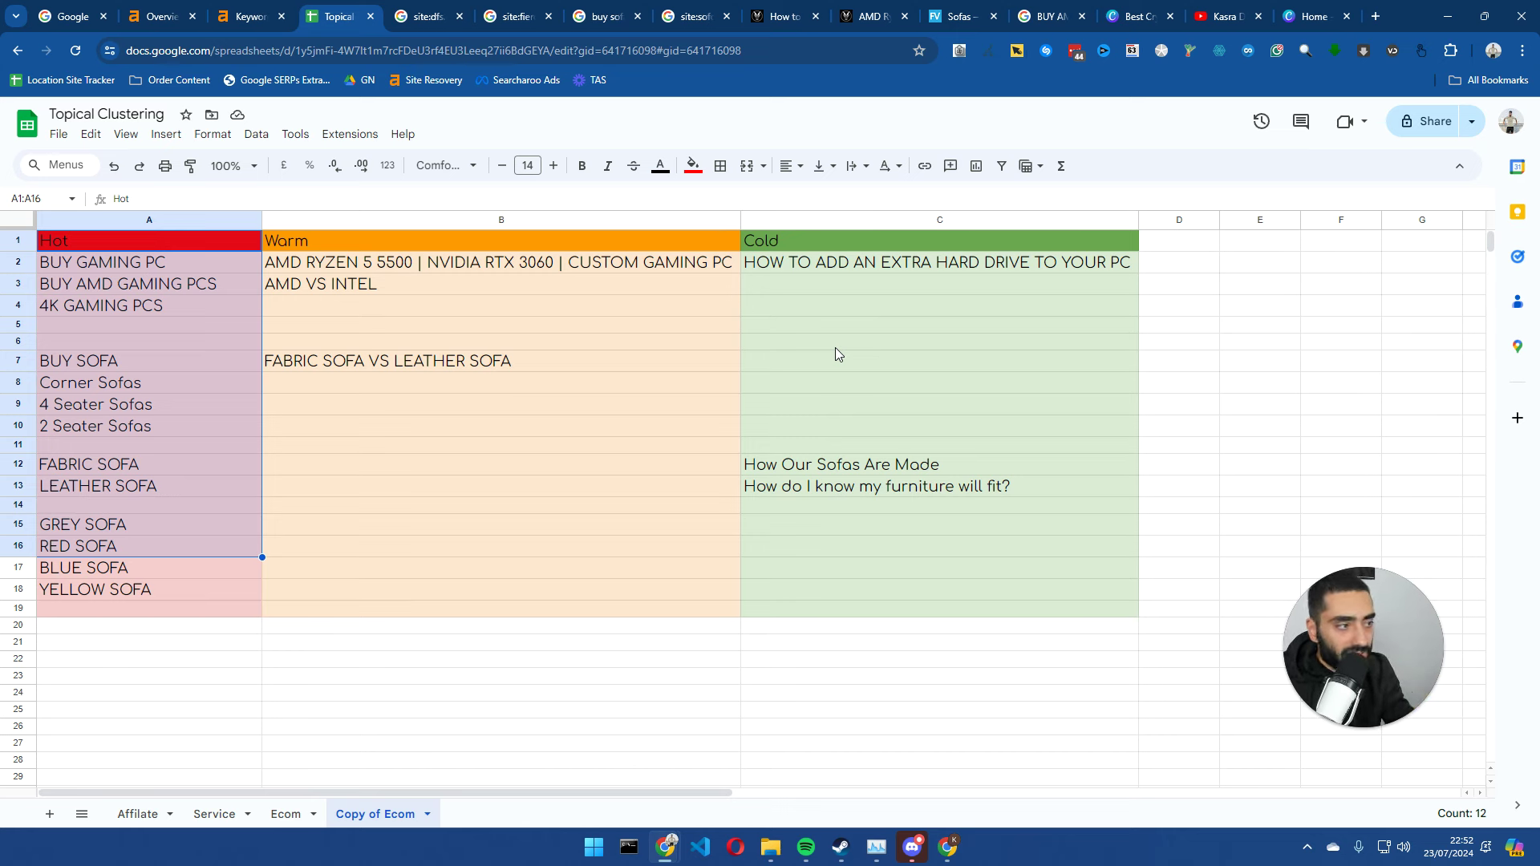
pyautogui.click(882, 464)
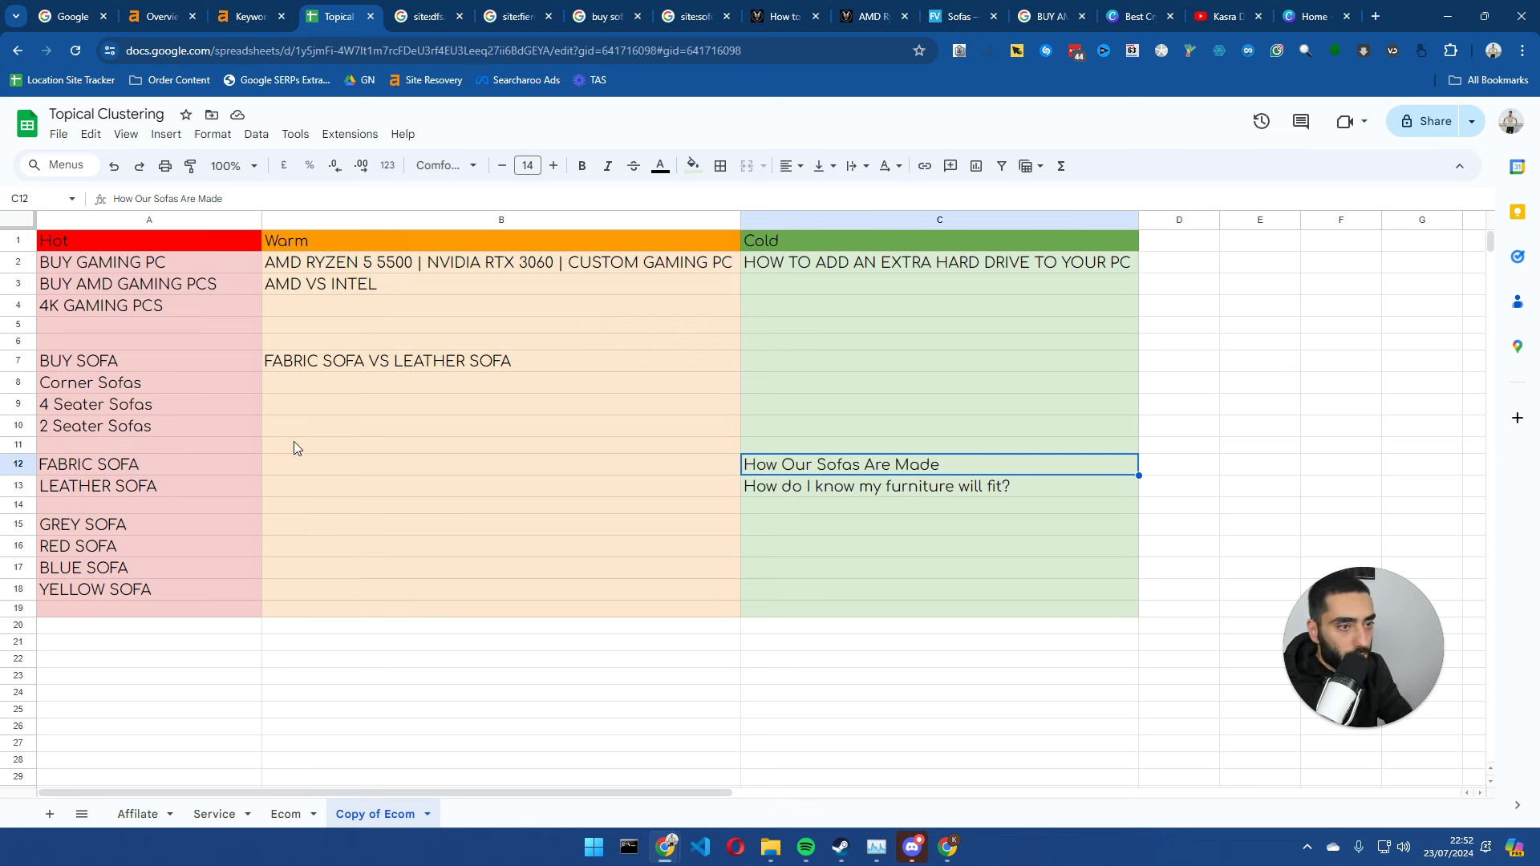
pyautogui.moveTo(161, 306); pyautogui.dragTo(172, 597)
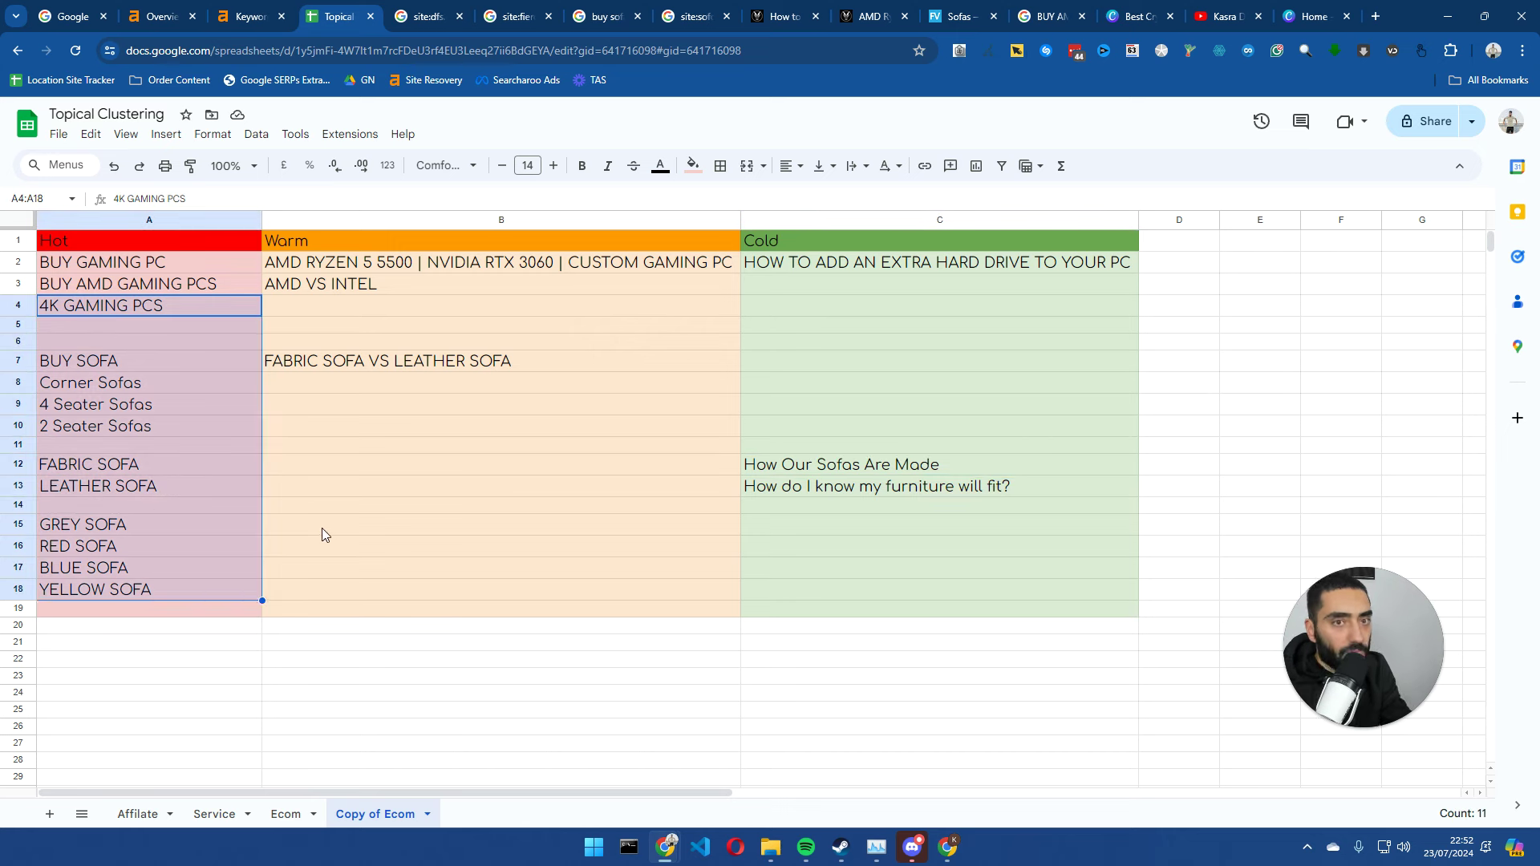
pyautogui.moveTo(865, 469); pyautogui.dragTo(798, 575)
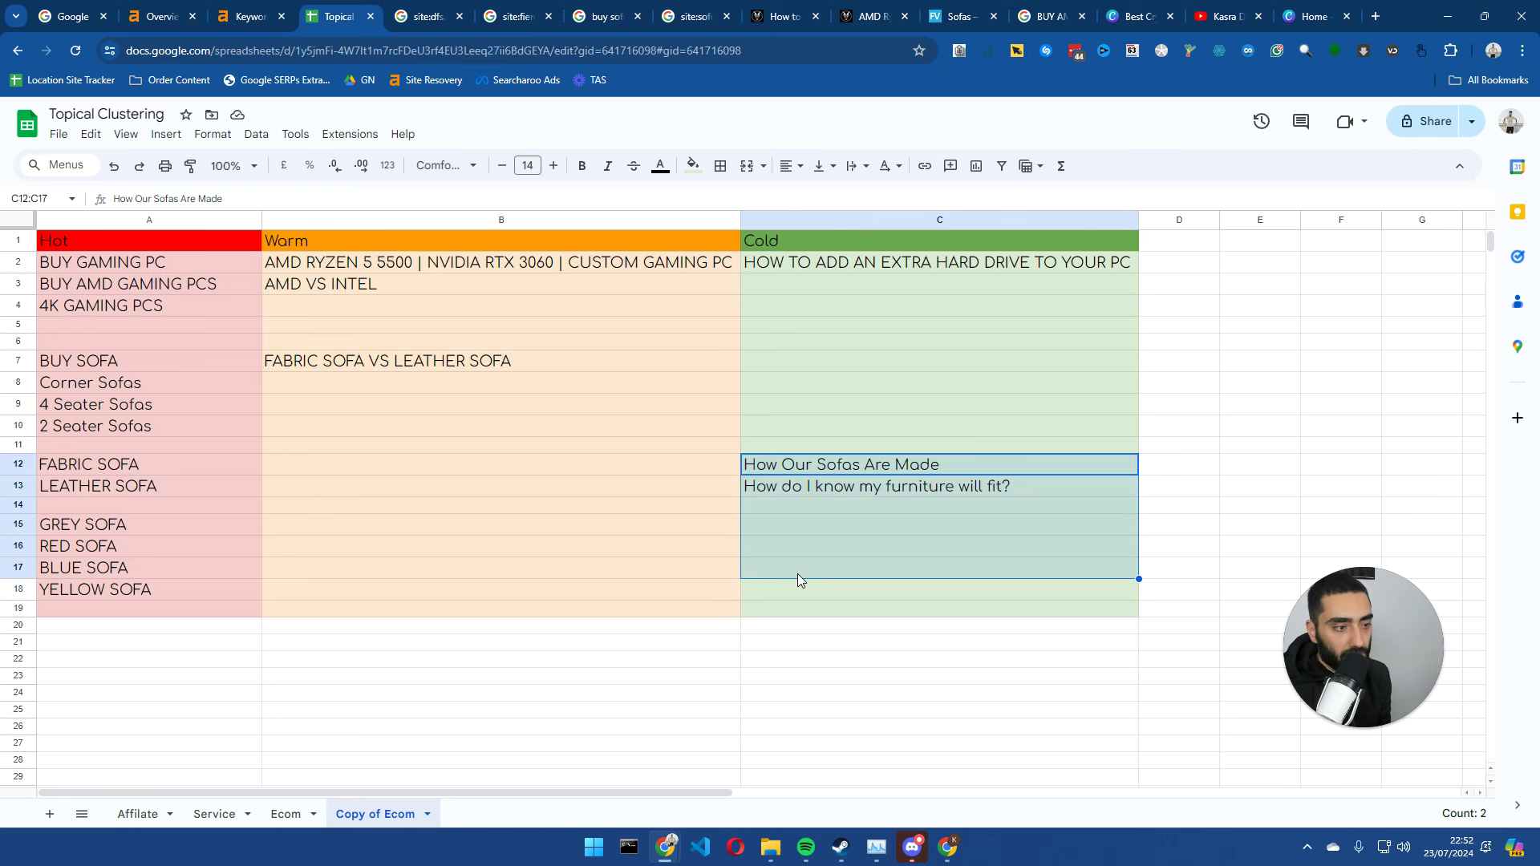
# - Check the Ecom sheet's Cold topics and return to Copy of Ecom to review the fabric and leather sofa rows across the columns
pyautogui.click(284, 814)
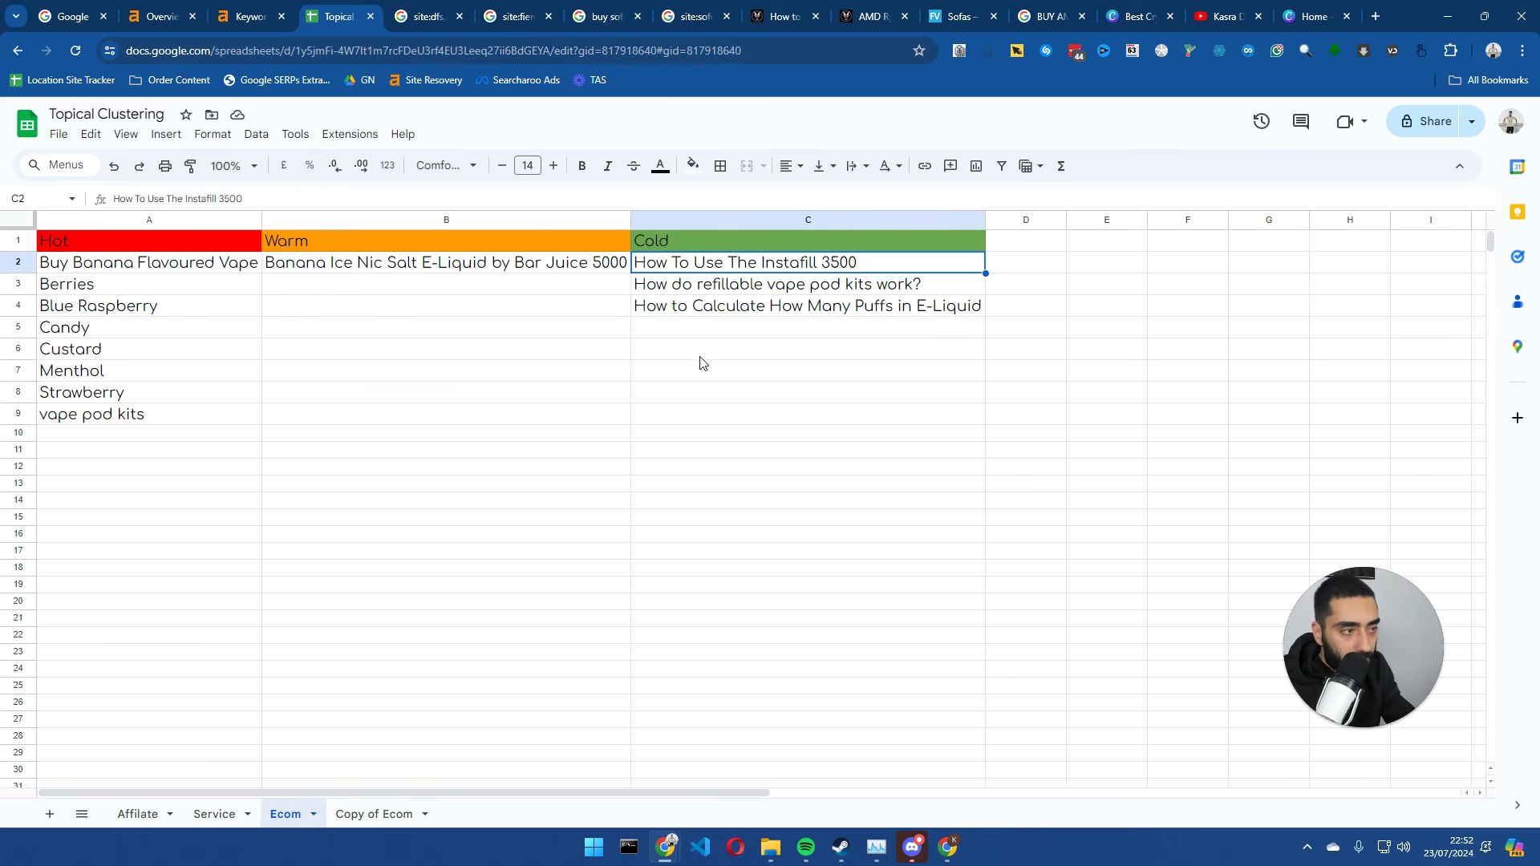
pyautogui.click(384, 814)
pyautogui.click(841, 593)
pyautogui.moveTo(840, 547); pyautogui.dragTo(186, 475)
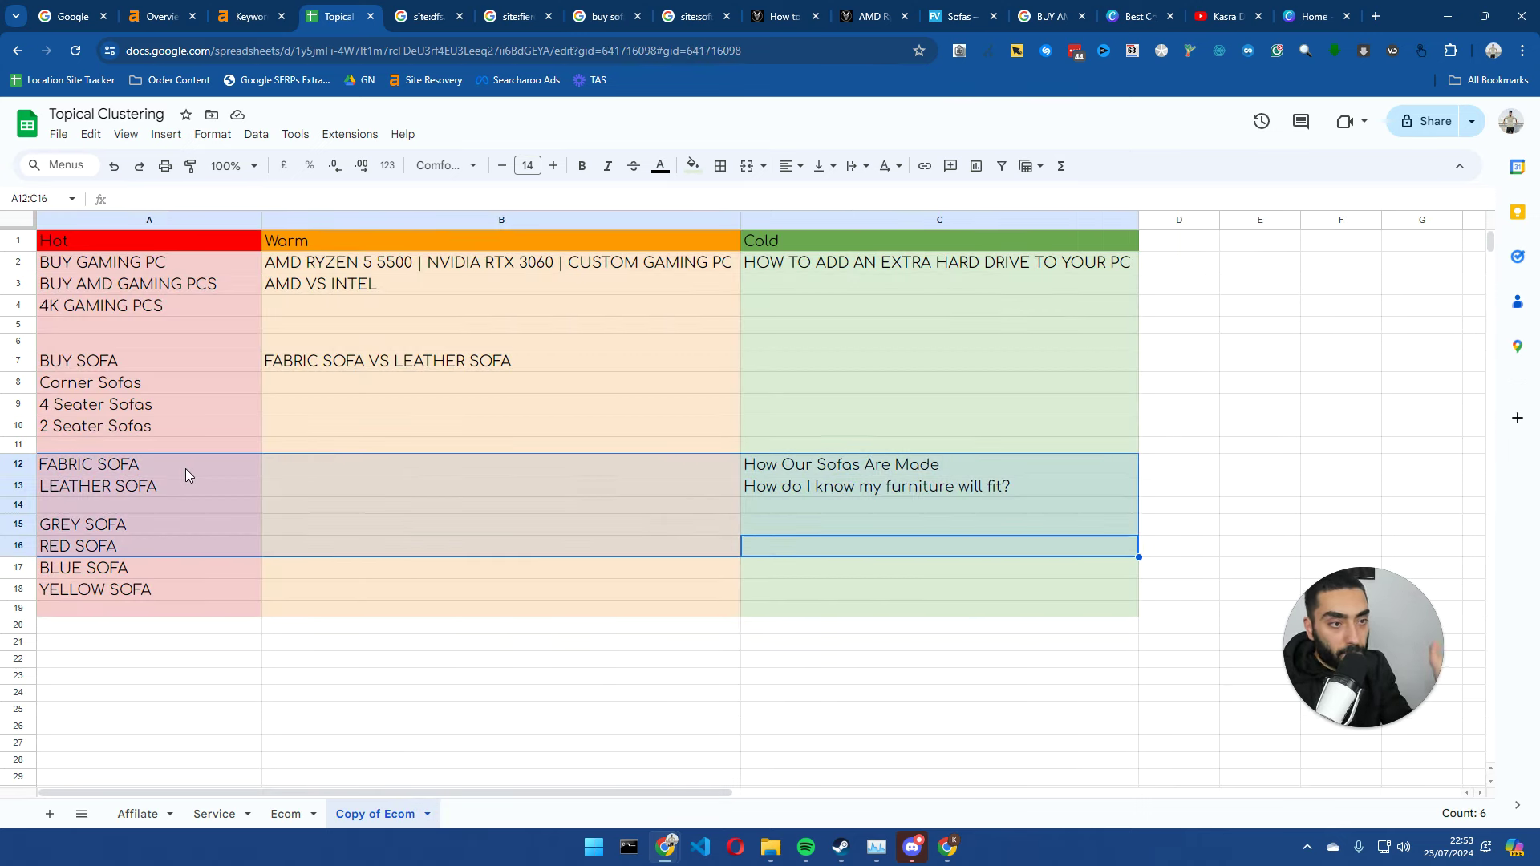
pyautogui.click(114, 465)
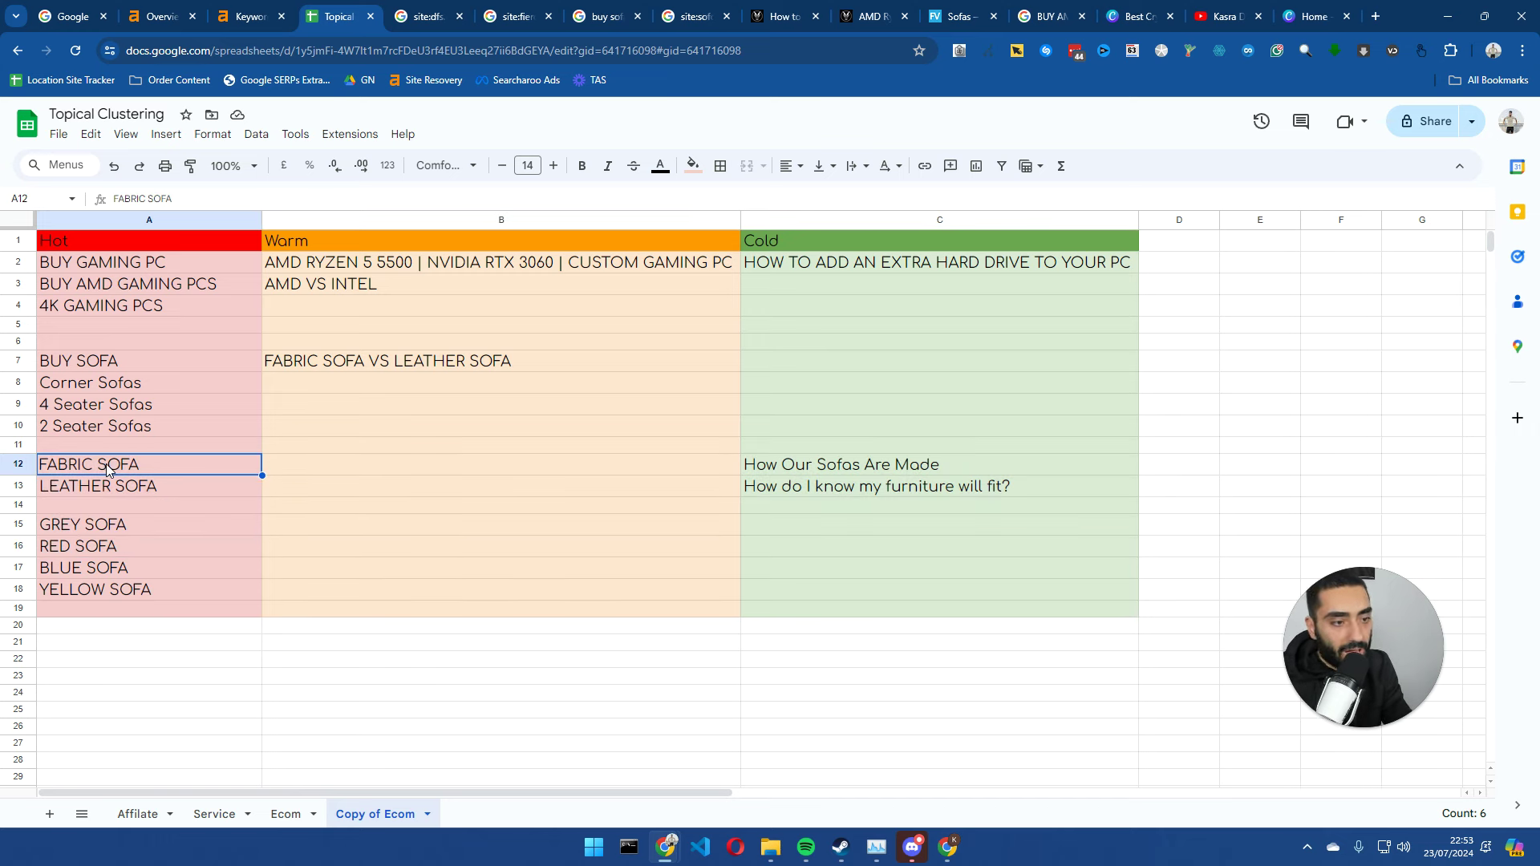
pyautogui.click(110, 503)
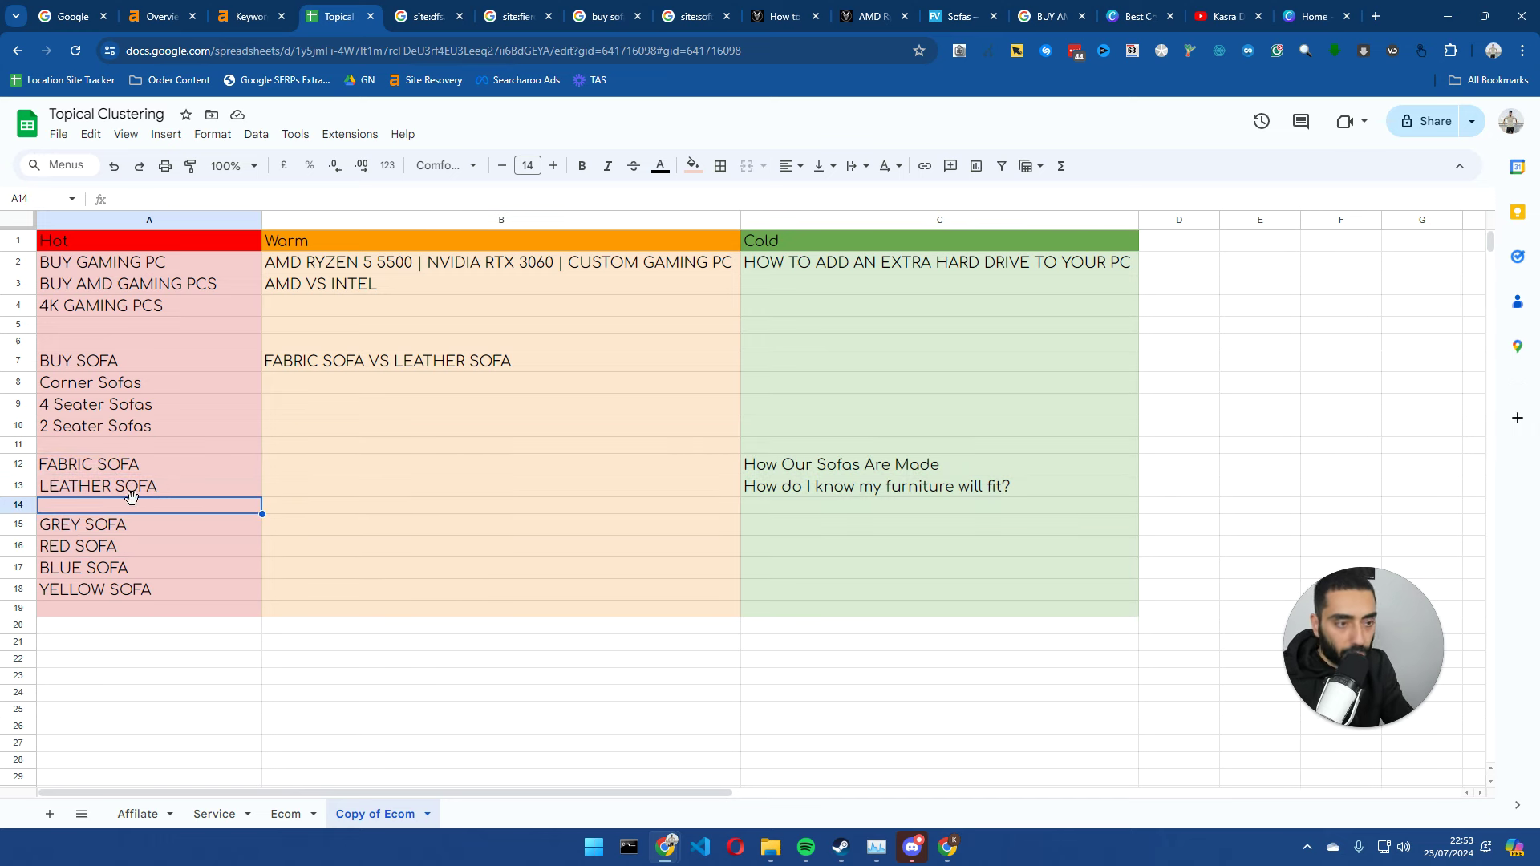
pyautogui.moveTo(758, 446); pyautogui.dragTo(810, 547)
# - Review the Warm comparison topics against the gaming PC and sofa keywords in the Hot column
pyautogui.moveTo(378, 256); pyautogui.dragTo(382, 465)
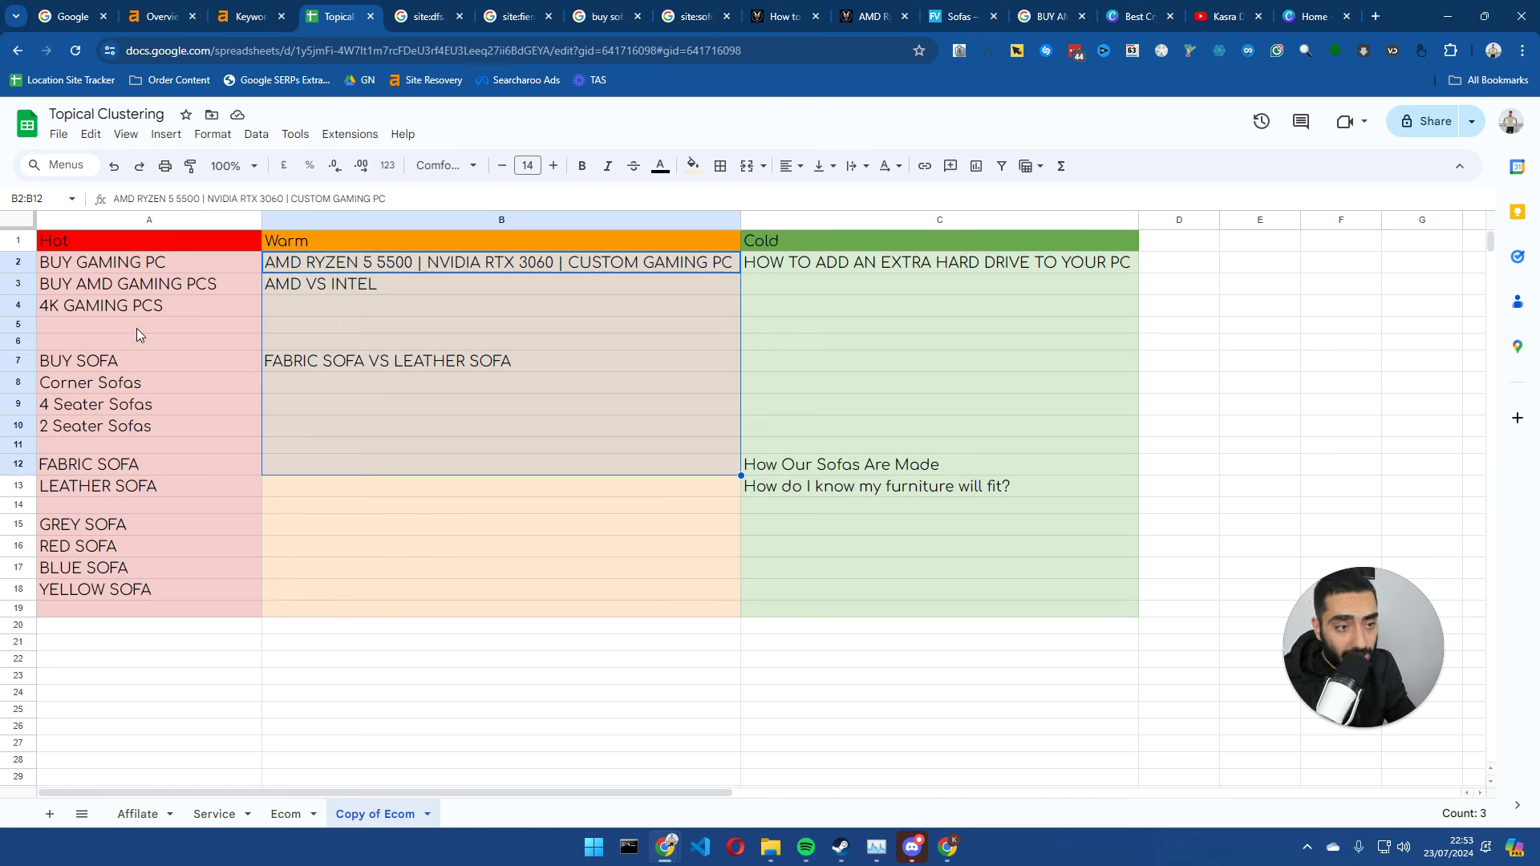
pyautogui.moveTo(135, 262); pyautogui.dragTo(127, 507)
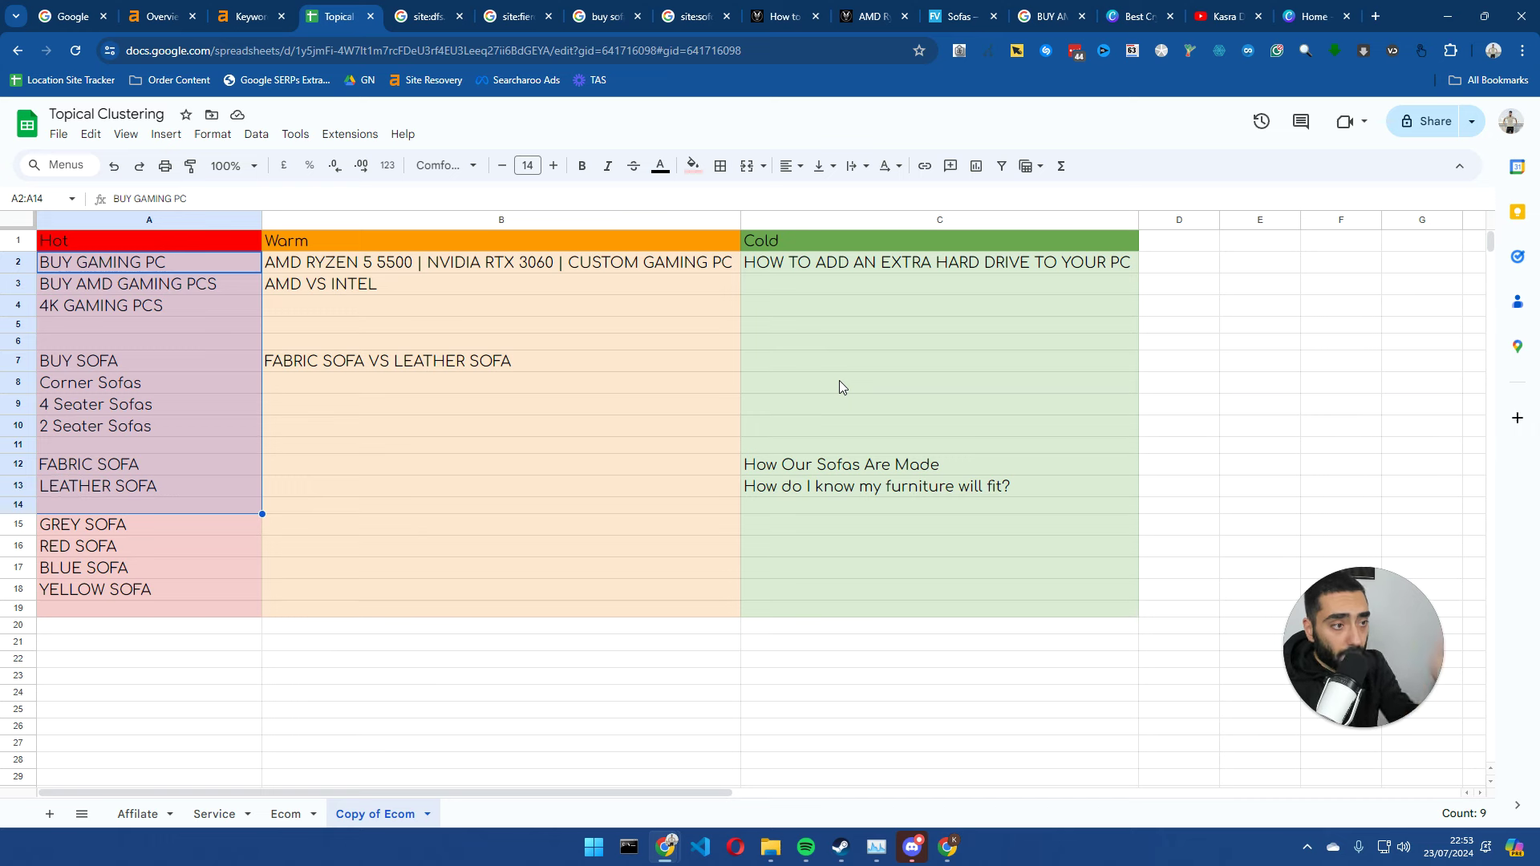
pyautogui.click(465, 525)
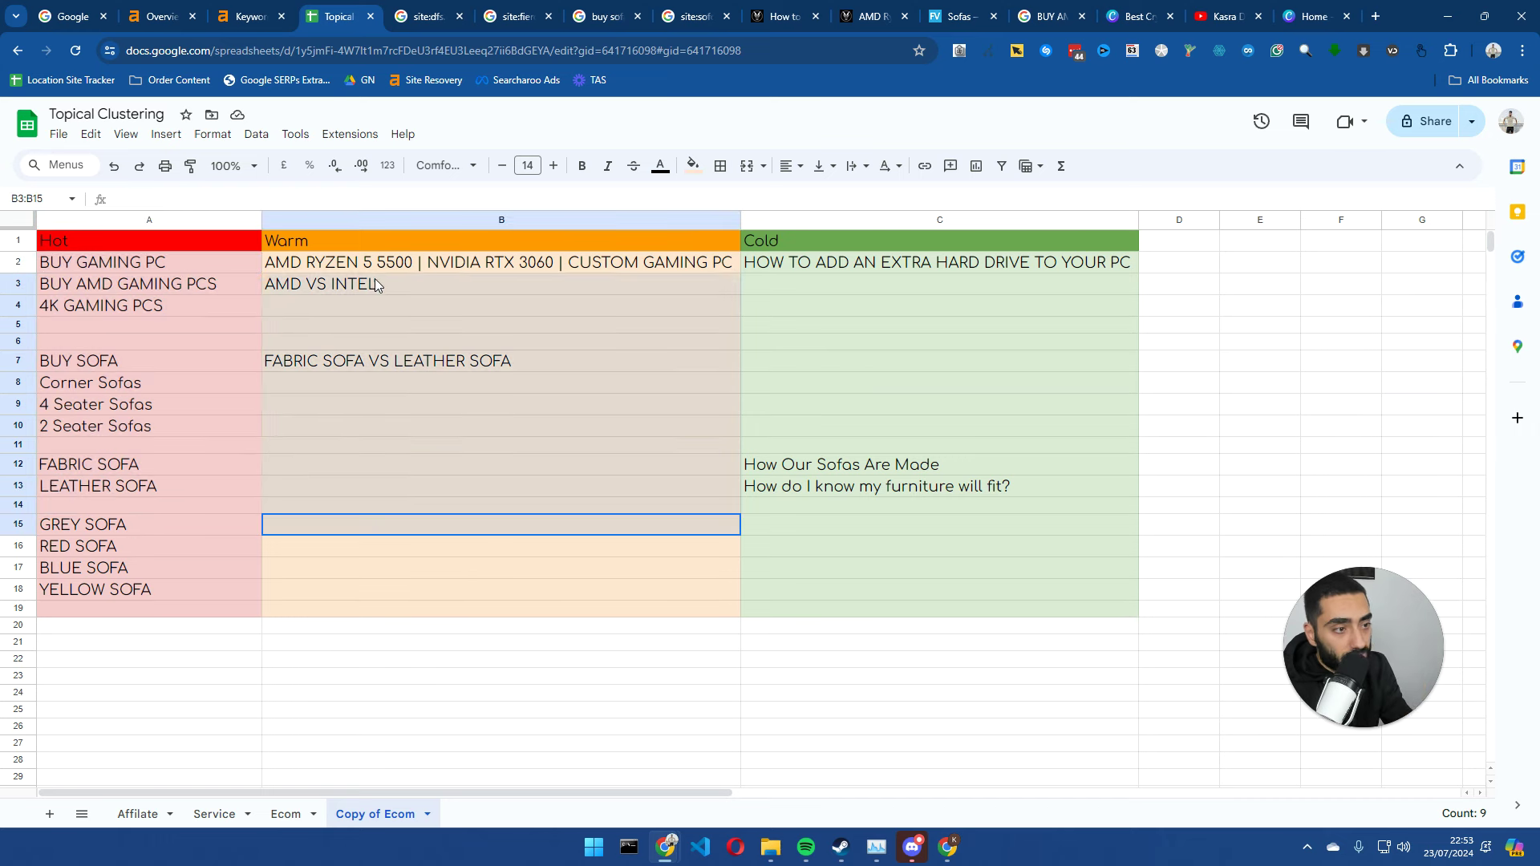
# - Compare the Warm column of Copy of Ecom with the one in the Ecom sheet and return to Copy of Ecom
pyautogui.keyDown('shift'); pyautogui.click(371, 365); pyautogui.keyUp('shift')
pyautogui.click(297, 813)
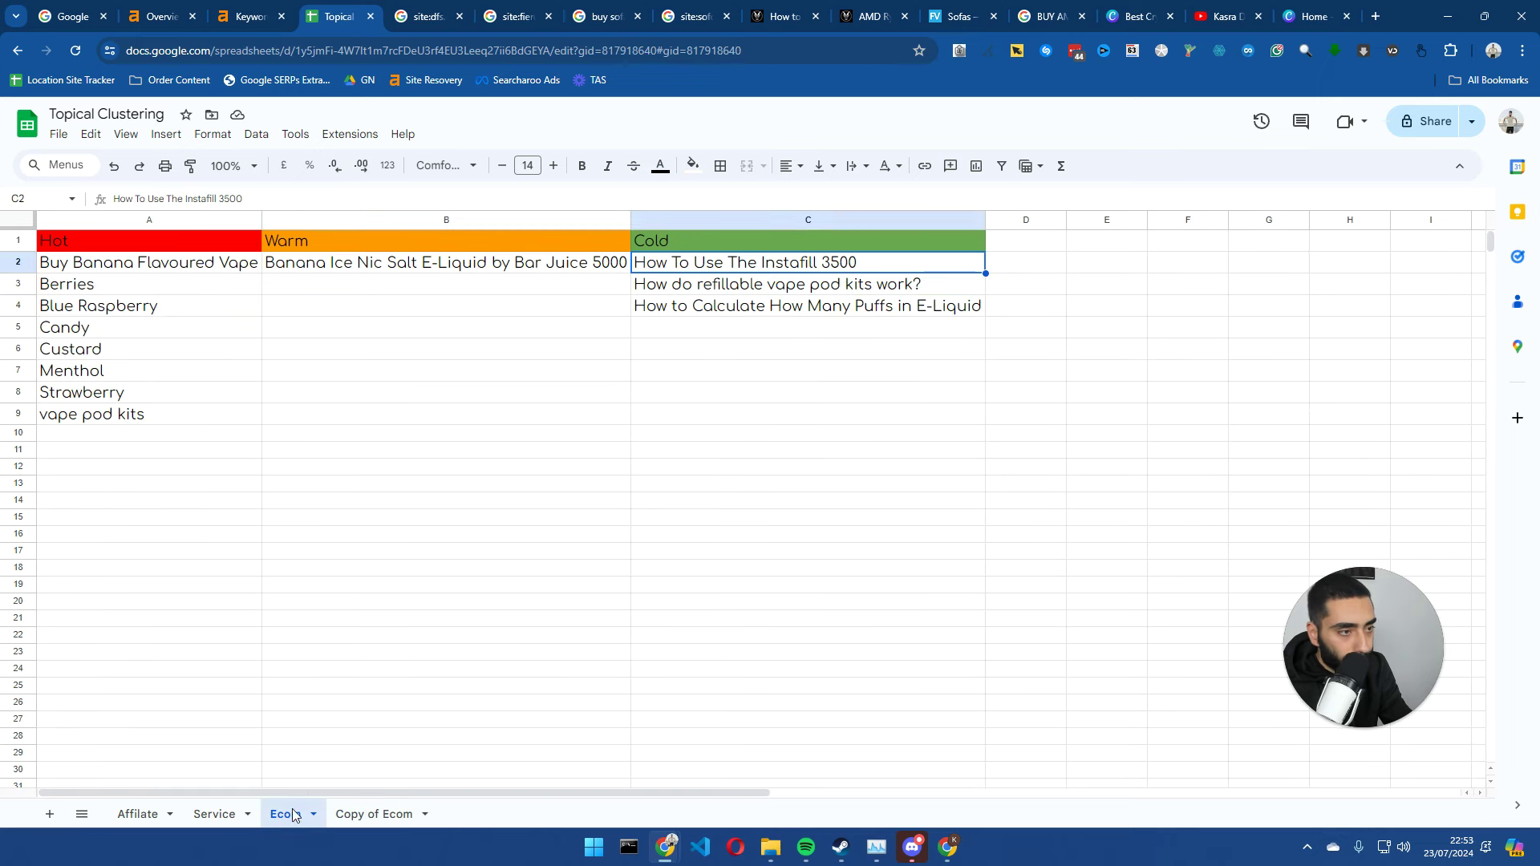
pyautogui.moveTo(335, 287); pyautogui.dragTo(365, 438)
pyautogui.click(405, 814)
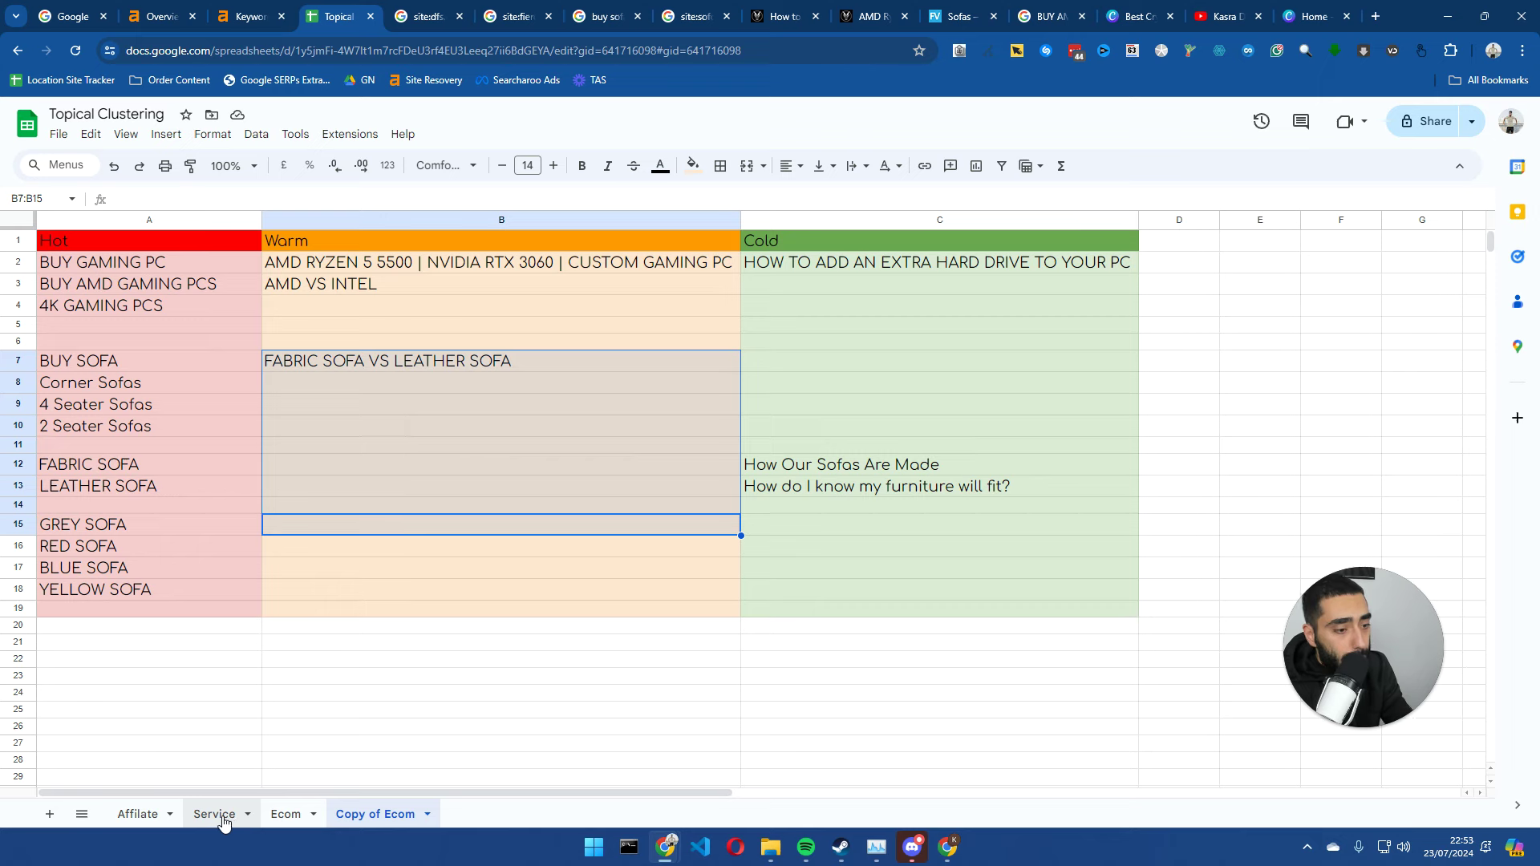
# - Examine the Warm column topics in the Service sheet and the review topics in the Affiliate sheet
pyautogui.click(215, 814)
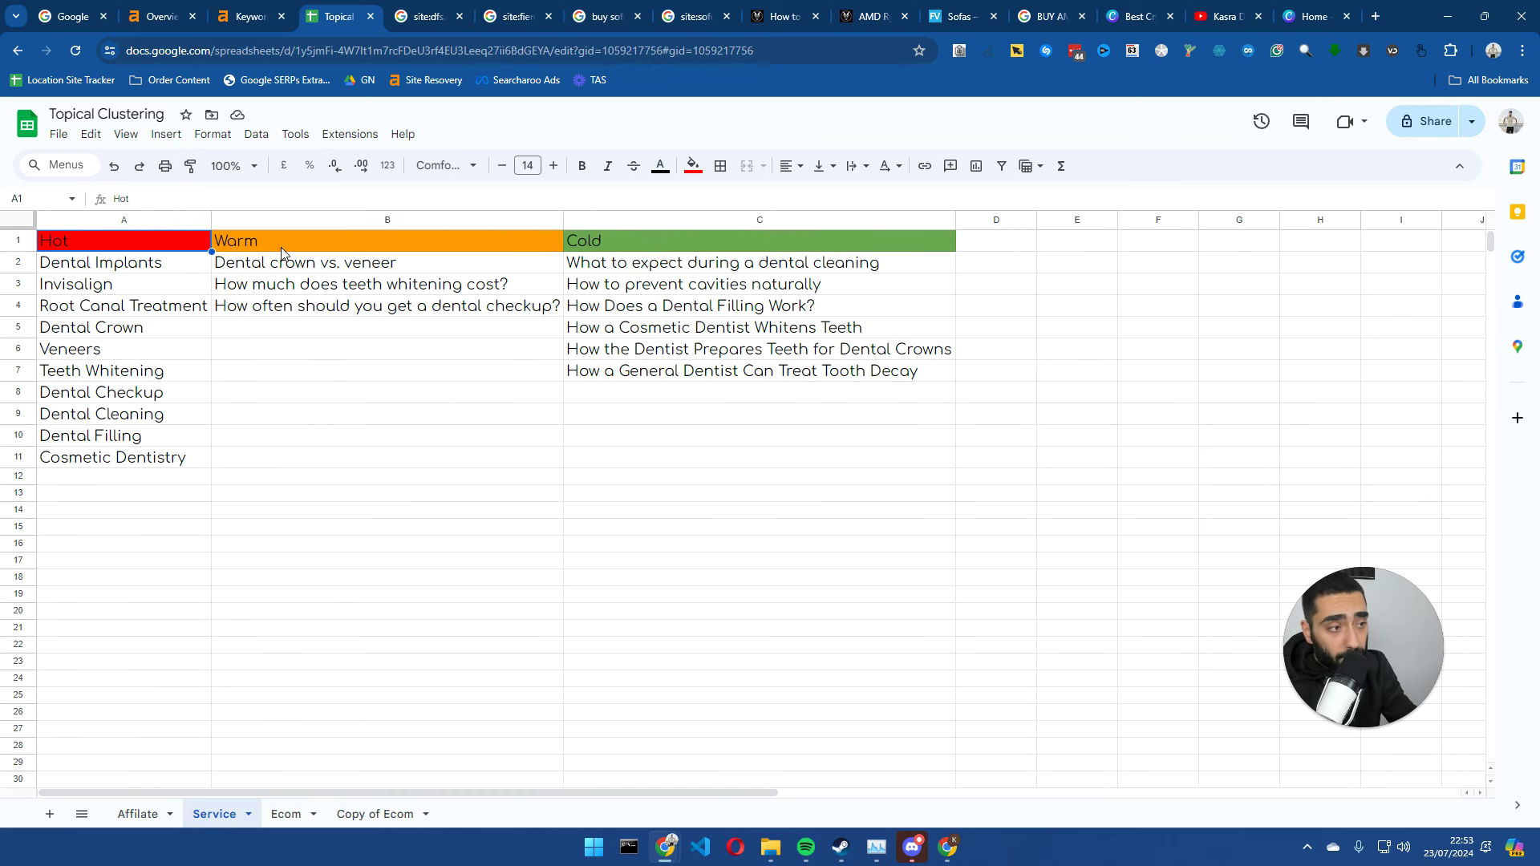
pyautogui.moveTo(313, 262); pyautogui.dragTo(319, 299)
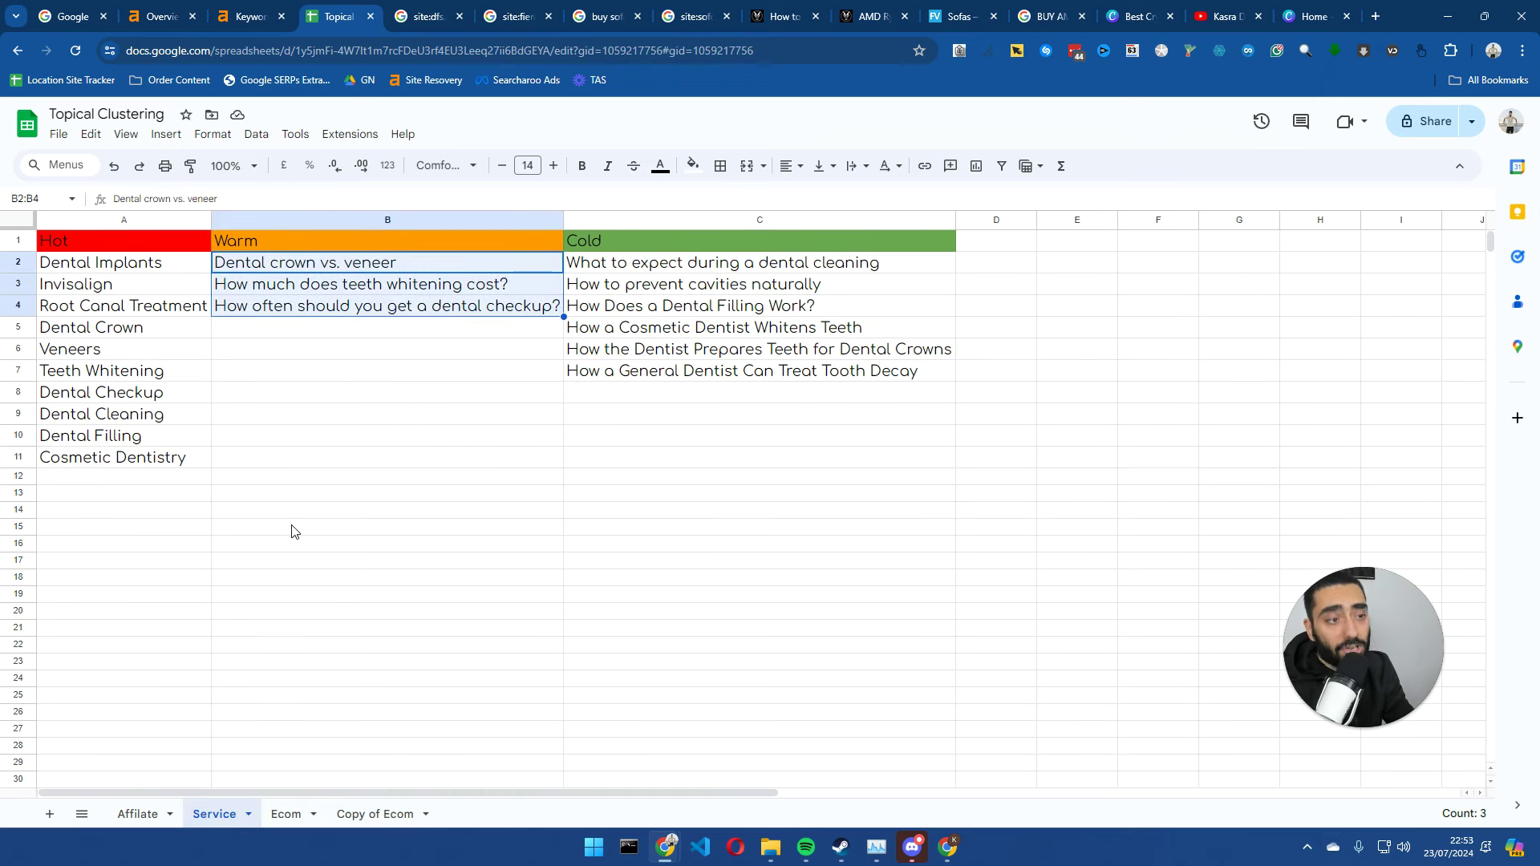
pyautogui.click(133, 815)
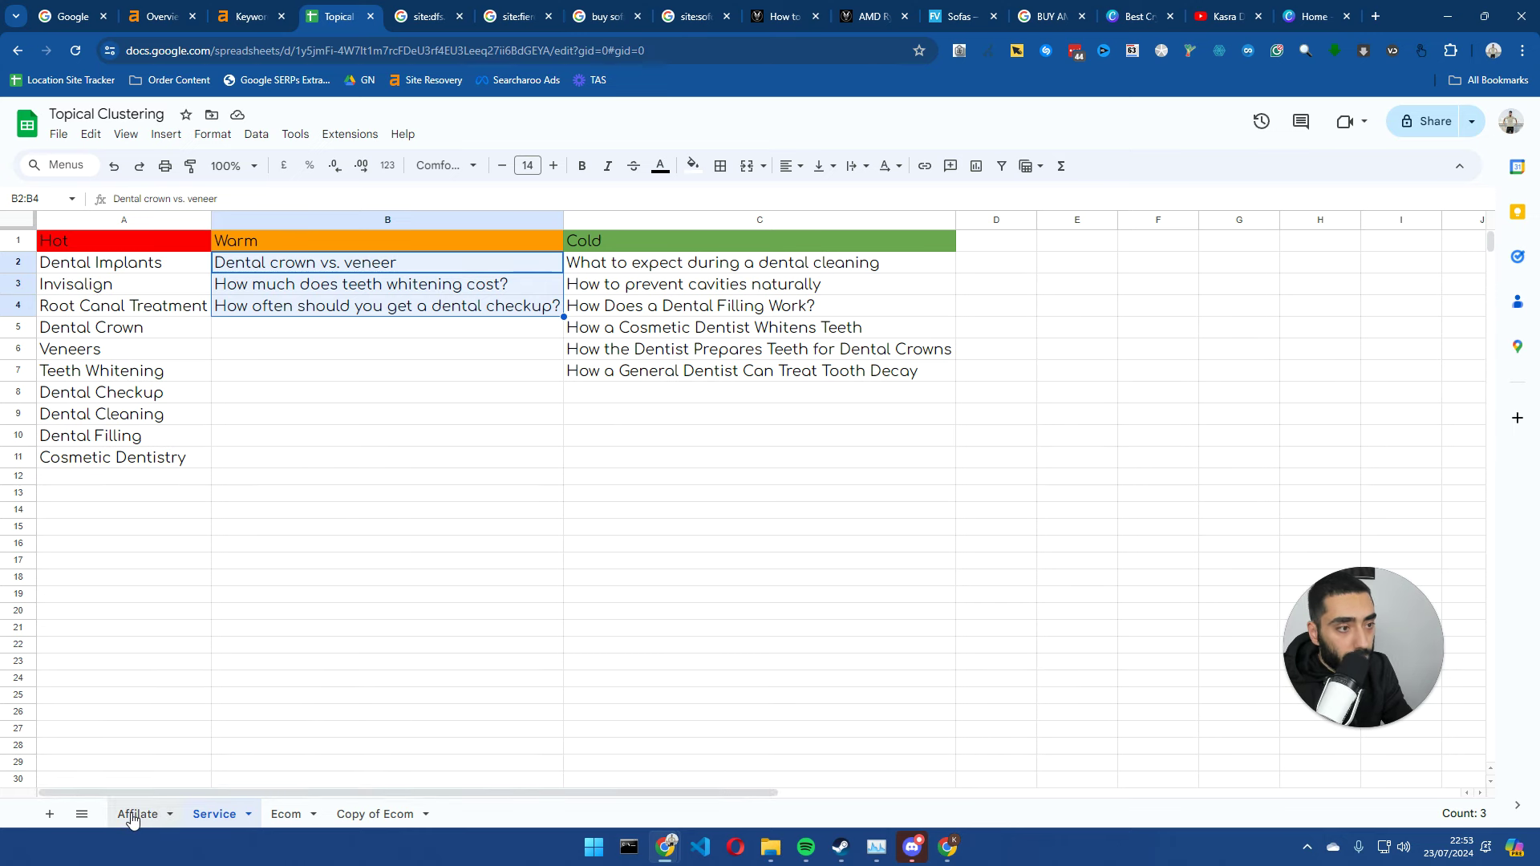
pyautogui.moveTo(328, 260); pyautogui.dragTo(319, 341)
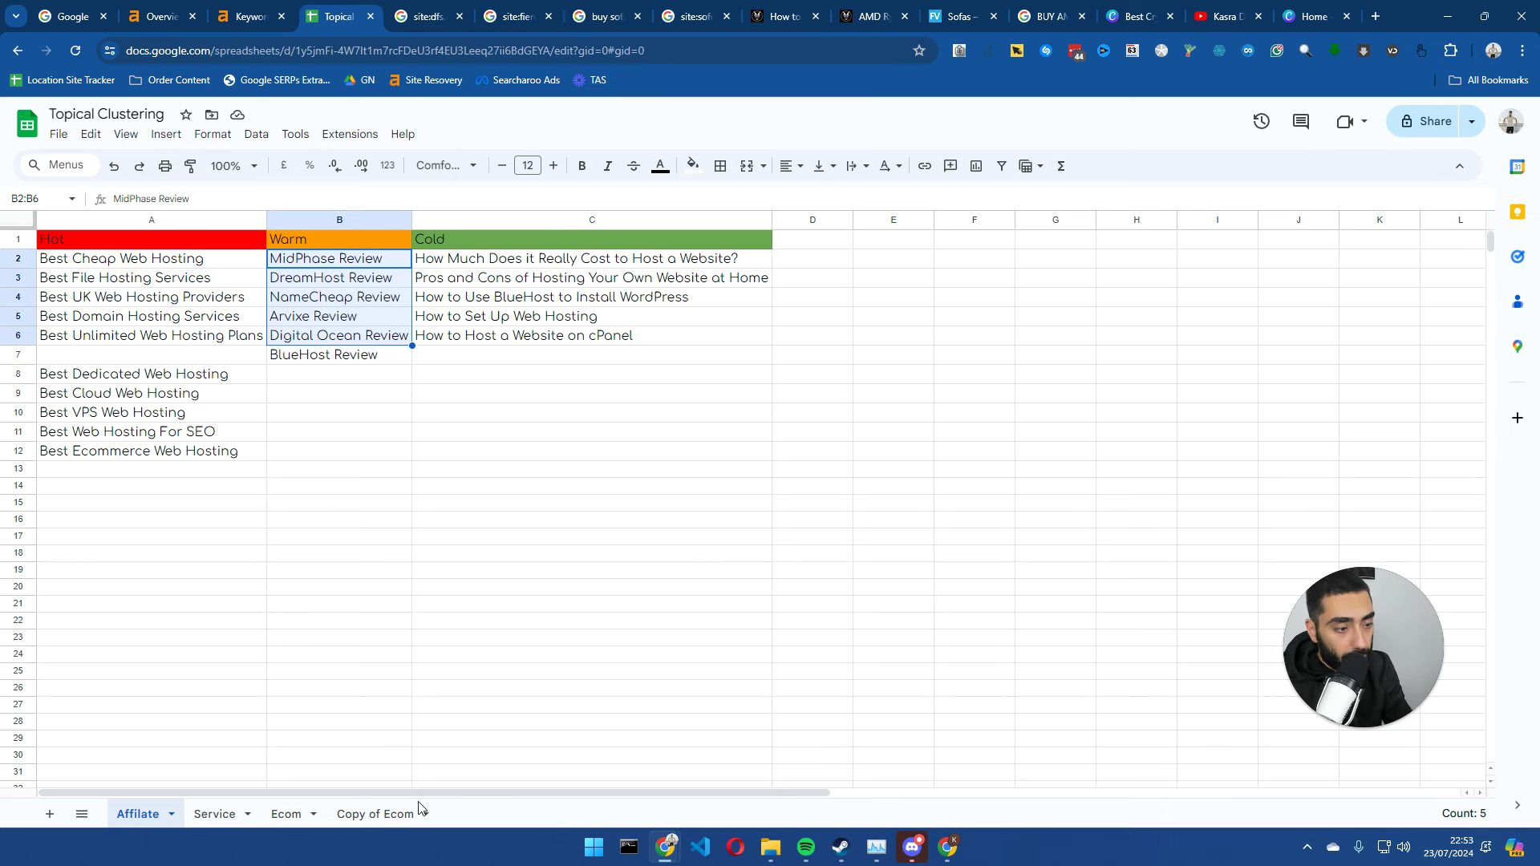
# - Return to Copy of Ecom and review the Cold column topics against the gaming PC and sofa keywords in the Hot column
pyautogui.click(385, 816)
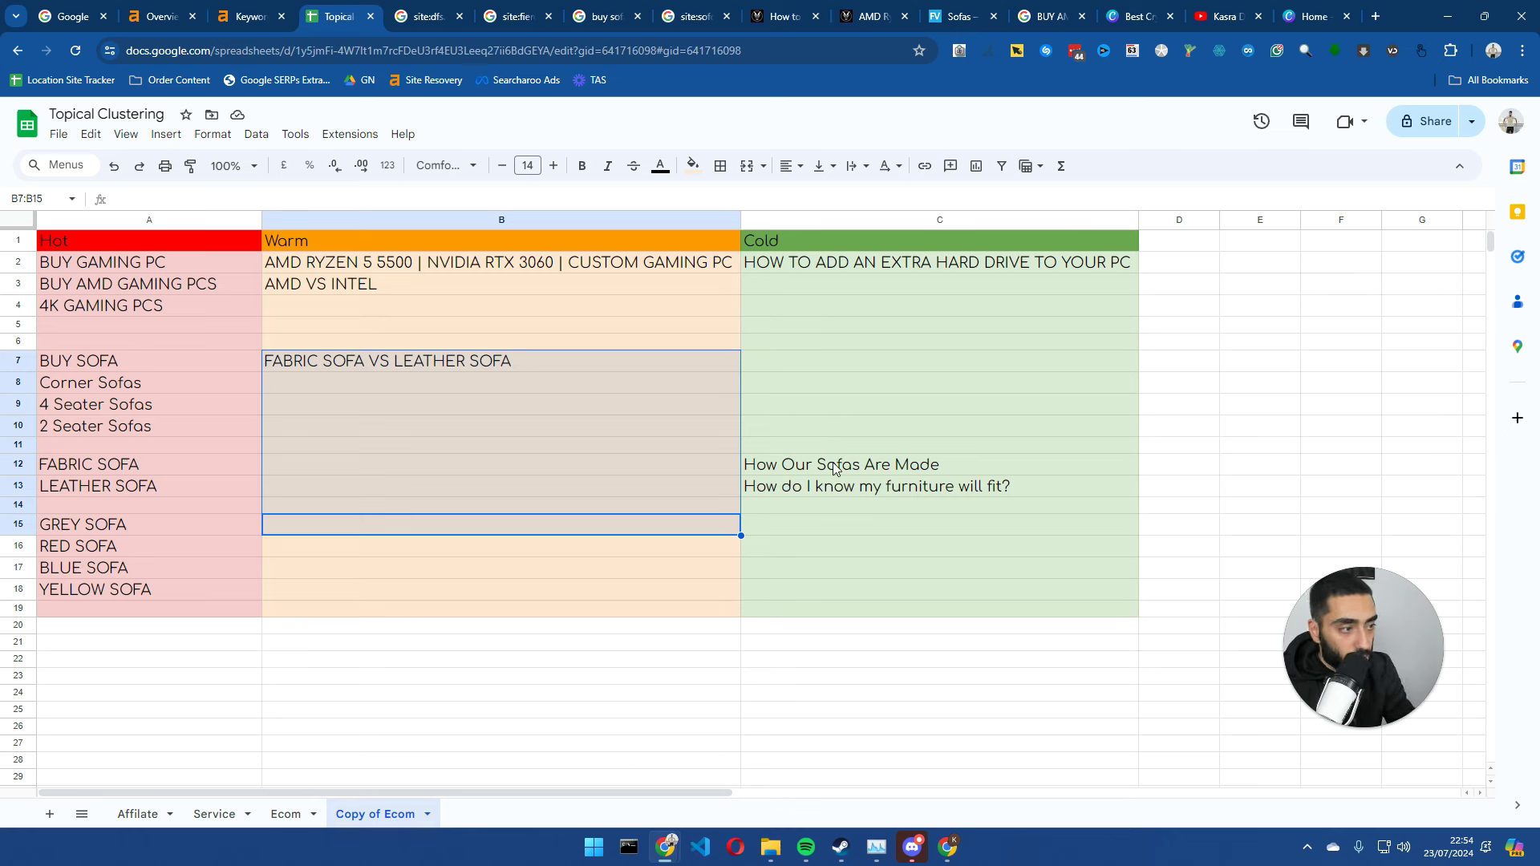
pyautogui.moveTo(838, 305); pyautogui.dragTo(839, 565)
pyautogui.moveTo(298, 265); pyautogui.dragTo(162, 433)
pyautogui.moveTo(120, 306); pyautogui.dragTo(156, 594)
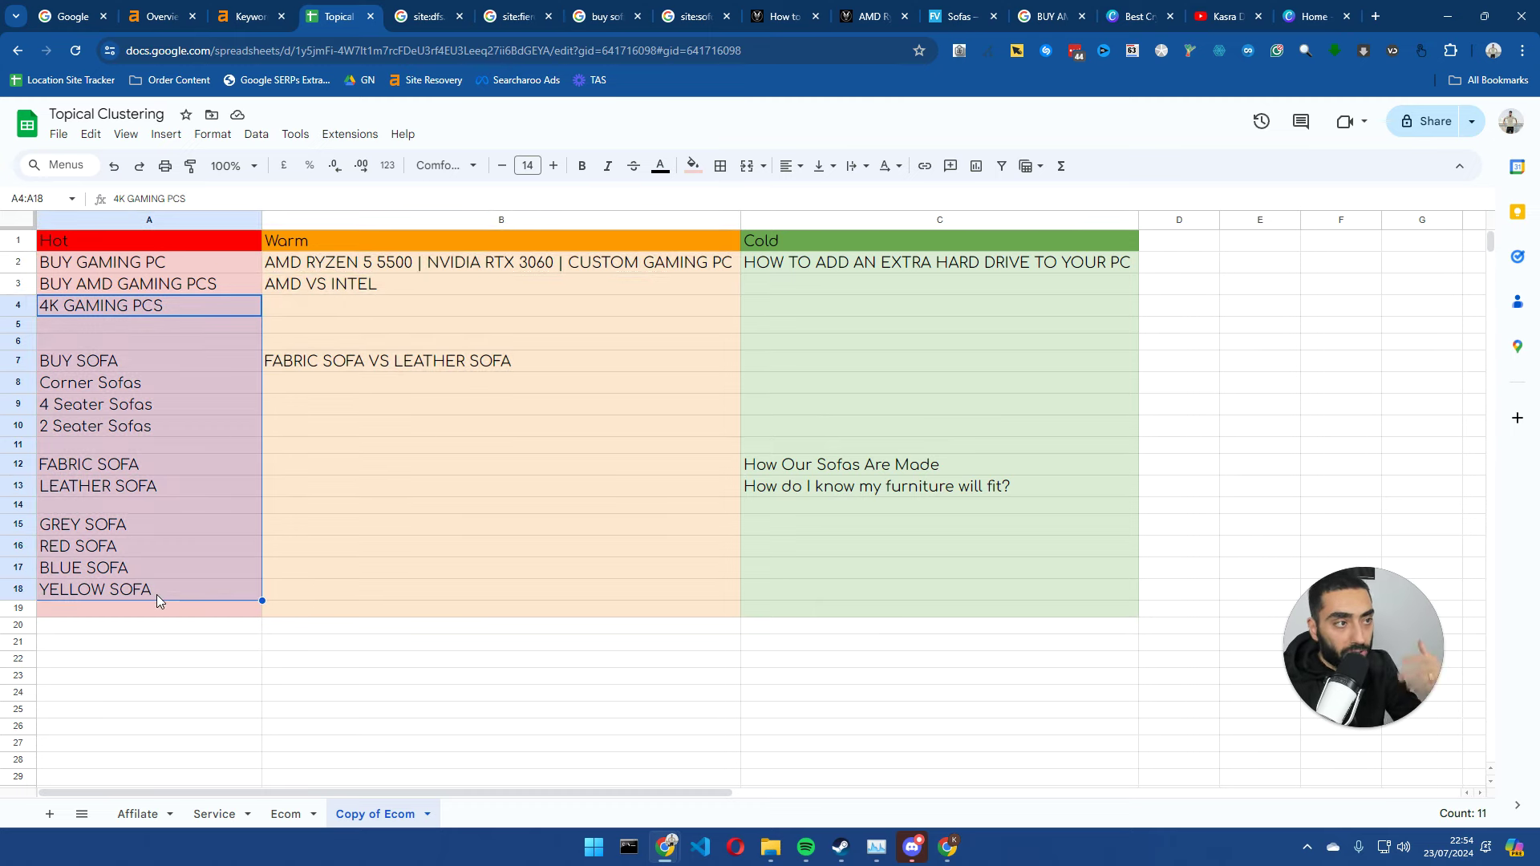
# - Move the Fierce PC product tab beside the site search tab, open the All Gaming PCs category and look through its products
pyautogui.moveTo(871, 16); pyautogui.dragTo(607, 17)
pyautogui.moveTo(277, 178)
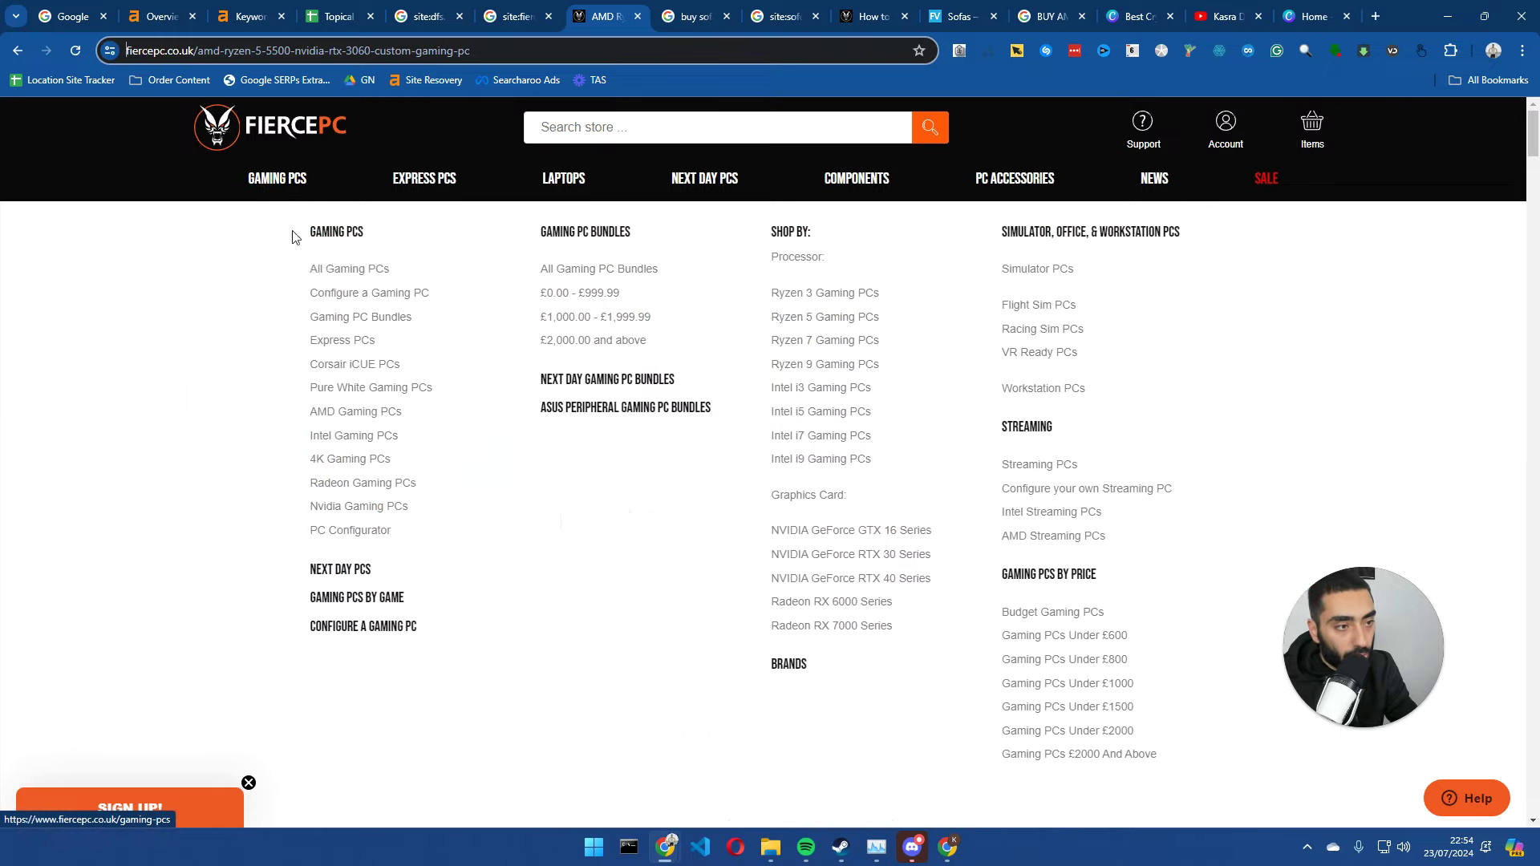
pyautogui.click(335, 276)
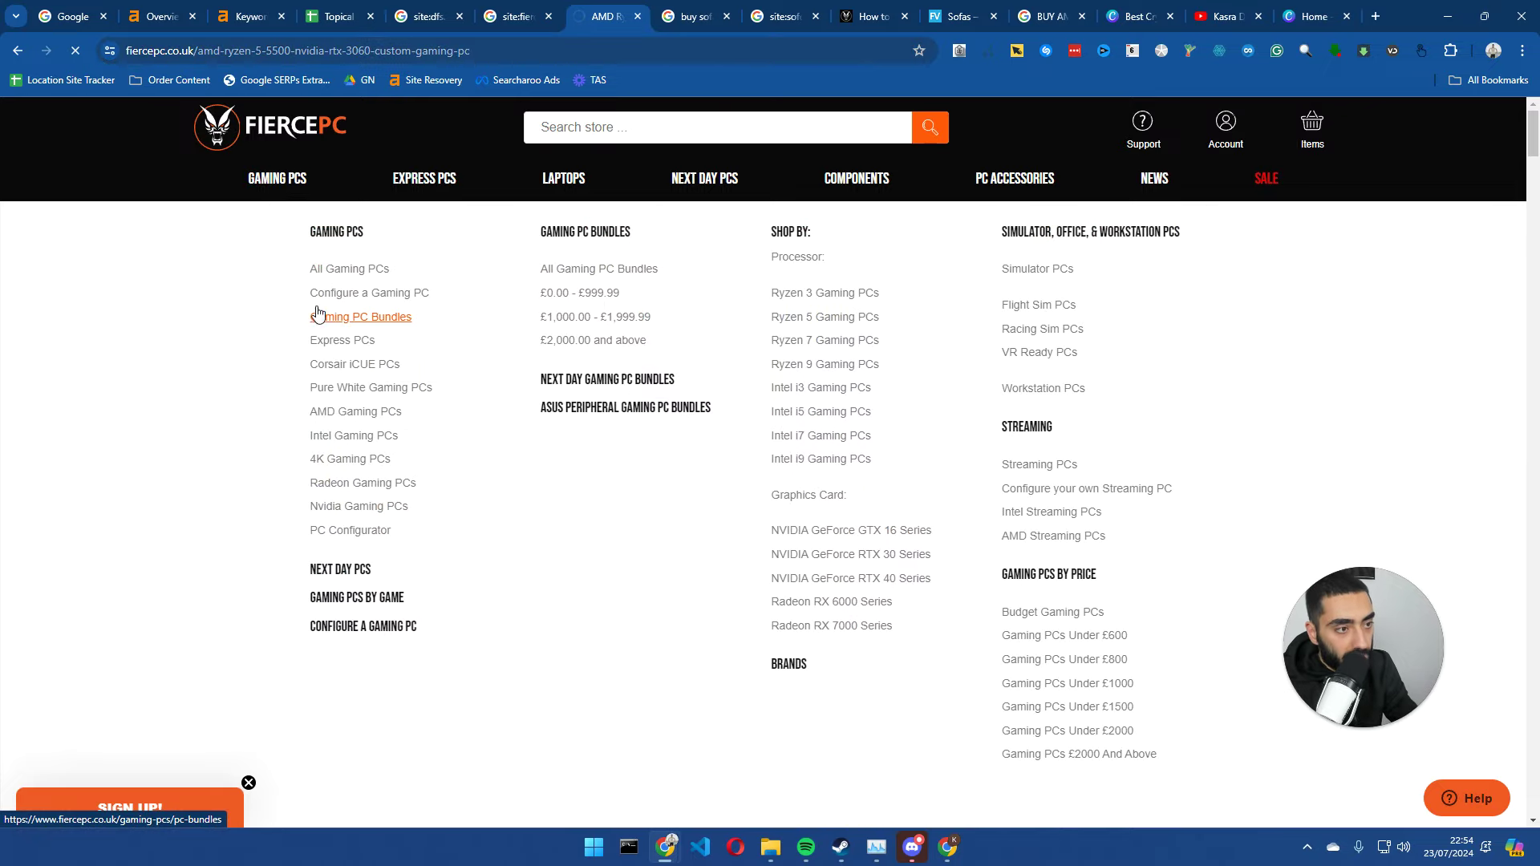
pyautogui.scroll(-10, 176, 401)
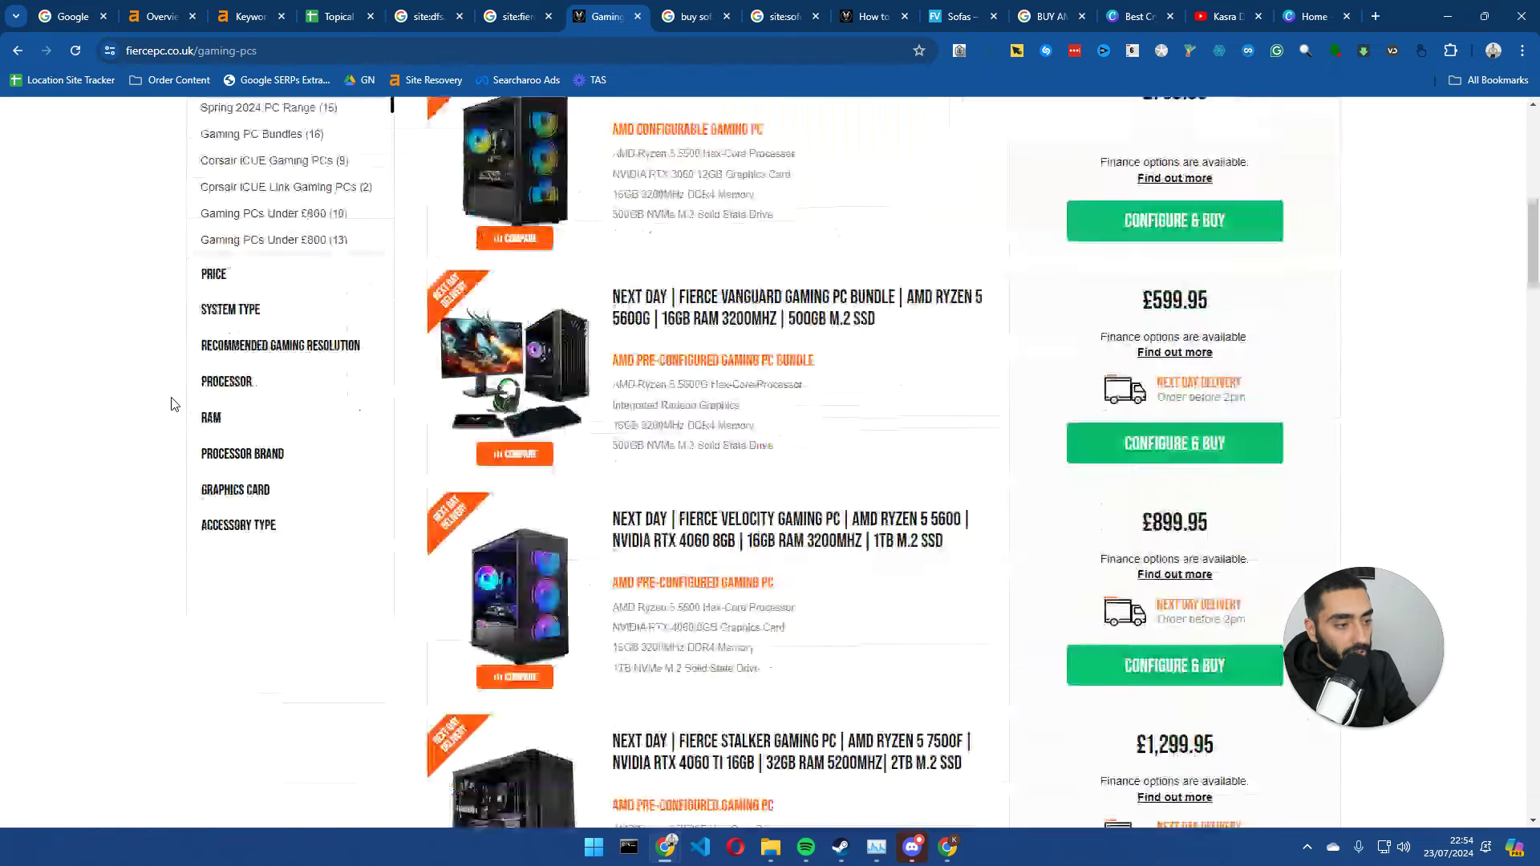
pyautogui.scroll(8, 171, 403)
pyautogui.scroll(2, 167, 402)
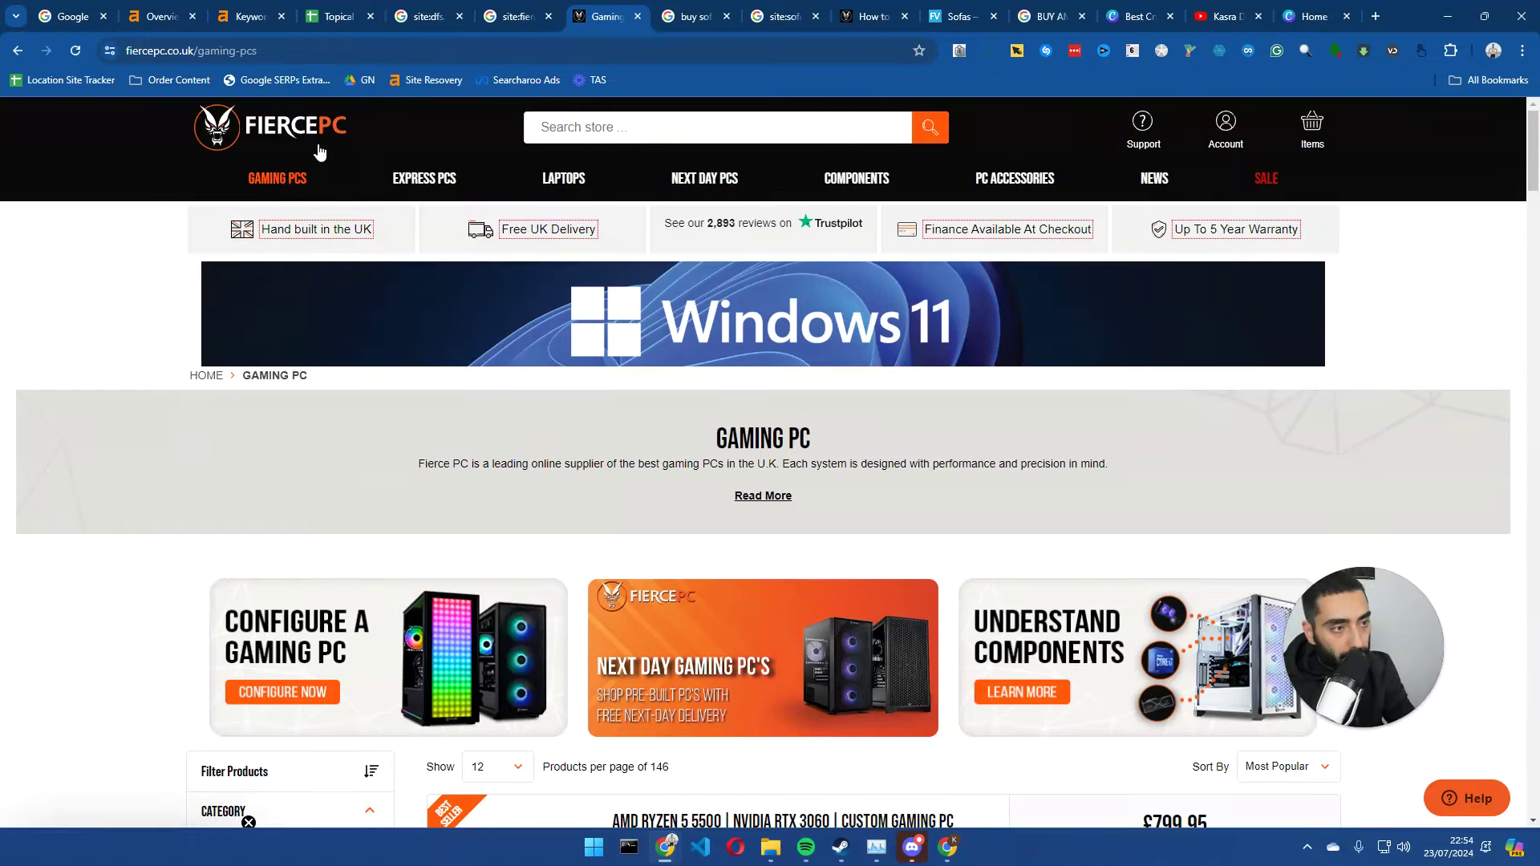
# - Open Fierce PC's Express PCs category in a new tab and examine its introduction and product listings
pyautogui.moveTo(281, 197)
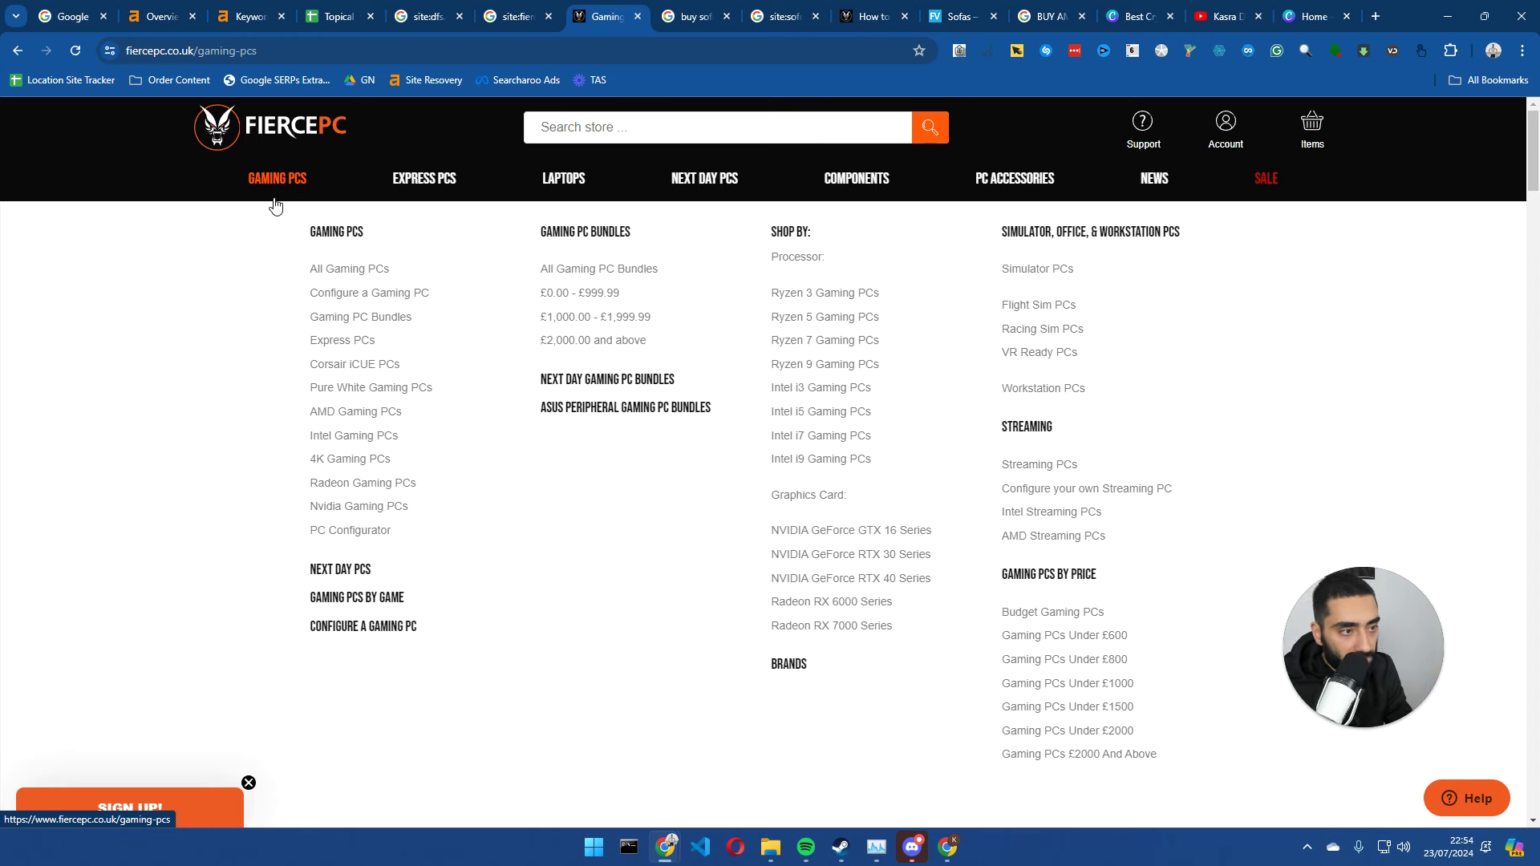
pyautogui.middleClick(328, 347)
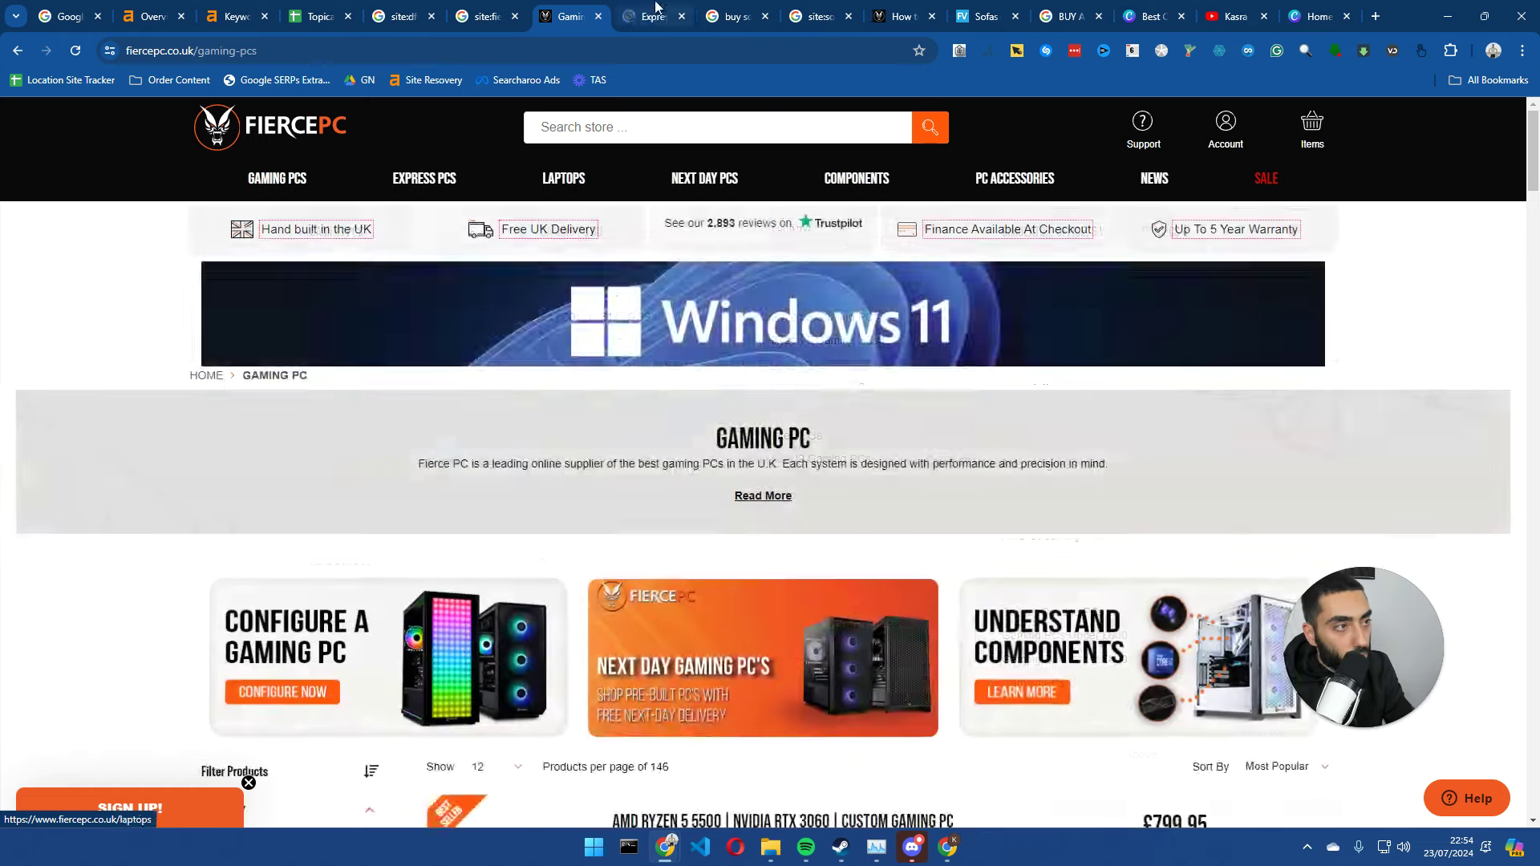
pyautogui.click(651, 16)
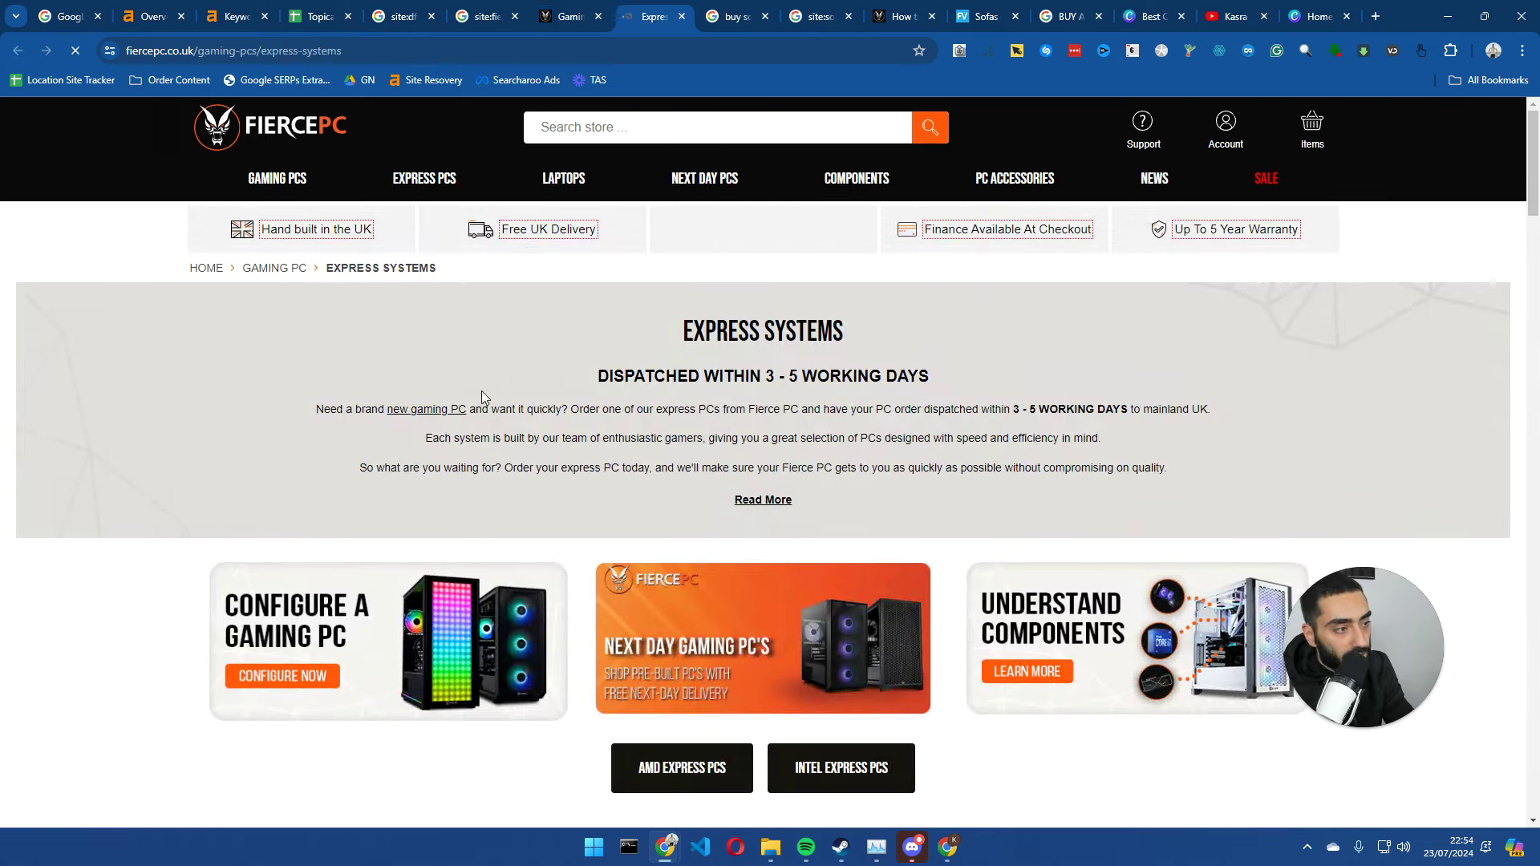
pyautogui.scroll(-1, 482, 390)
pyautogui.moveTo(650, 239); pyautogui.dragTo(846, 255)
pyautogui.scroll(-6, 630, 316)
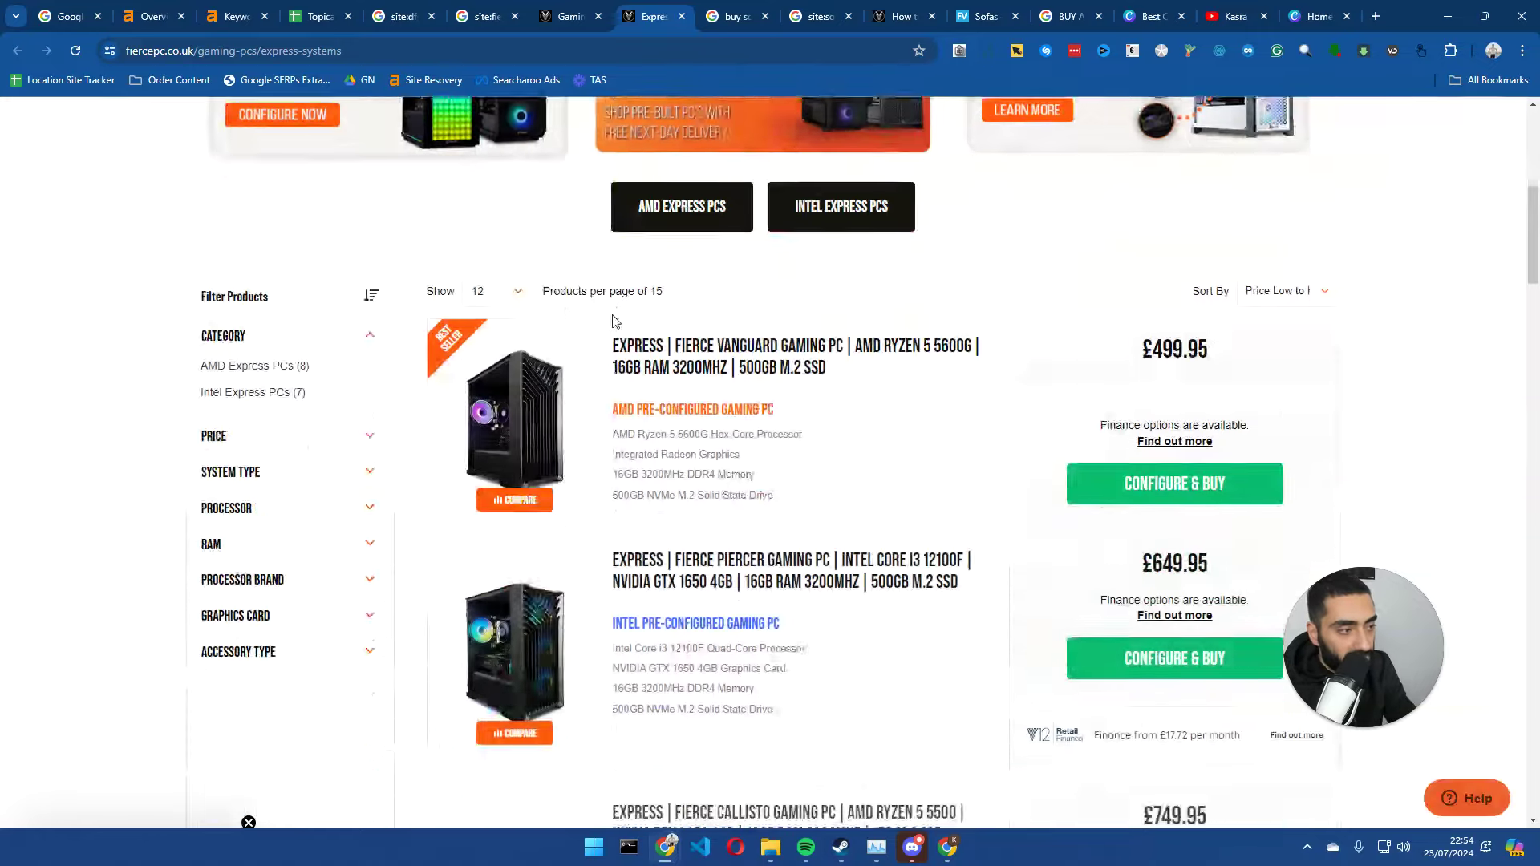
# - Open Fierce PC's AMD Gaming PCs category in a new tab and return to the Topical Clustering spreadsheet
pyautogui.scroll(7, 631, 315)
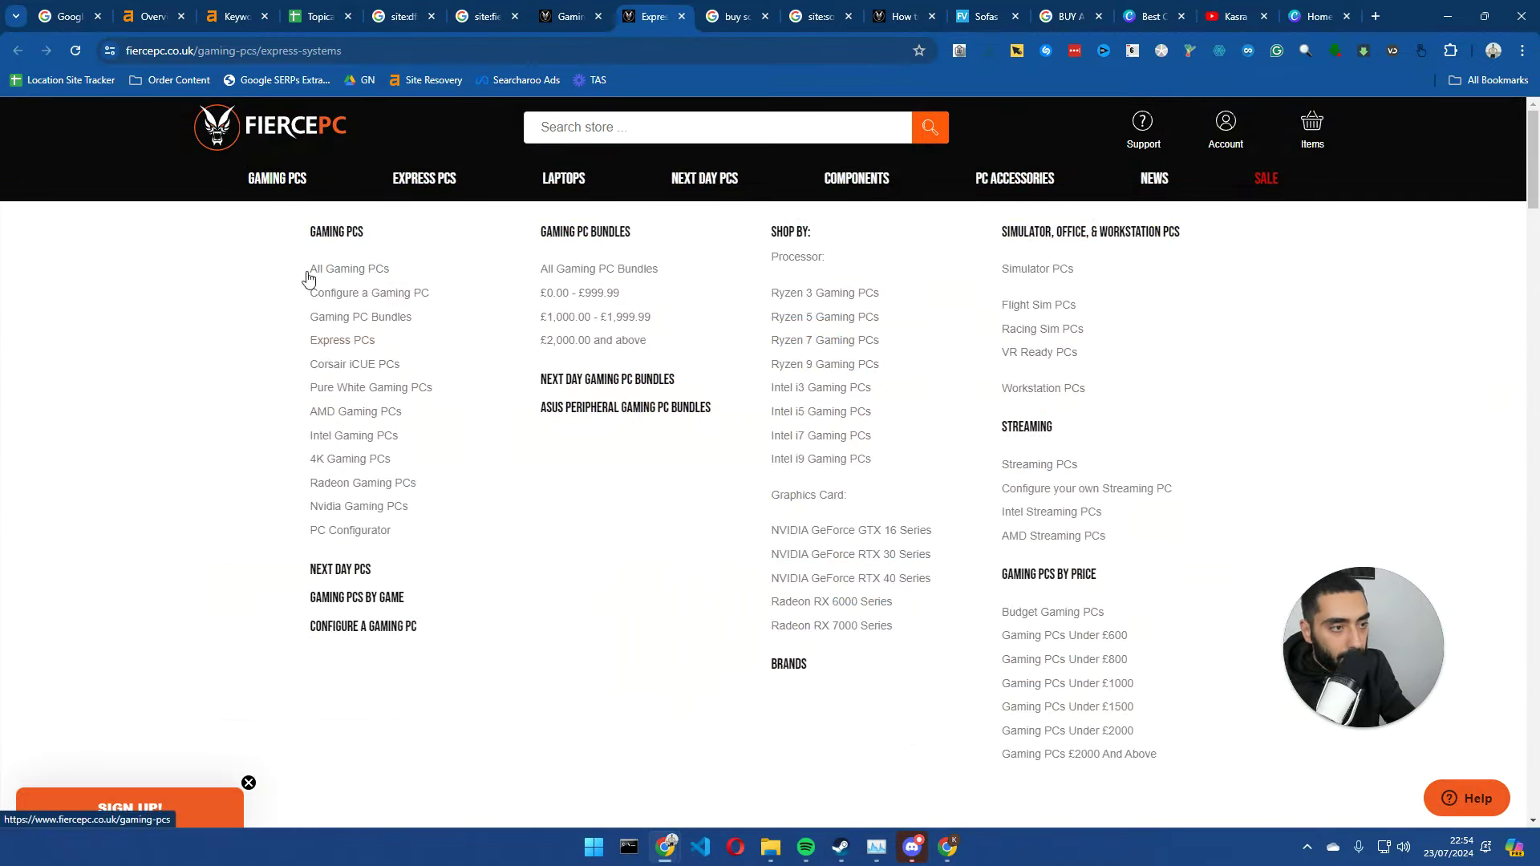
pyautogui.middleClick(338, 414)
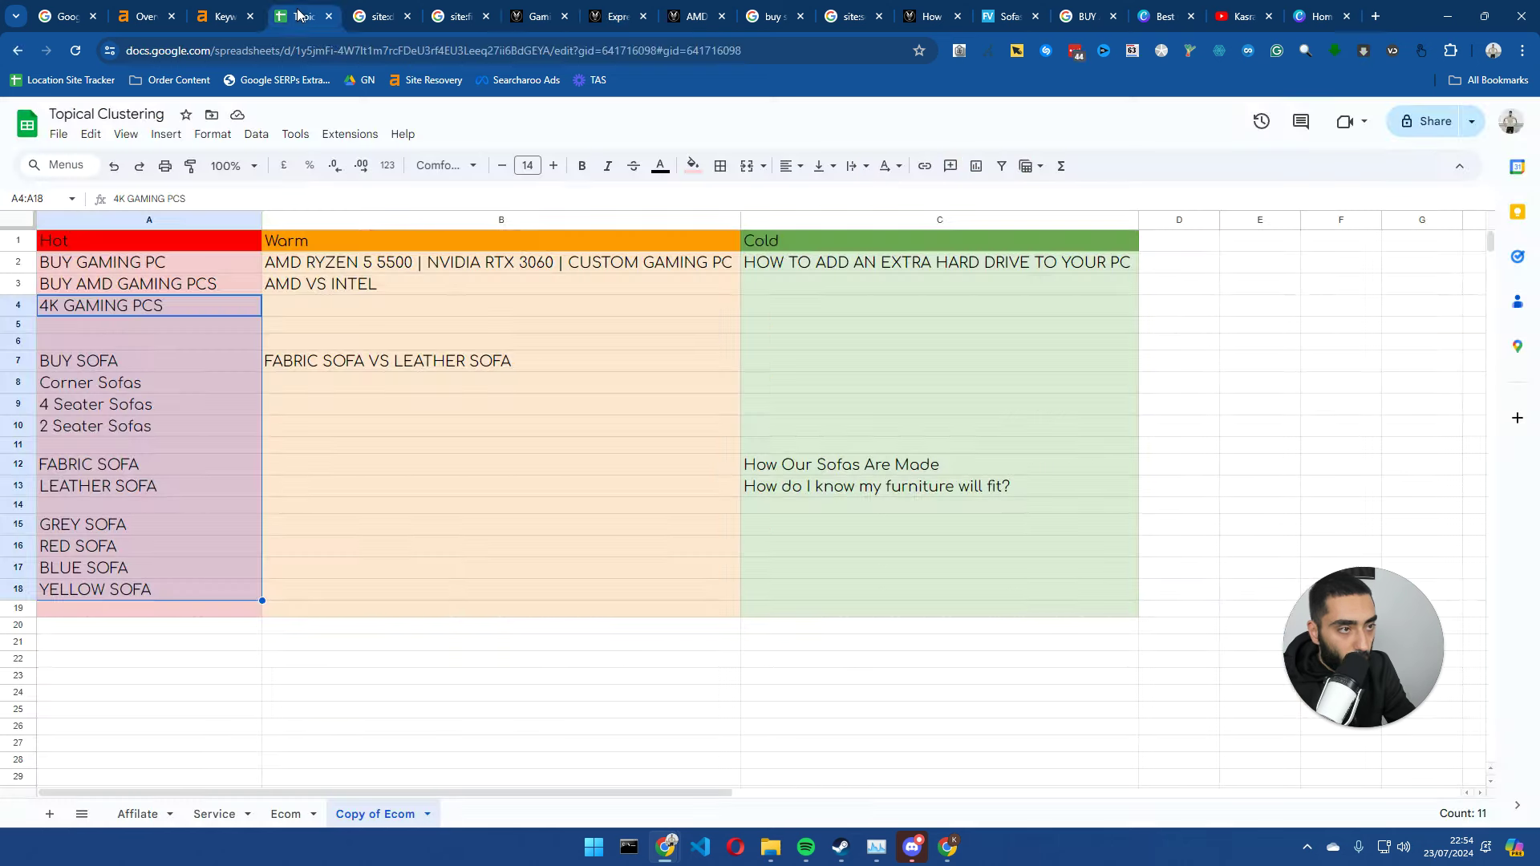
pyautogui.click(304, 16)
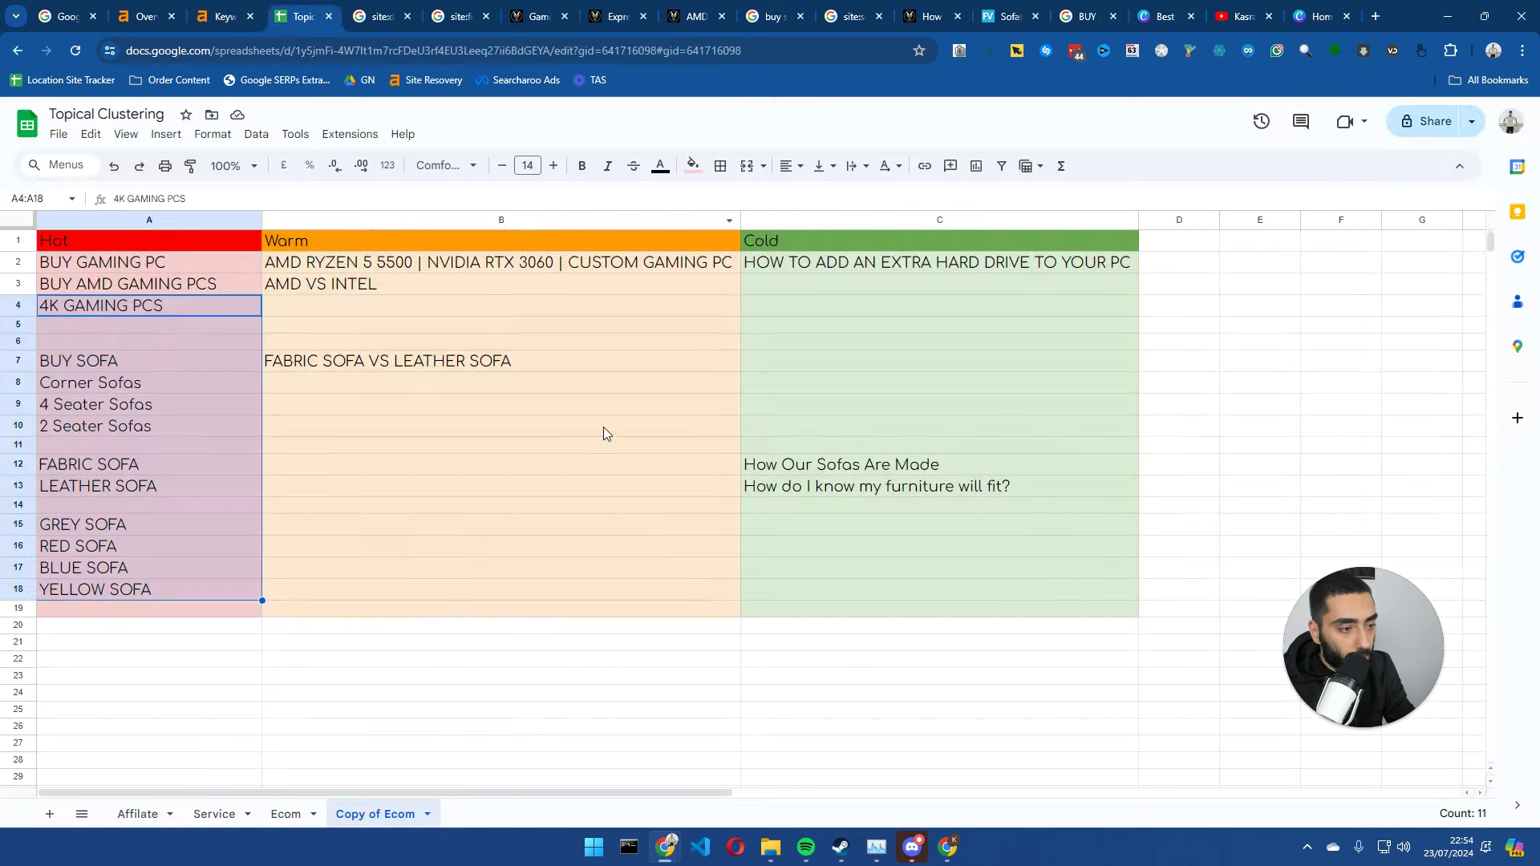